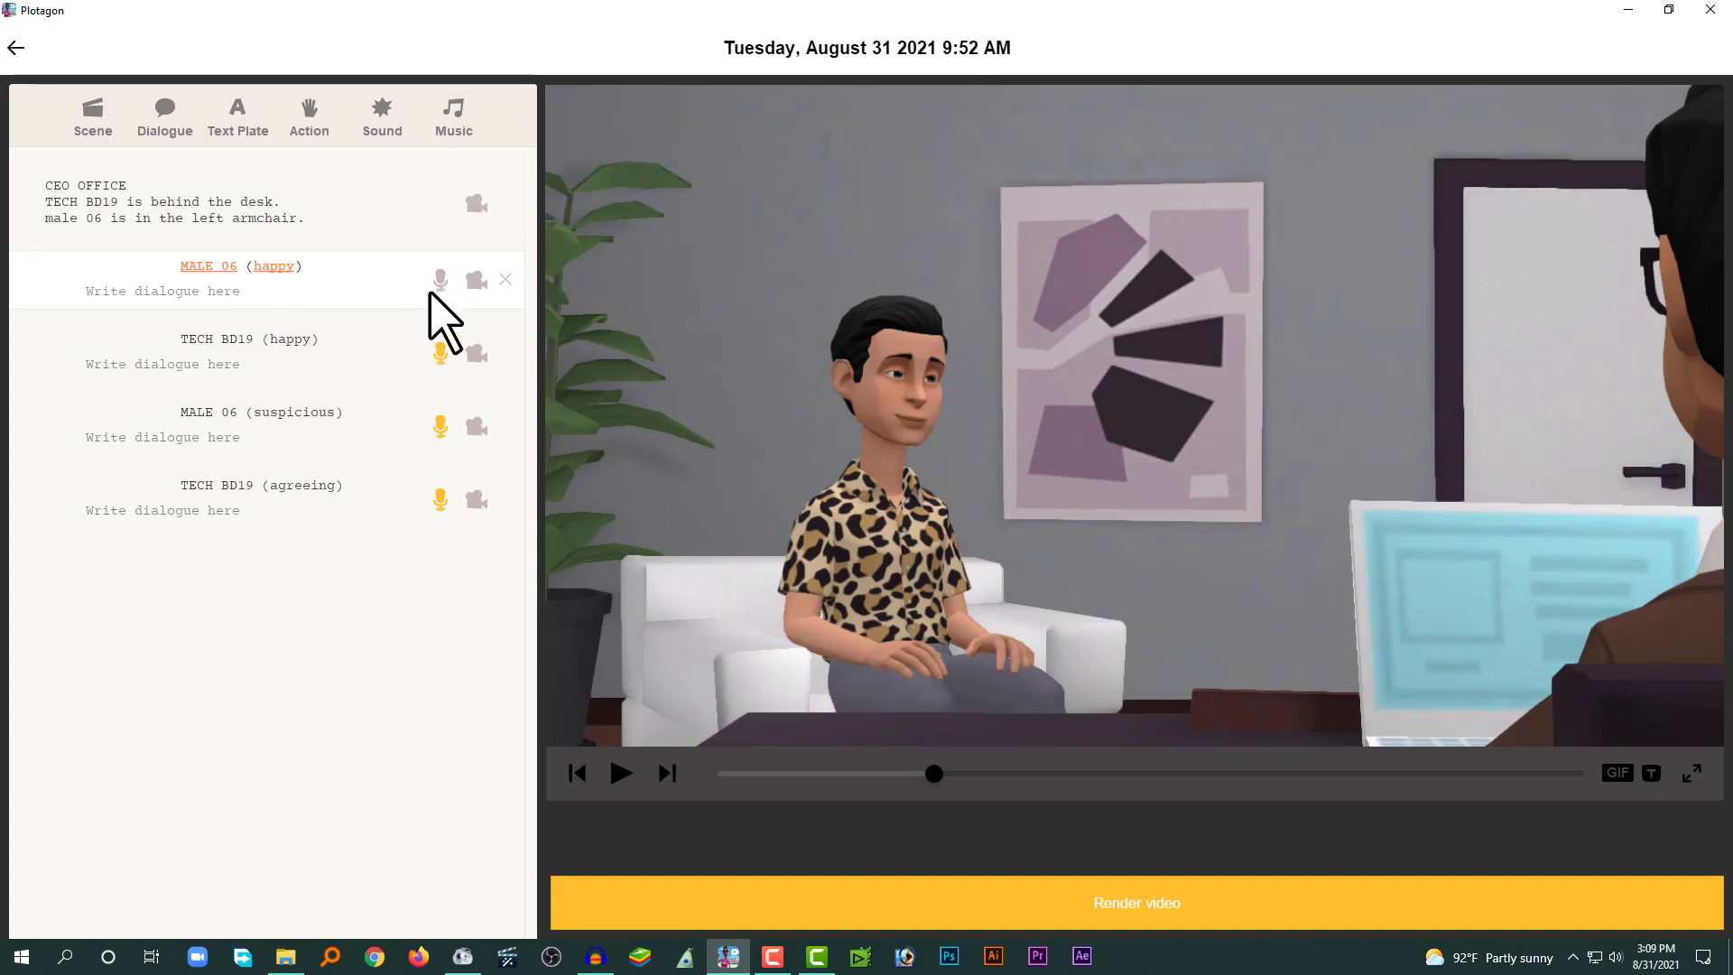
- Examine the first MALE 06 and TECH BD19 dialogue lines, including the character choices and emotion setting of the MALE 06 line
click(213, 290)
click(221, 365)
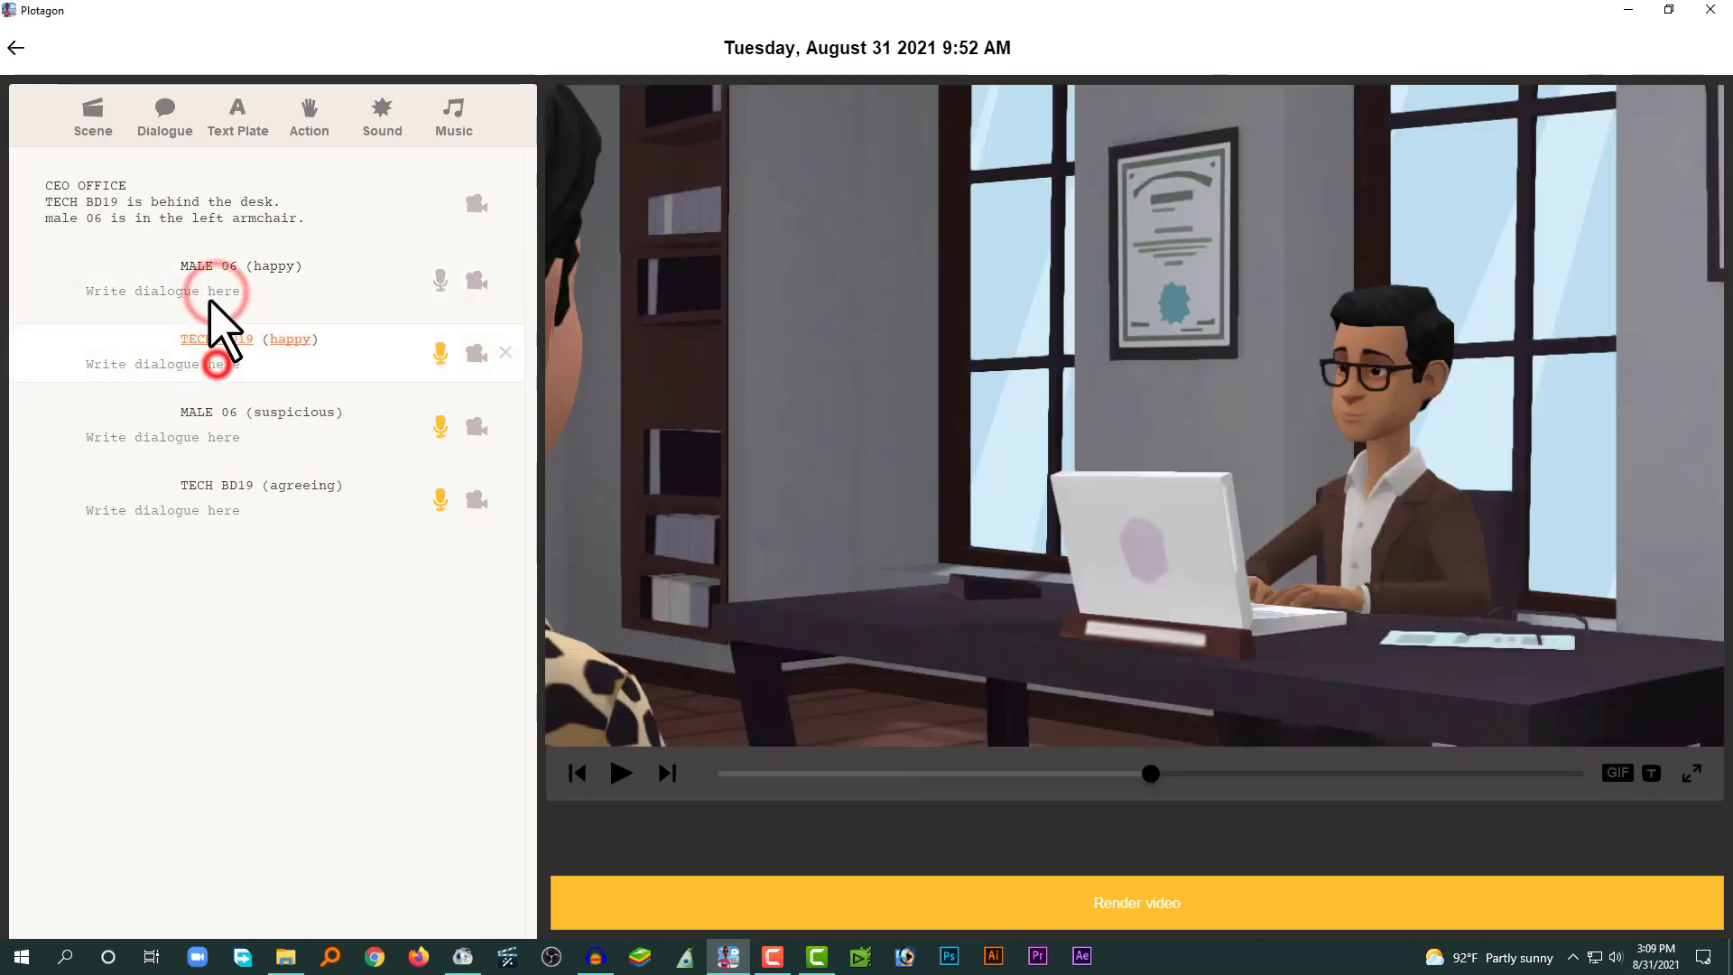
click(213, 271)
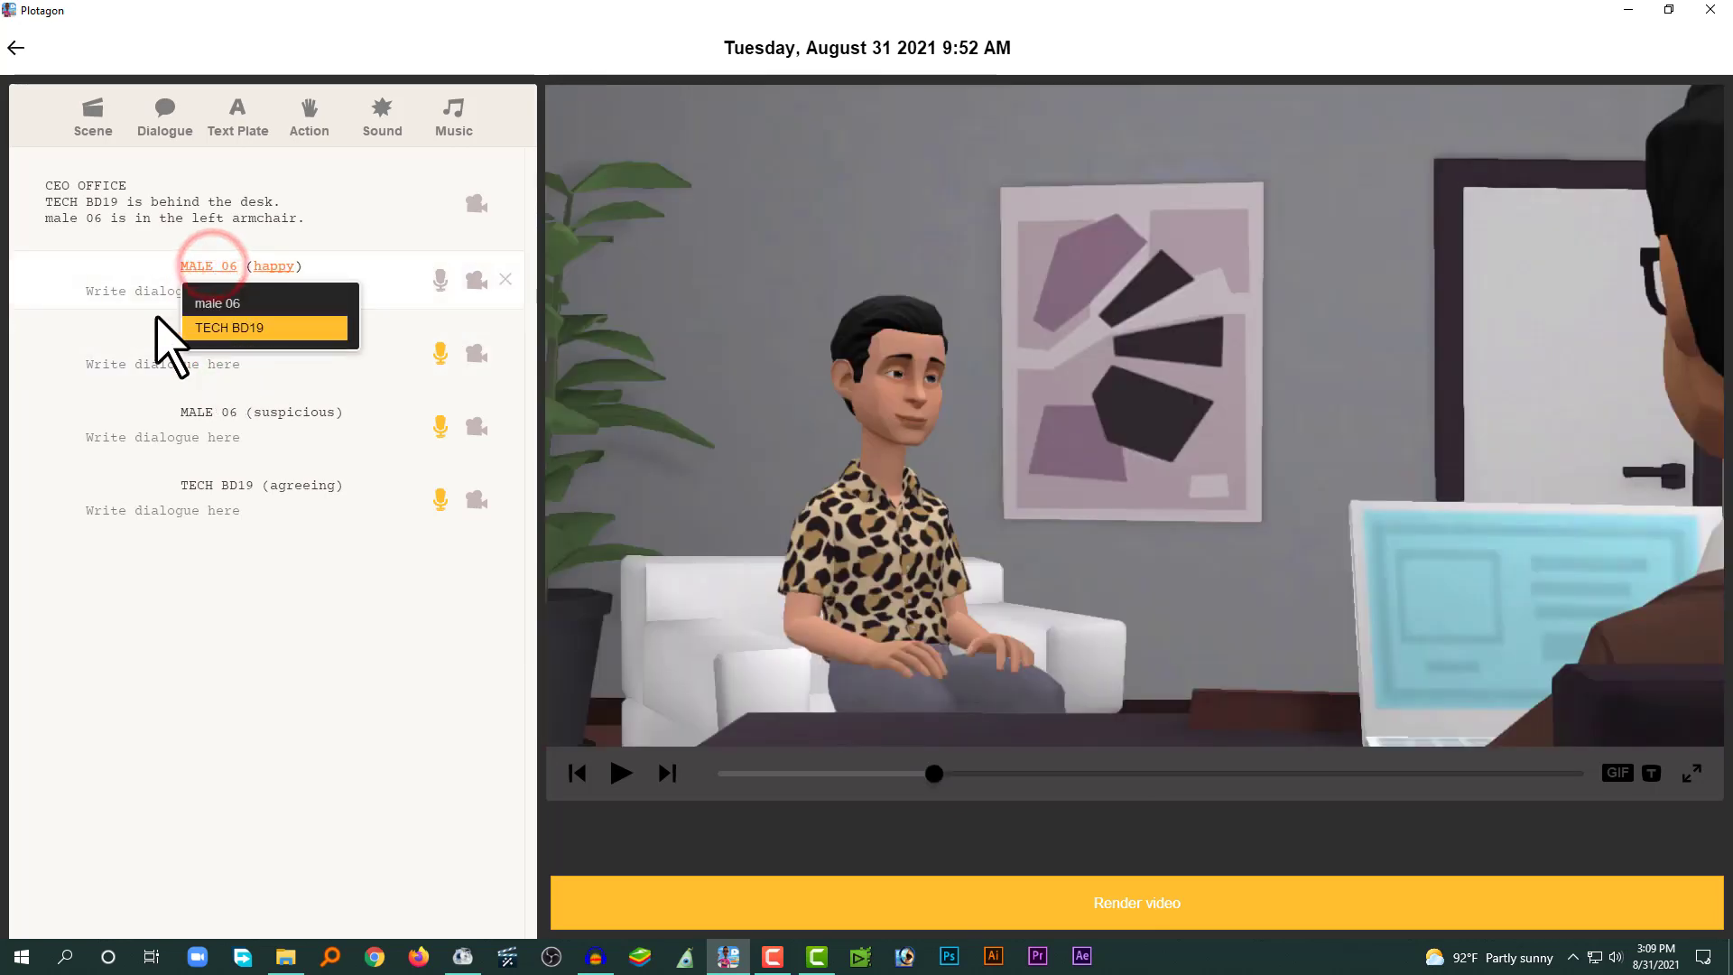
click(117, 293)
click(278, 267)
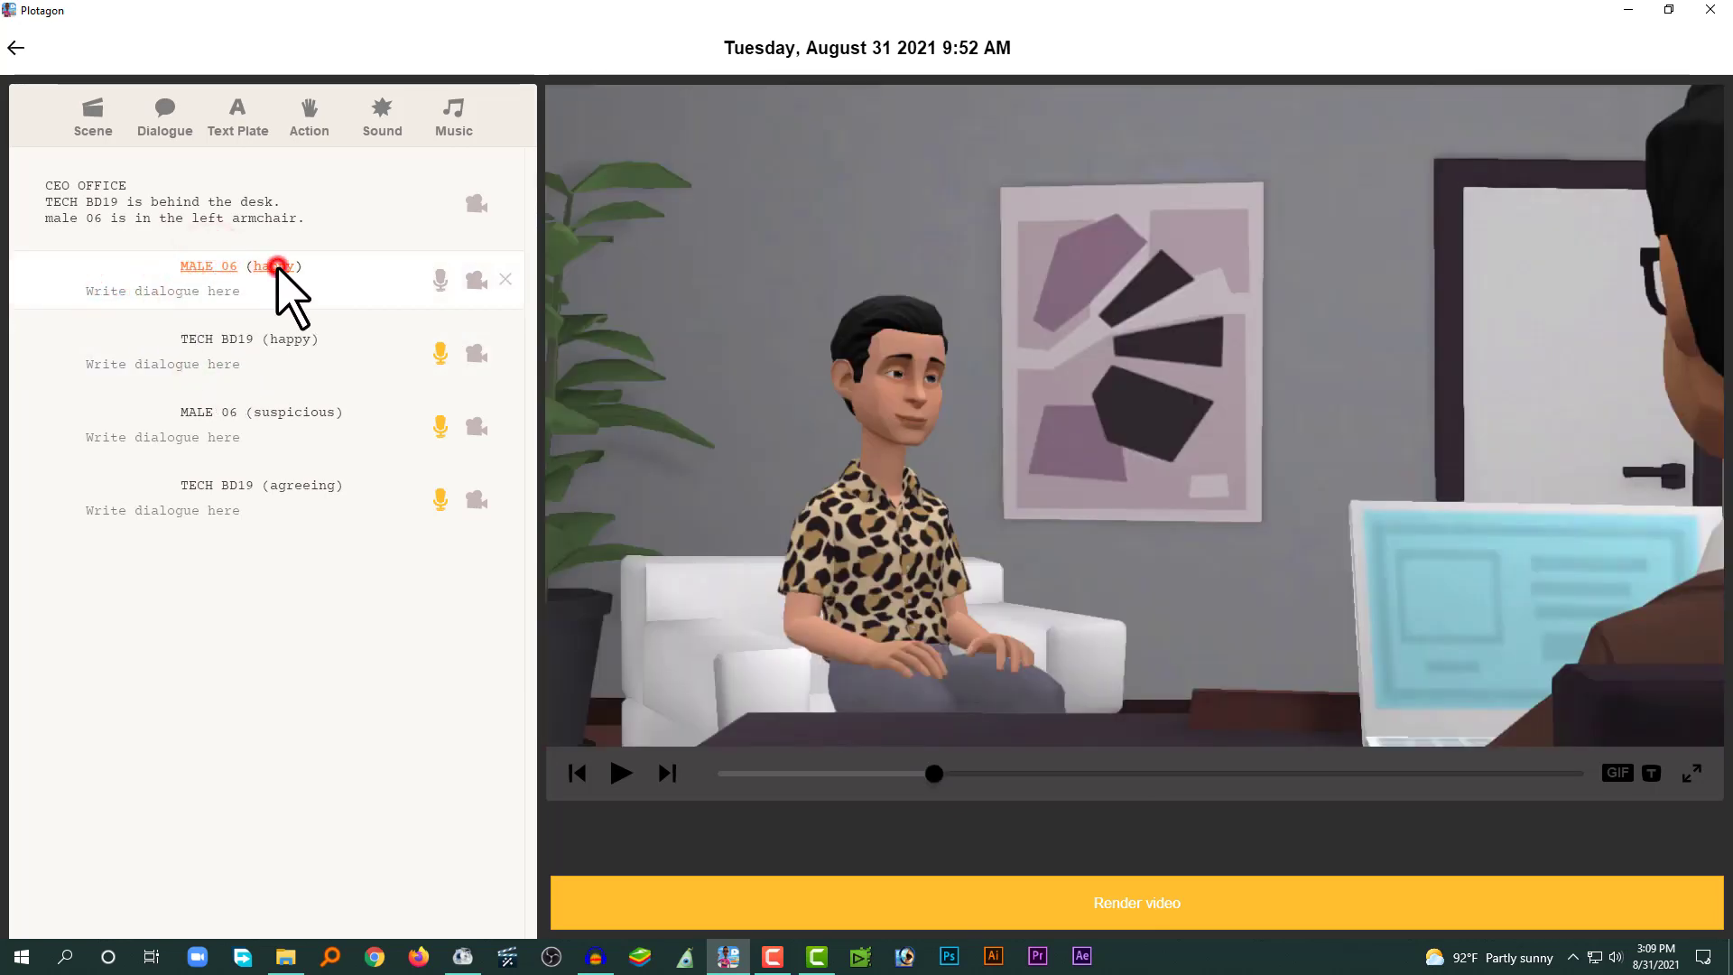
click(164, 312)
click(217, 357)
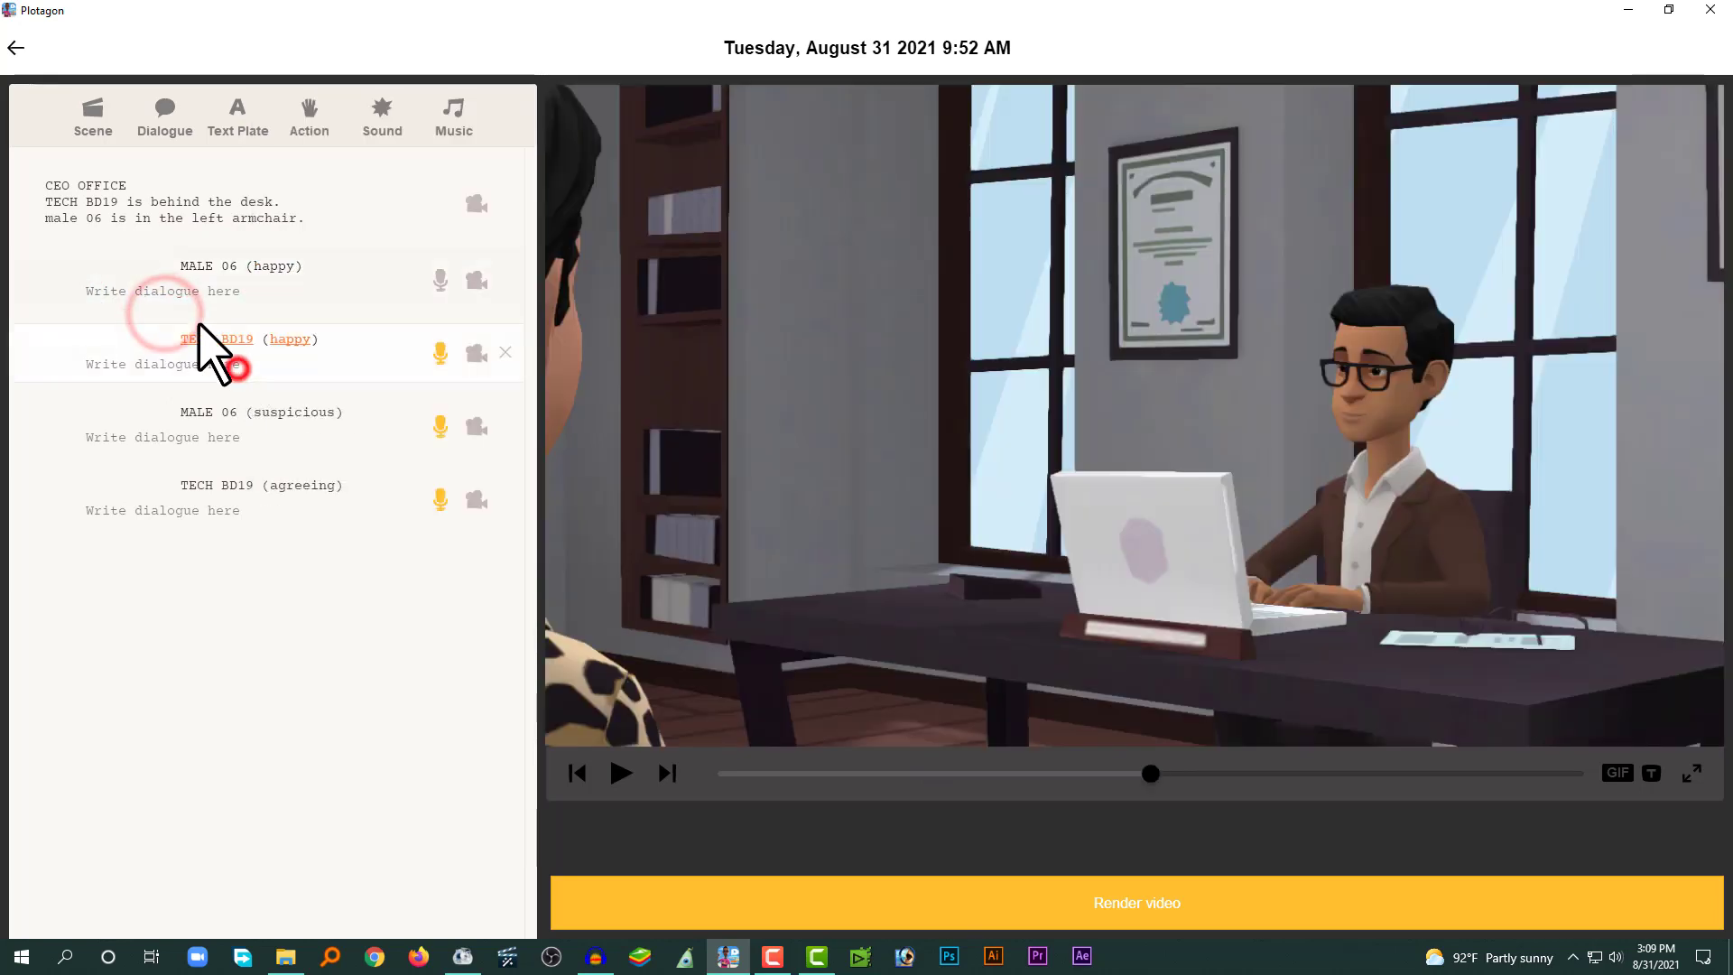
click(183, 305)
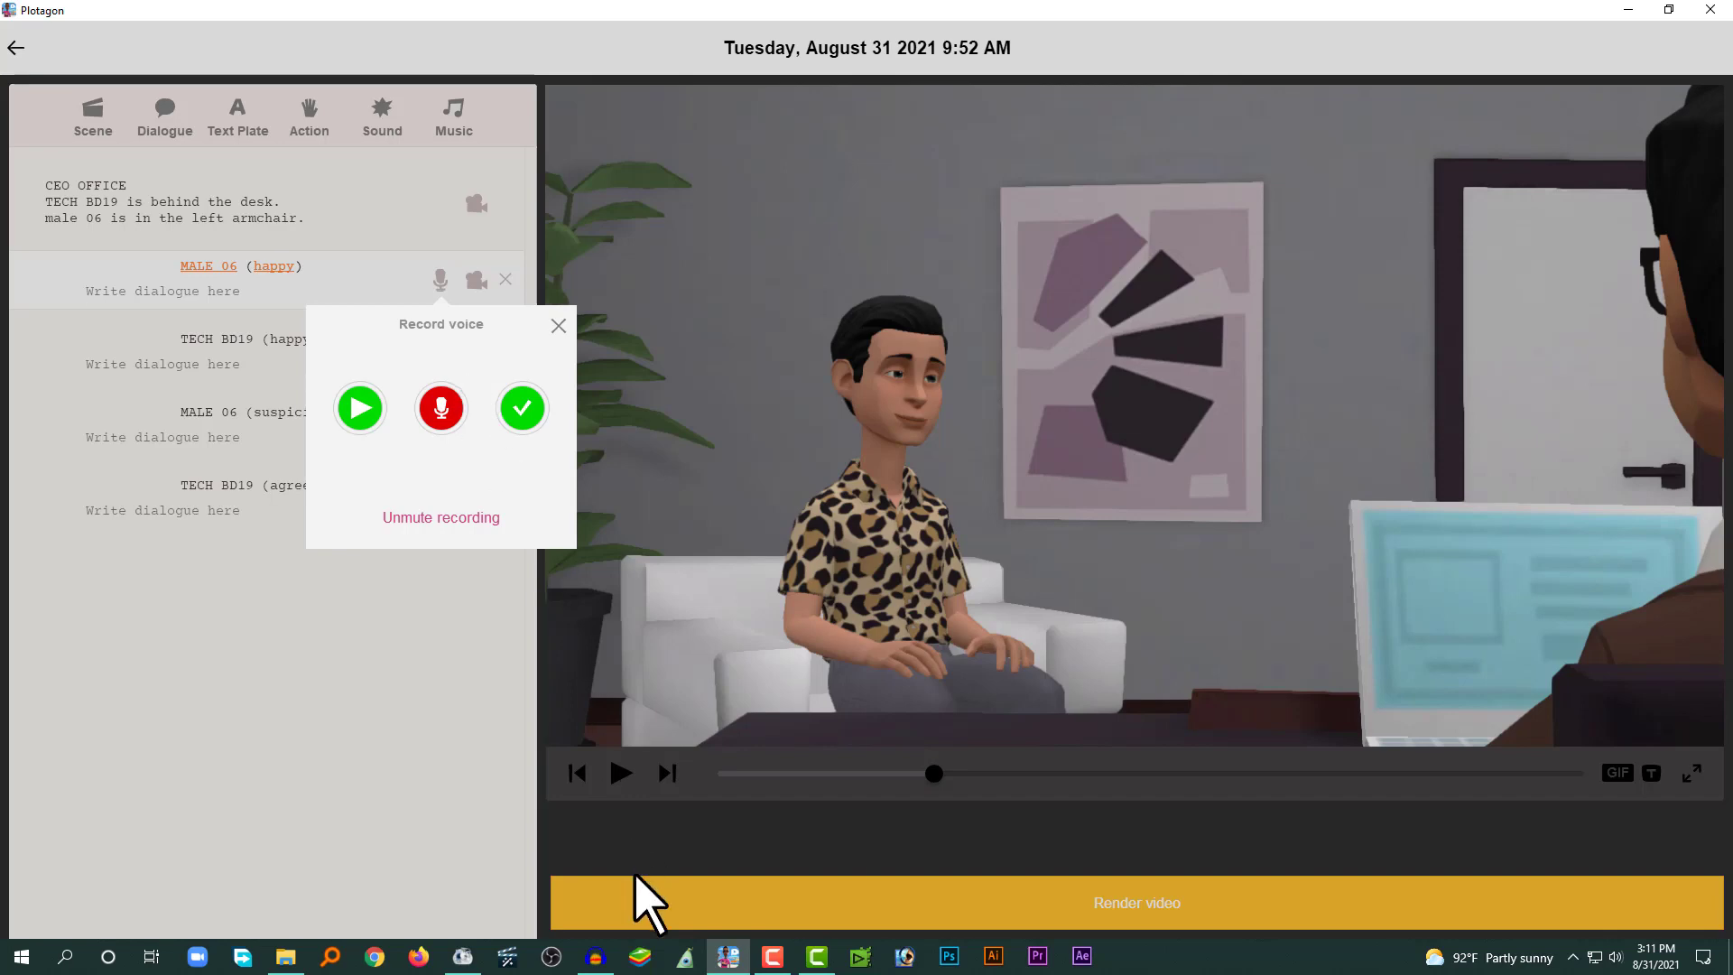
- Switch to Audacity and add two empty stereo tracks to the project, one for each character's voice
click(595, 955)
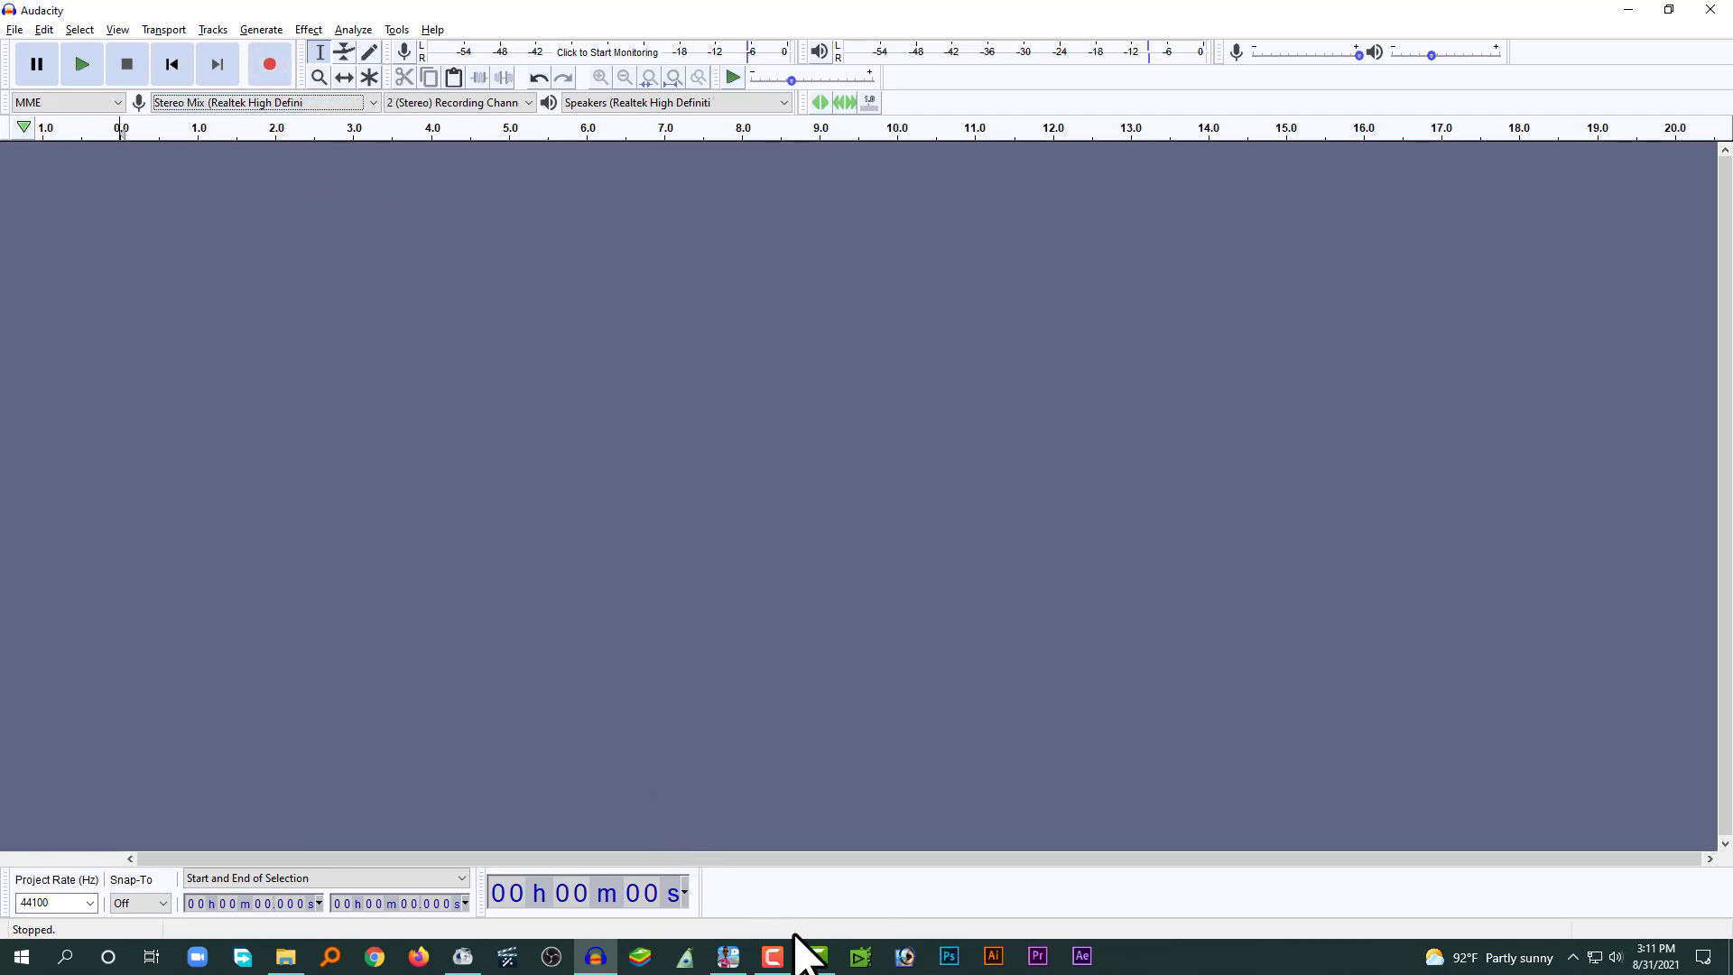
click(729, 958)
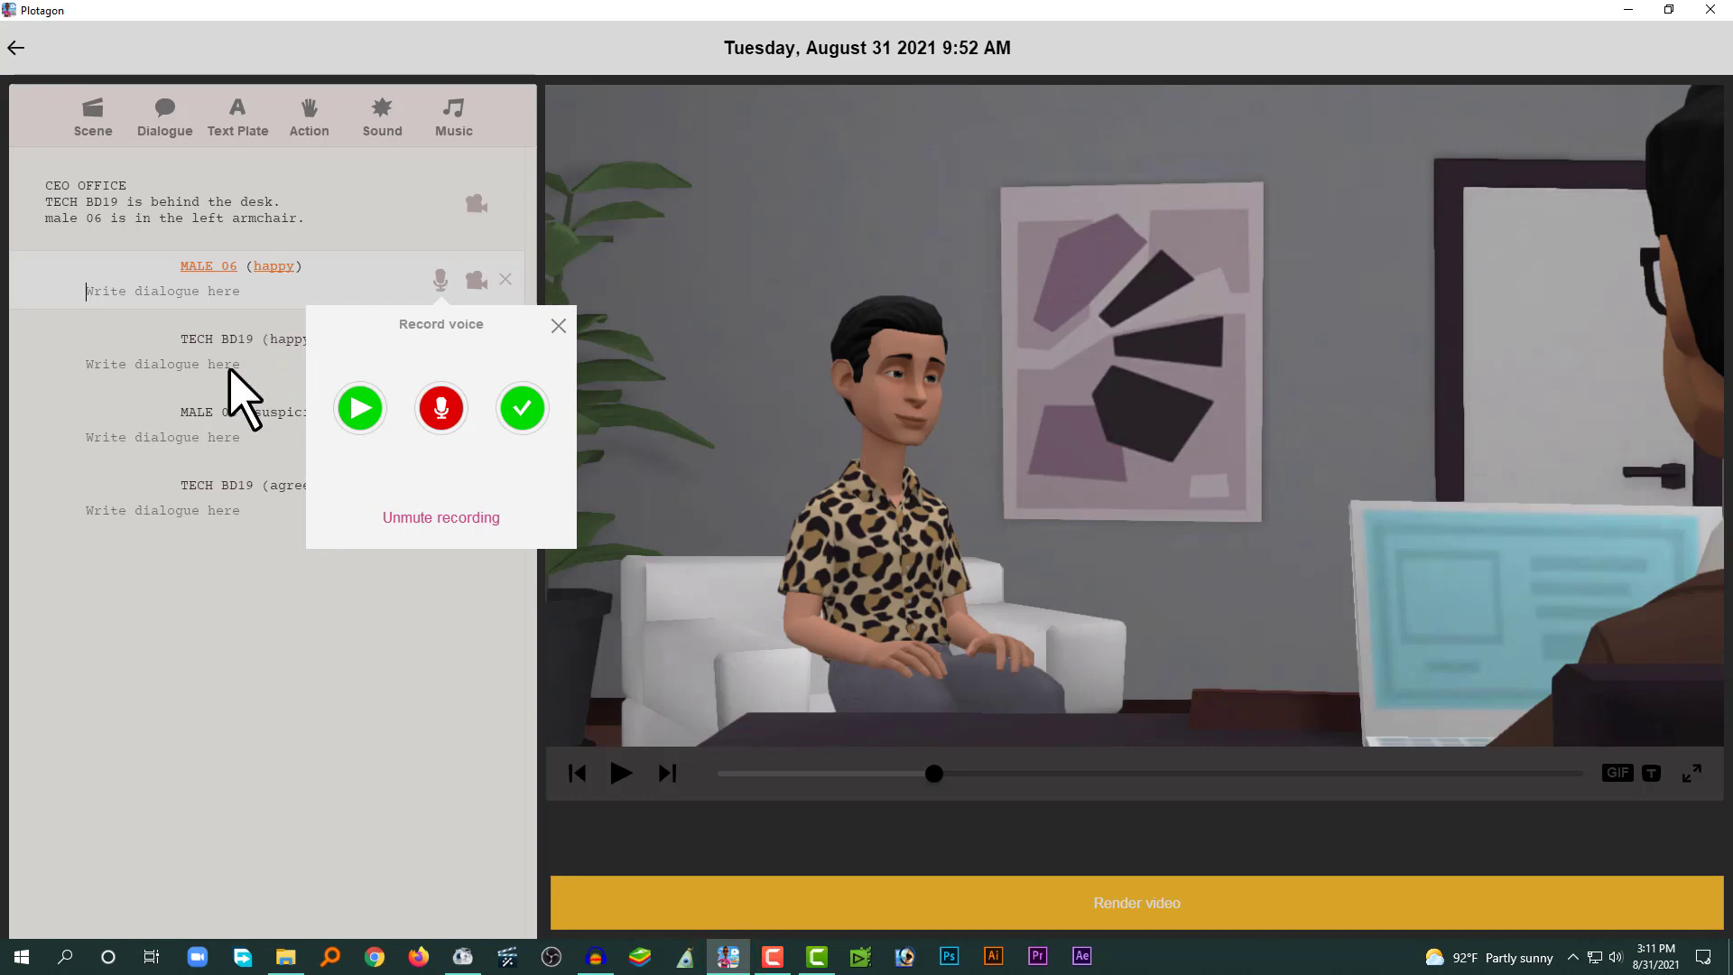
click(595, 956)
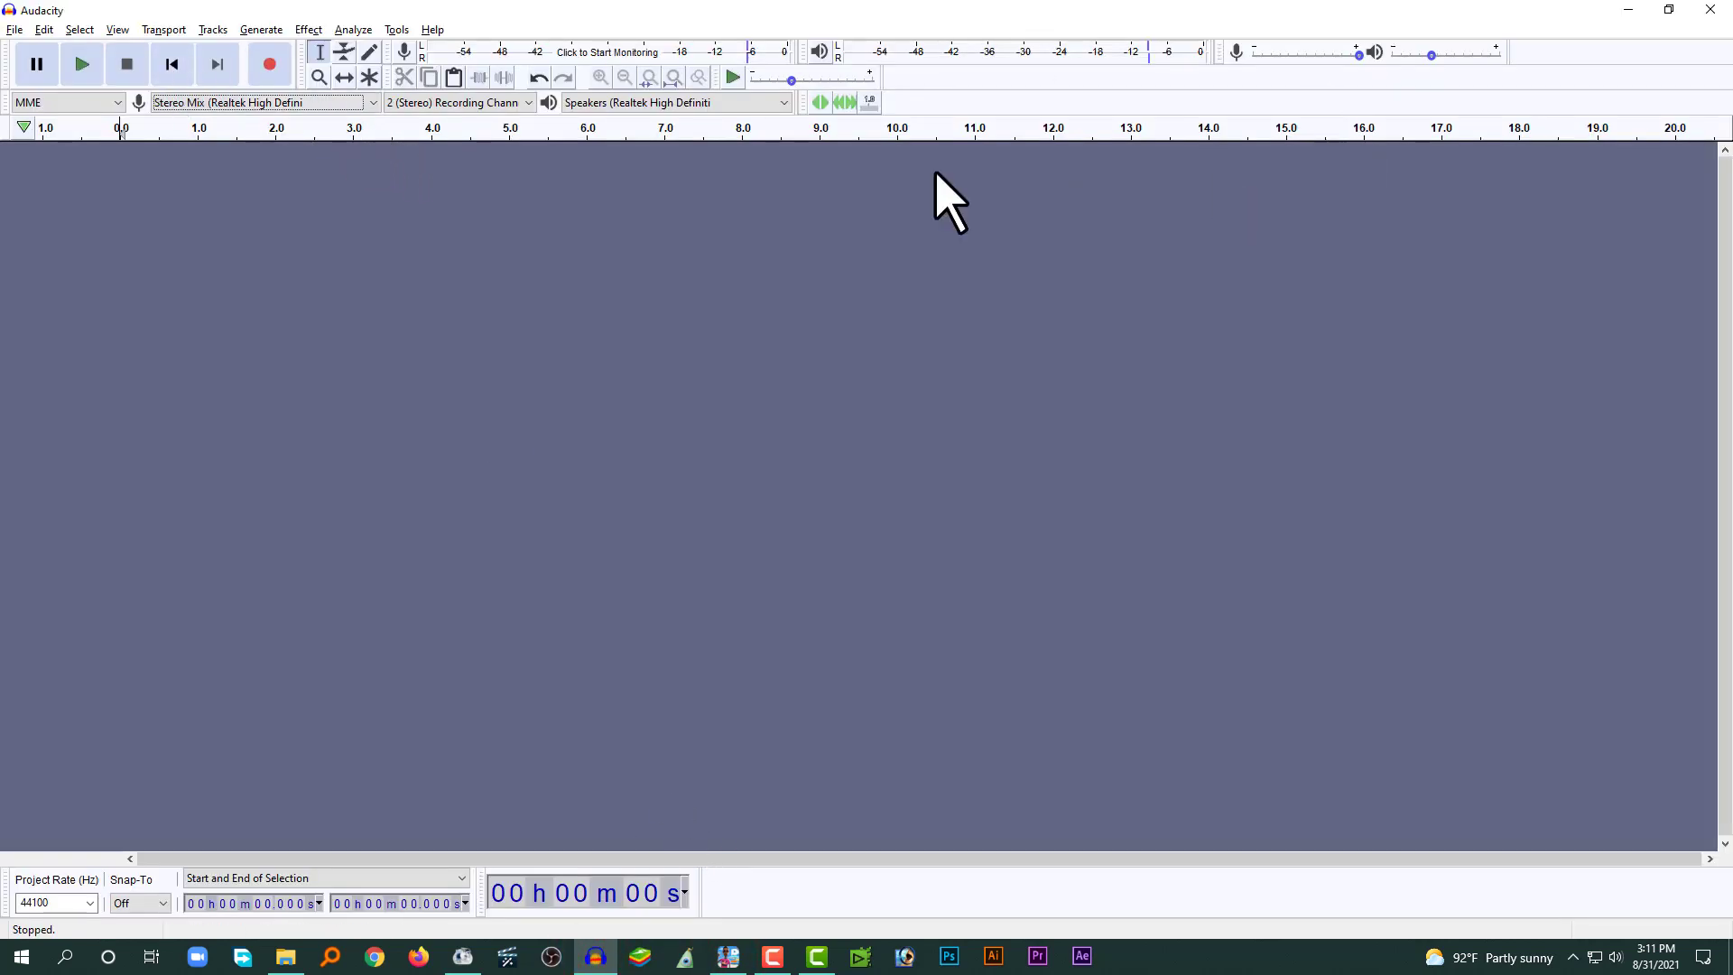
click(217, 30)
mouse_move(216, 47)
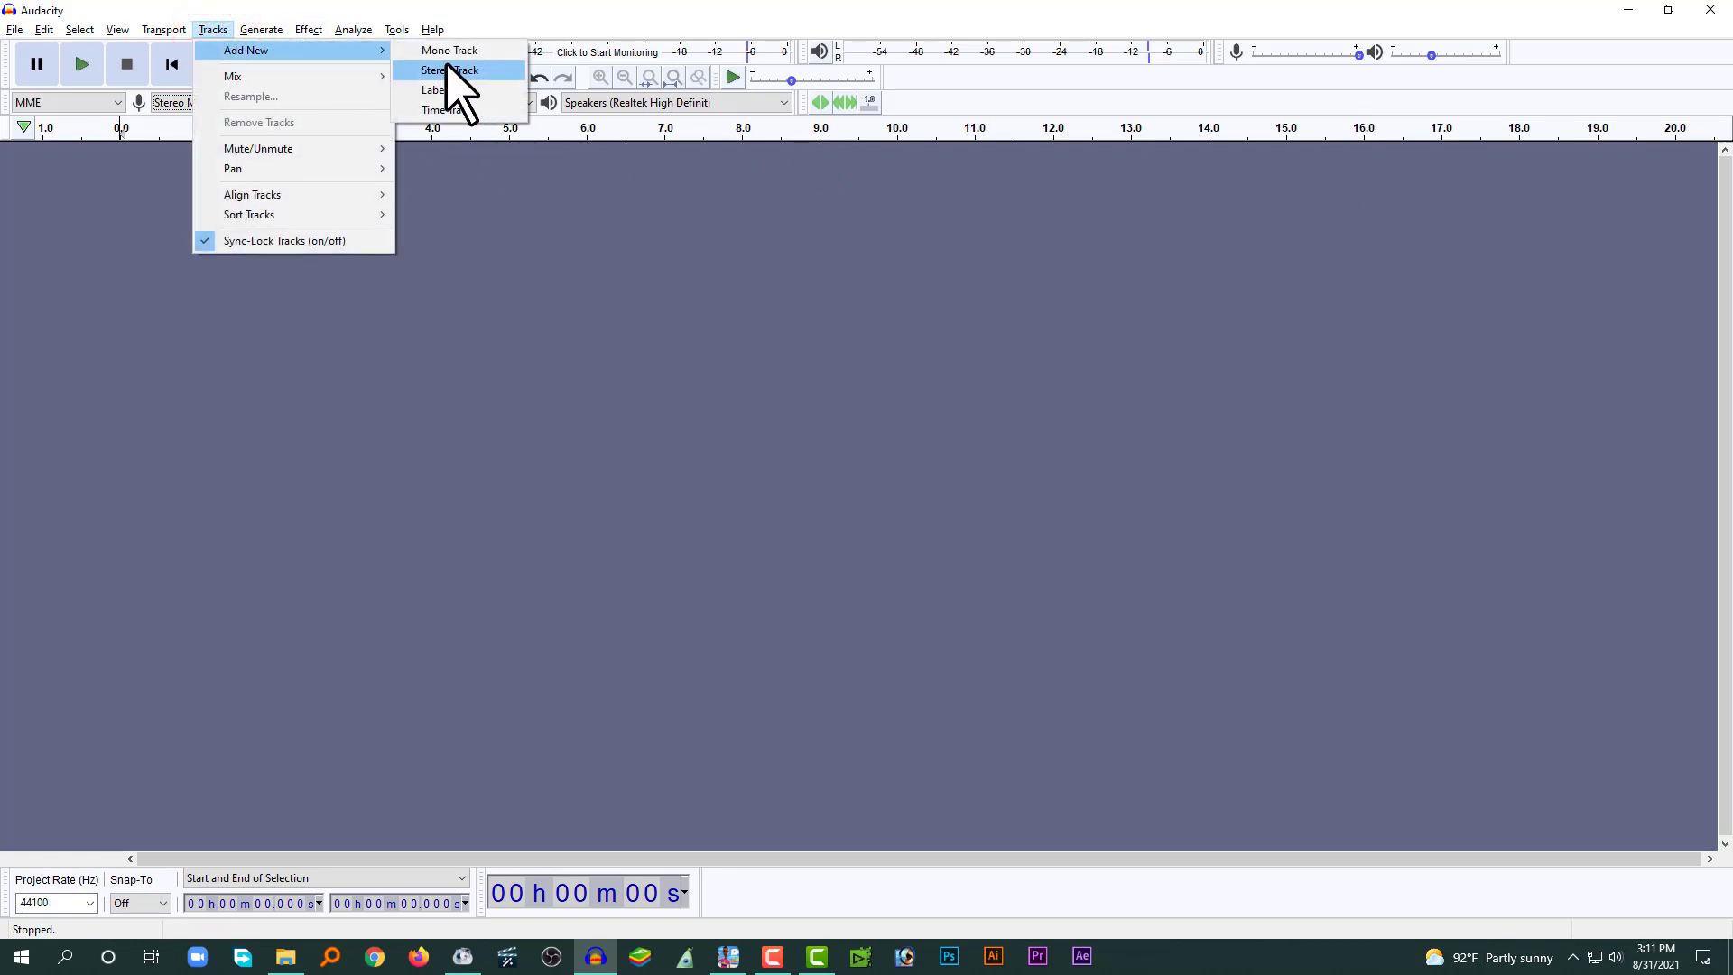
click(479, 72)
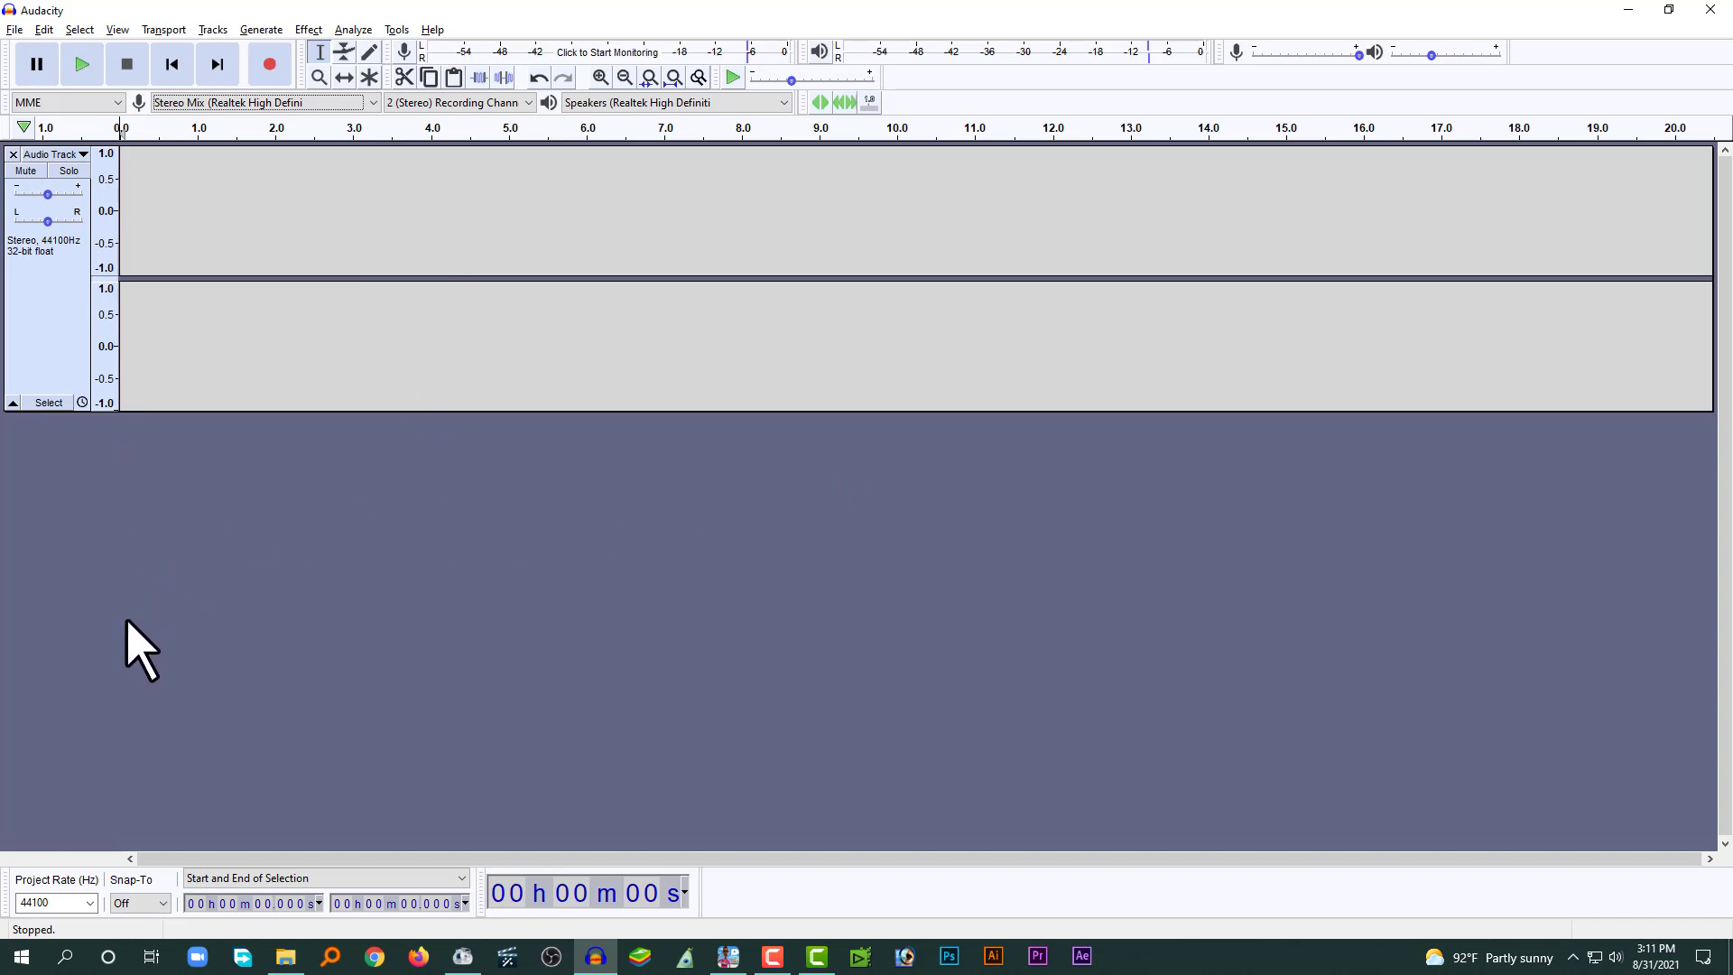
click(43, 321)
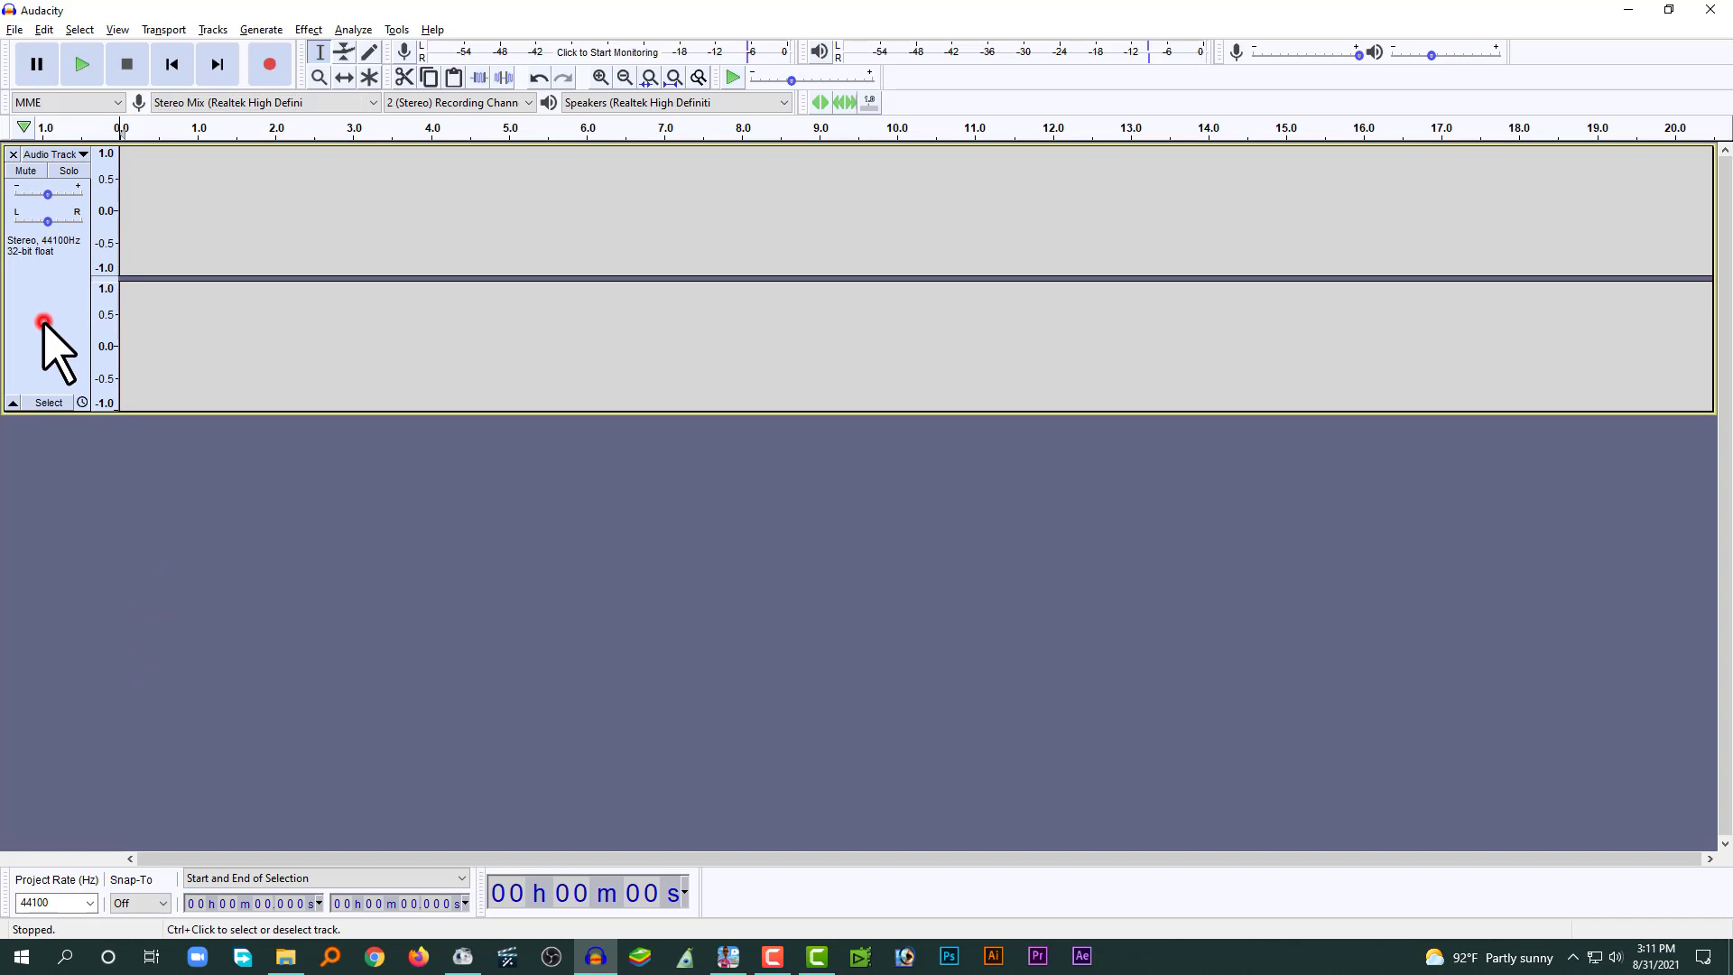
click(213, 28)
mouse_move(213, 45)
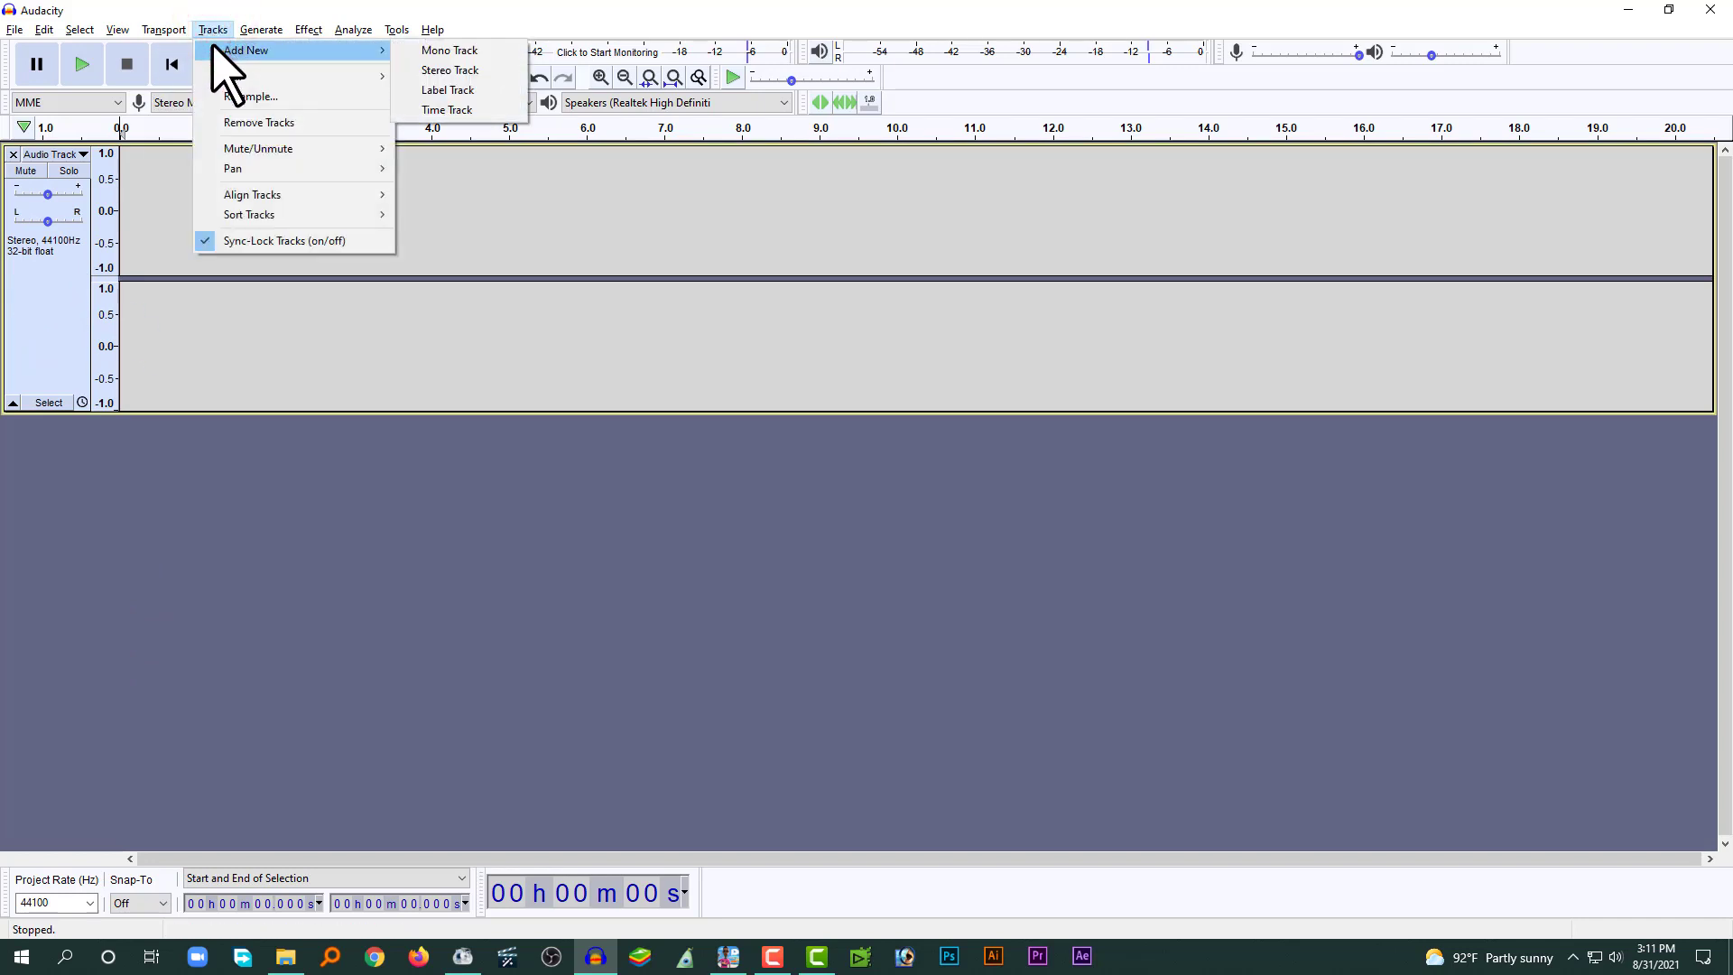
click(469, 70)
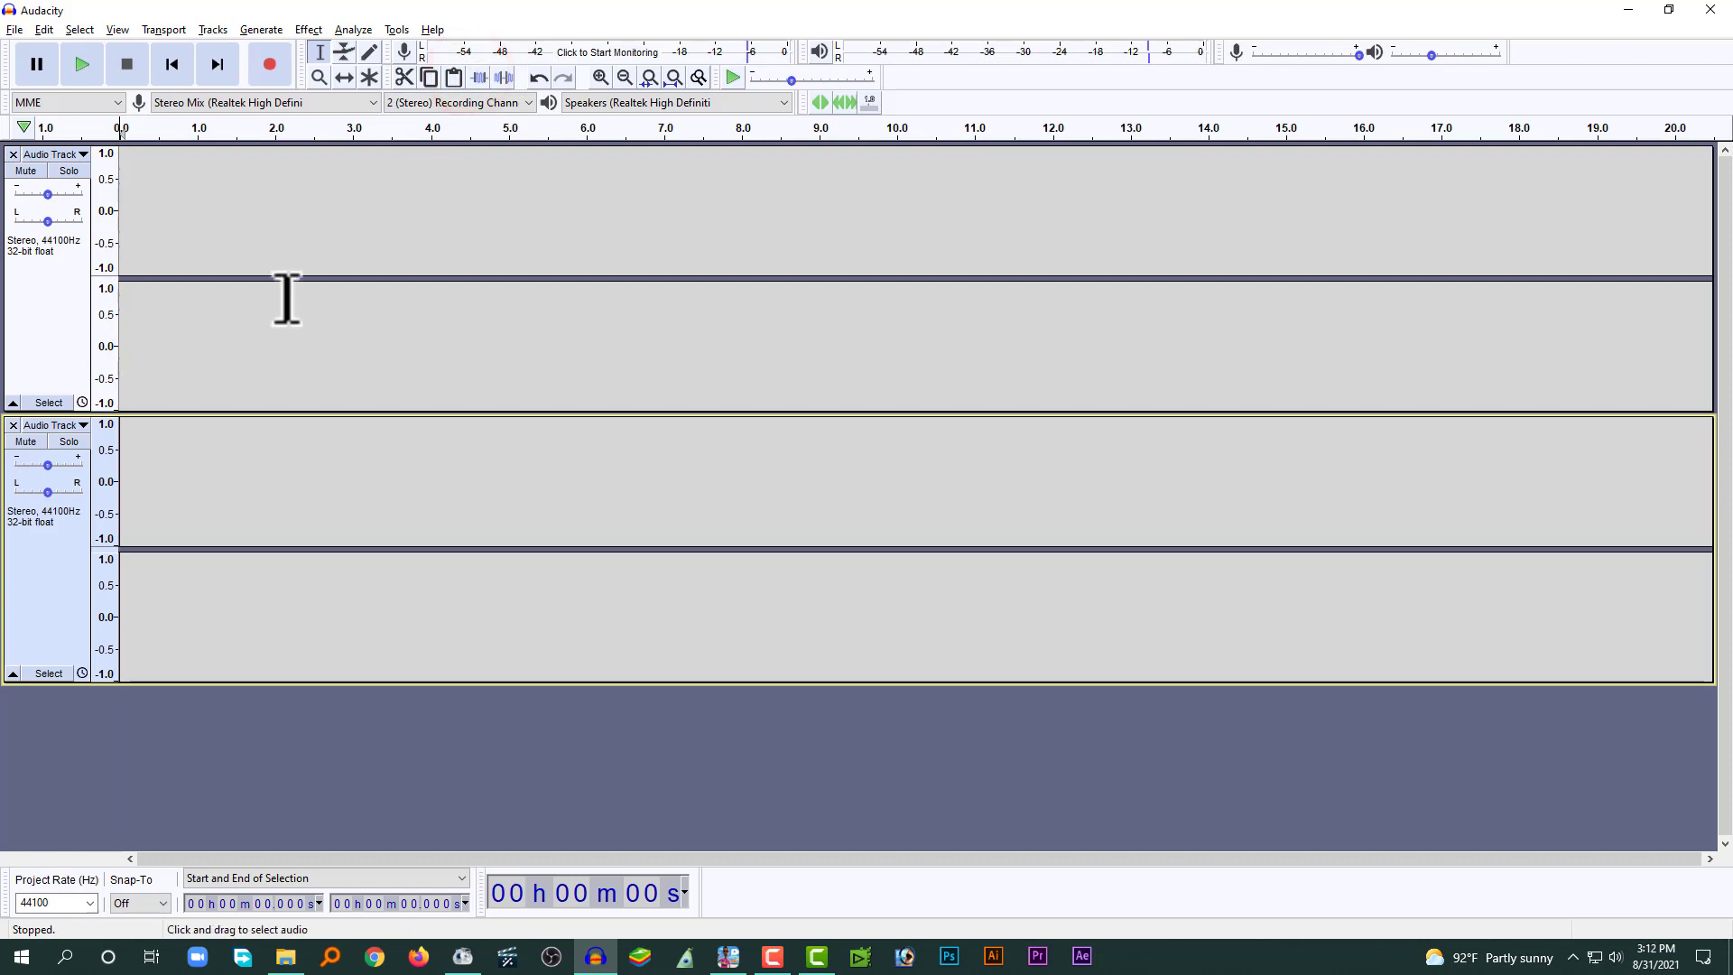
drag(36, 314, 42, 579)
key(alt+Tab)
key(alt+Tab)
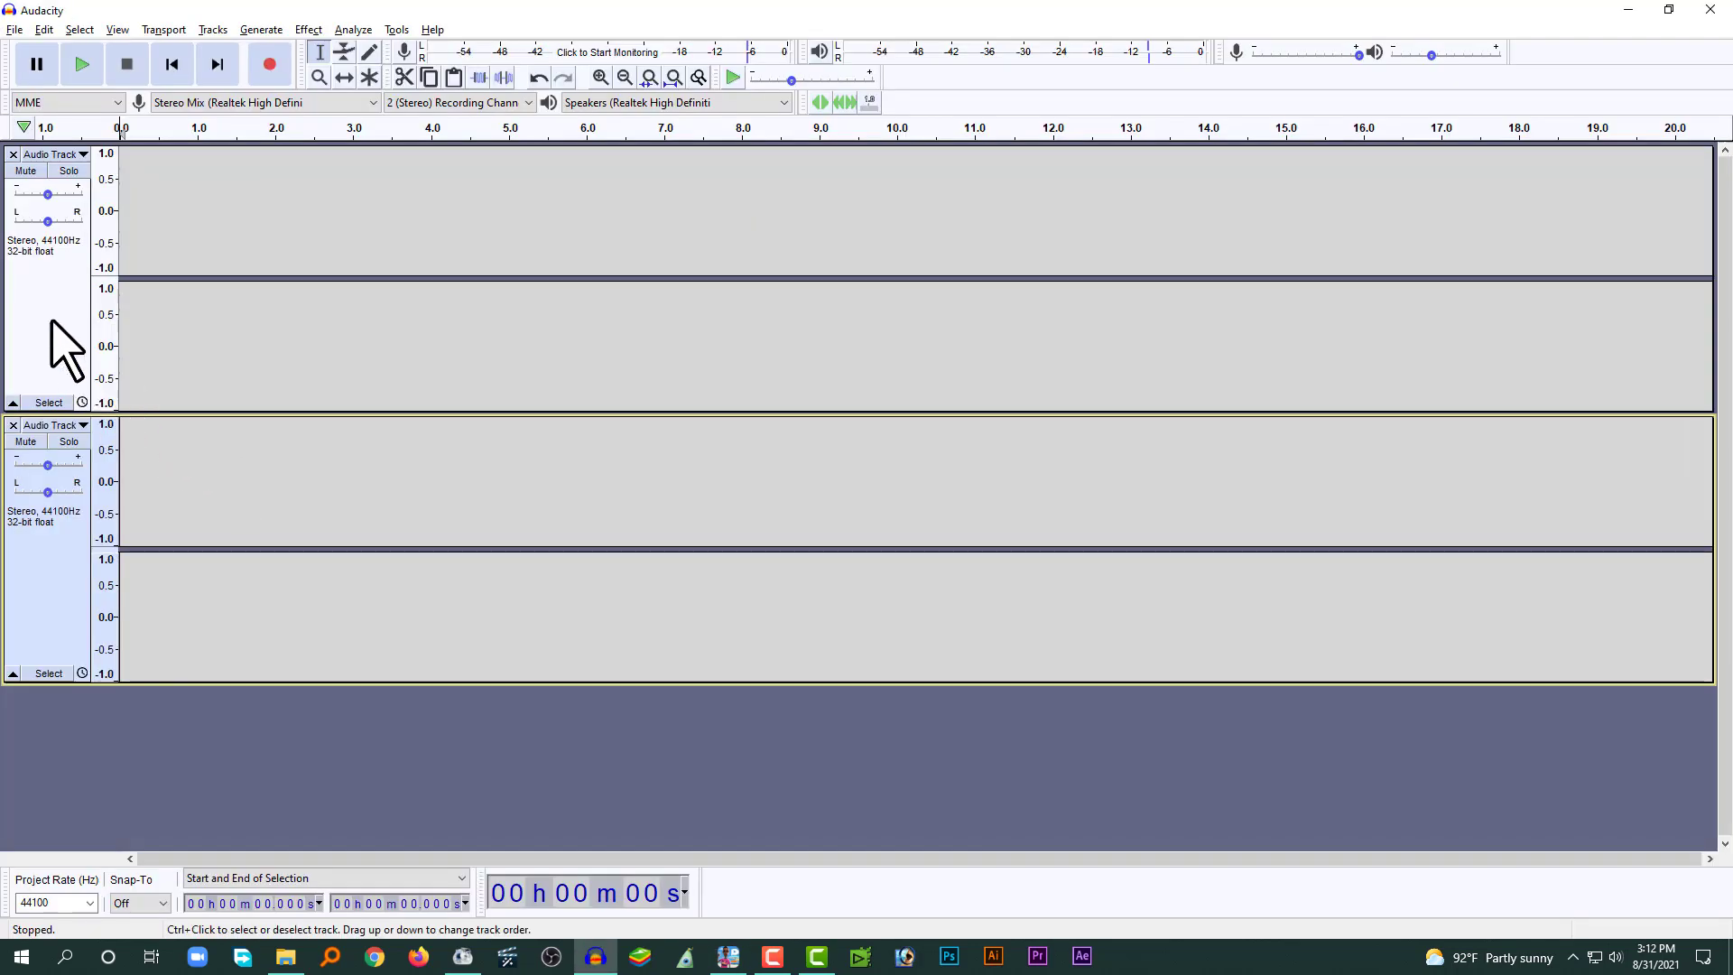
click(52, 296)
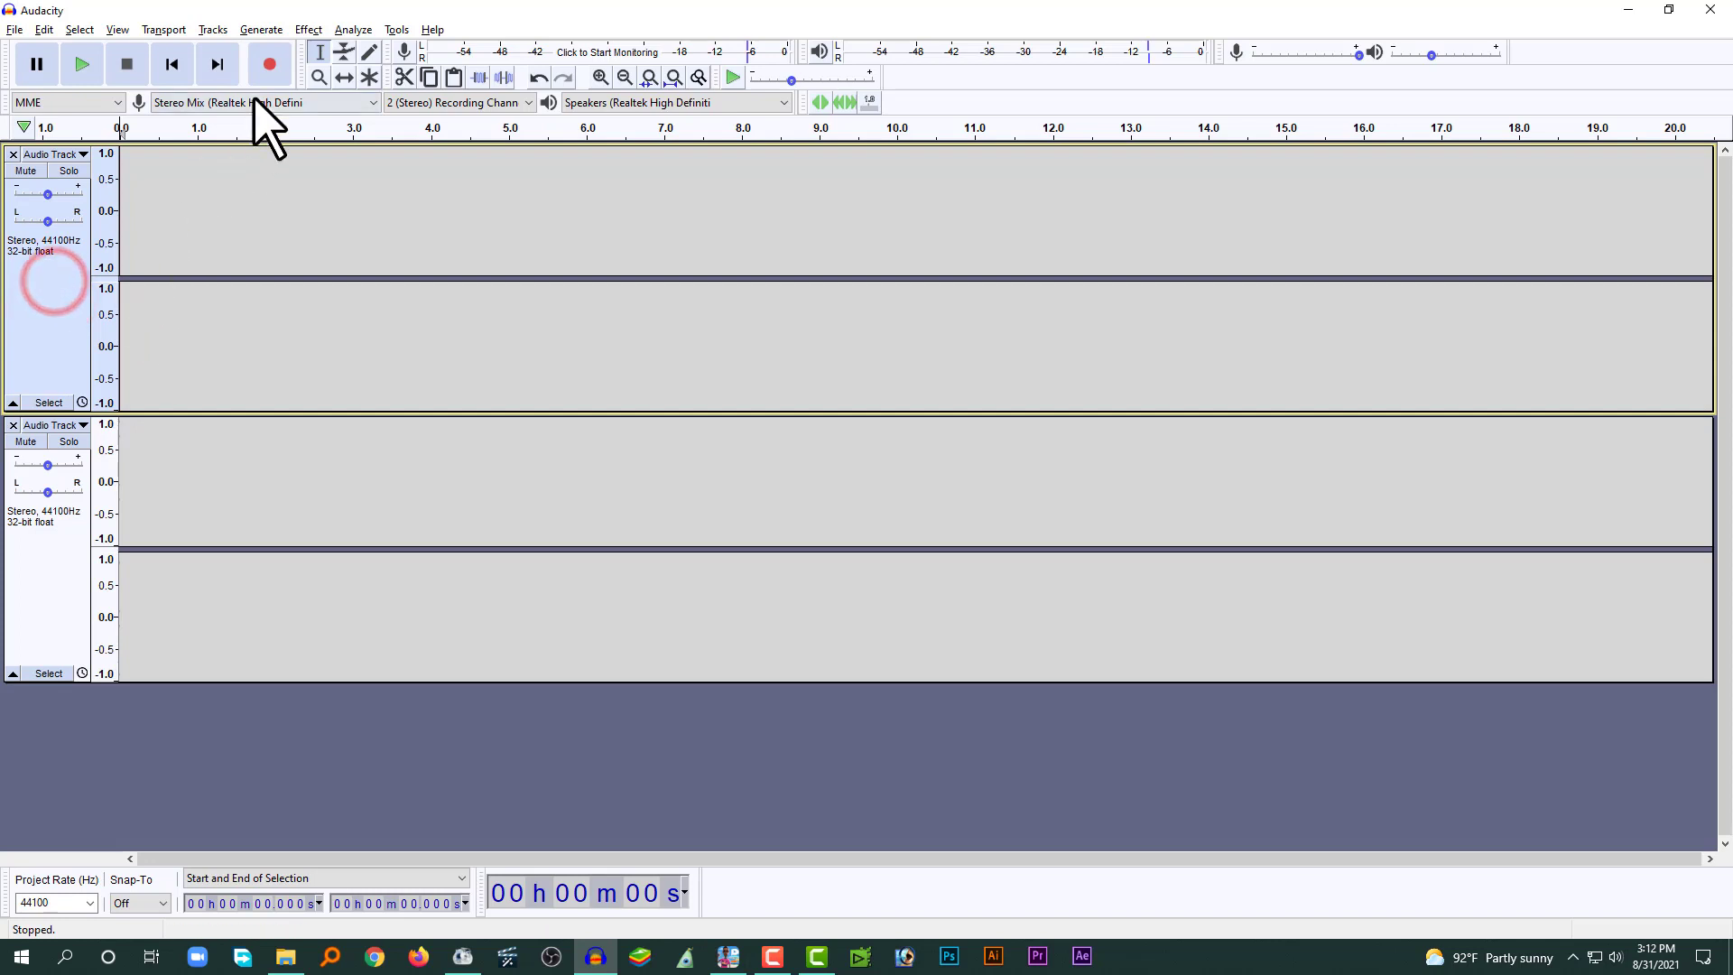
key(alt)
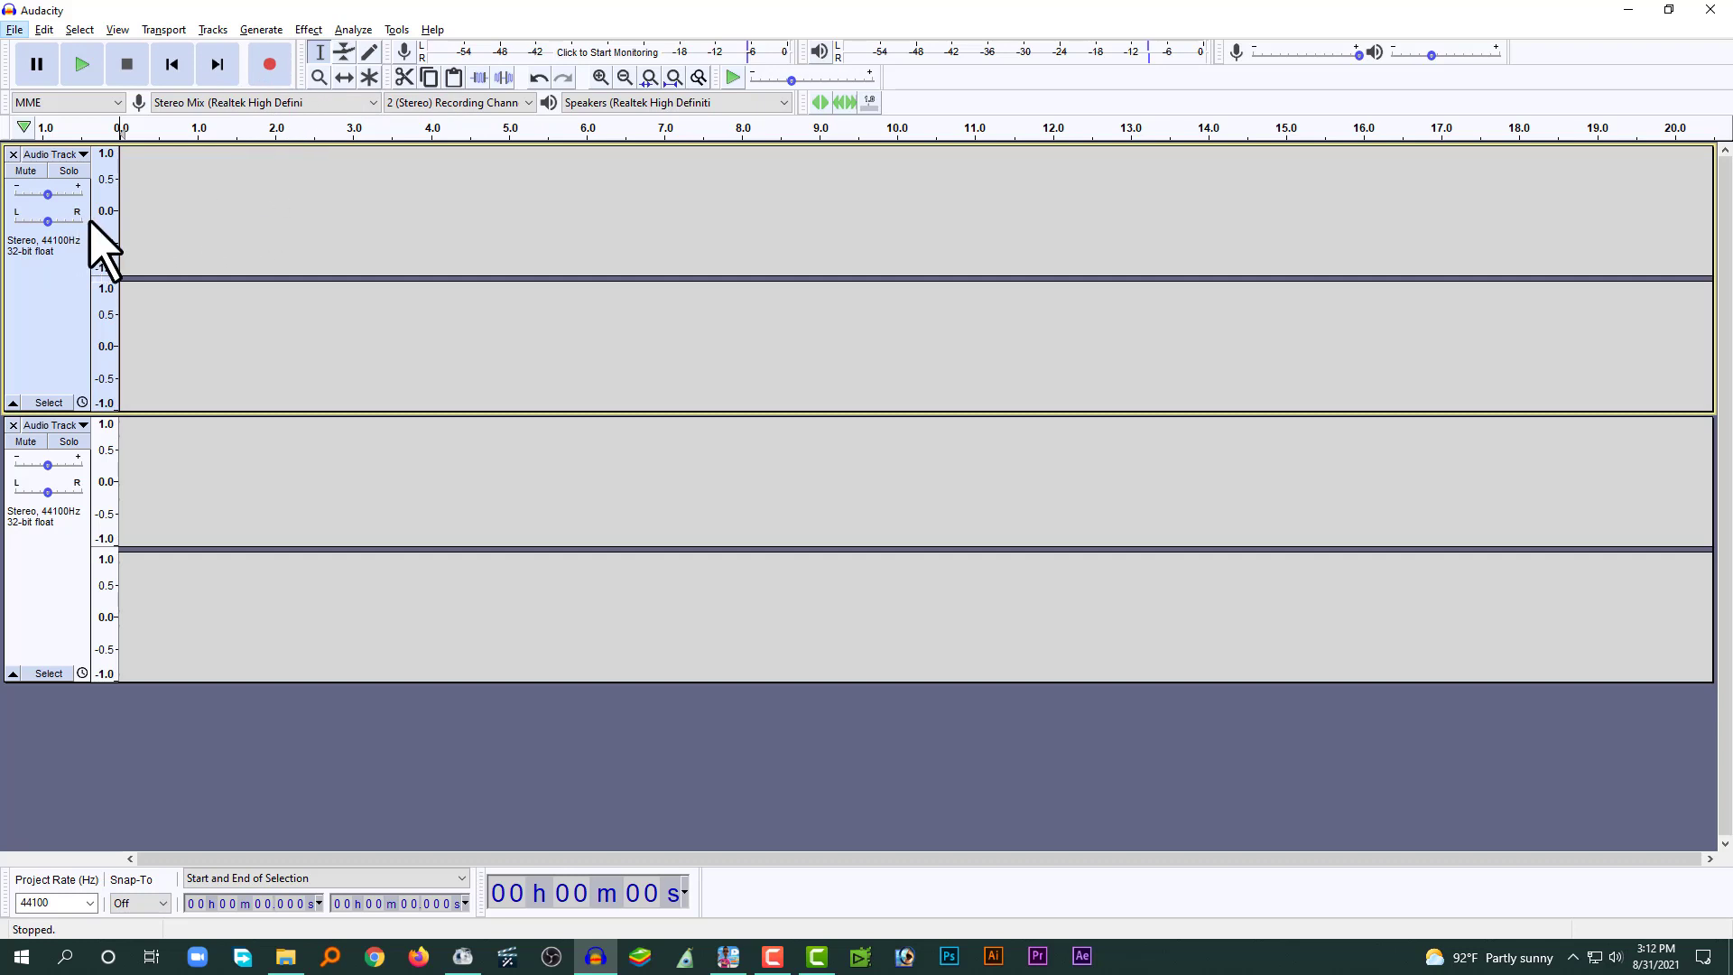
key(alt+Tab)
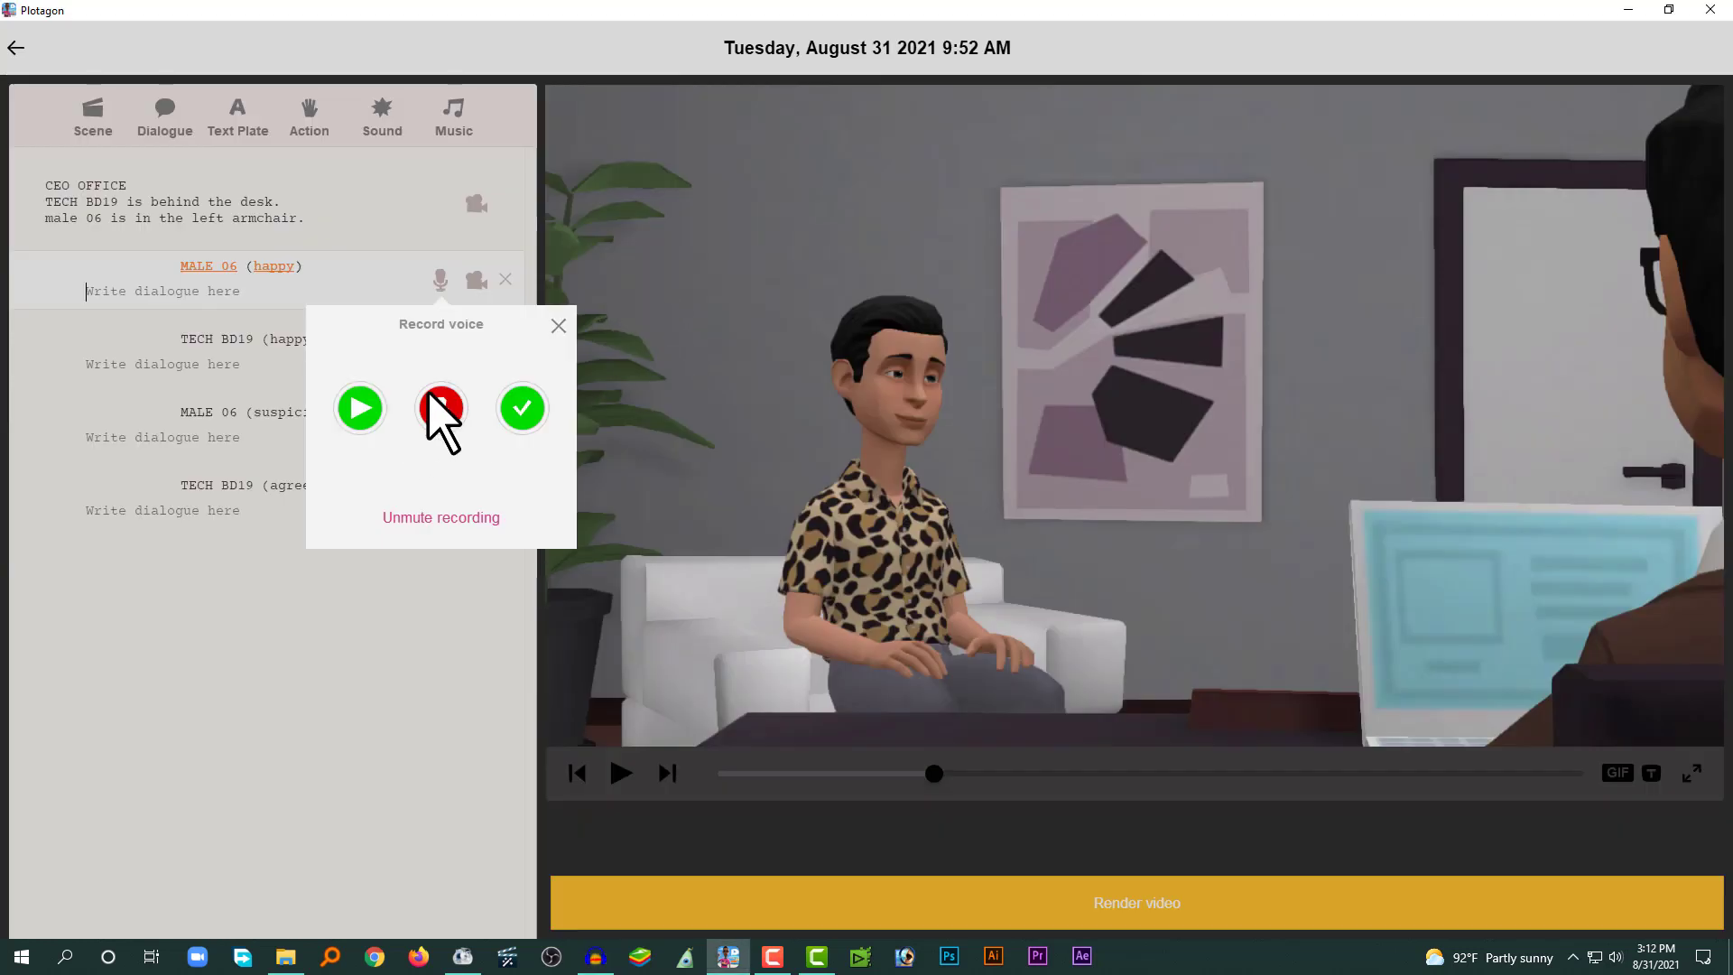
click(433, 399)
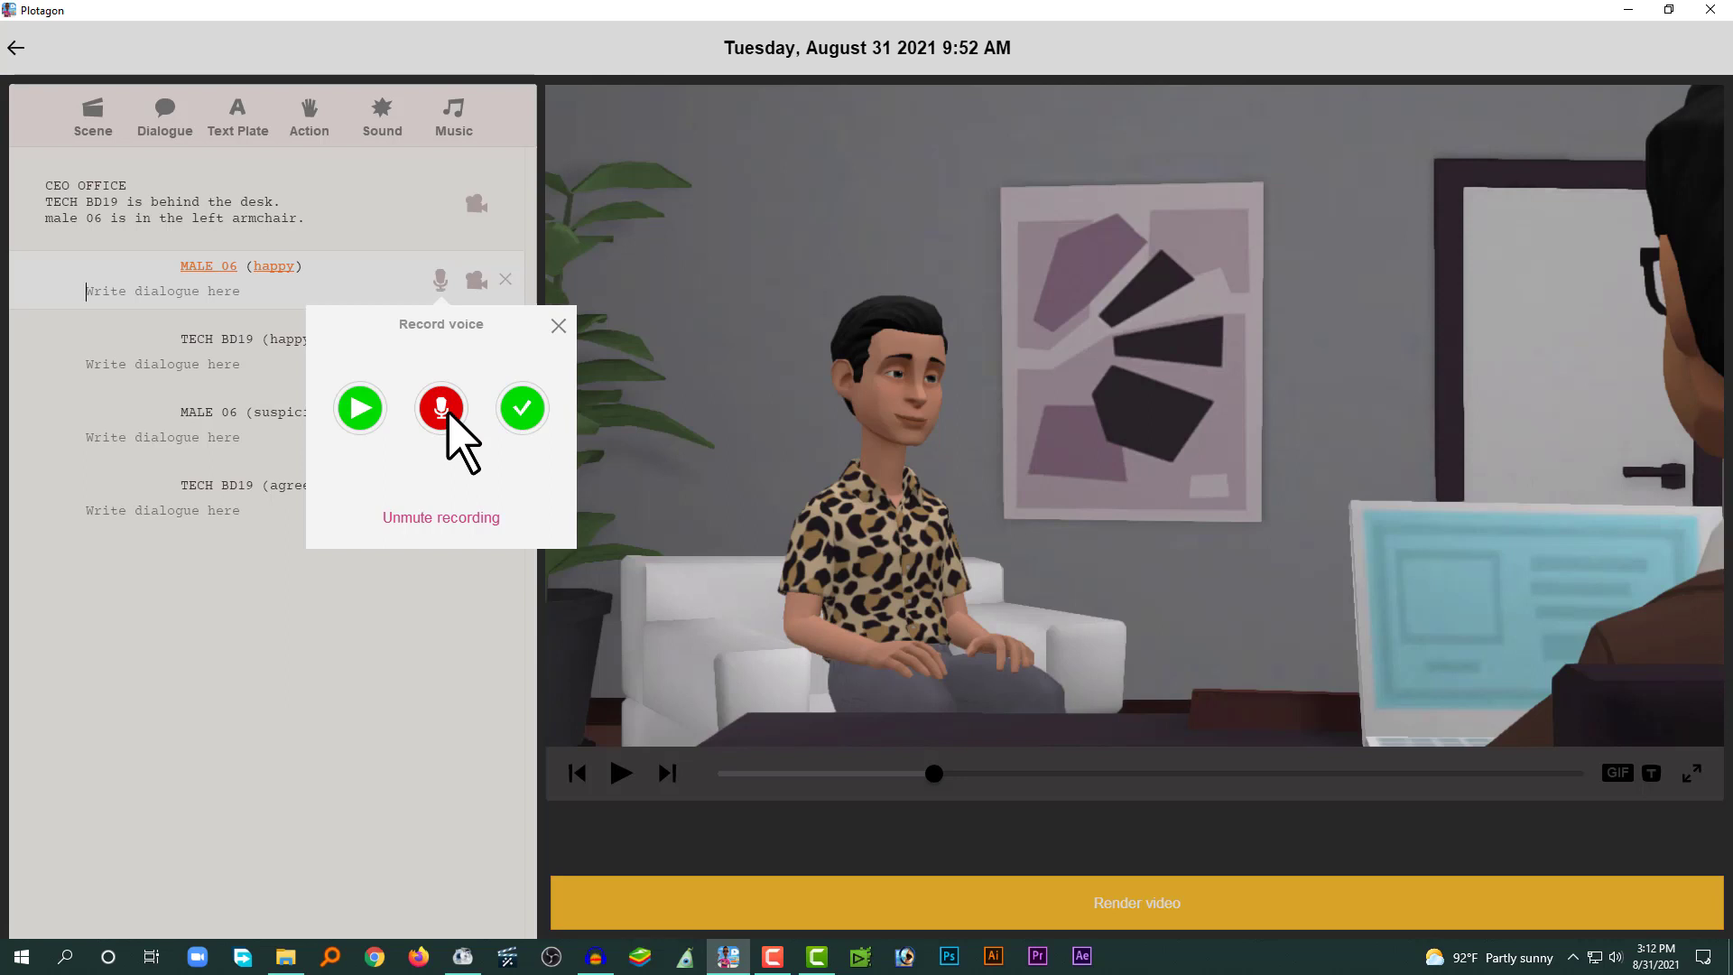
key(alt+Tab)
key(alt+Tab)
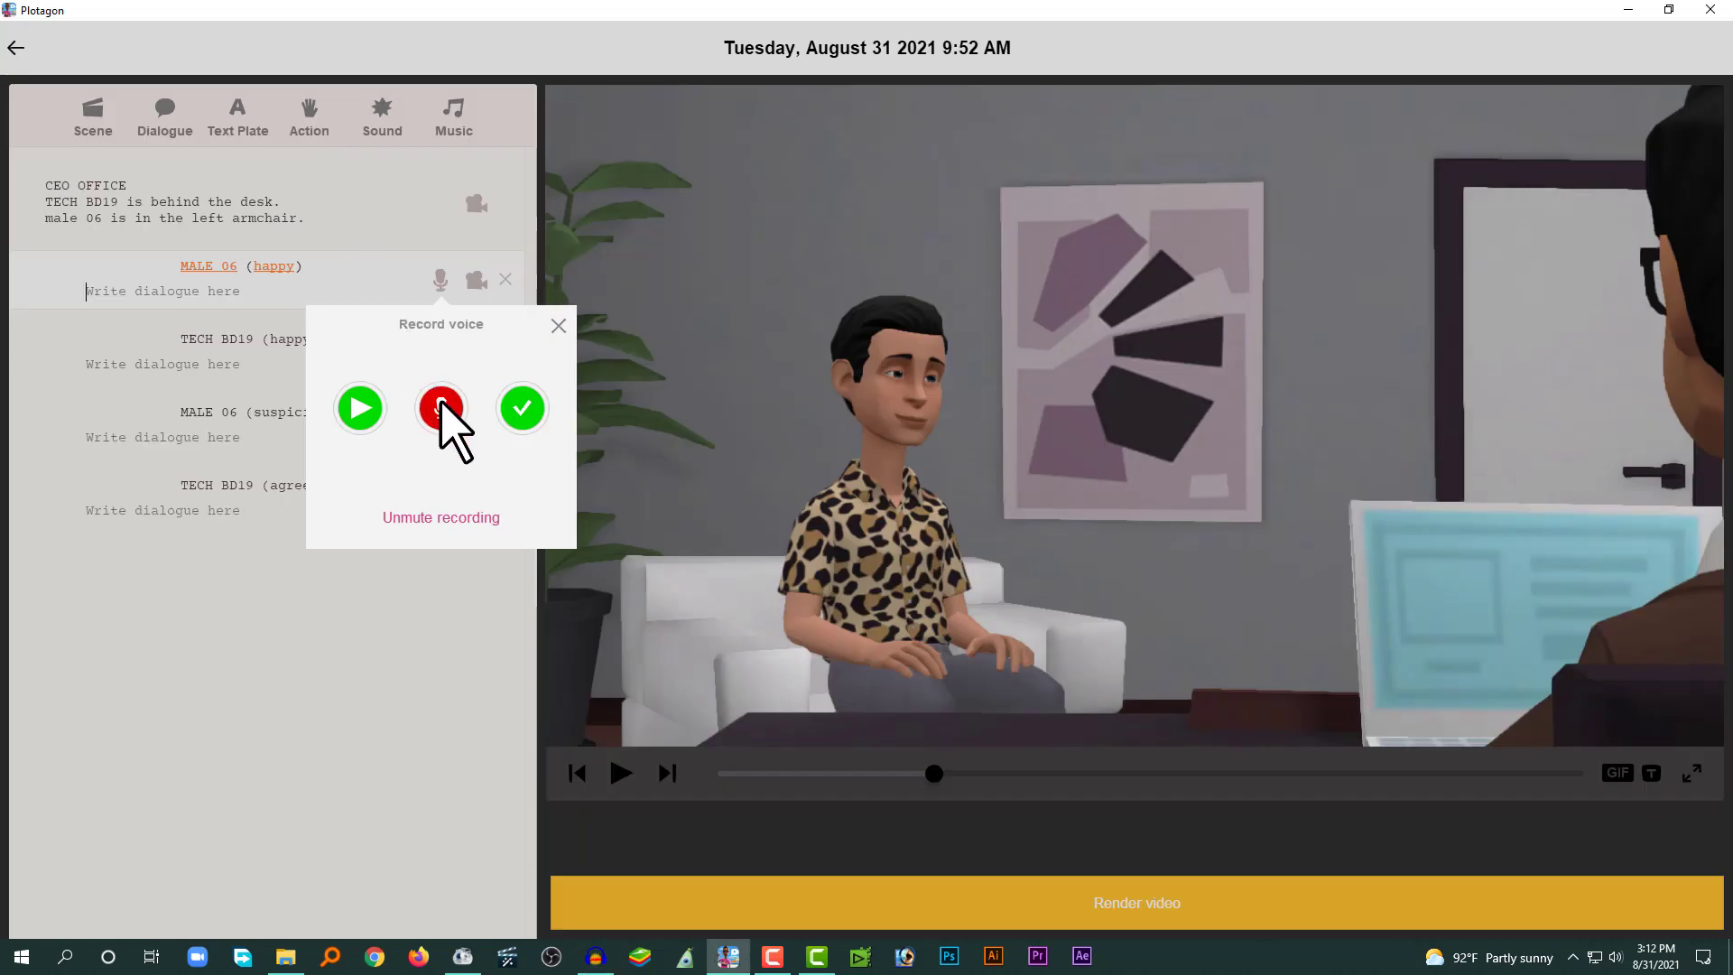
- Switch to Audacity and start recording on the first stereo track
key(alt+Tab)
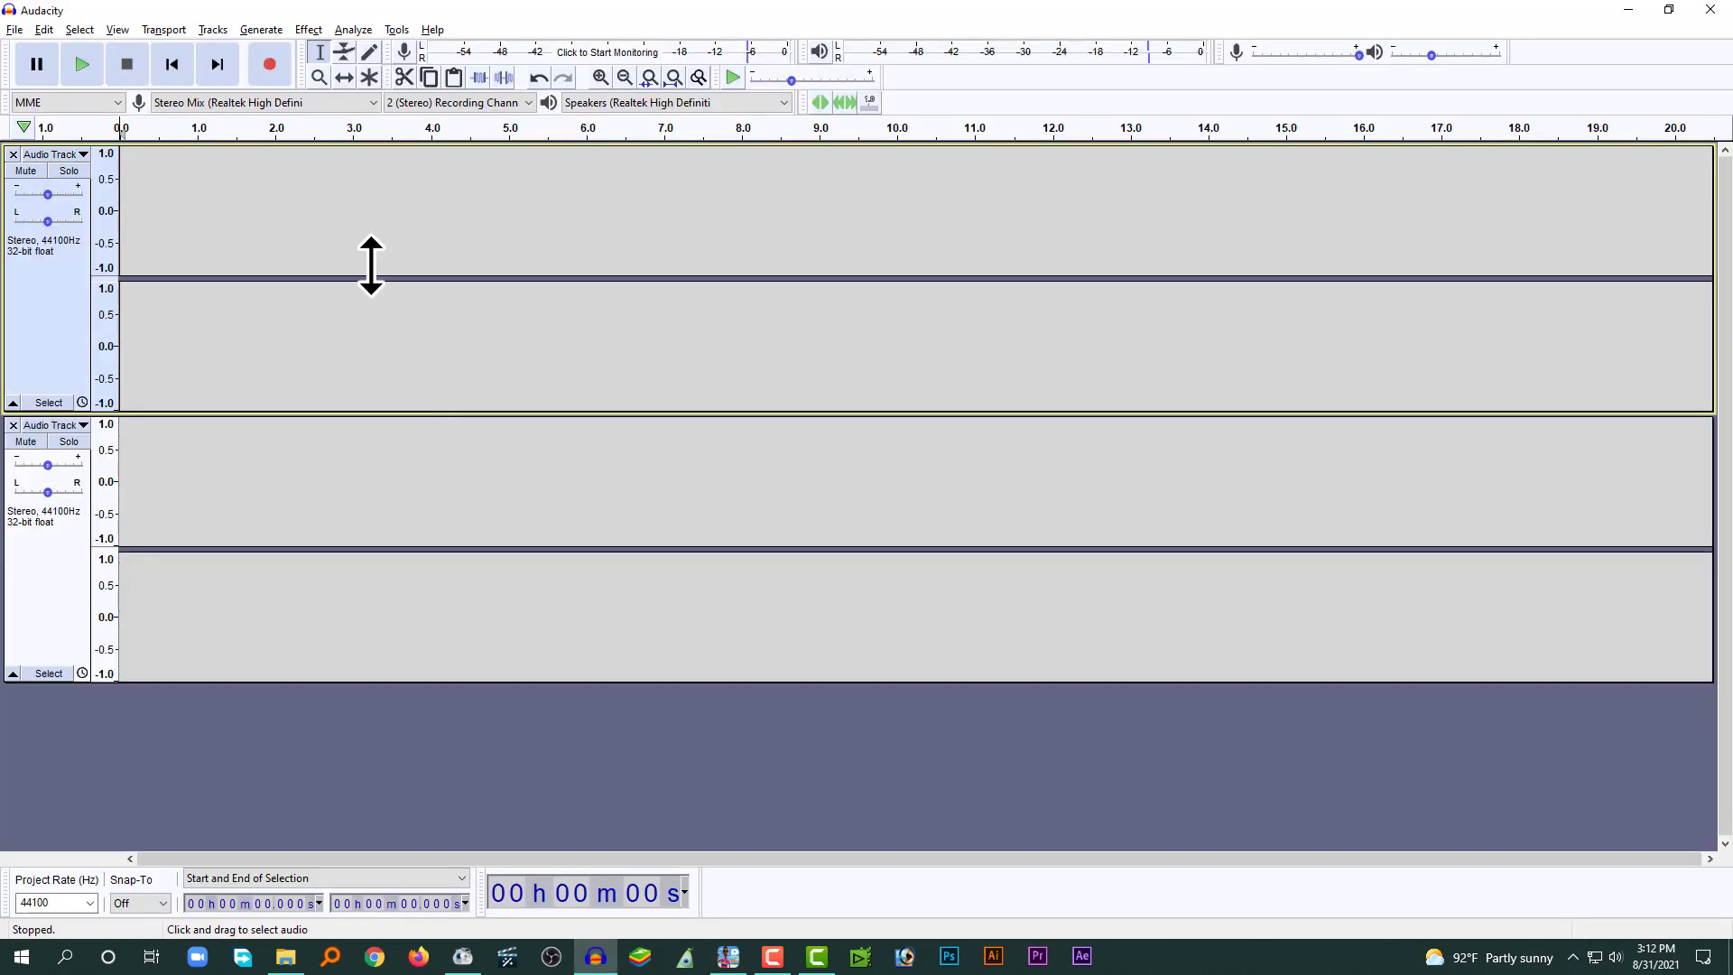
click(50, 285)
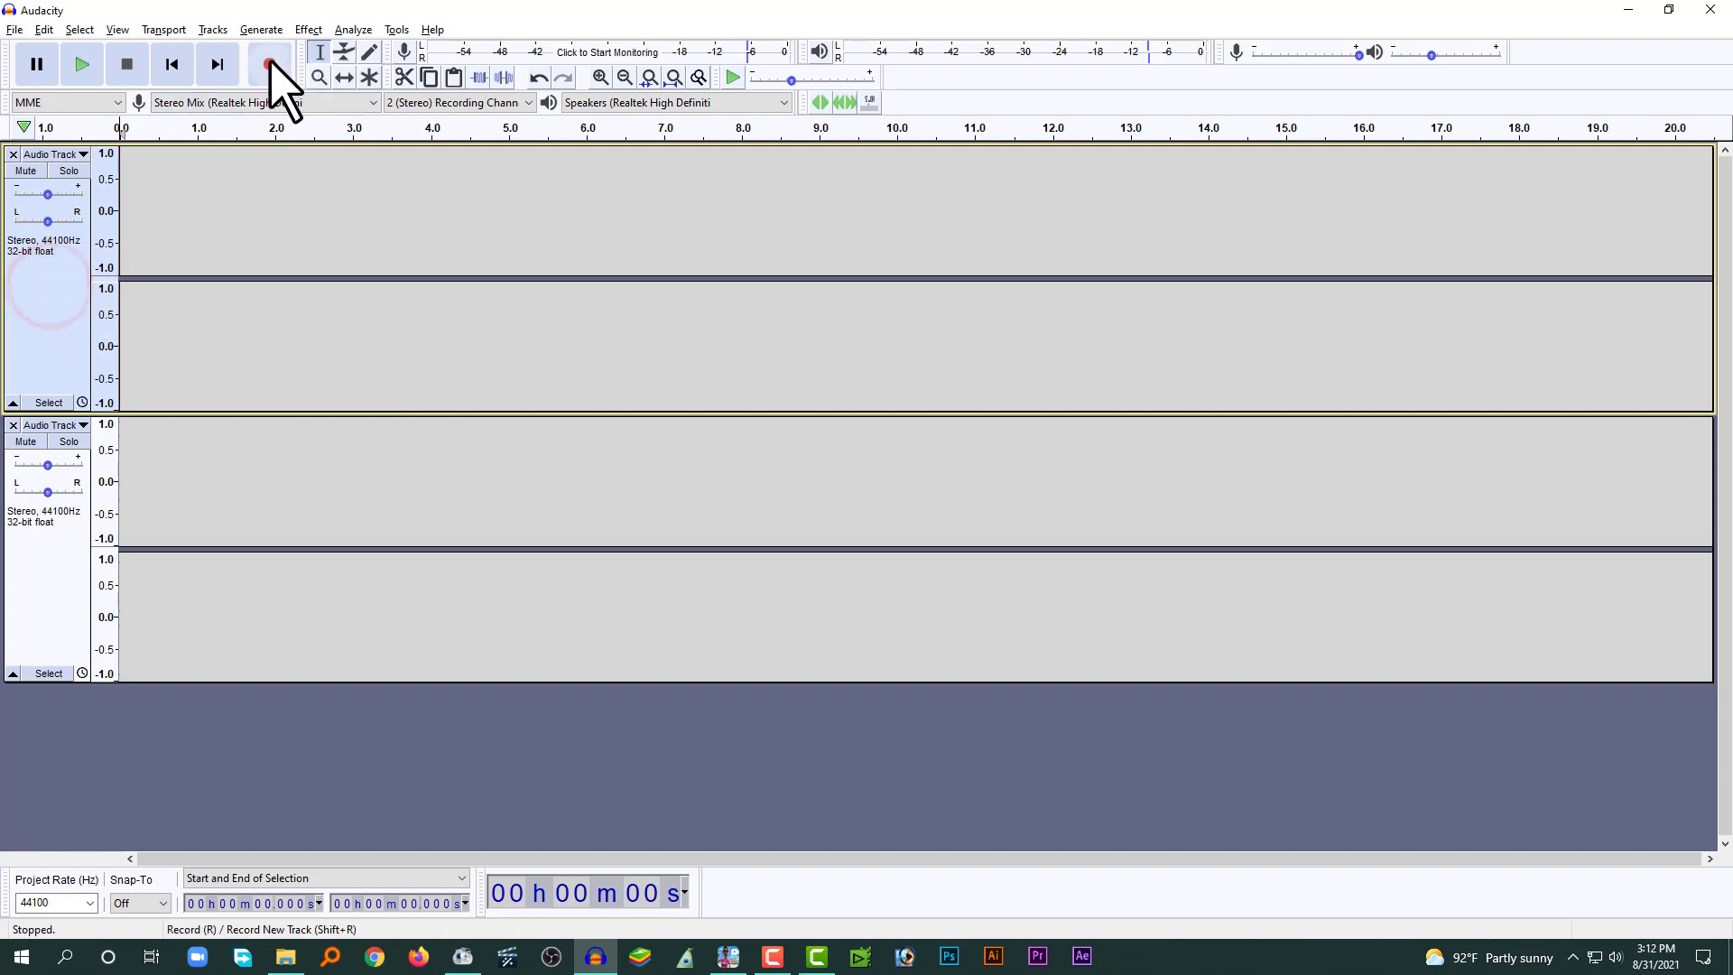
click(269, 60)
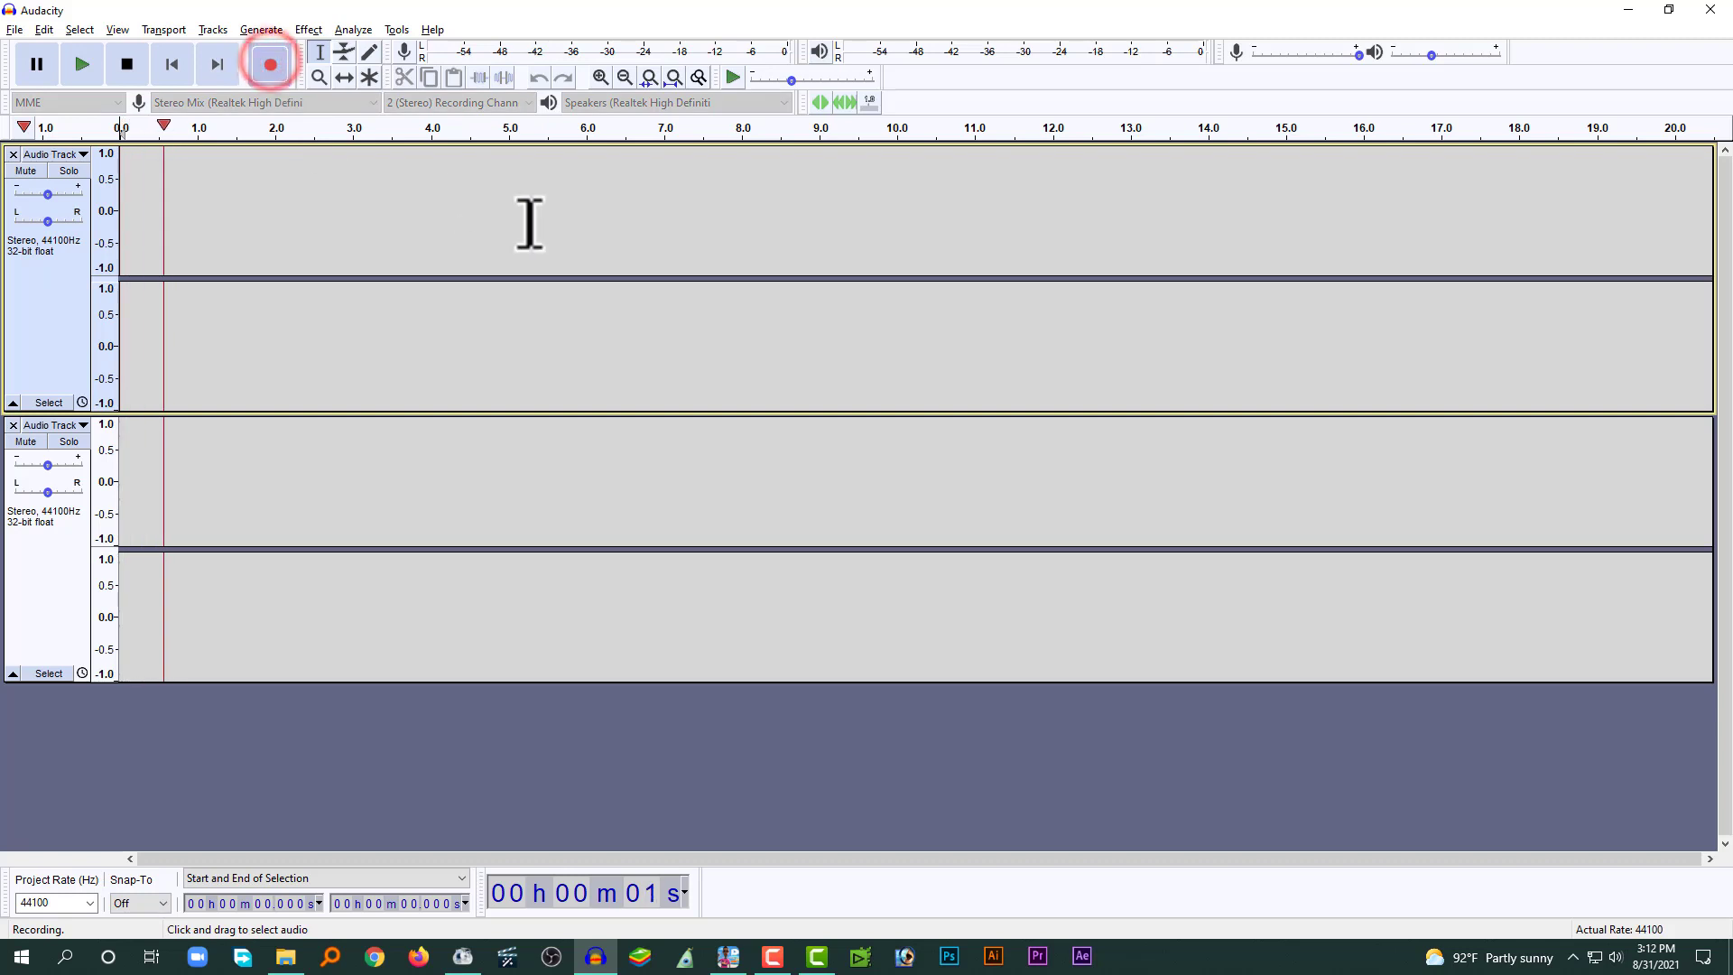
- Switch to Plotagon, record the voice for the first MALE 06 (happy) line, and stop Audacity's recording once the take is finished
key(alt+Tab)
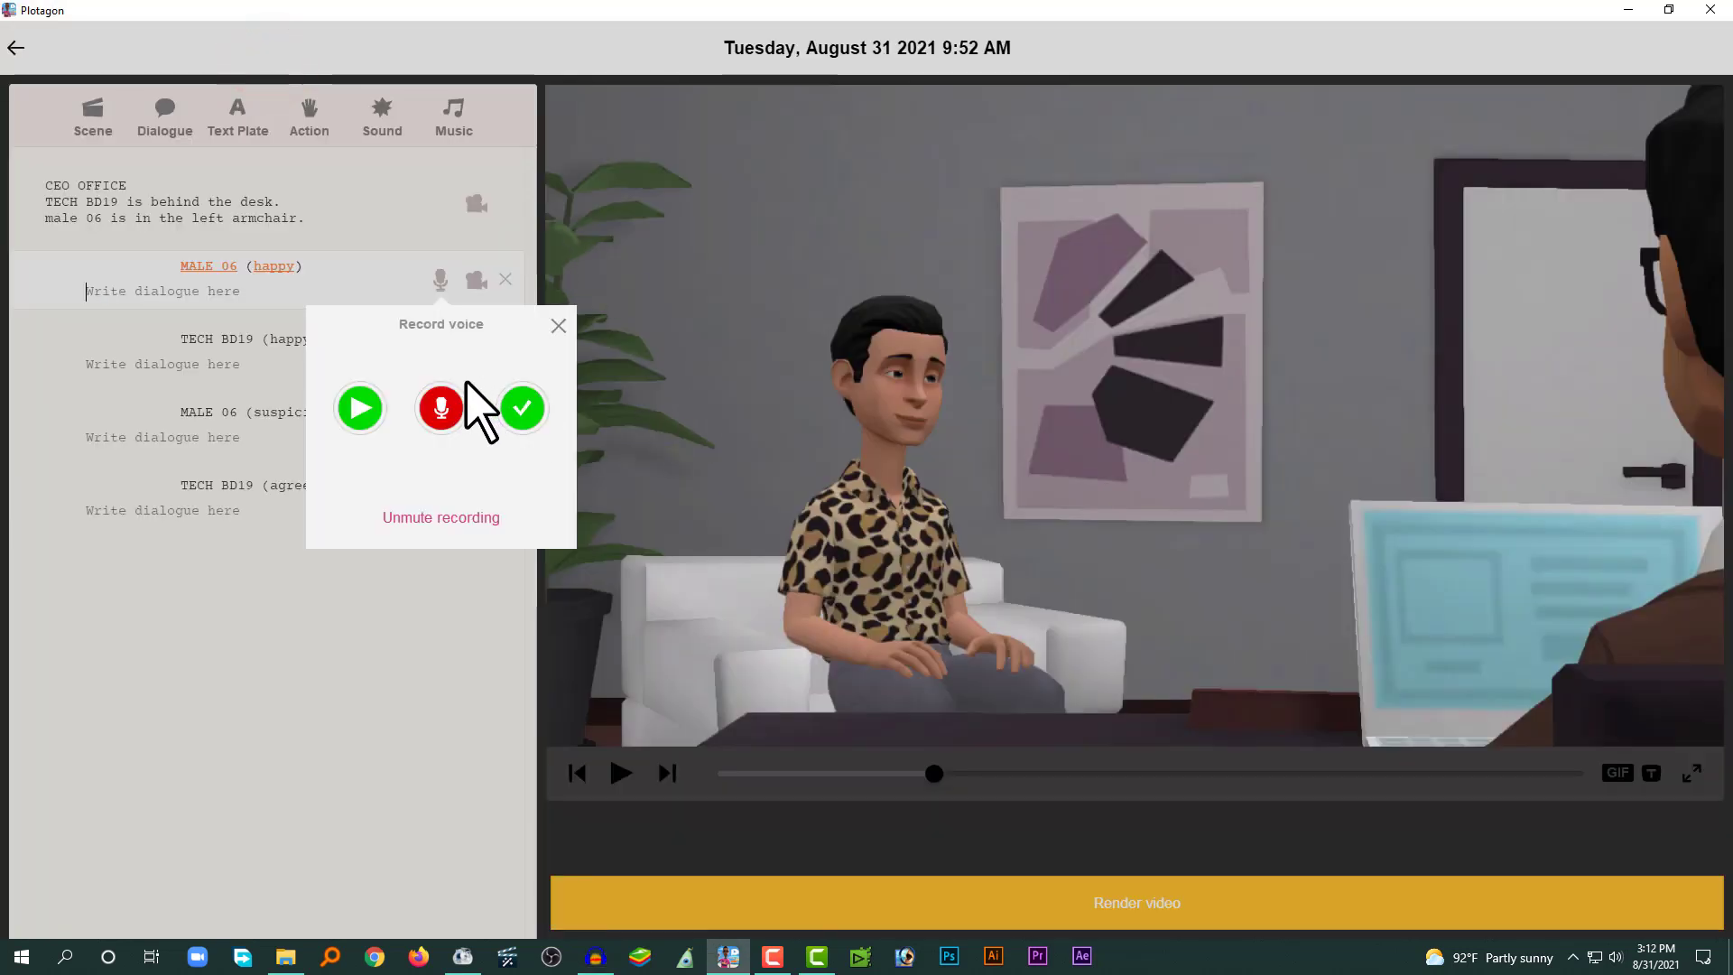
click(442, 407)
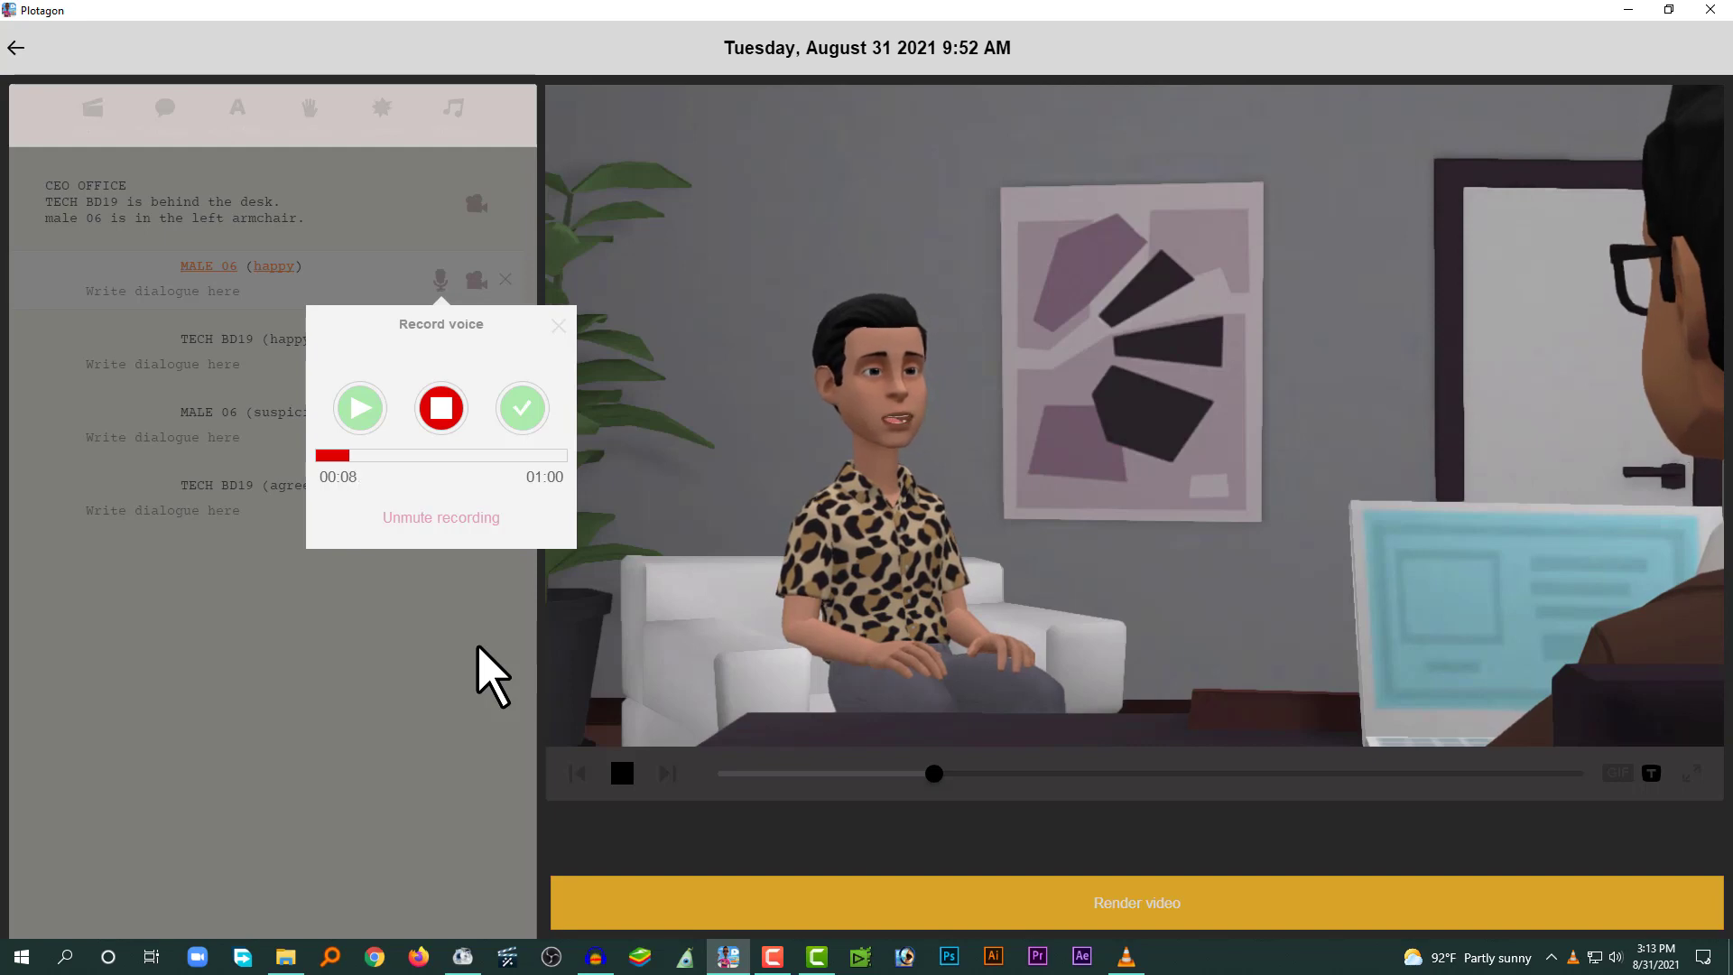
click(443, 408)
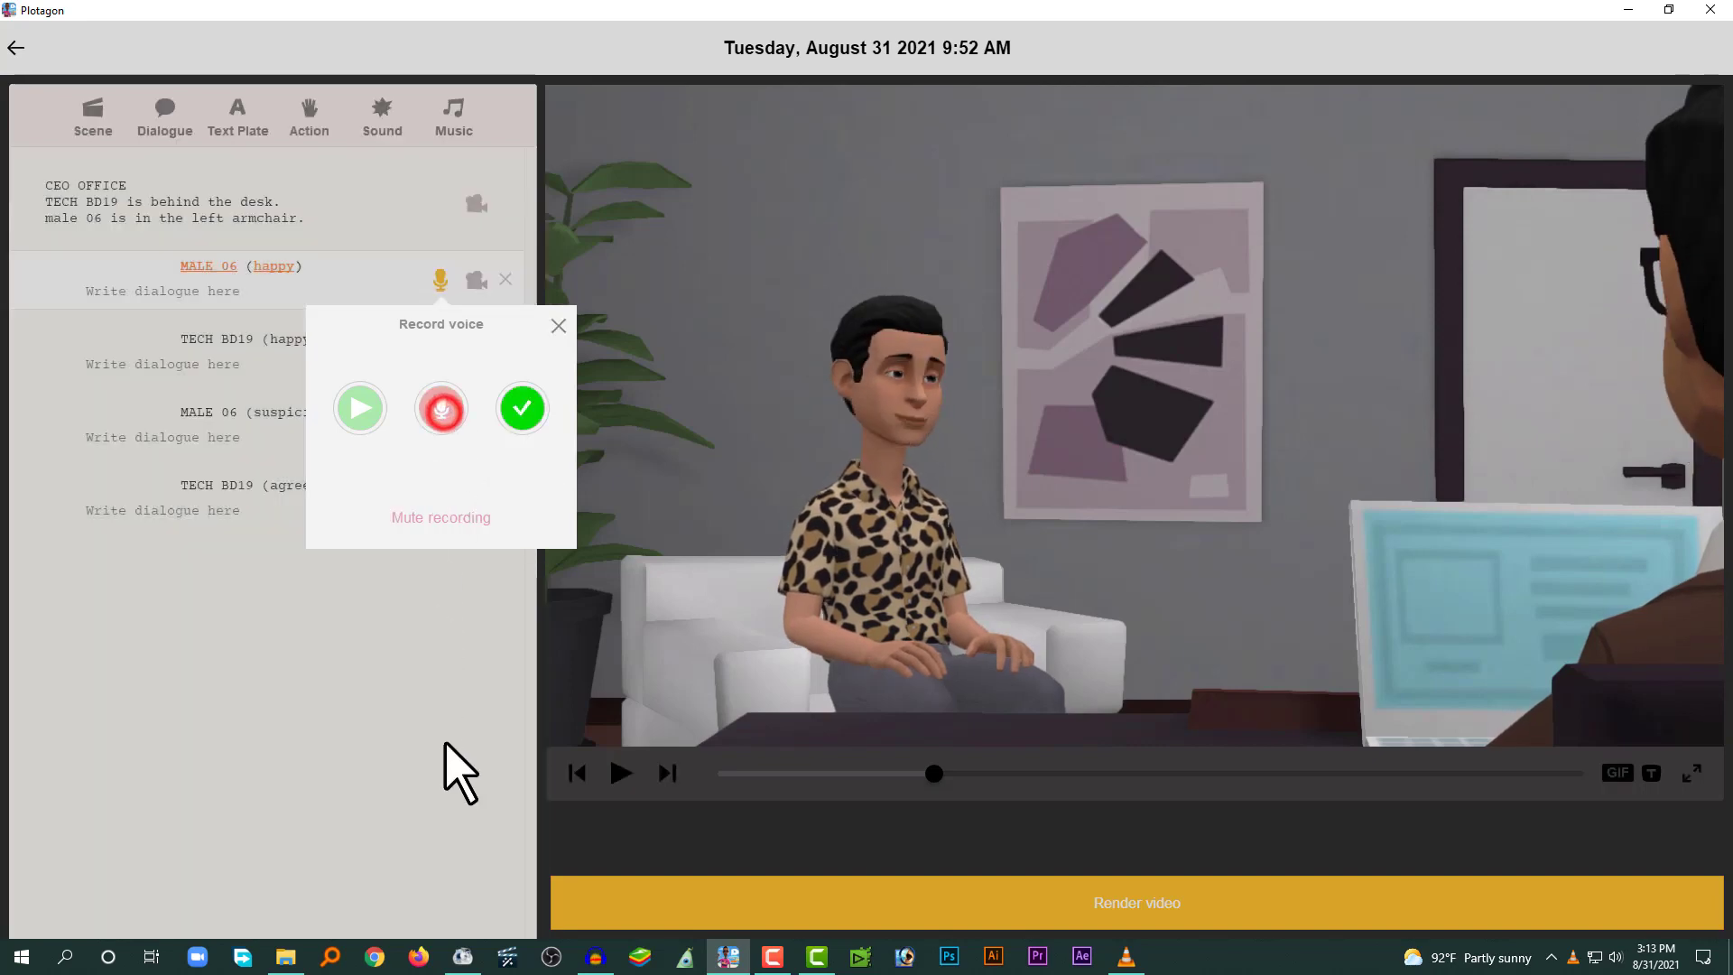
click(595, 955)
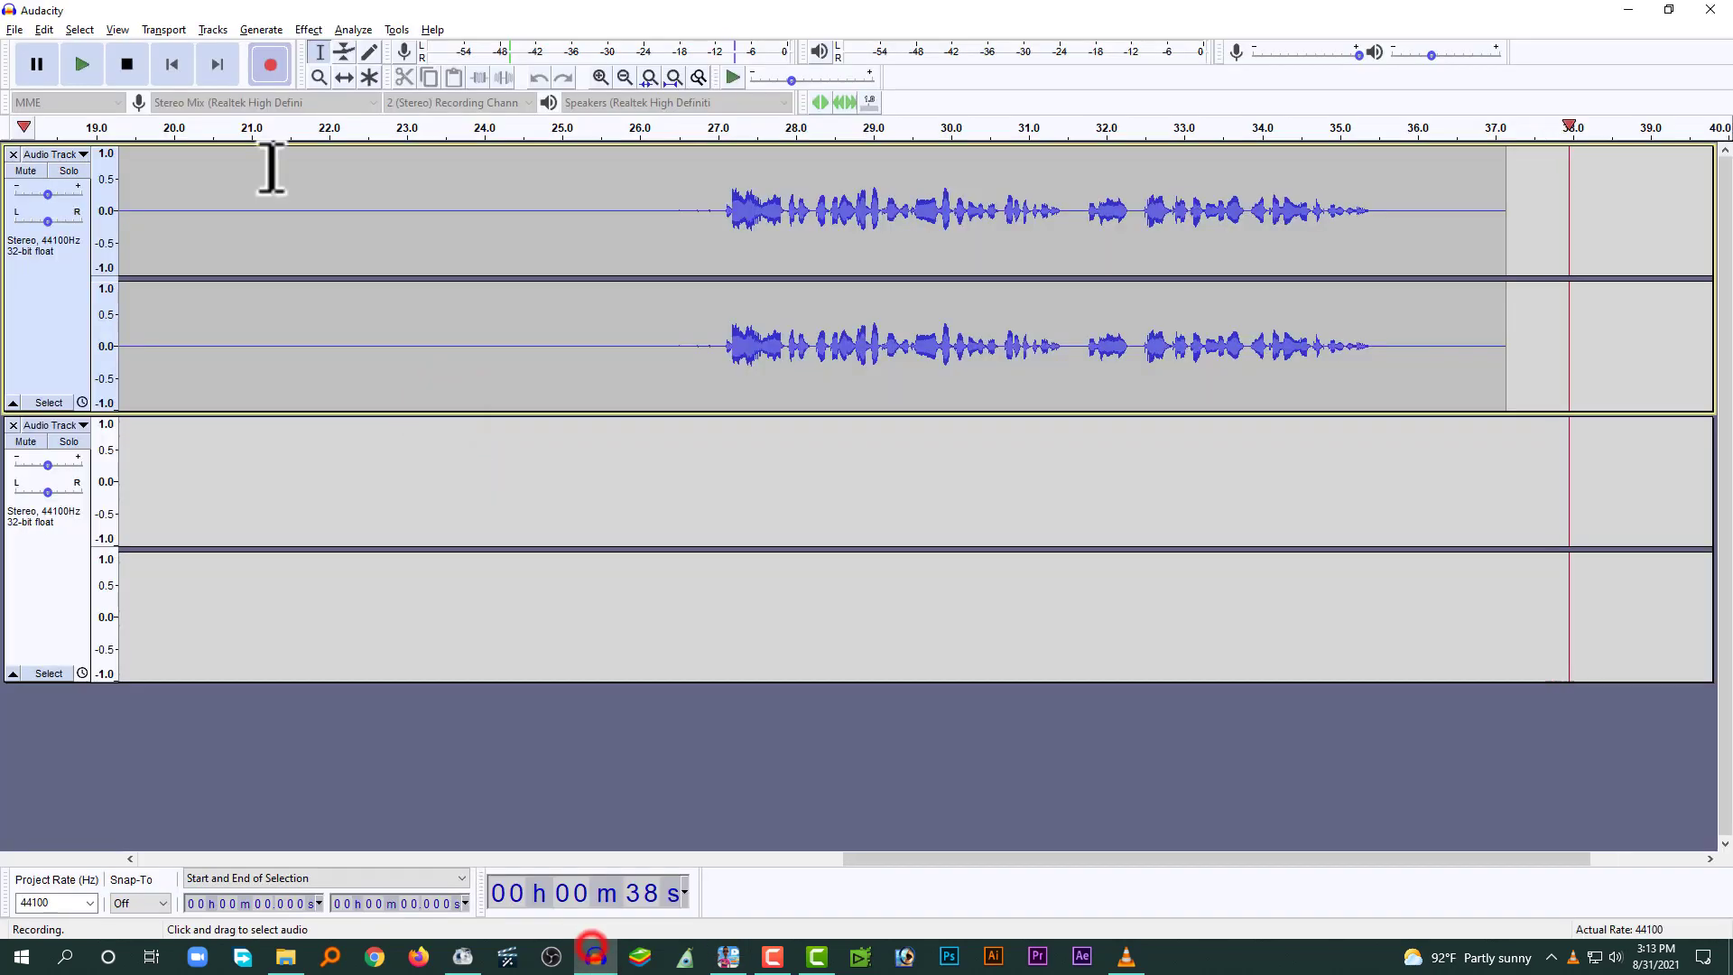
click(149, 58)
- Return to Plotagon, preview the new voice recording for the first MALE 06 line, and accept it
key(alt+Tab)
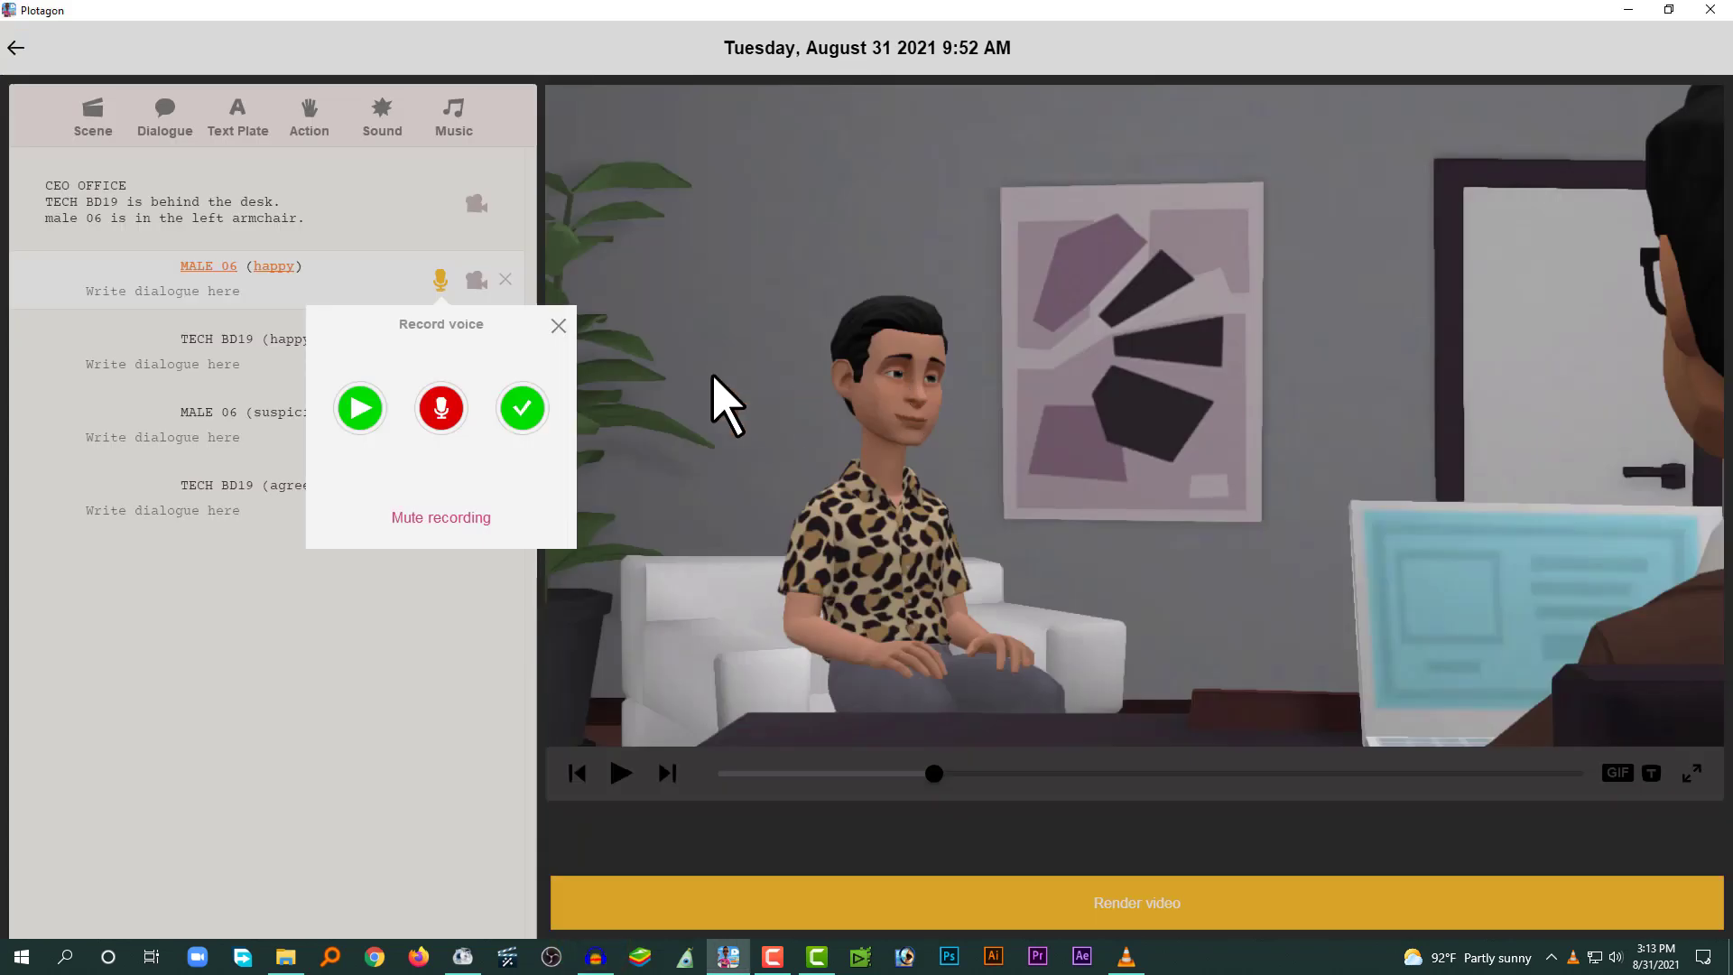
click(361, 408)
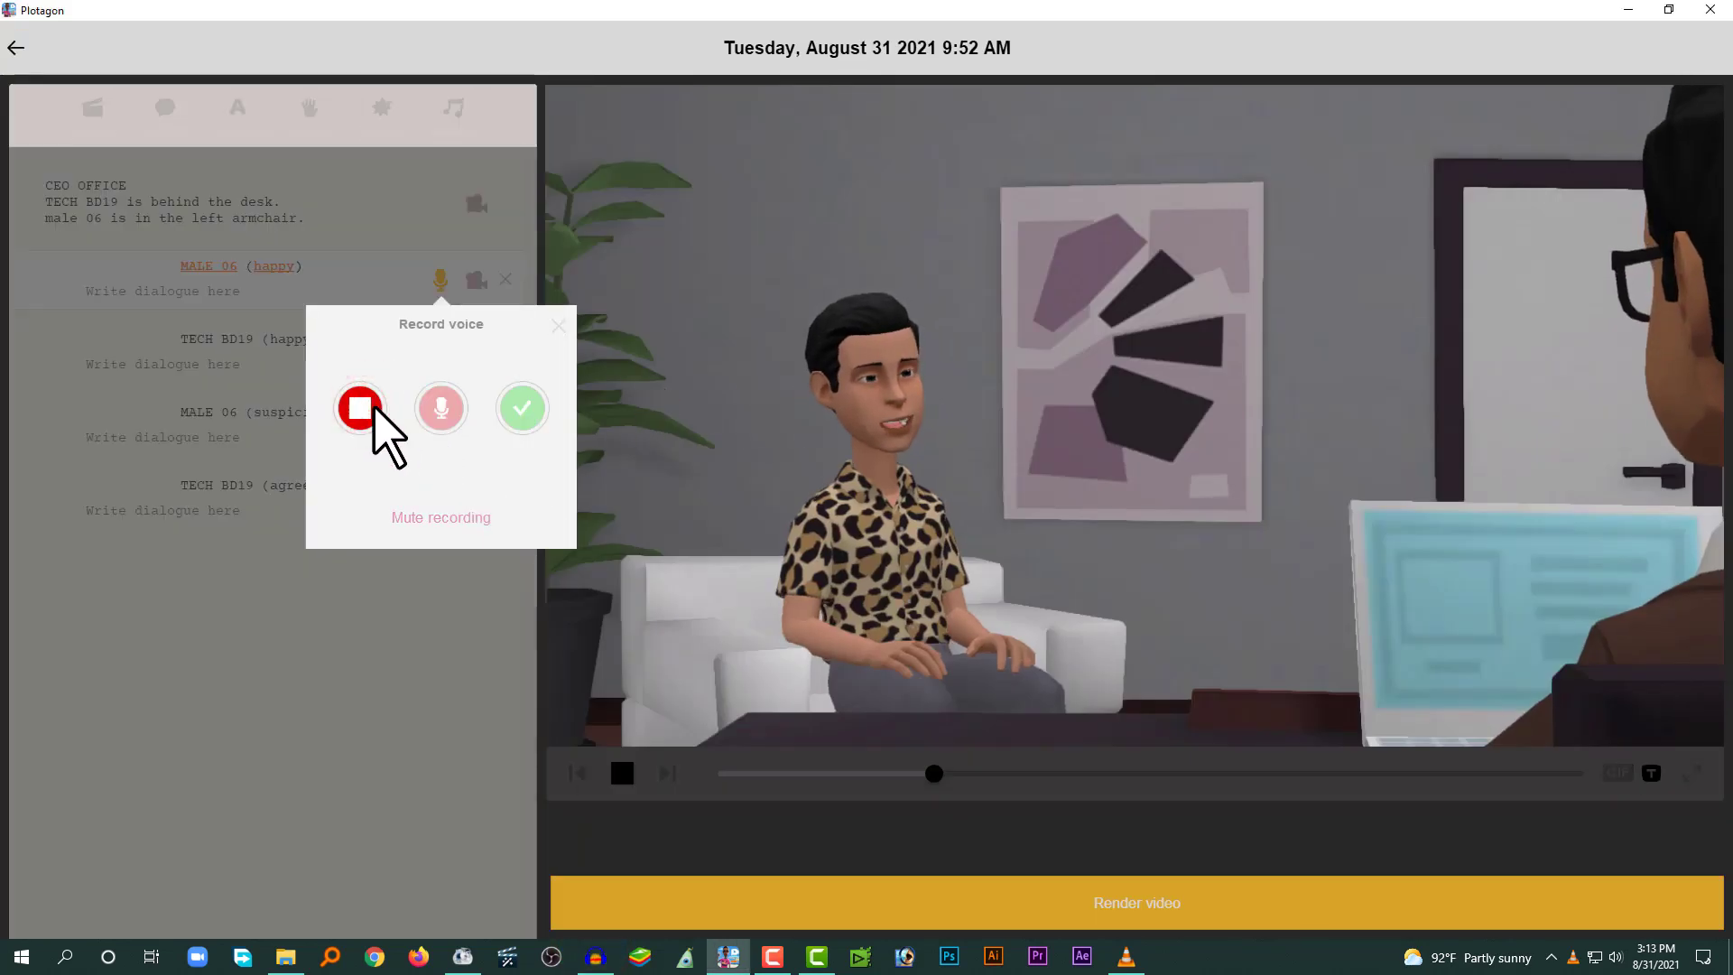
click(374, 407)
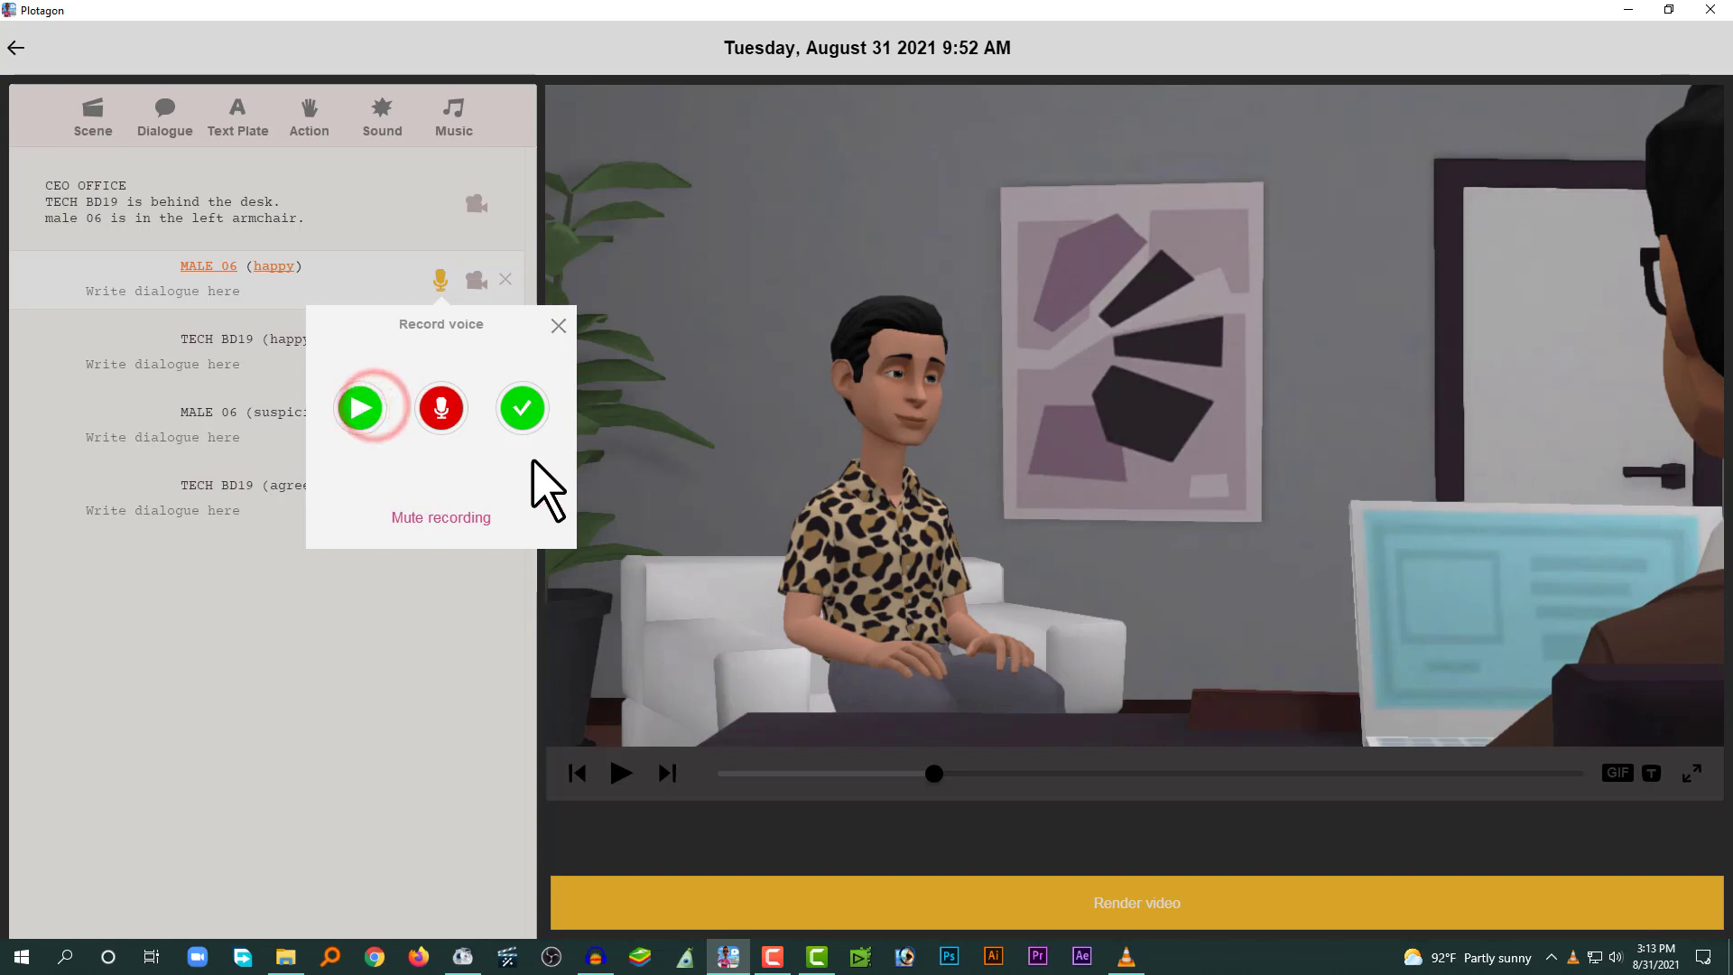
click(525, 422)
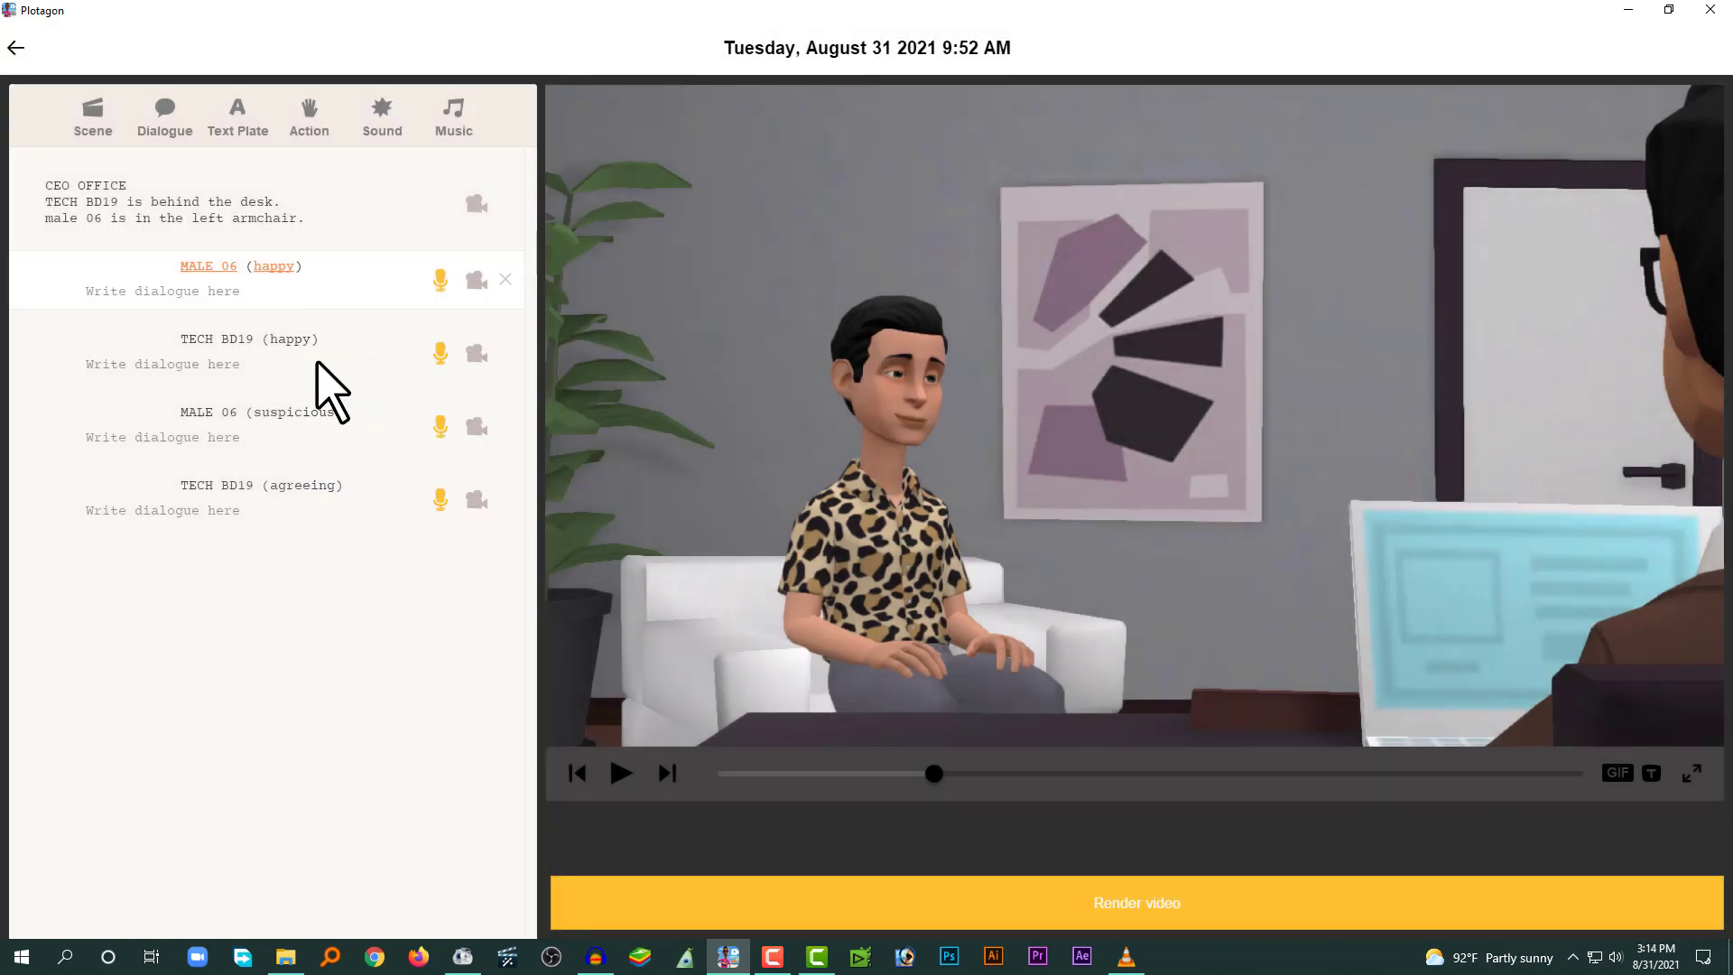
- Select the TECH BD19 (happy) line, switch to Audacity, and place the cursor in the second track at about 10.4 s
click(237, 348)
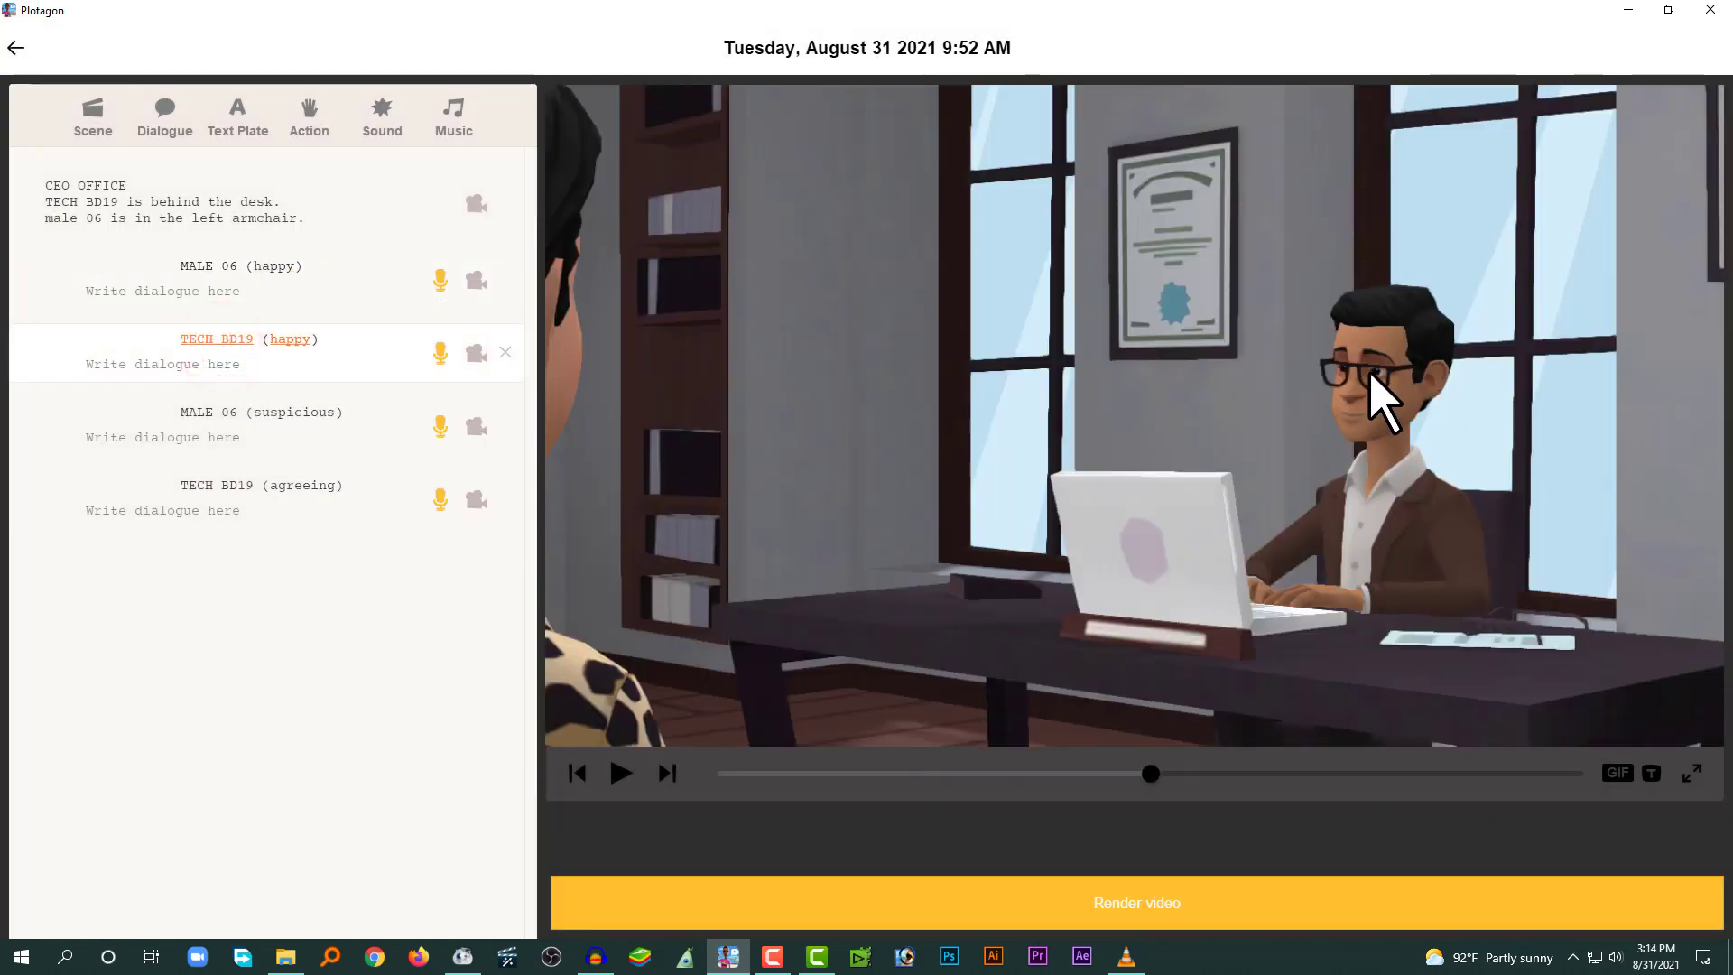
key(alt+Tab)
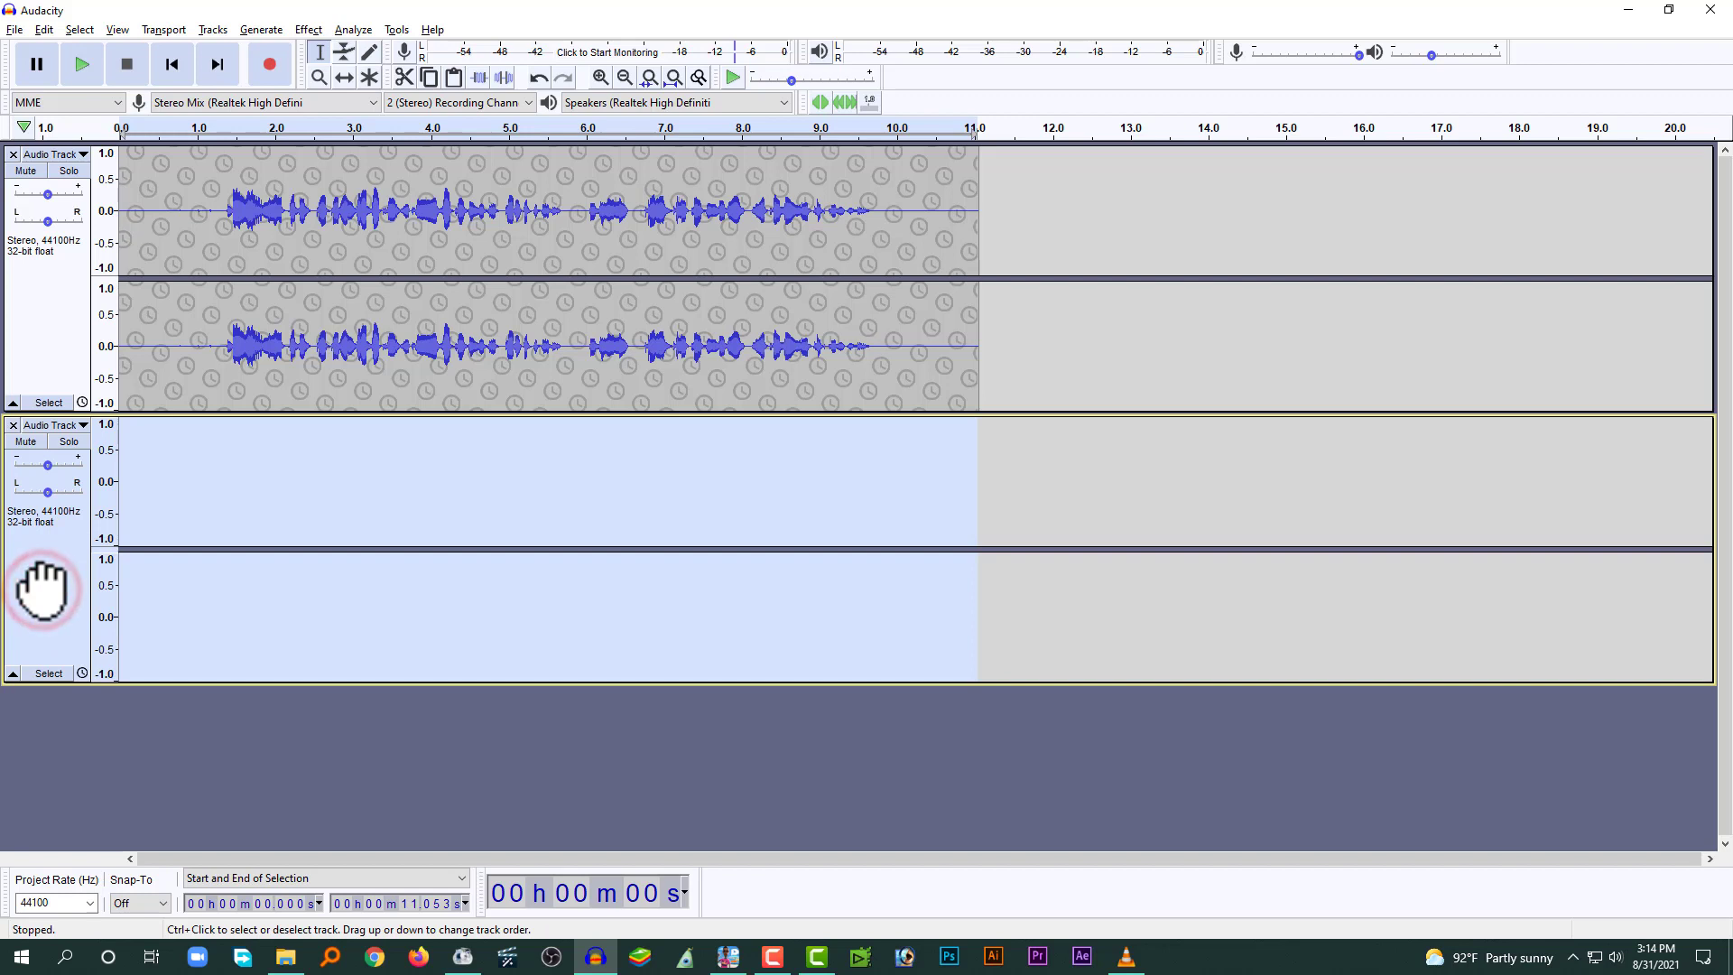
click(217, 215)
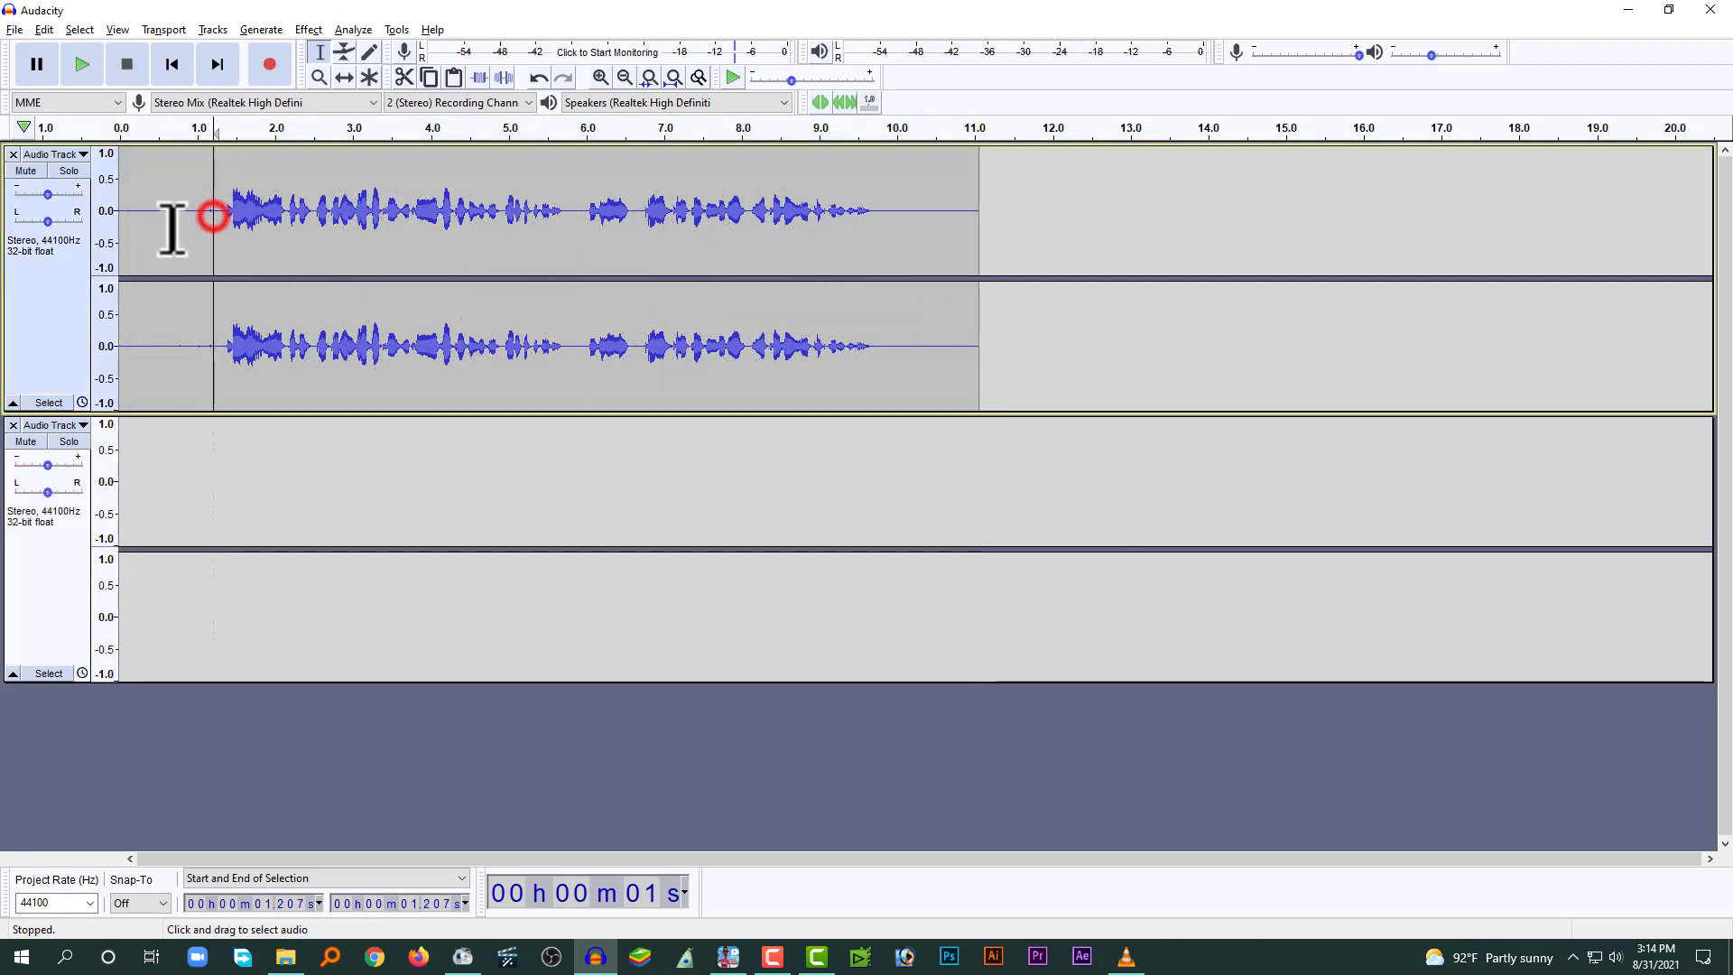
click(909, 214)
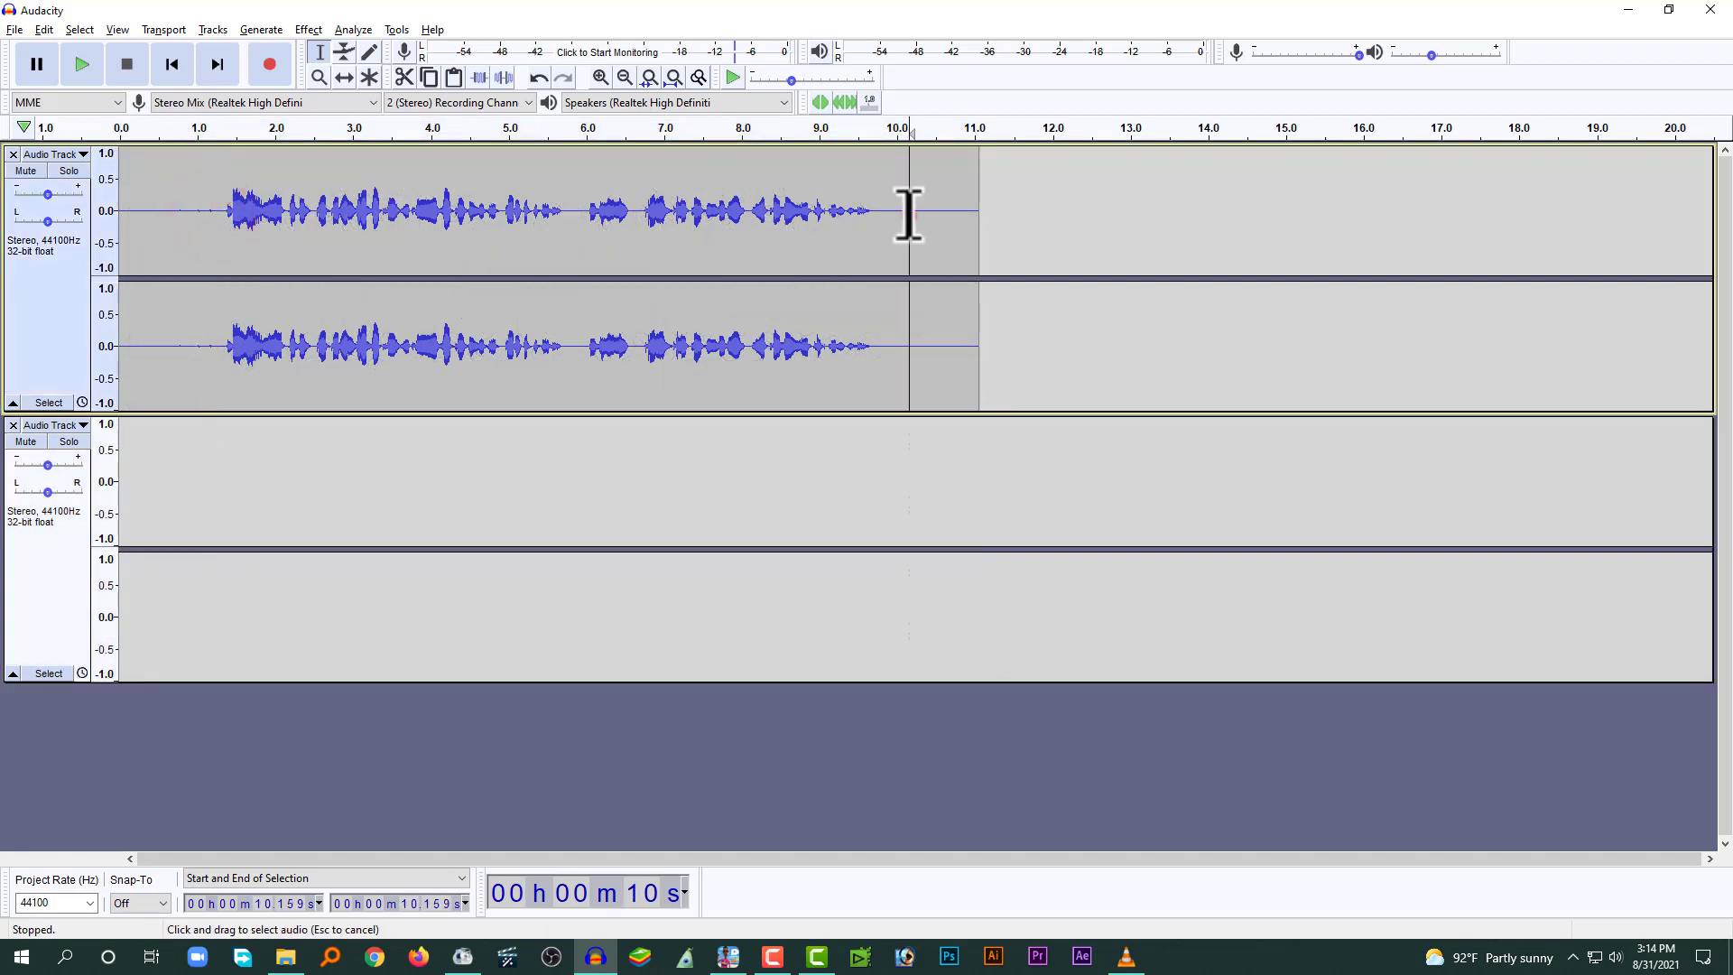
click(930, 459)
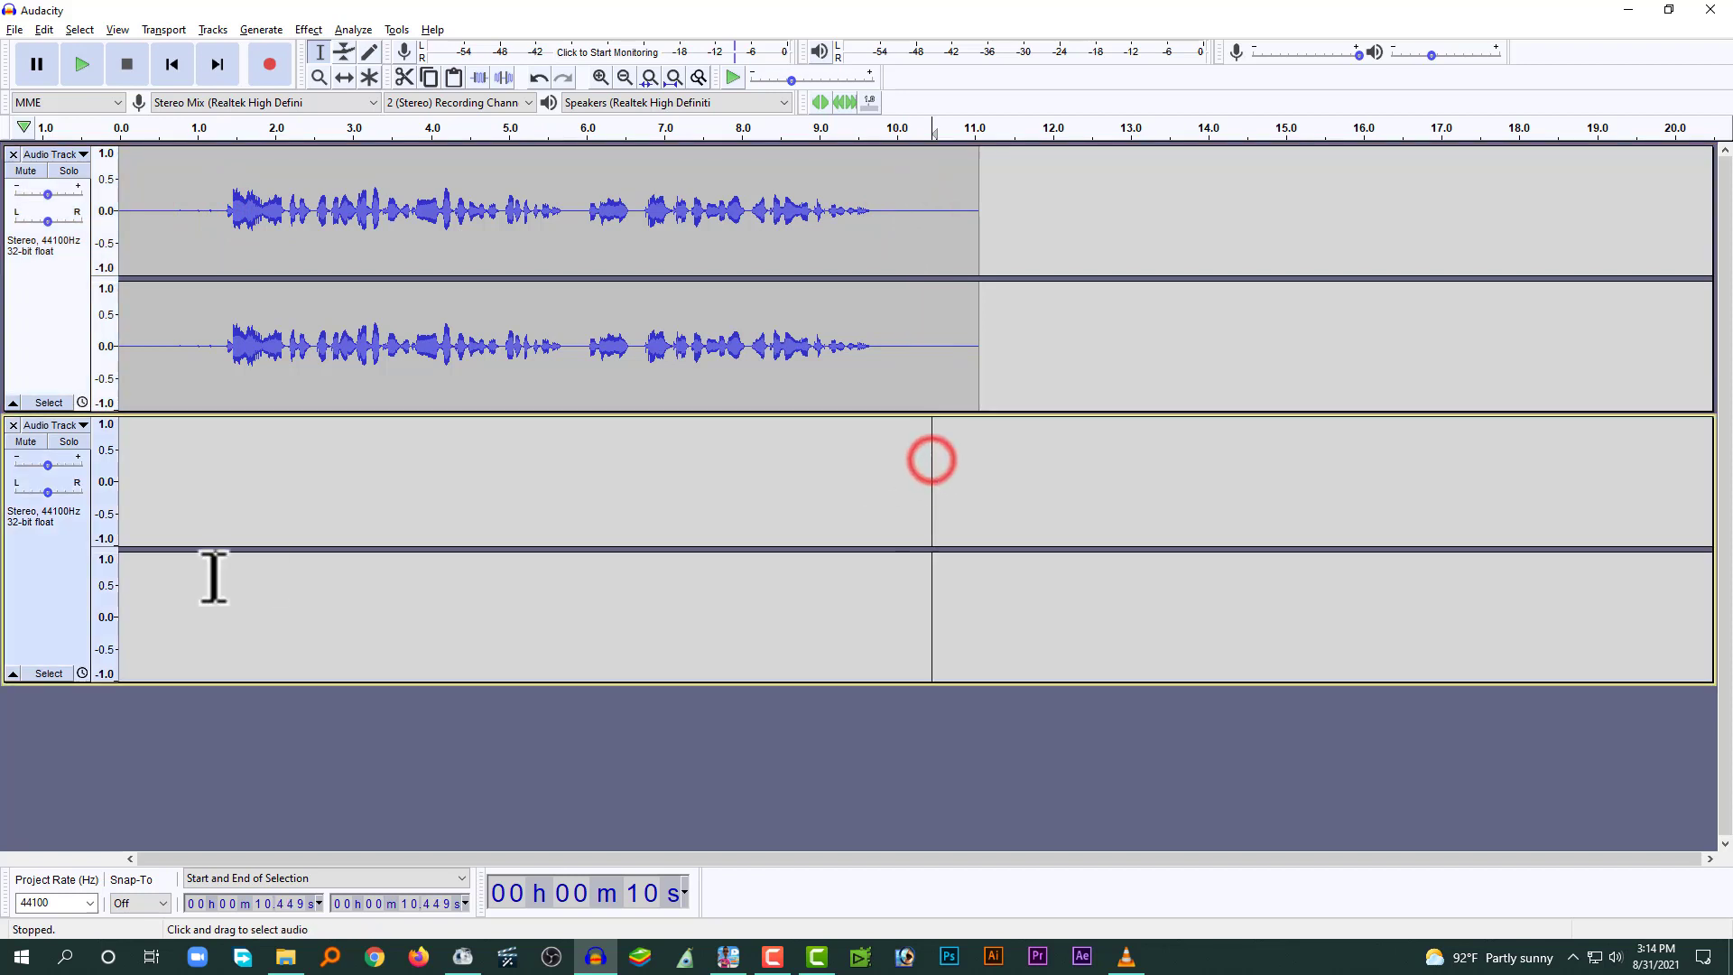
- Open voice recording for the TECH BD19 (happy) line in Plotagon and start recording on Audacity's second track from about 10.9 s
click(41, 578)
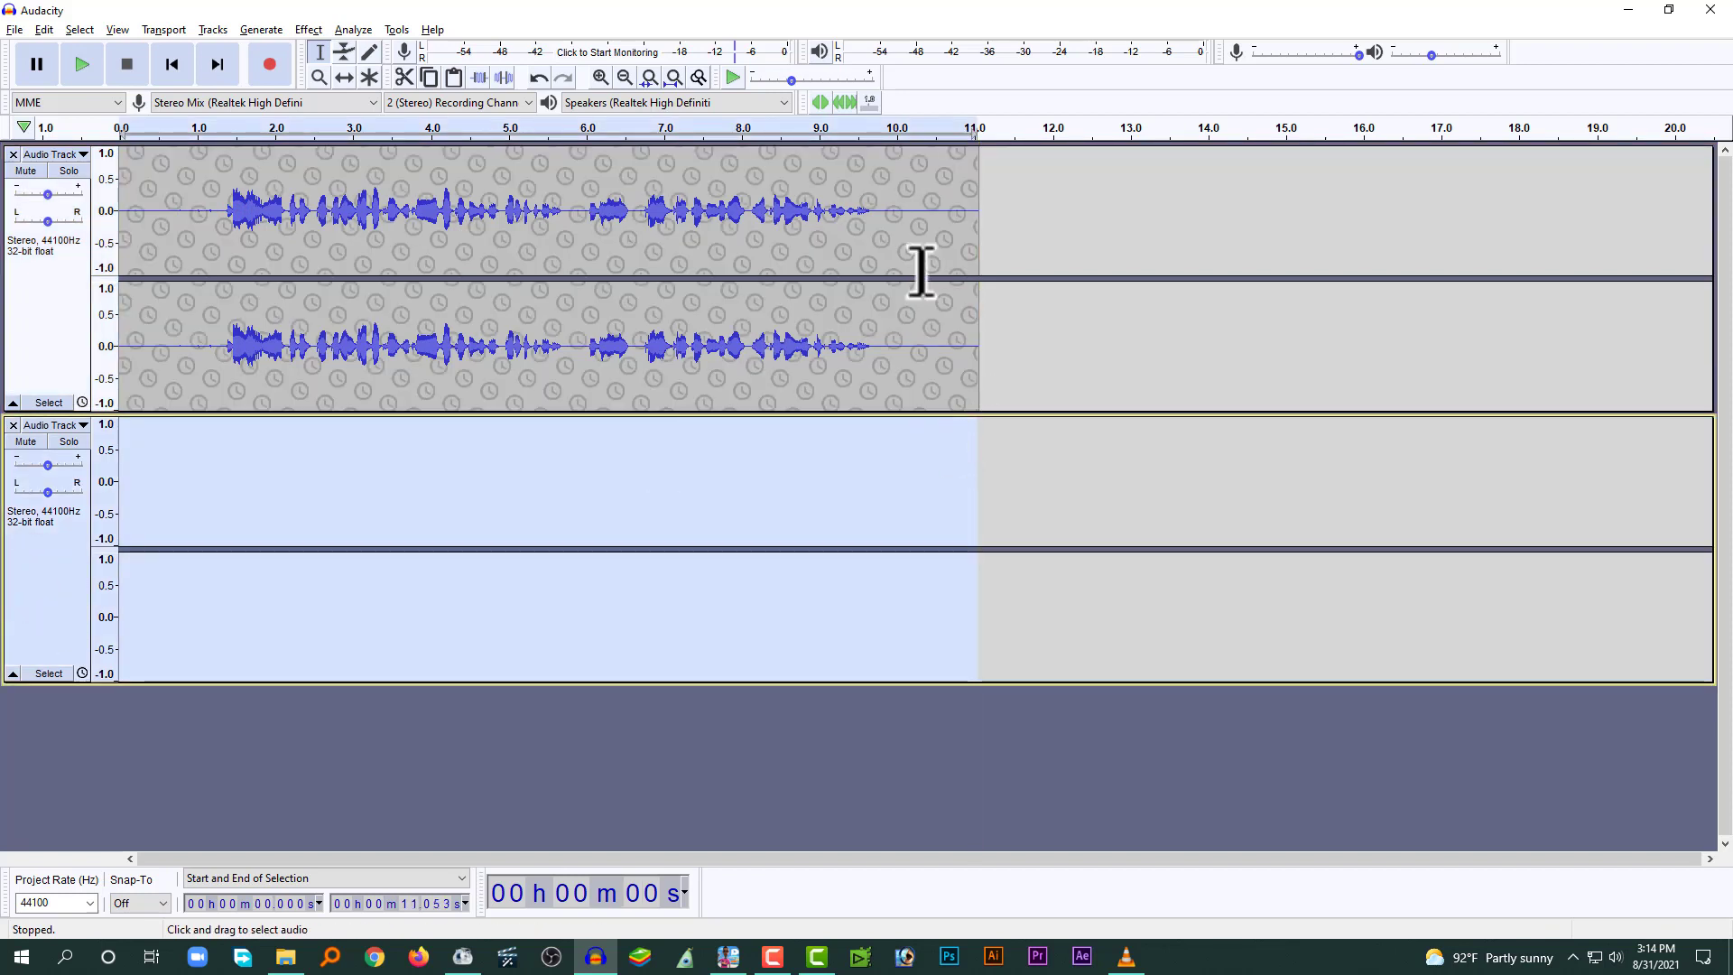
click(964, 447)
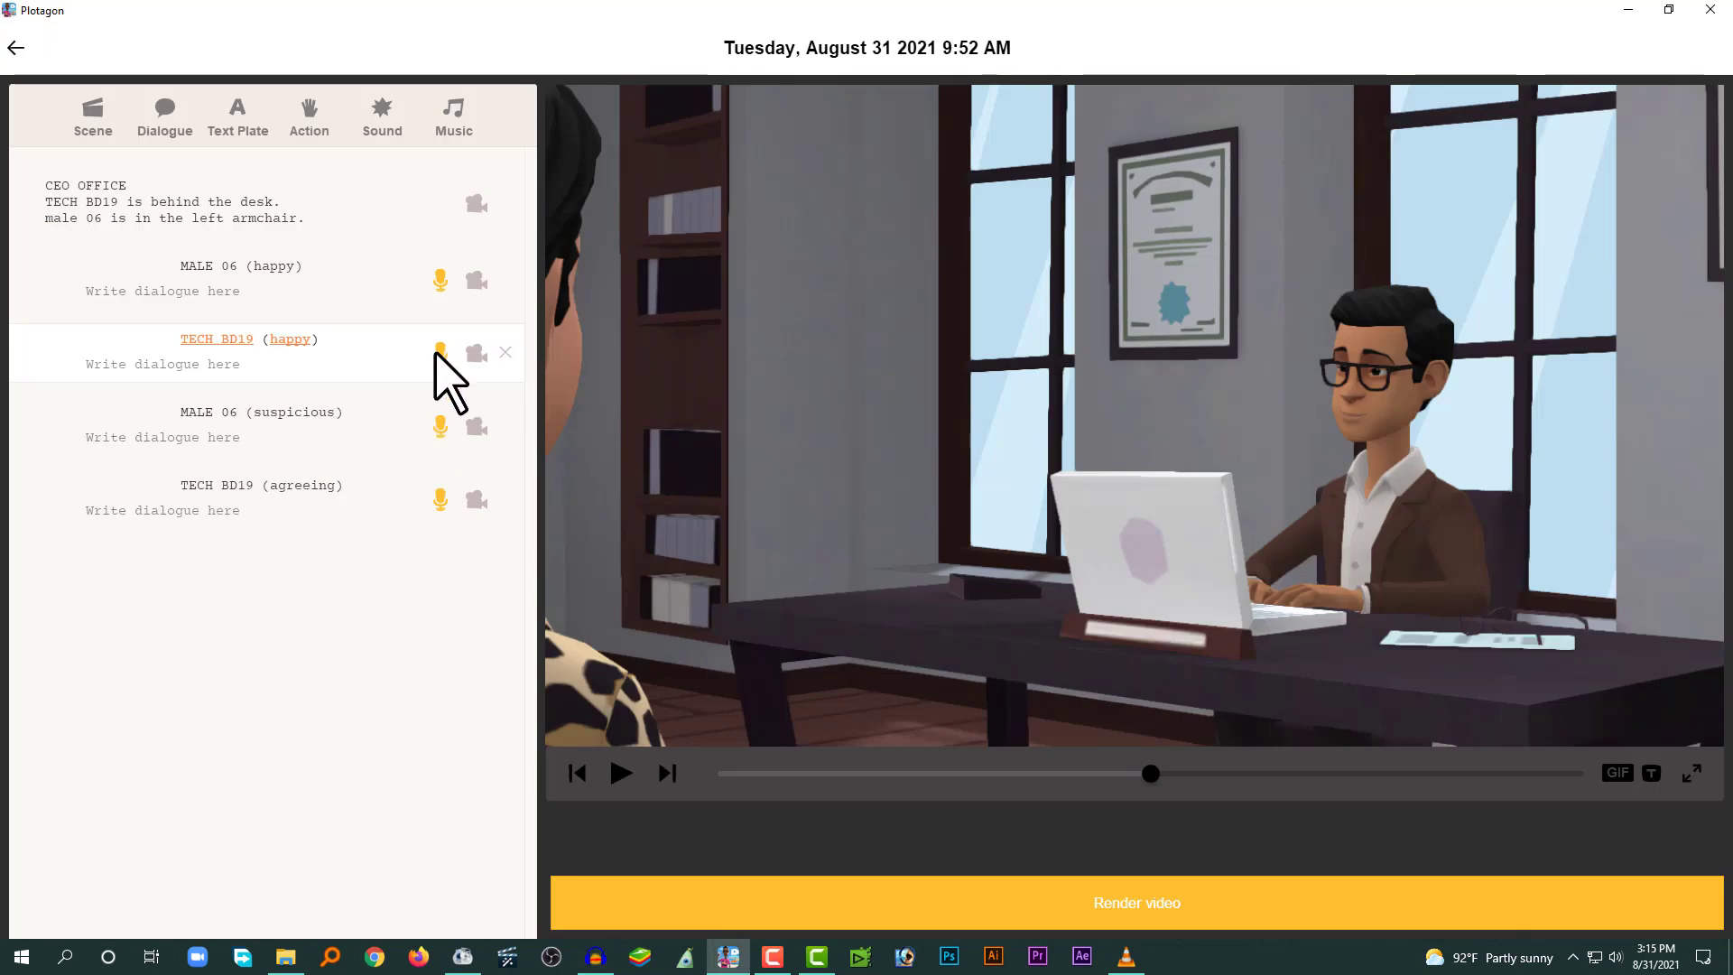
click(438, 352)
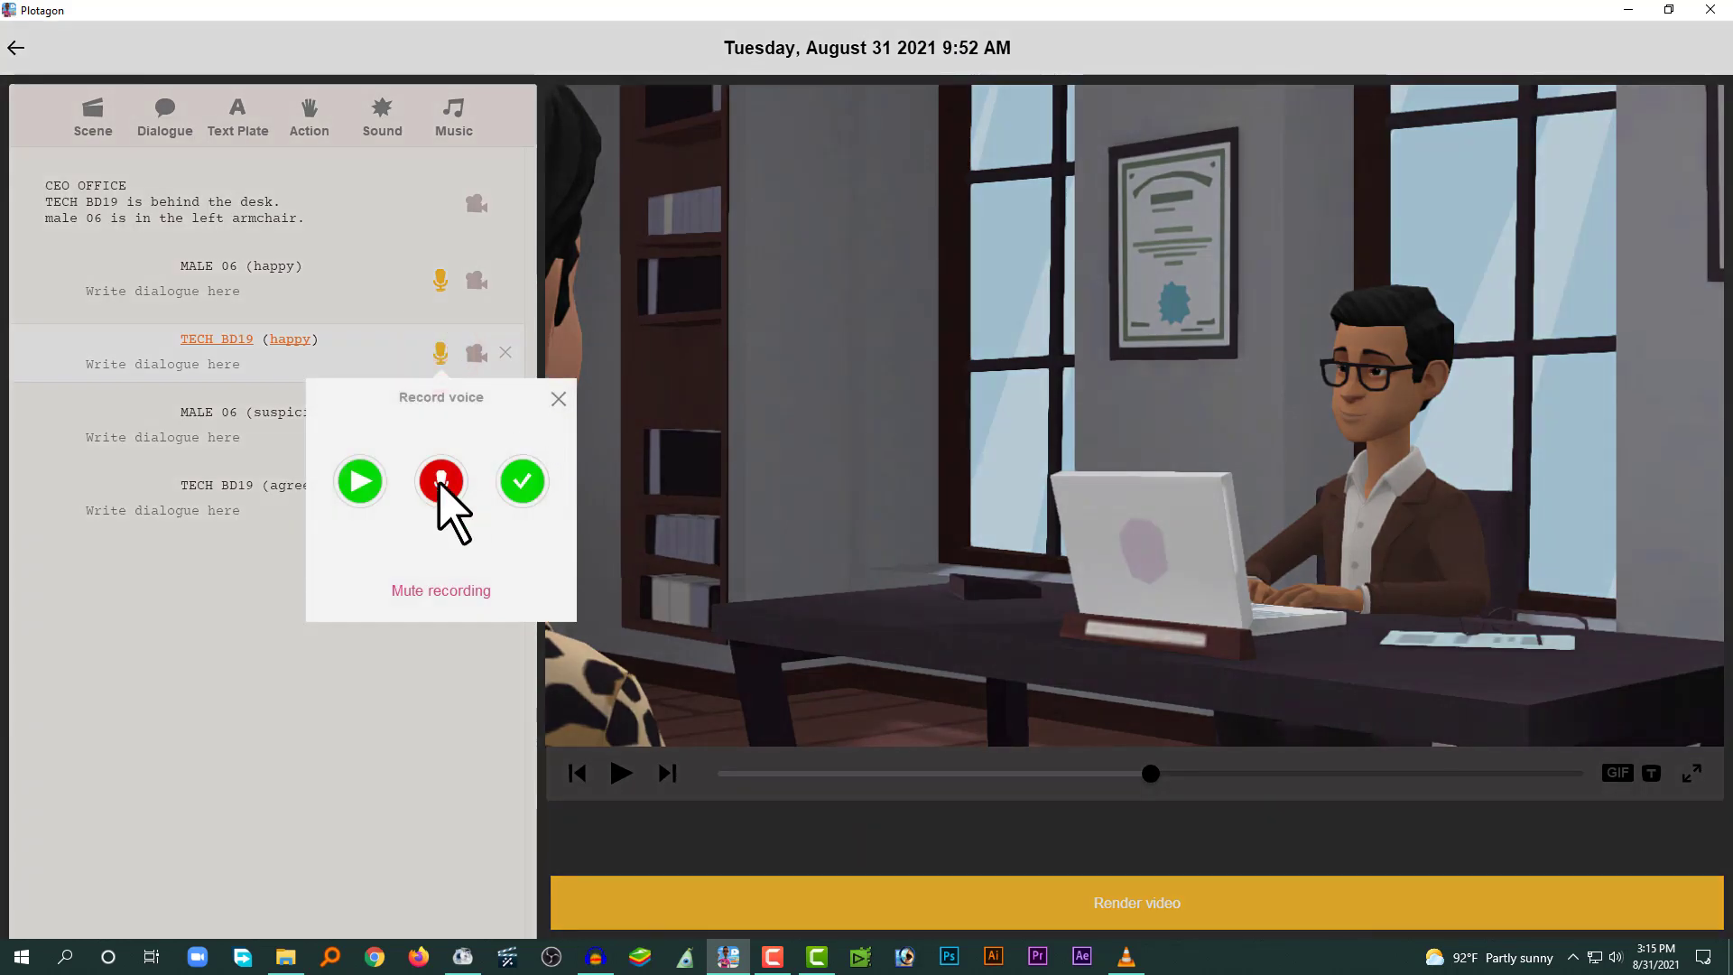
click(595, 957)
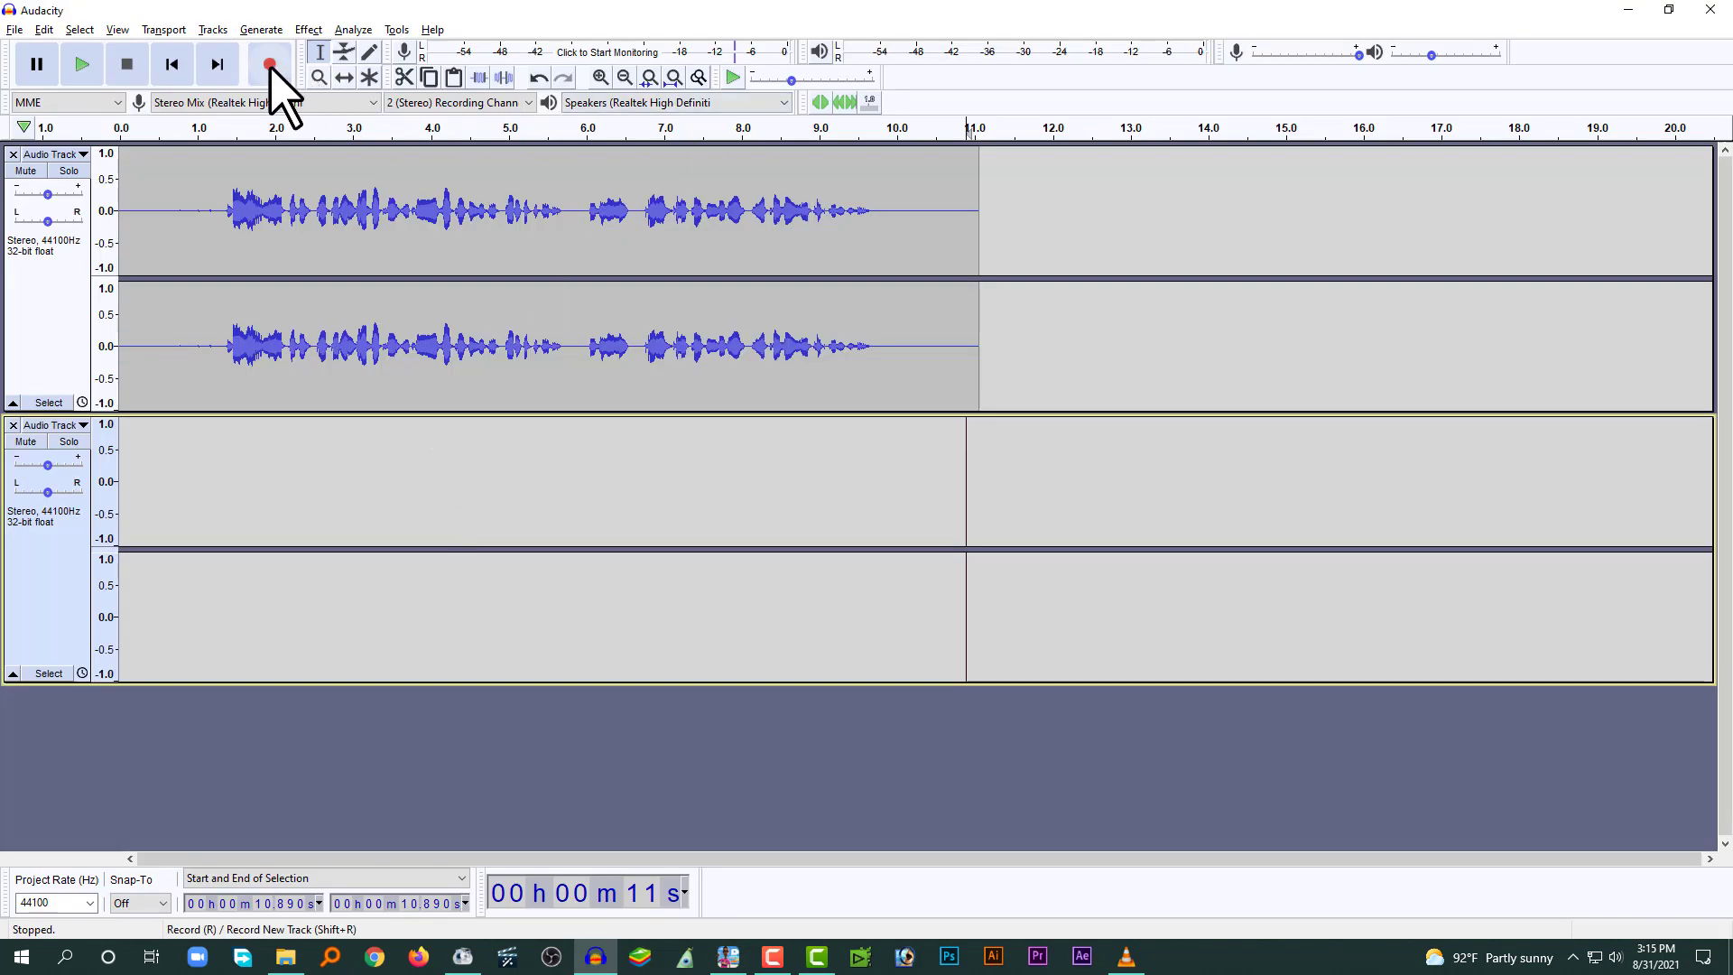
click(46, 577)
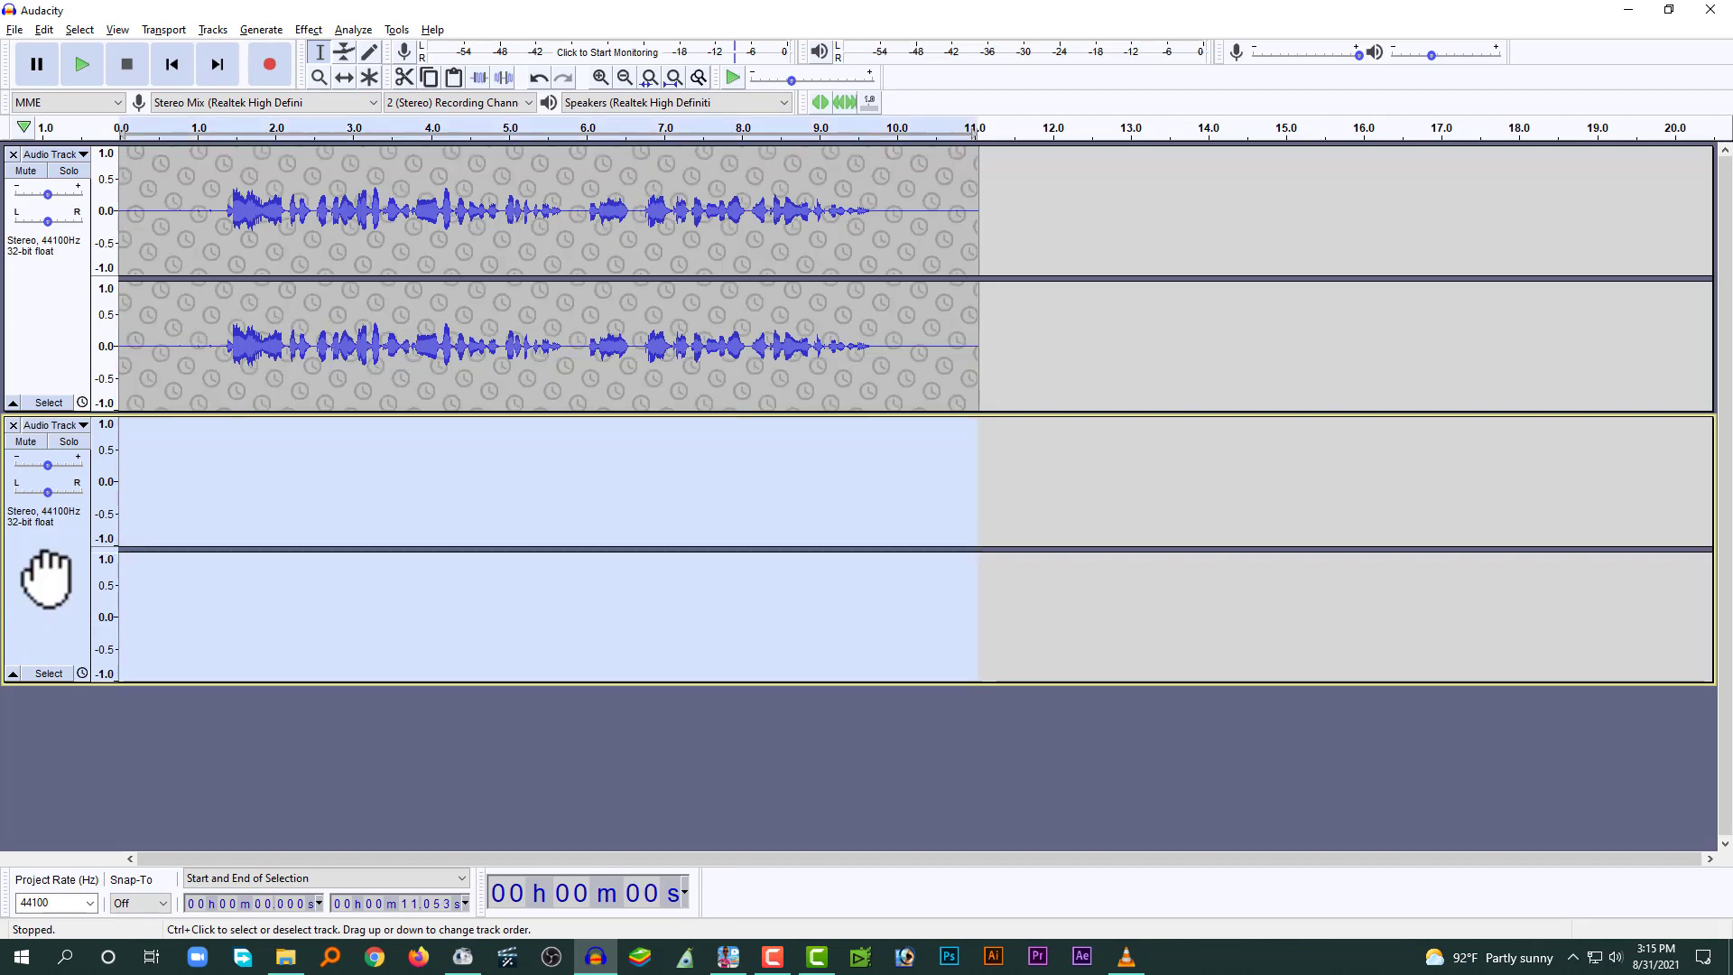
click(968, 499)
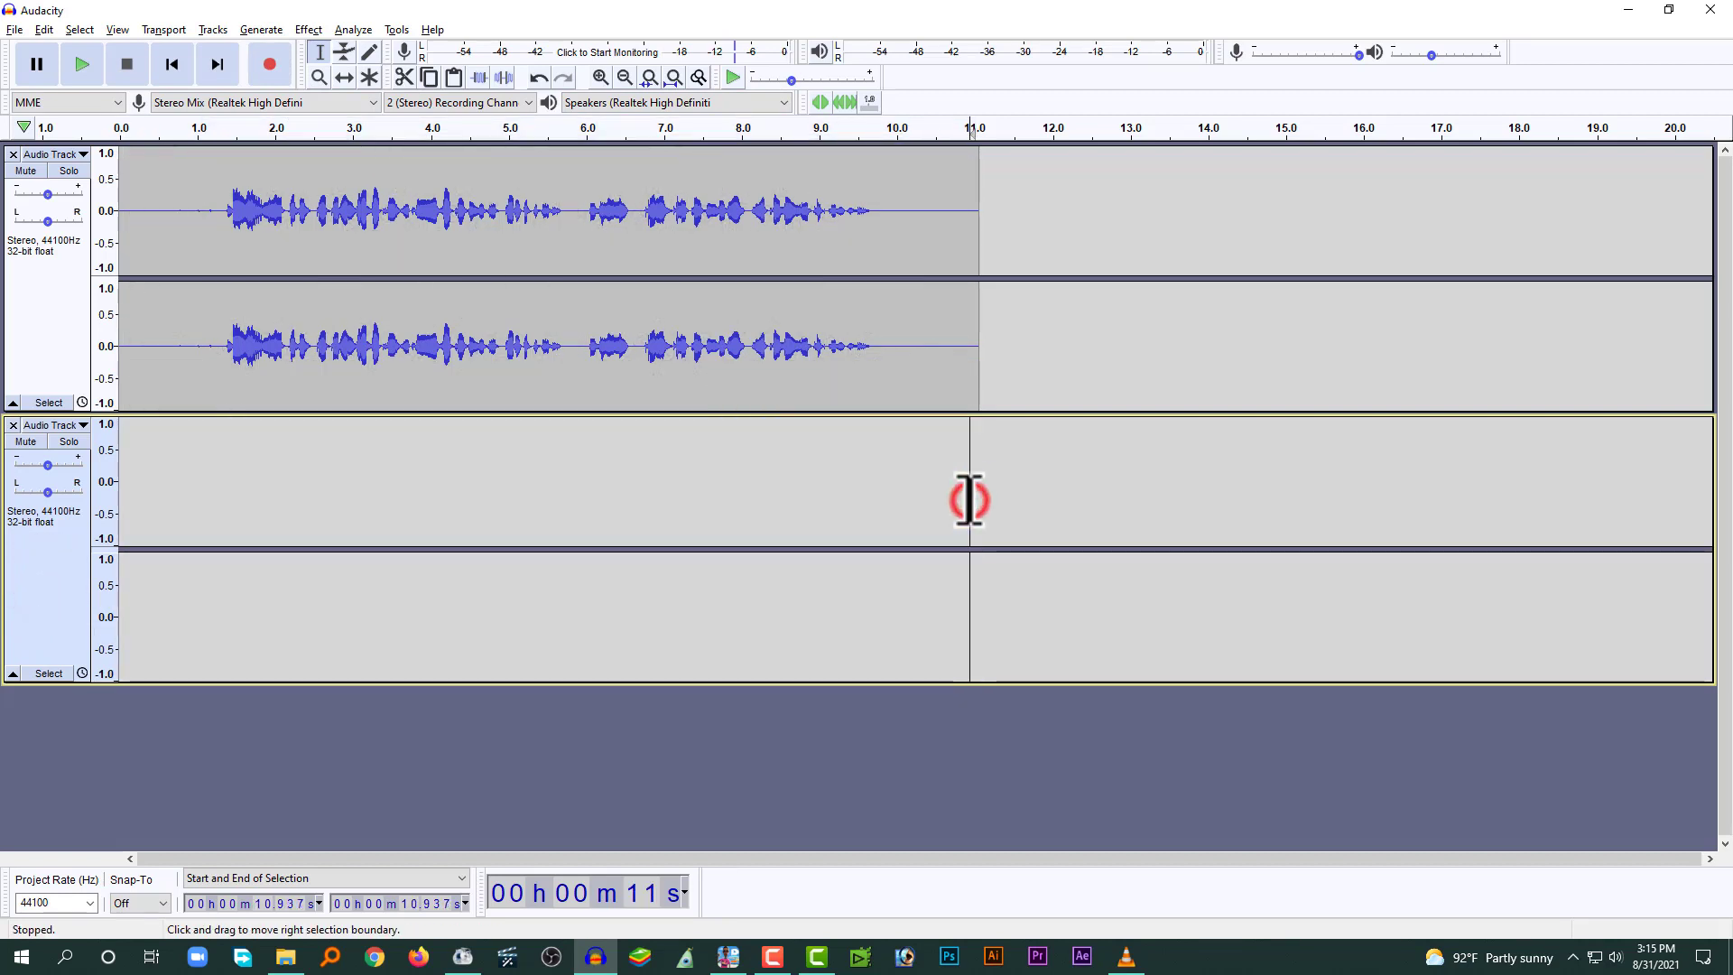
click(270, 67)
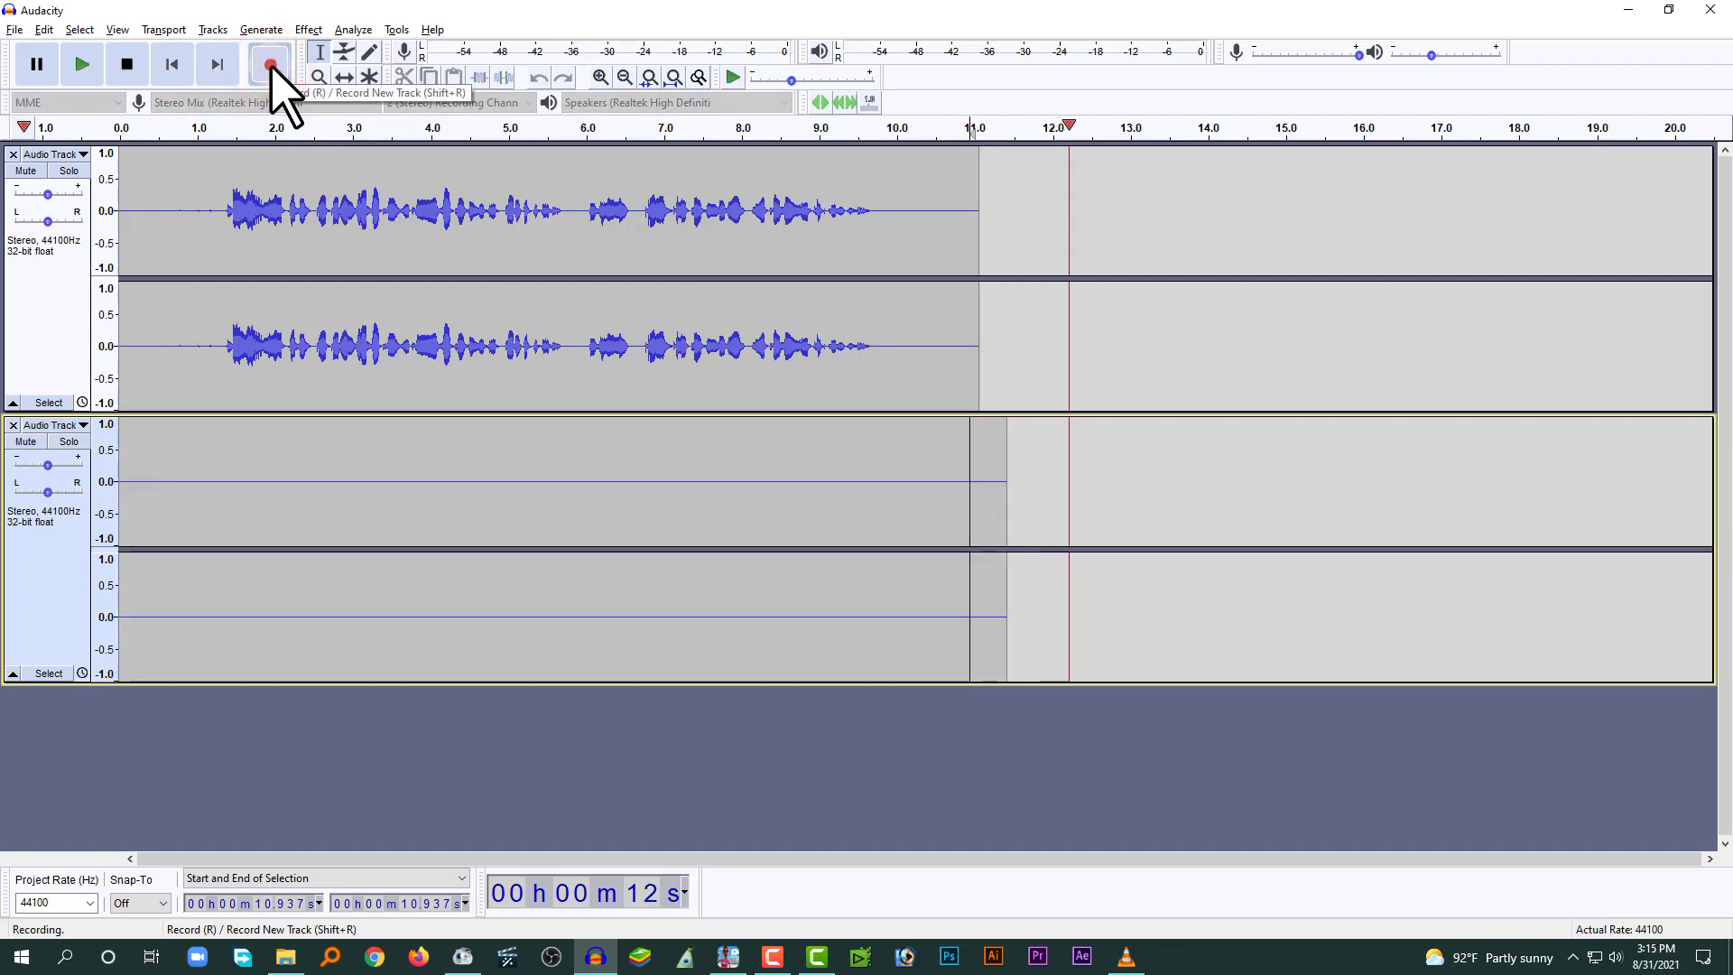
- Switch to Plotagon and record the voice take for the TECH BD19 (happy) line
key(alt+Tab)
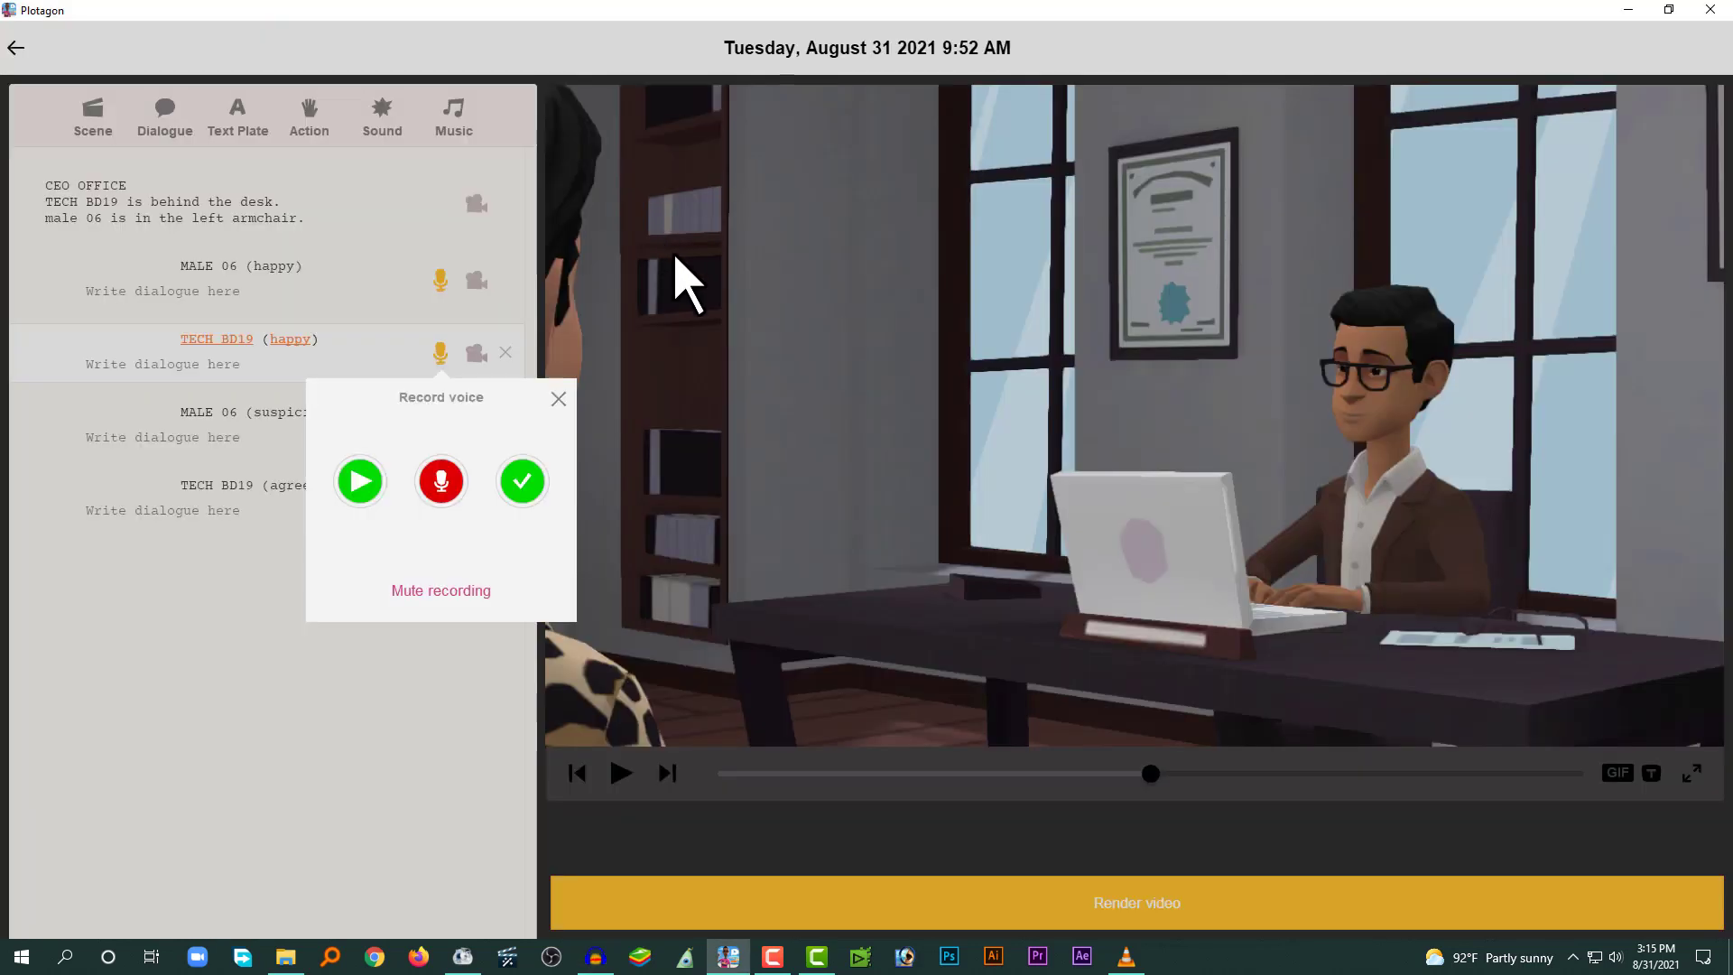
click(440, 481)
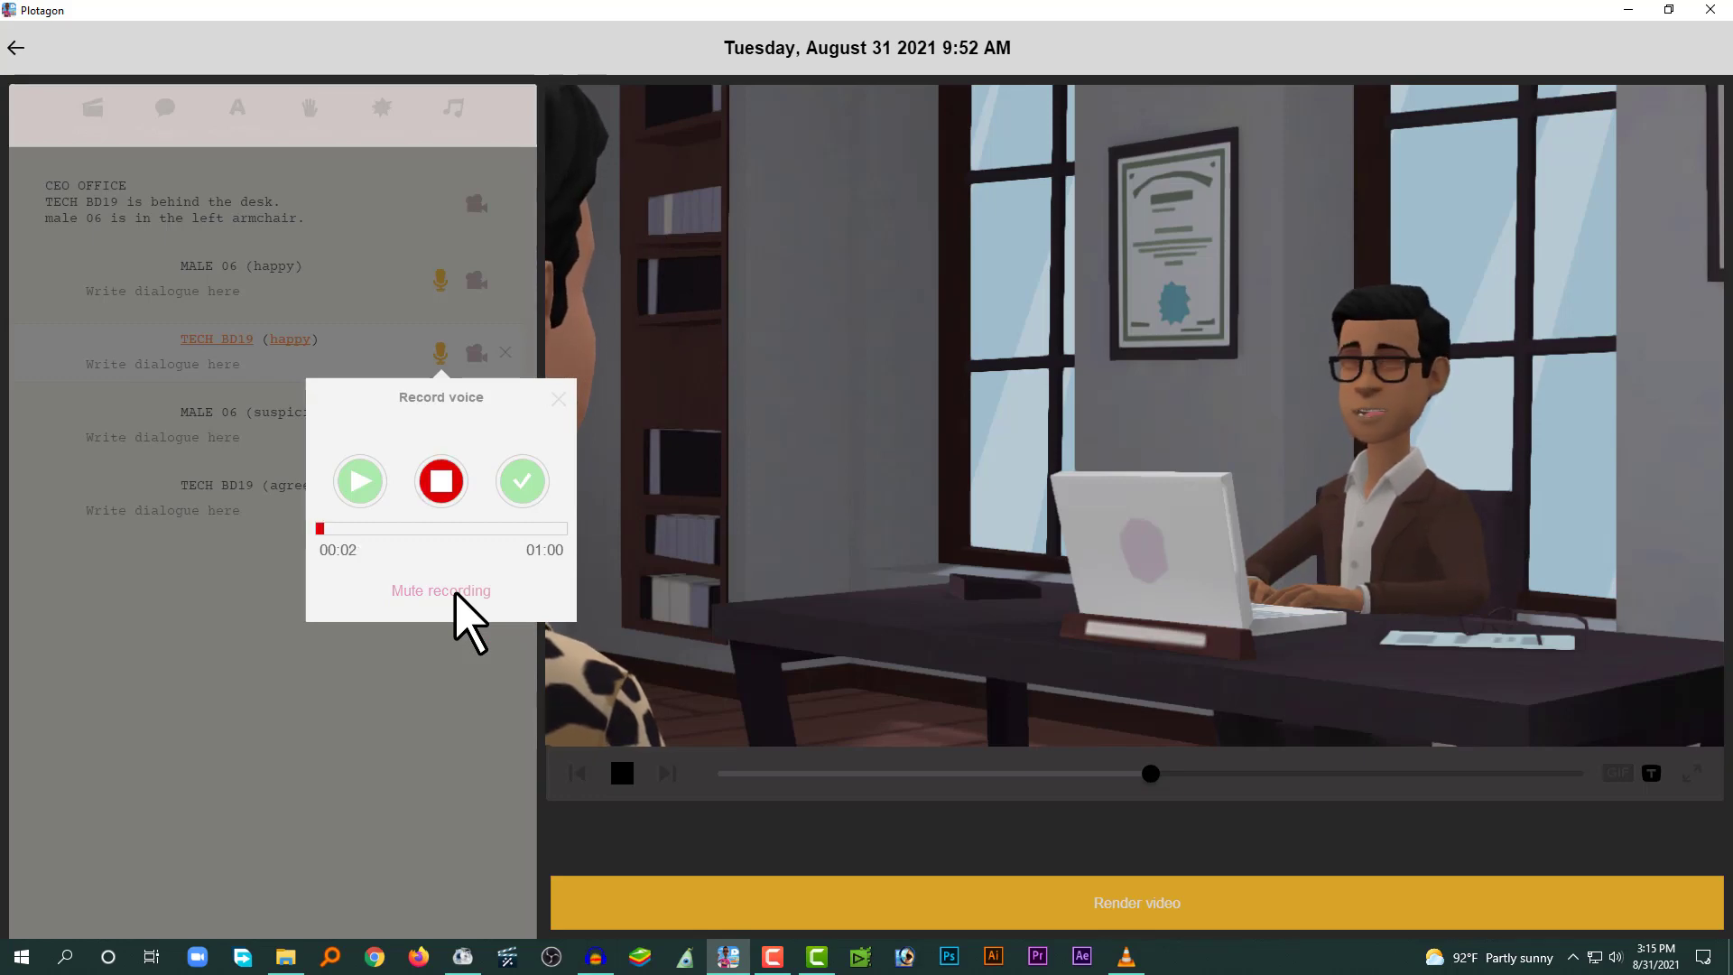
click(440, 481)
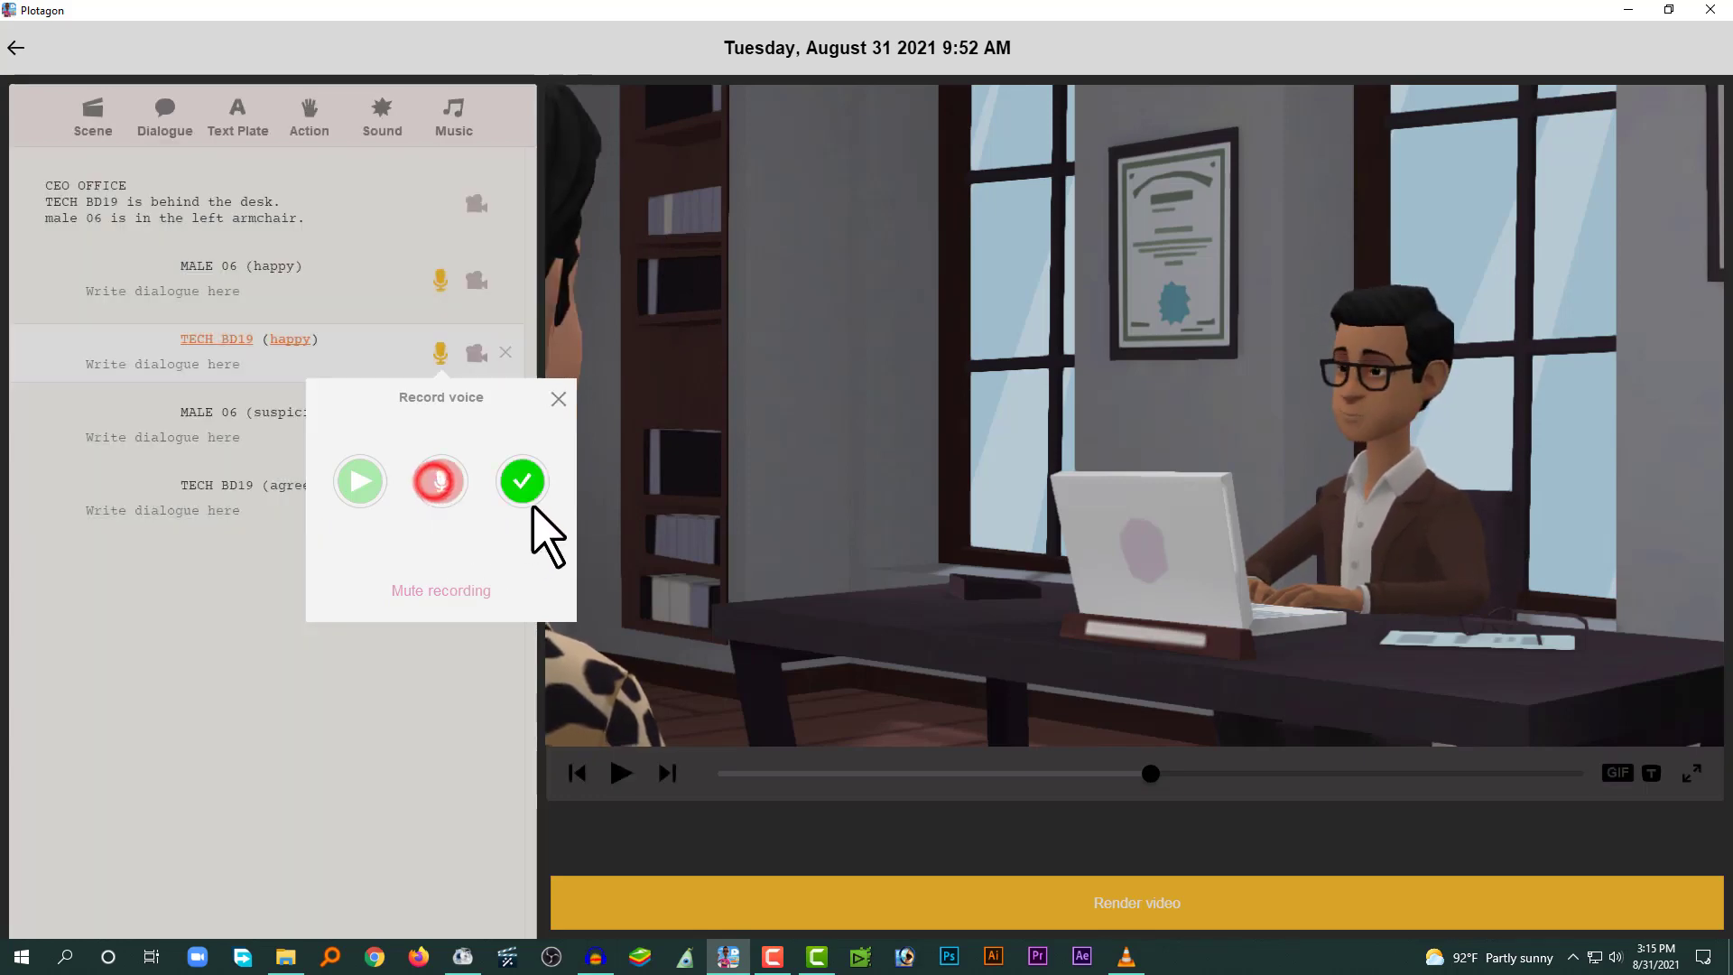
- Switch to Audacity, stop the recording, and play back the second track's new take from about 12.7 s
key(alt+Tab)
click(127, 64)
drag(841, 858, 216, 859)
click(1109, 497)
key(space)
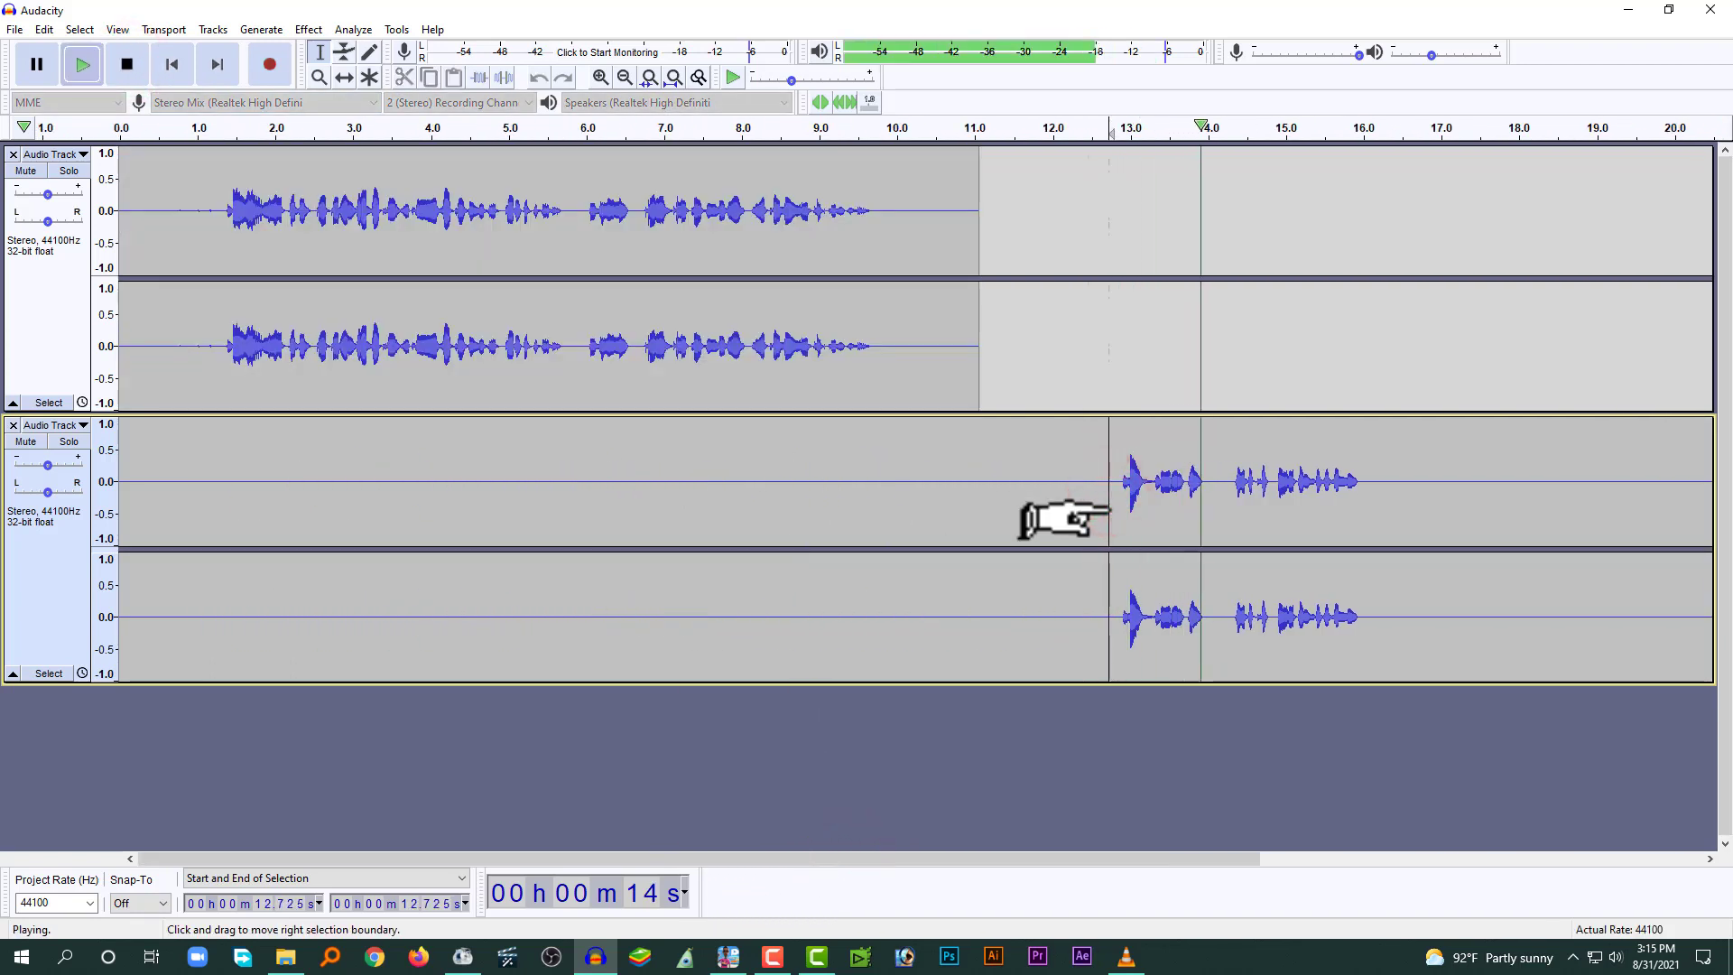
- Return to Plotagon, accept the TECH BD19 (happy) voice recording, and select the MALE 06 (suspicious) line
key(alt+Tab)
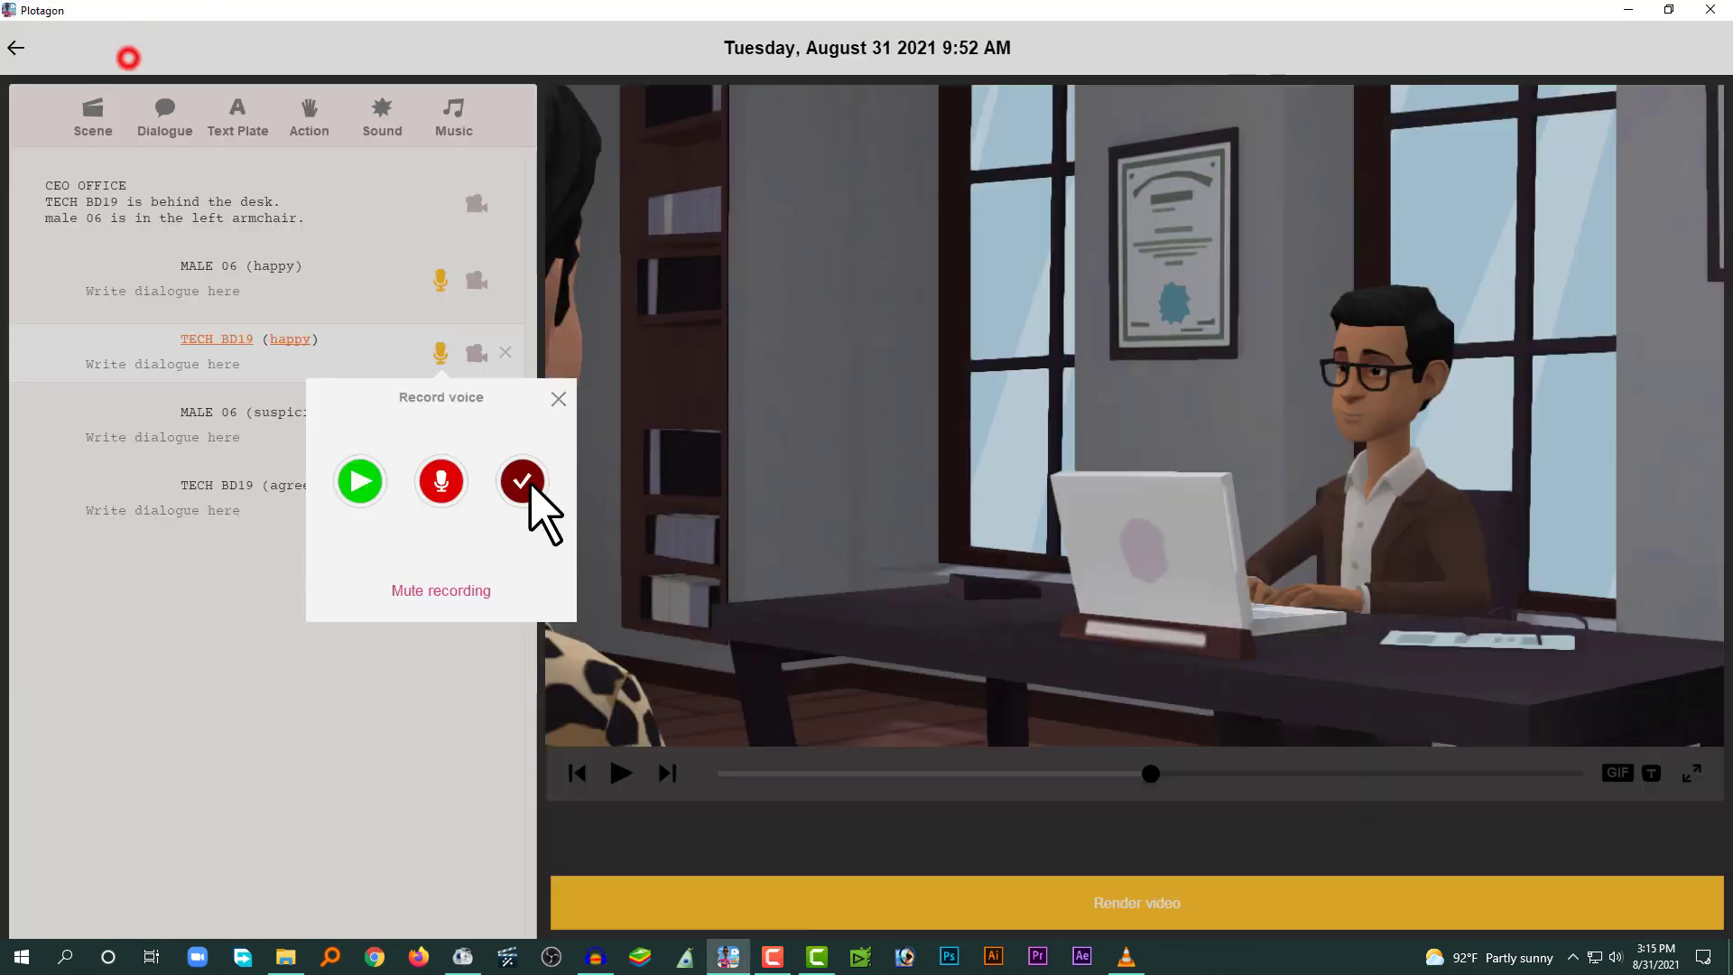
click(520, 481)
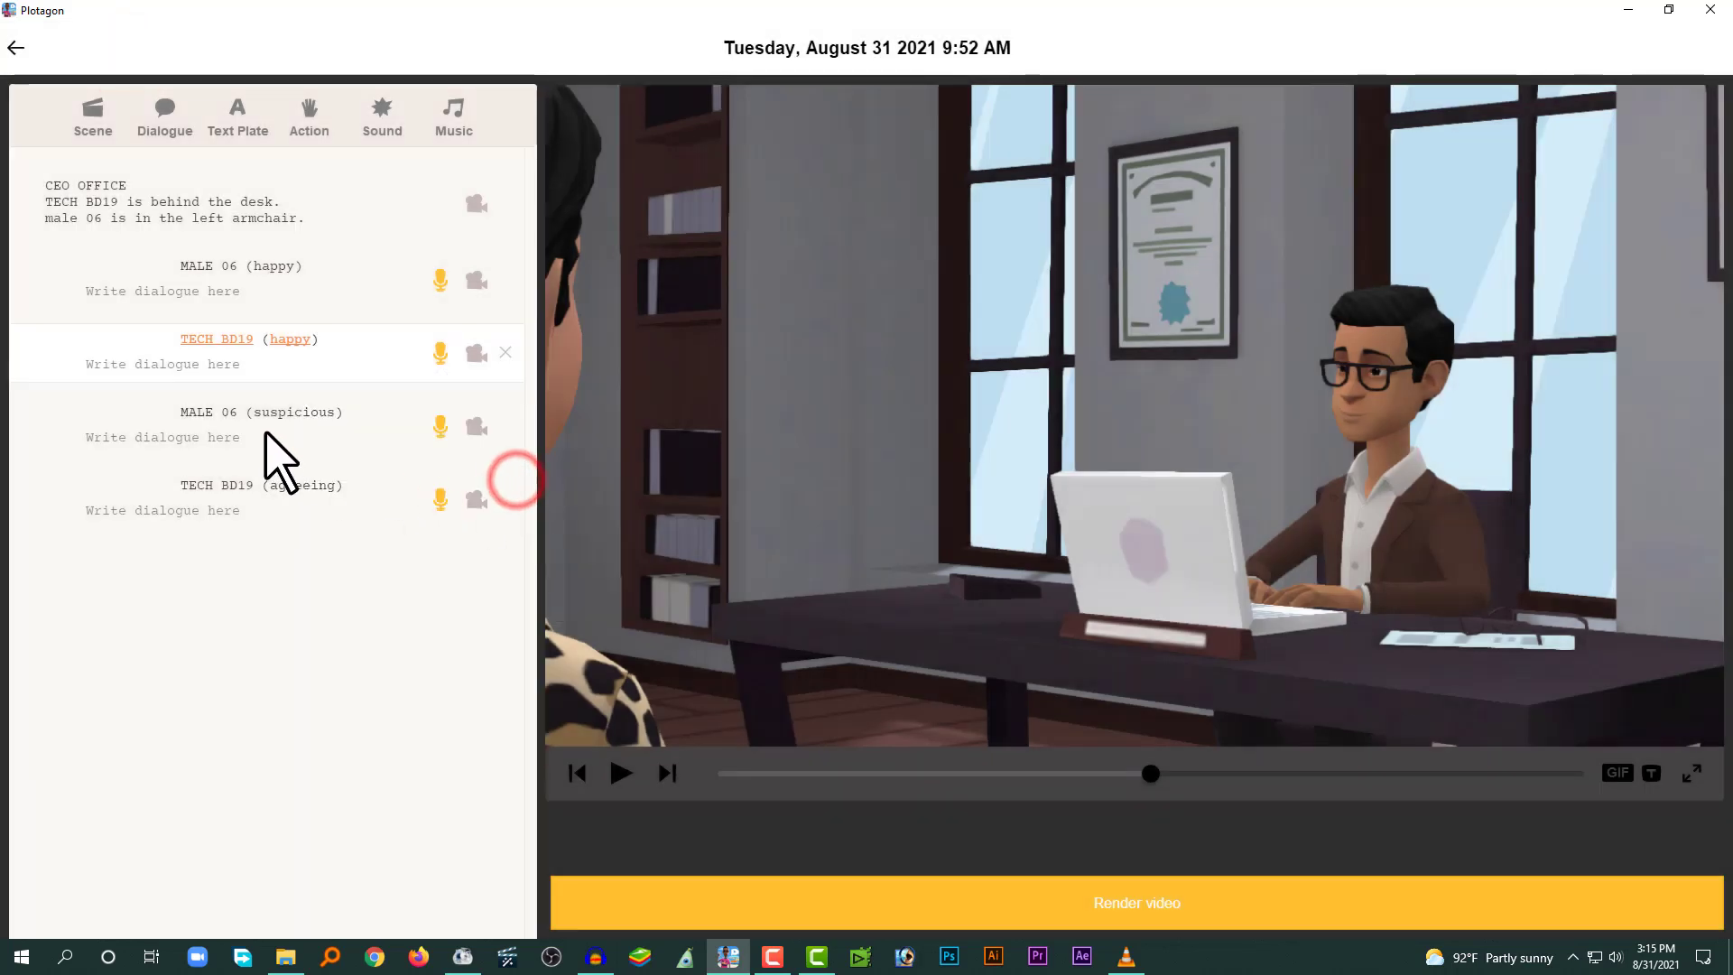
click(263, 428)
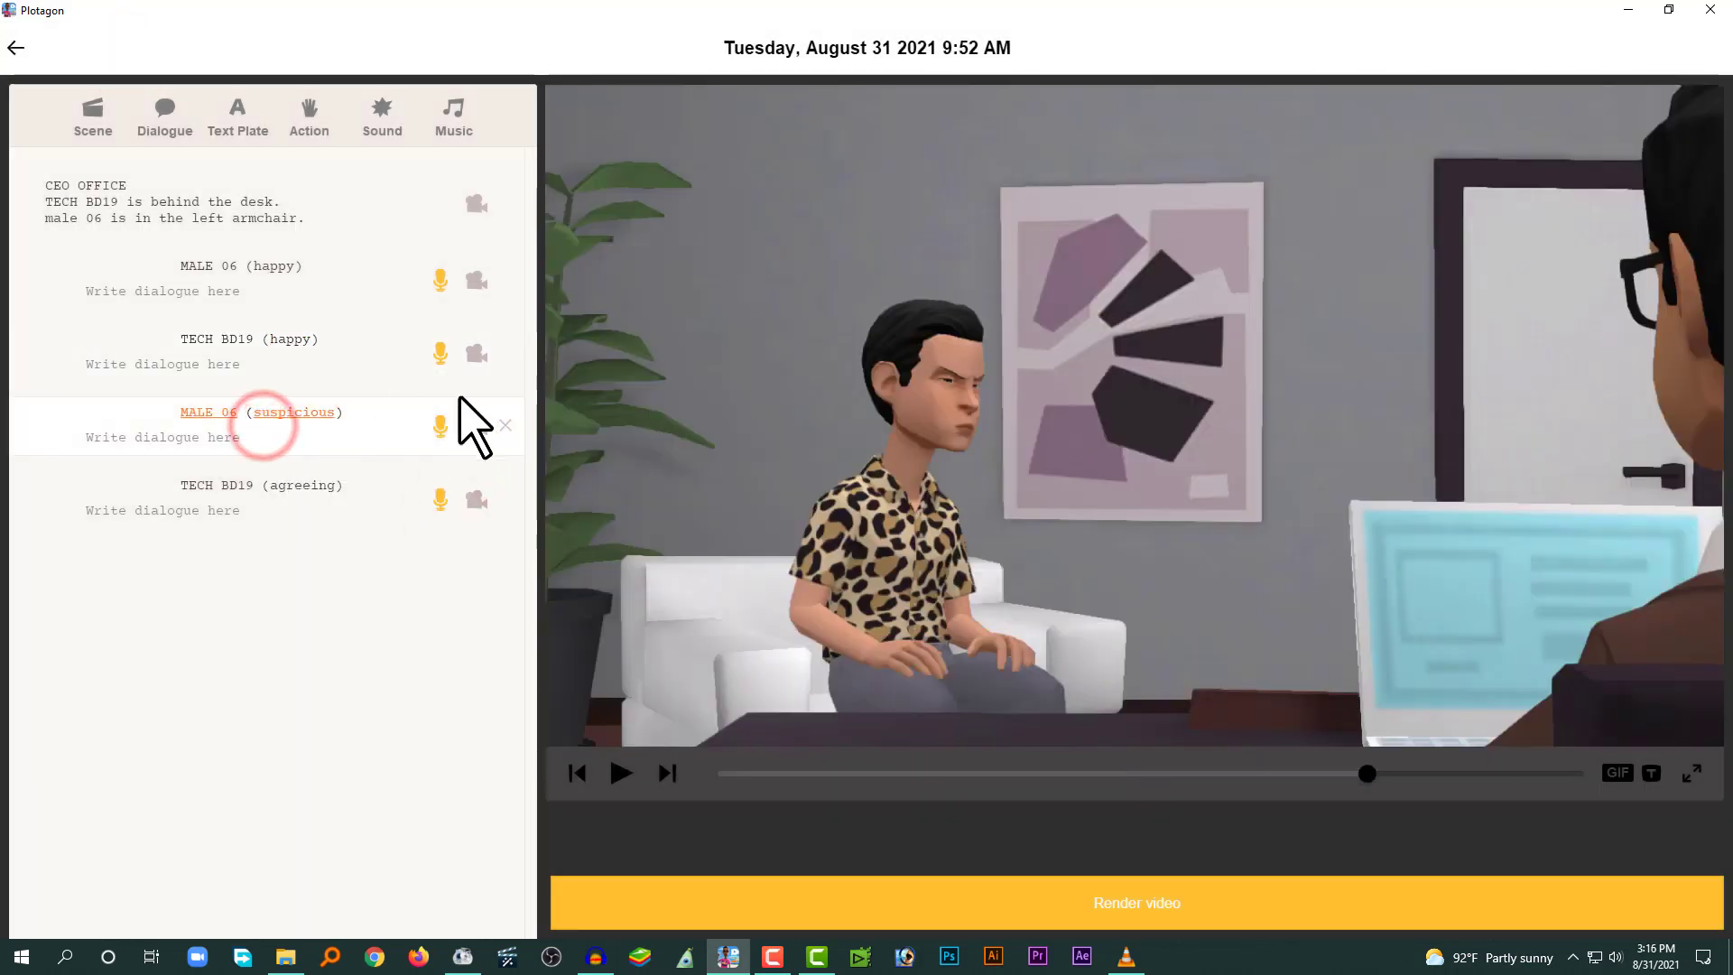
- Switch to Audacity, place the cursor in the first track at about 16.7 s, and start recording there
key(alt+Tab)
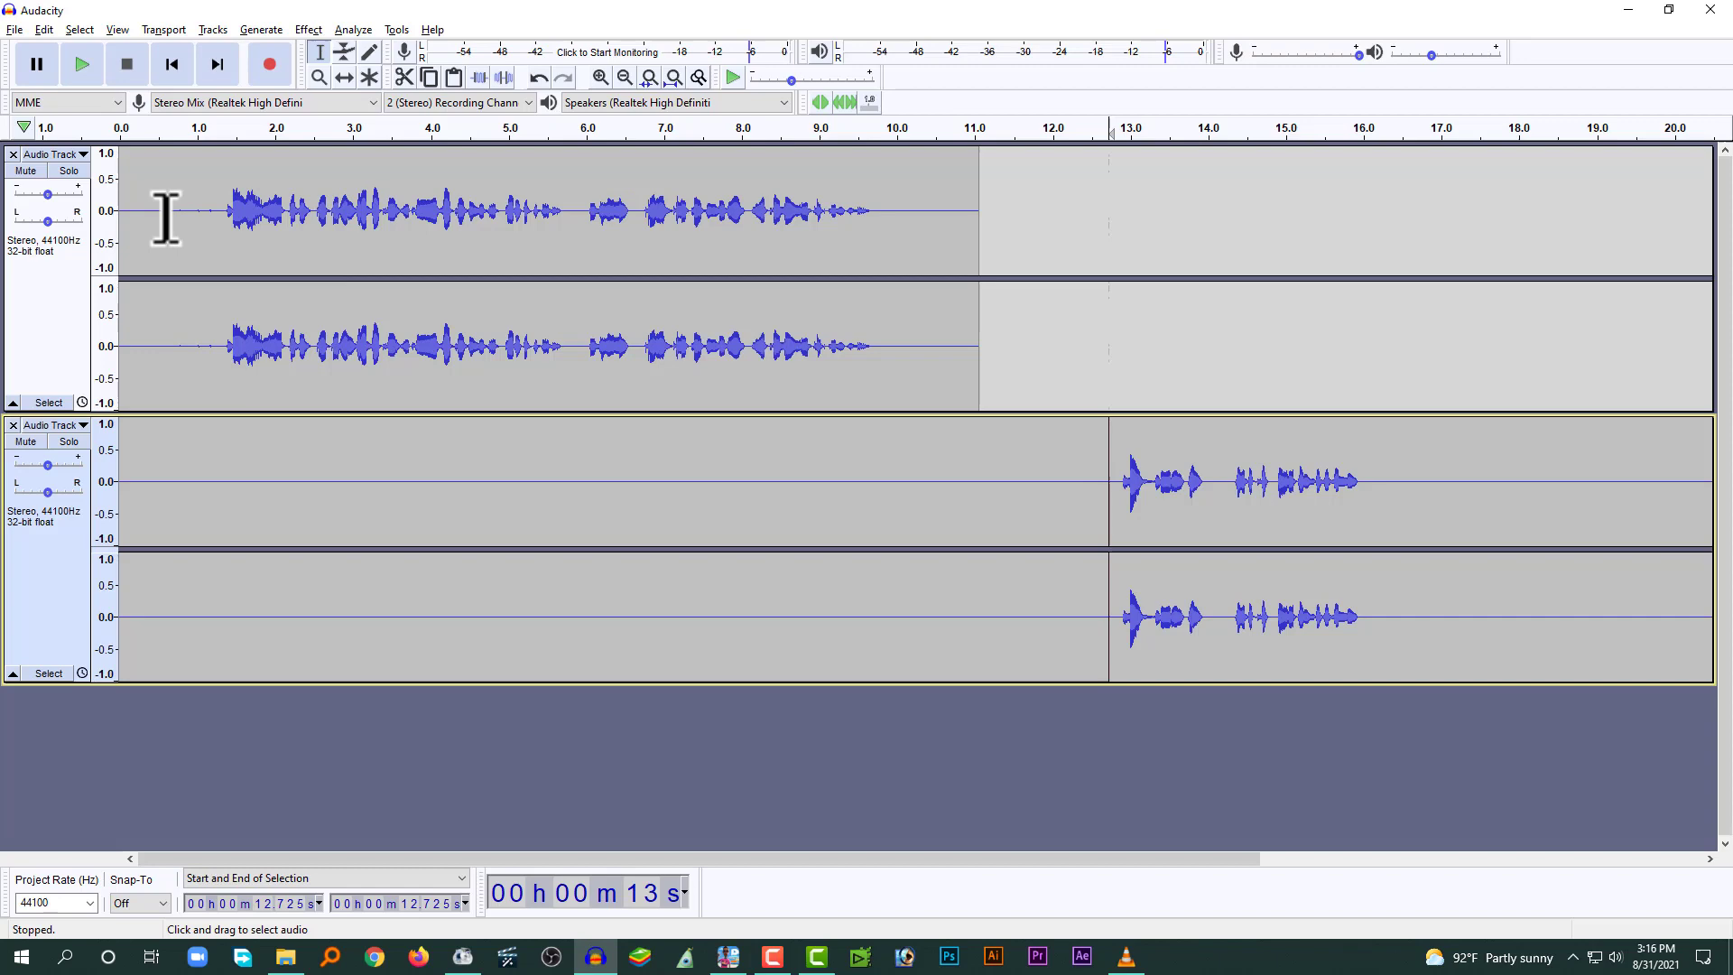
click(31, 296)
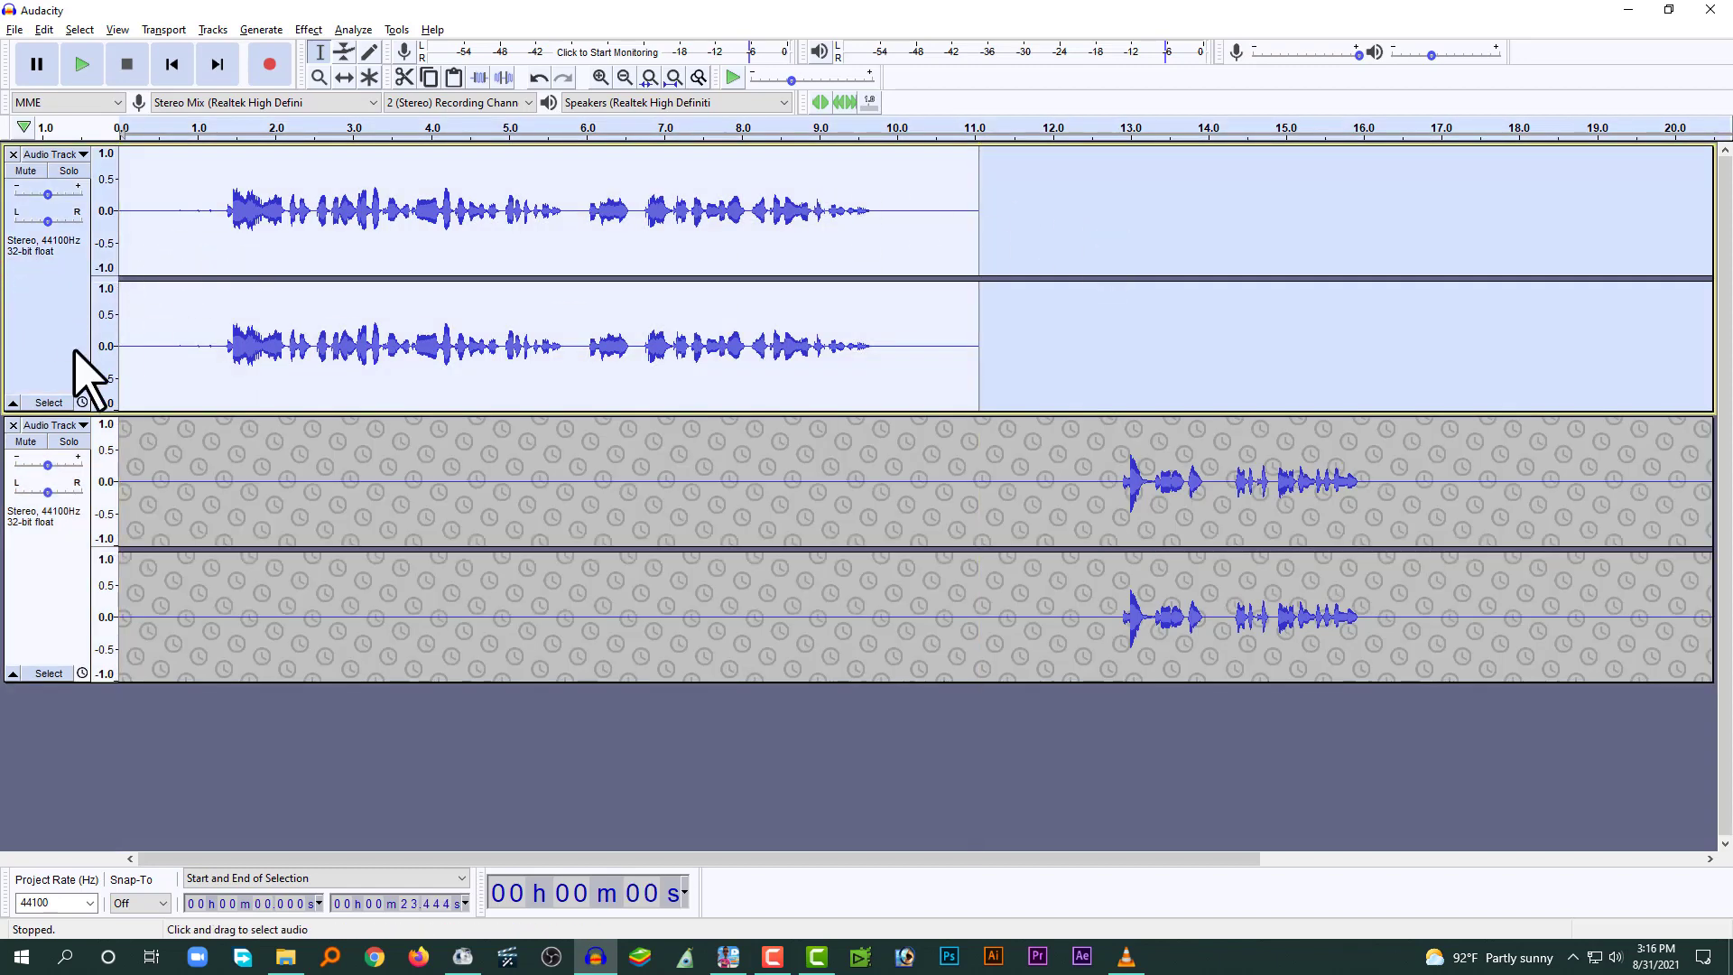
click(58, 309)
click(1297, 498)
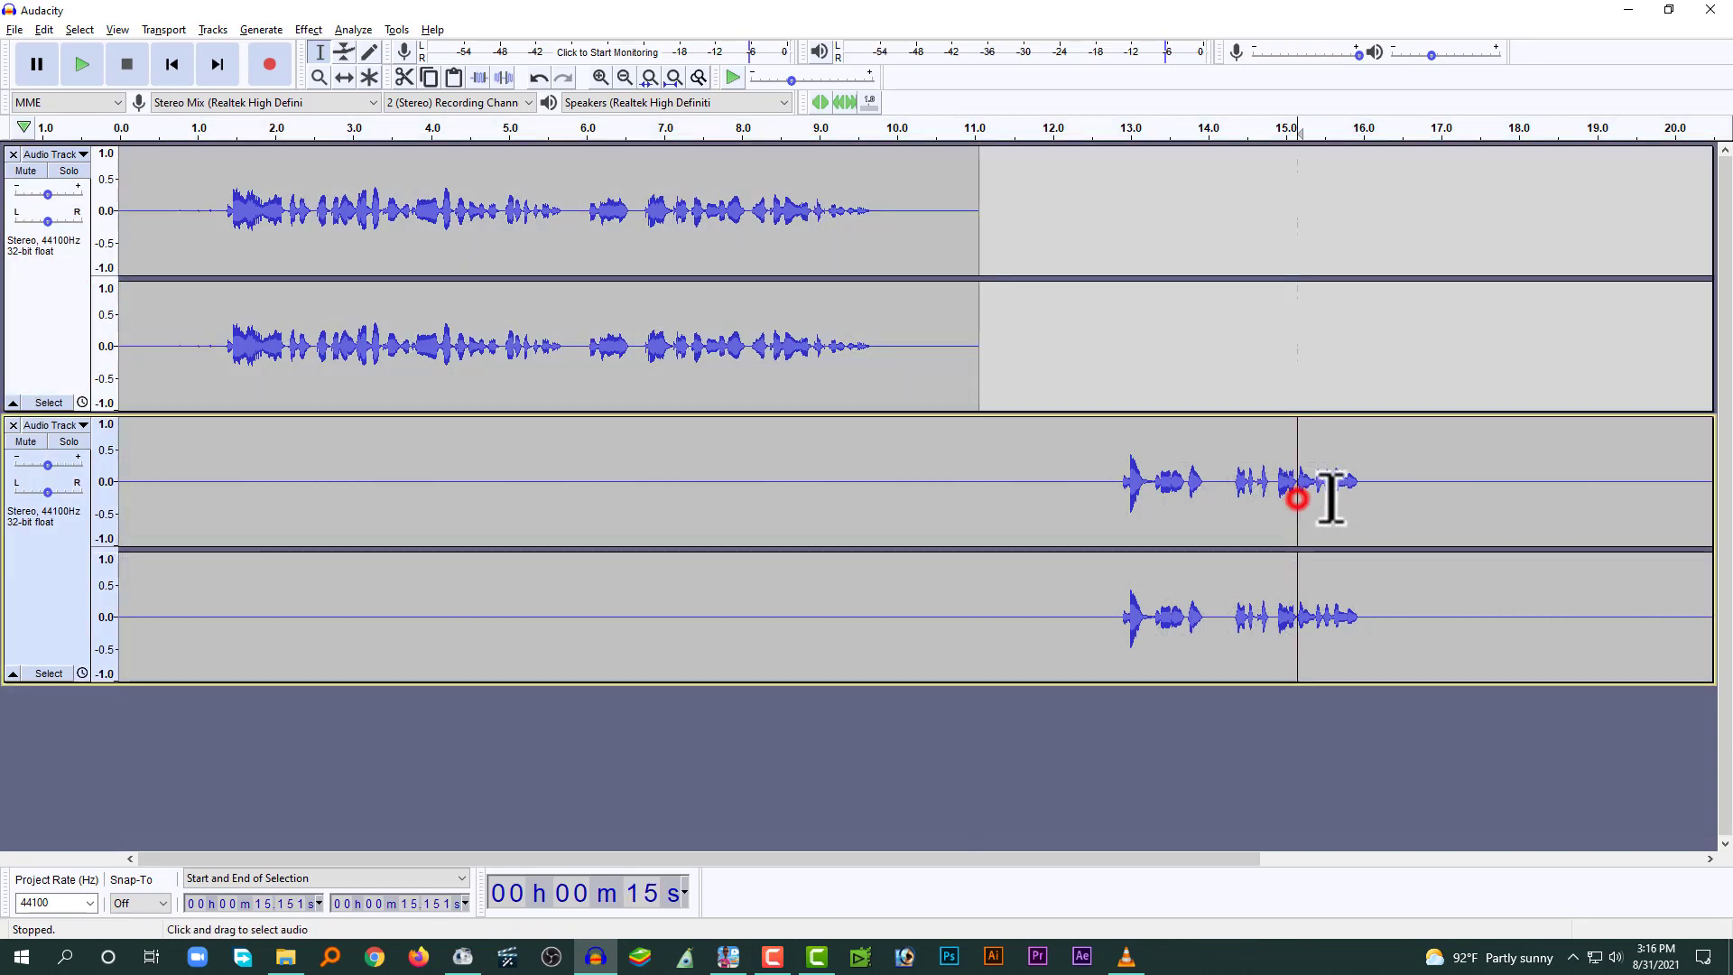
click(1394, 264)
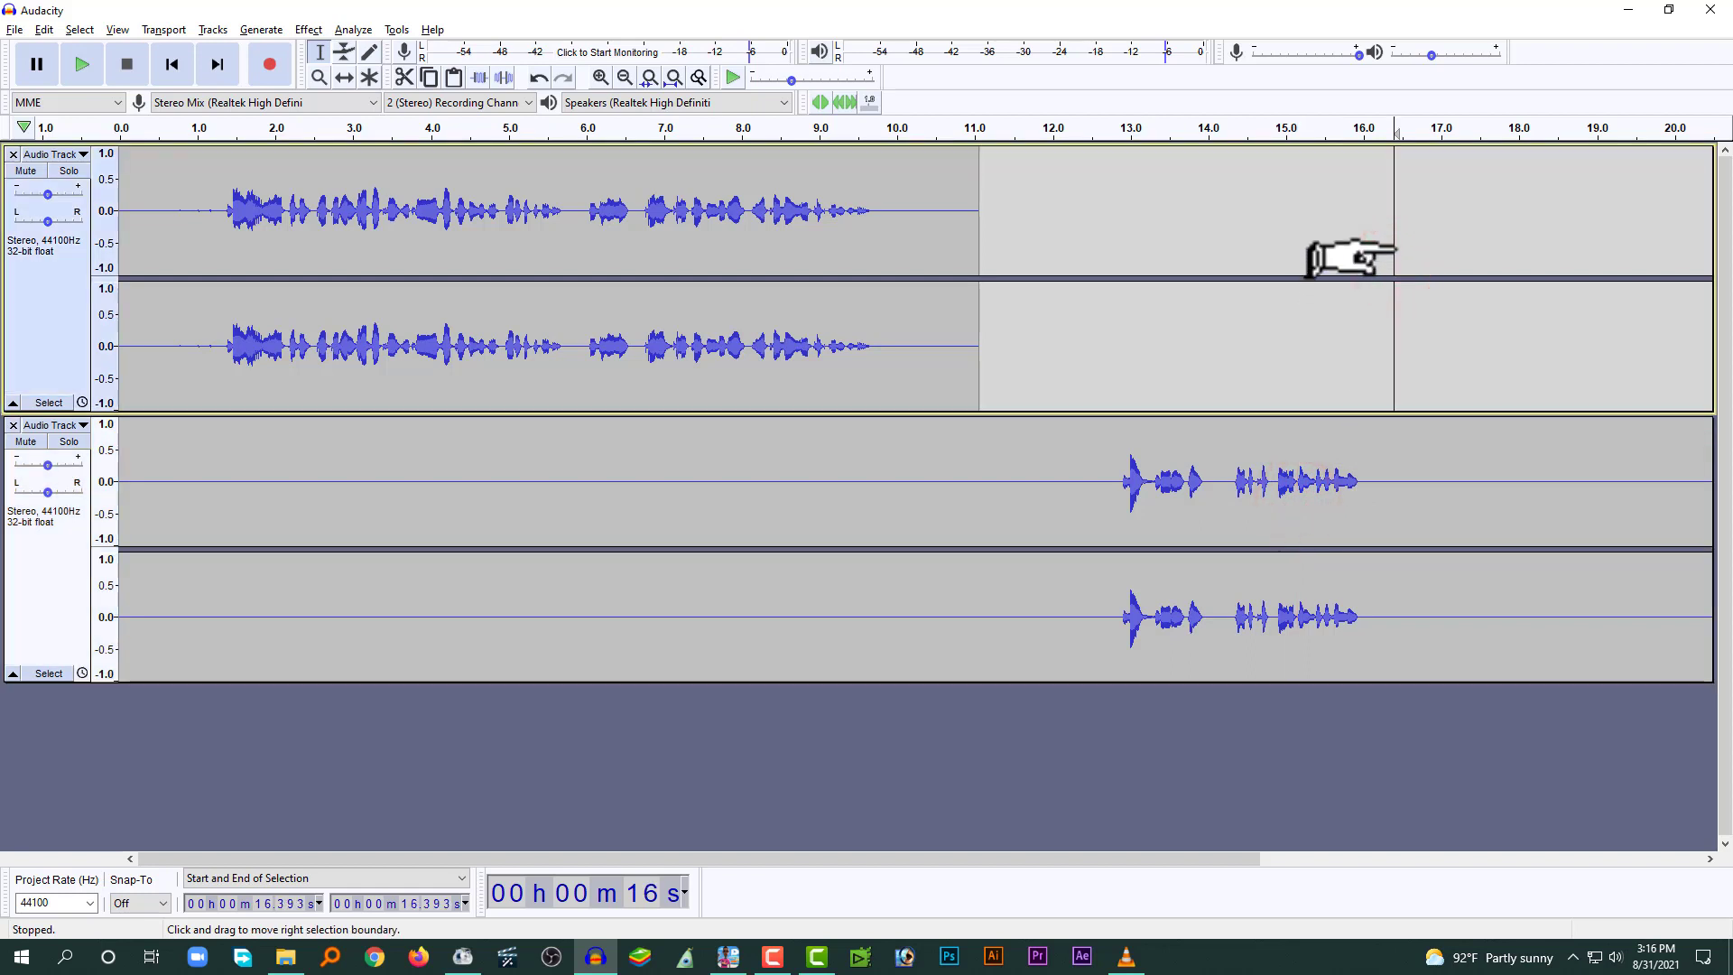
click(1416, 236)
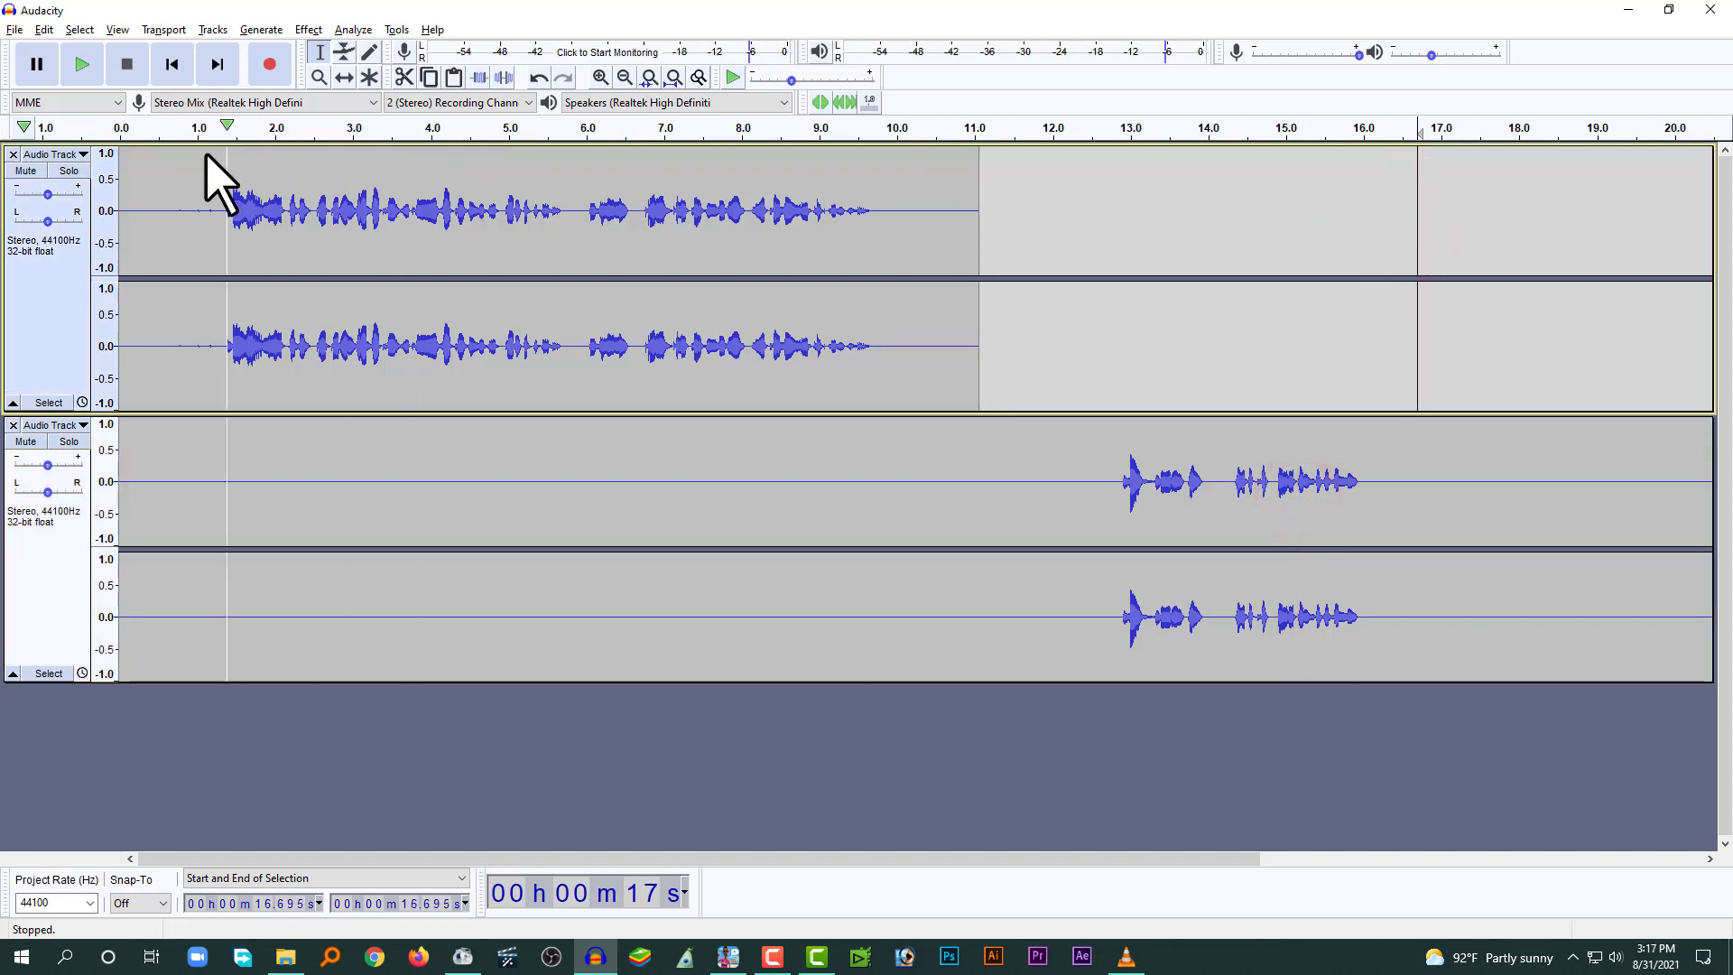
click(271, 67)
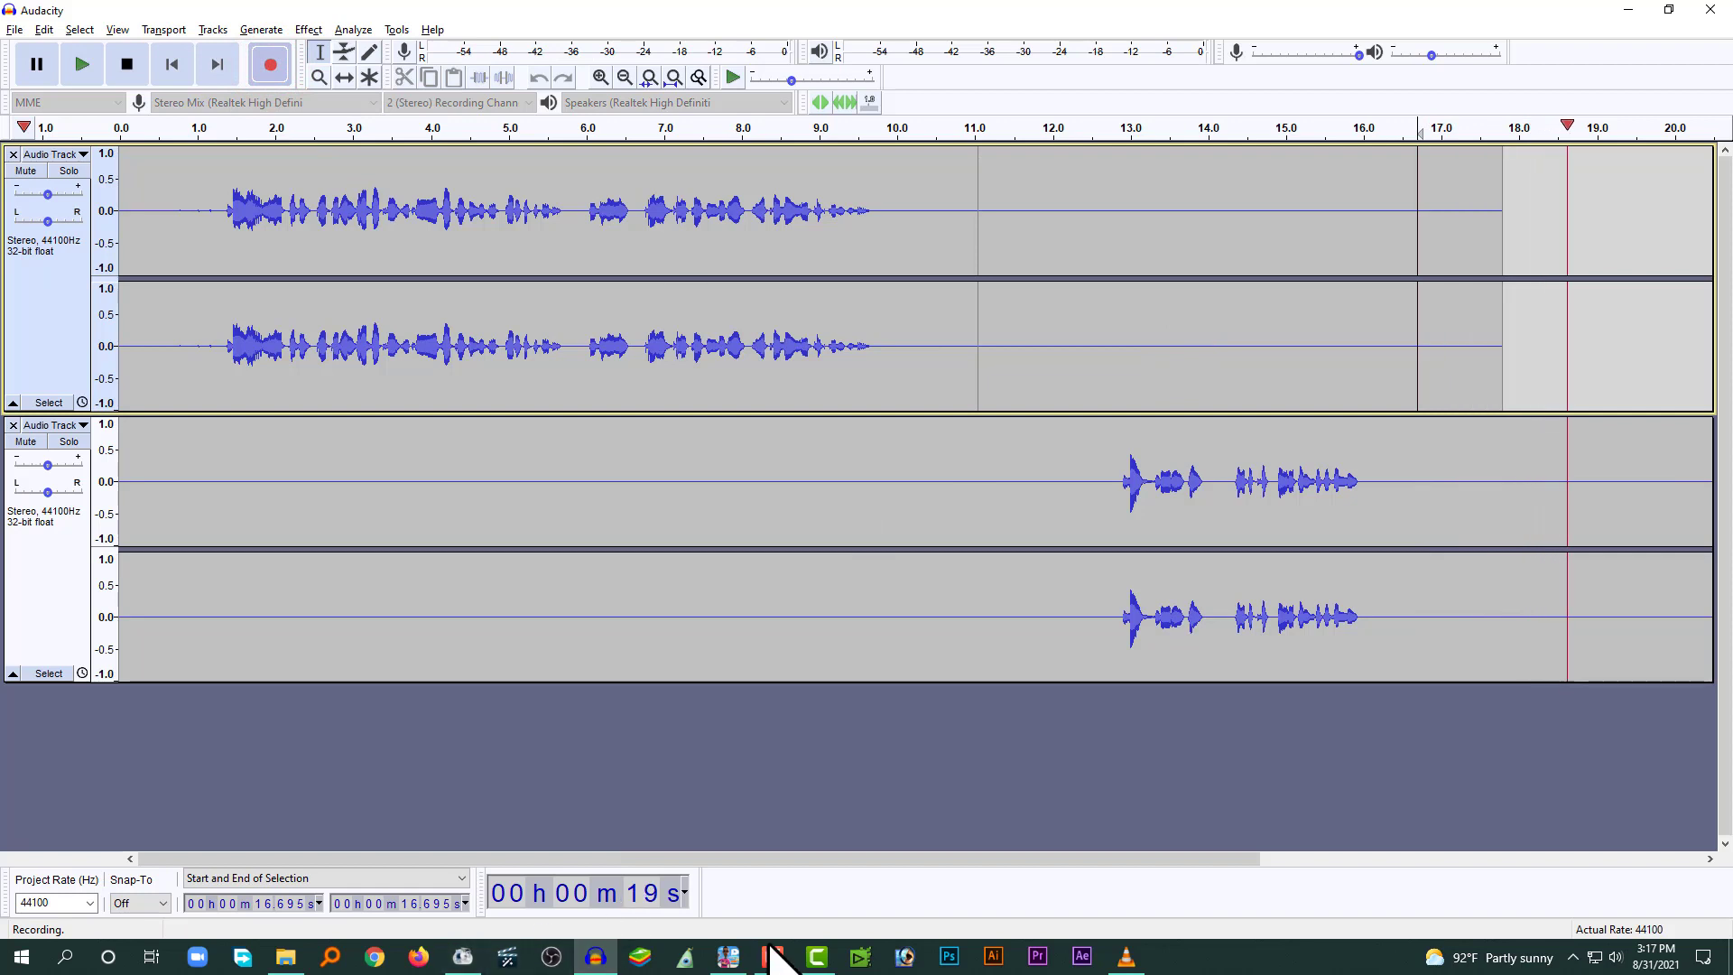
- Switch to Plotagon and record the voice take for the MALE 06 (suspicious) line
click(727, 956)
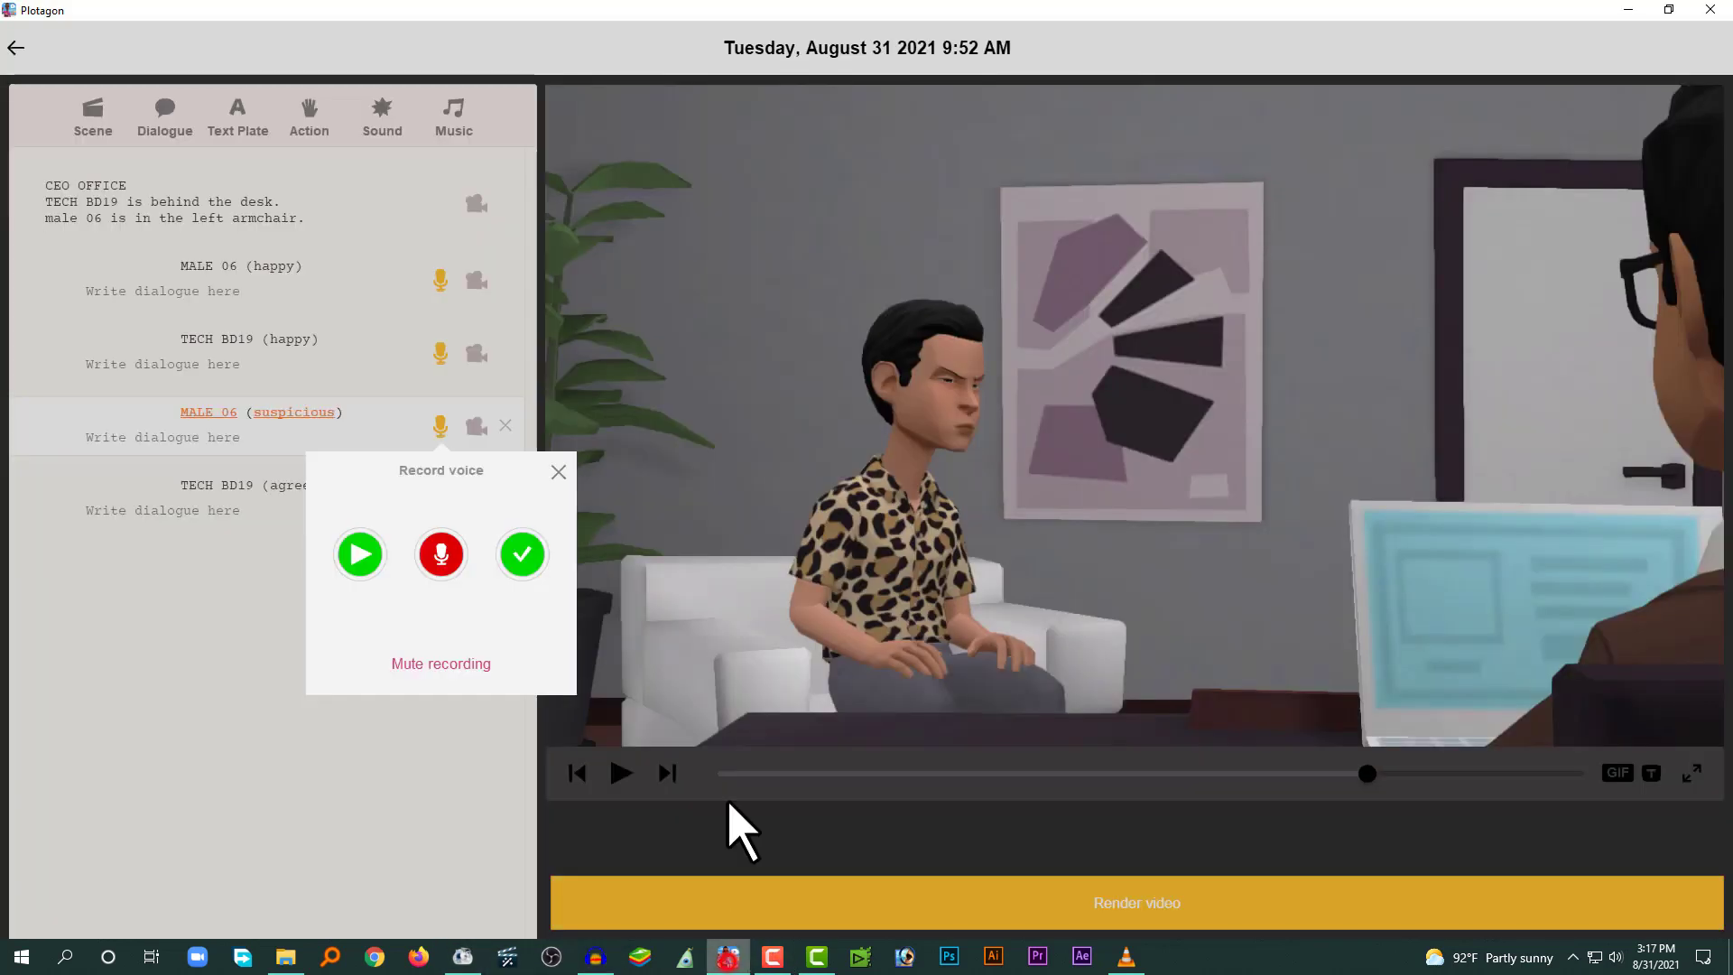
click(435, 549)
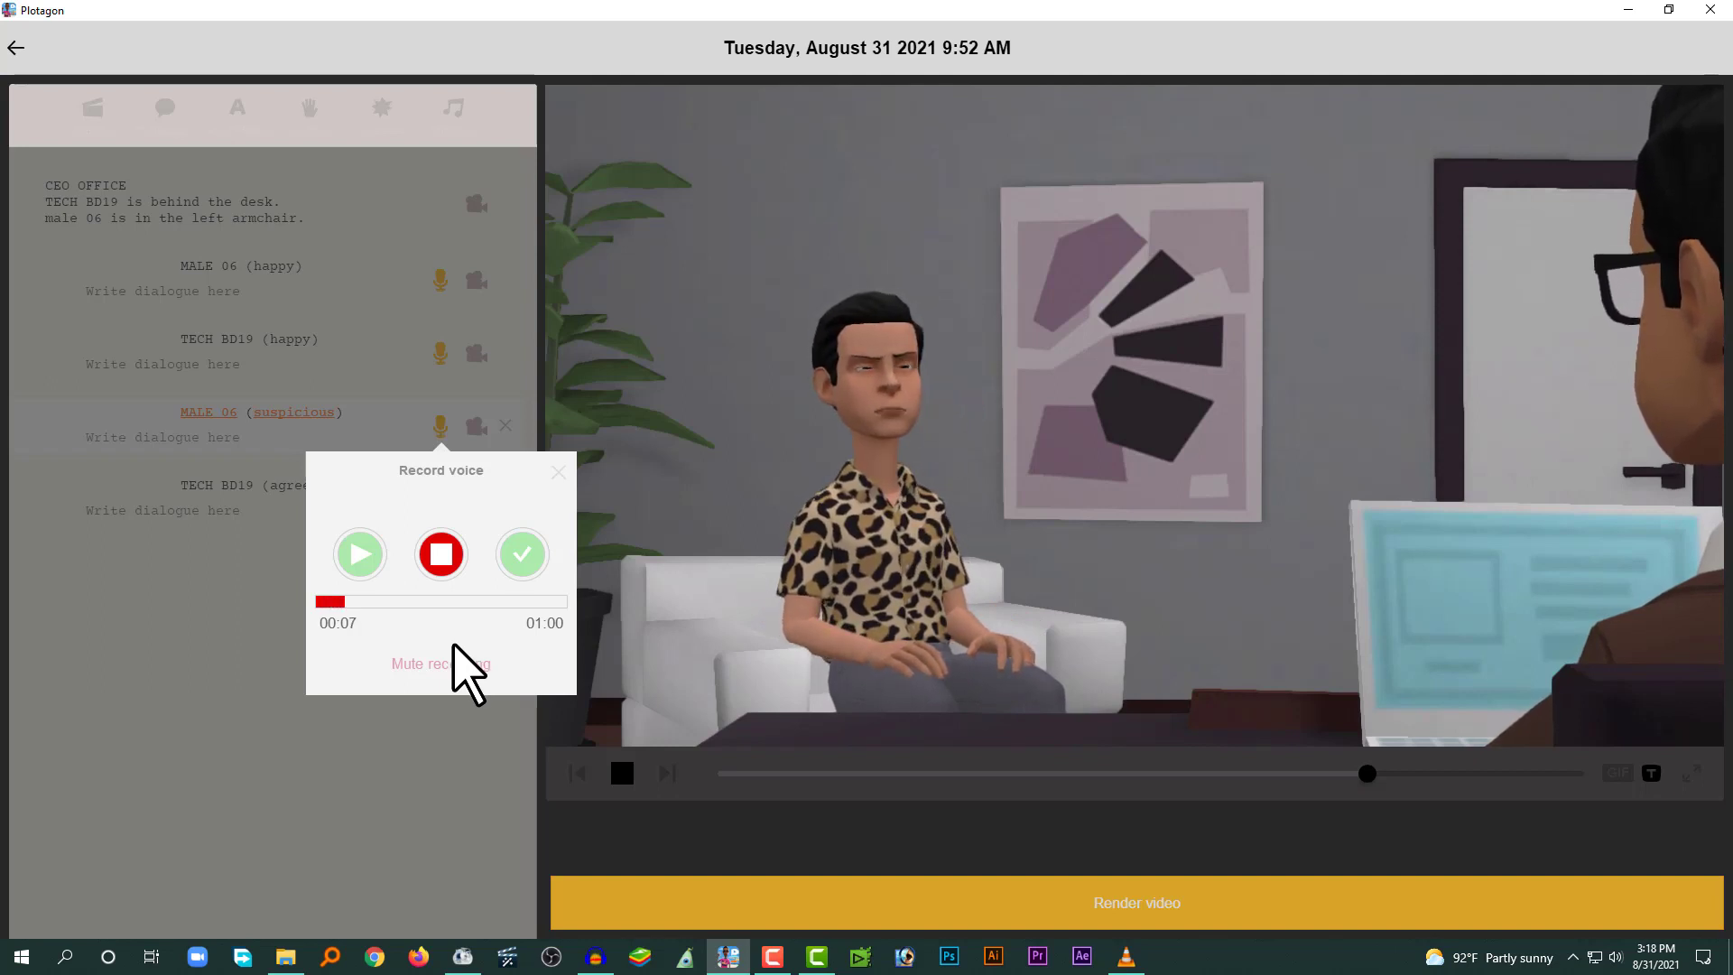
click(438, 553)
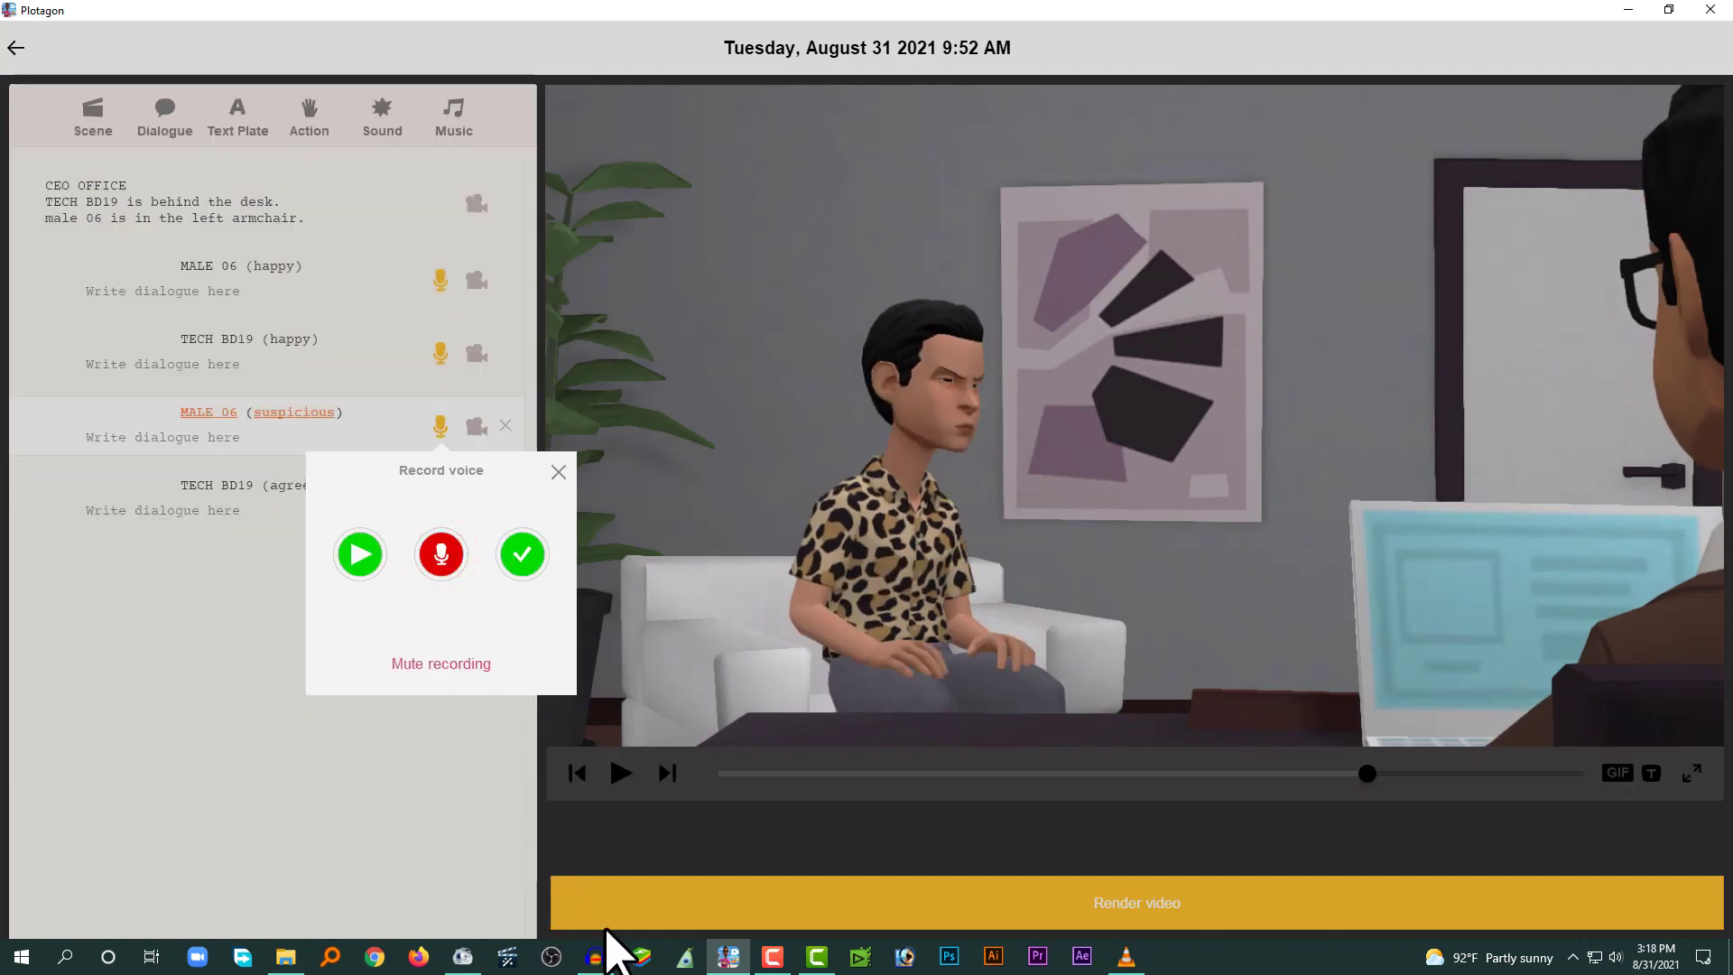
- Switch to Audacity, stop the first track's recording, and remove the silent gap starting at about 17.9 s
click(596, 958)
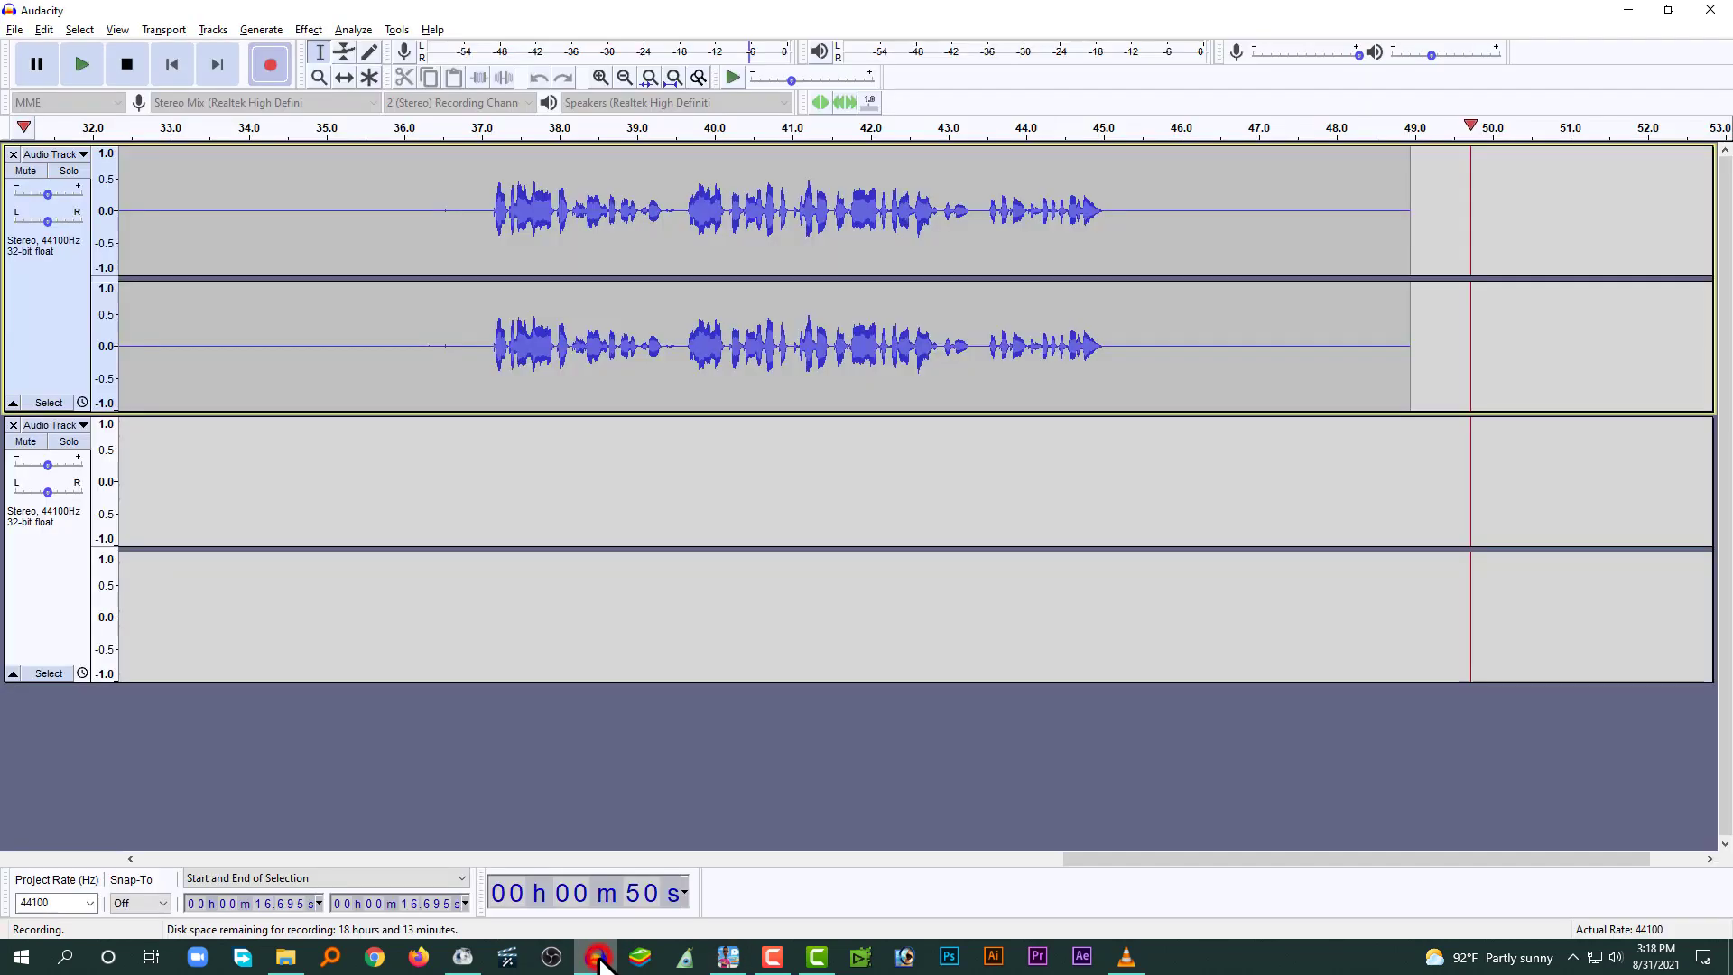
click(142, 72)
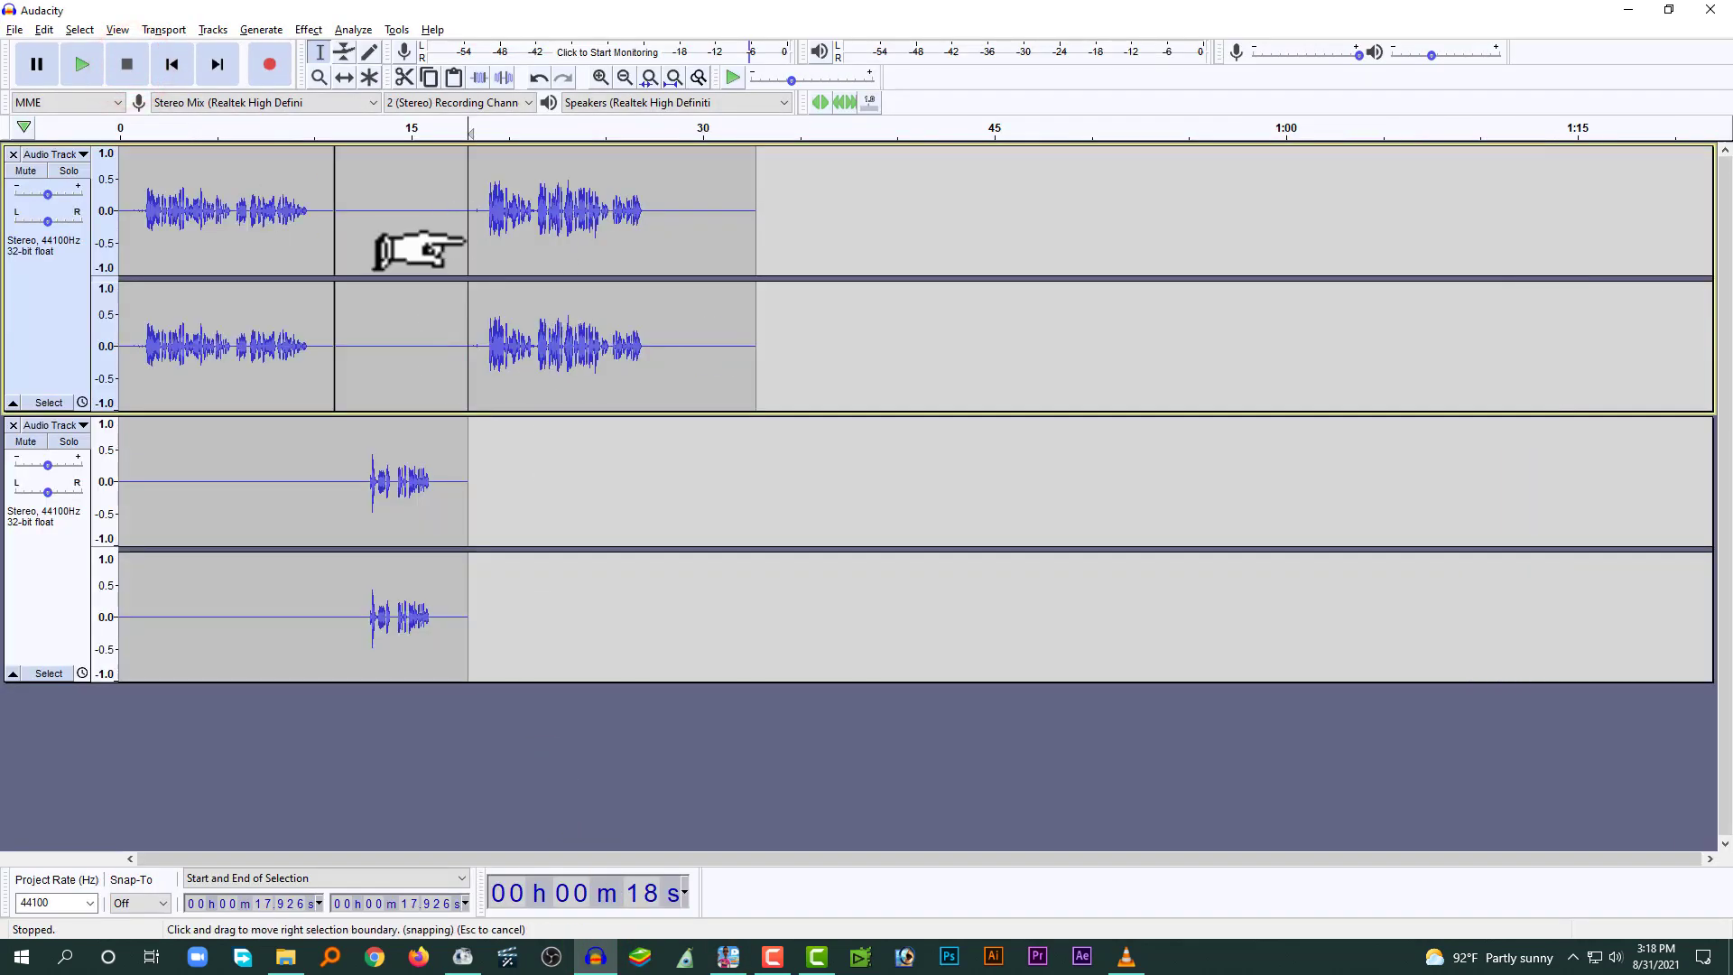
scroll(708, 260, up, 3)
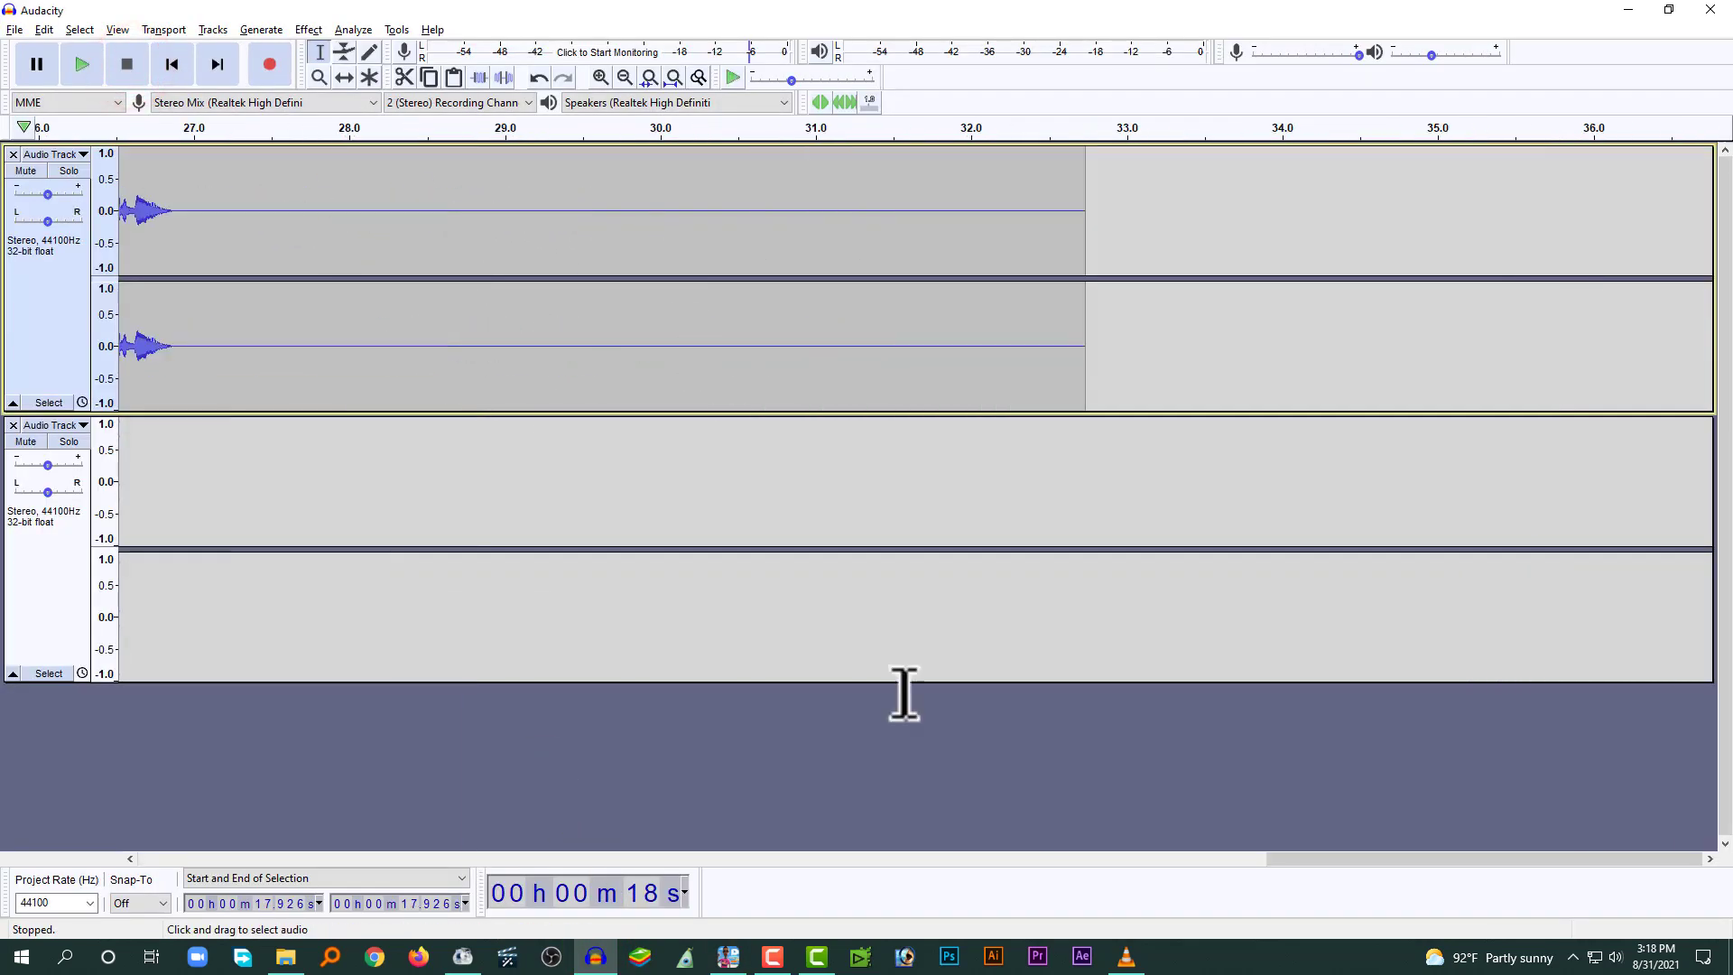
drag(1254, 859, 901, 865)
scroll(909, 746, down, 3)
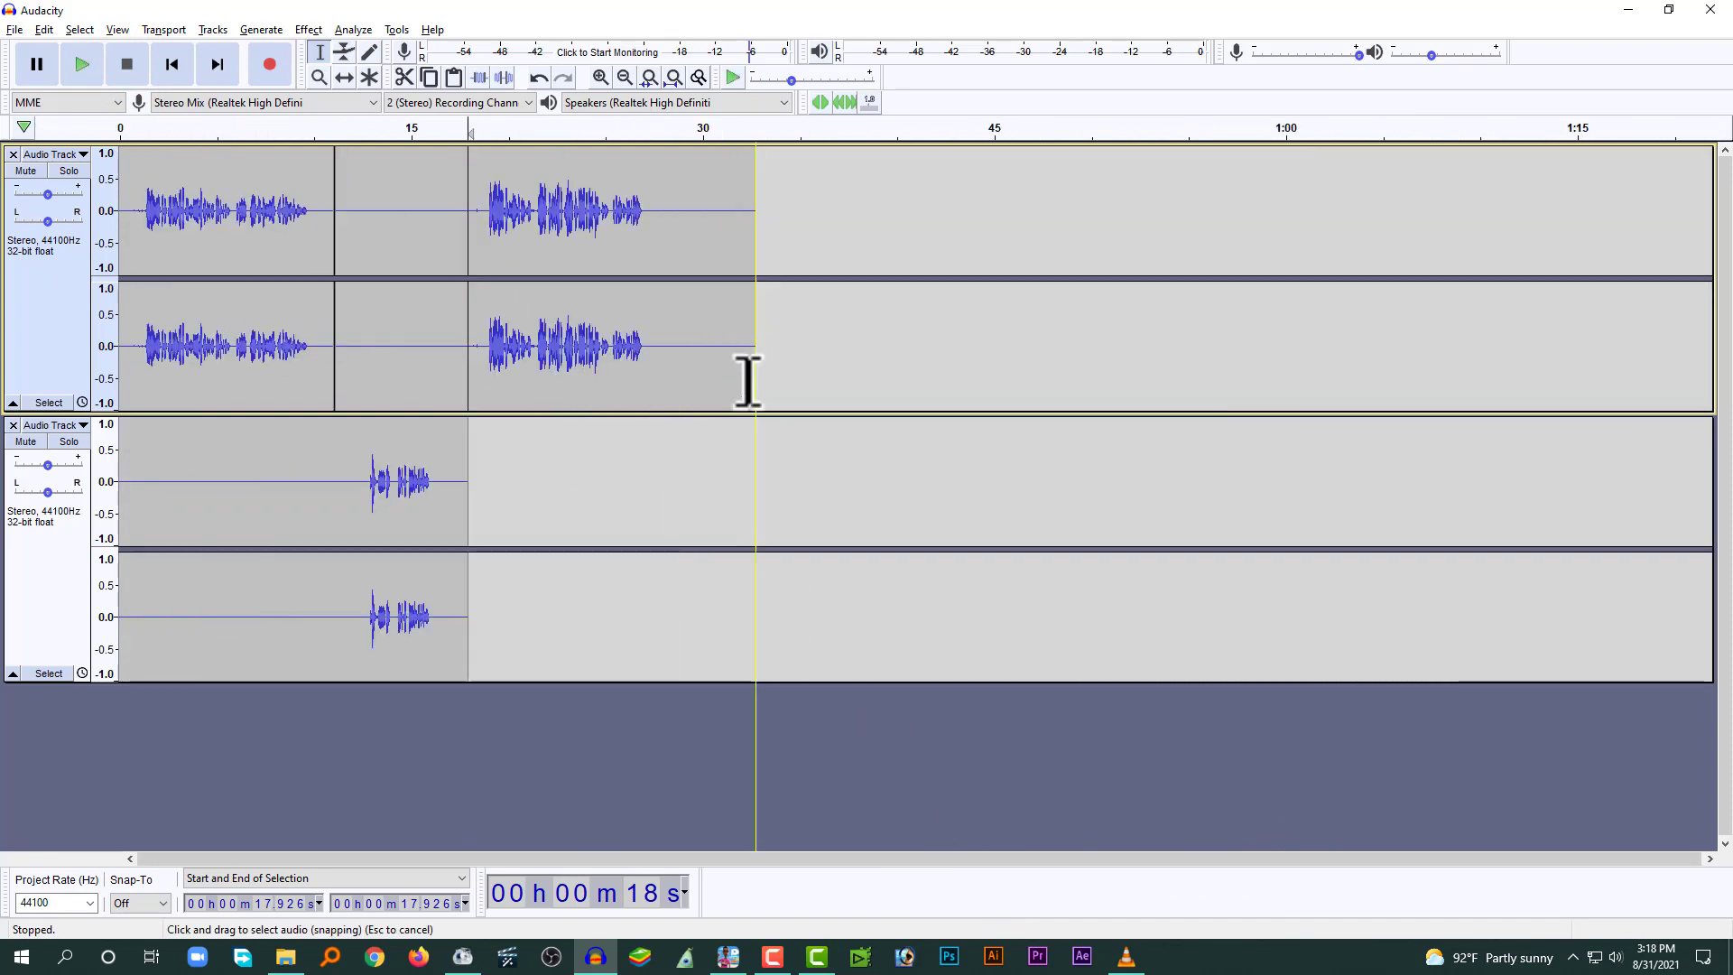
- Place the cursor in the second track at about 27 s, after the first track's last speech, and start recording
click(50, 573)
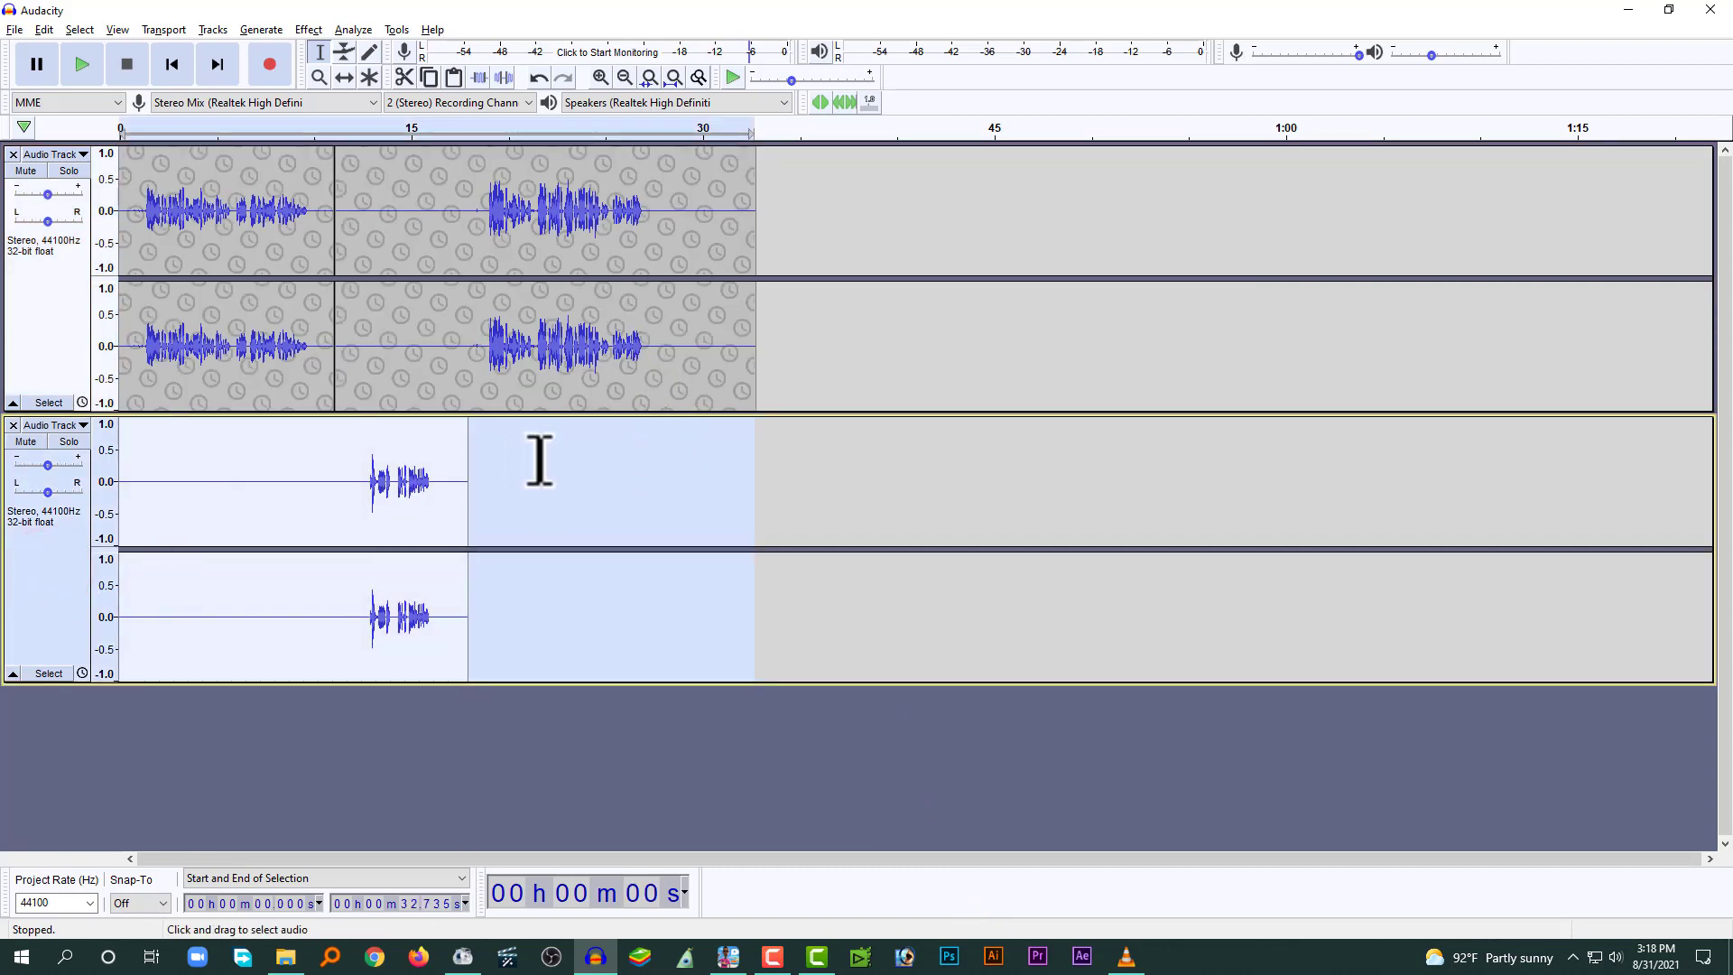
click(641, 194)
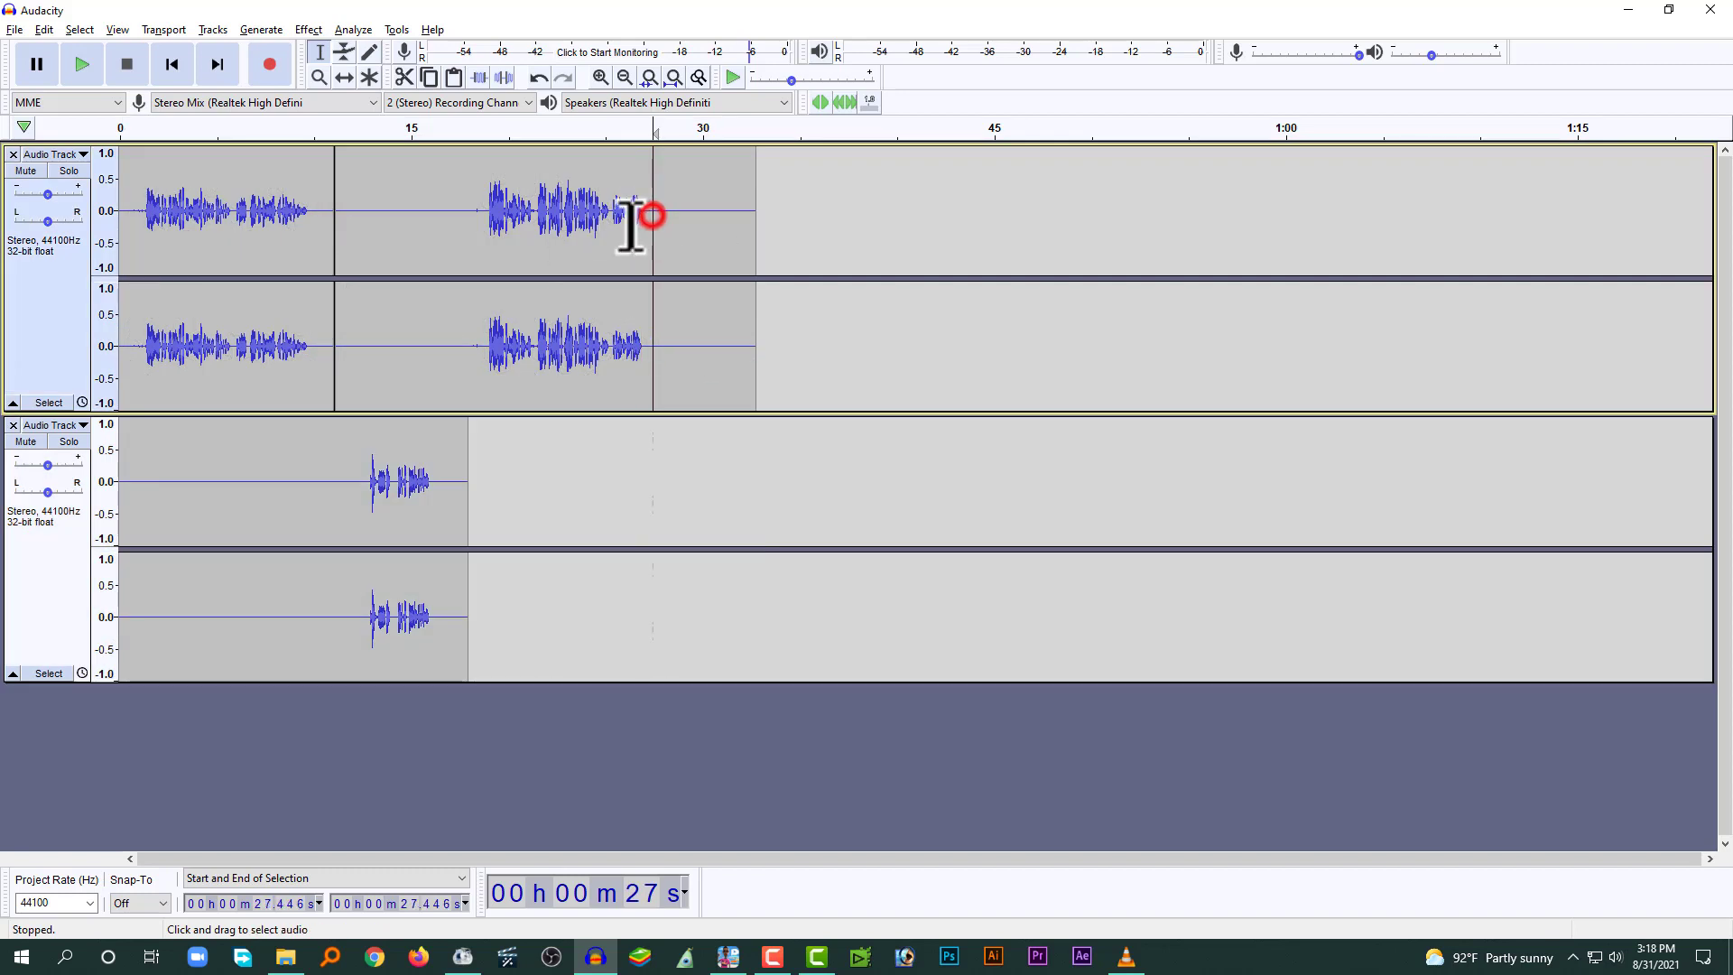
click(644, 477)
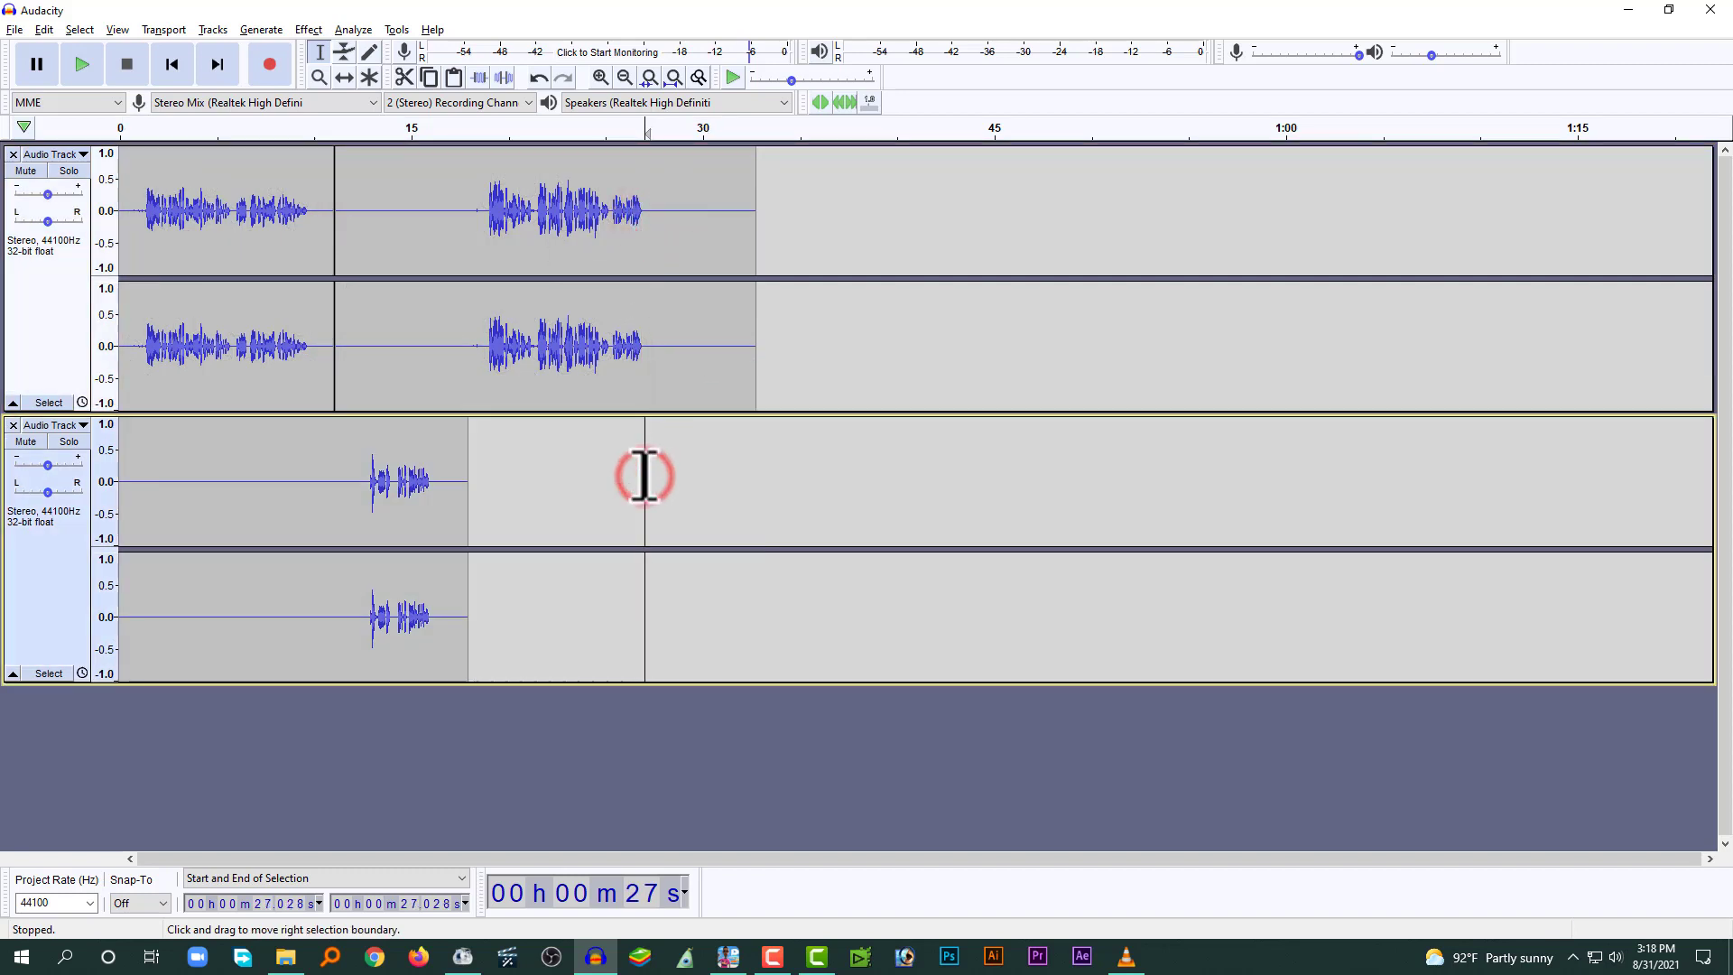
click(270, 64)
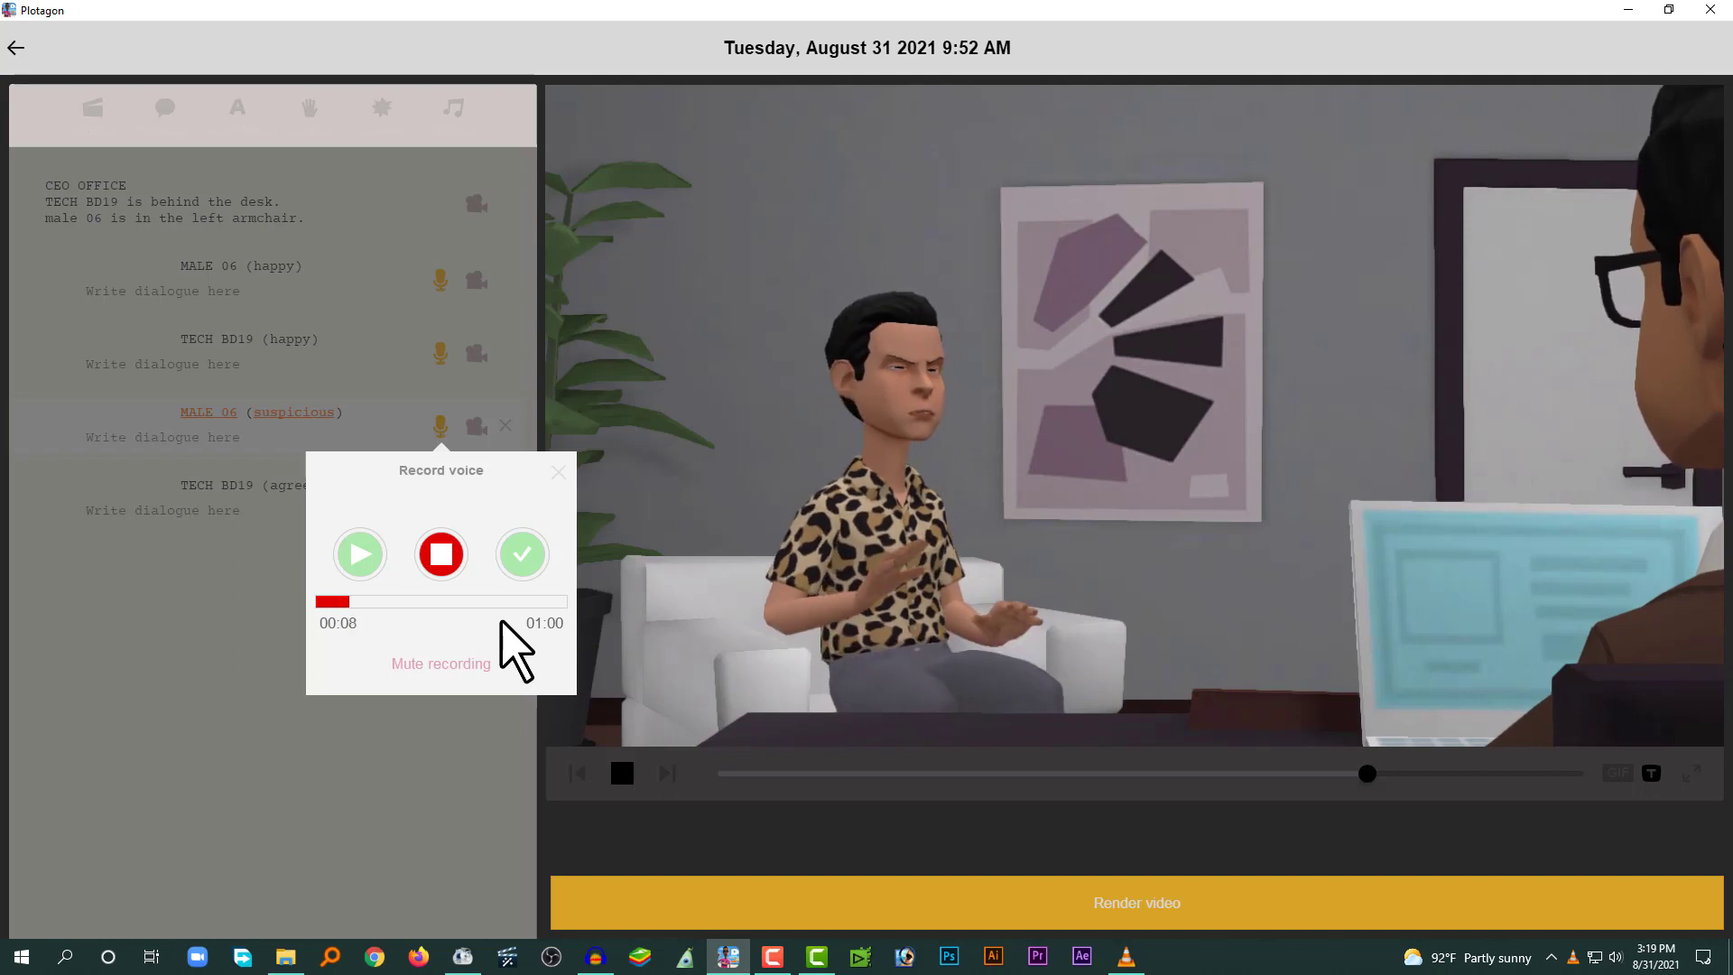
- End the voice take on the MALE 06 (suspicious) line in Plotagon, and switch to Audacity to stop its recording
click(443, 554)
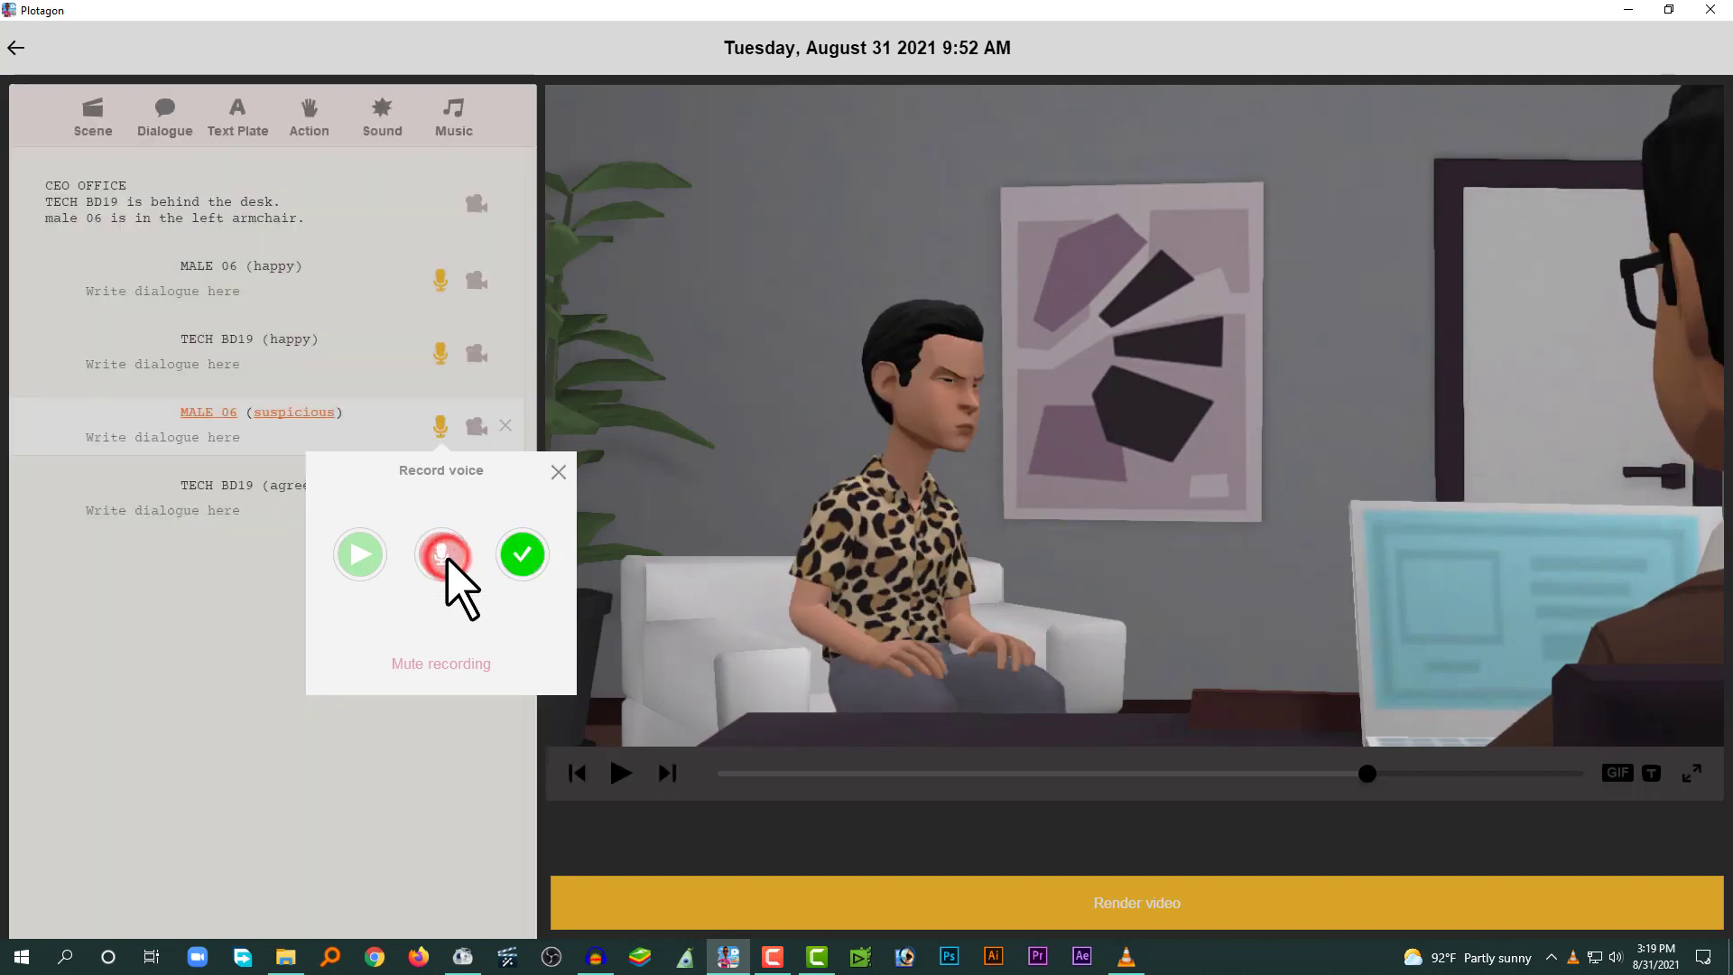
click(596, 969)
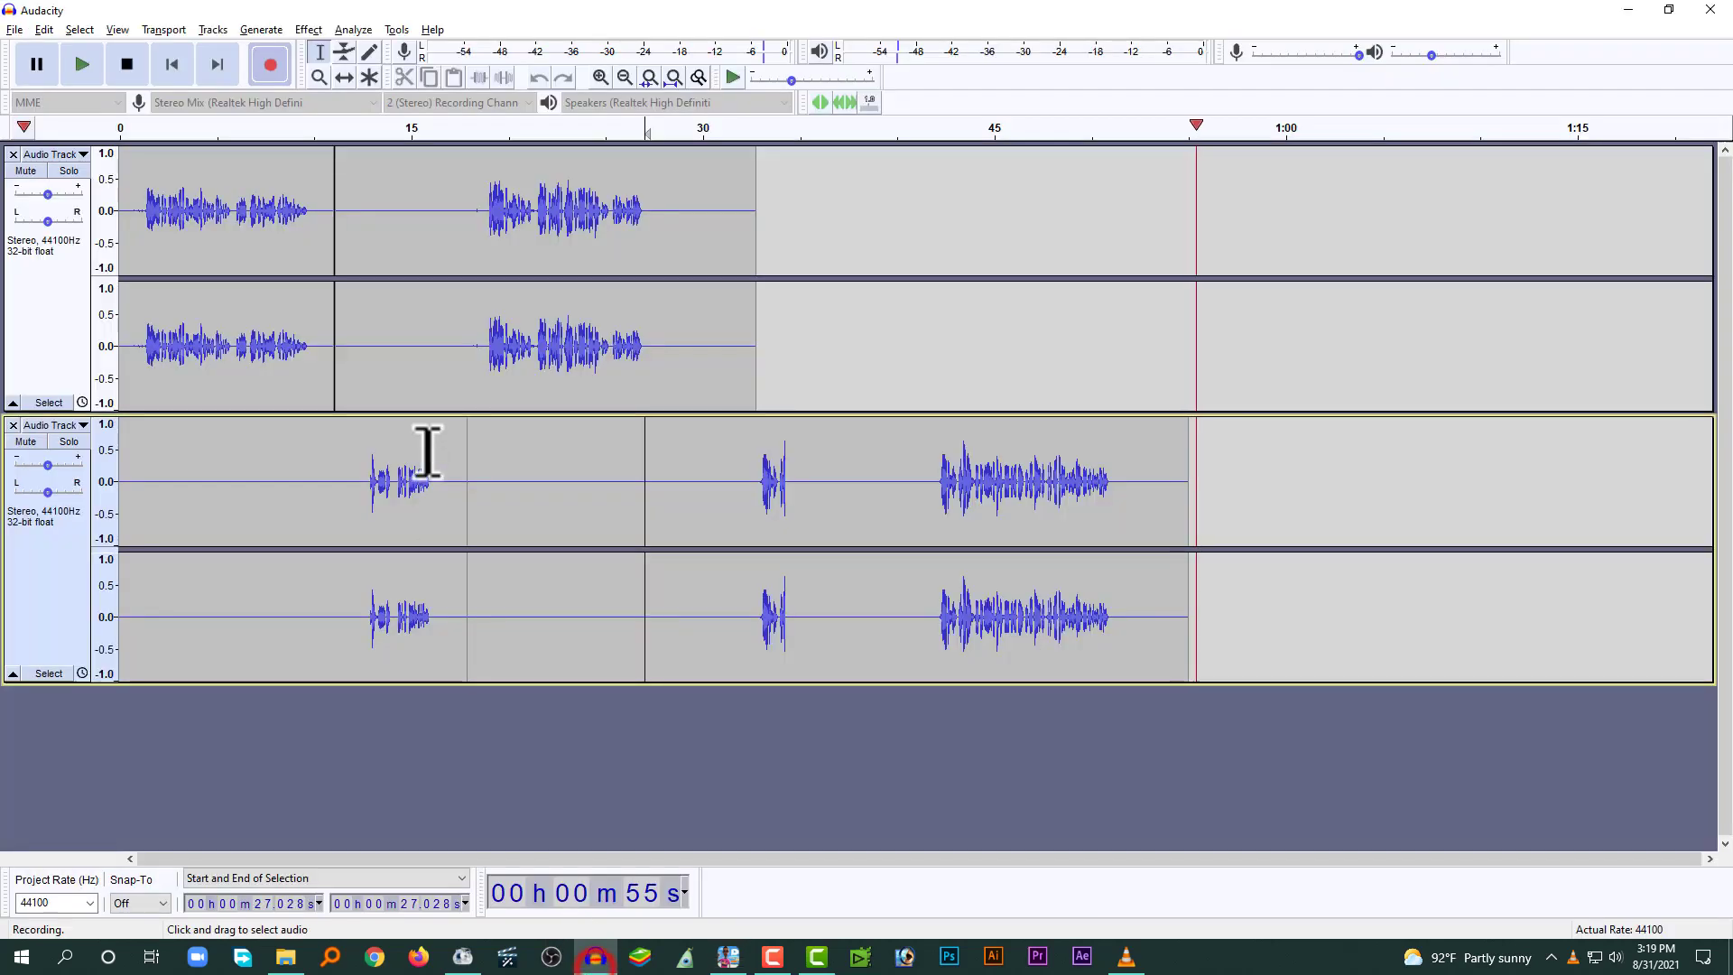
click(127, 63)
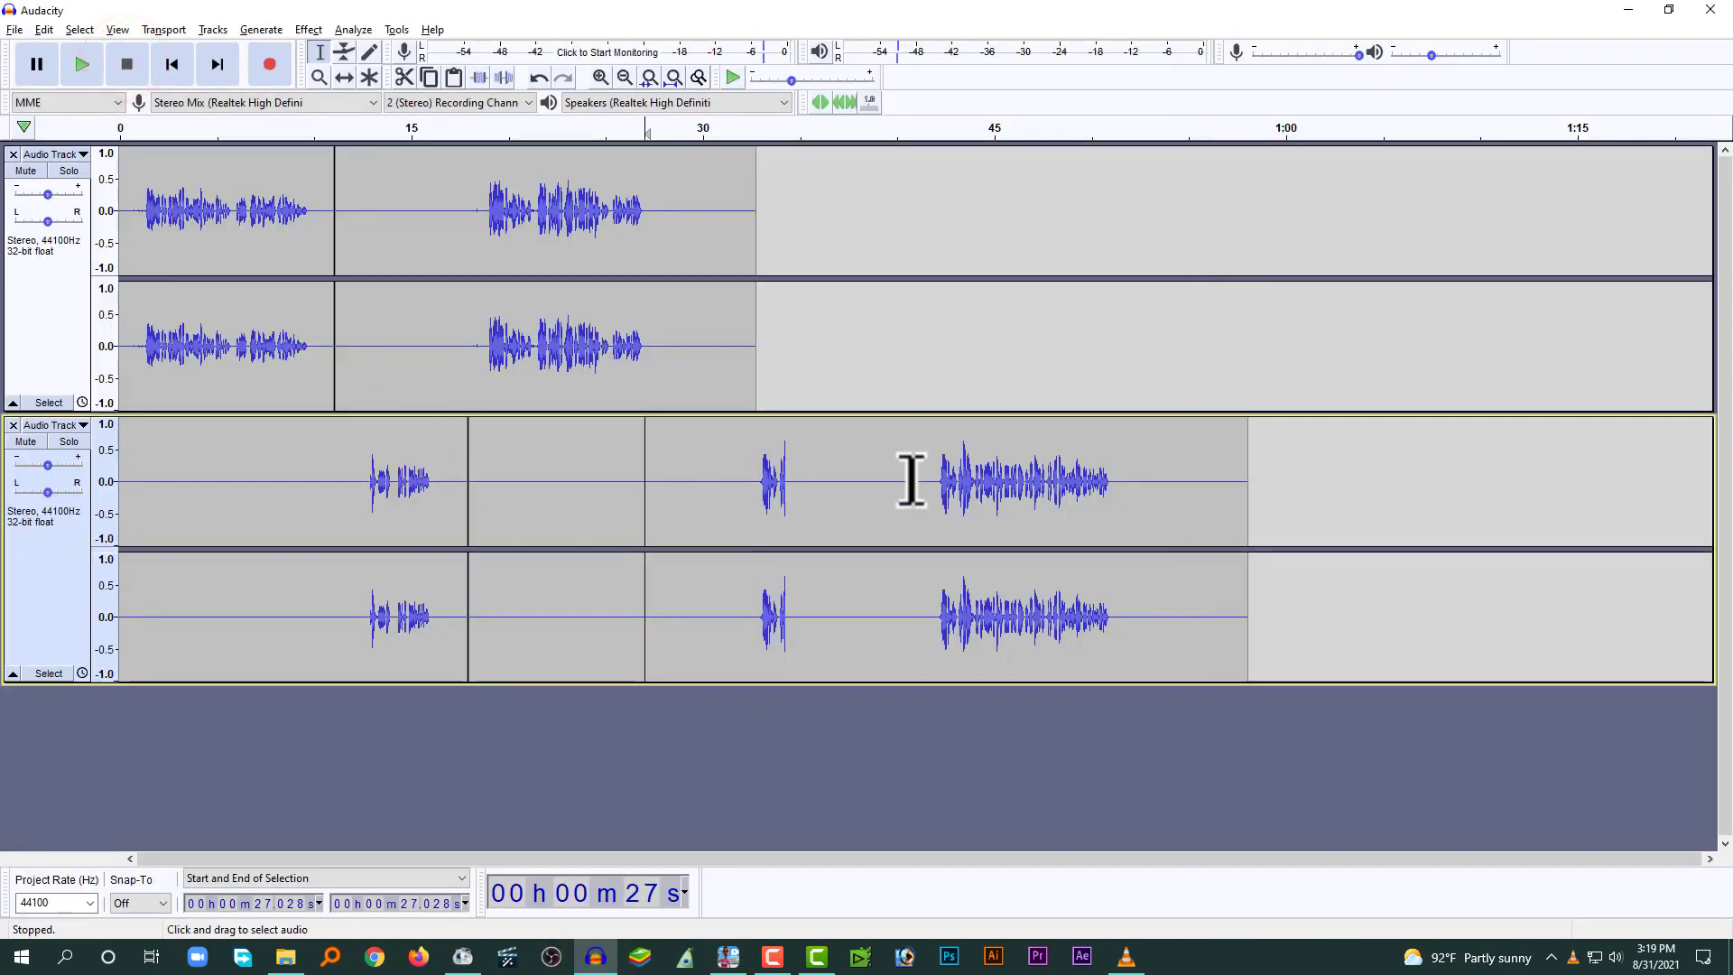
- Delete the unwanted section from about 28.7 s to just before the second track's last spoken take
drag(921, 485, 677, 491)
key(Delete)
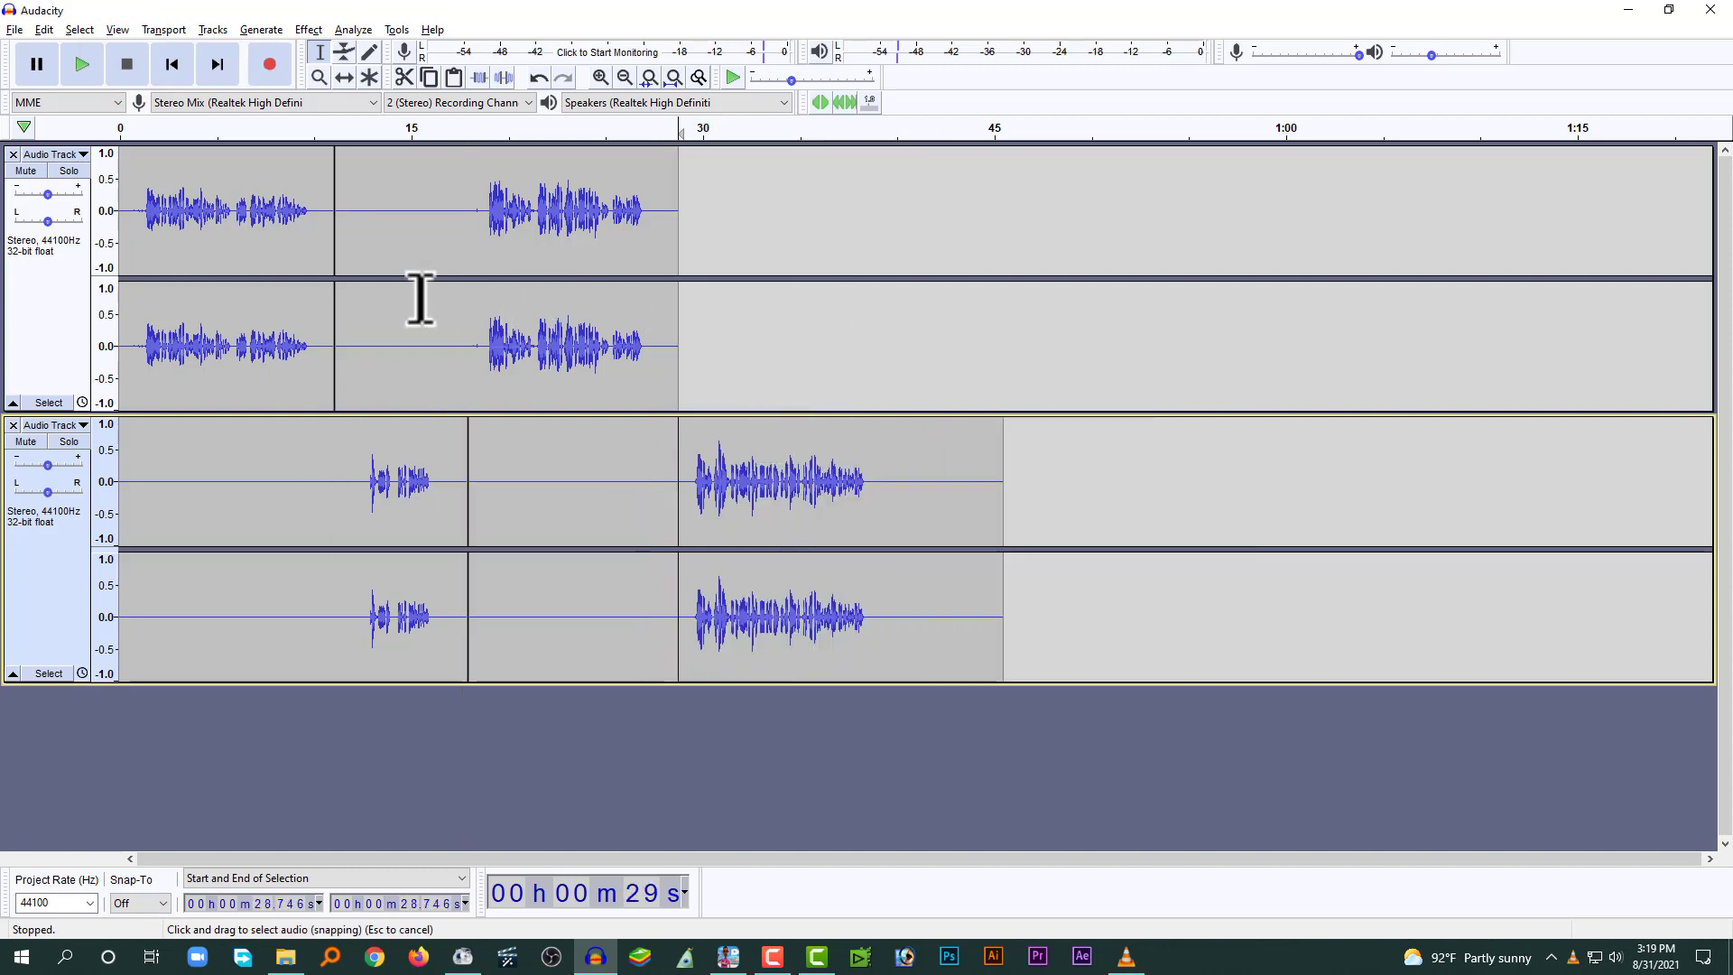
- Select Audacity's first track, and switch to Plotagon to accept the voice recording for the MALE 06 (suspicious) line
click(40, 306)
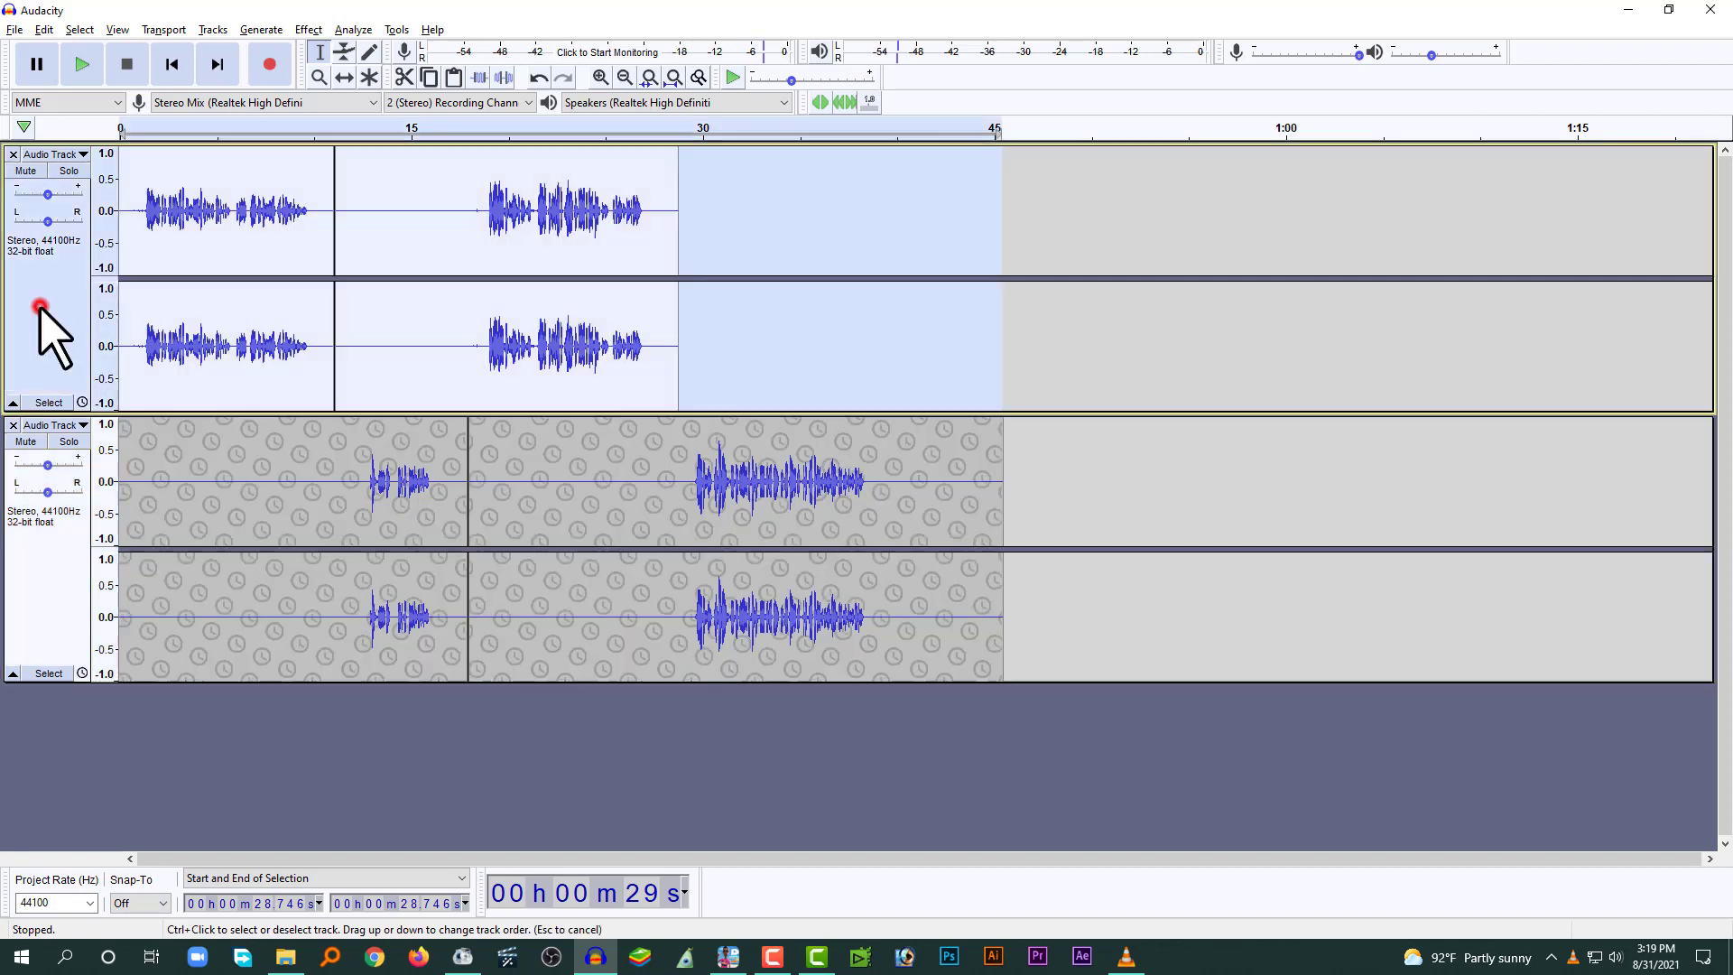
key(alt+Tab)
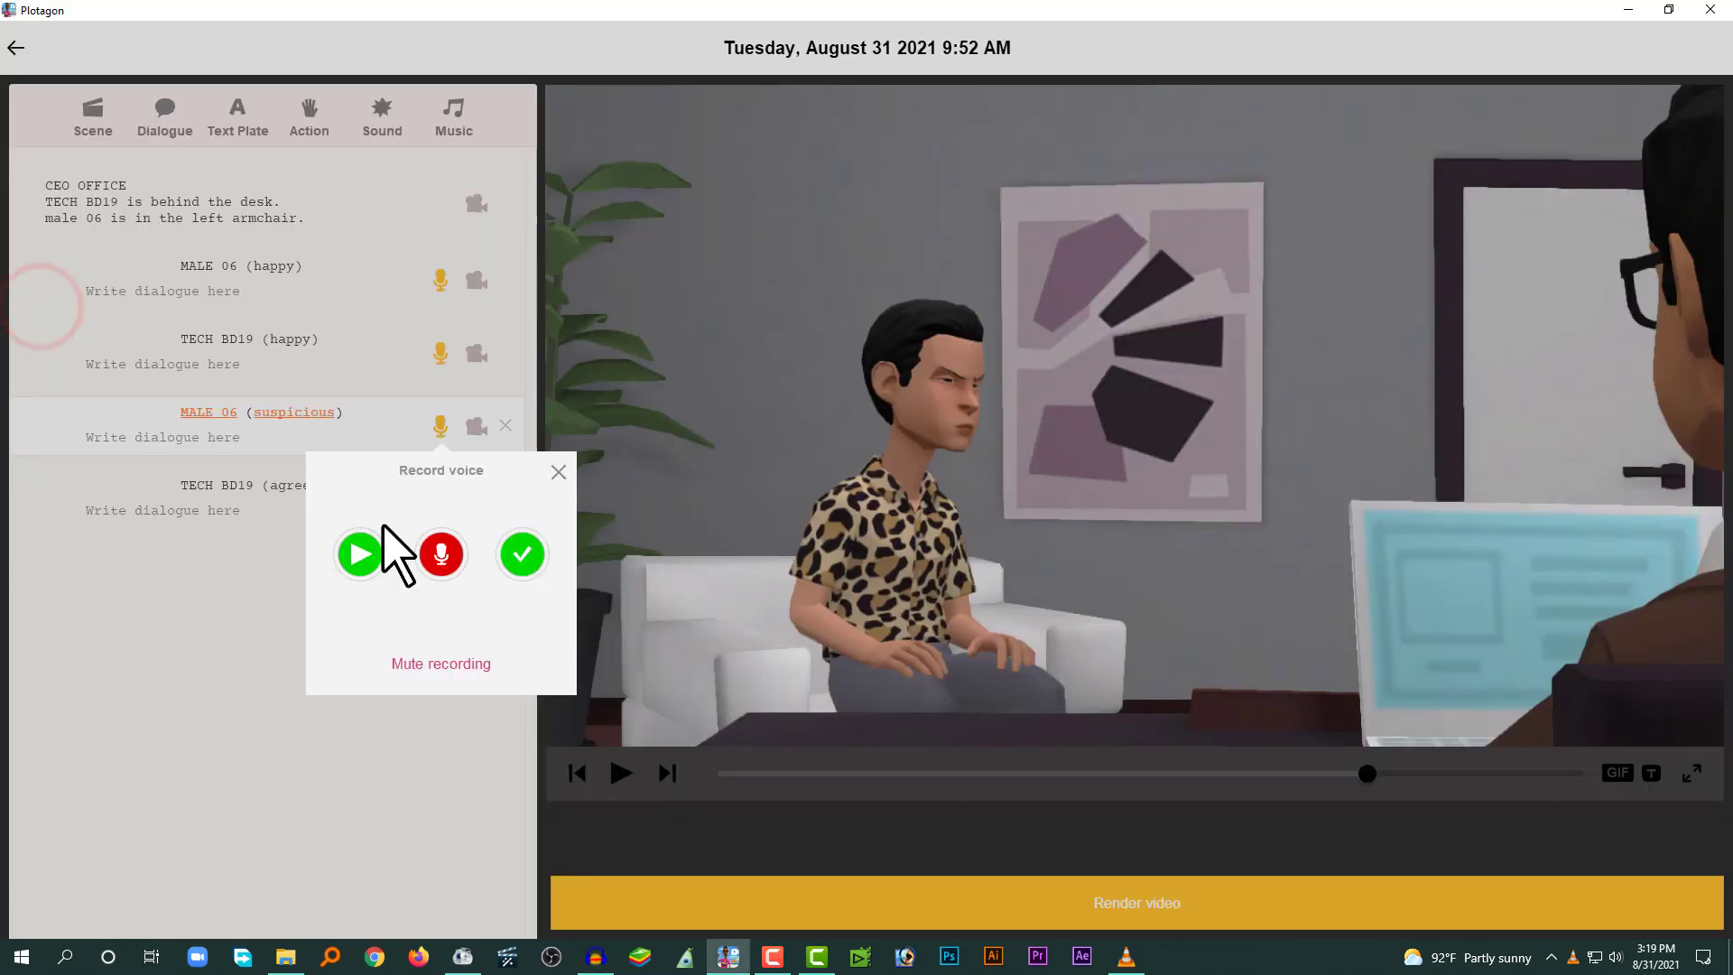
click(520, 554)
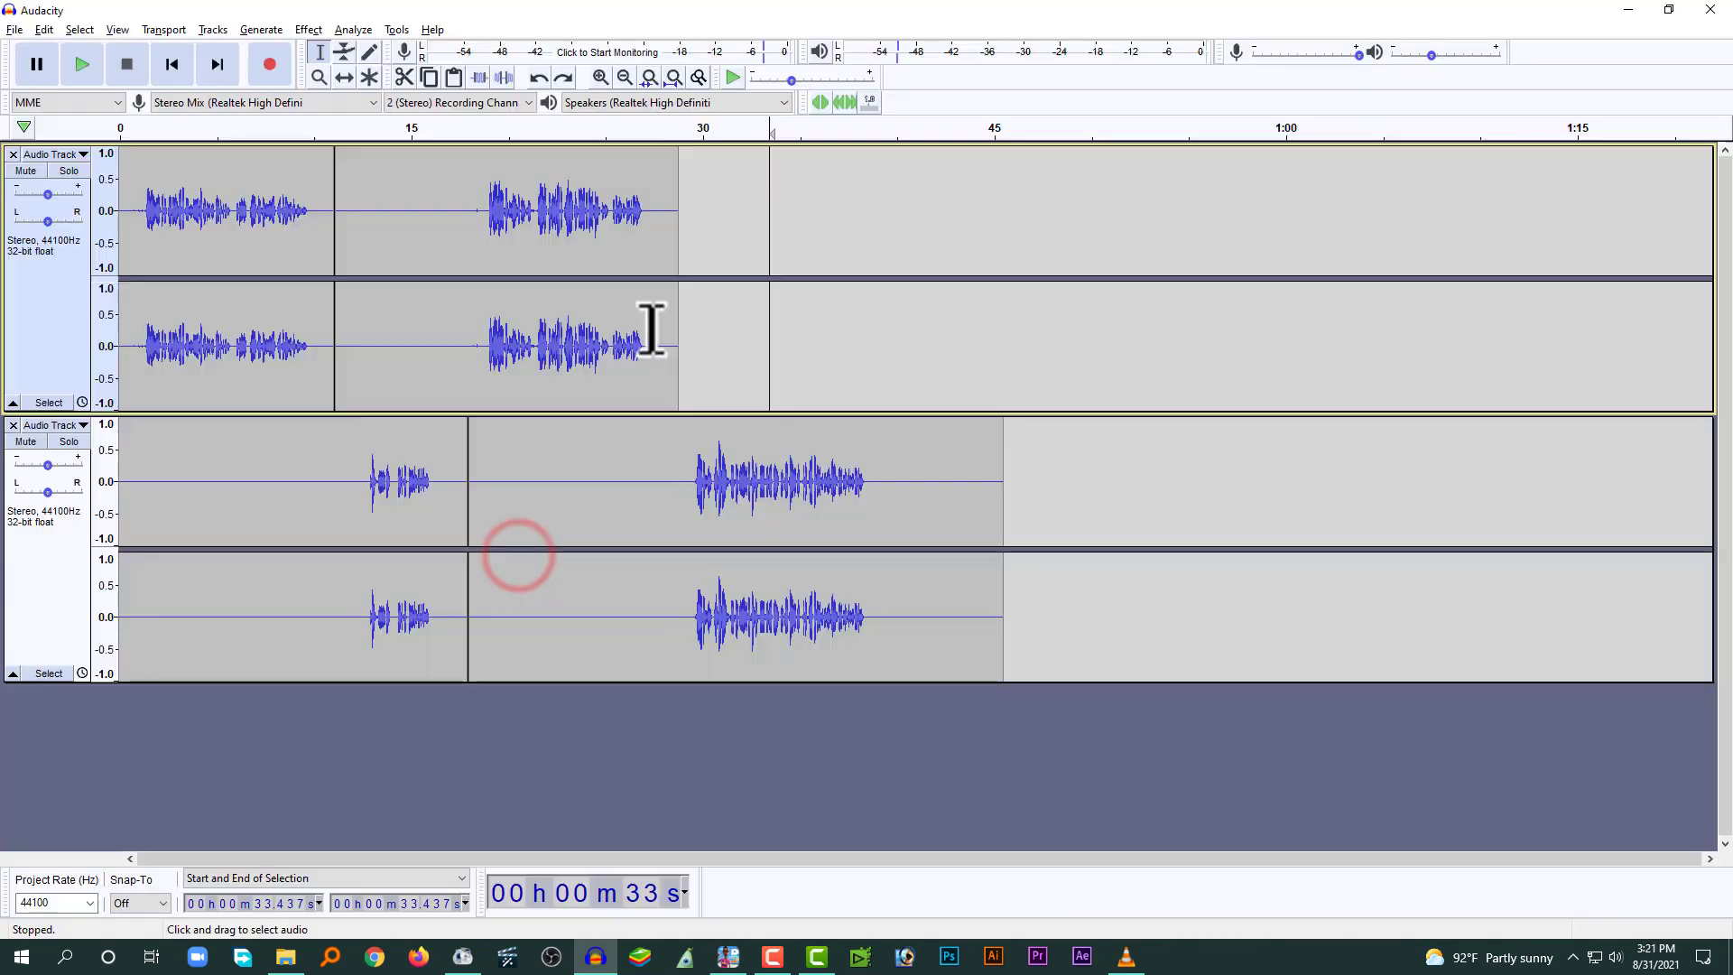
- Review in Audacity how each character's spoken takes are separated between the first and second tracks
click(42, 305)
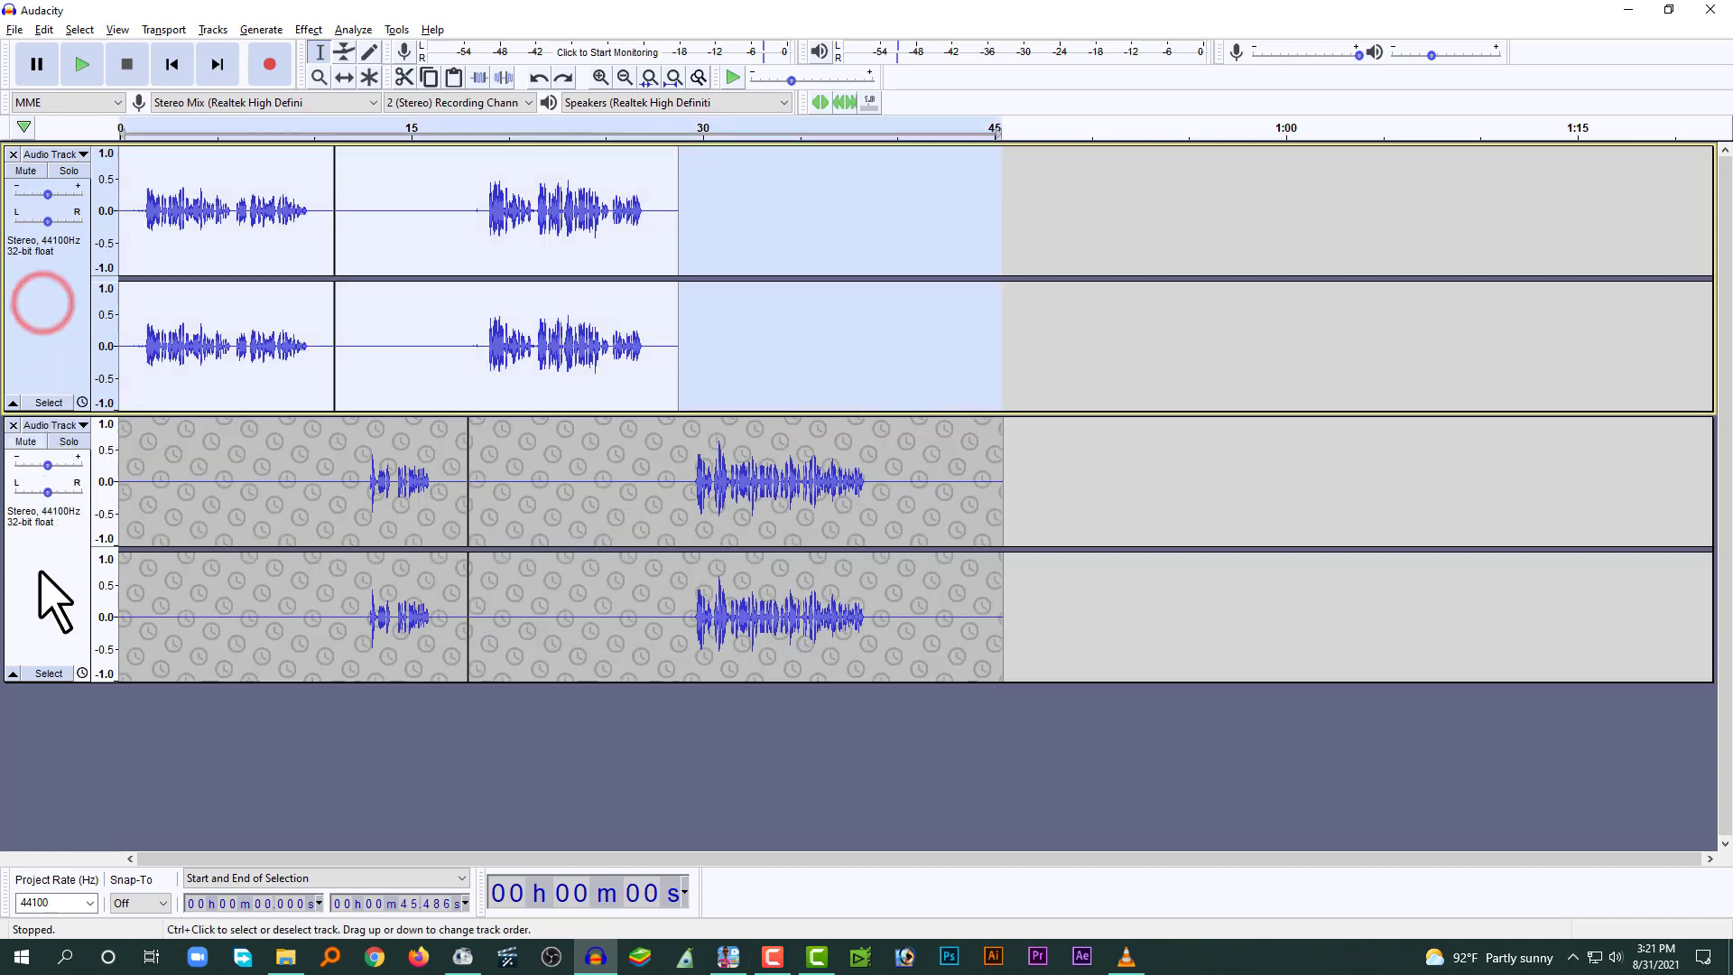
click(40, 570)
click(46, 328)
click(50, 577)
click(52, 303)
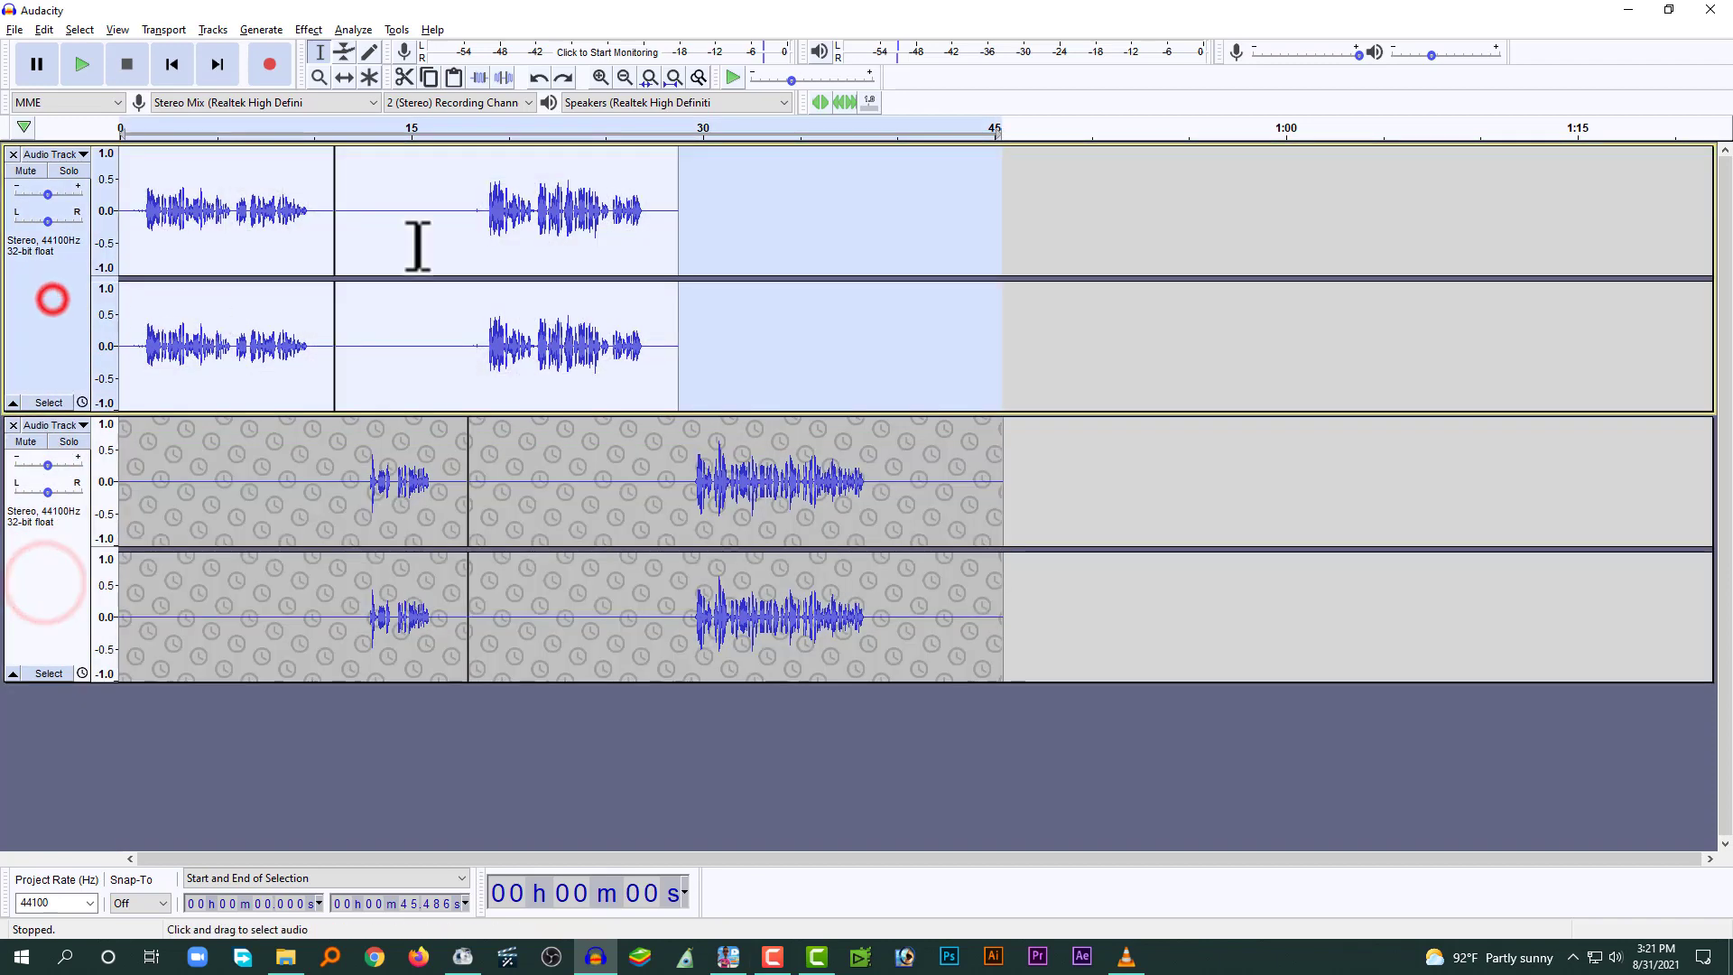
drag(136, 208, 691, 250)
click(290, 282)
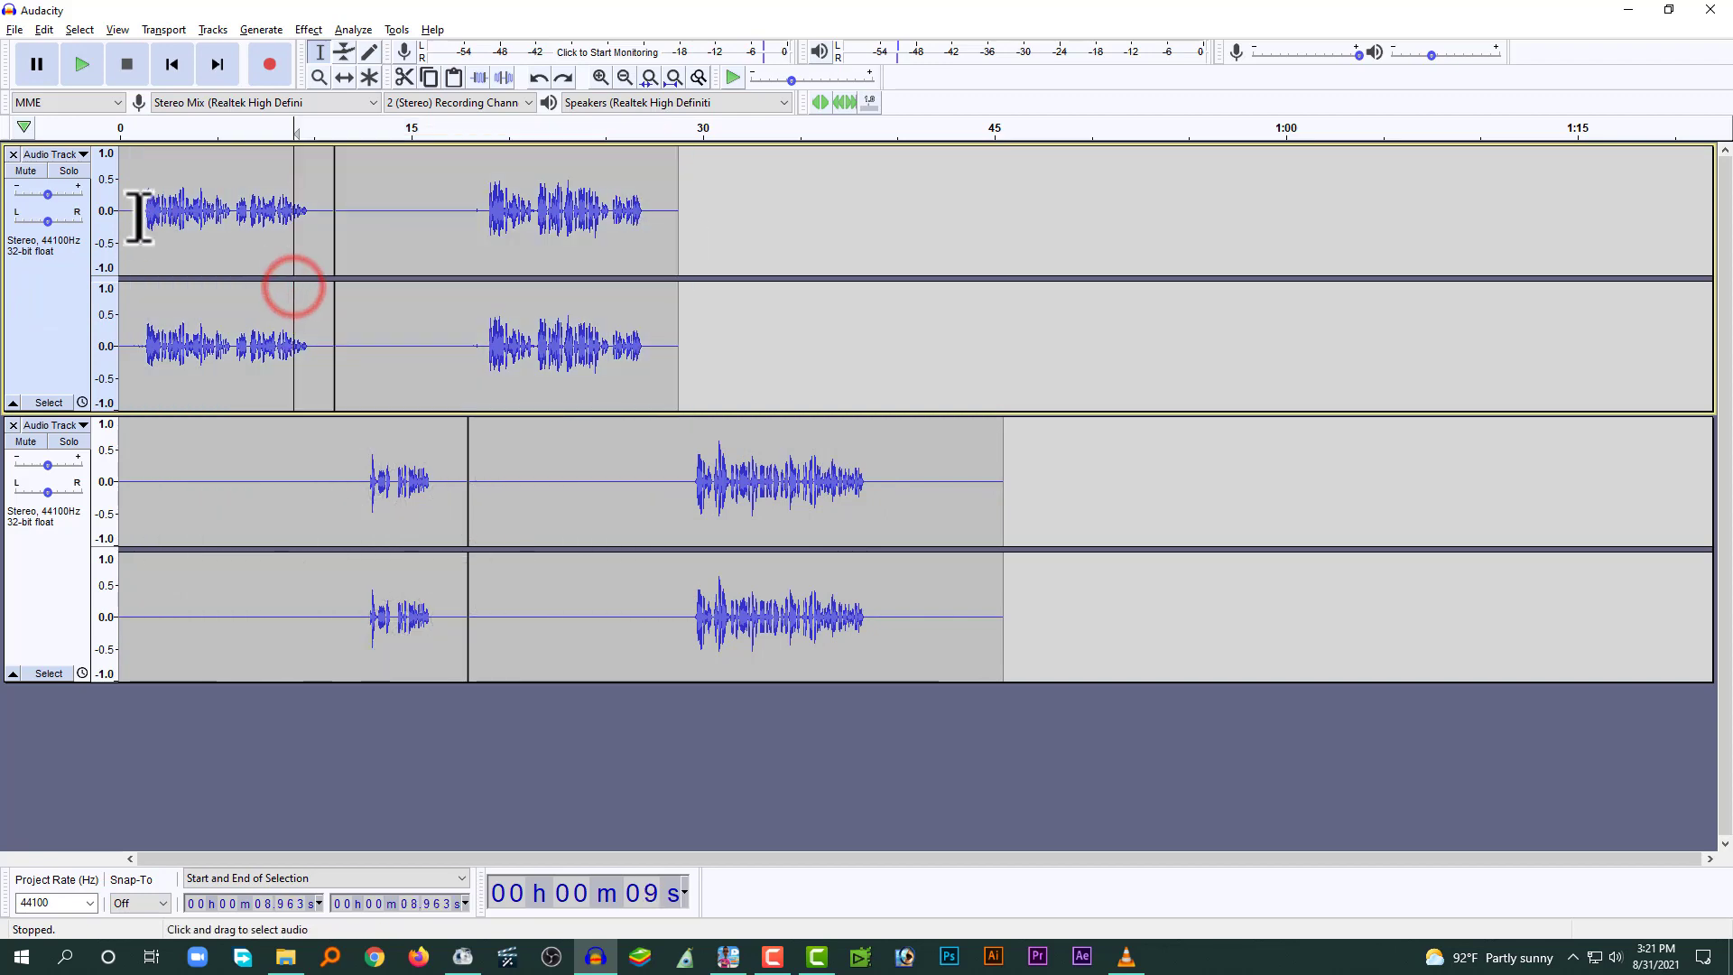
drag(139, 213, 356, 230)
drag(470, 217, 595, 216)
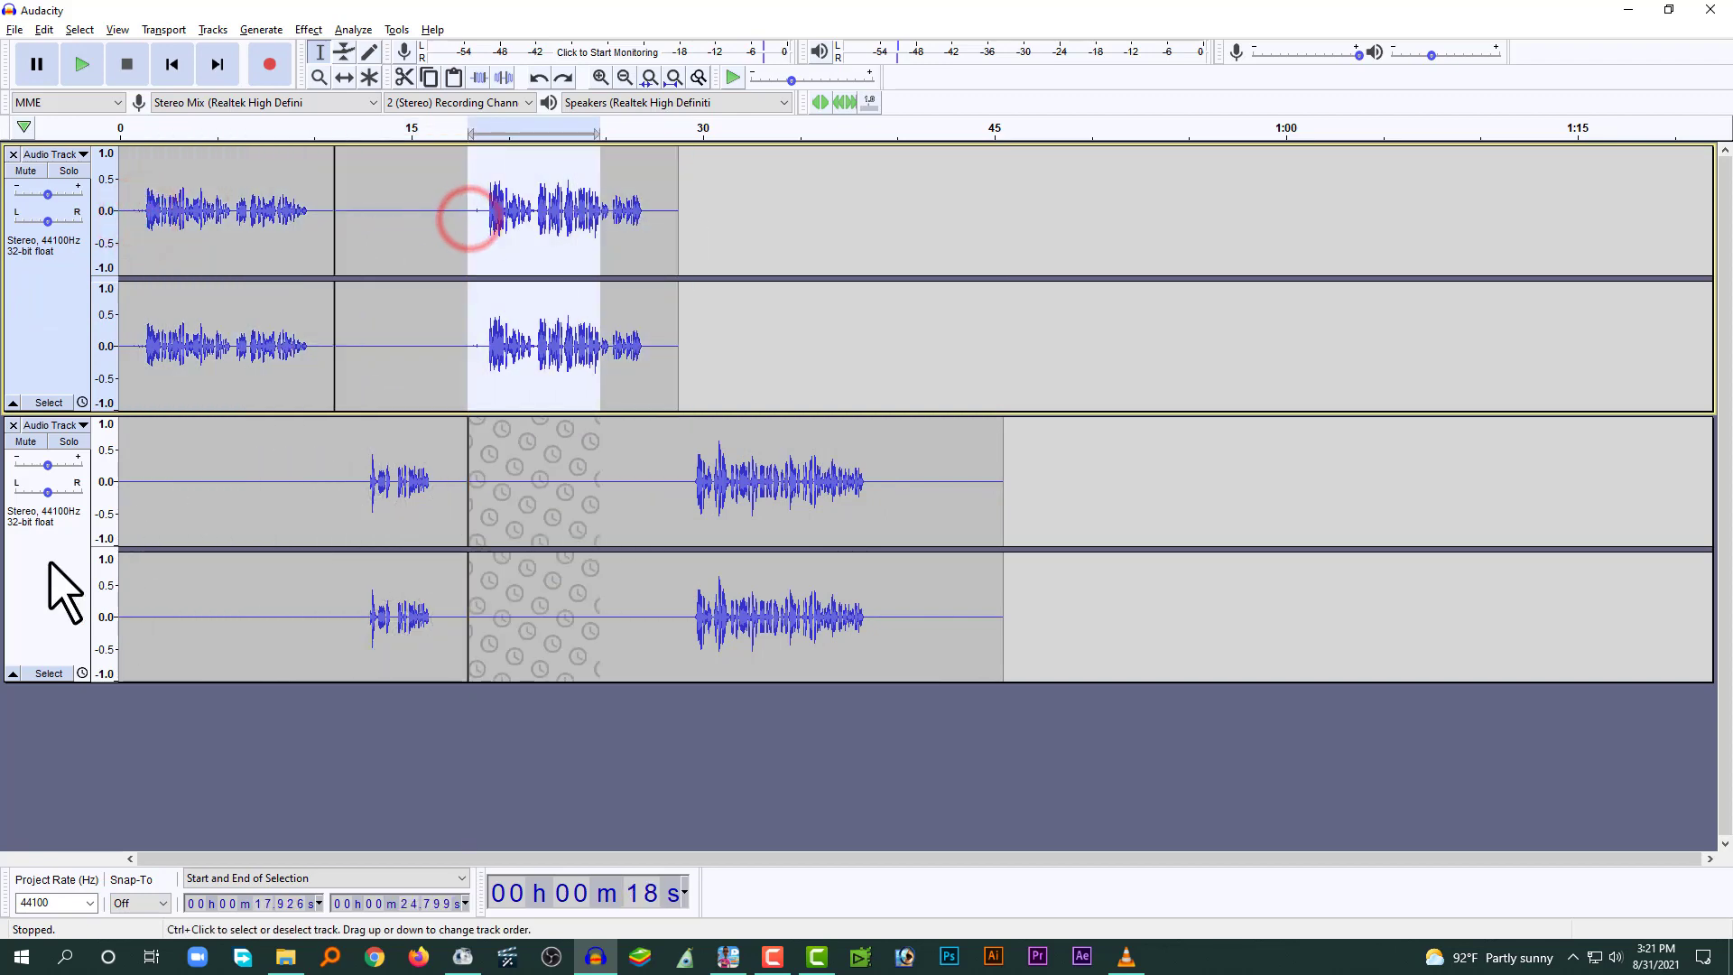
click(43, 565)
click(365, 494)
drag(700, 495, 932, 549)
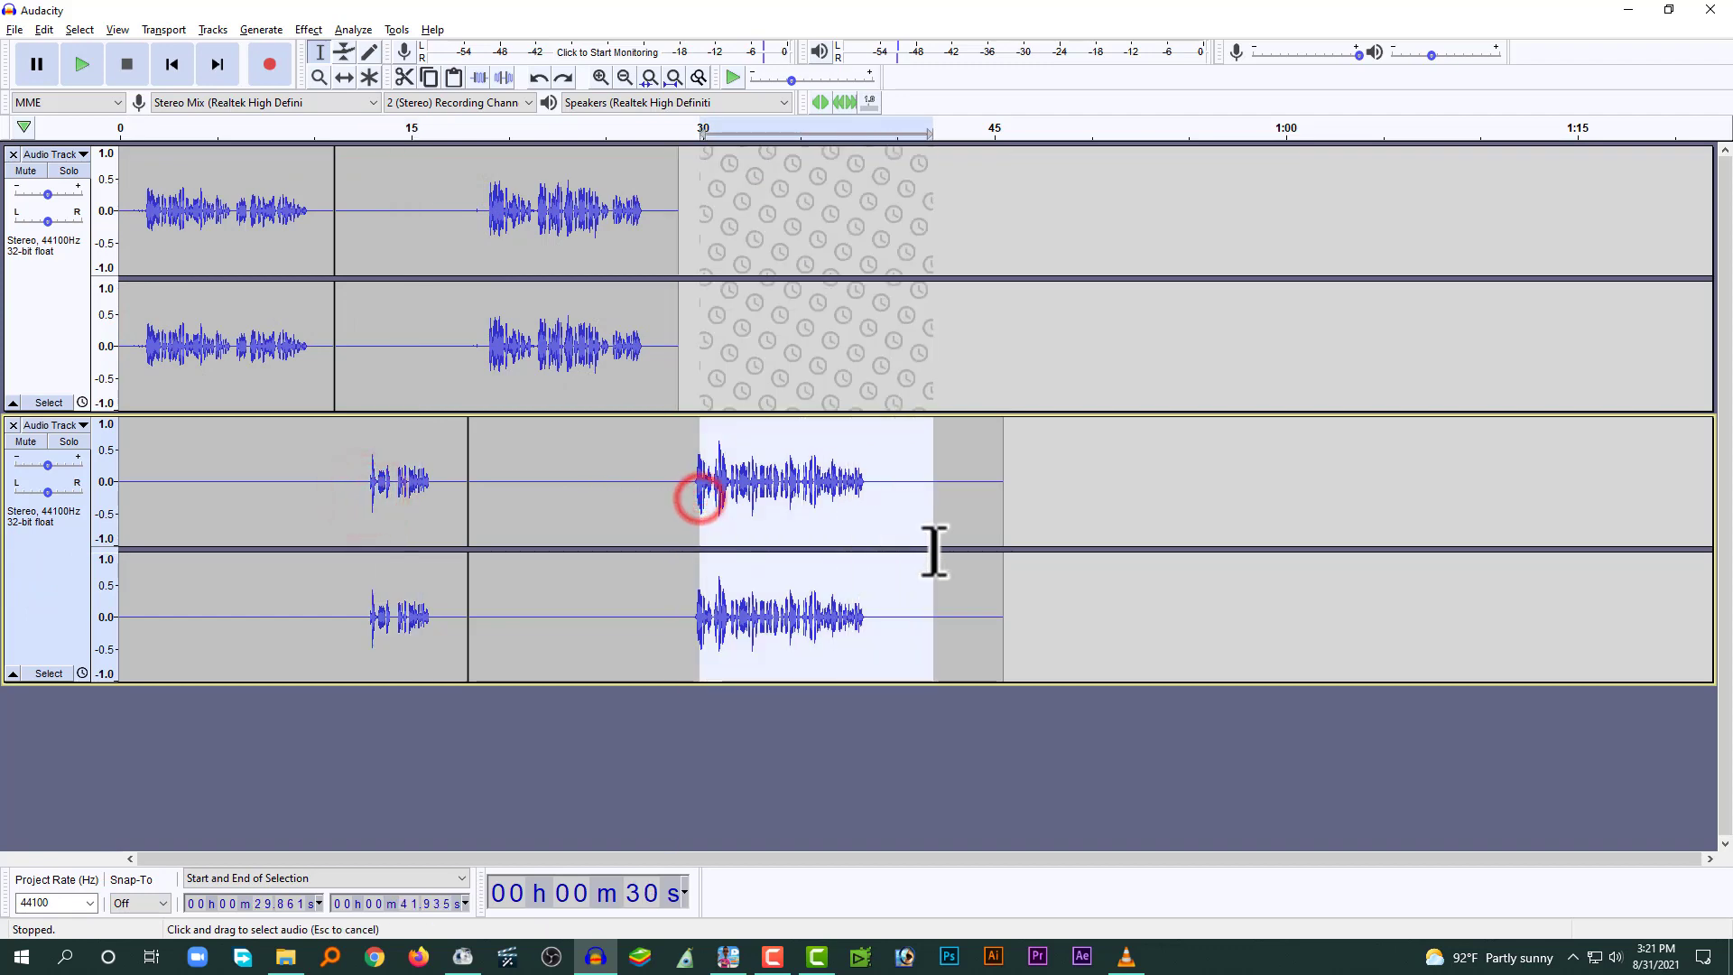
- Switch to Plotagon and look through the shots of the four recorded dialogue lines in order
click(729, 956)
click(257, 271)
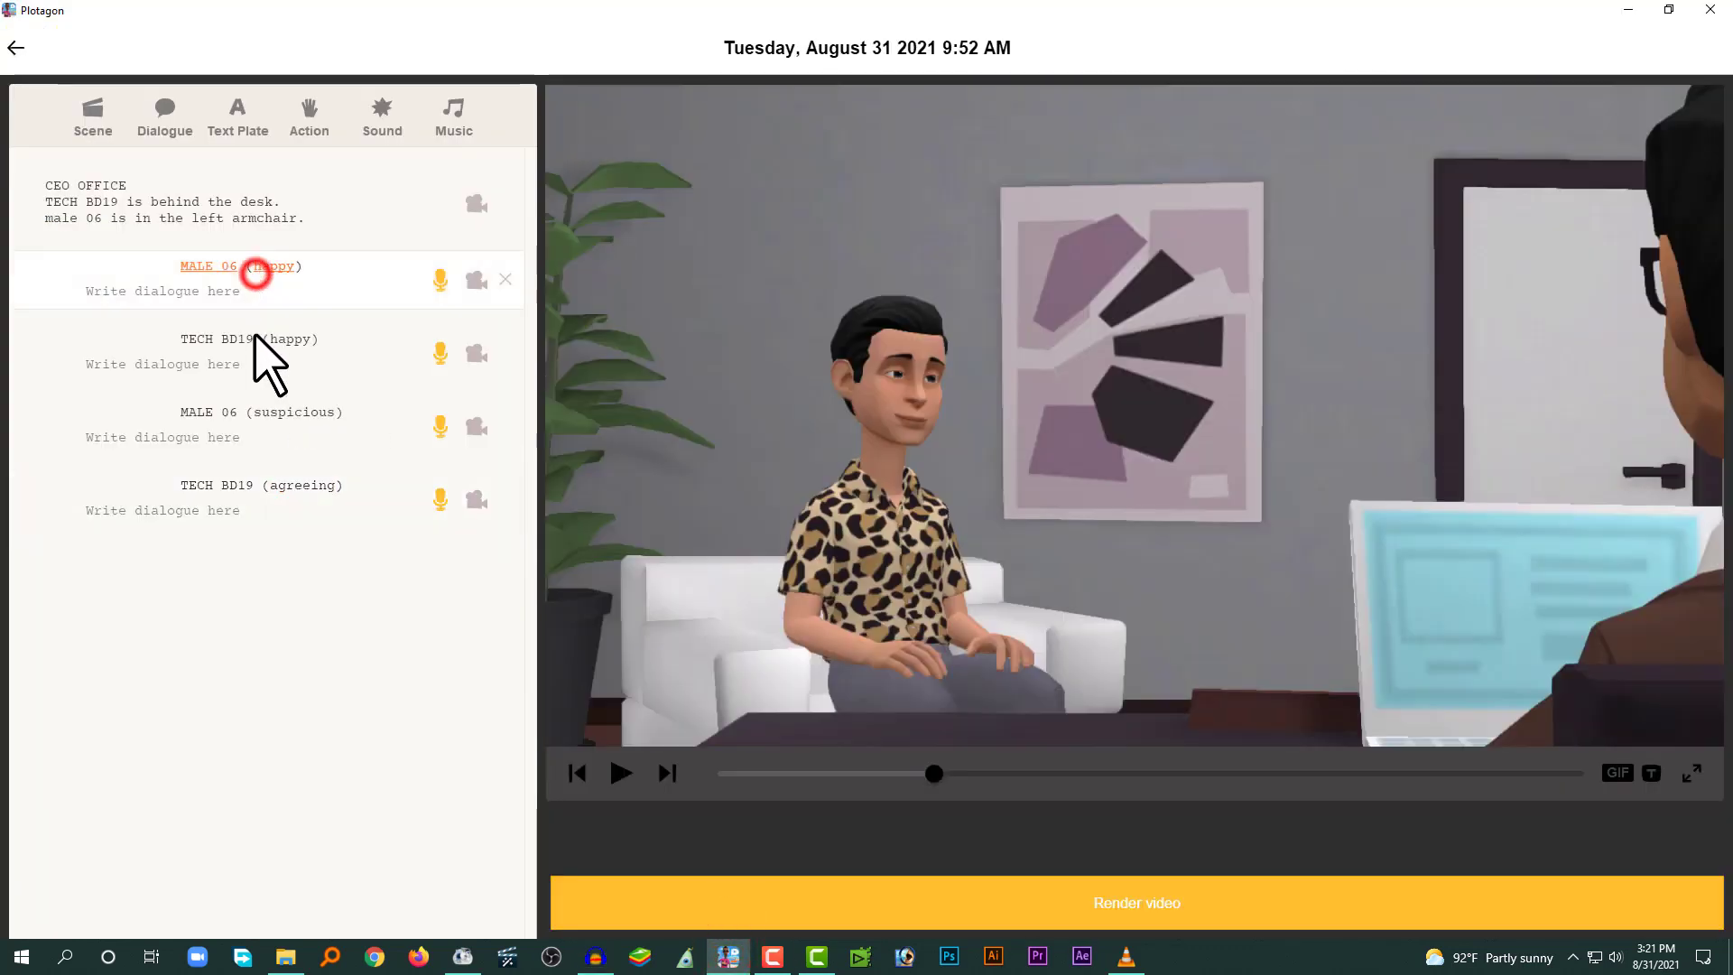
click(257, 339)
click(265, 420)
click(264, 484)
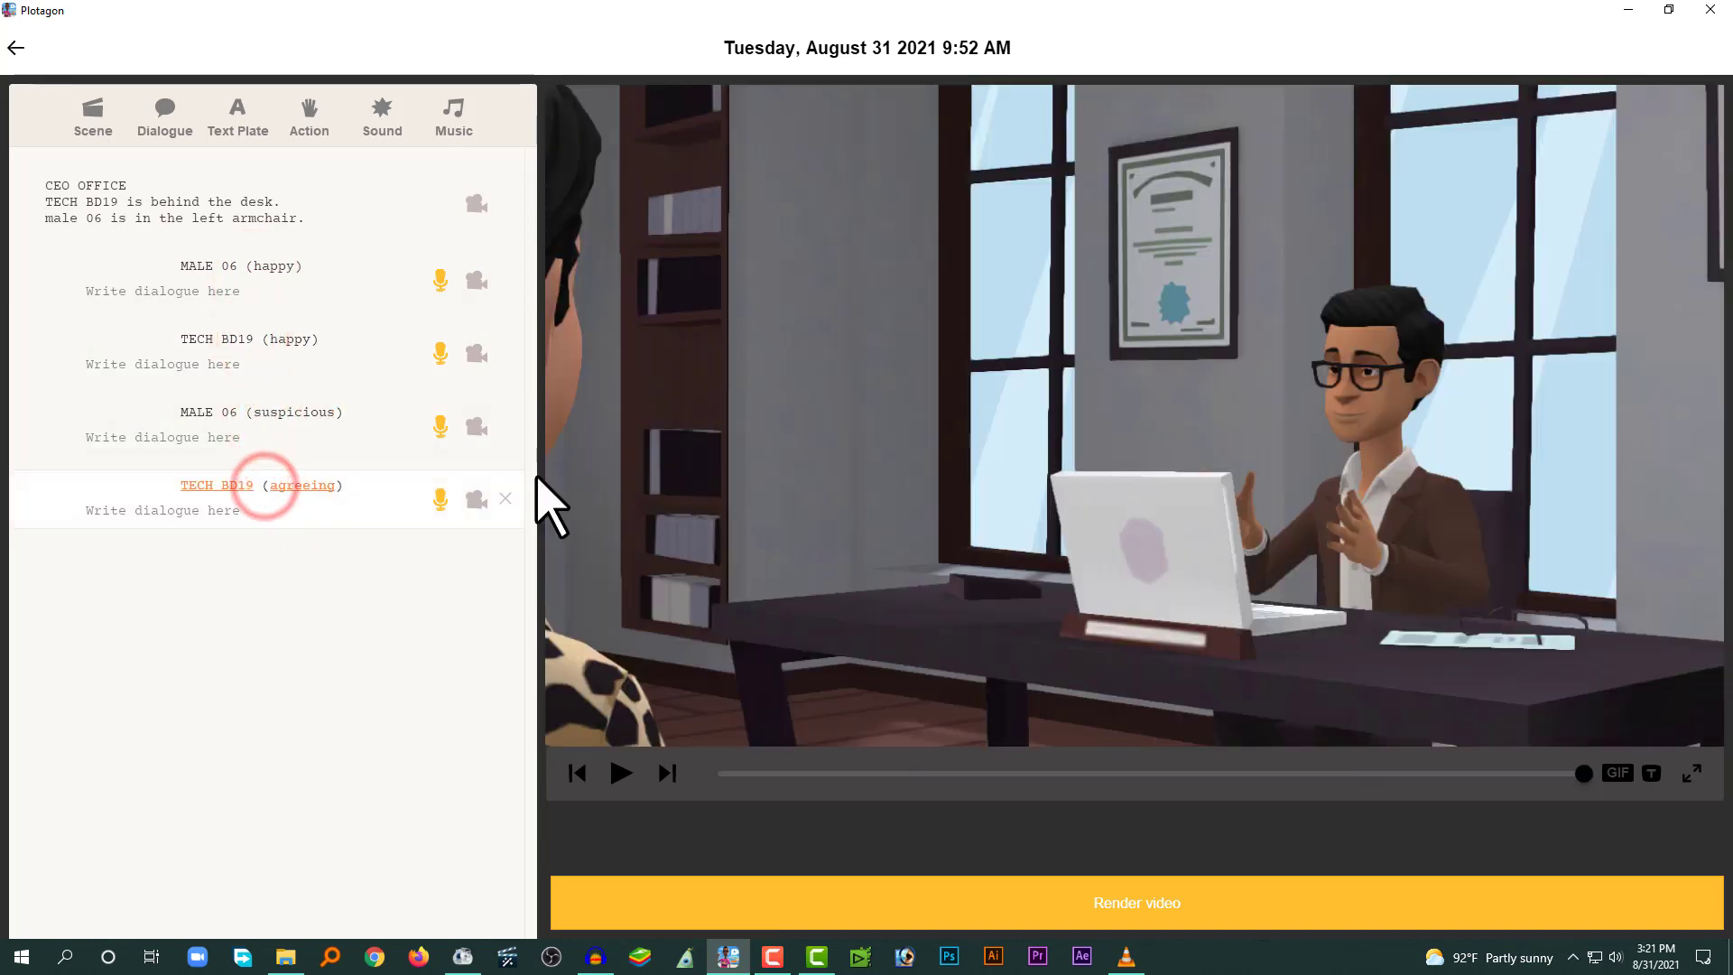
click(222, 216)
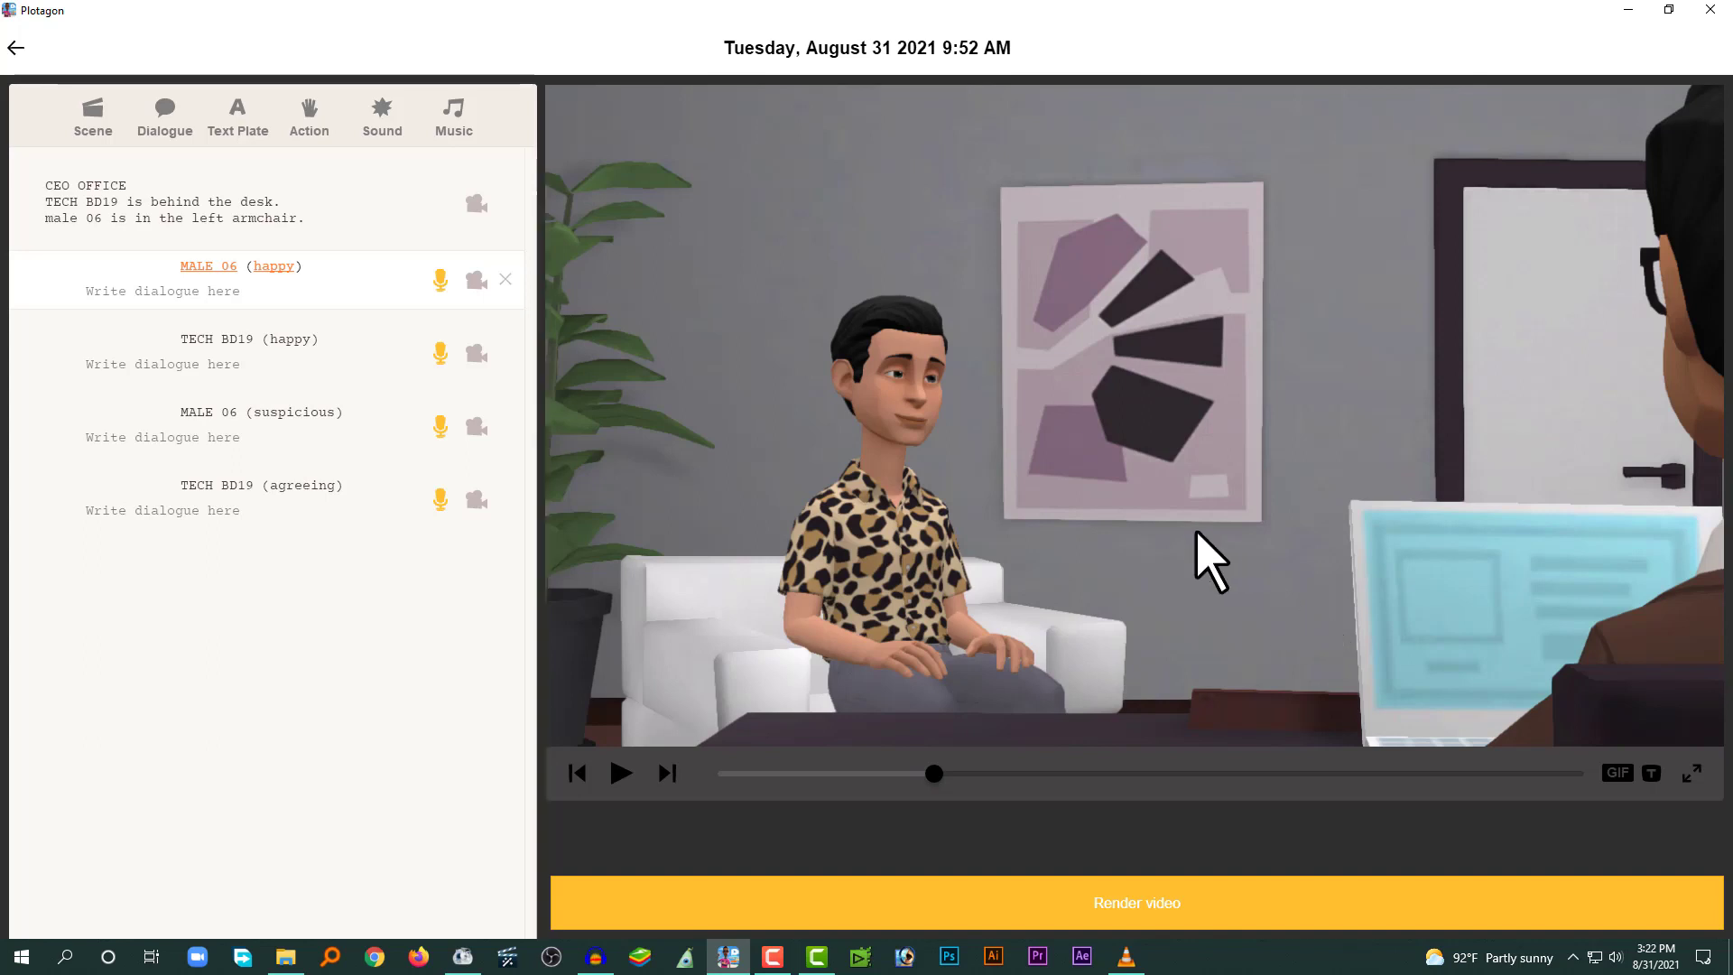
- Enlarge the scene preview at the MALE 06 (happy) line, and switch to FormatFactory to open its Screen Record tool
click(110, 278)
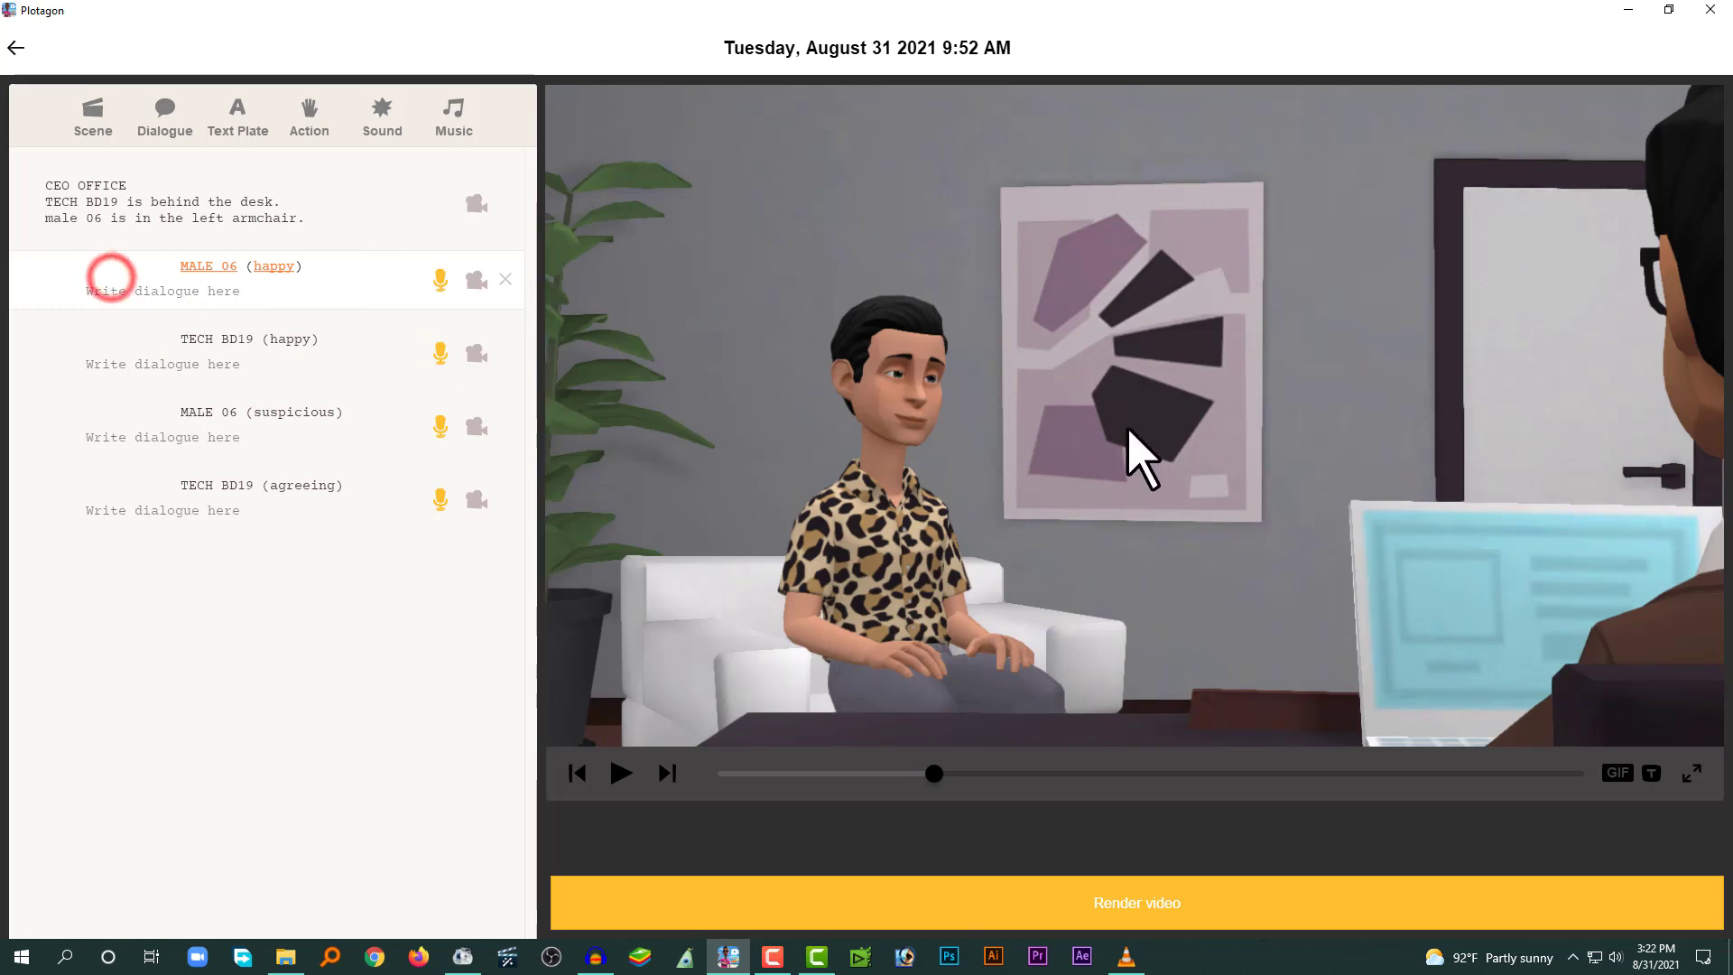
click(1693, 775)
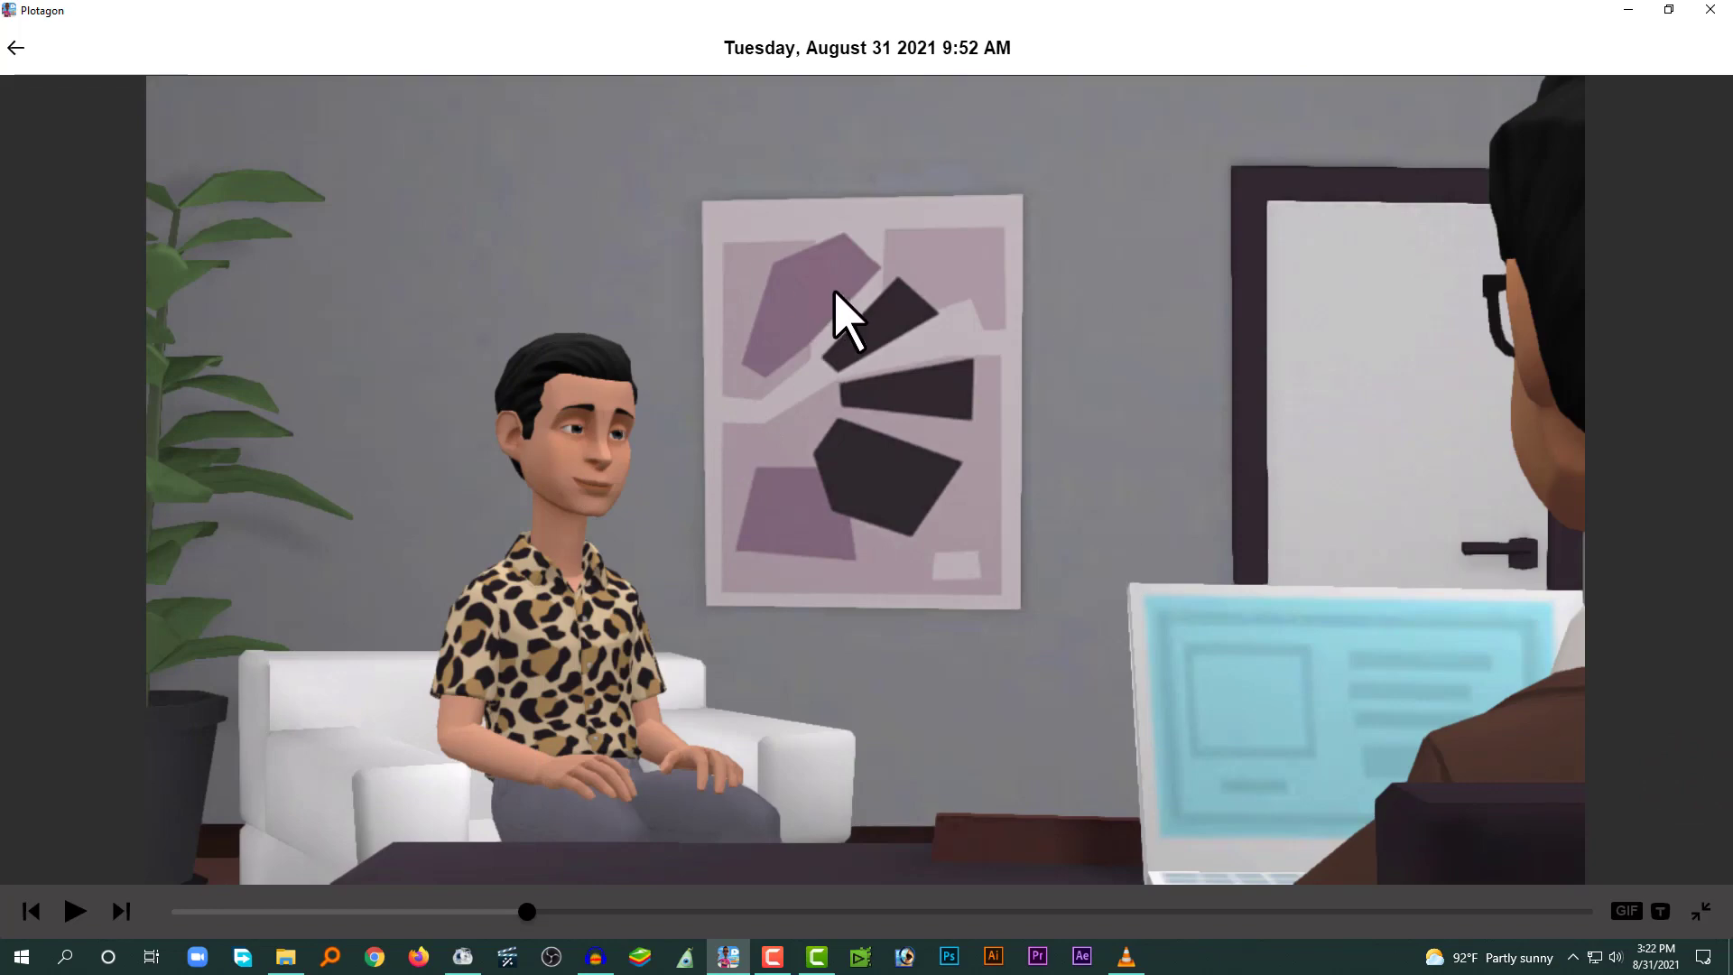
click(462, 956)
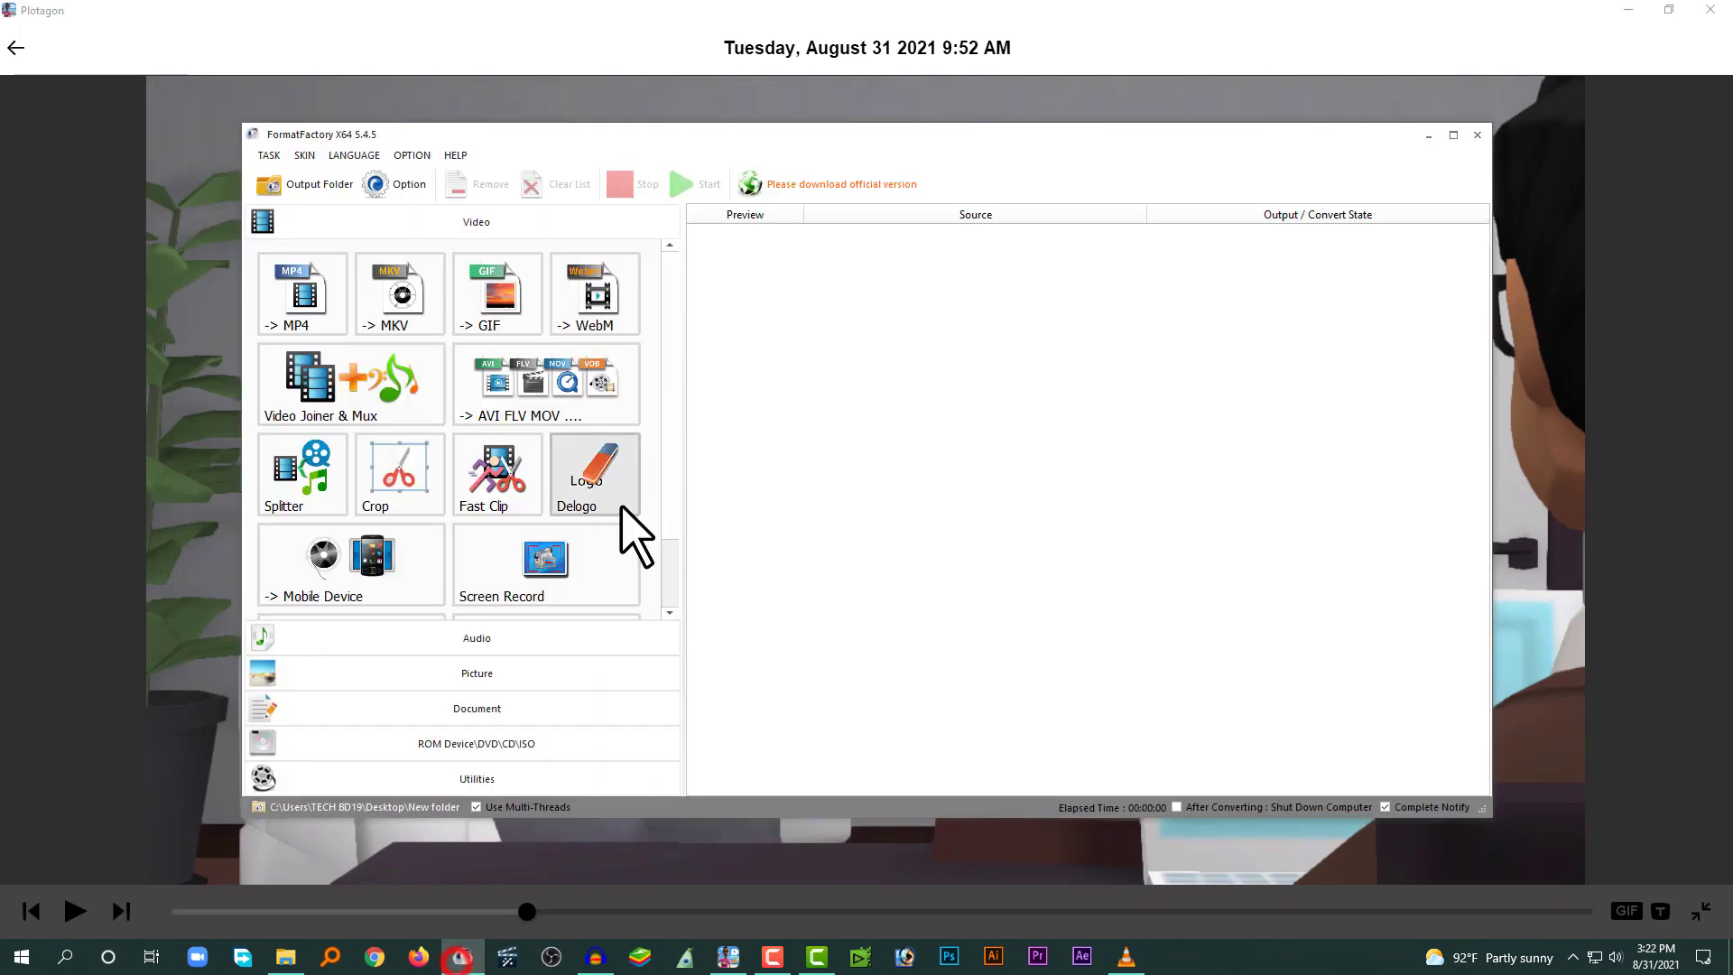
click(532, 560)
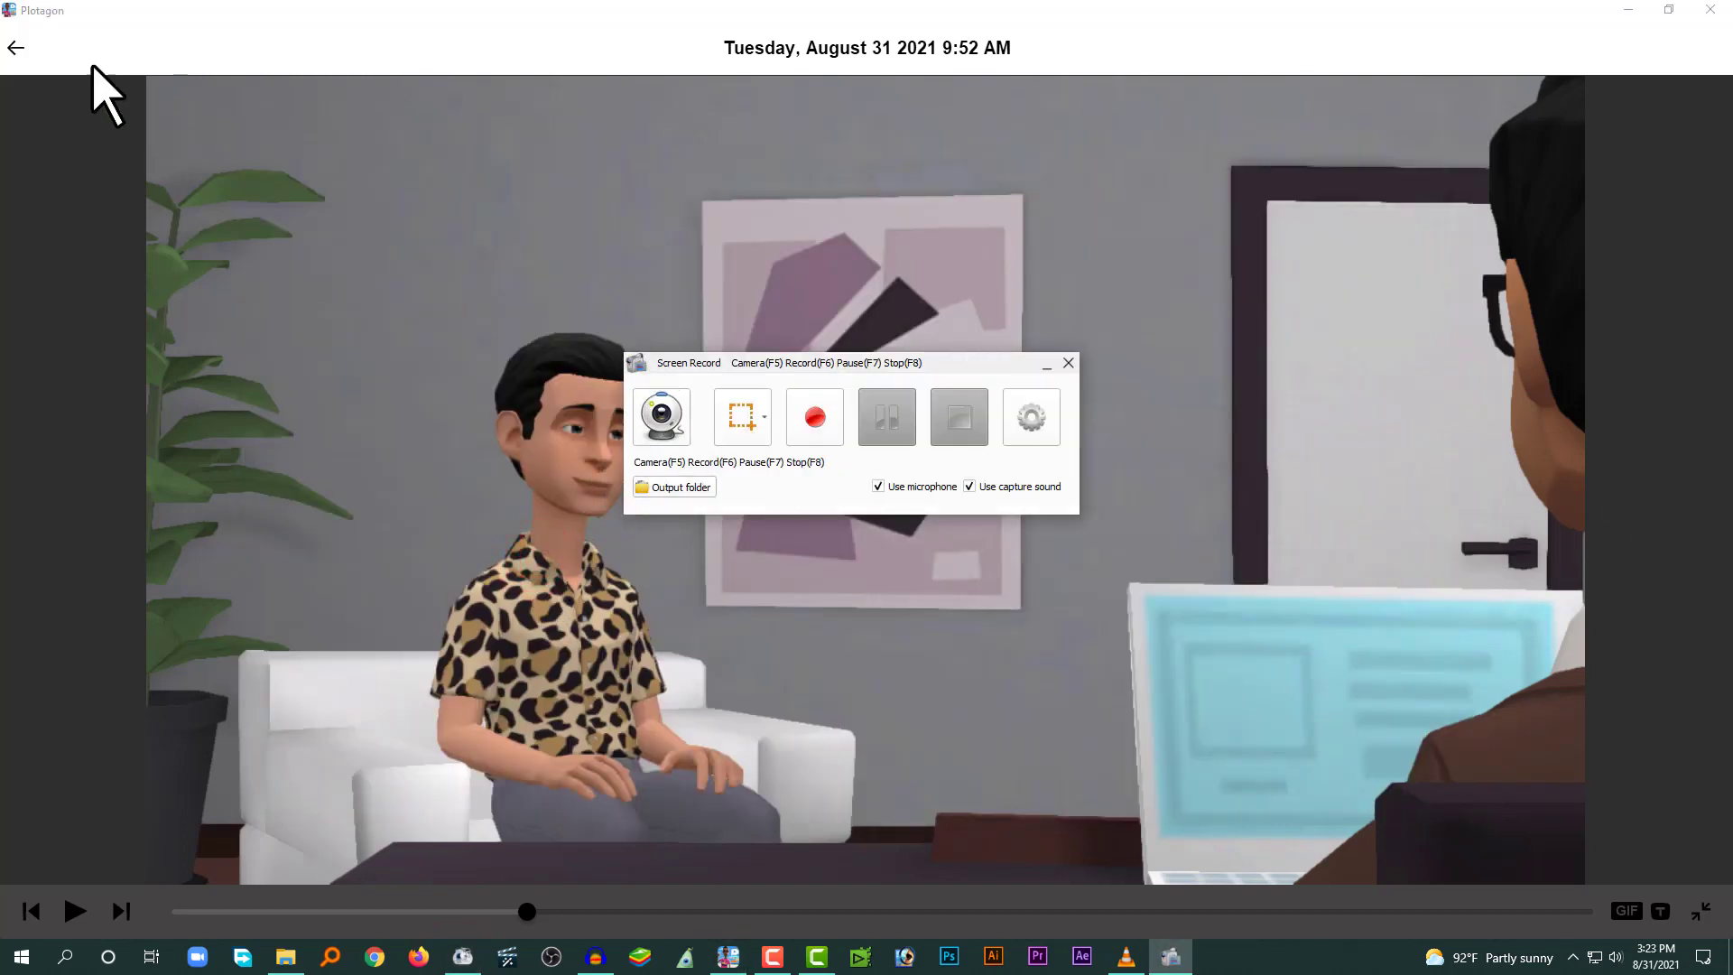
- Set a capture region of about 1588 by 892 pixels around the Plotagon preview, start recording, and play the scene
click(756, 417)
click(763, 469)
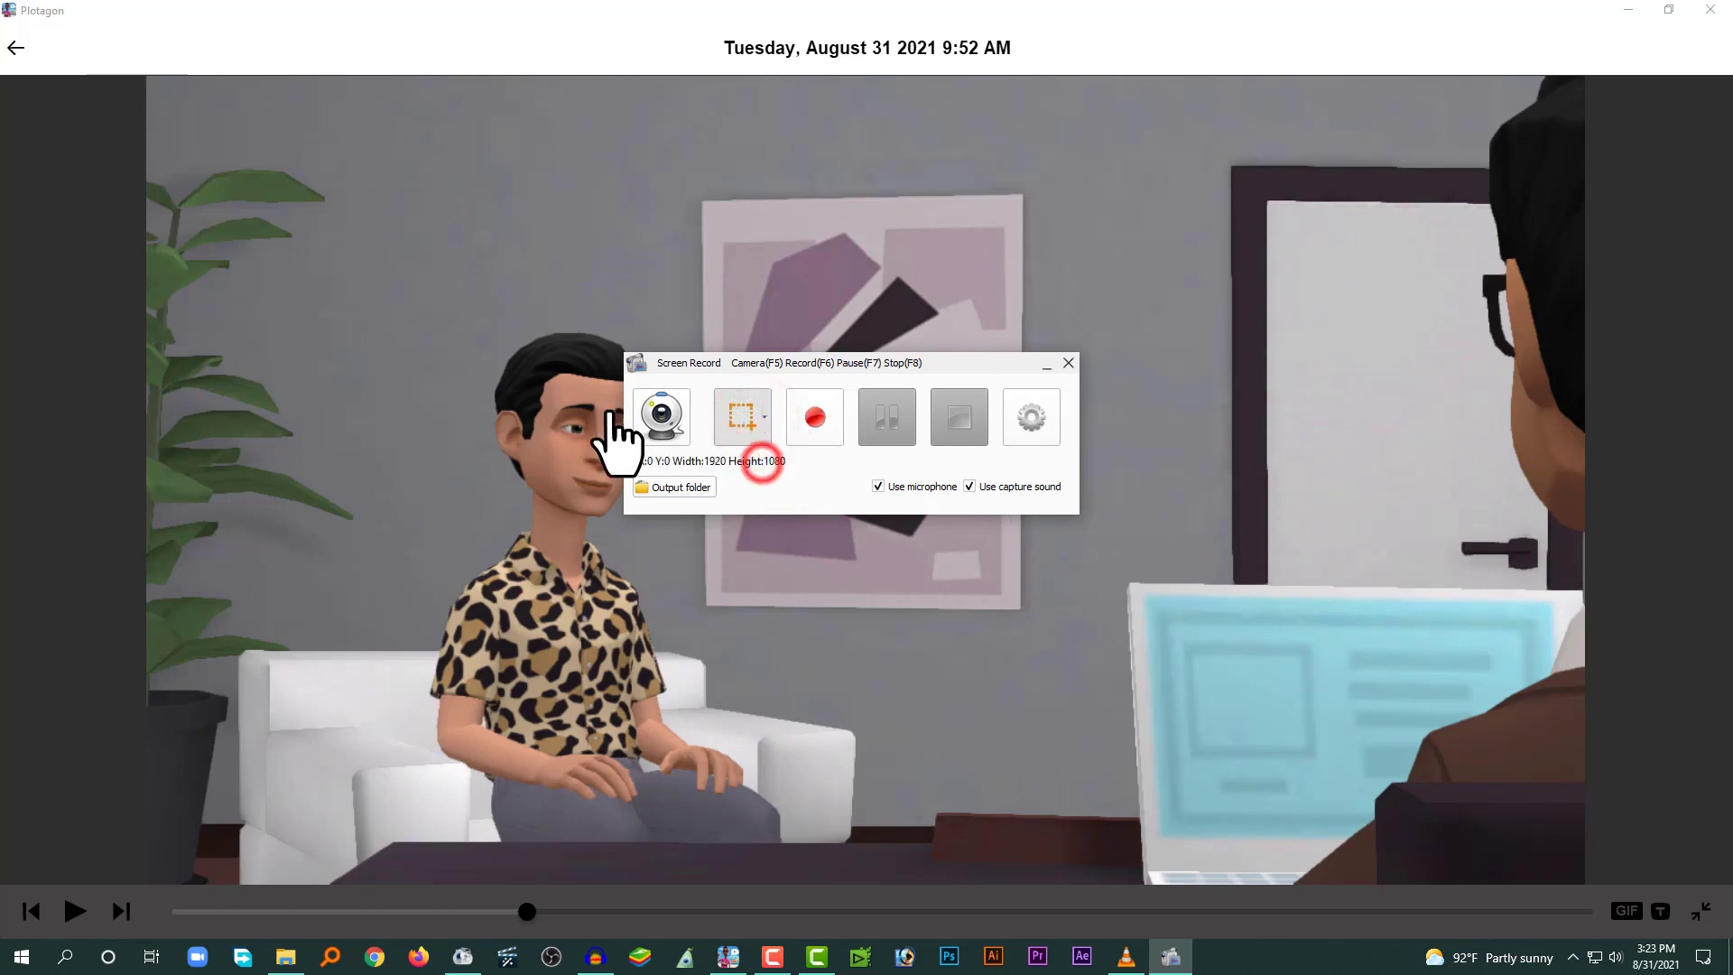
drag(147, 77, 1580, 882)
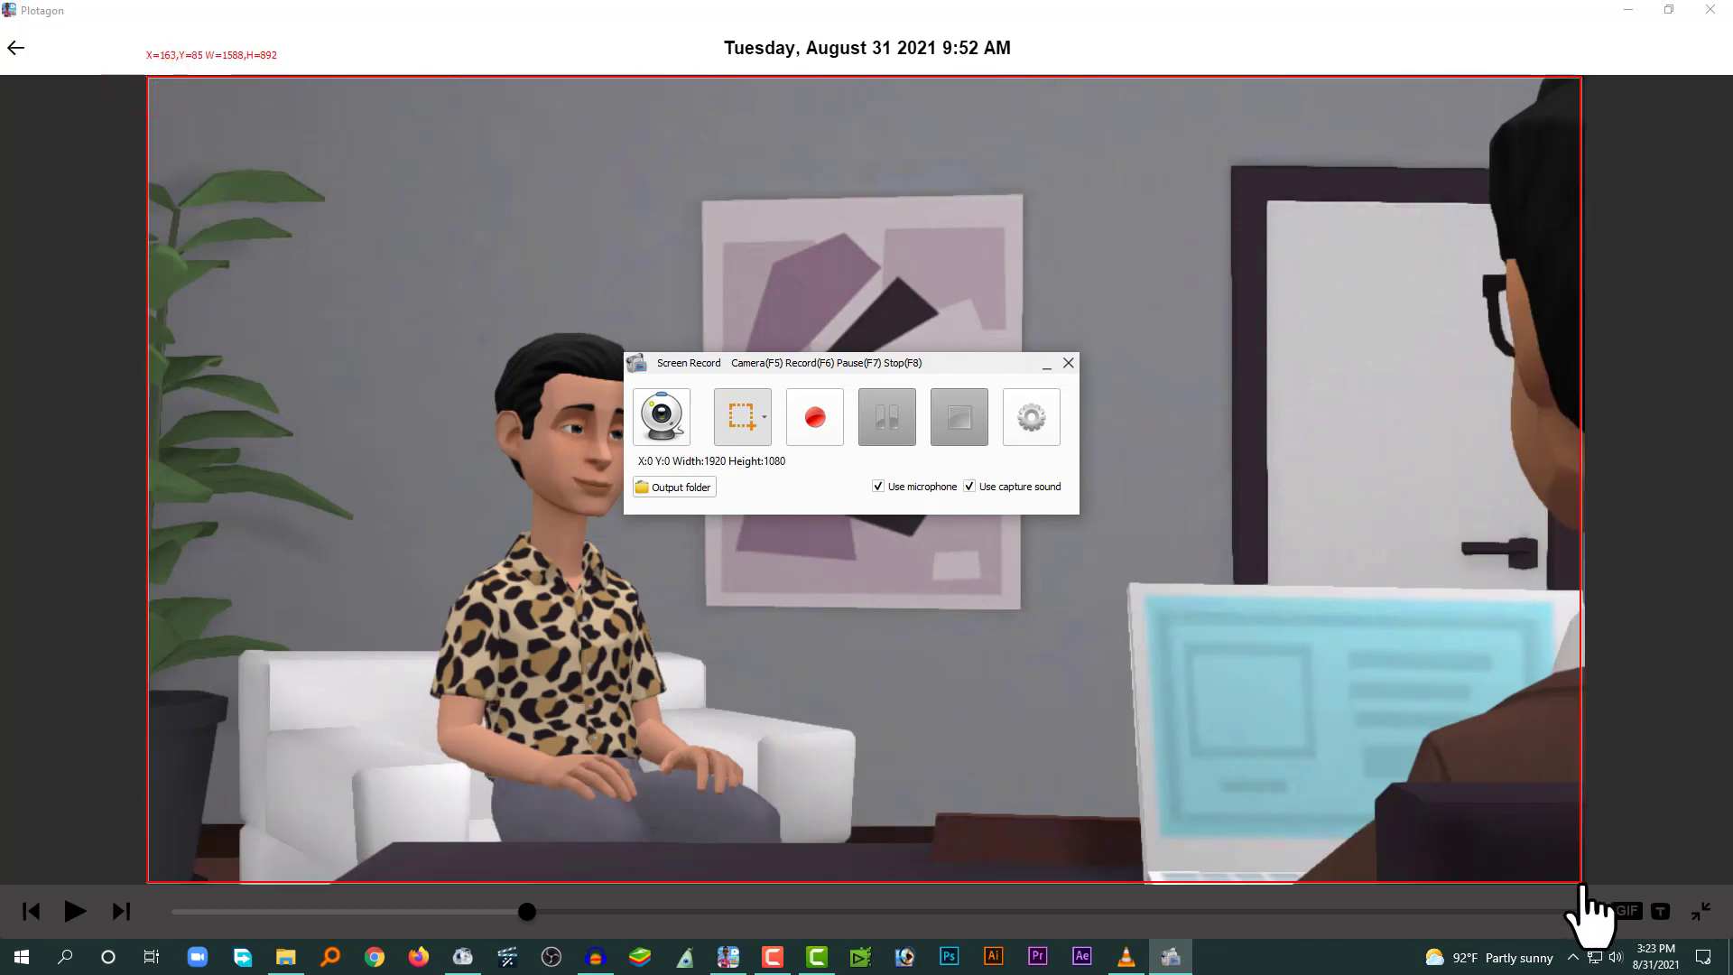
click(803, 417)
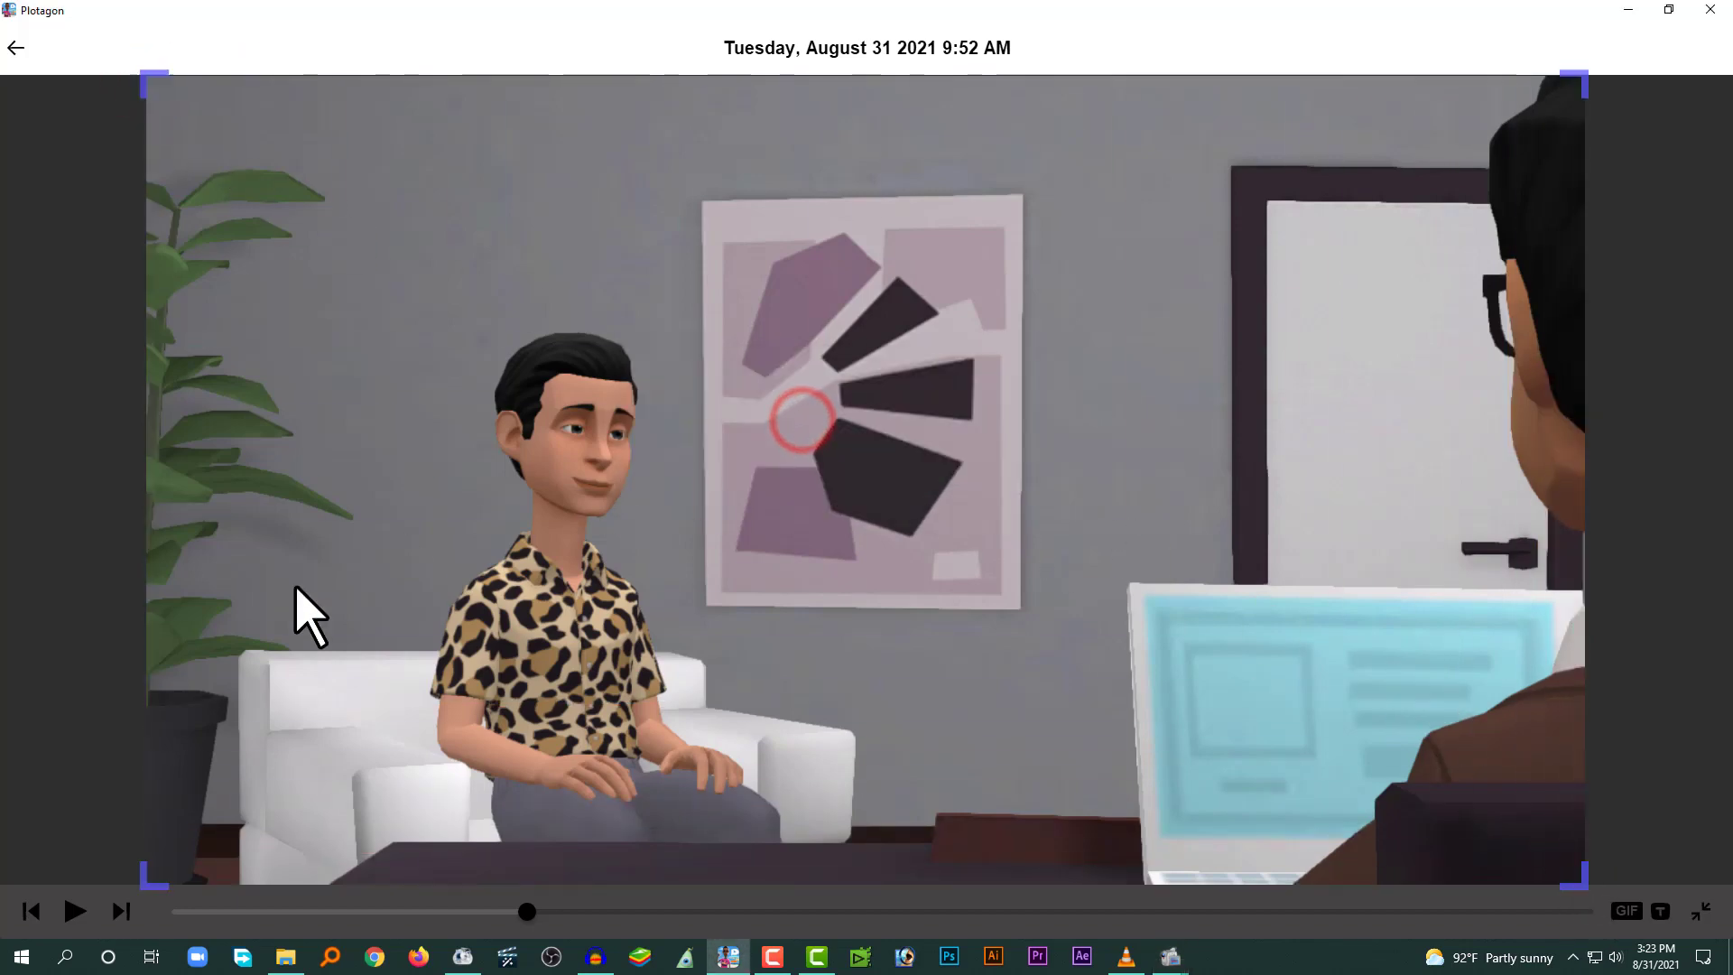
click(76, 911)
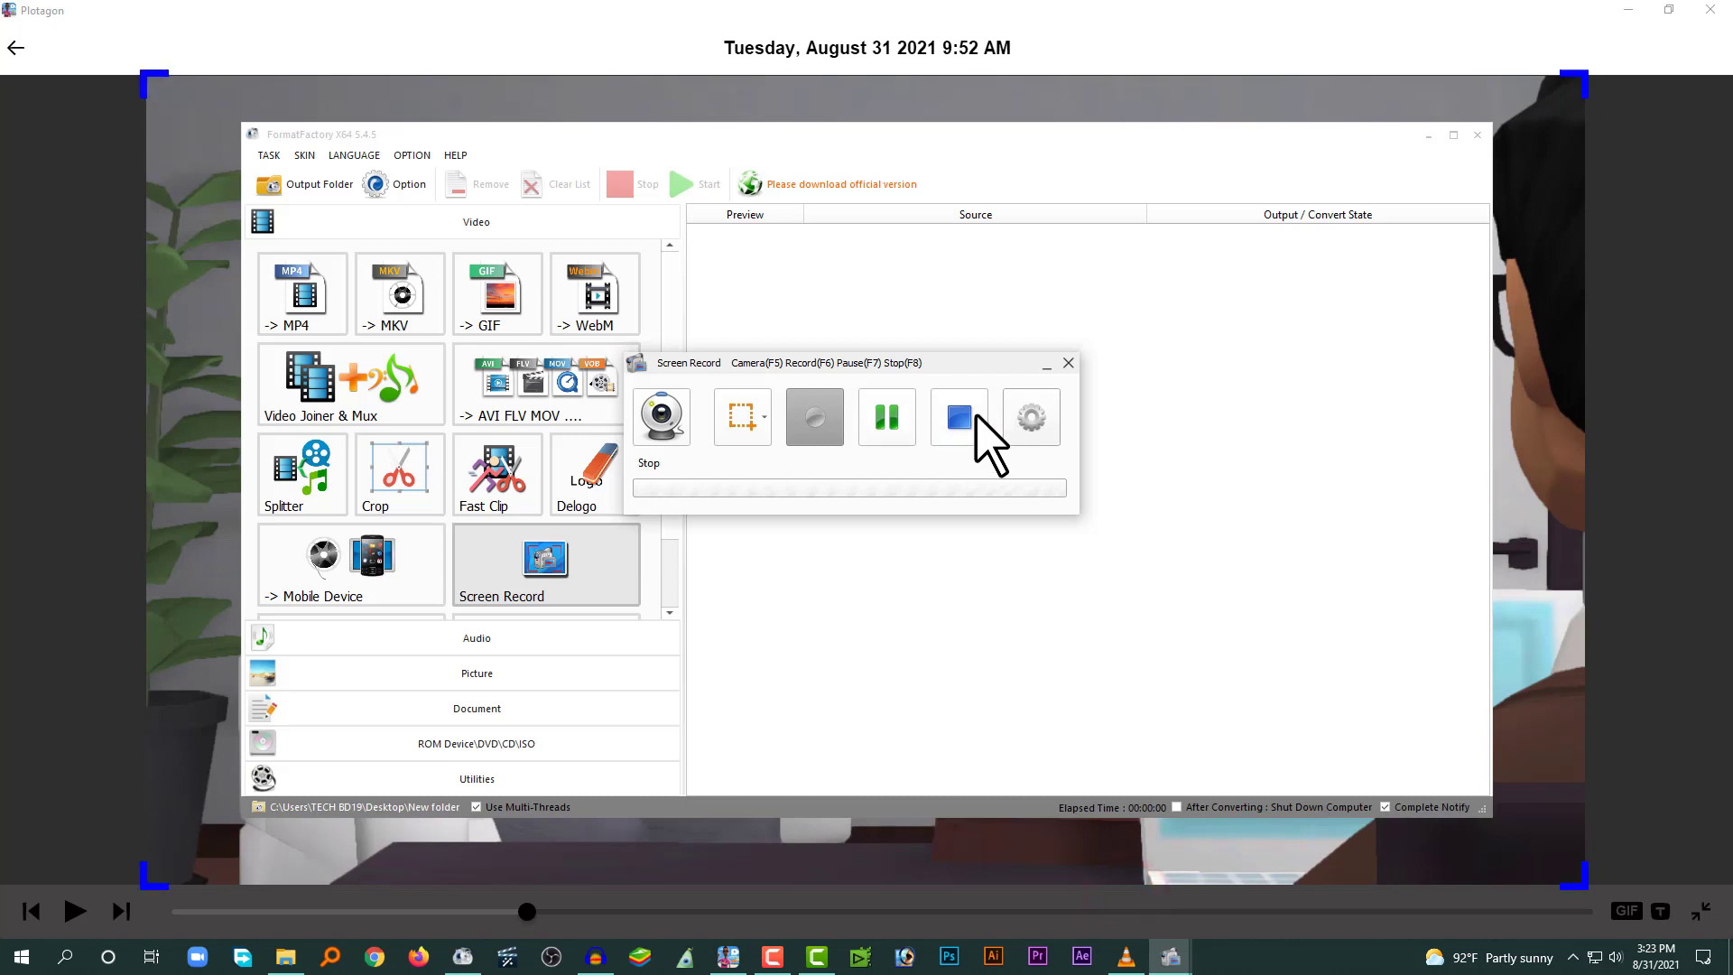
- Stop the screen capture and exit FormatFactory's Screen Record tool
click(971, 416)
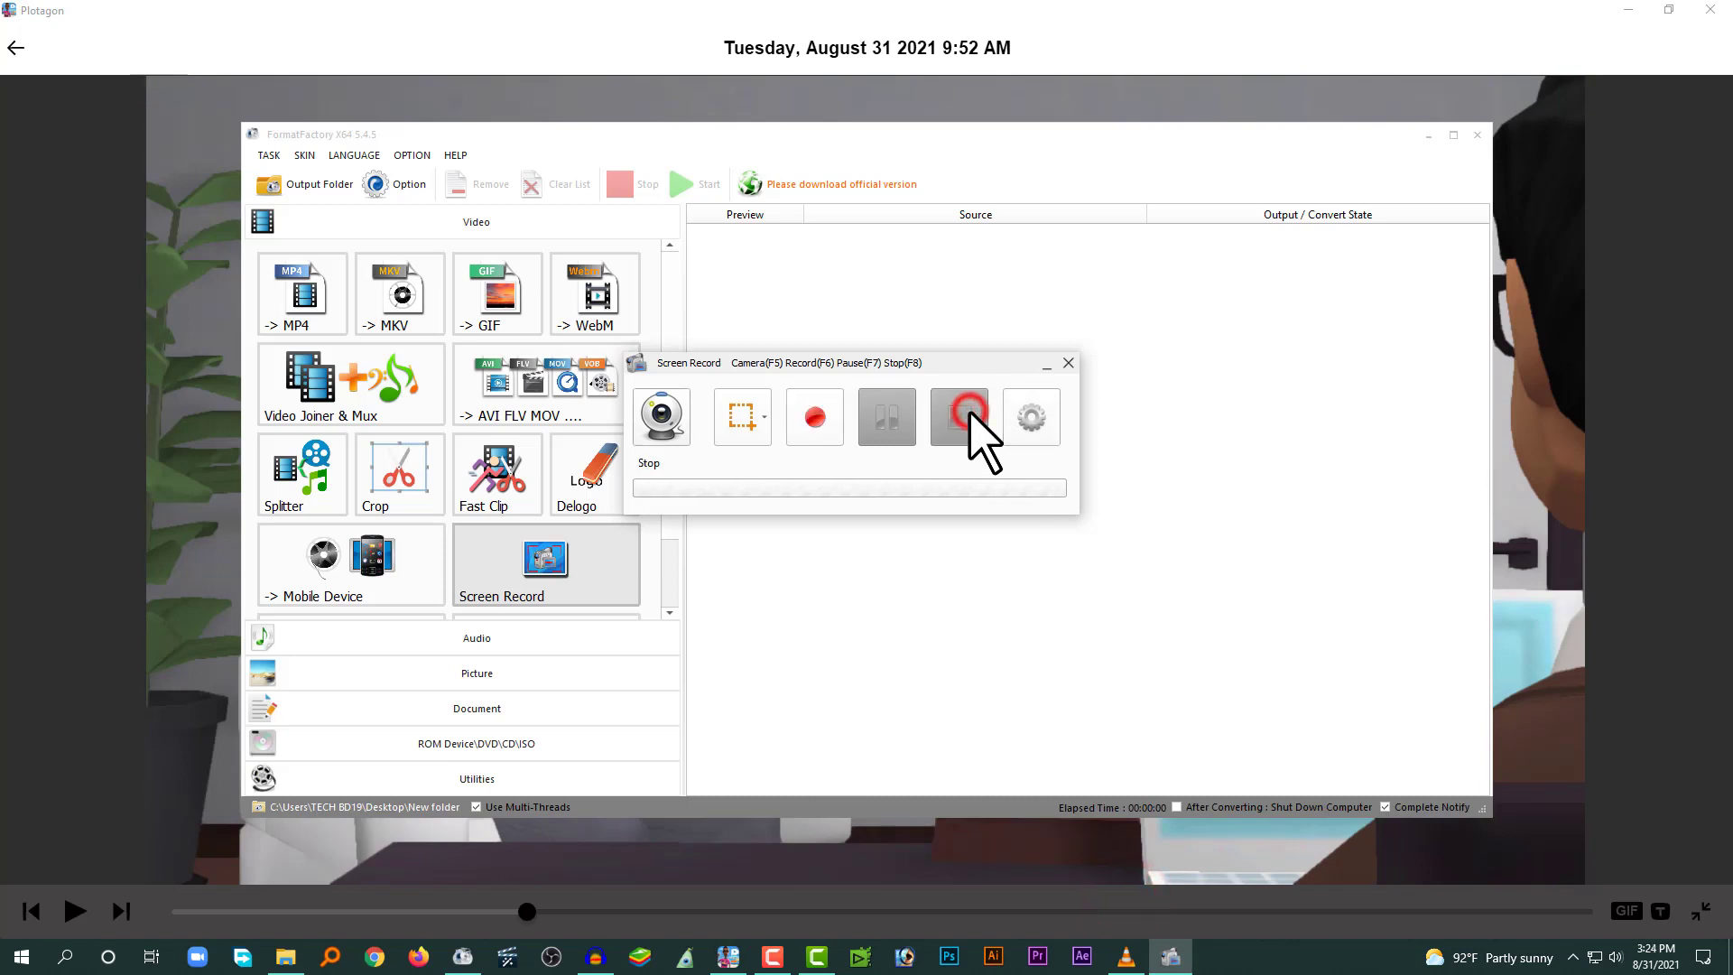
click(1067, 362)
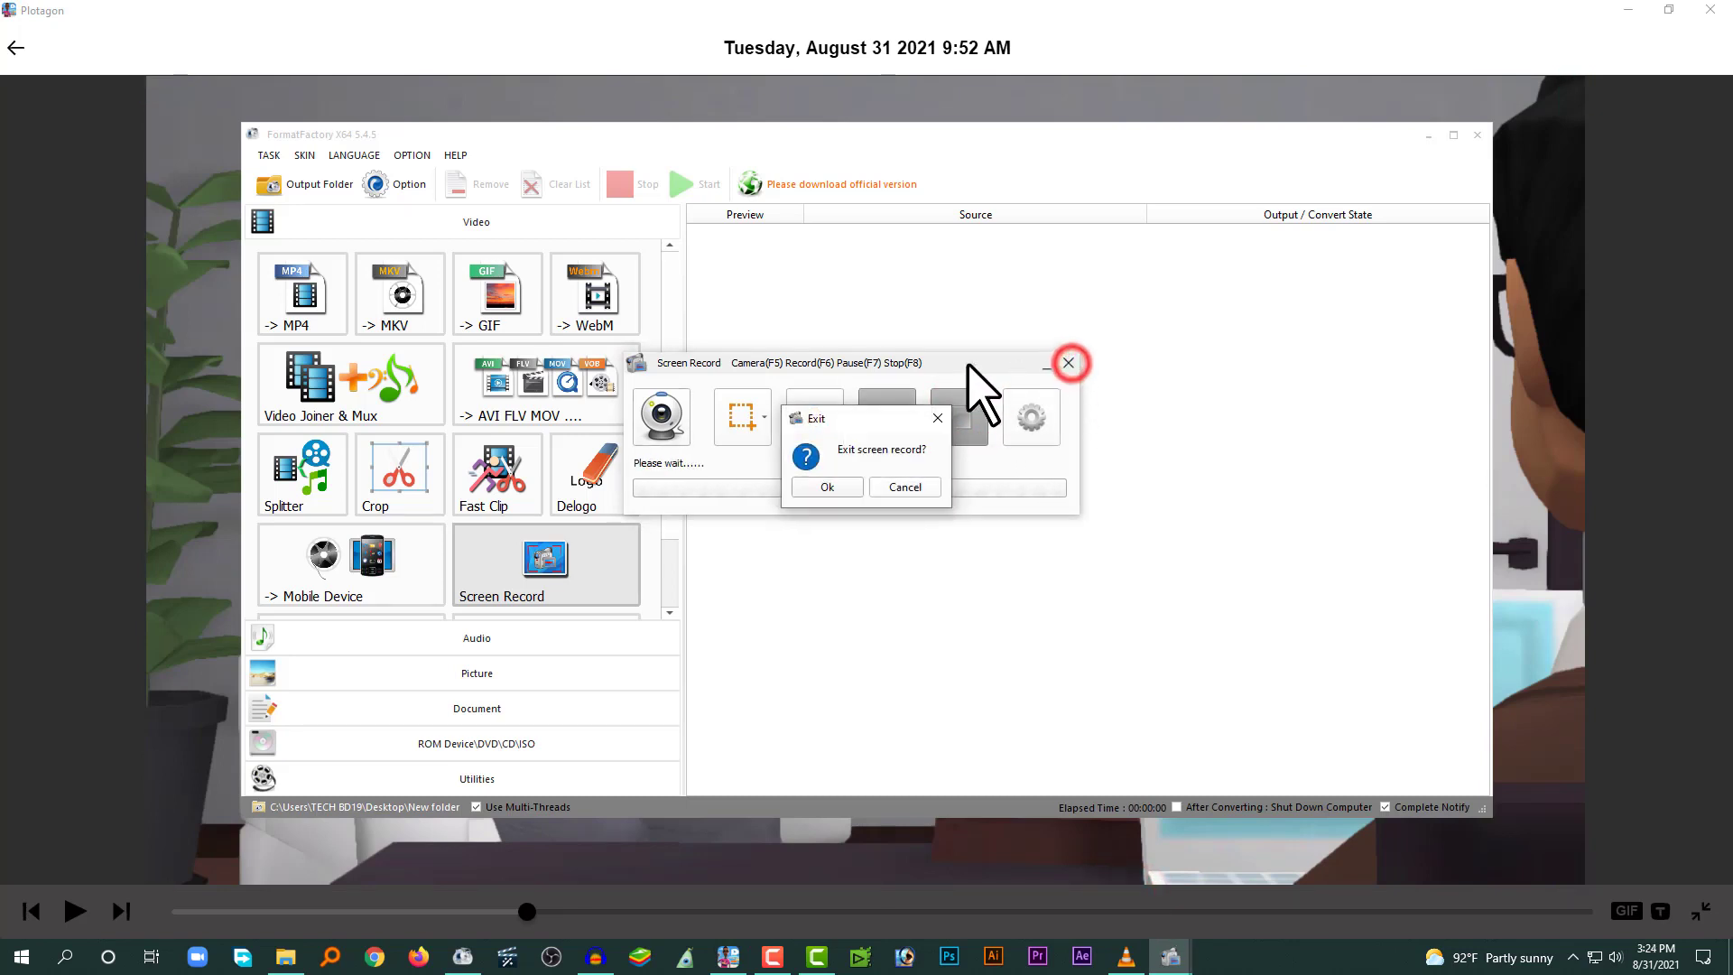
click(829, 486)
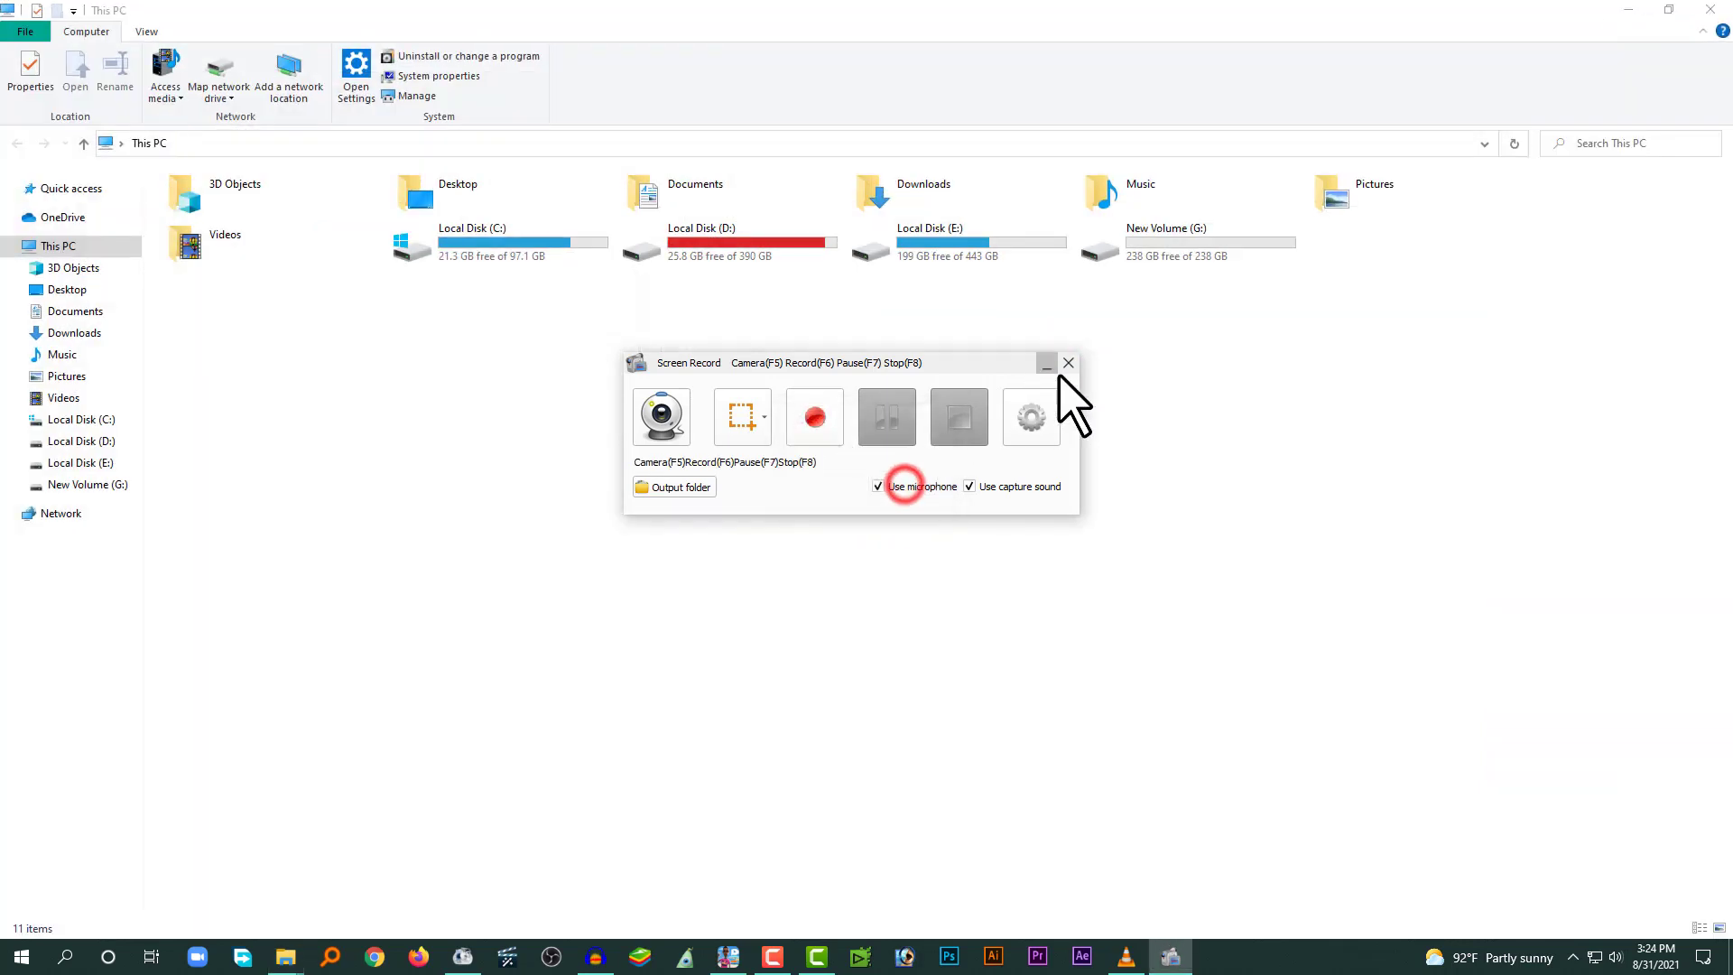
click(1068, 363)
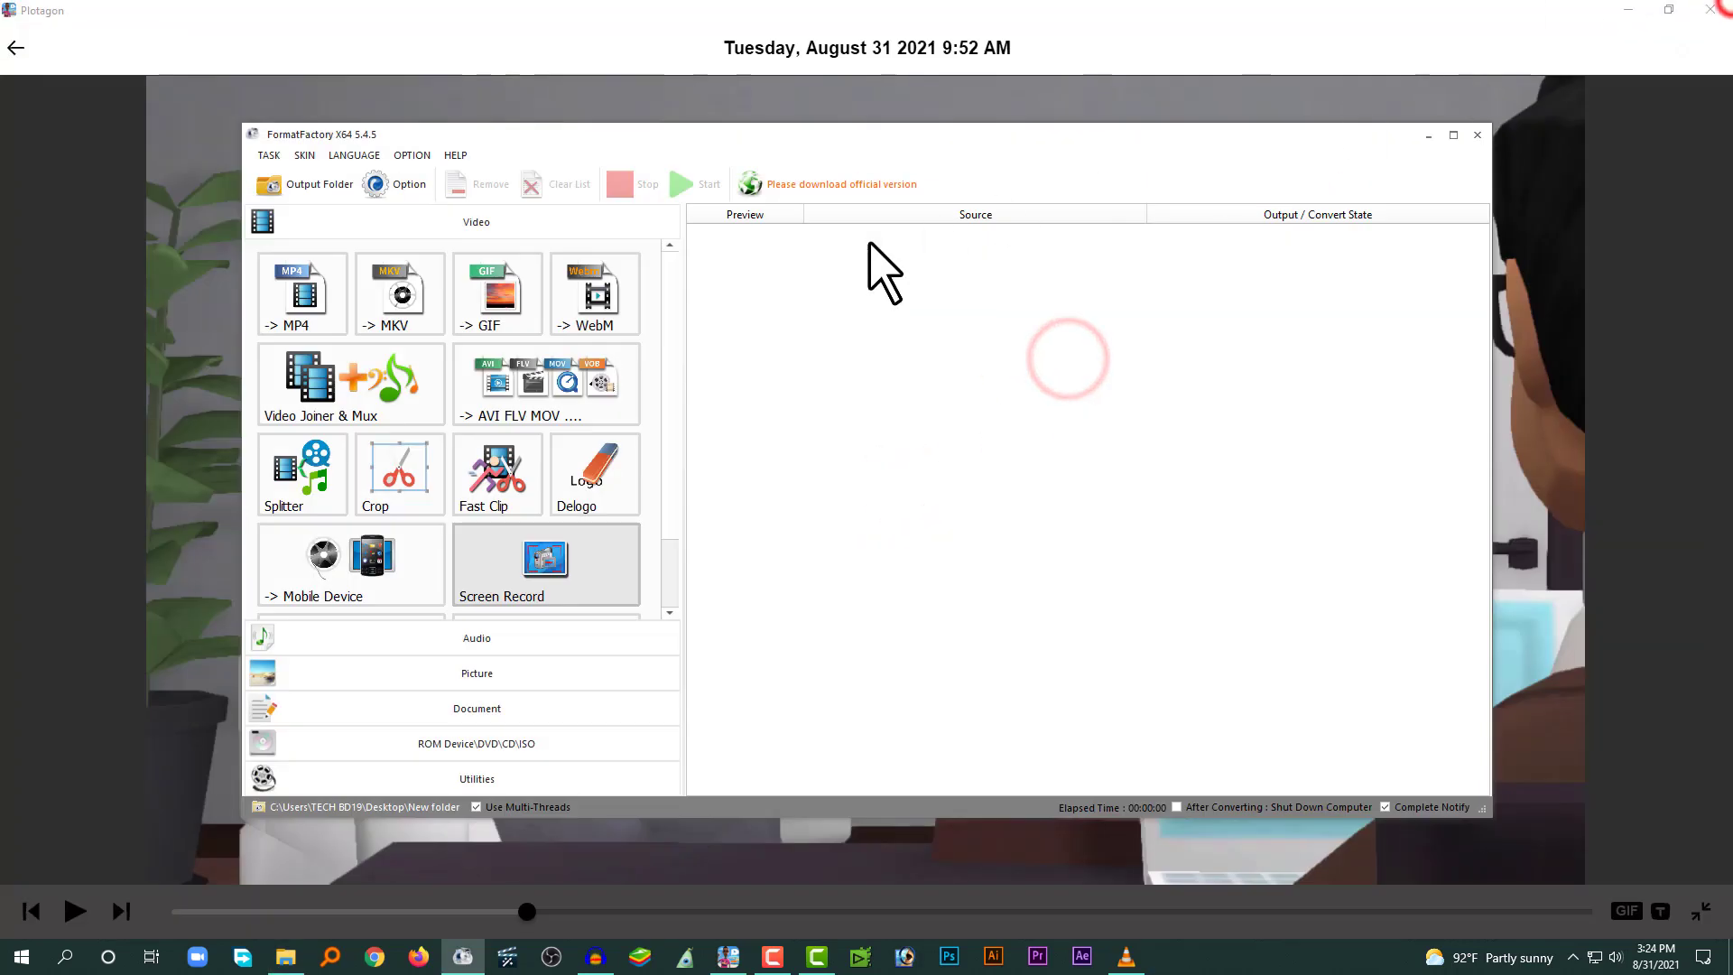
- Switch to Camtasia, place the FormatFactory screen recording at the start of Track 1, and play it
click(815, 956)
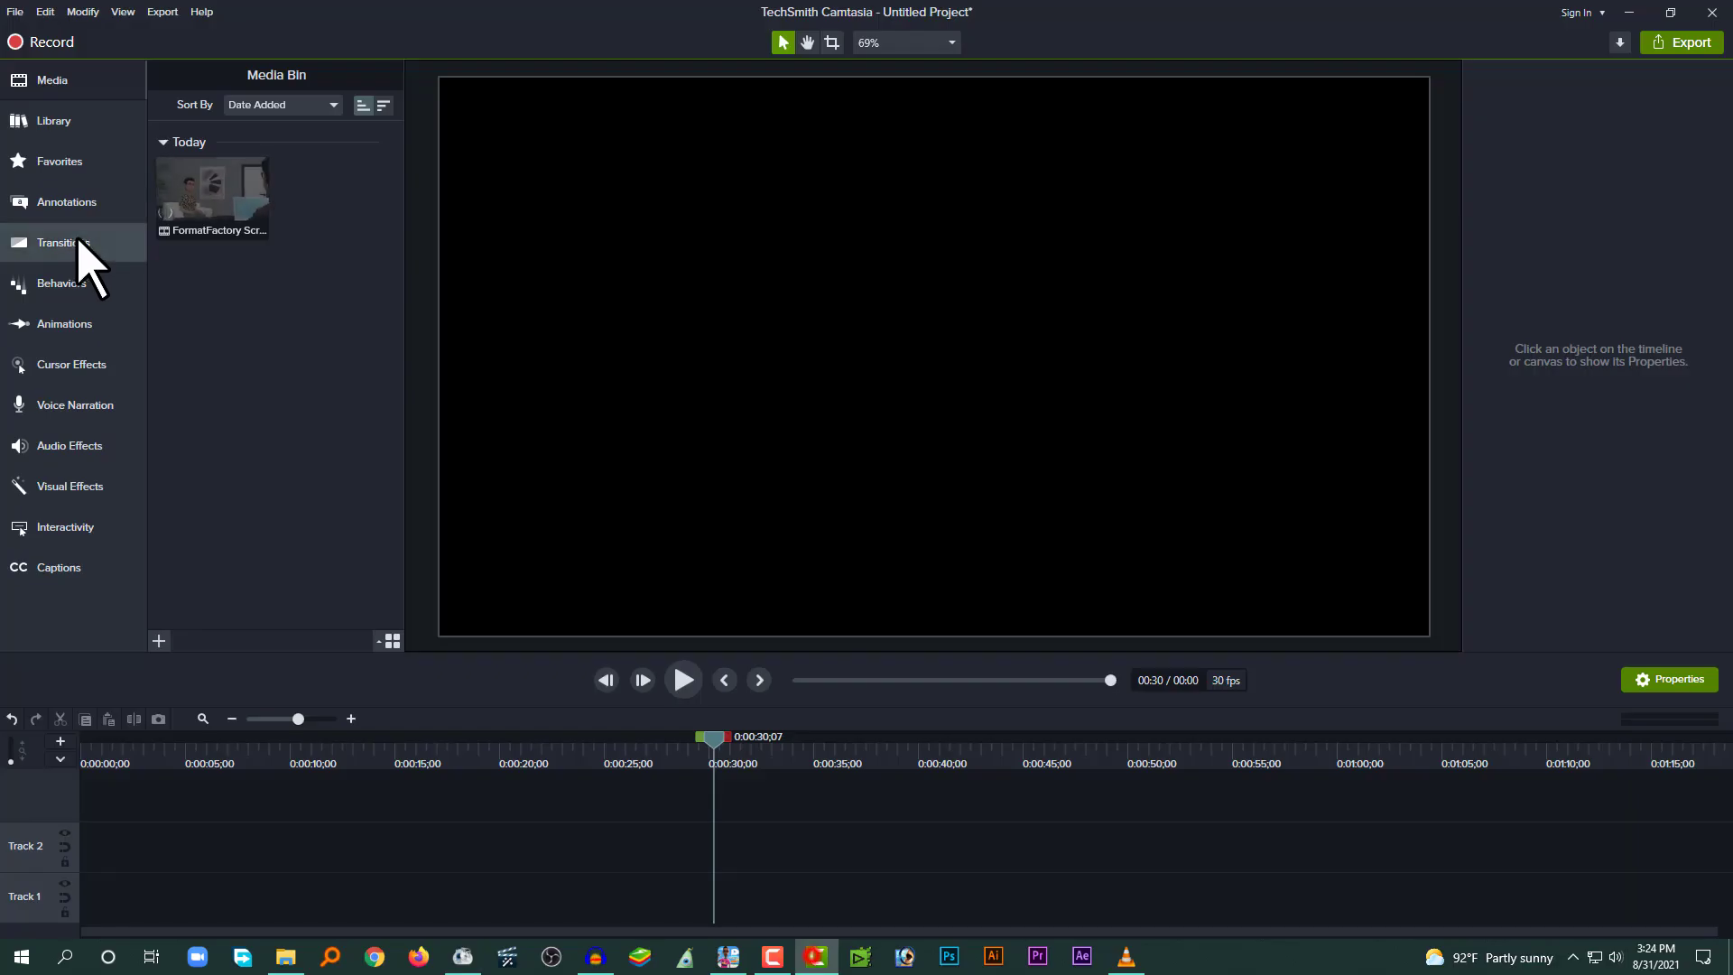
drag(230, 220, 29, 897)
drag(231, 746, 77, 786)
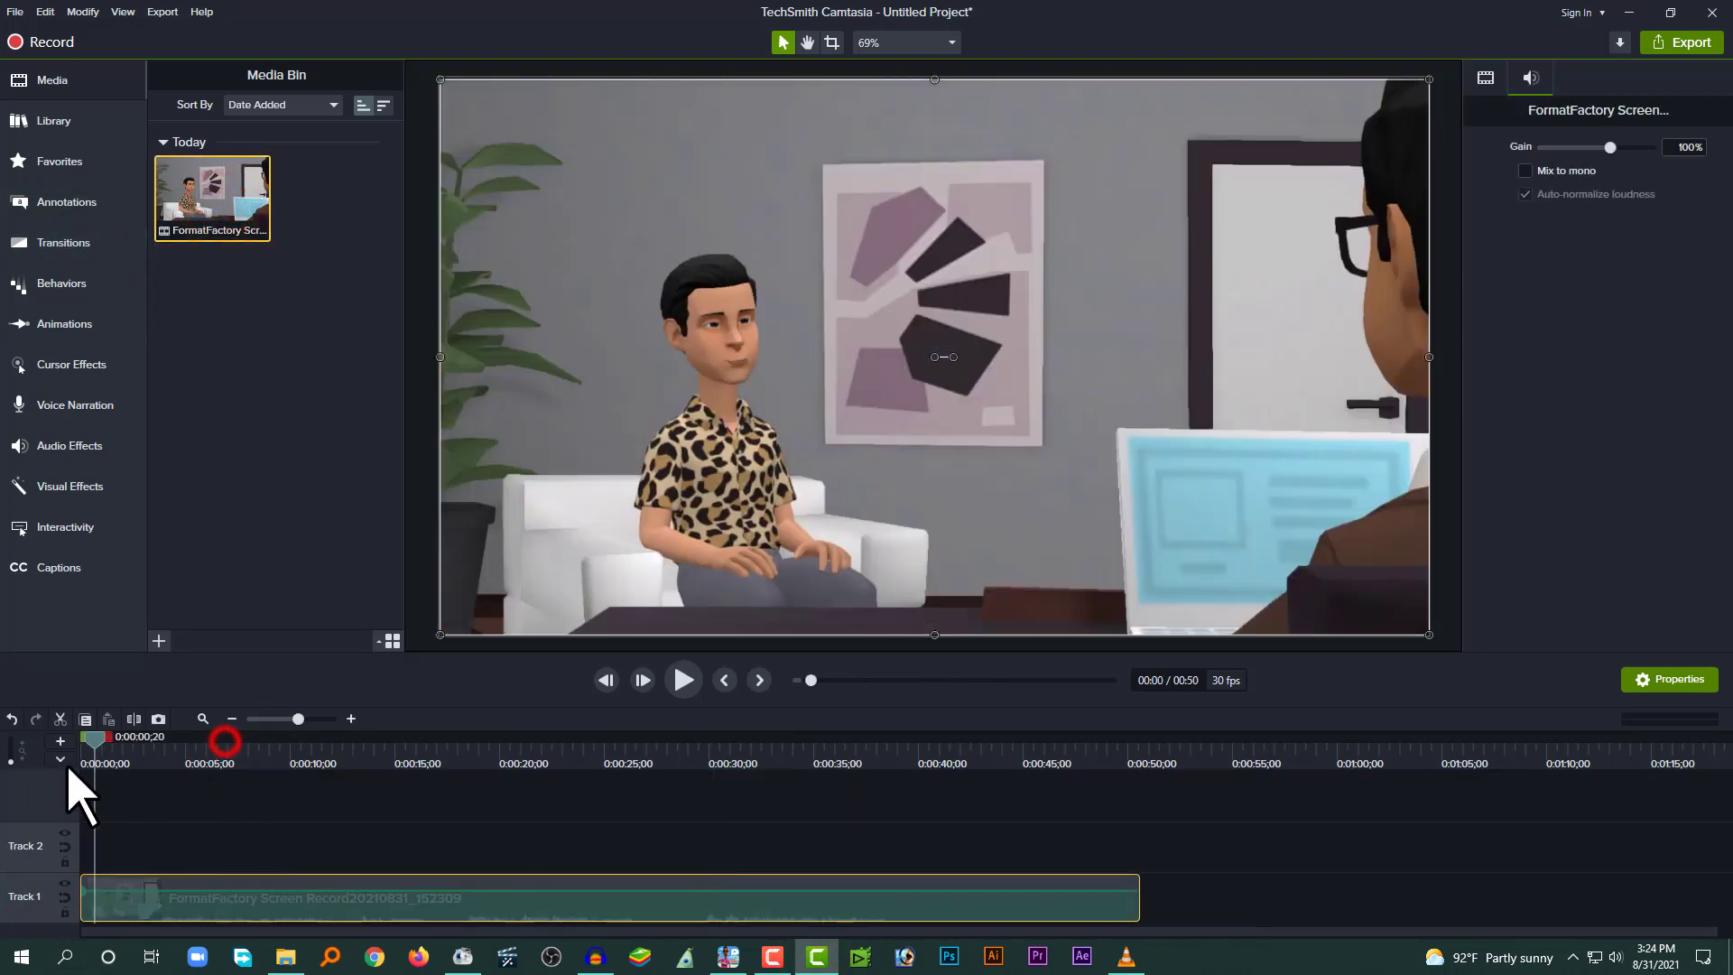
scroll(343, 828, up, 2)
click(513, 834)
key(space)
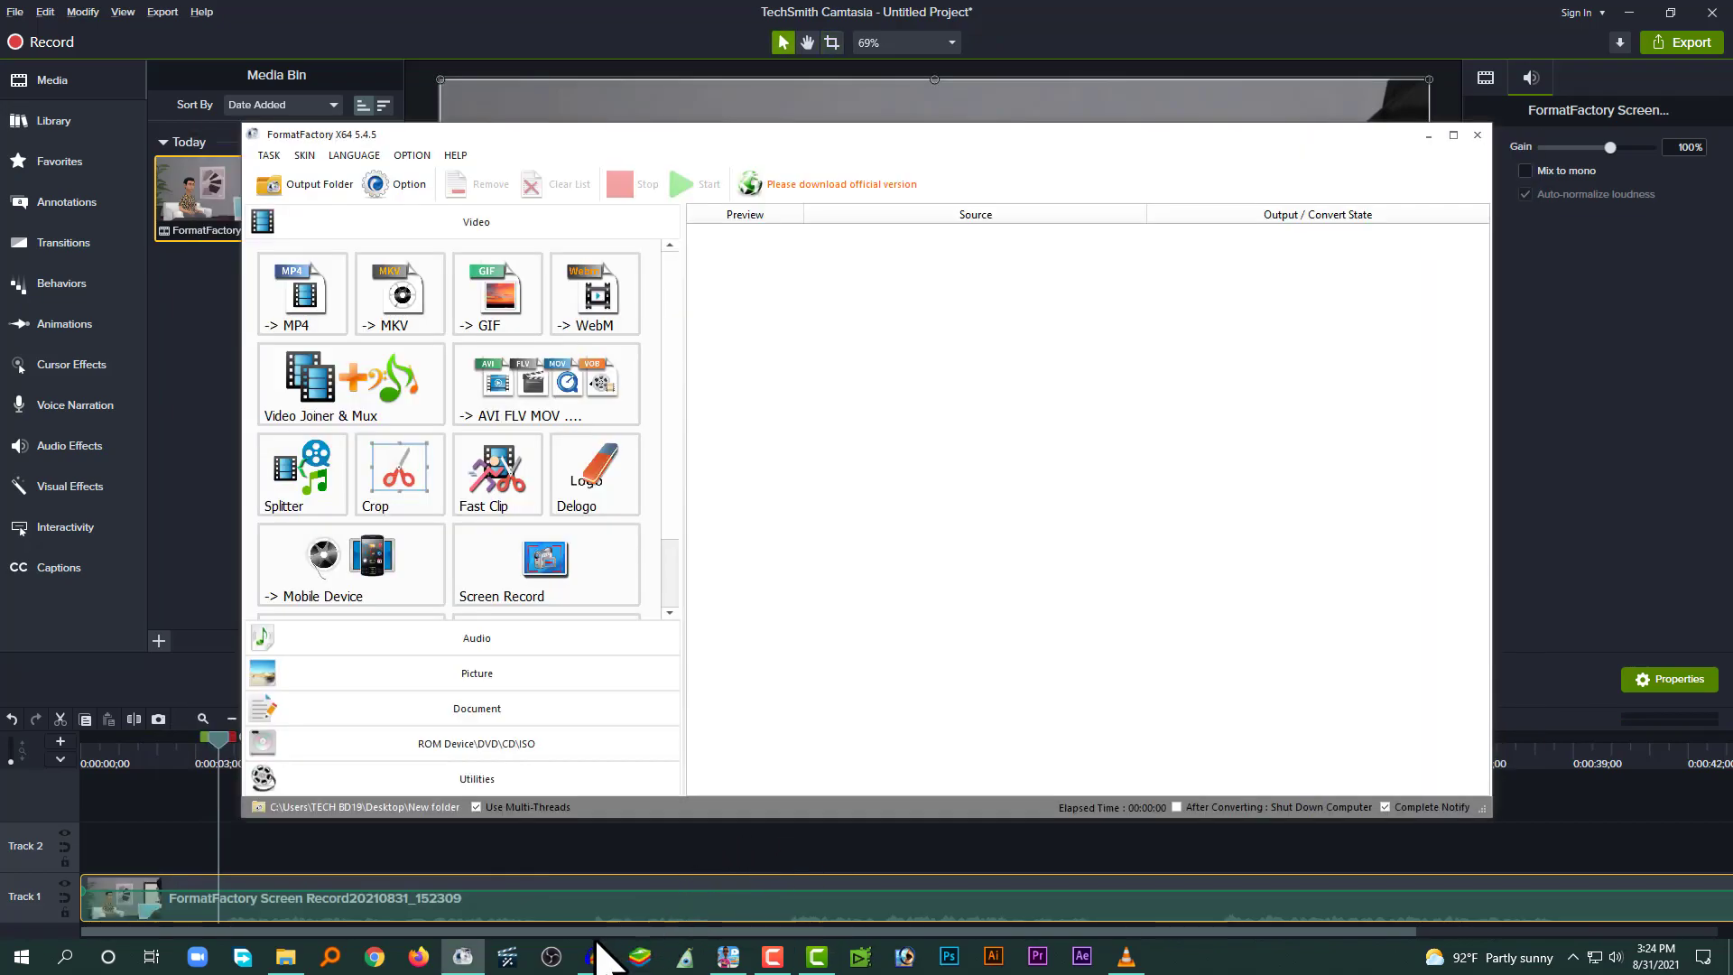
- Switch to Audacity and listen to the first track's opening speech from about 1.3 s
click(595, 958)
click(354, 267)
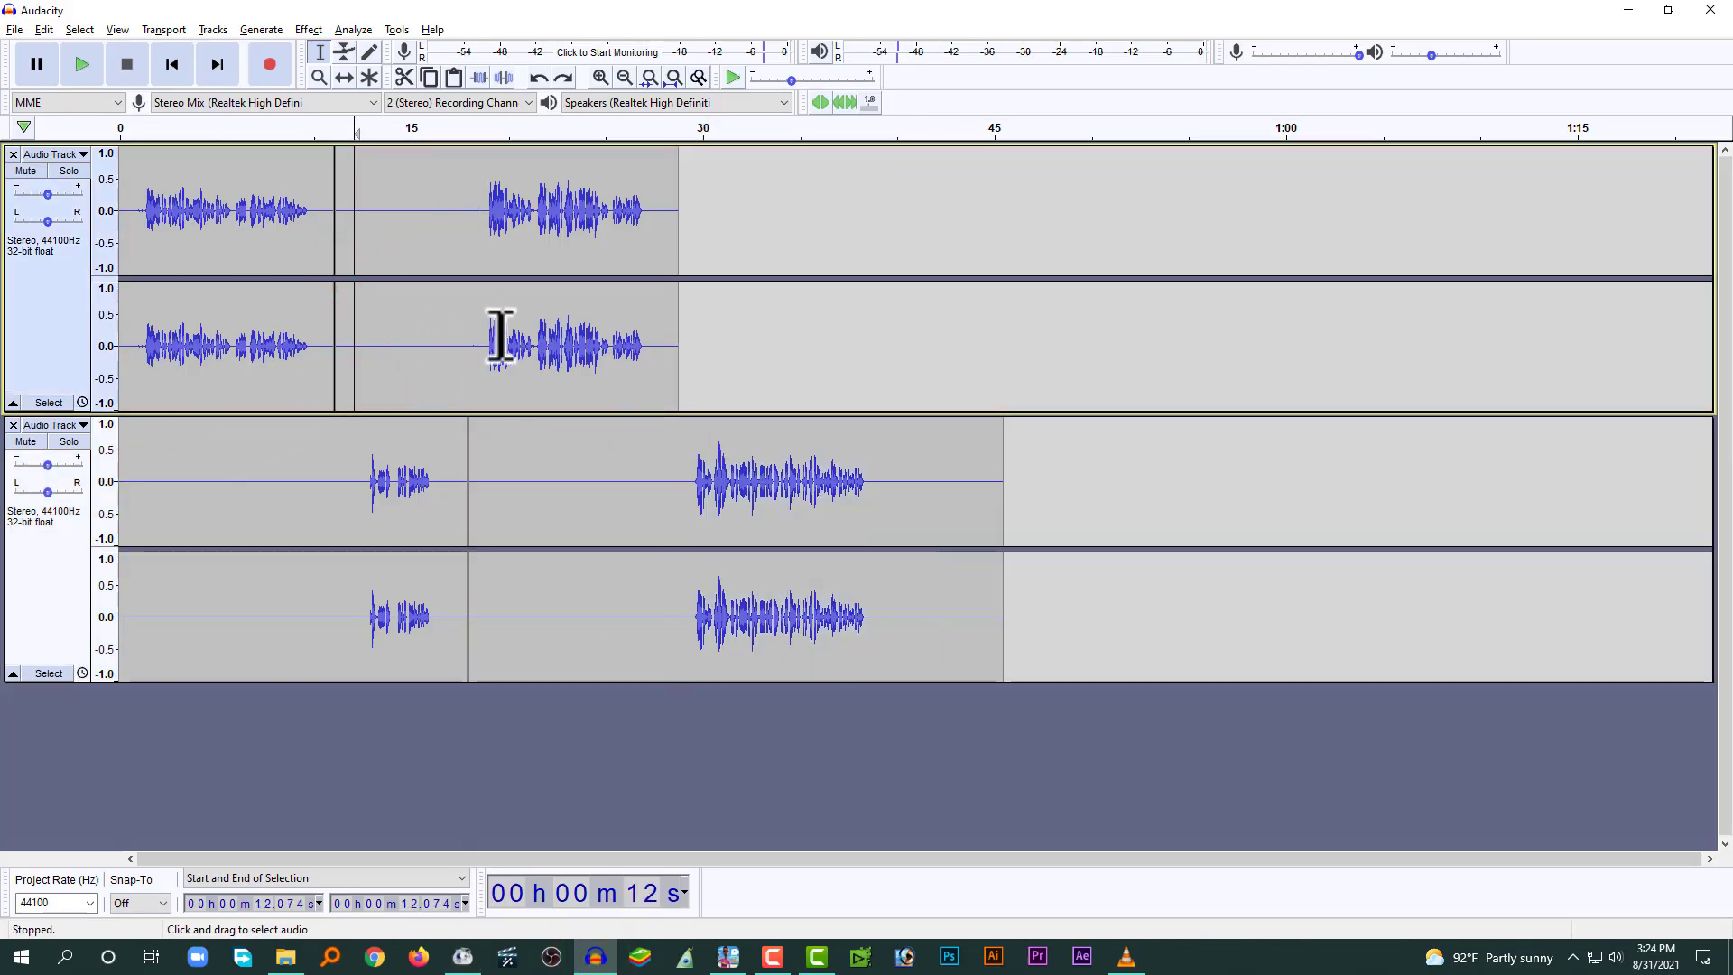
click(320, 498)
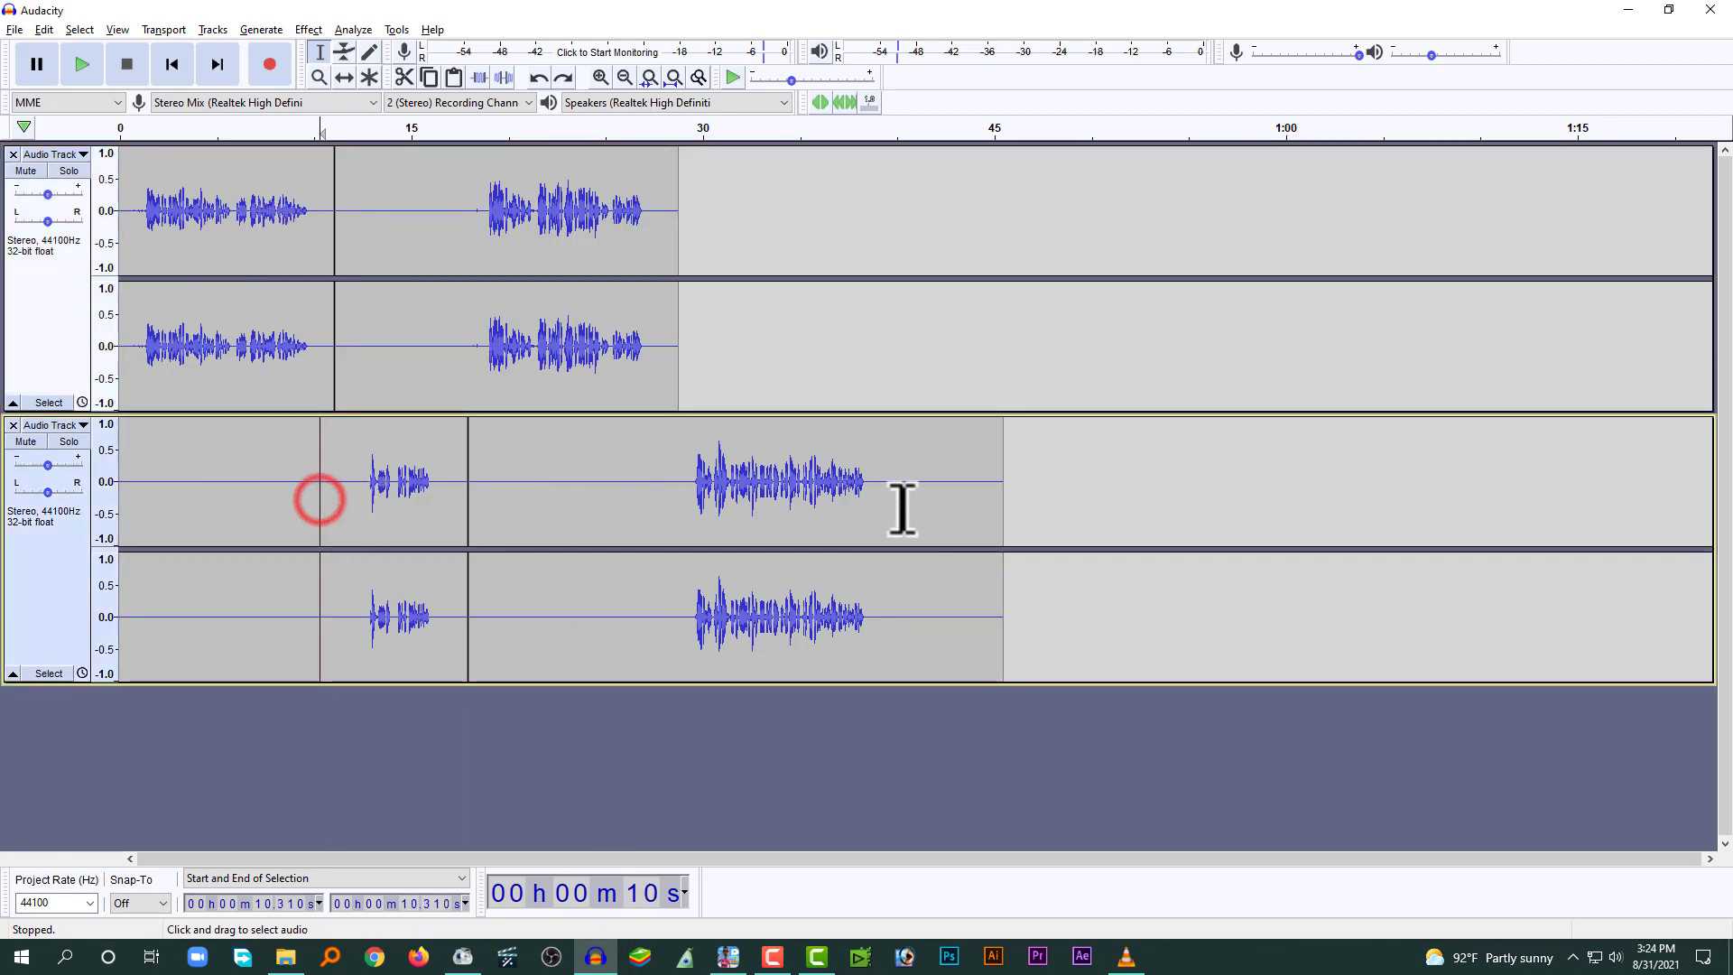
click(181, 236)
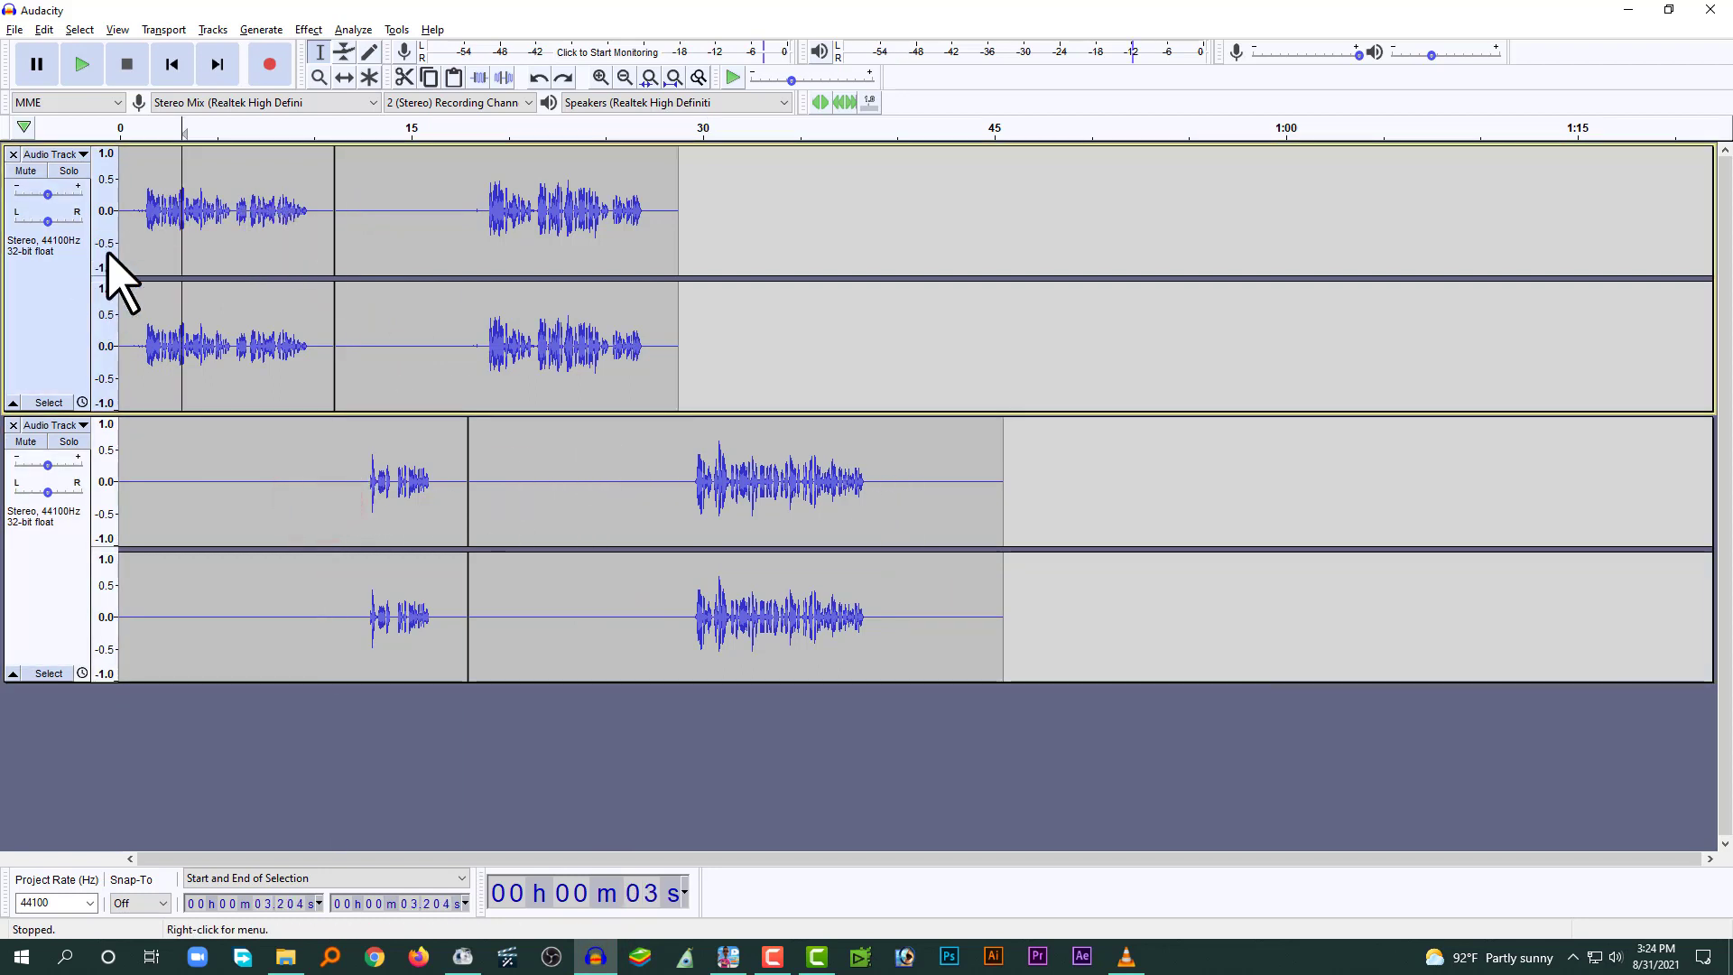
click(145, 215)
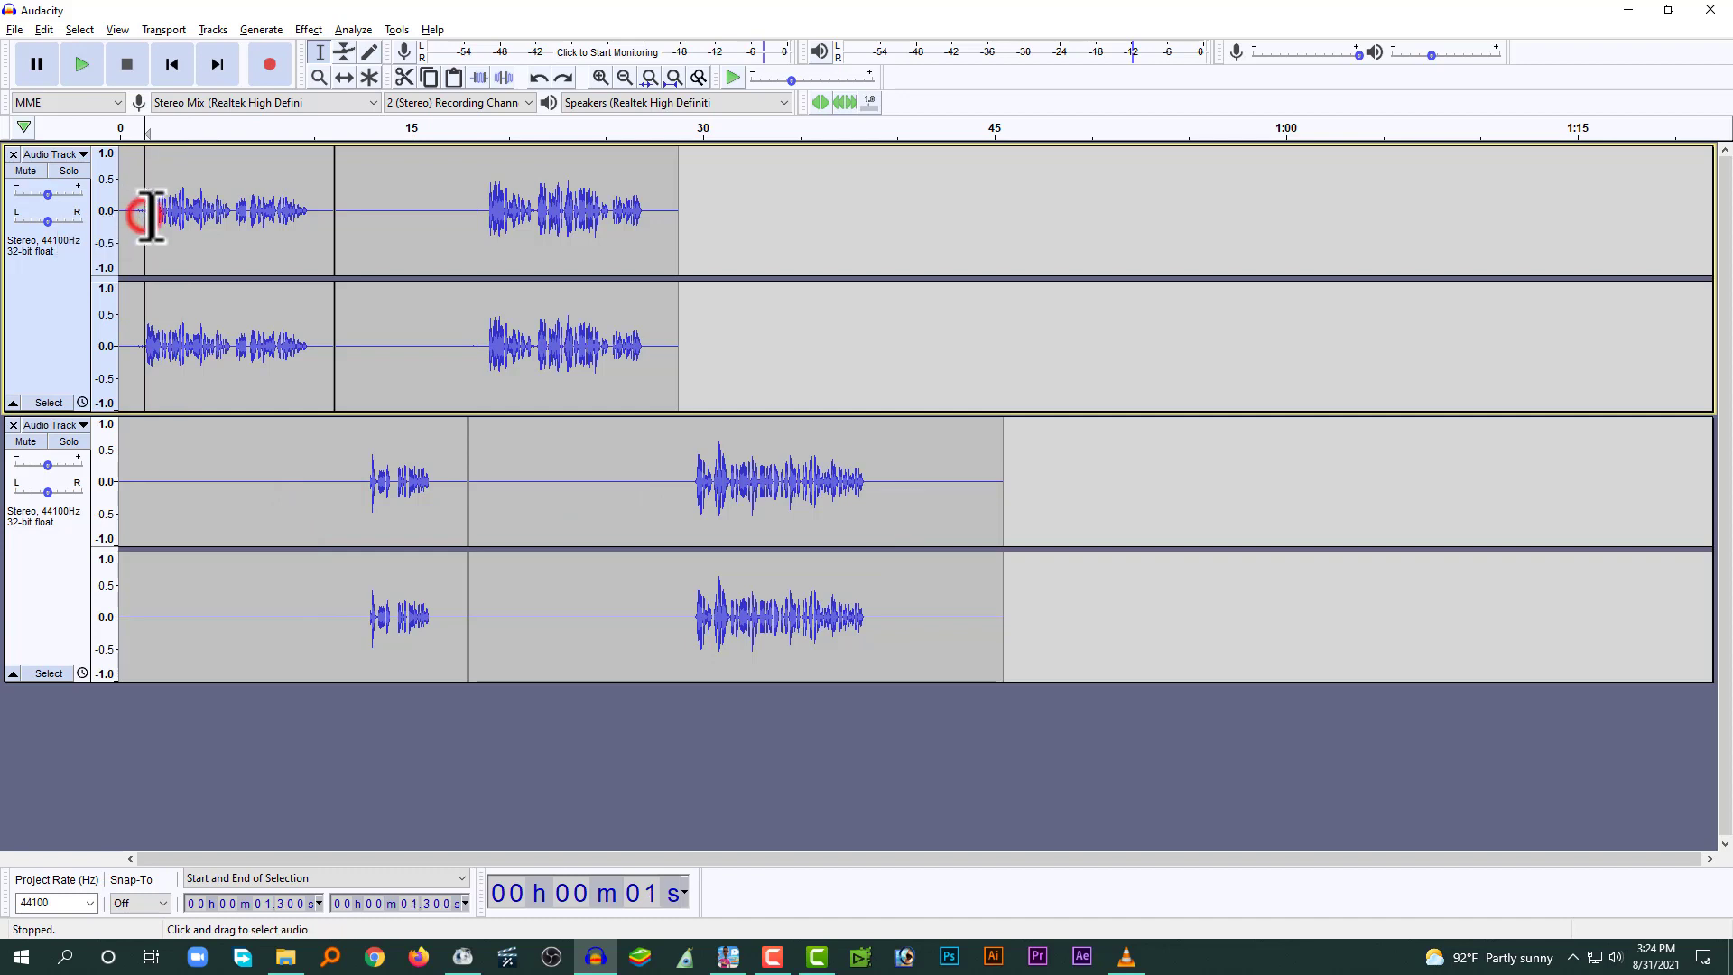
key(space)
key(space)
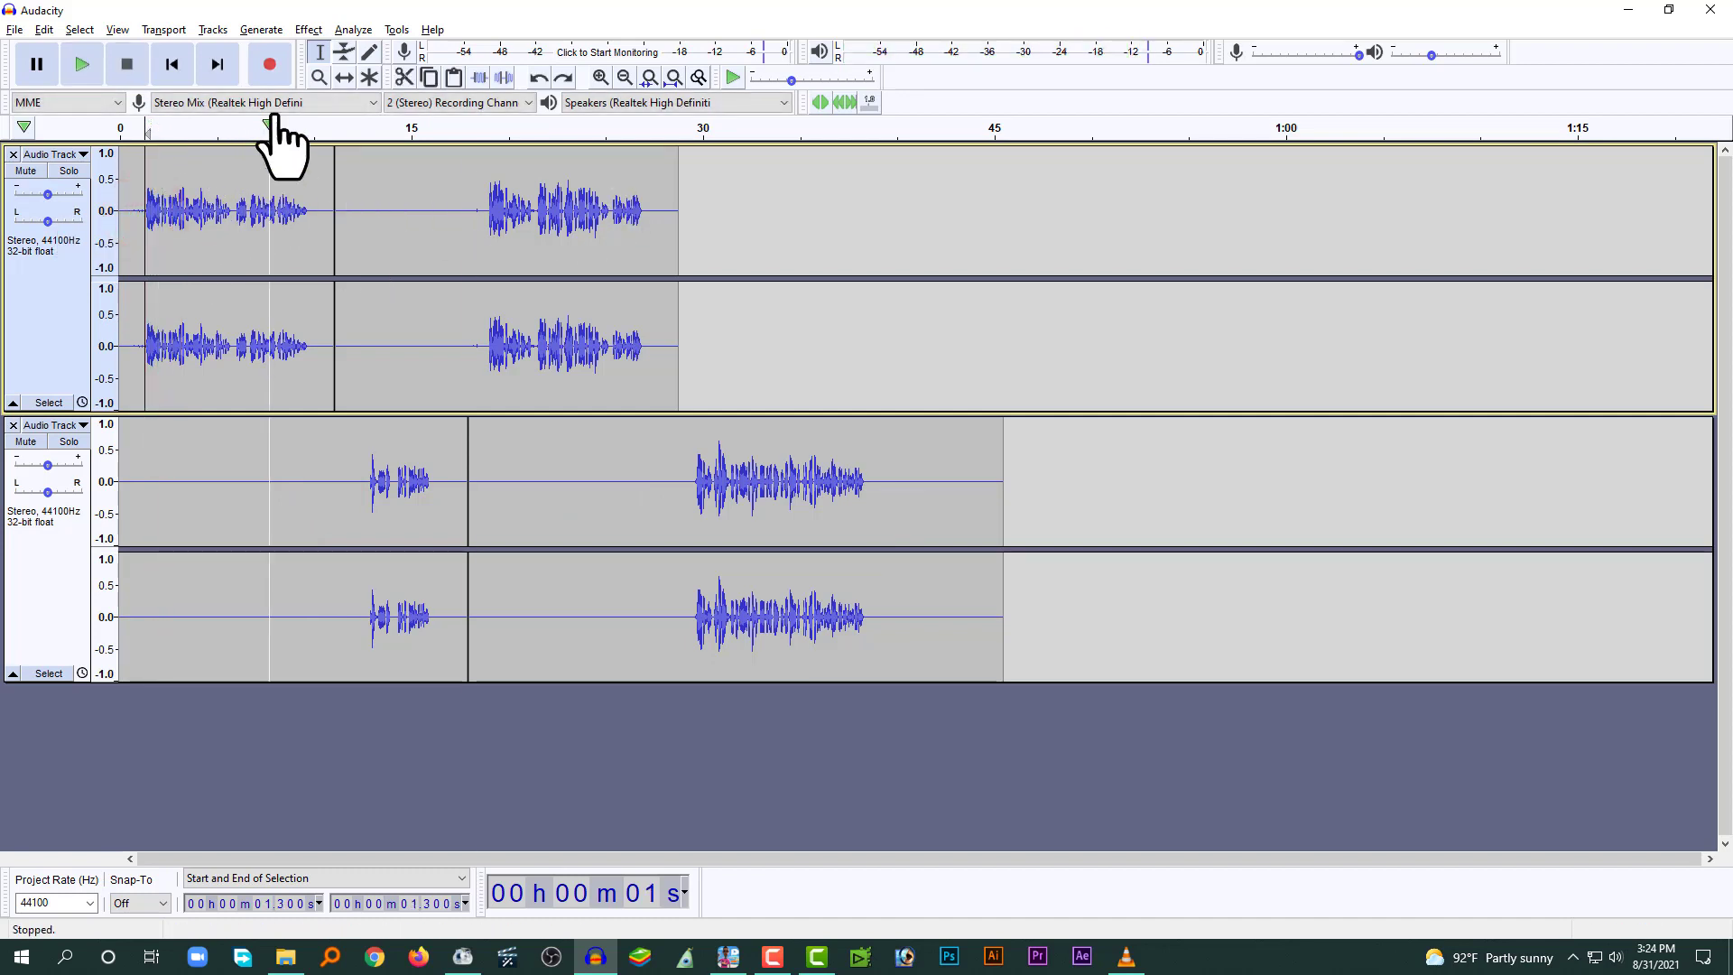
- Raise the pitch of the whole first track by about 20% with high quality stretching enabled
click(49, 284)
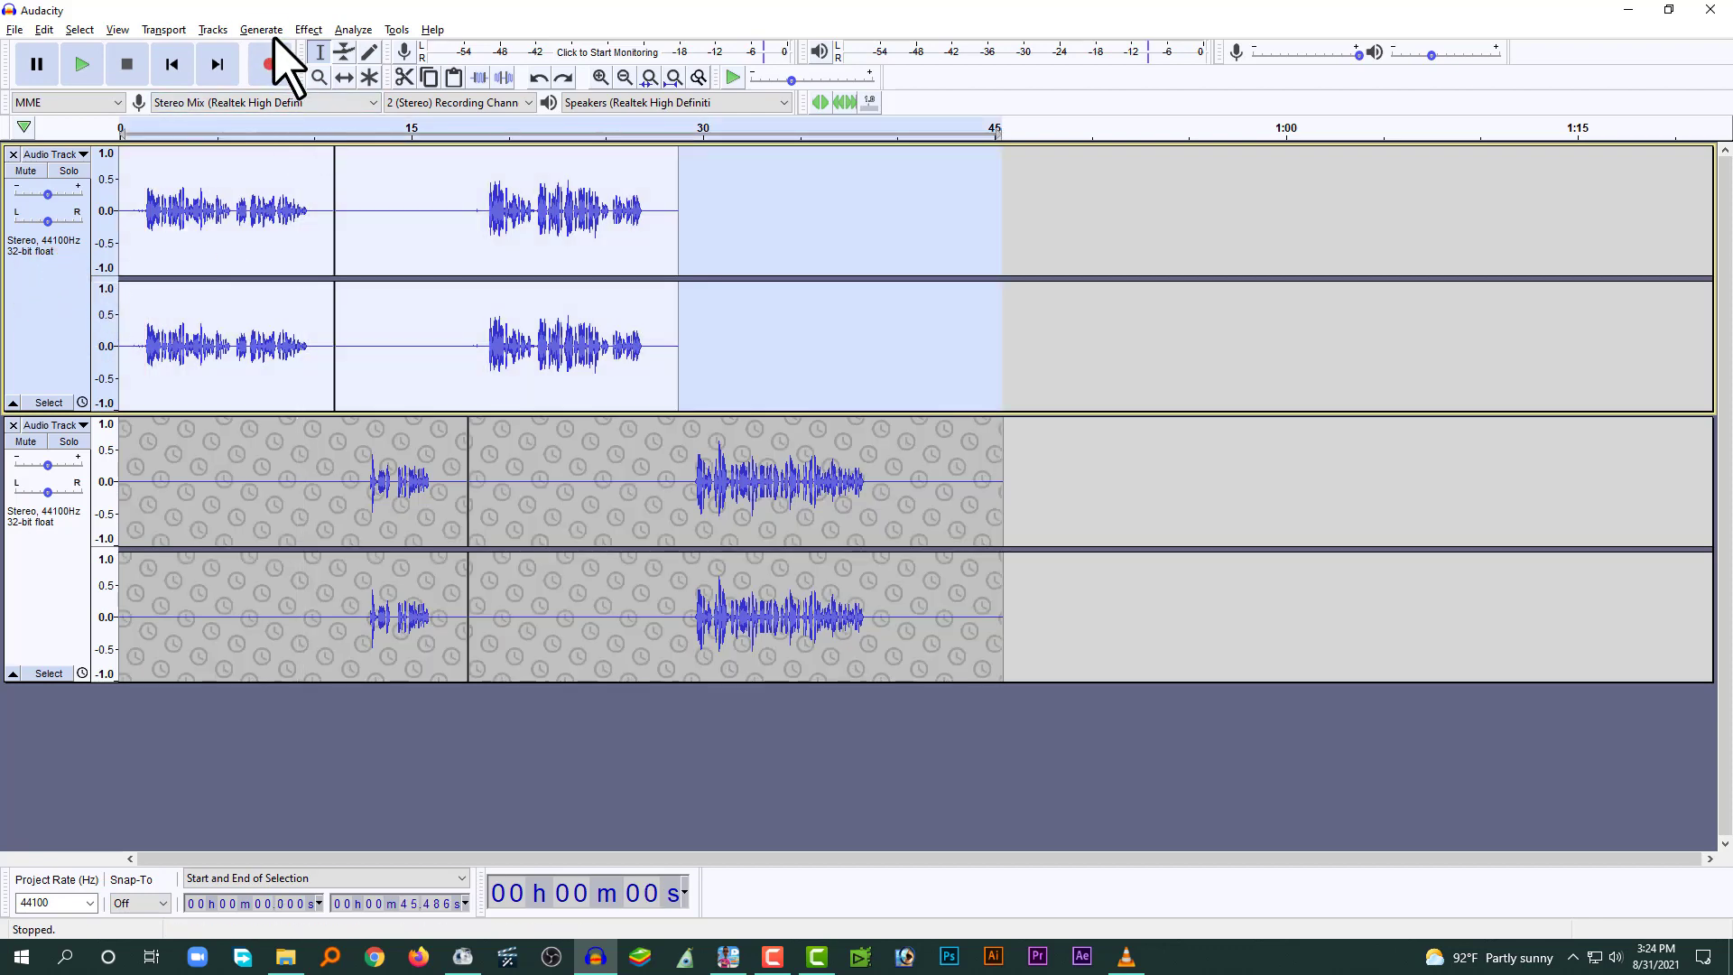
click(308, 29)
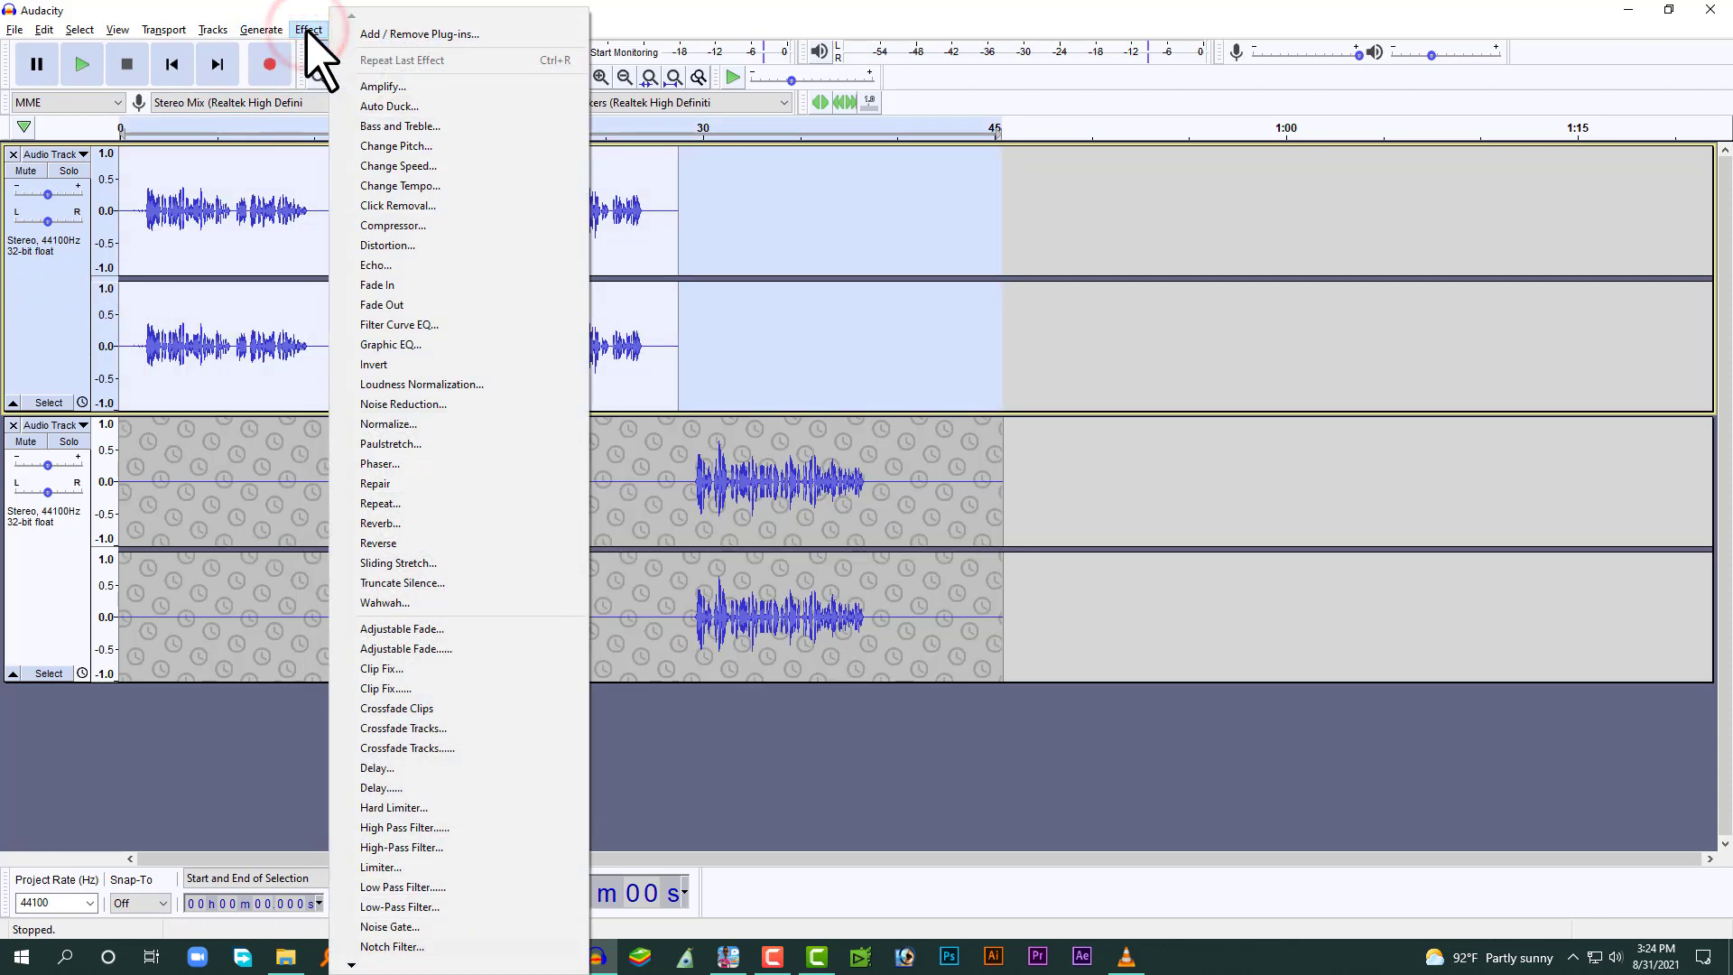
click(447, 146)
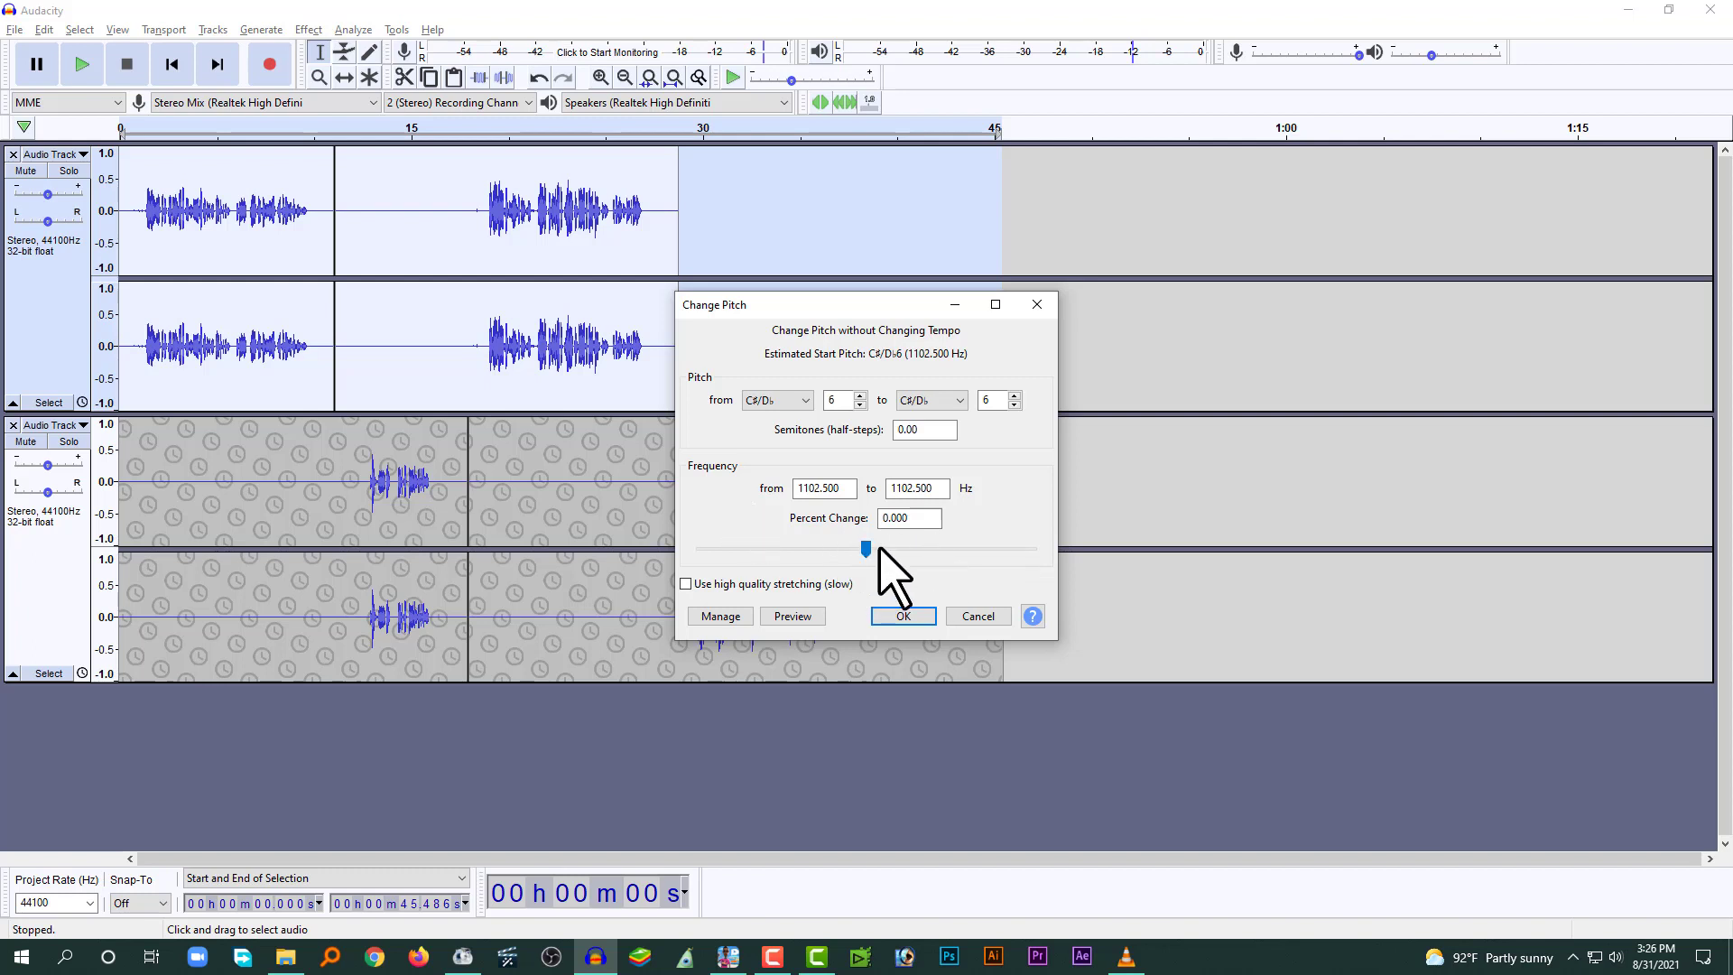
drag(864, 545, 880, 547)
click(783, 584)
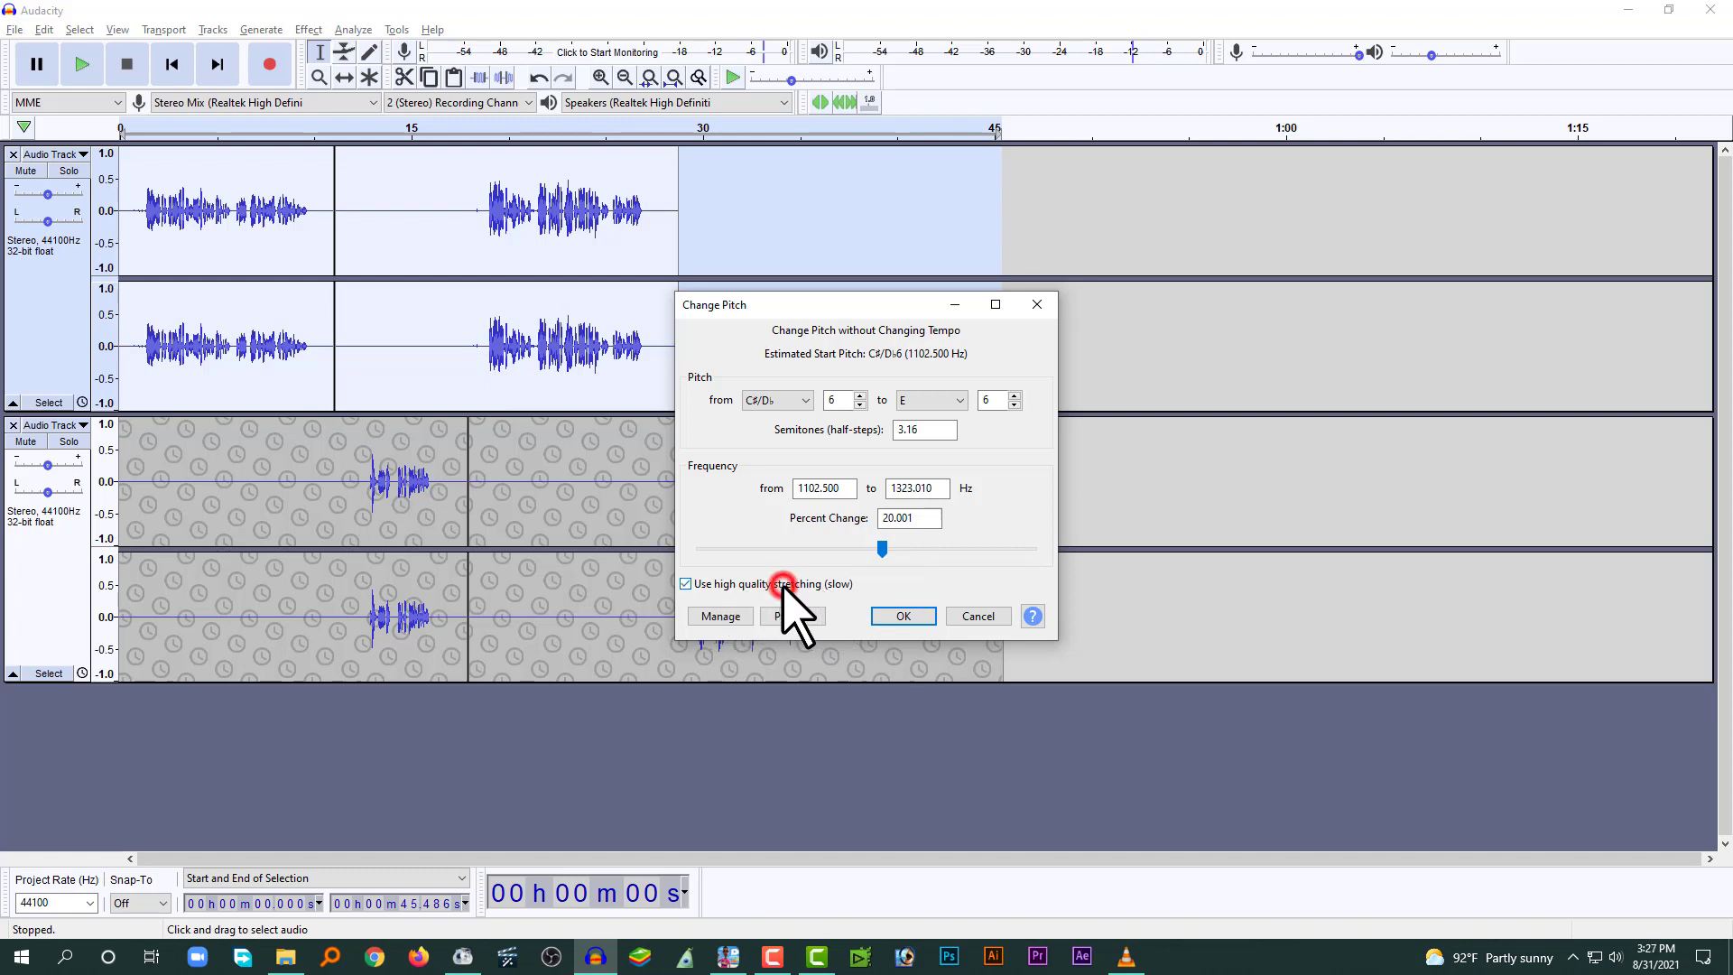
click(890, 619)
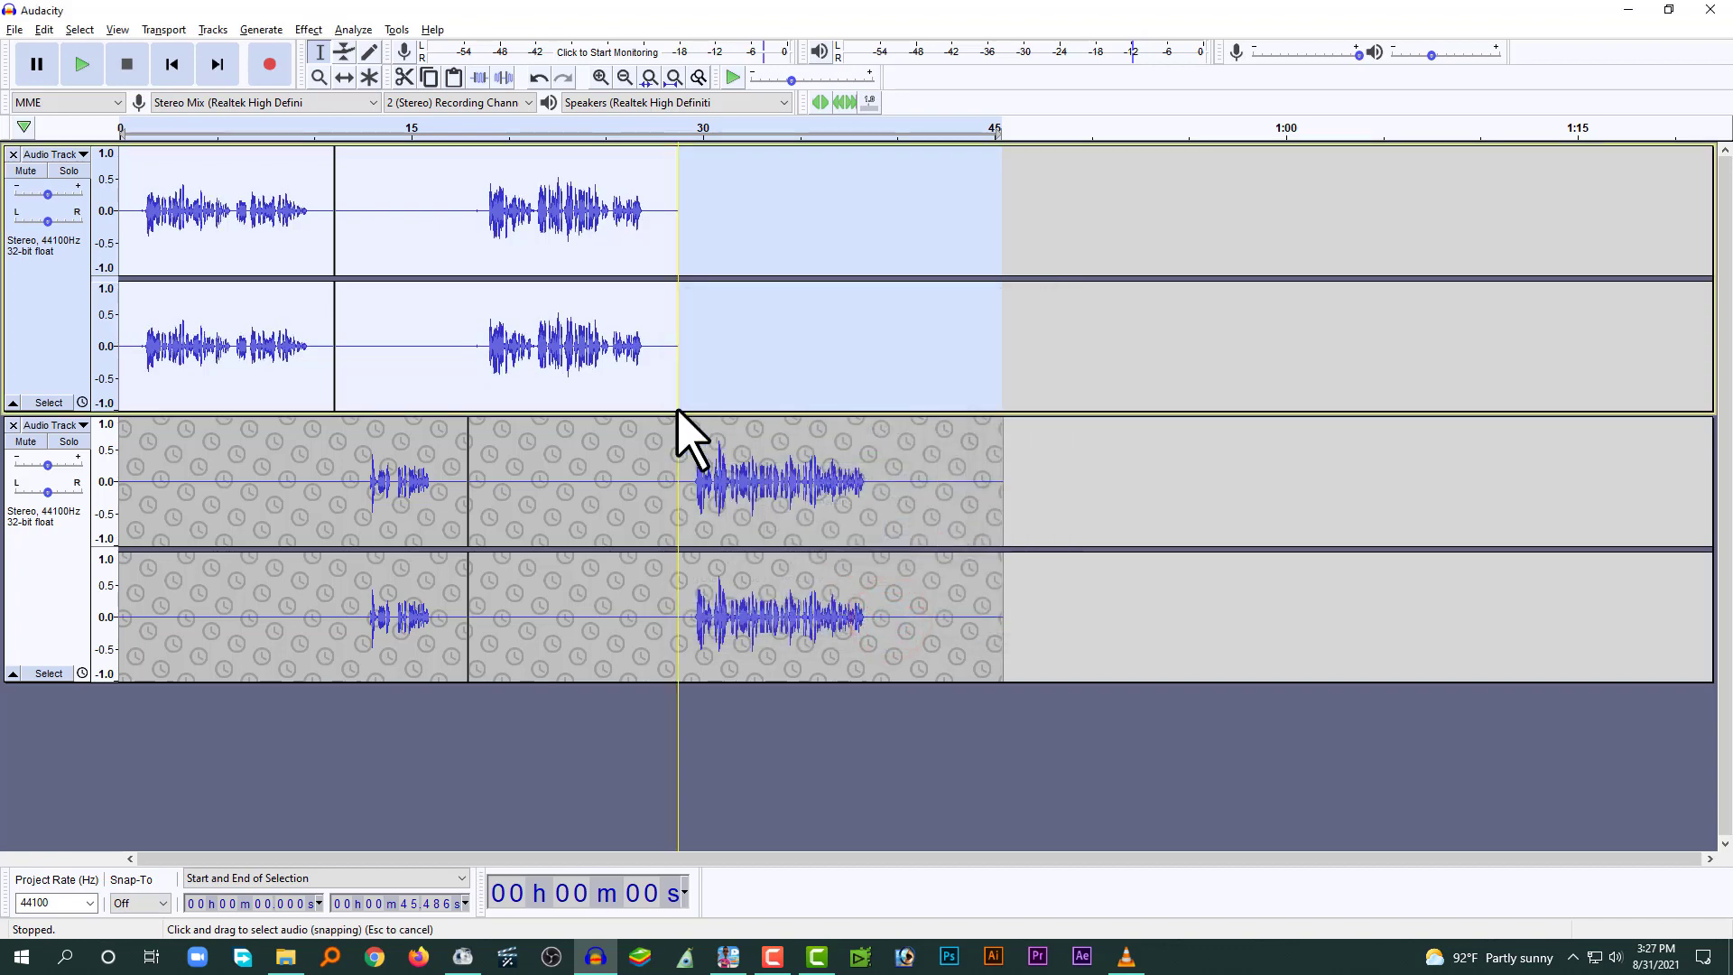
- Listen to the first track's pitch-shifted opening speech from about 1.1 s
click(142, 221)
key(space)
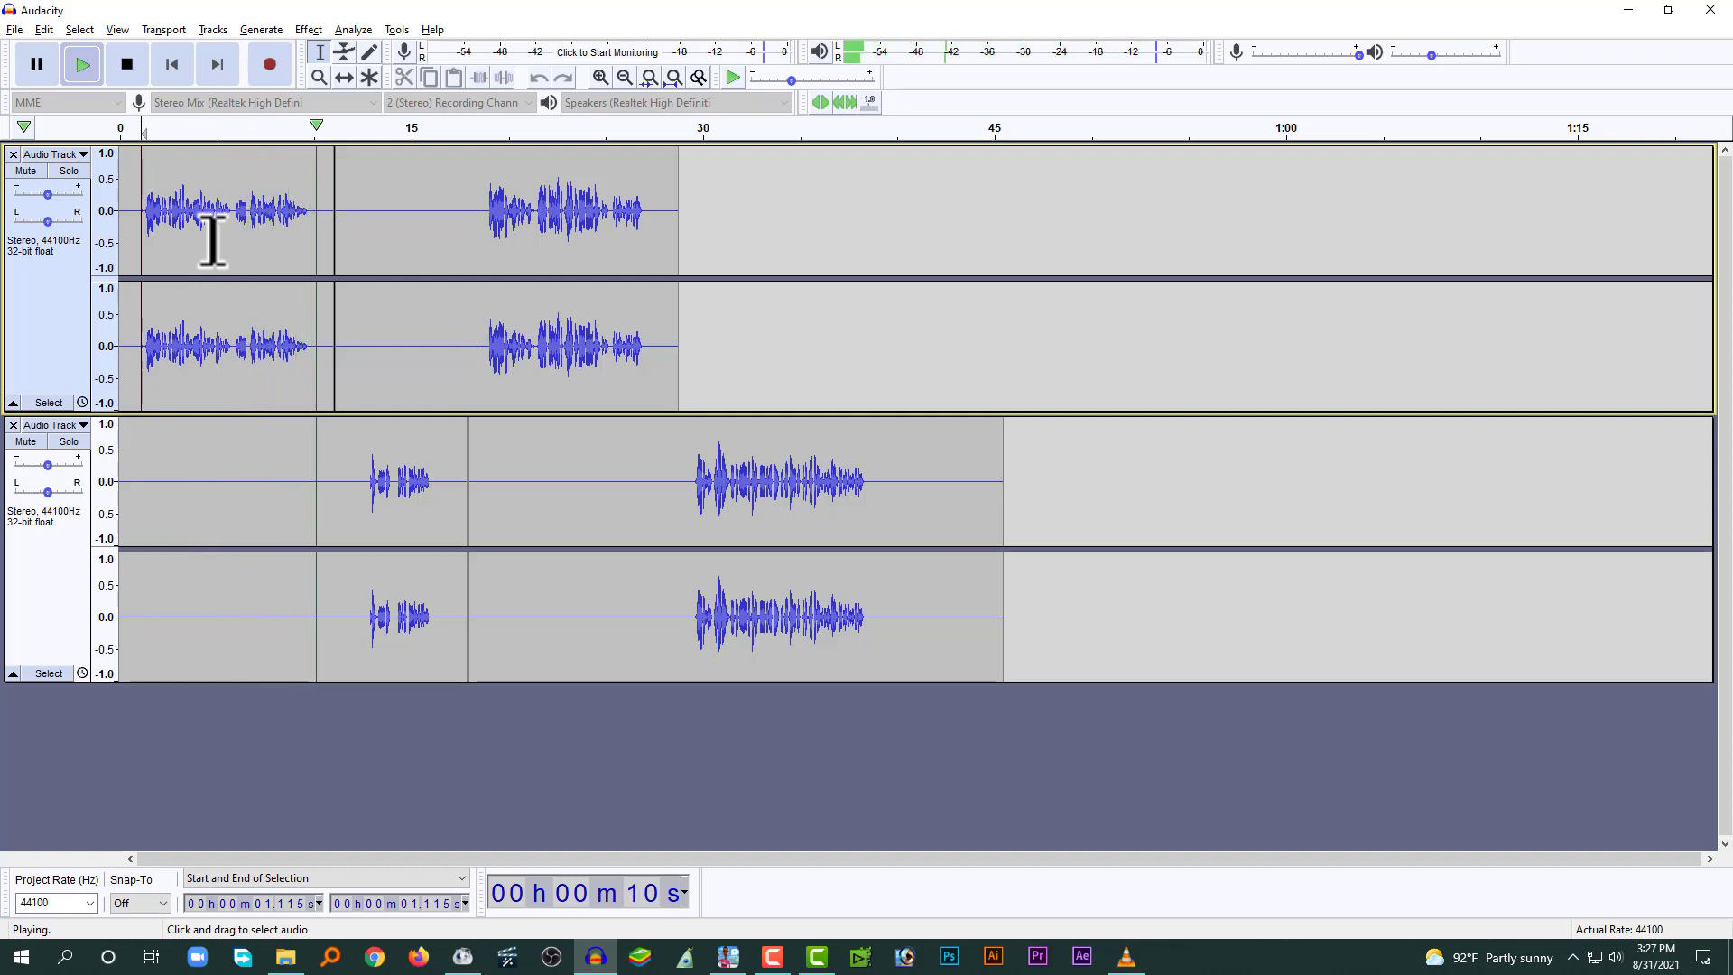
click(405, 287)
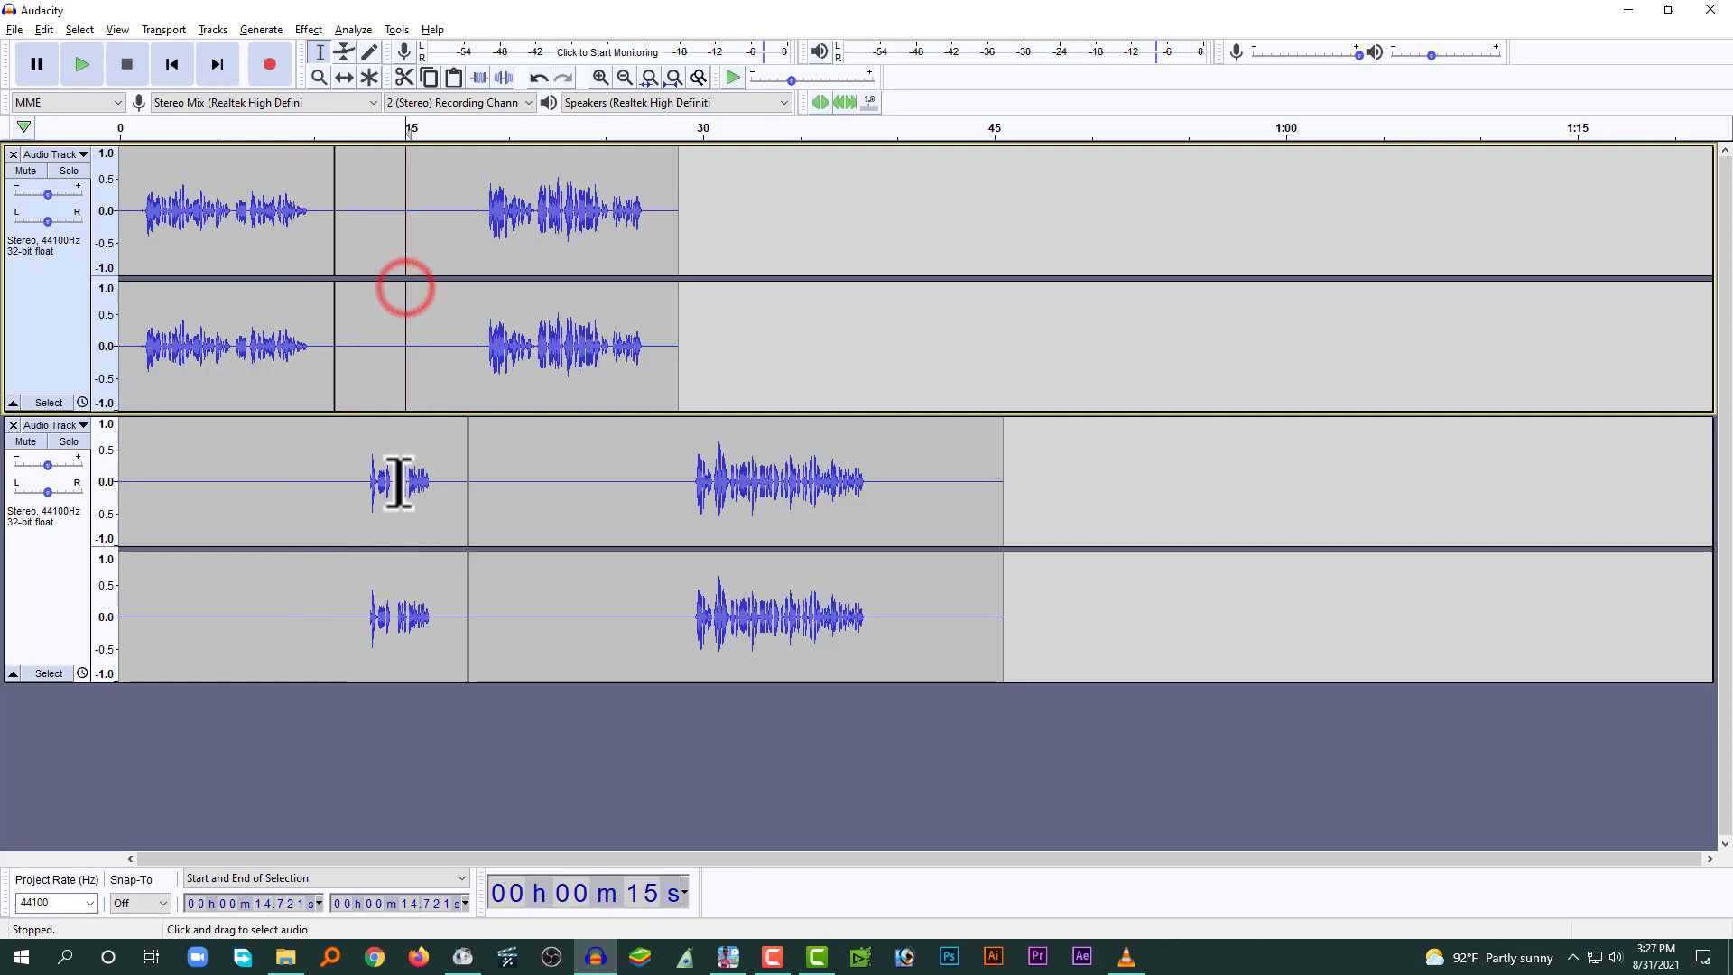
- Listen briefly to the second track's first speech from about 14.4 s
click(399, 481)
key(space)
key(space)
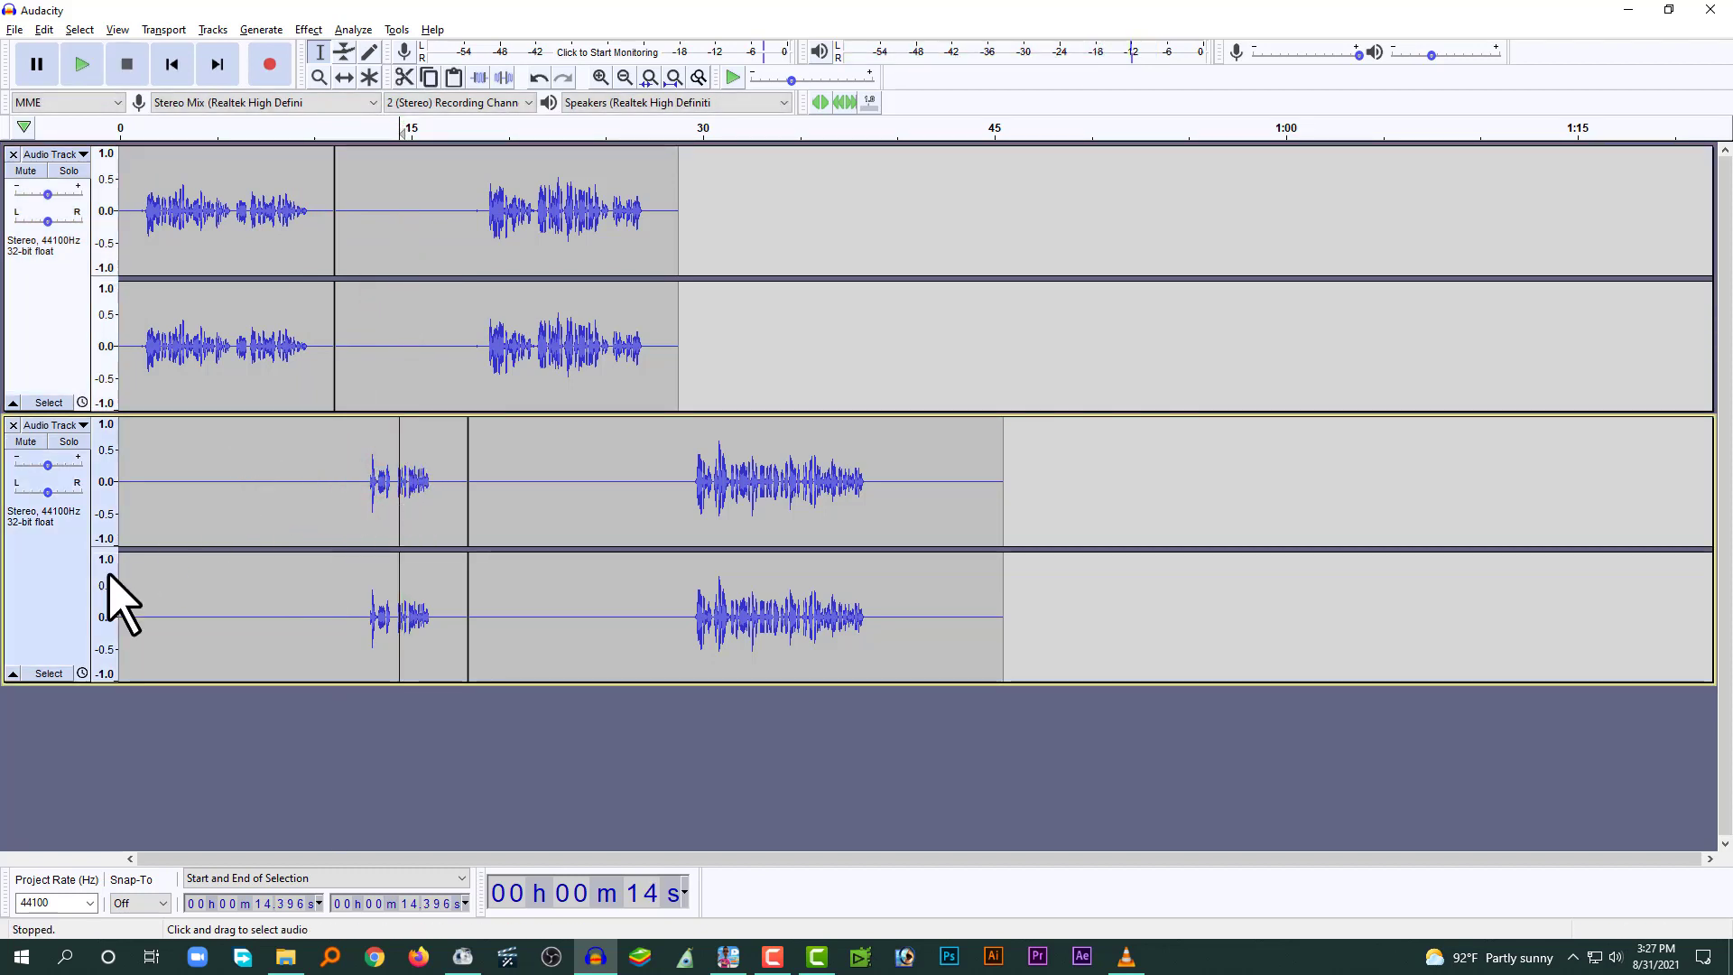
- Lower the pitch of the whole second track by 13% using high quality stretching
click(46, 579)
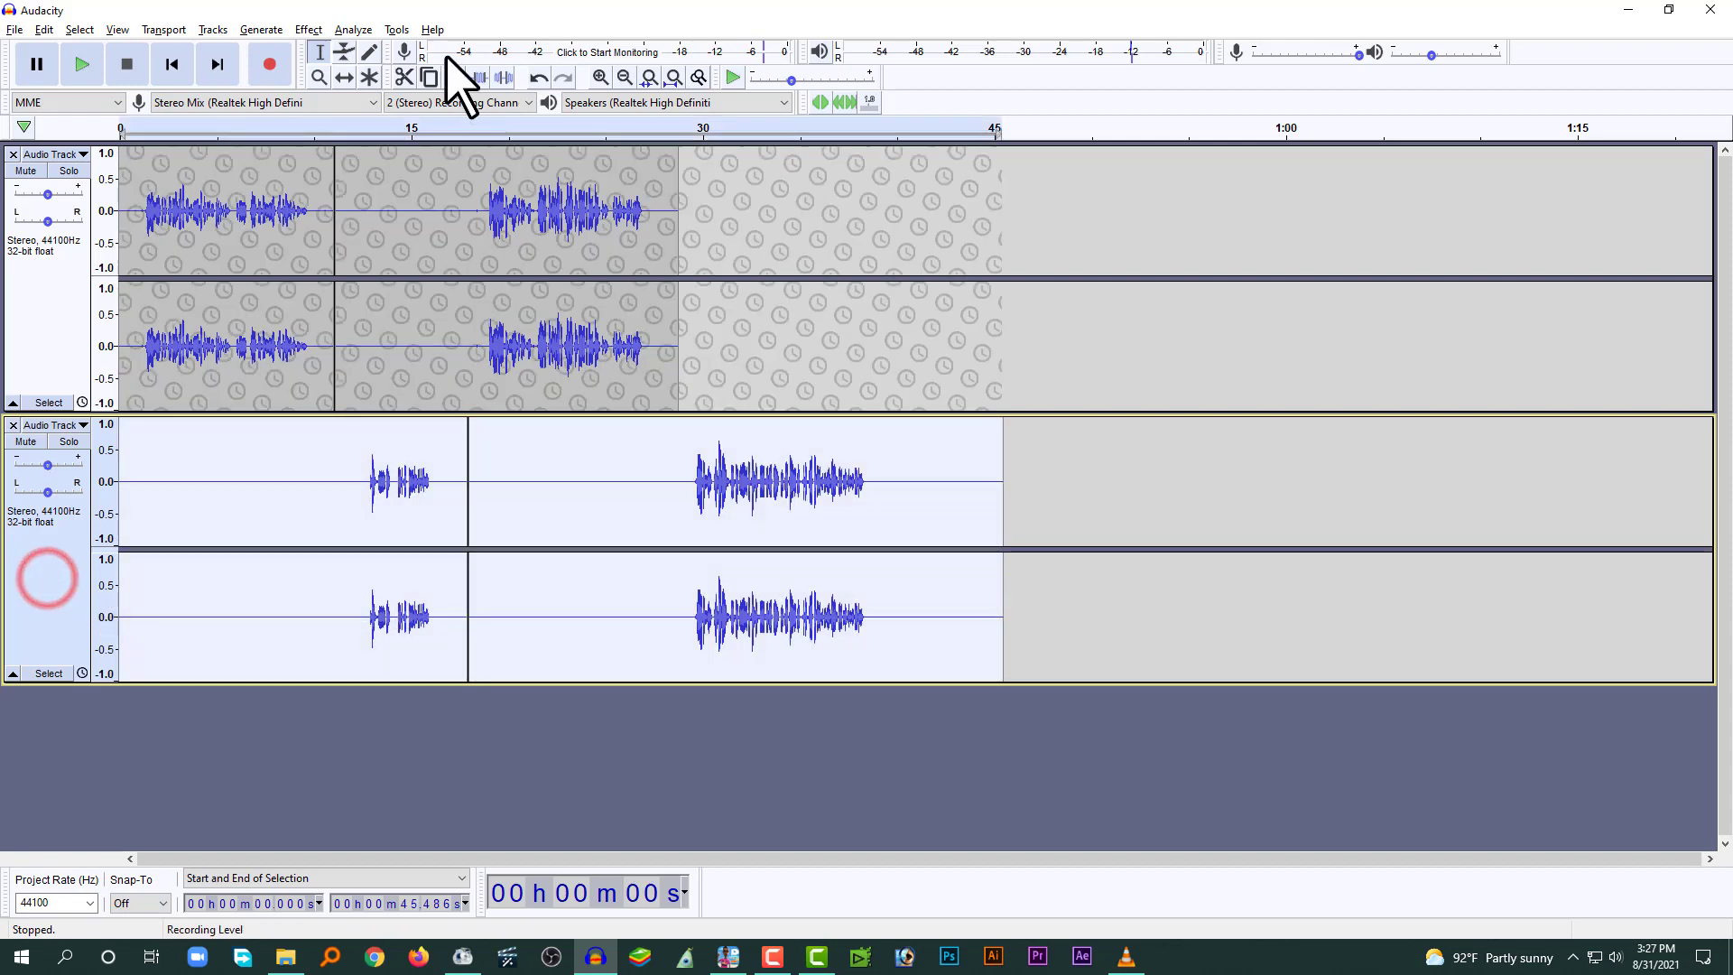
click(311, 30)
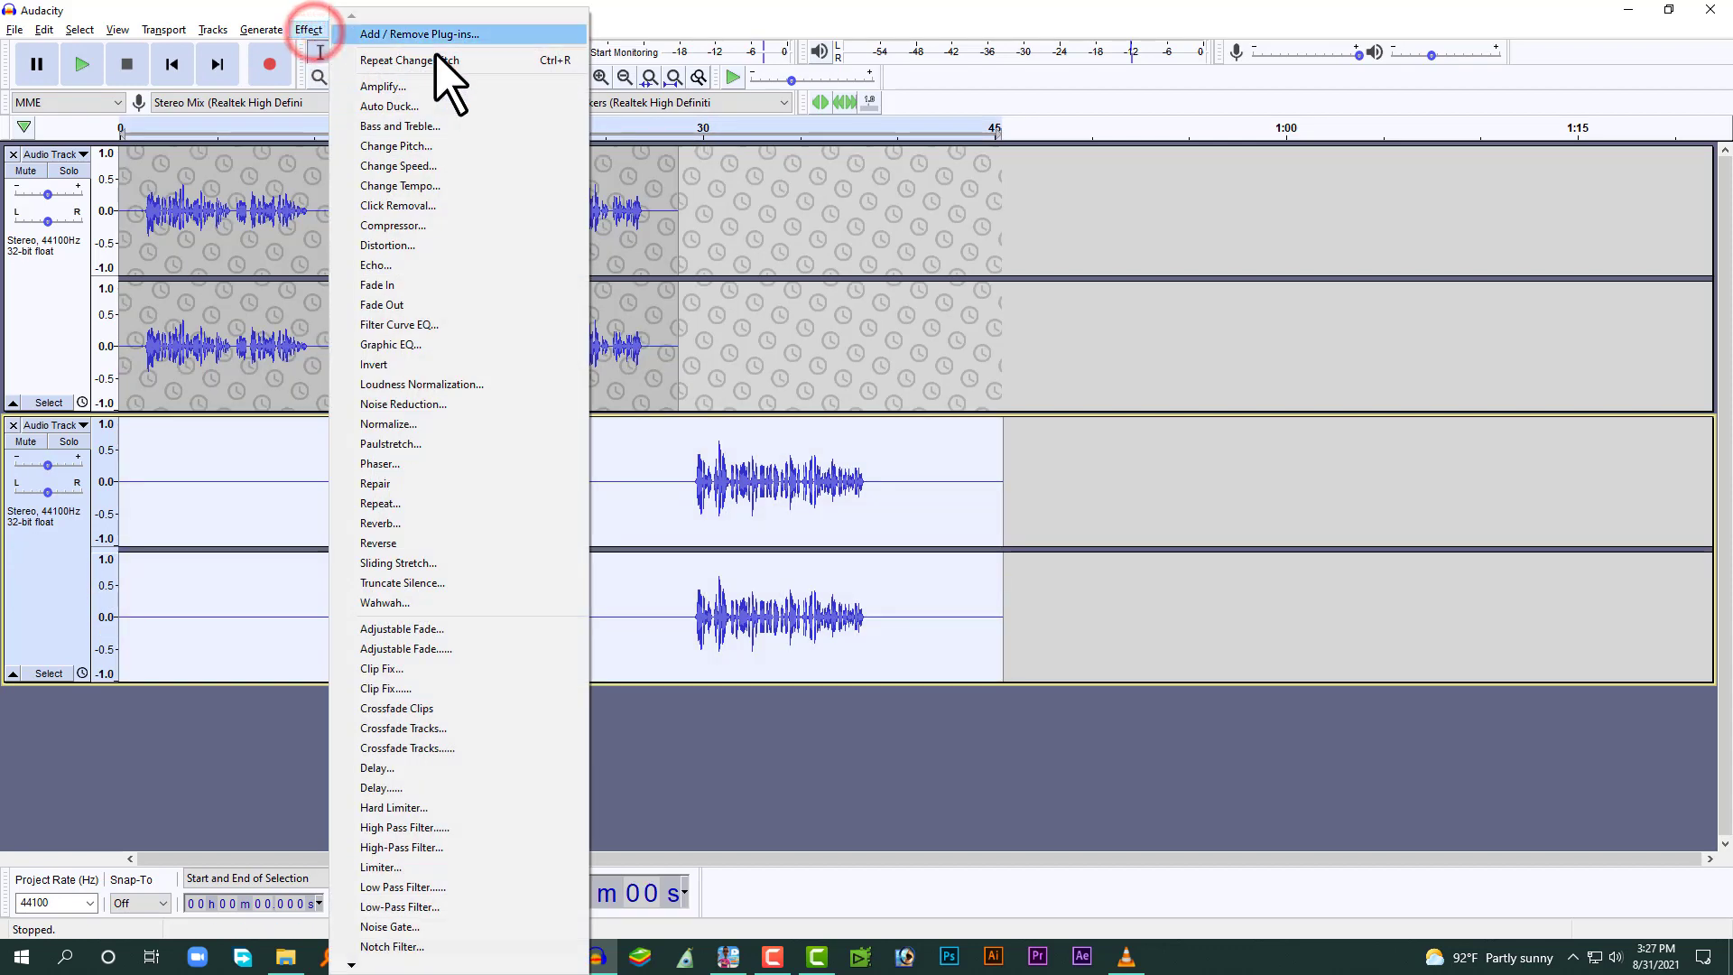
click(432, 143)
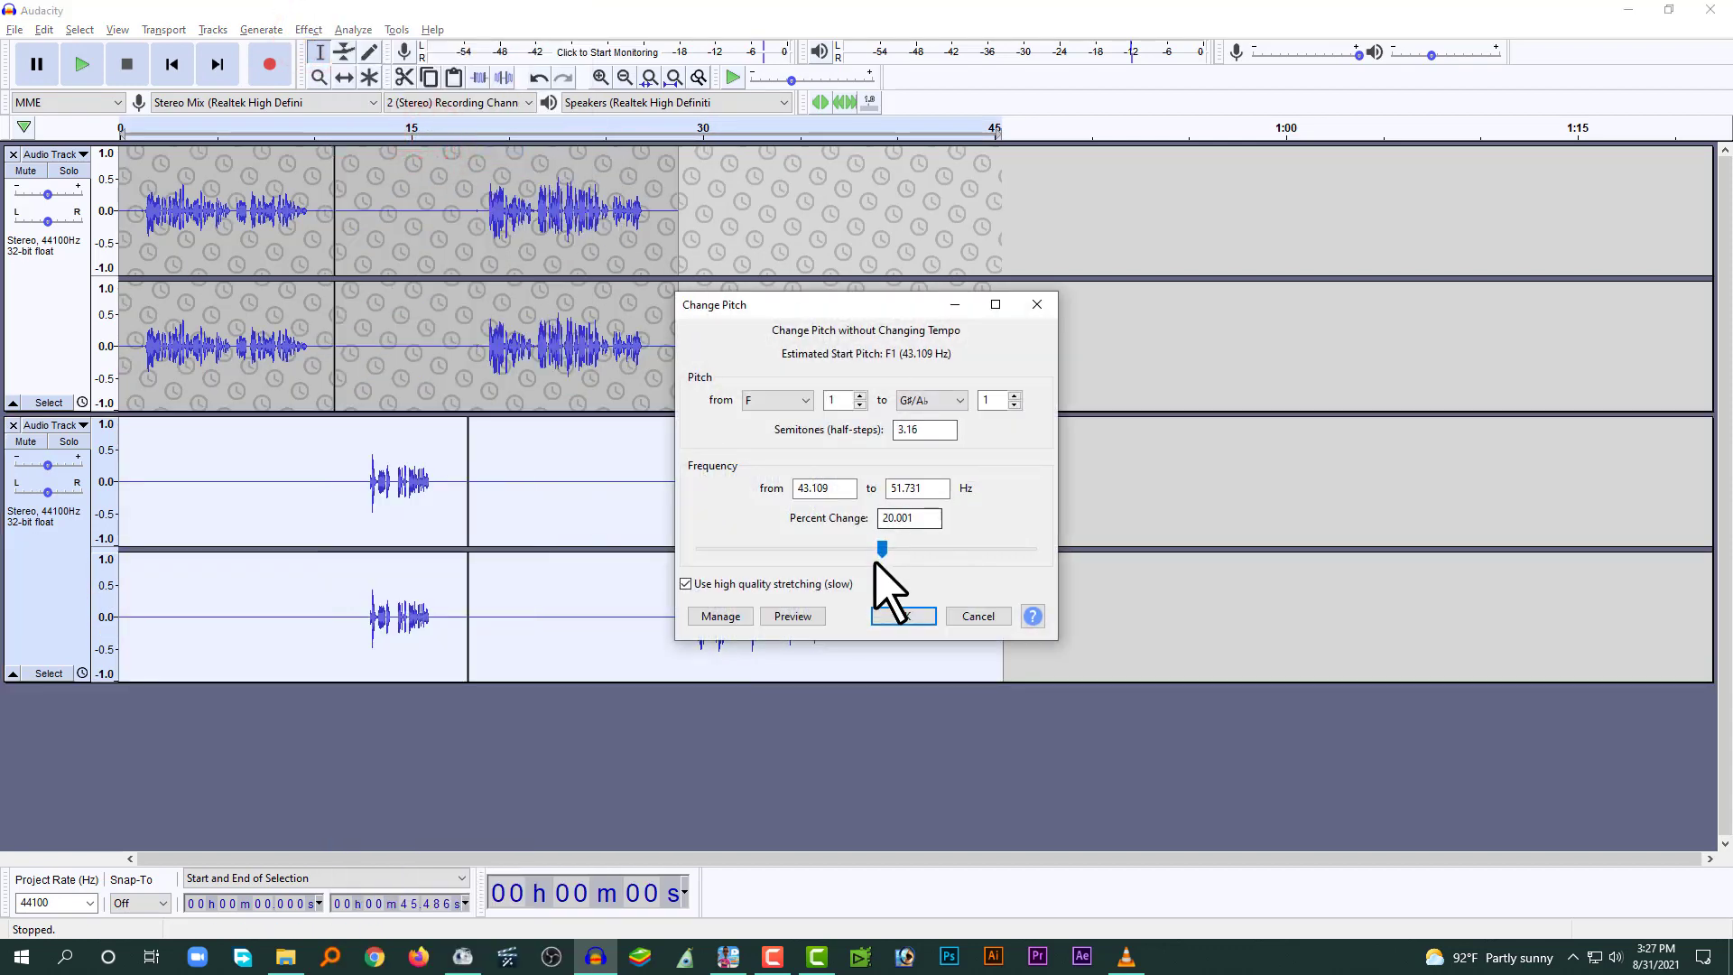
drag(868, 550, 843, 564)
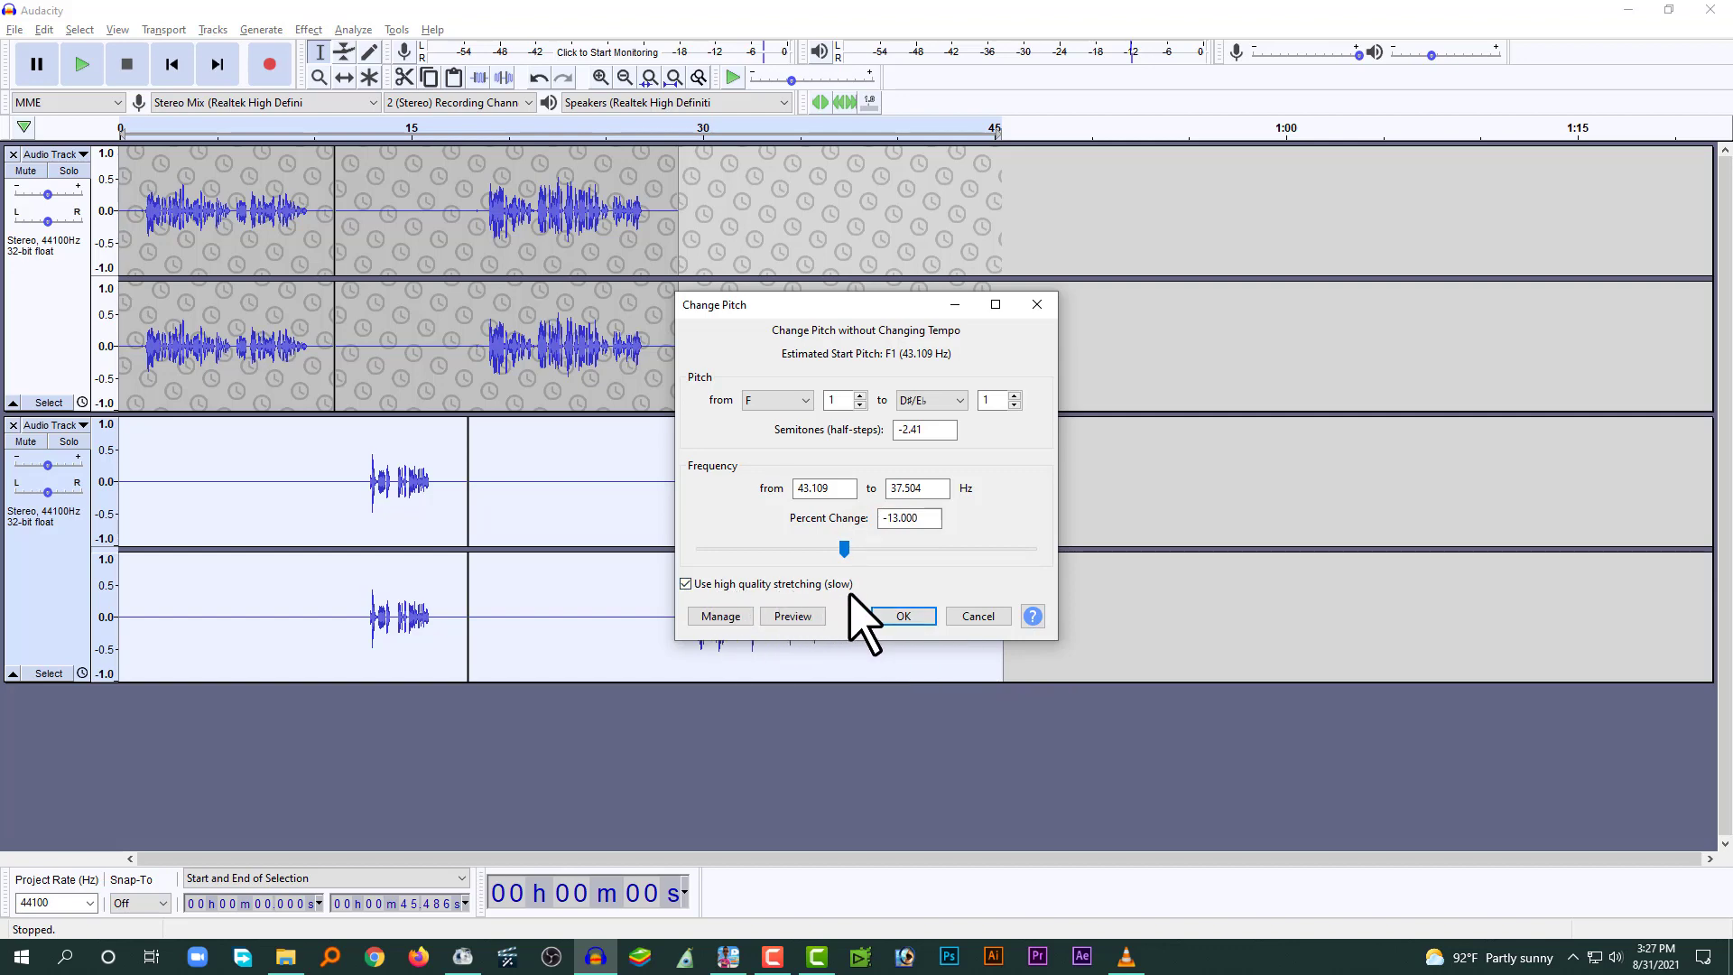
click(903, 615)
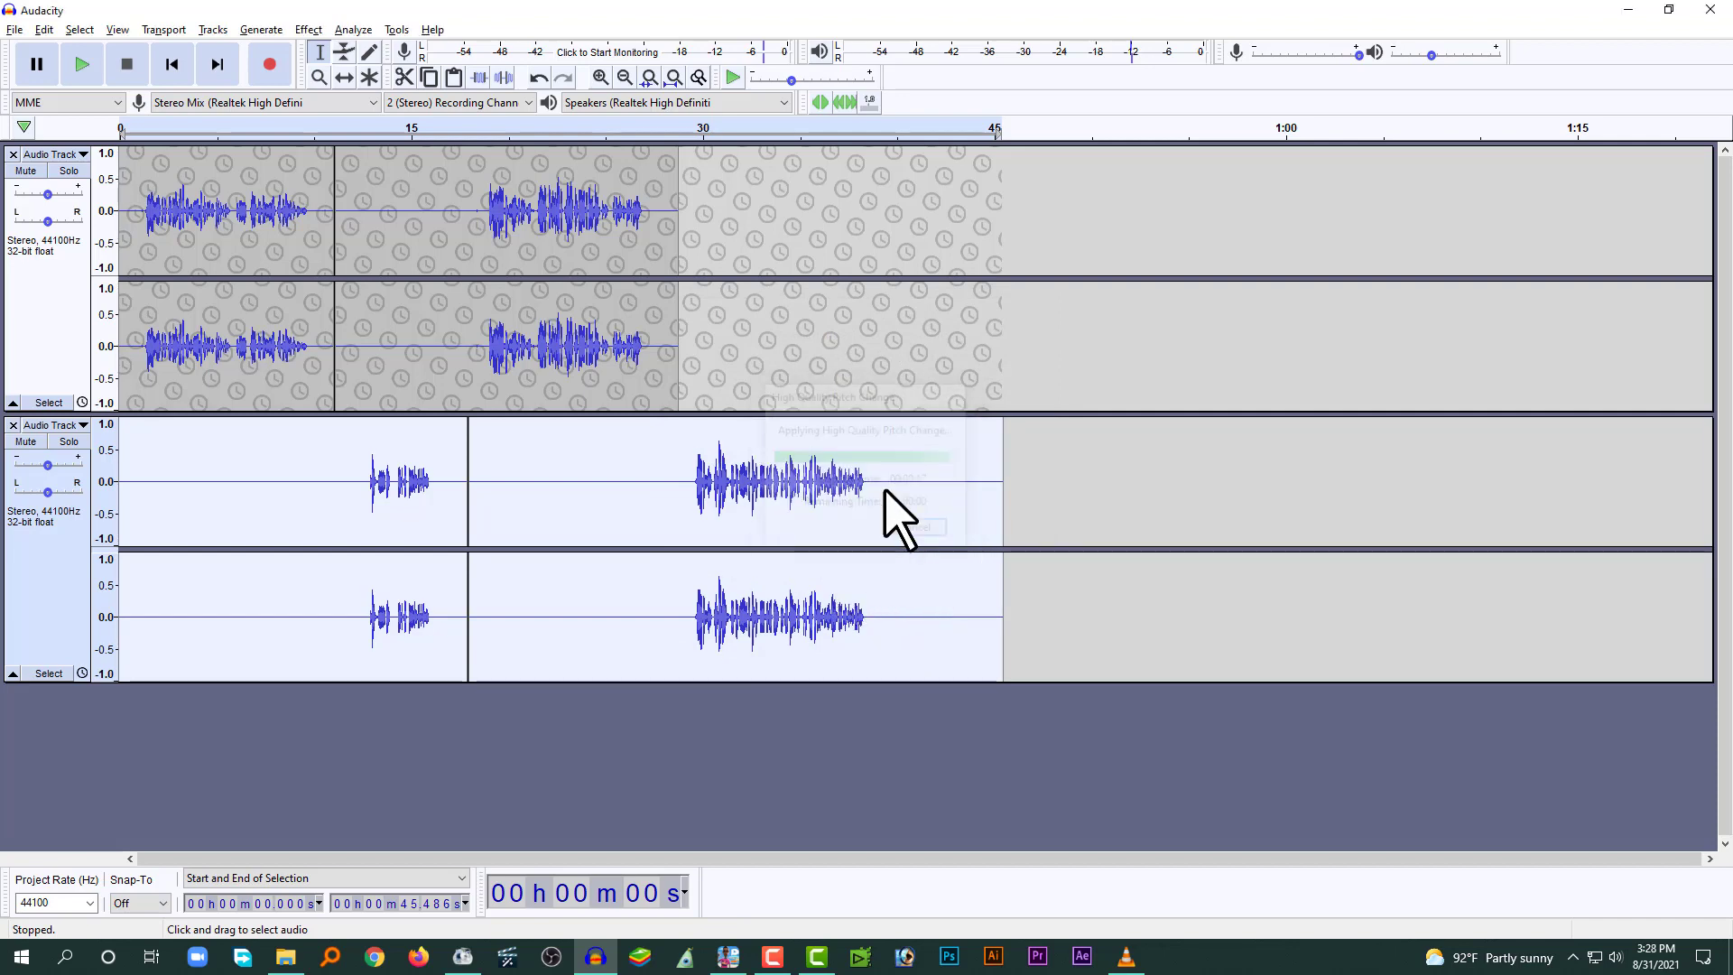
- Listen to the second track's lowered voice from about 12.7 s and stop playback
click(366, 487)
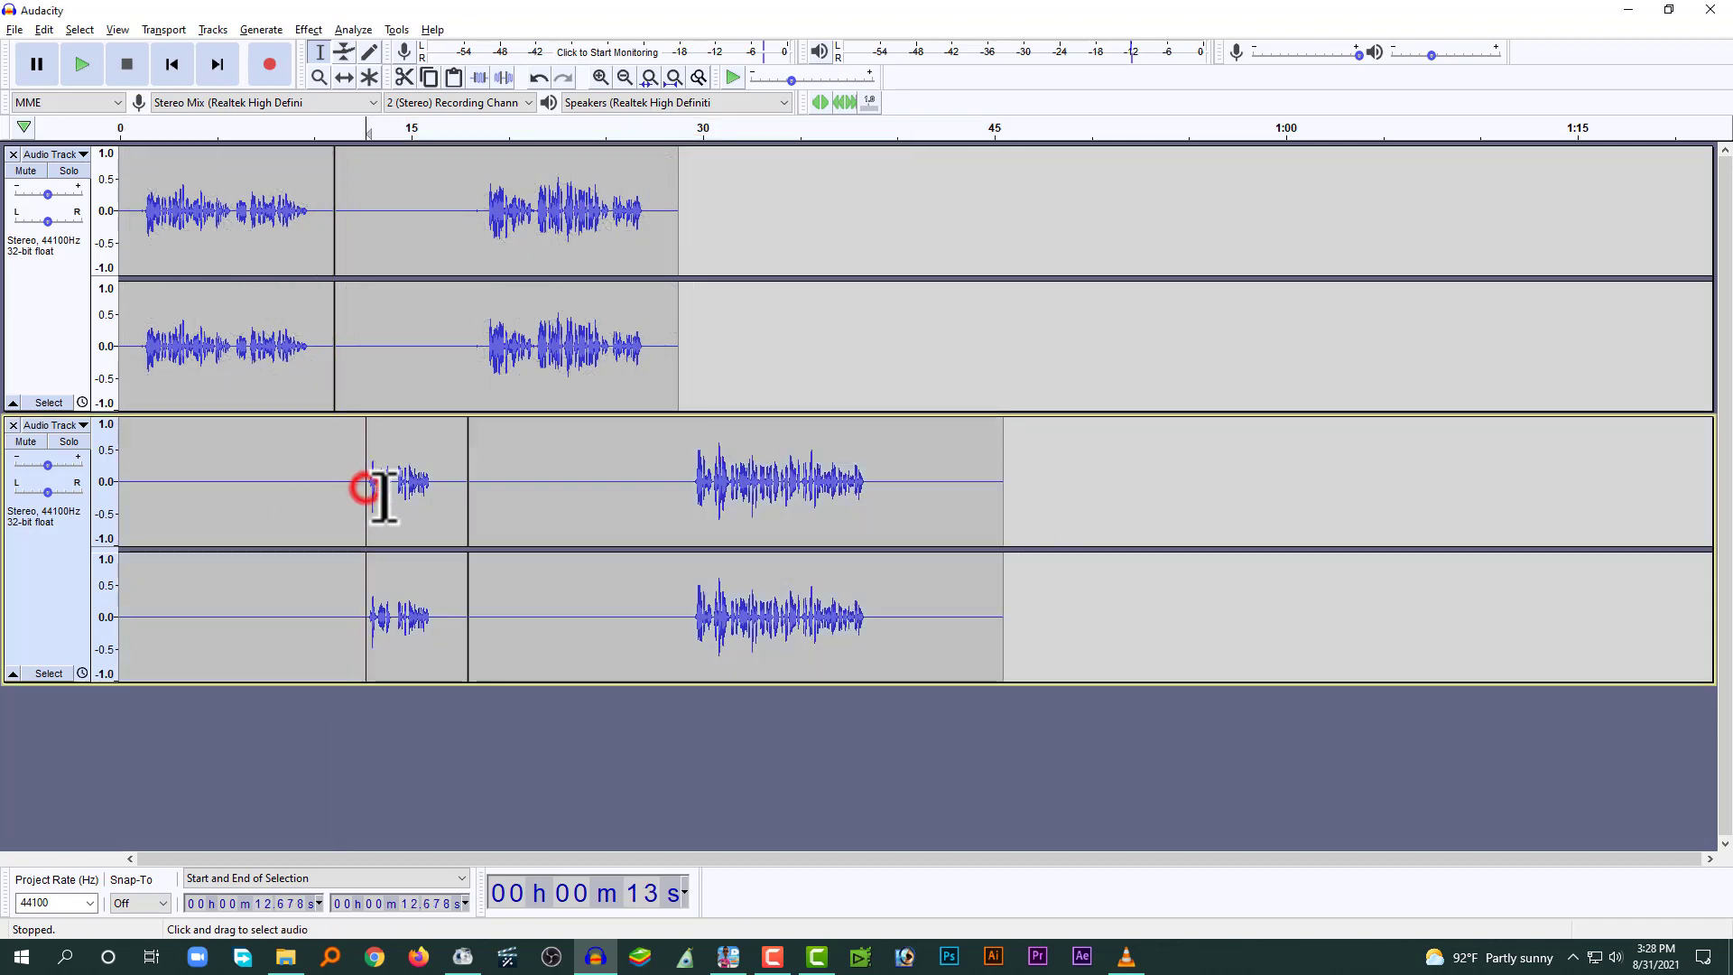
key(space)
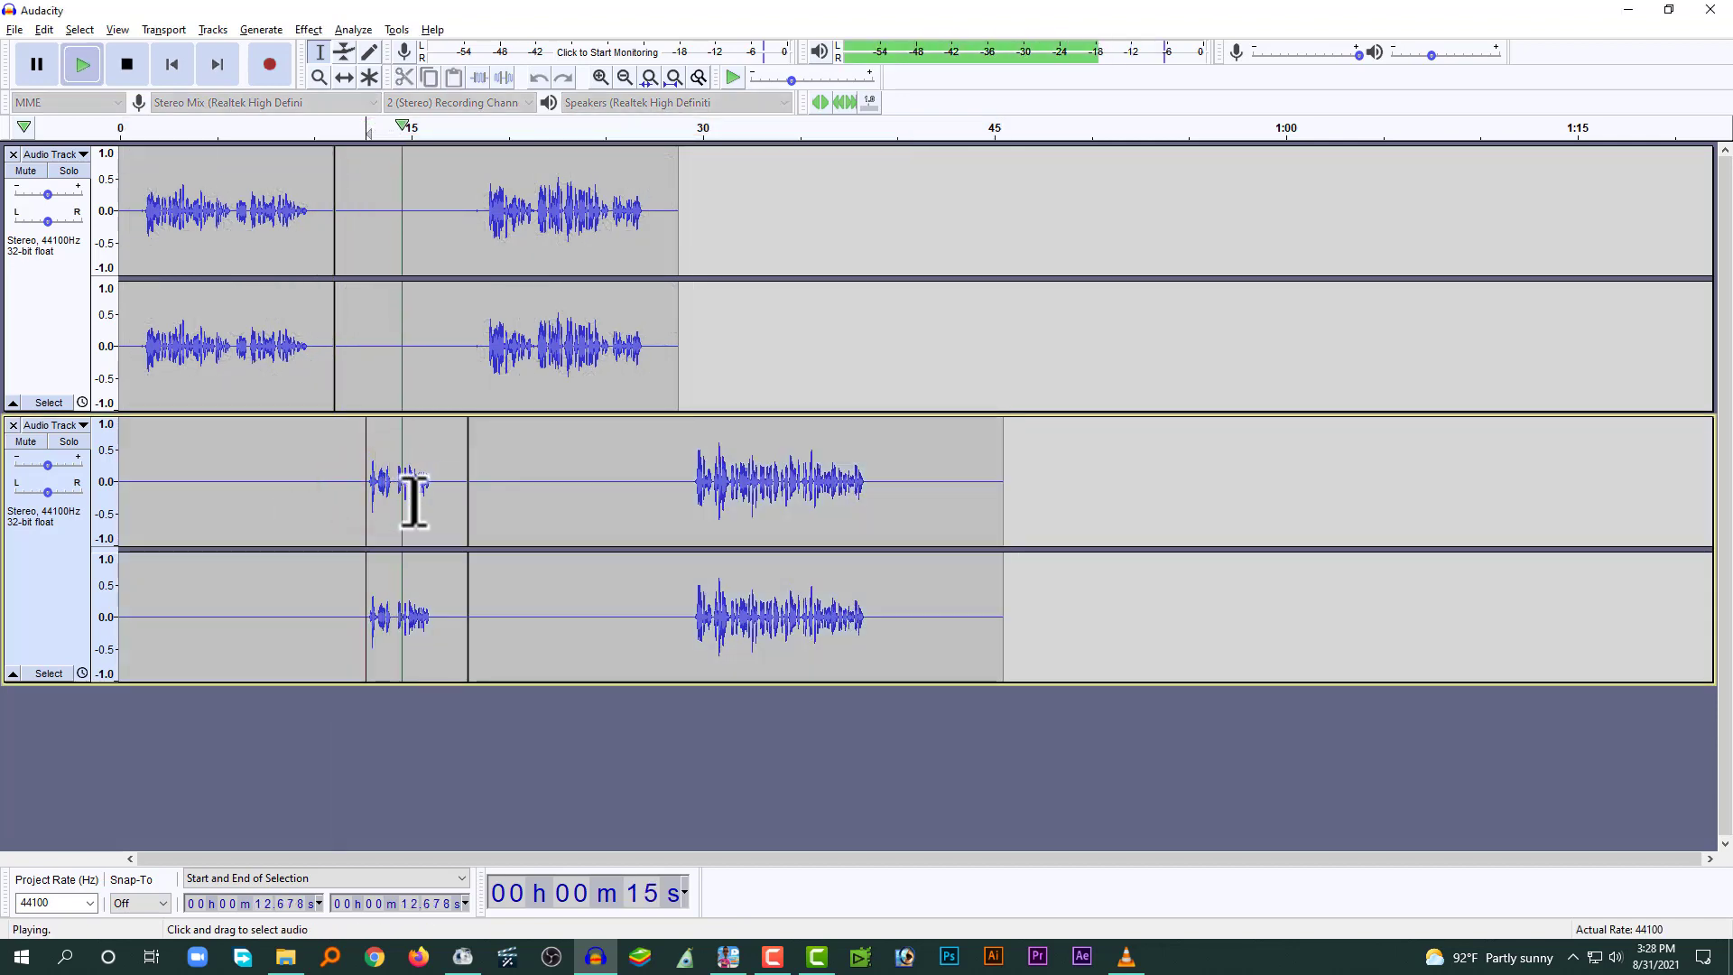
click(127, 66)
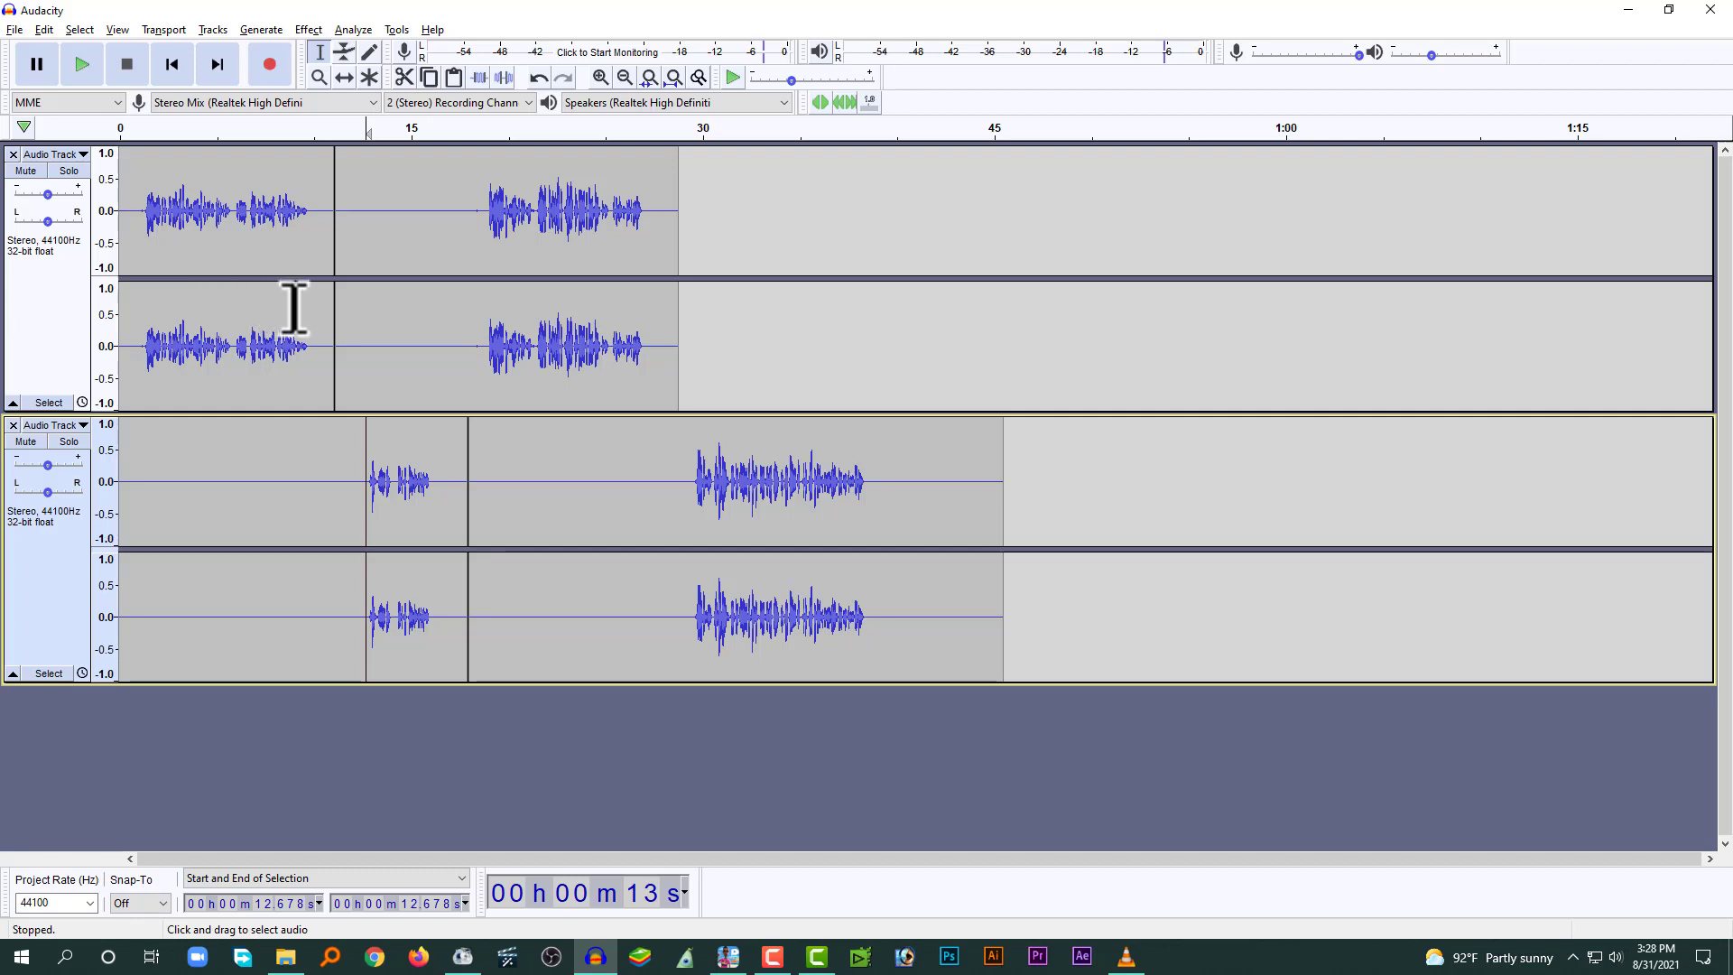
- Export the mixed audio to the Desktop as a 16-bit WAV file named 0001, leaving the metadata tags unedited
click(351, 232)
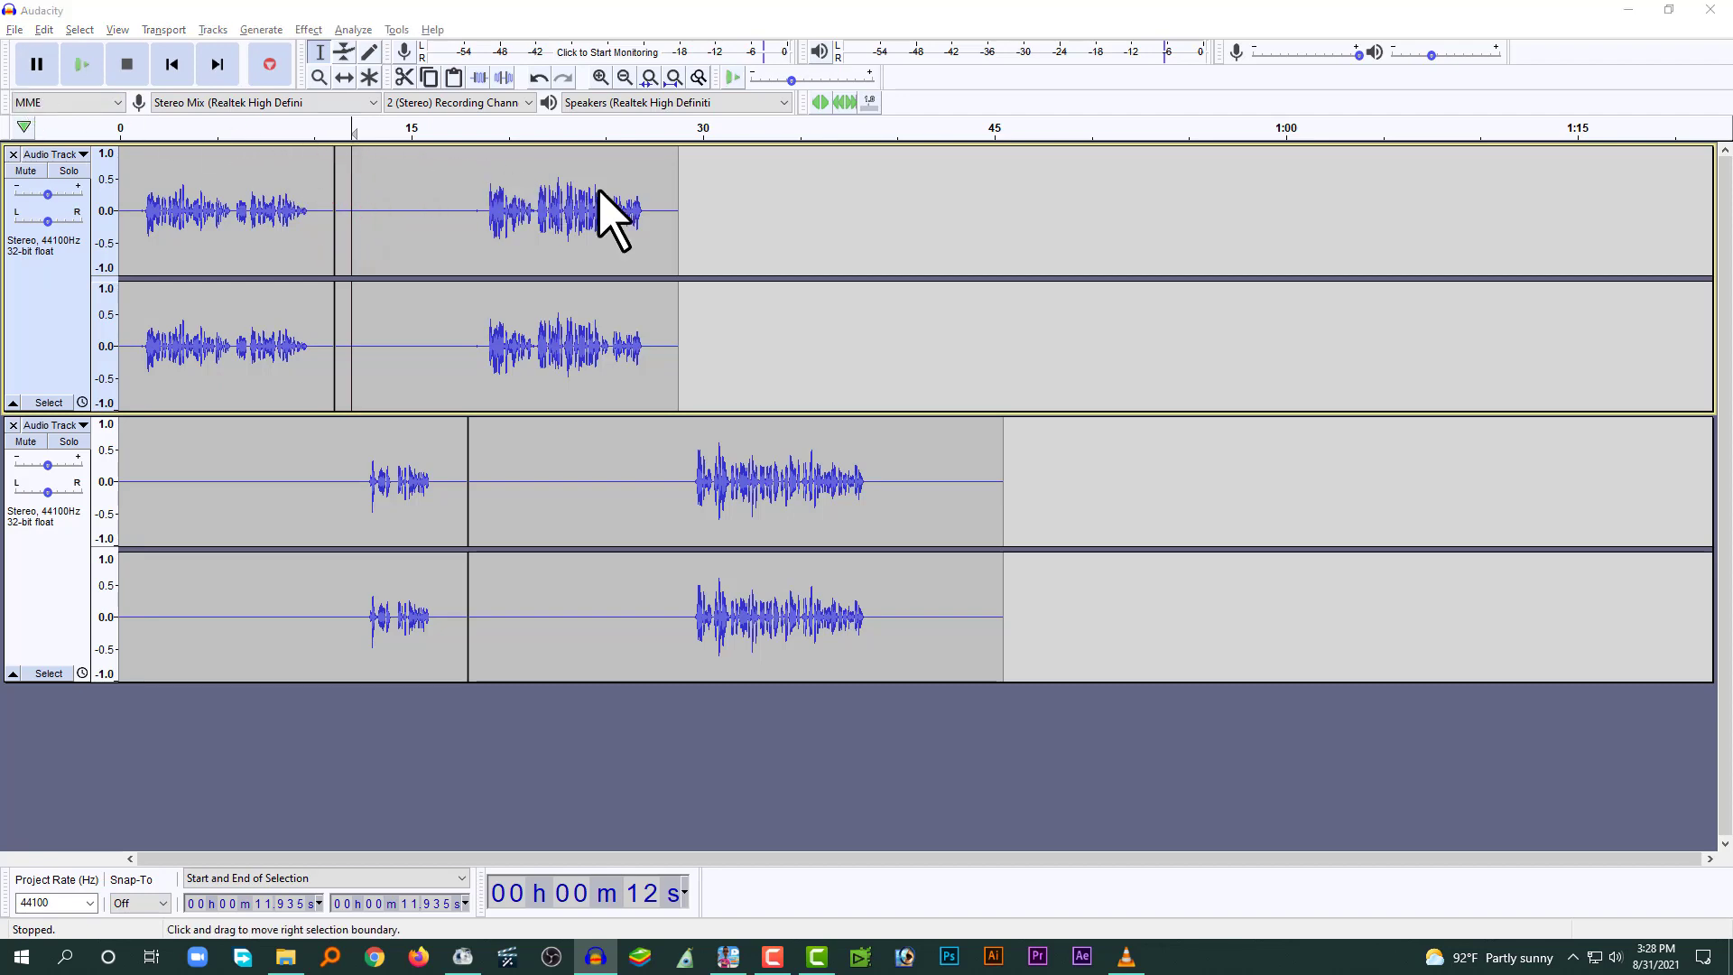
key(ctrl+shift+e)
click(49, 284)
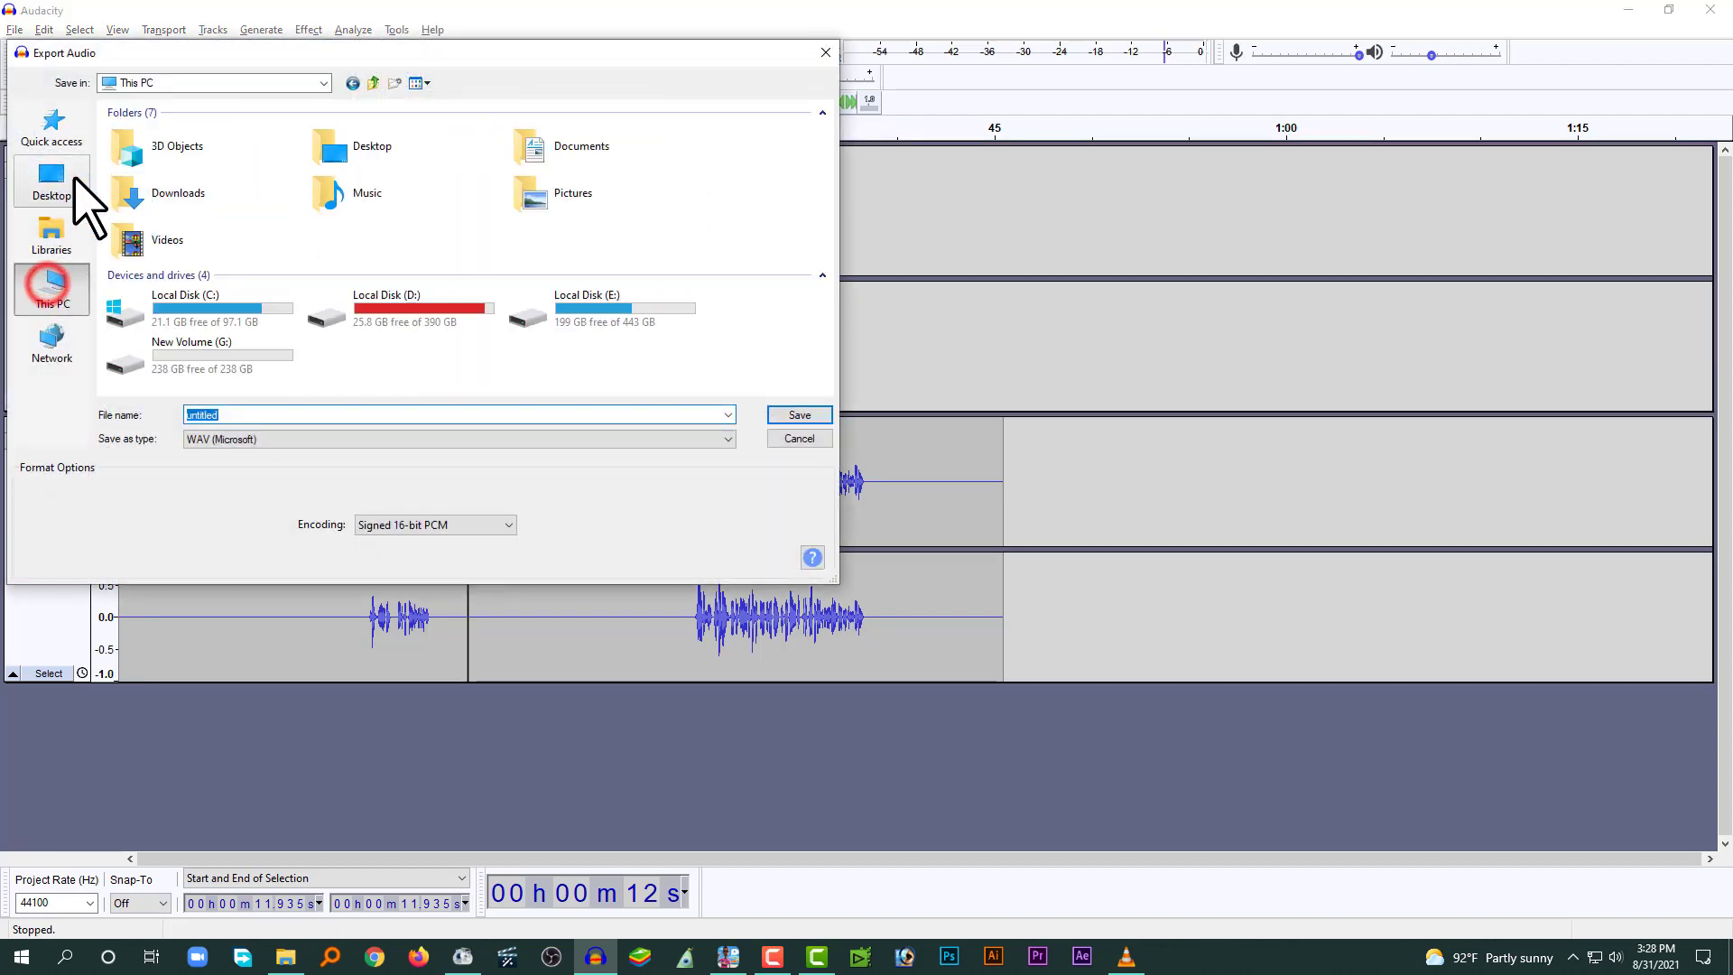
click(72, 180)
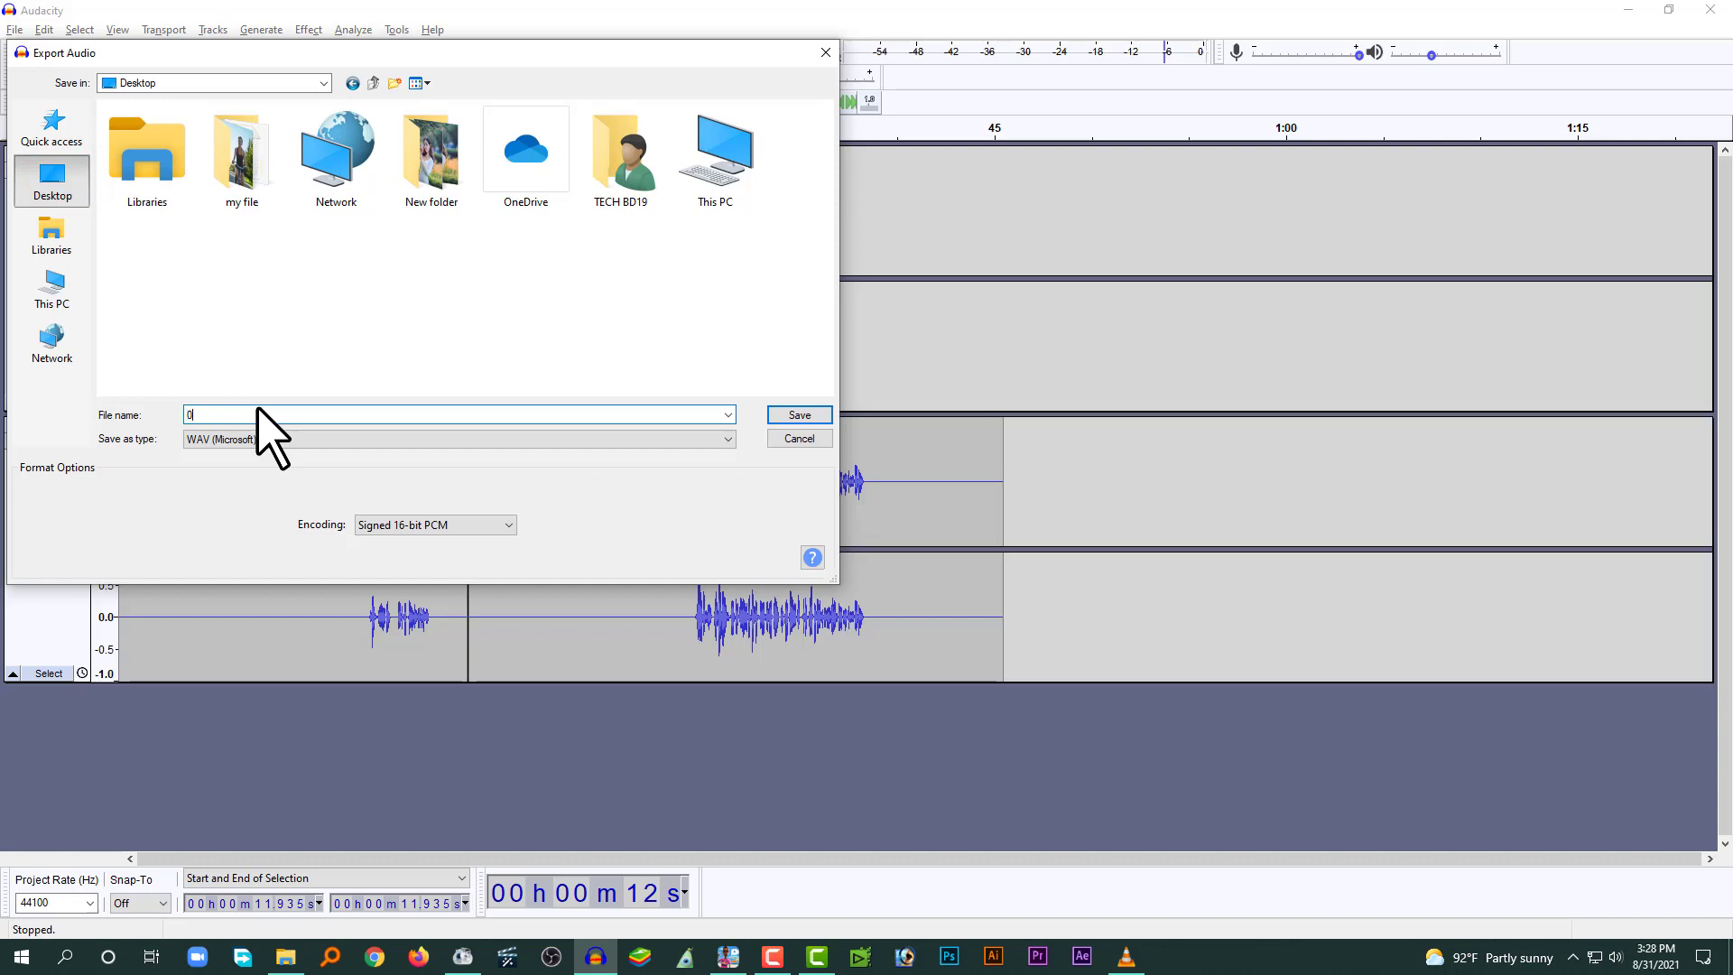
click(788, 416)
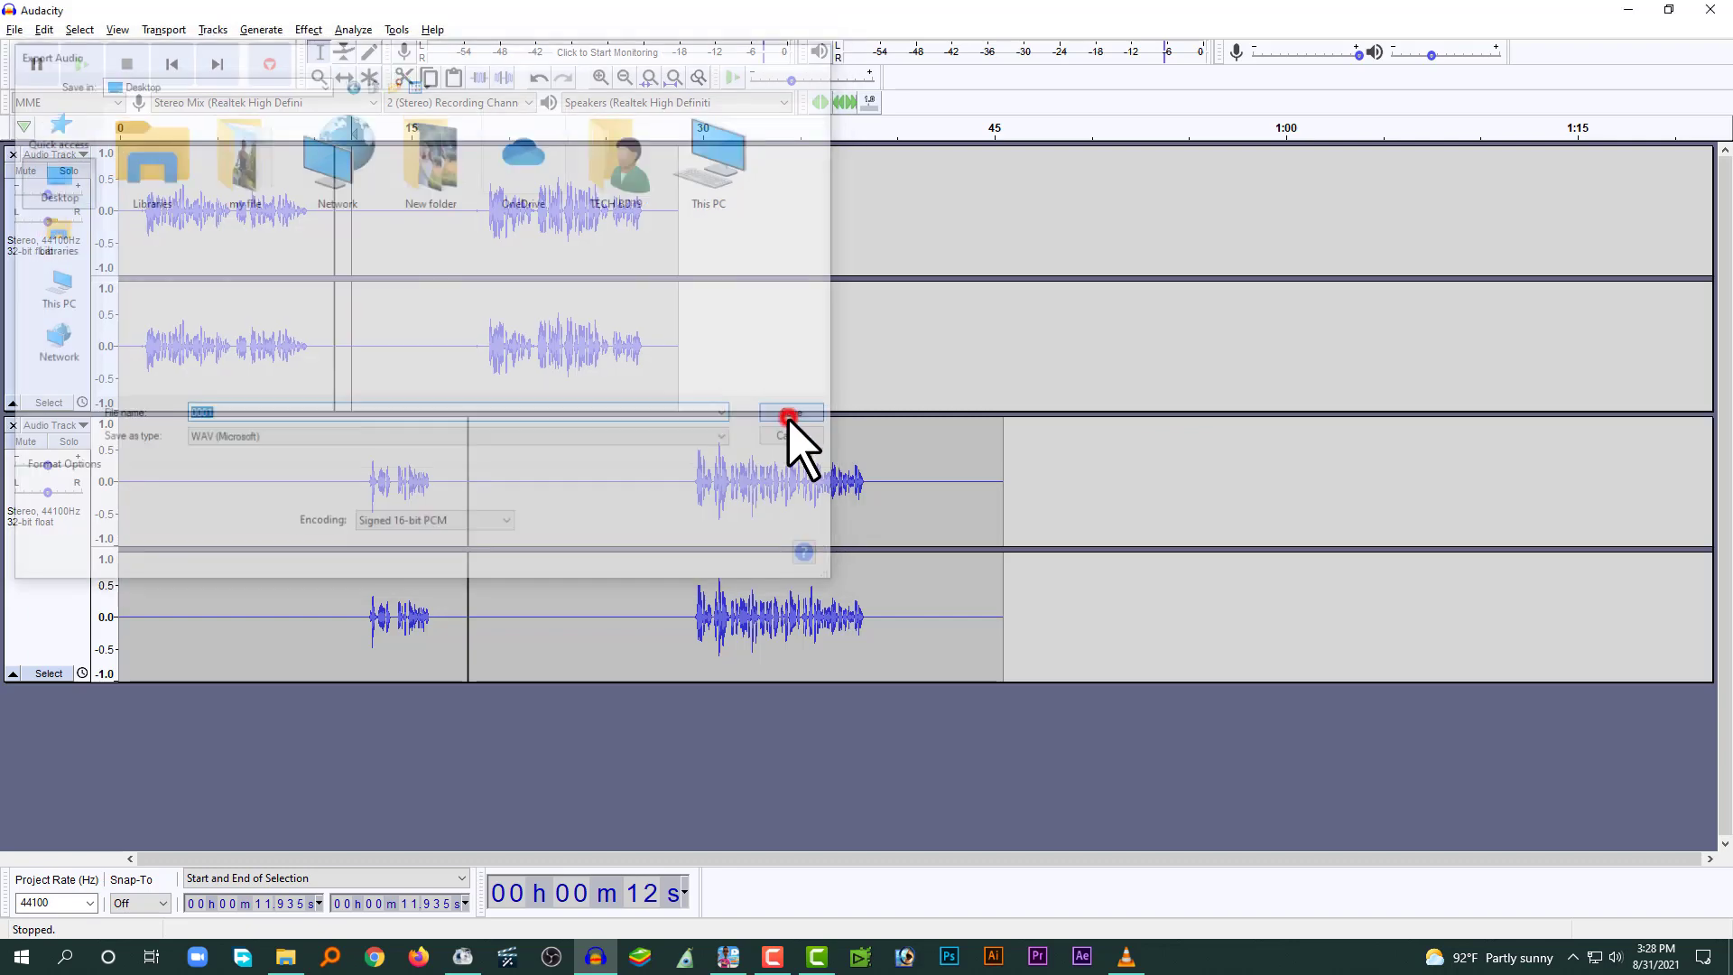
click(925, 633)
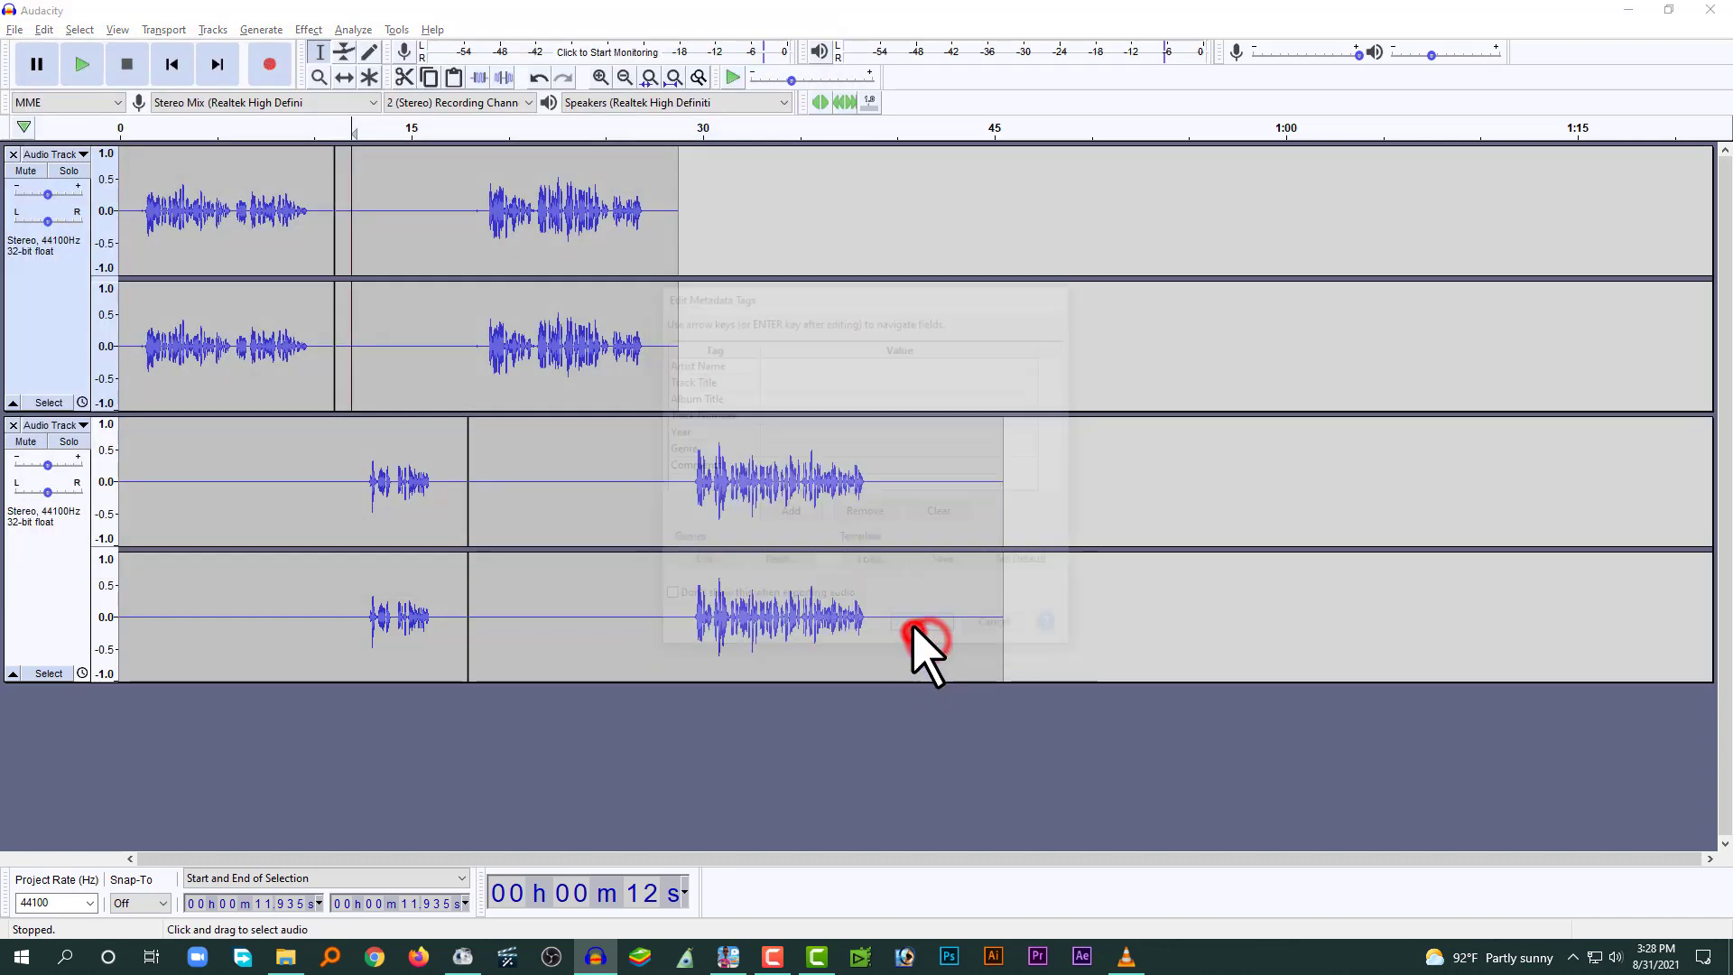
- Switch to Camtasia and import the 0001 audio file from the Desktop into the media bin
click(830, 962)
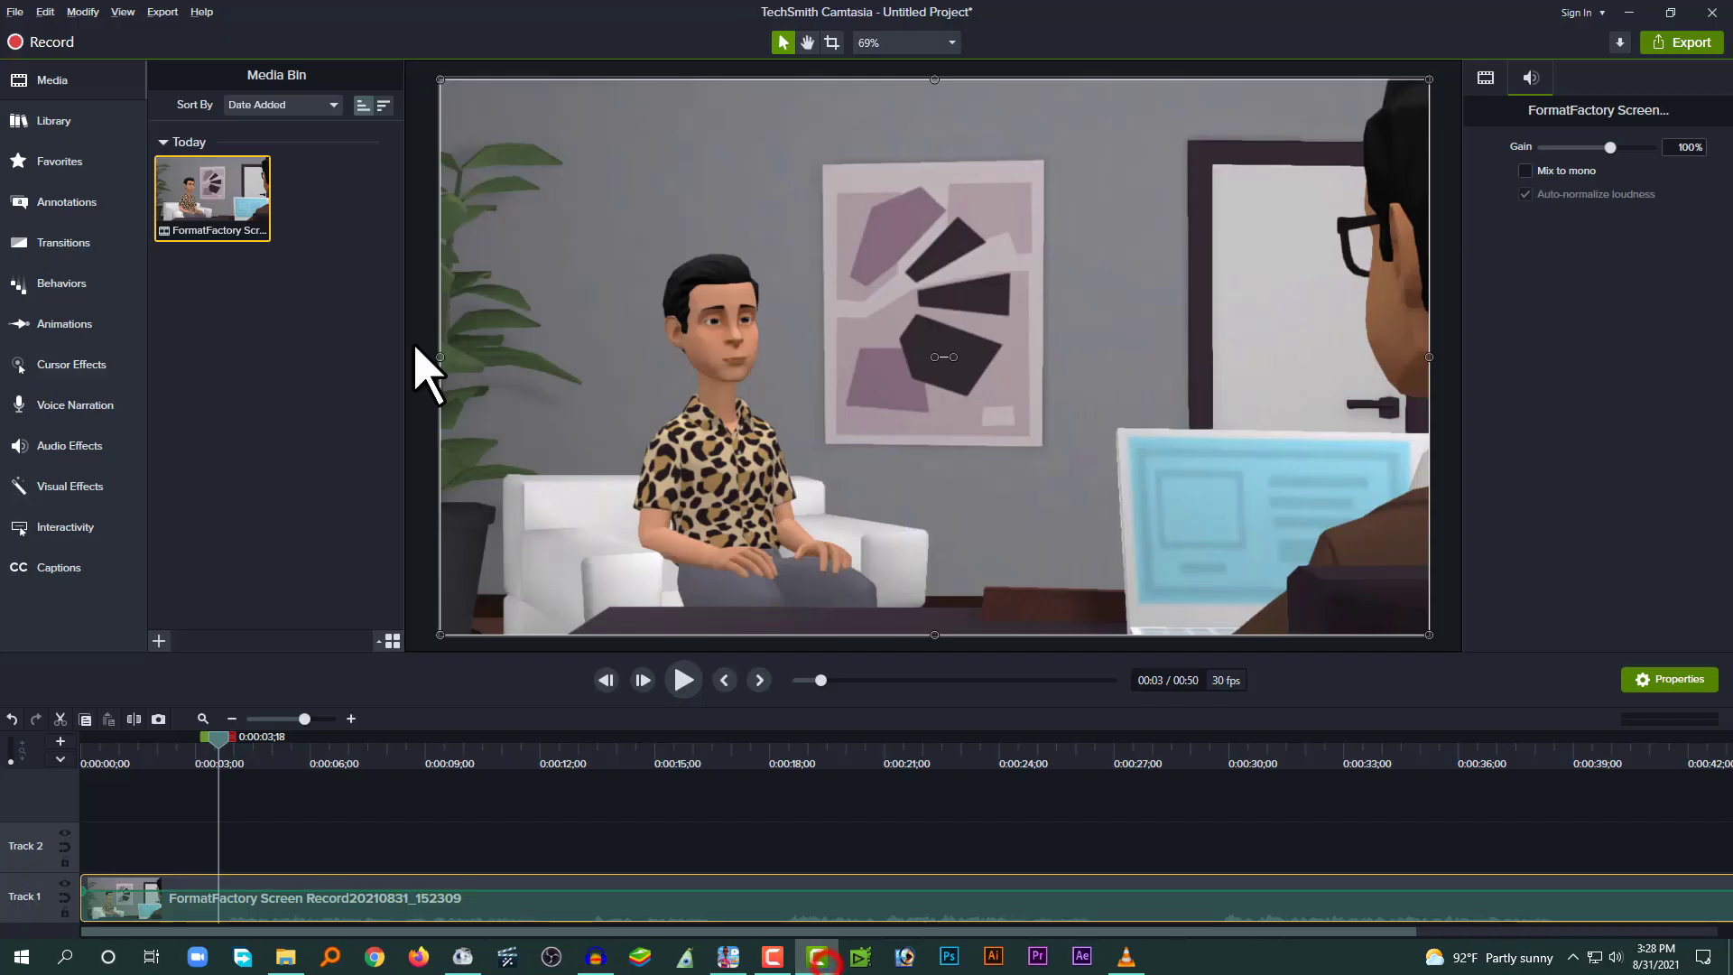
double_click(302, 341)
click(80, 206)
click(72, 223)
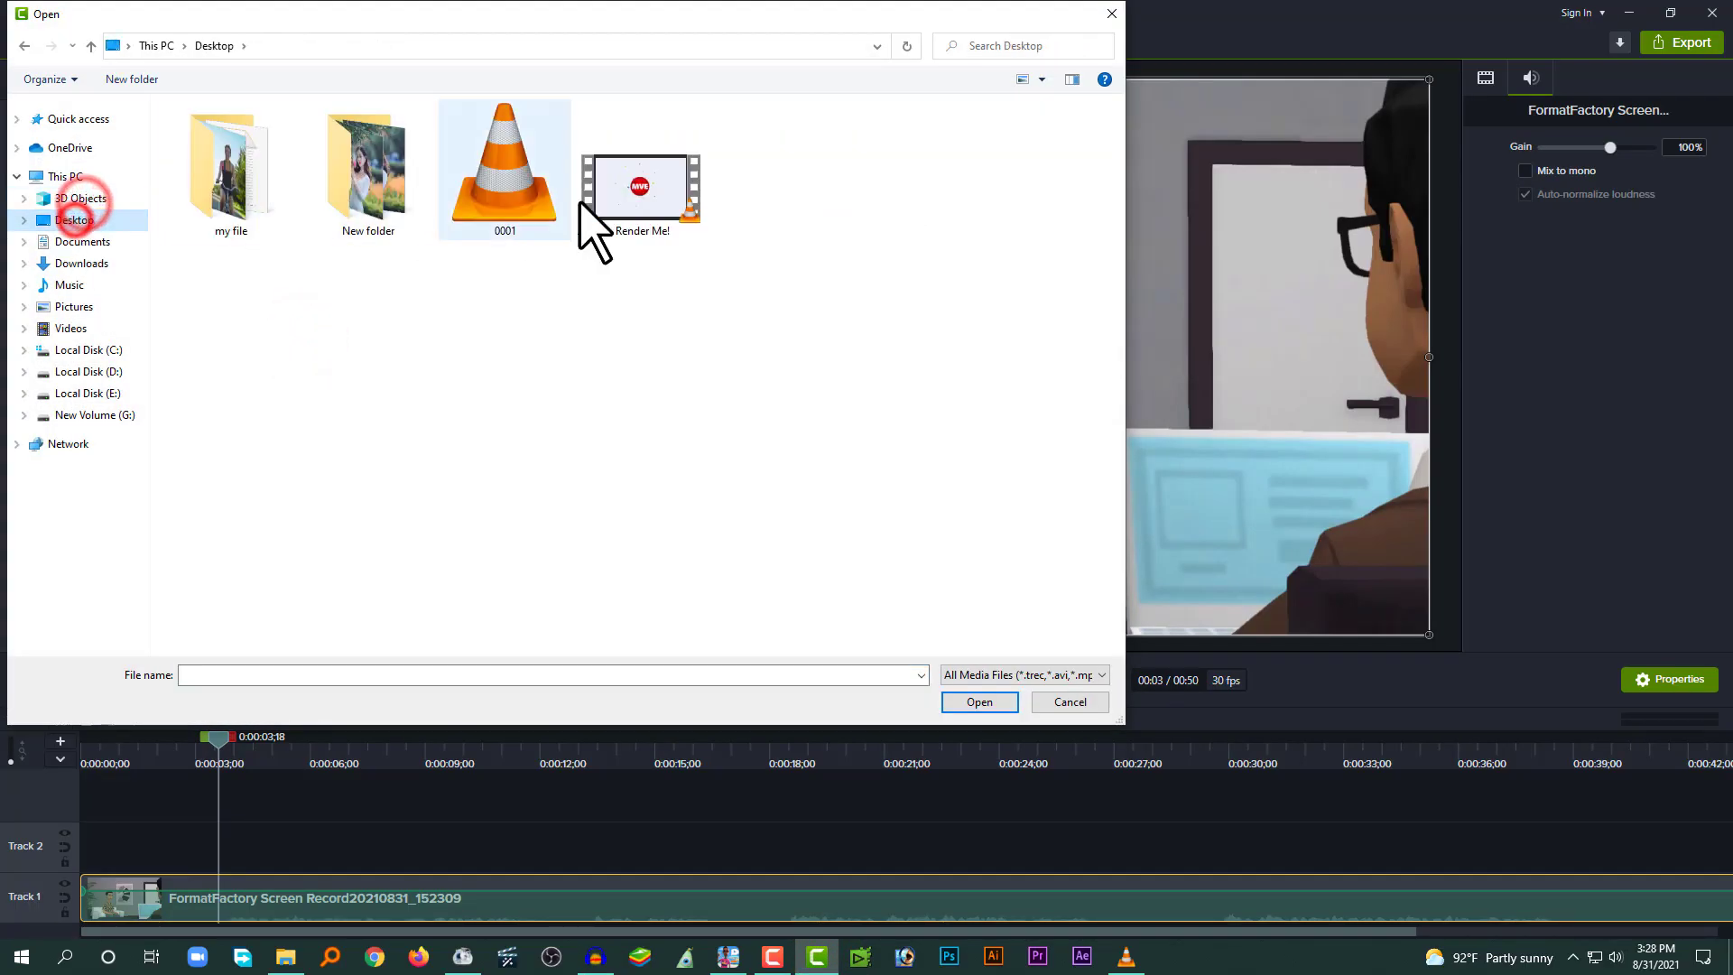
double_click(611, 194)
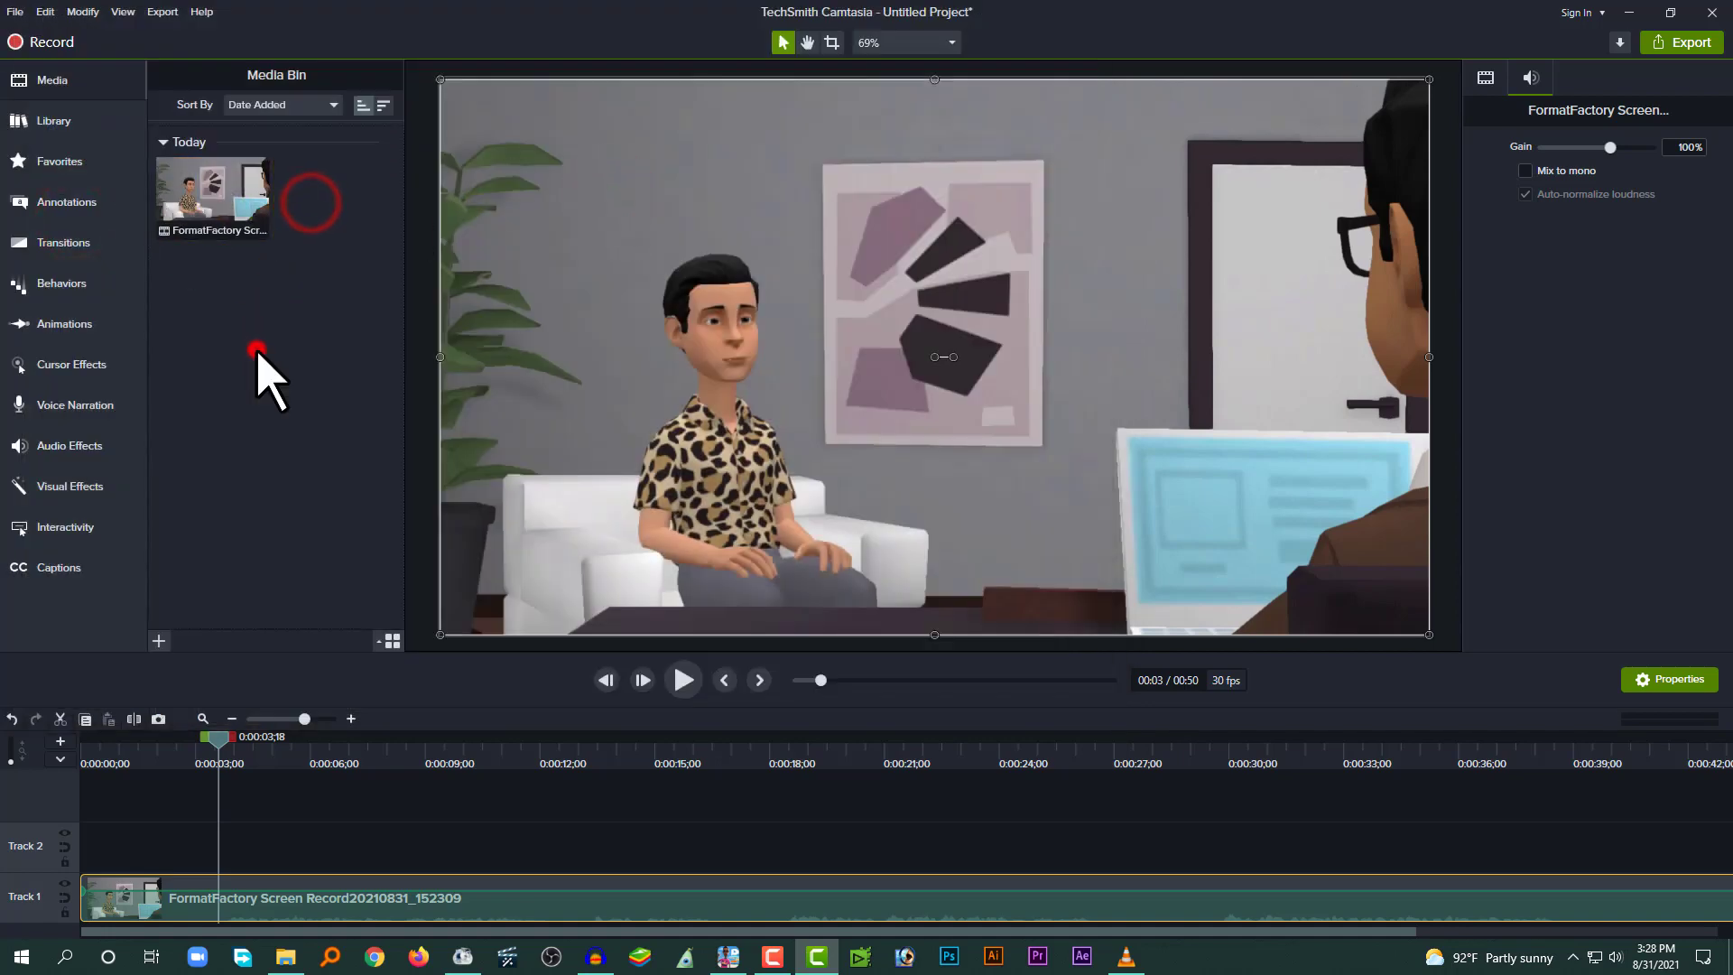
double_click(257, 350)
double_click(527, 189)
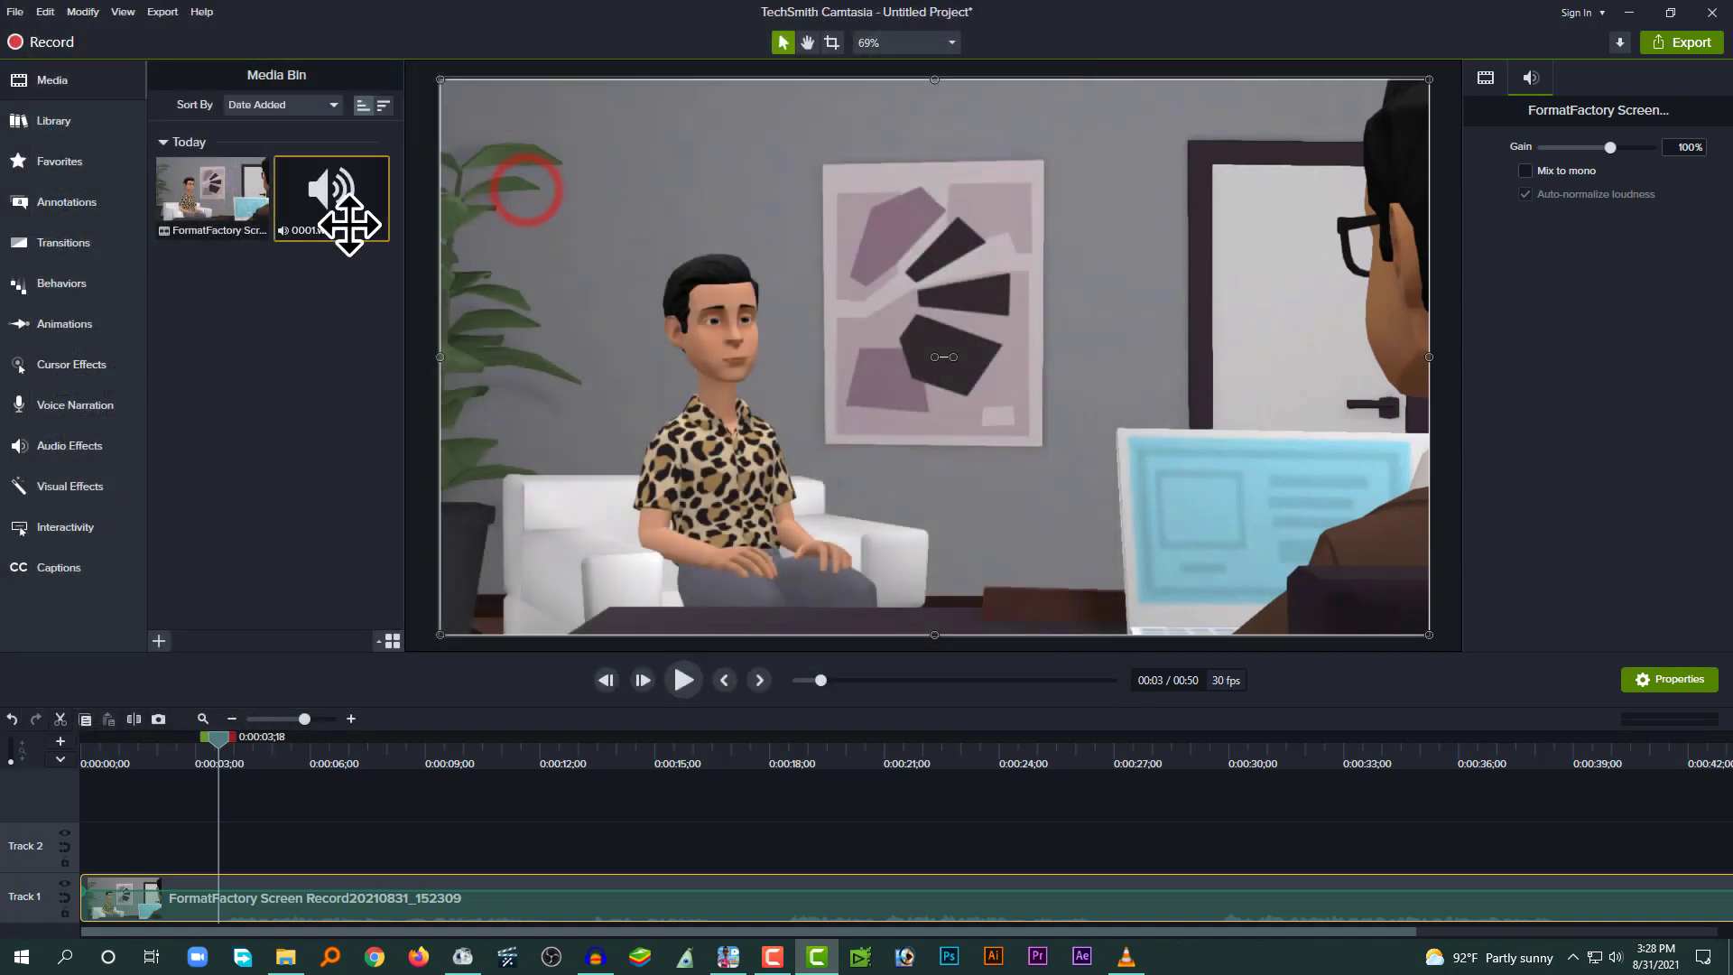
- Place 0001.wav on Track 2 above the screen recording and shift its start to about 2.6 s
drag(337, 213, 57, 844)
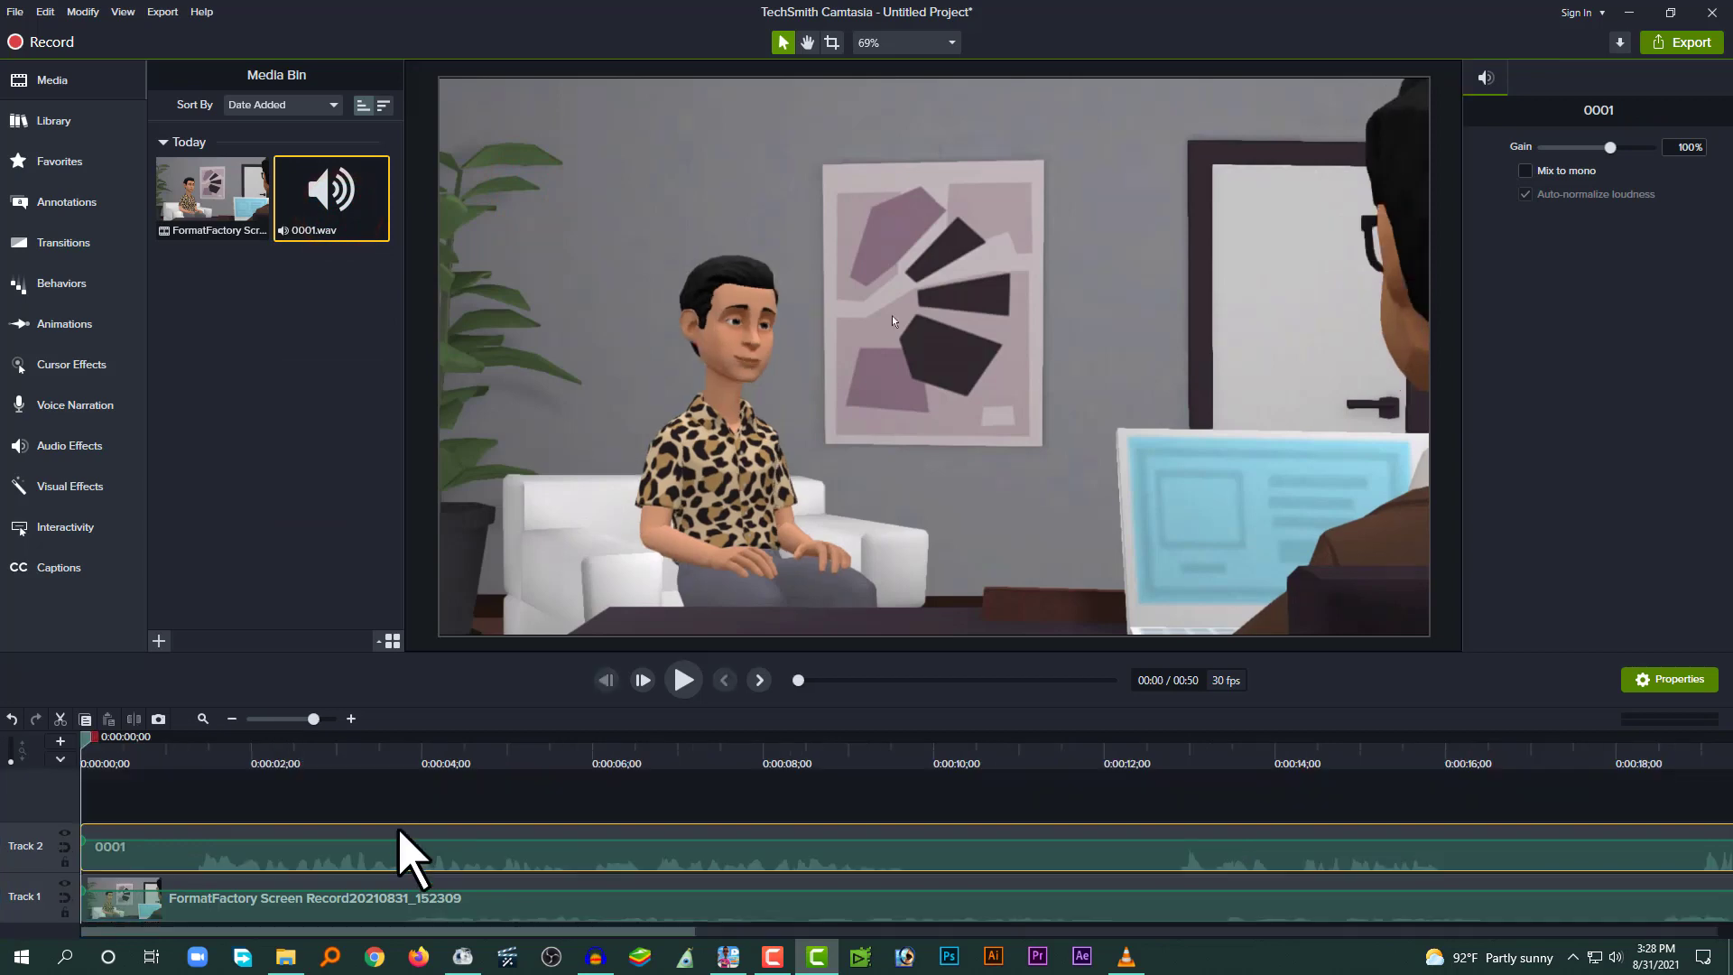
click(383, 808)
drag(373, 857, 599, 890)
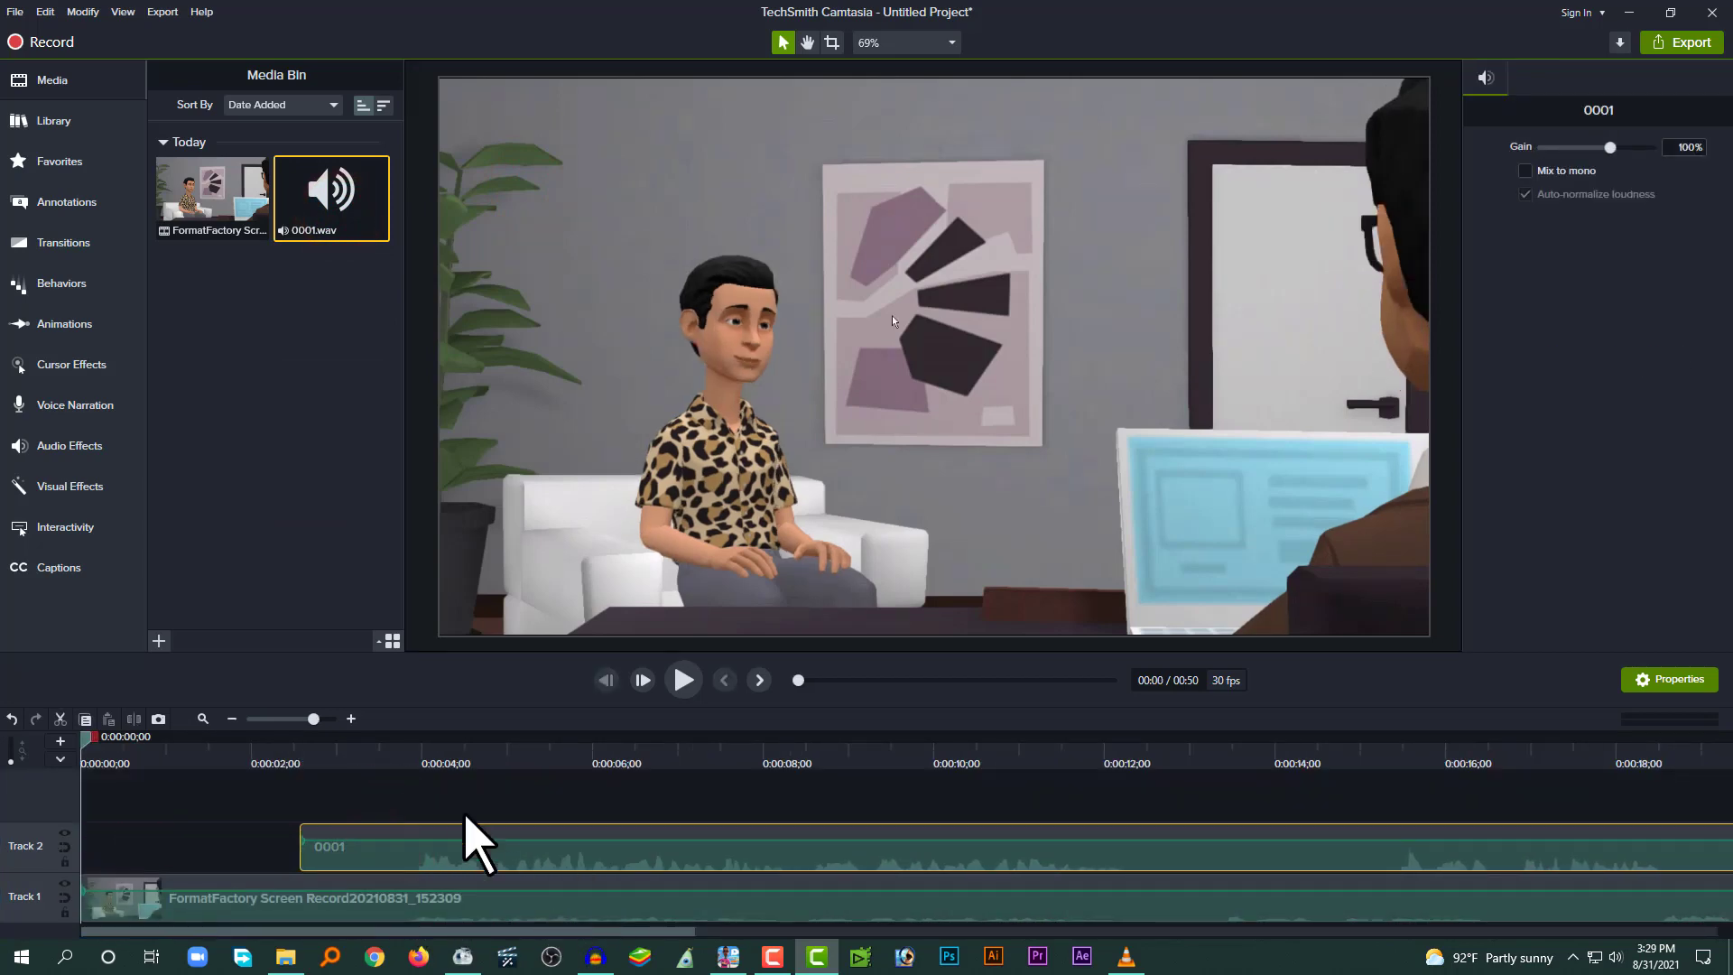
- Raise the 0001 clip's audio level slightly and align its opening speech with the recording's at about 3.7 s
click(409, 762)
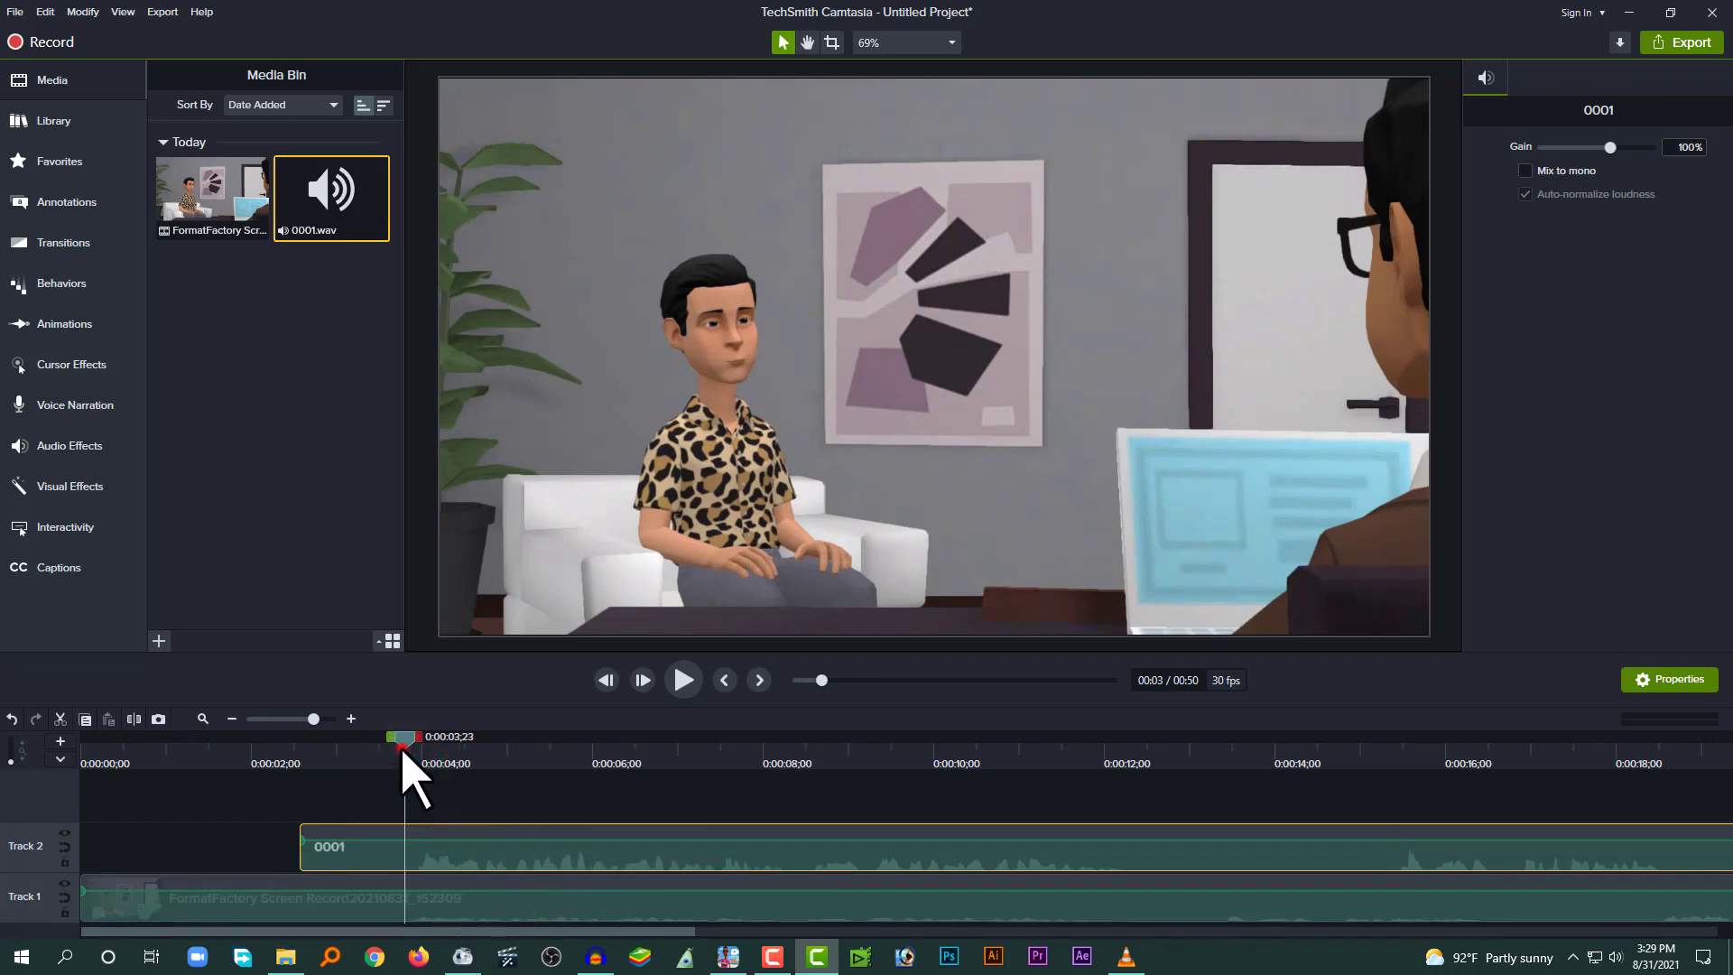
click(511, 882)
click(512, 843)
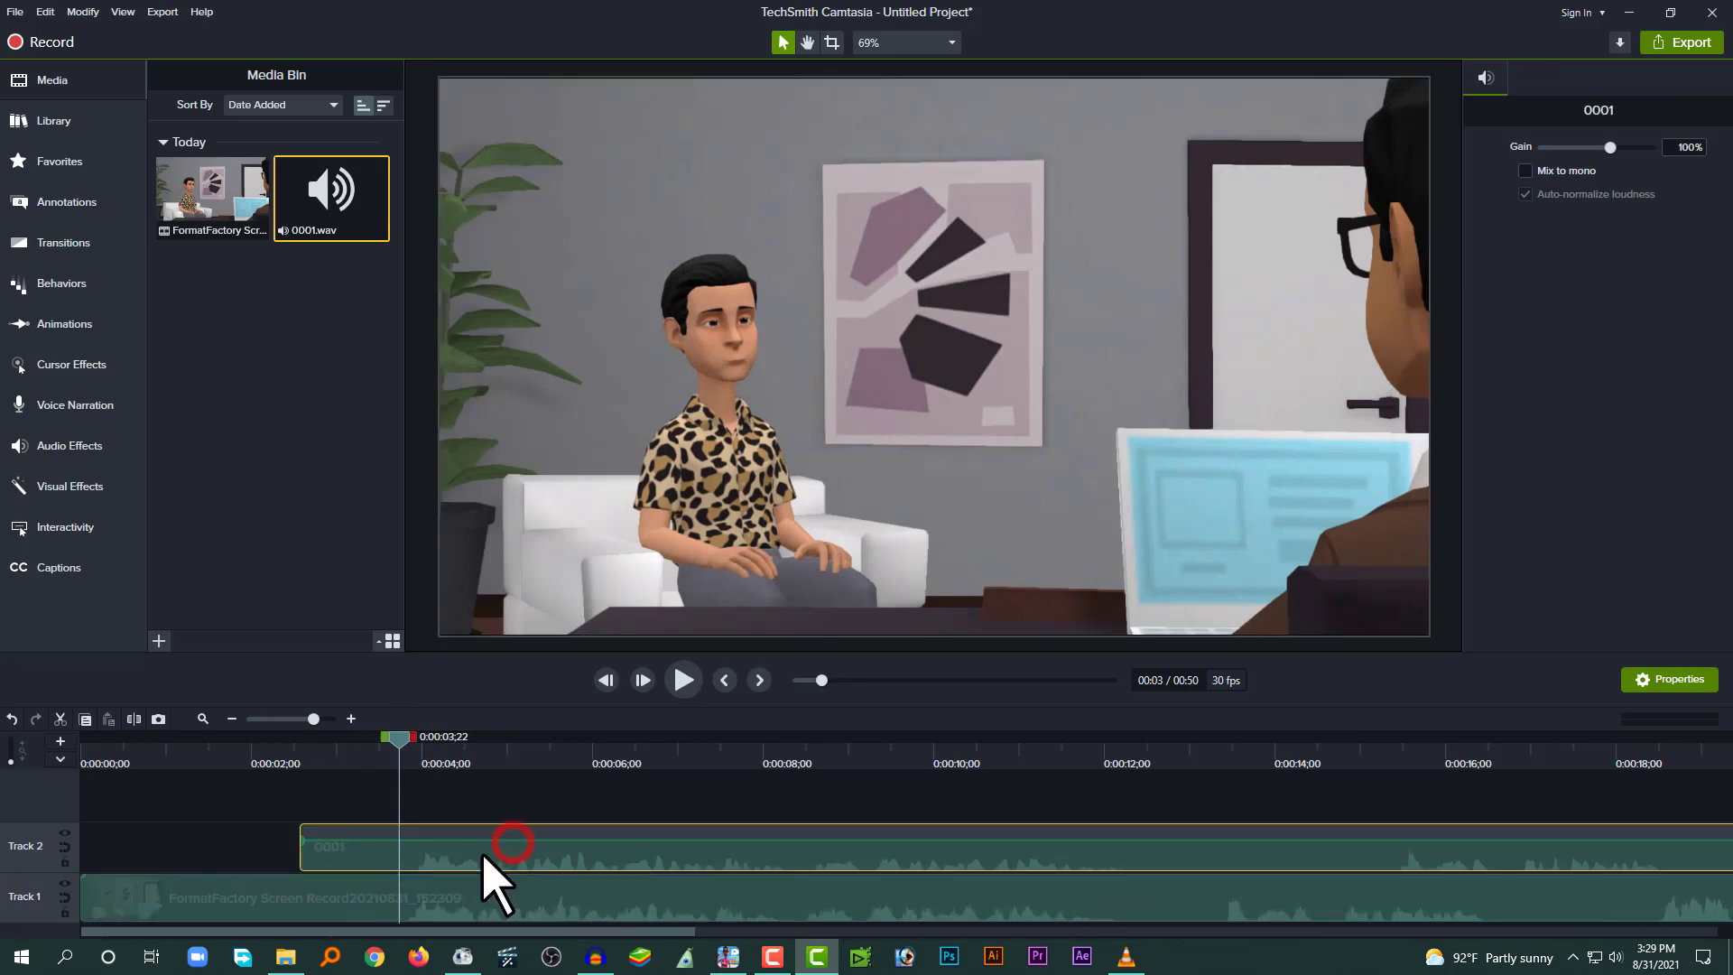
drag(479, 839, 488, 836)
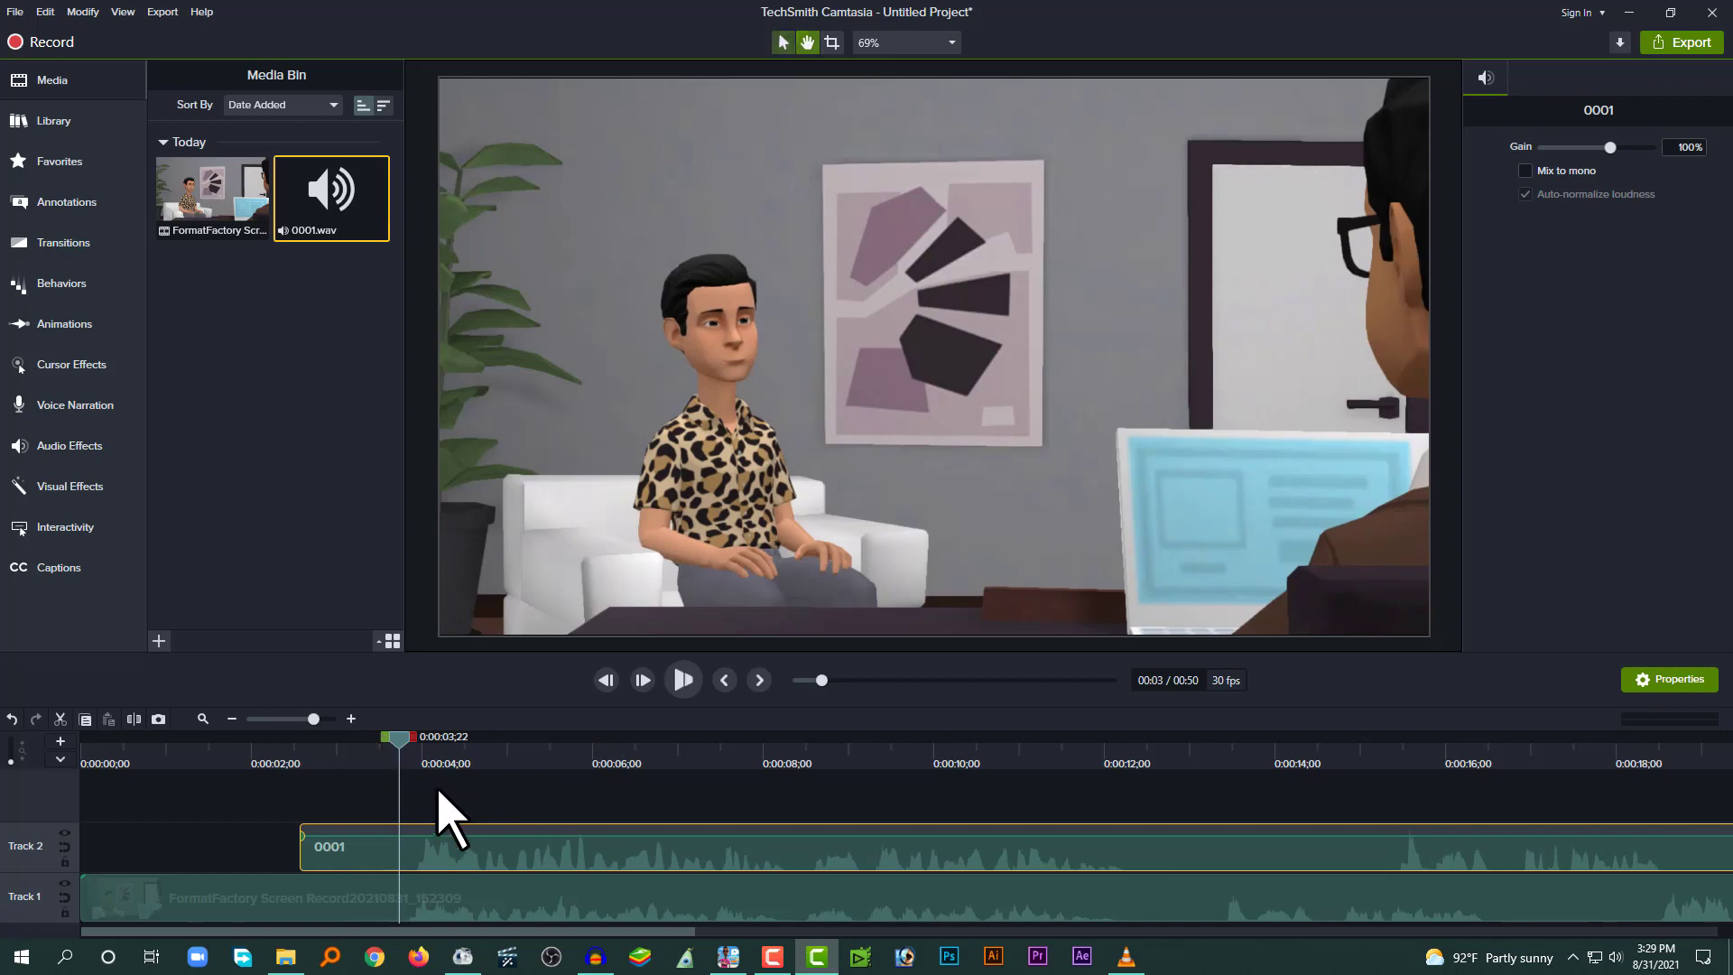
key(space)
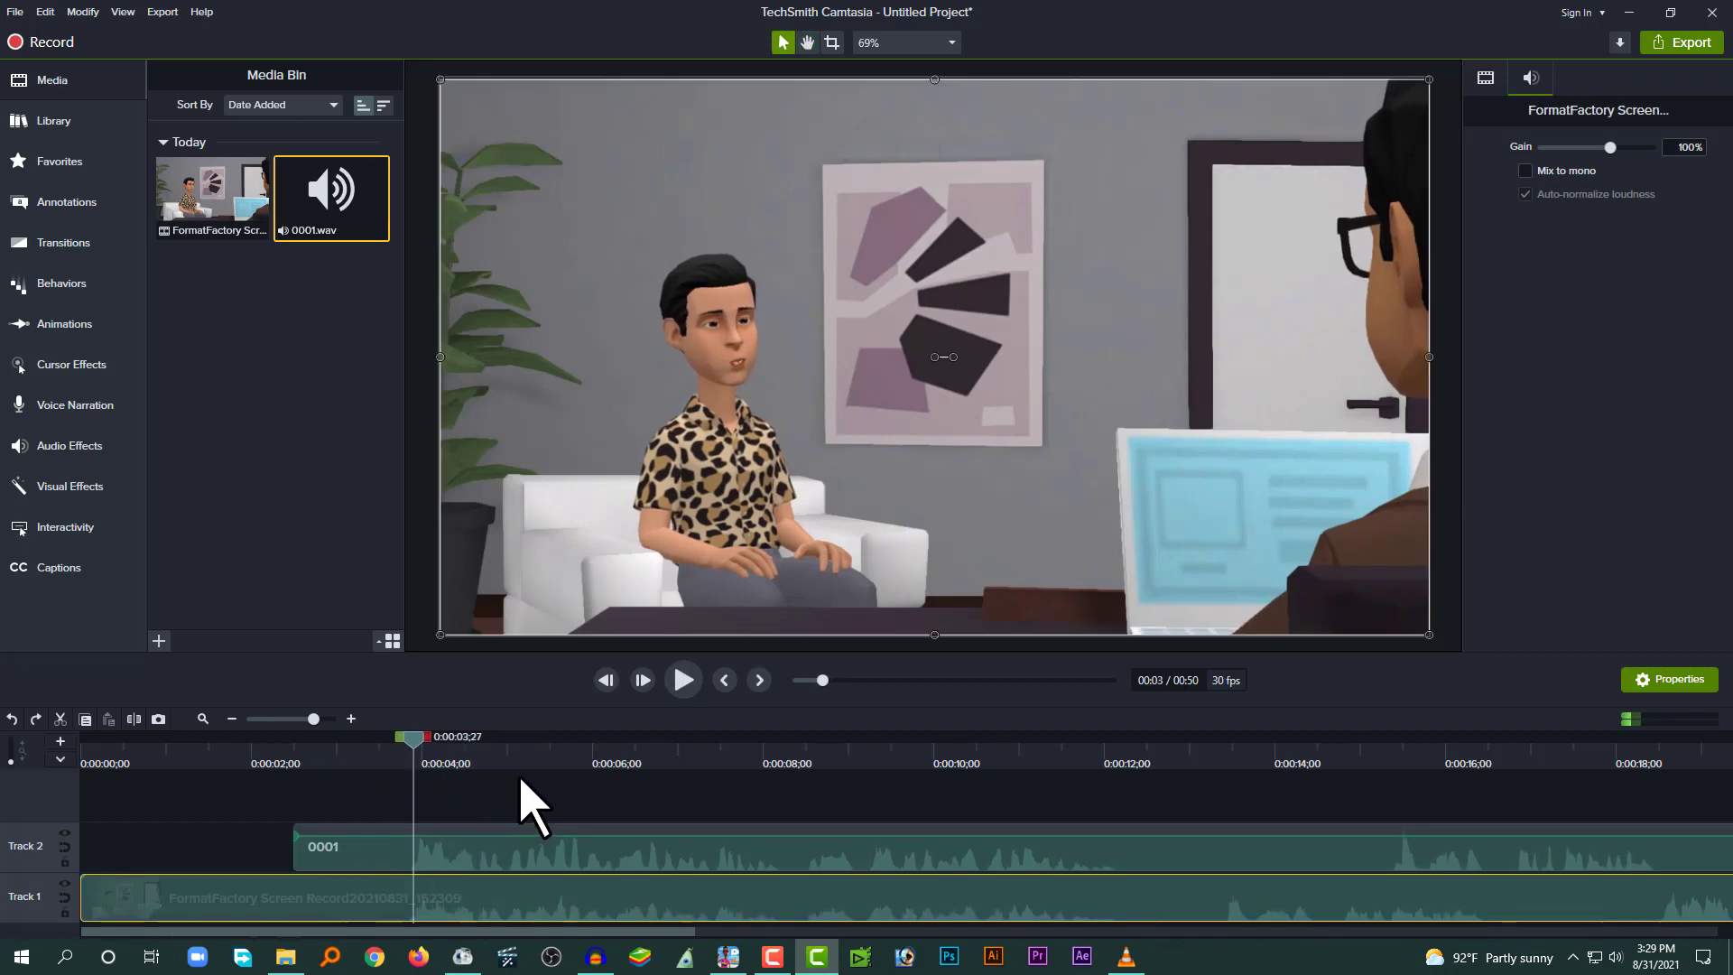
- Compare the speech waveforms of both tracks along the timeline and return the playhead to 0:00:03;15
scroll(521, 778, down, 2)
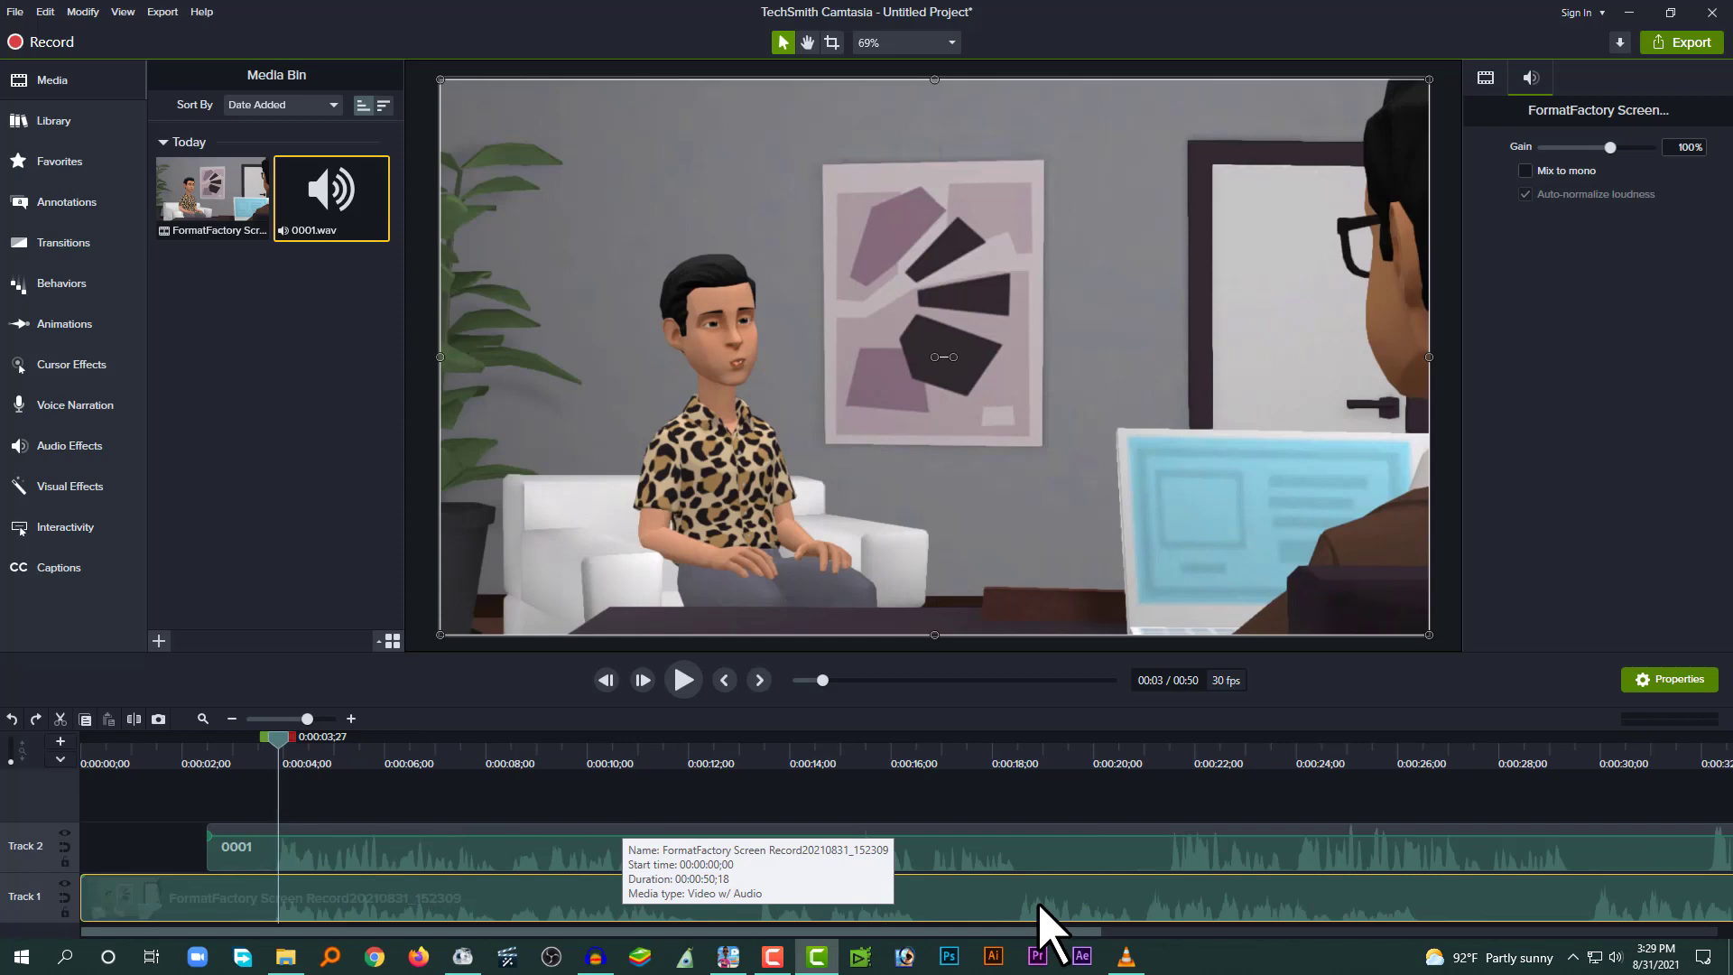
click(495, 785)
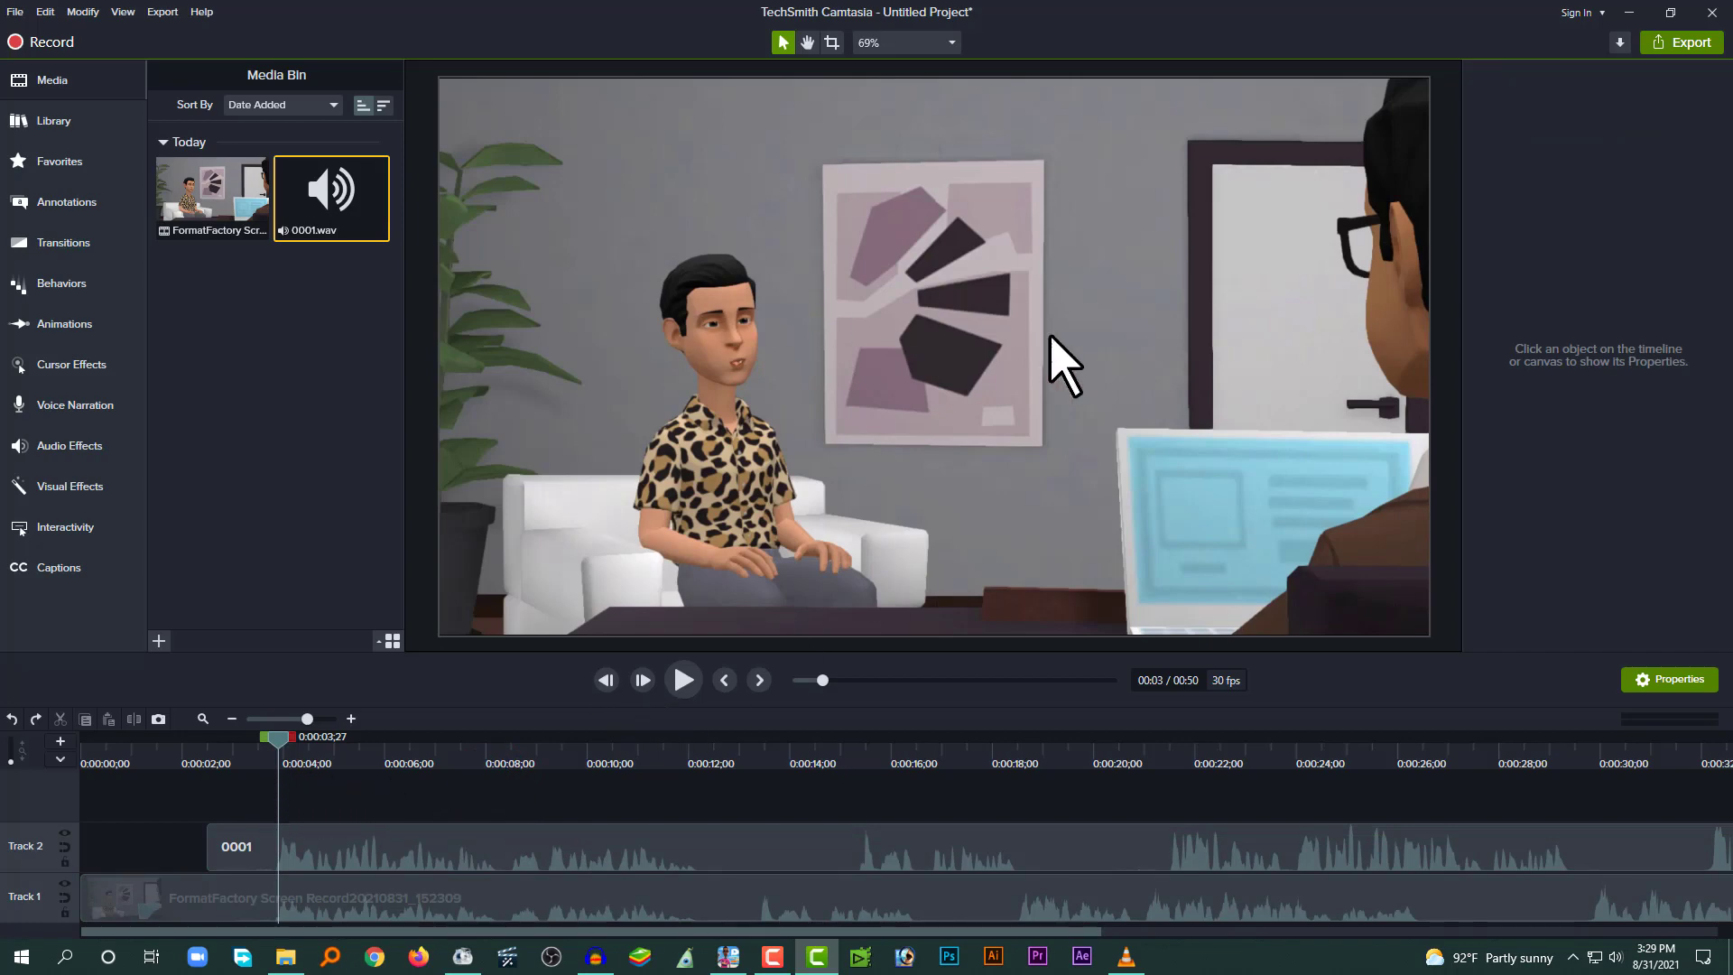
click(394, 896)
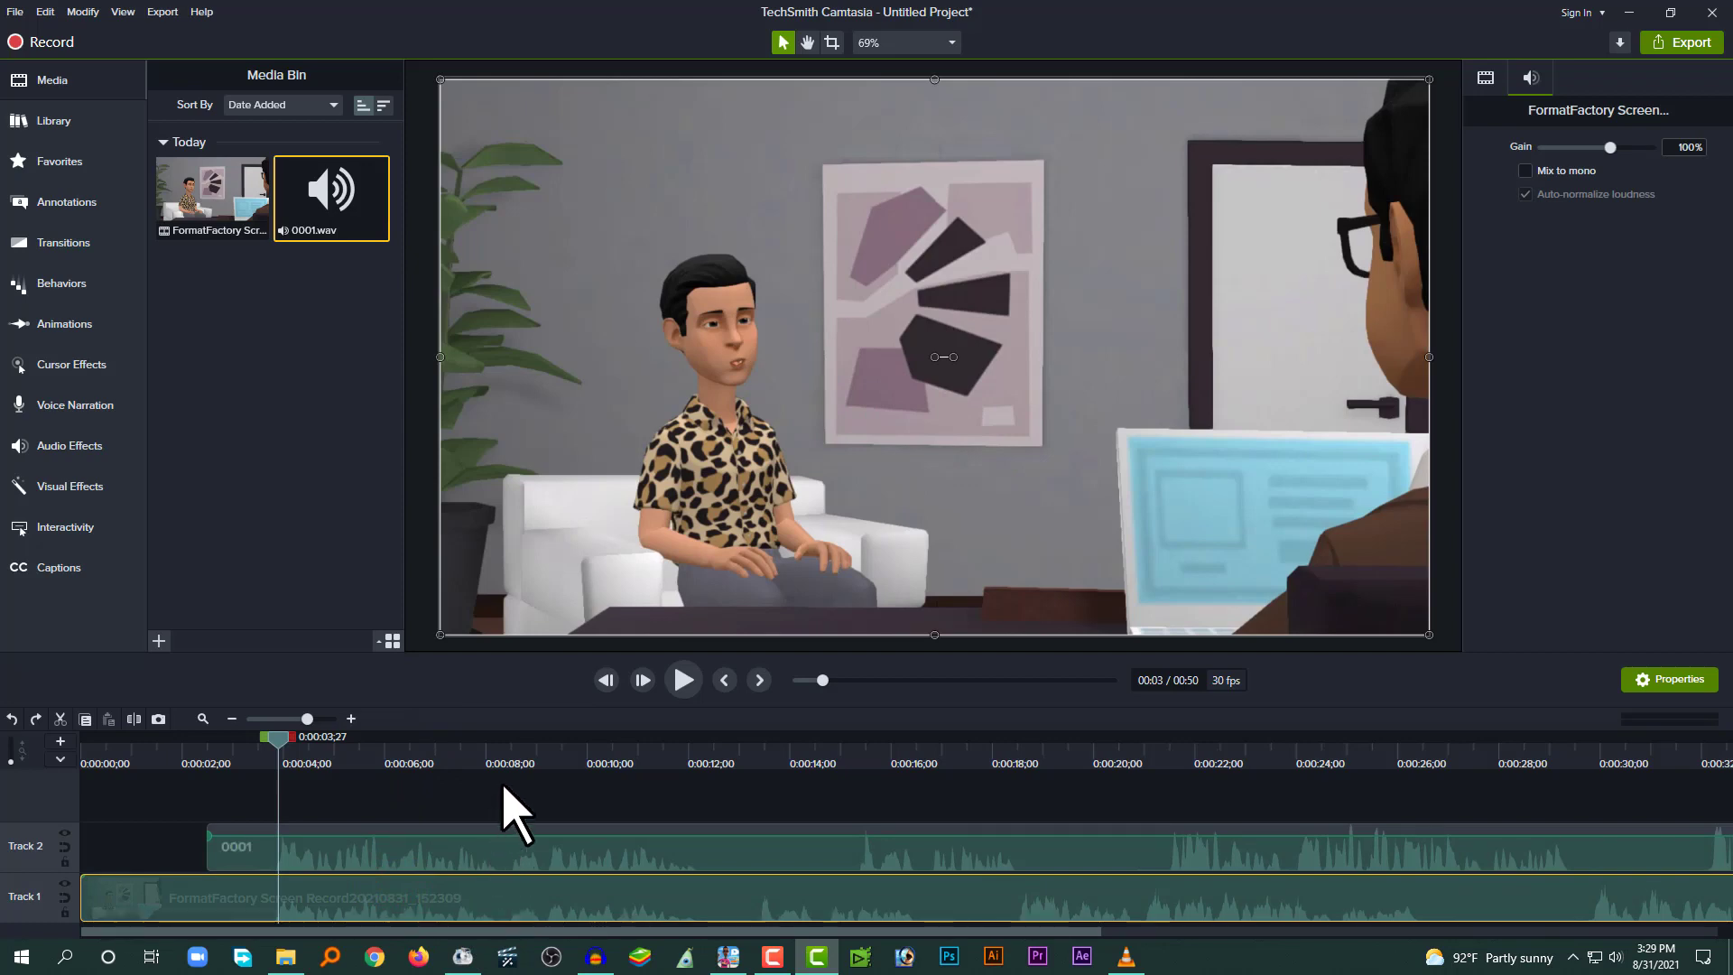
drag(502, 747, 262, 787)
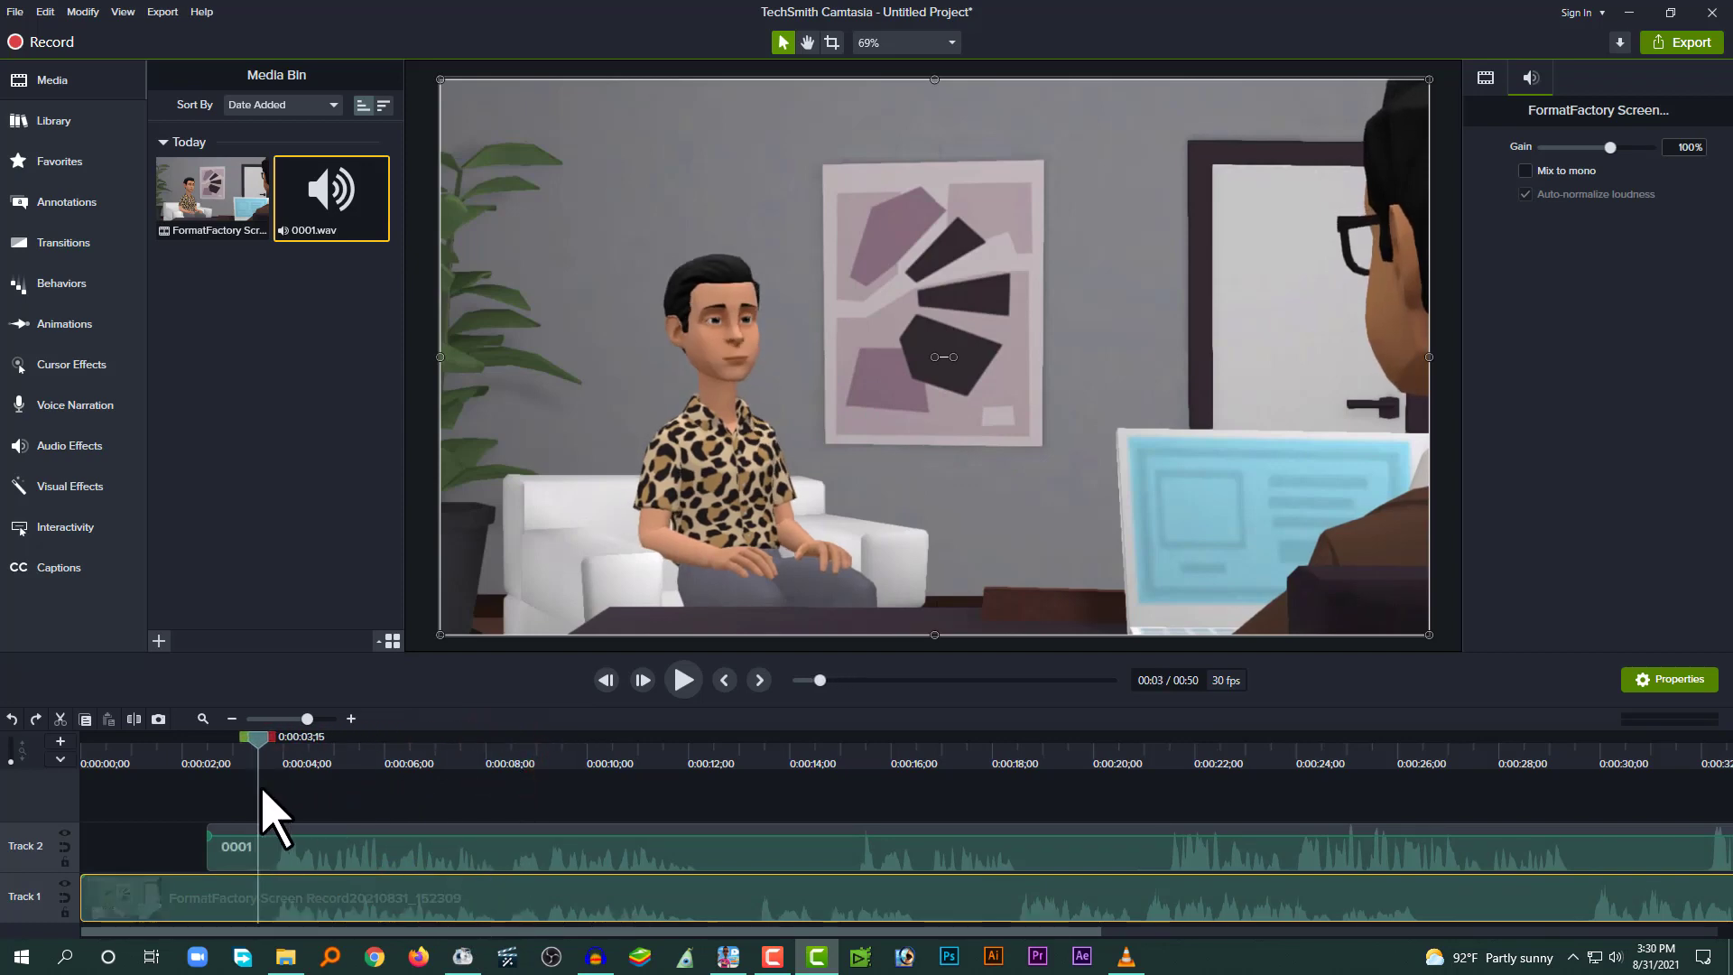
- Play the scene from 0:00:03;15 and compare both tracks' waveforms around the second line of dialogue at about 15 s
key(space)
click(508, 761)
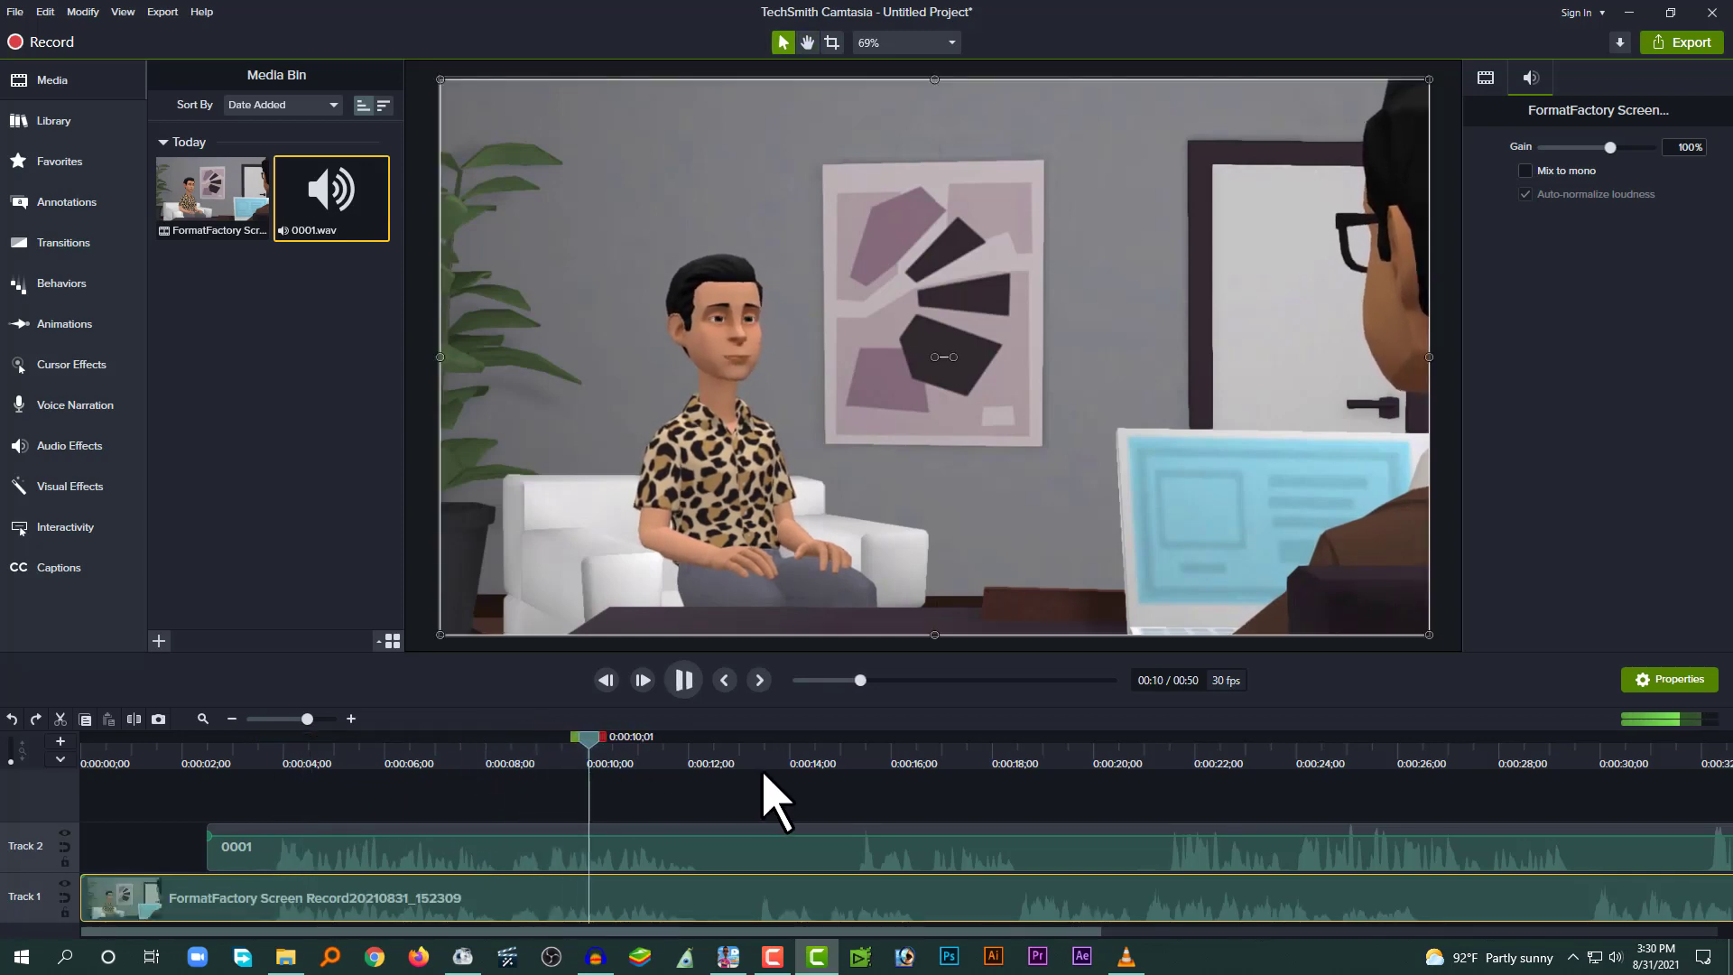
drag(767, 751, 823, 774)
click(843, 852)
click(848, 749)
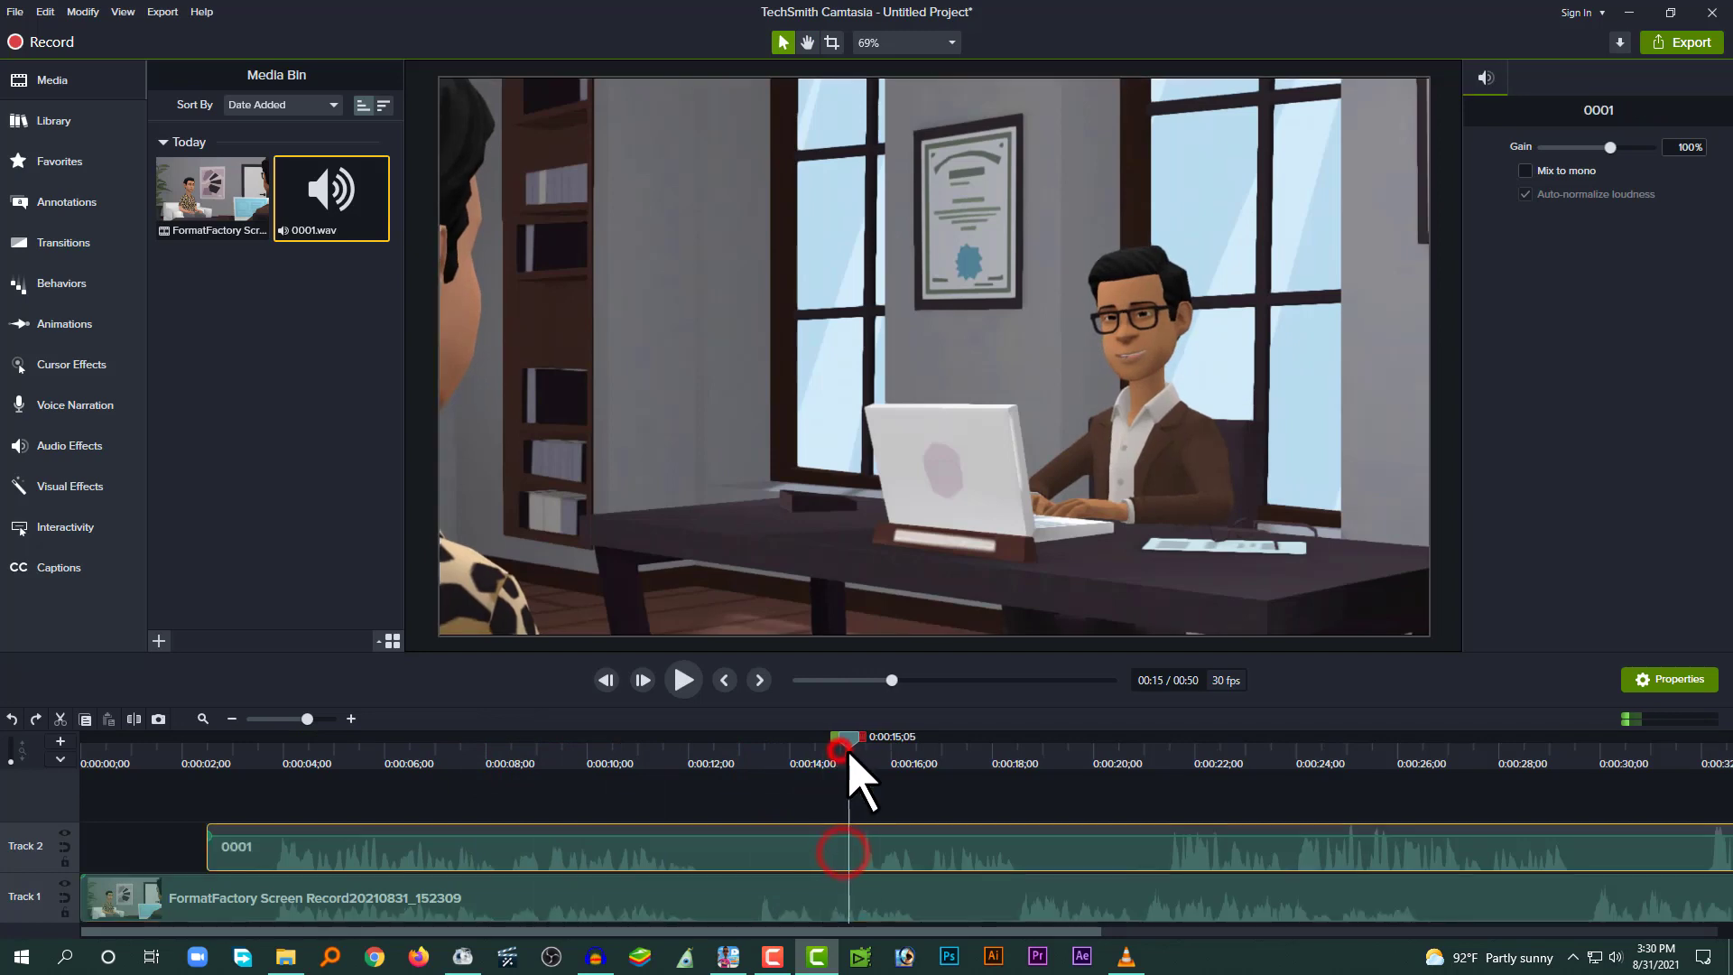
click(838, 859)
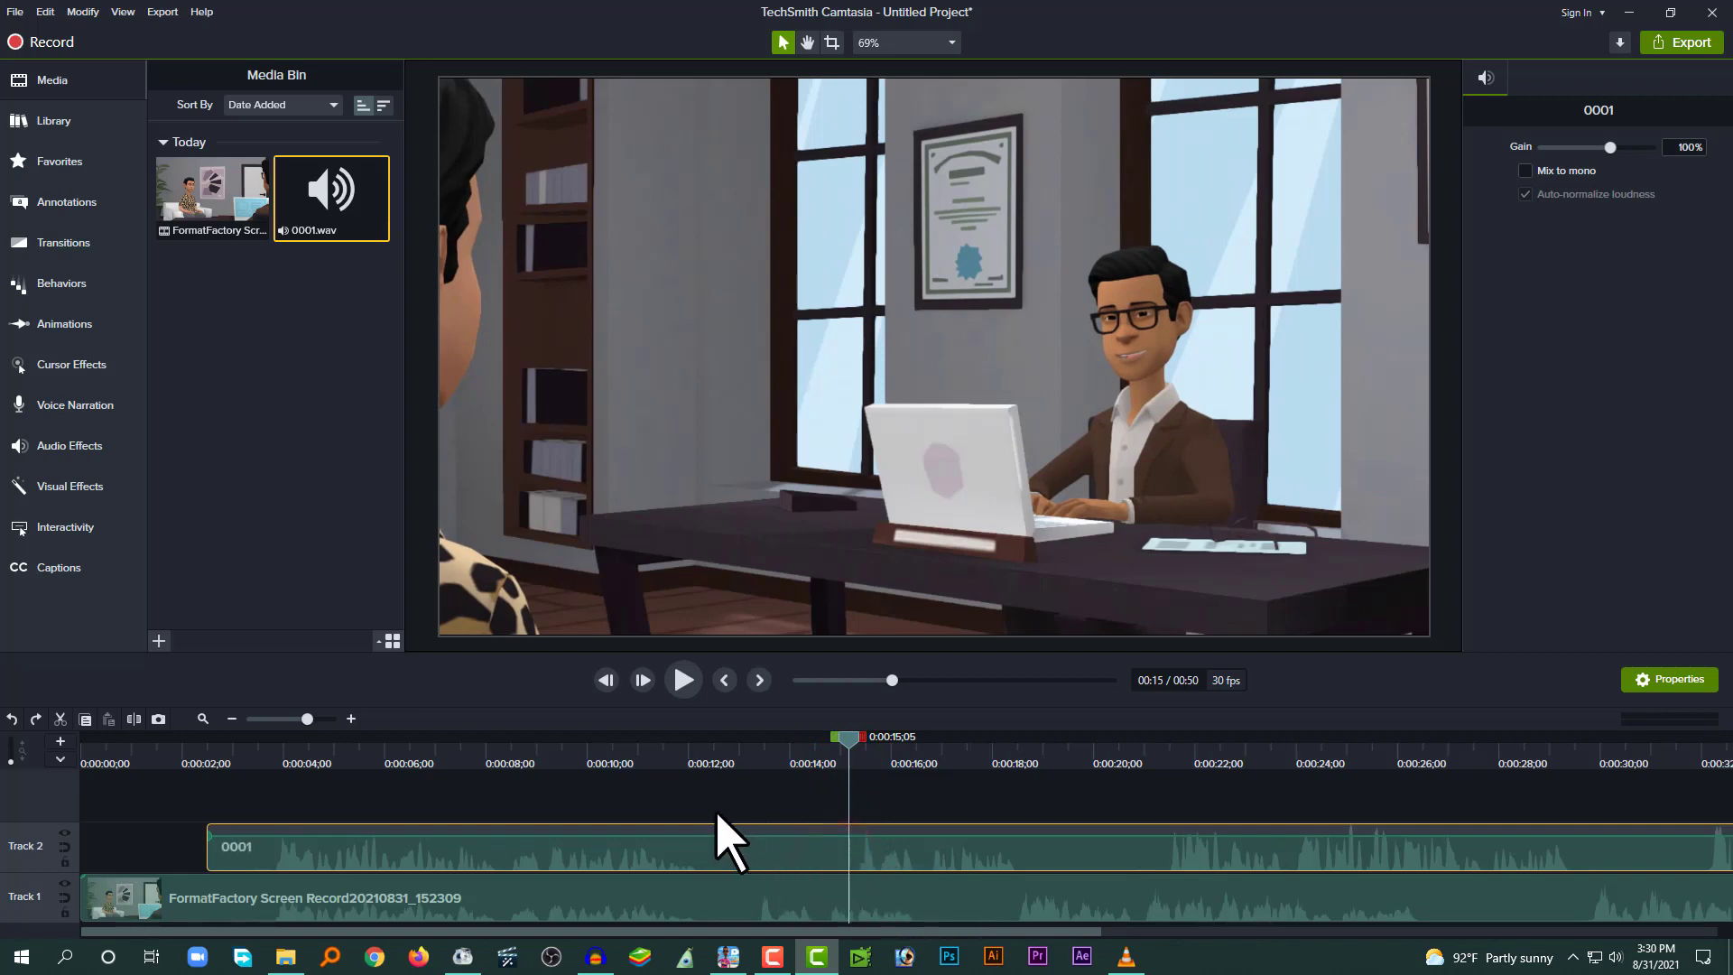
- Split the 0001 clip at 0:00:12;12 and 0:00:15;07 and delete the silent piece between the cuts
click(708, 751)
click(750, 857)
key(s)
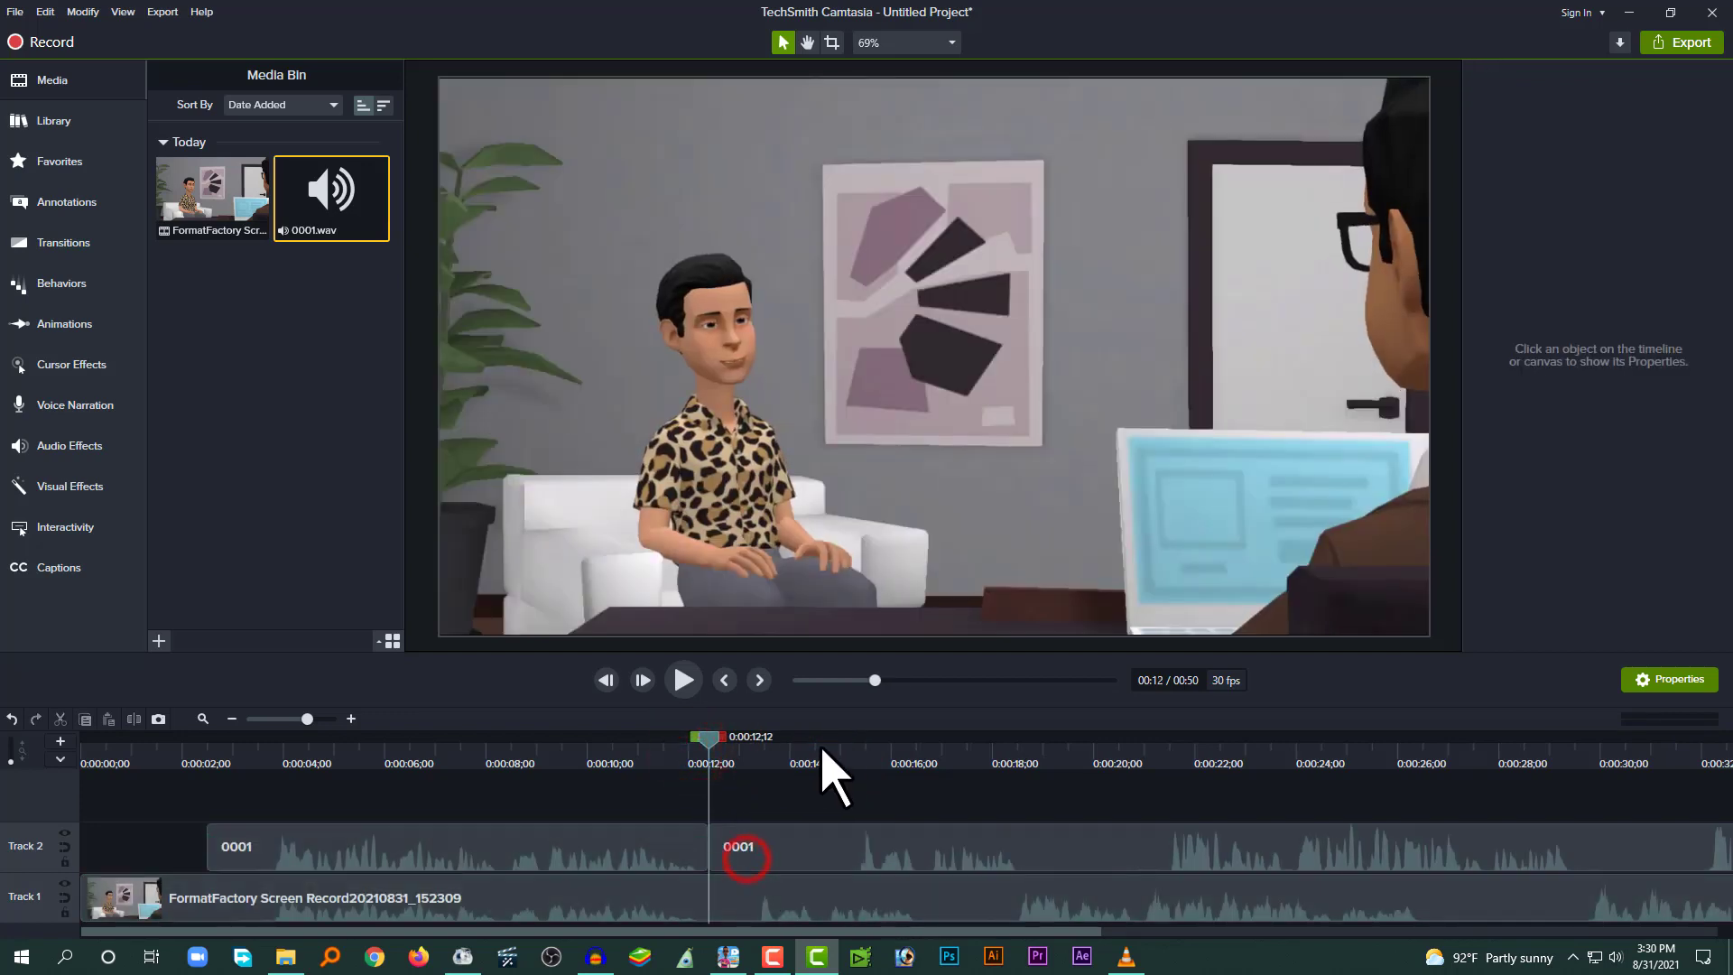
click(852, 751)
click(818, 847)
key(s)
click(794, 847)
key(Delete)
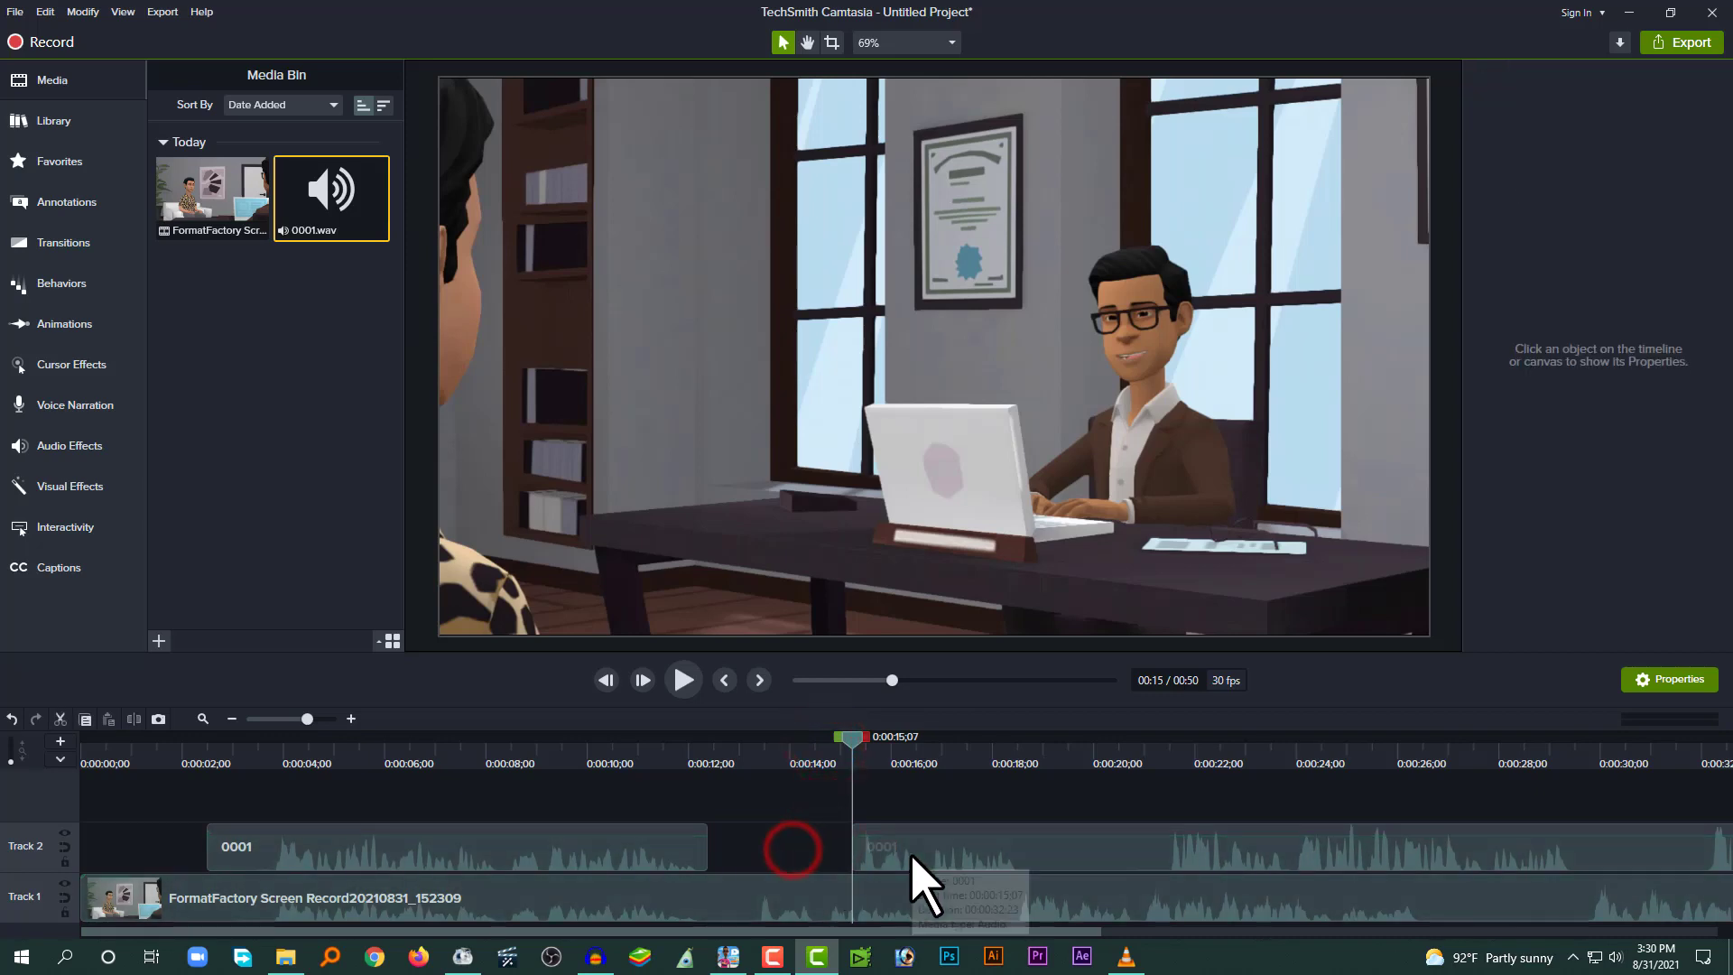
- Shift the remaining 0001 clip earlier to start at about 13.3 s, aligned with the recording's second line, and play it to check
drag(901, 853, 808, 864)
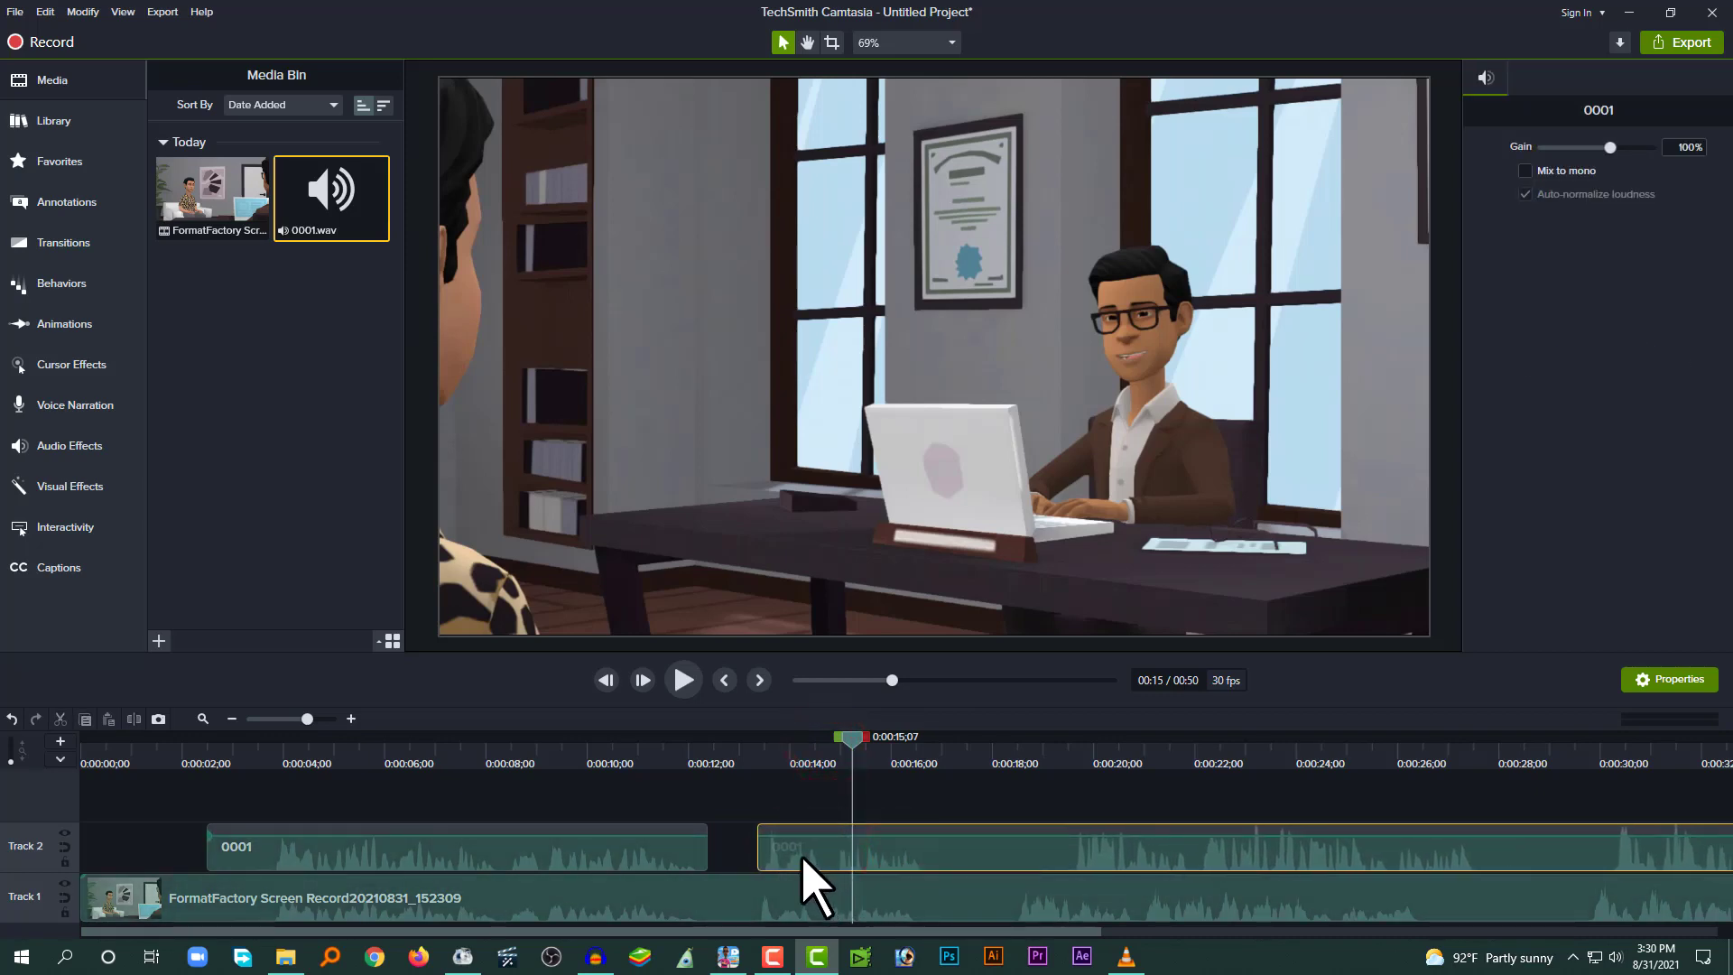
click(761, 733)
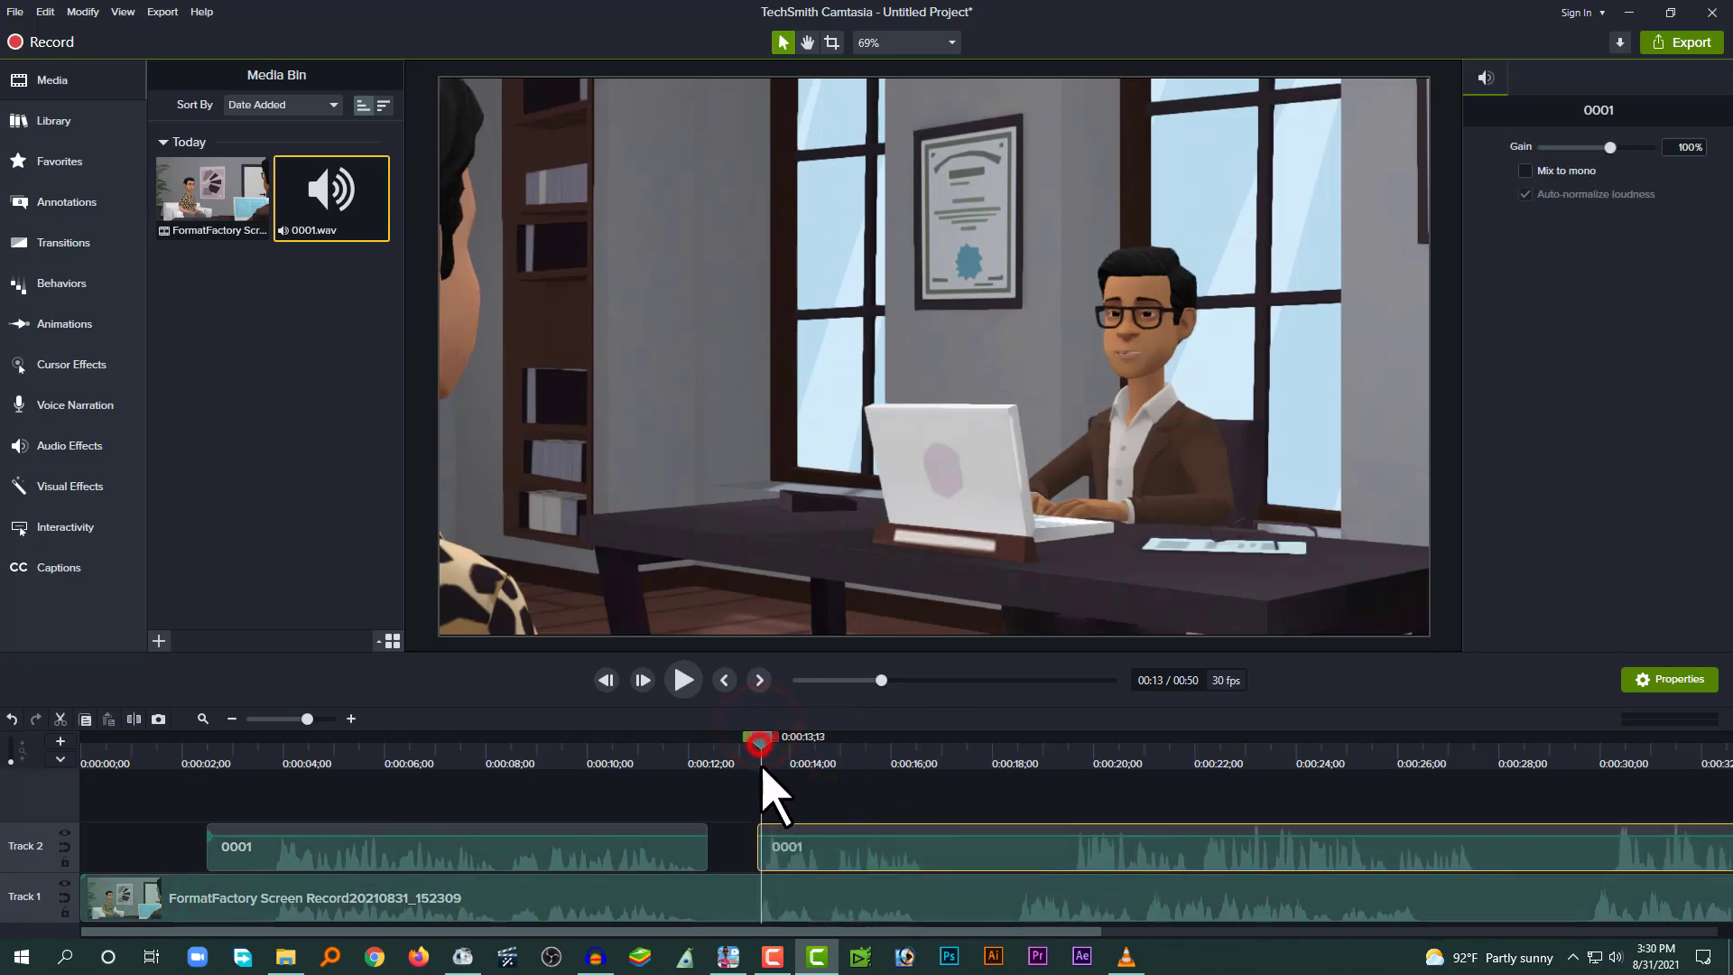
click(794, 852)
click(778, 907)
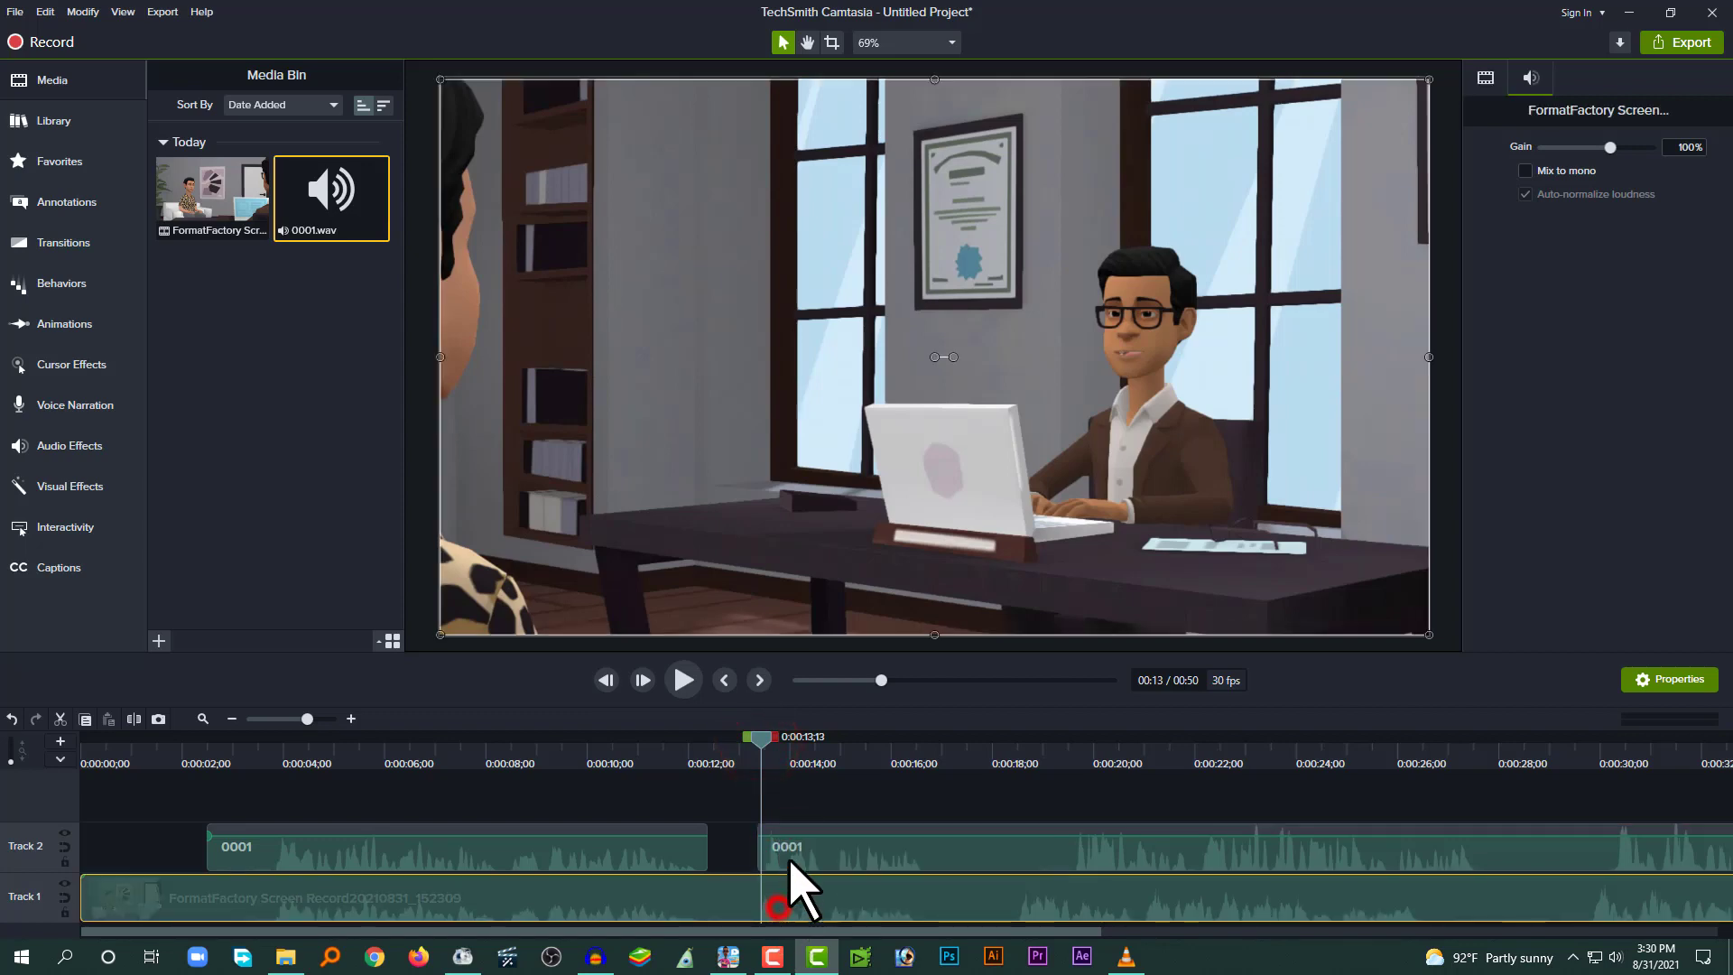
click(786, 852)
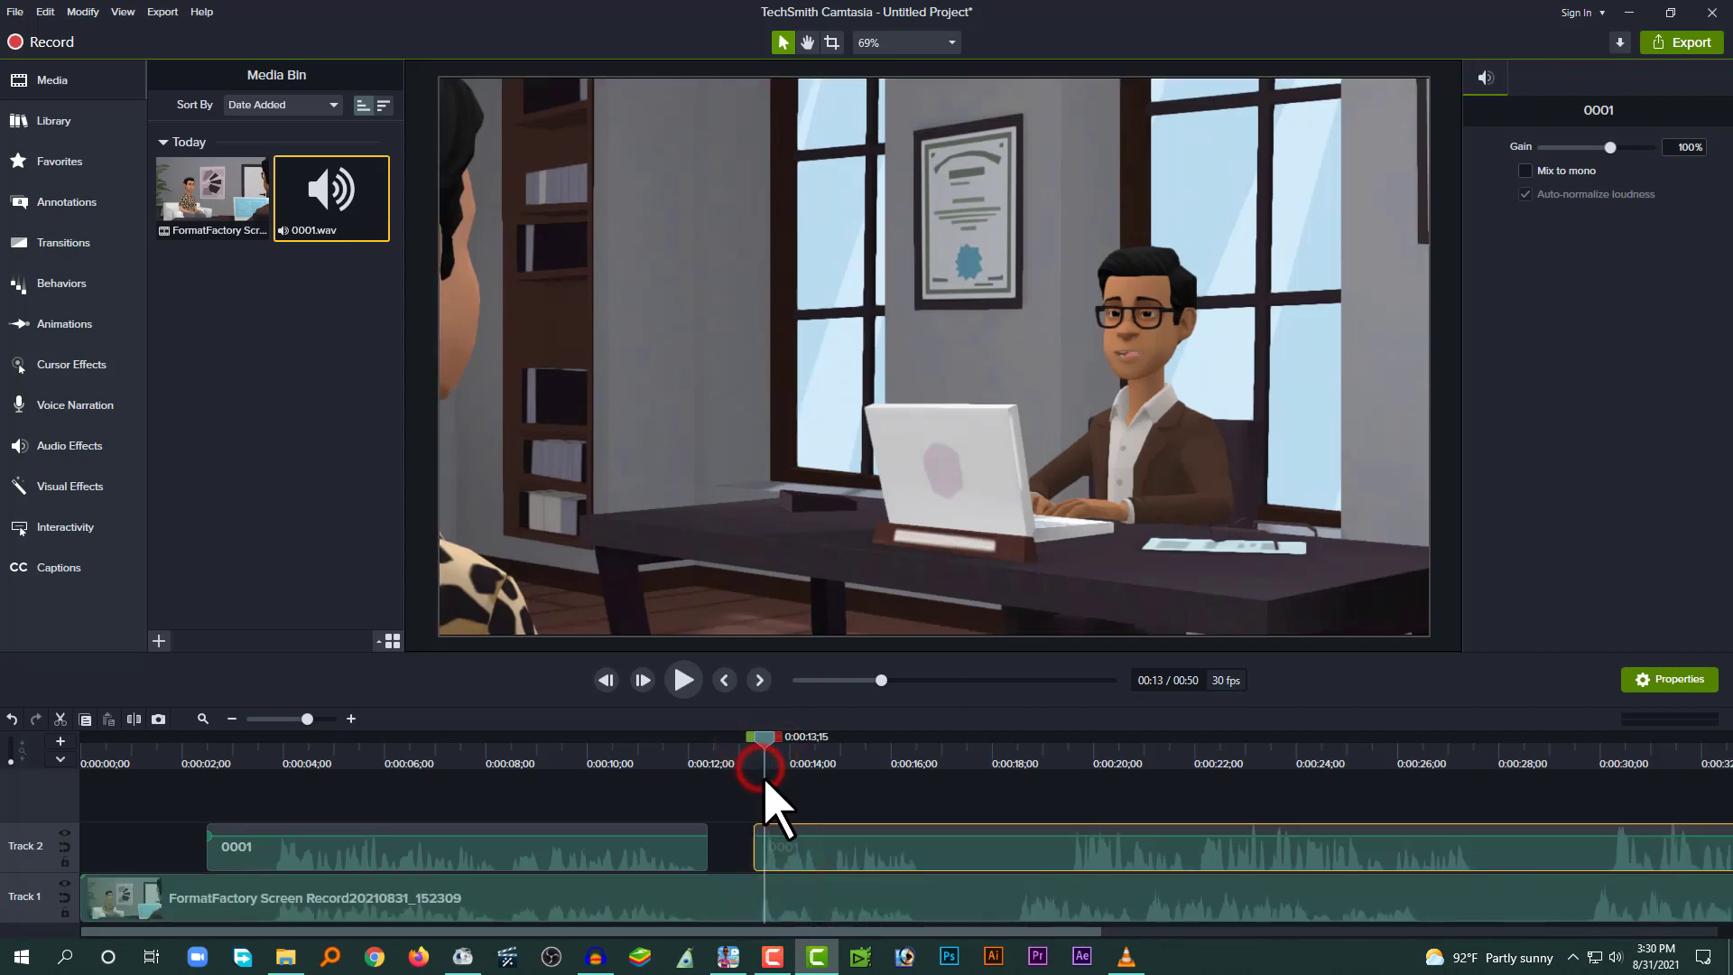
drag(765, 780, 826, 825)
key(space)
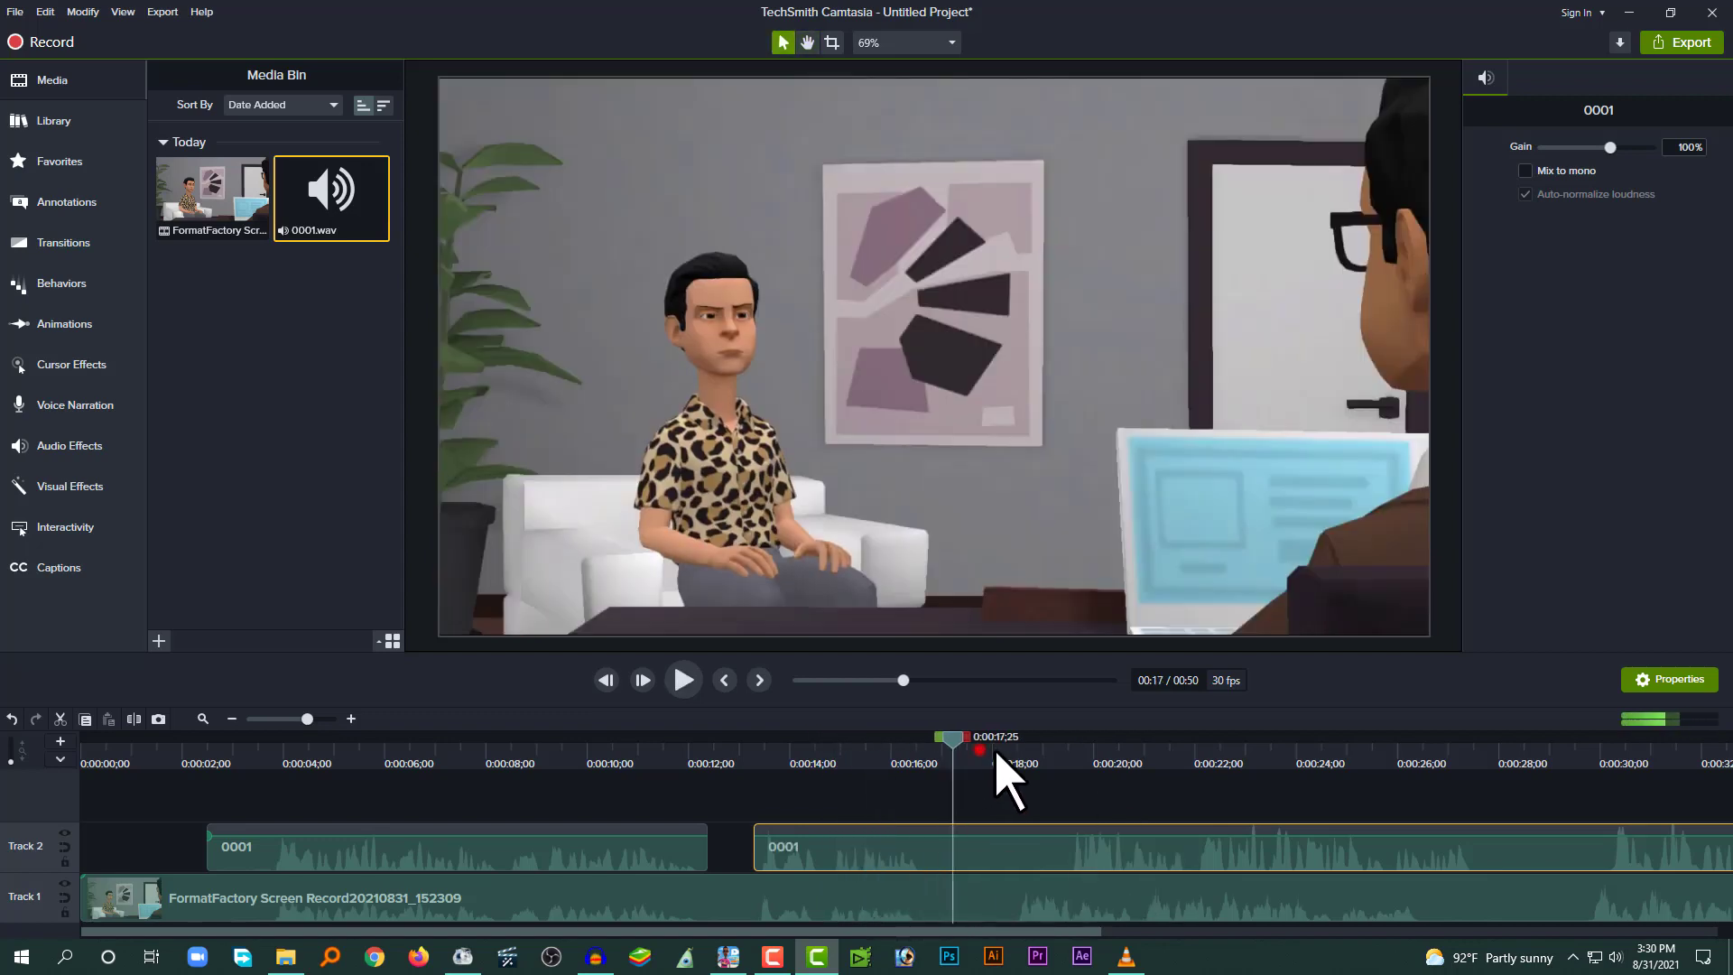
- Split the second 0001 clip at 0:00:17;04 and about 19.5 s, and delete the silent piece in between
drag(997, 756, 949, 735)
key(s)
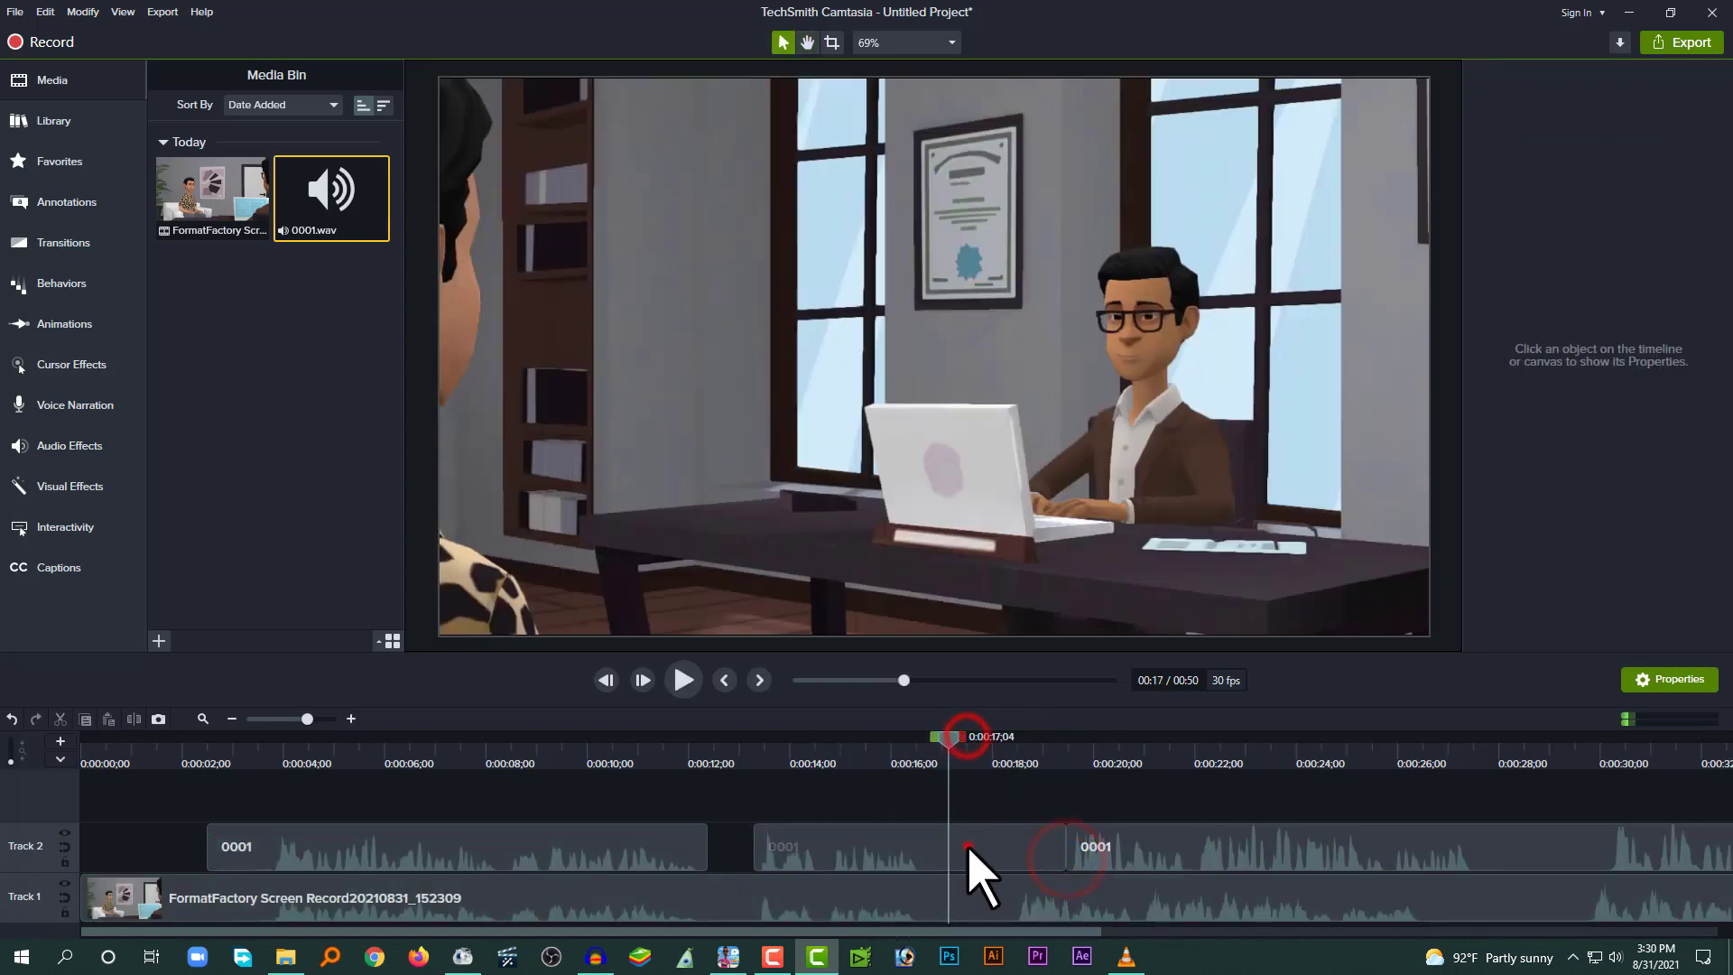
click(968, 847)
key(s)
click(1002, 847)
key(Delete)
- Shift the last 0001 clip to start at about 18.5 s, matching the recording's third line, and play it to check
drag(1122, 855, 1068, 865)
click(1016, 756)
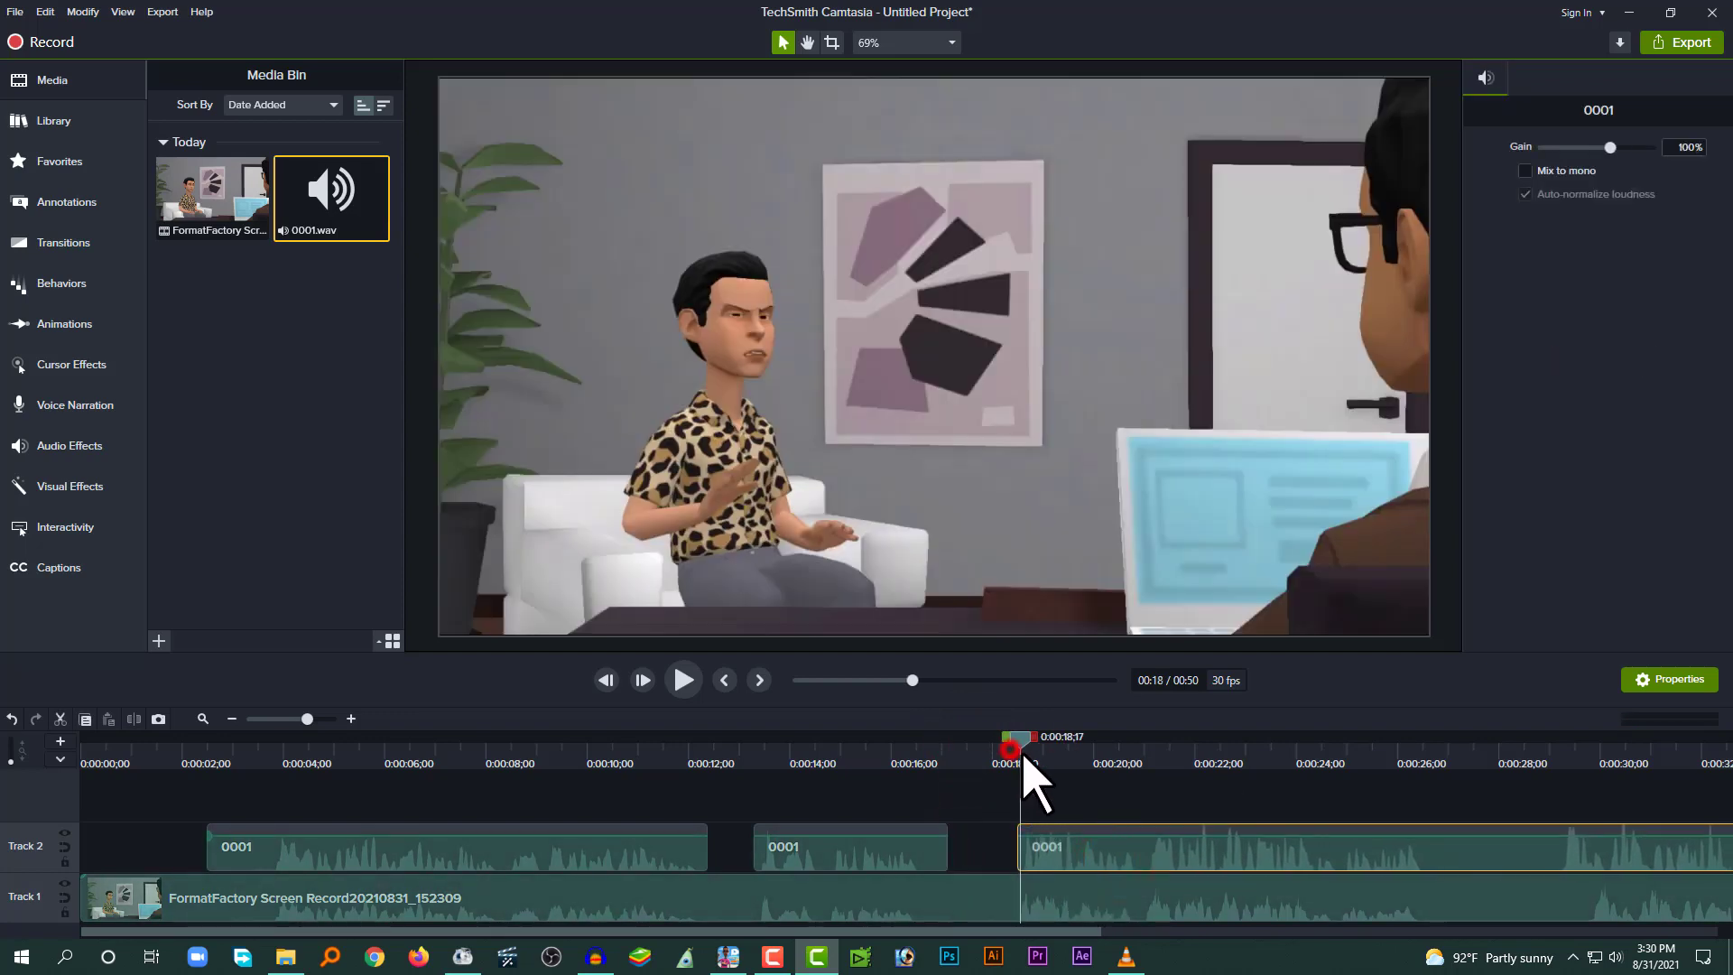
key(space)
key(space)
- Split the last 0001 clip at about 29 s and shift the final piece to match the recording's fourth line at about 30 s
drag(1078, 930, 1341, 880)
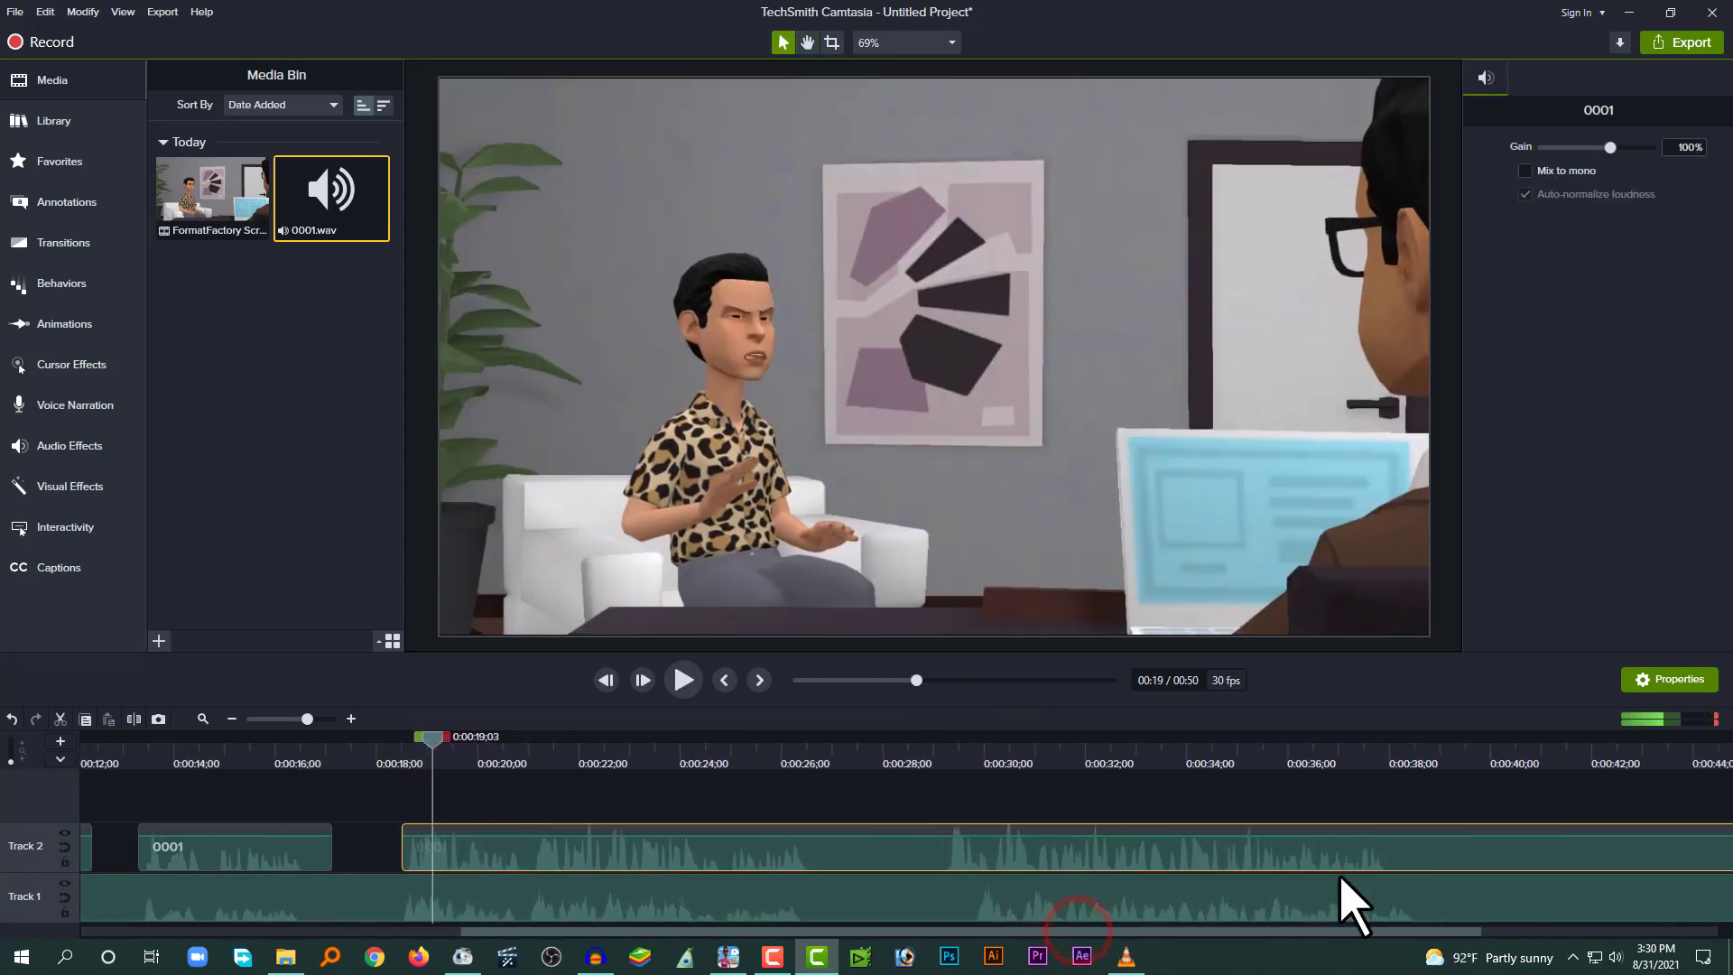
click(936, 744)
key(s)
click(964, 845)
drag(1030, 856, 1058, 862)
click(967, 758)
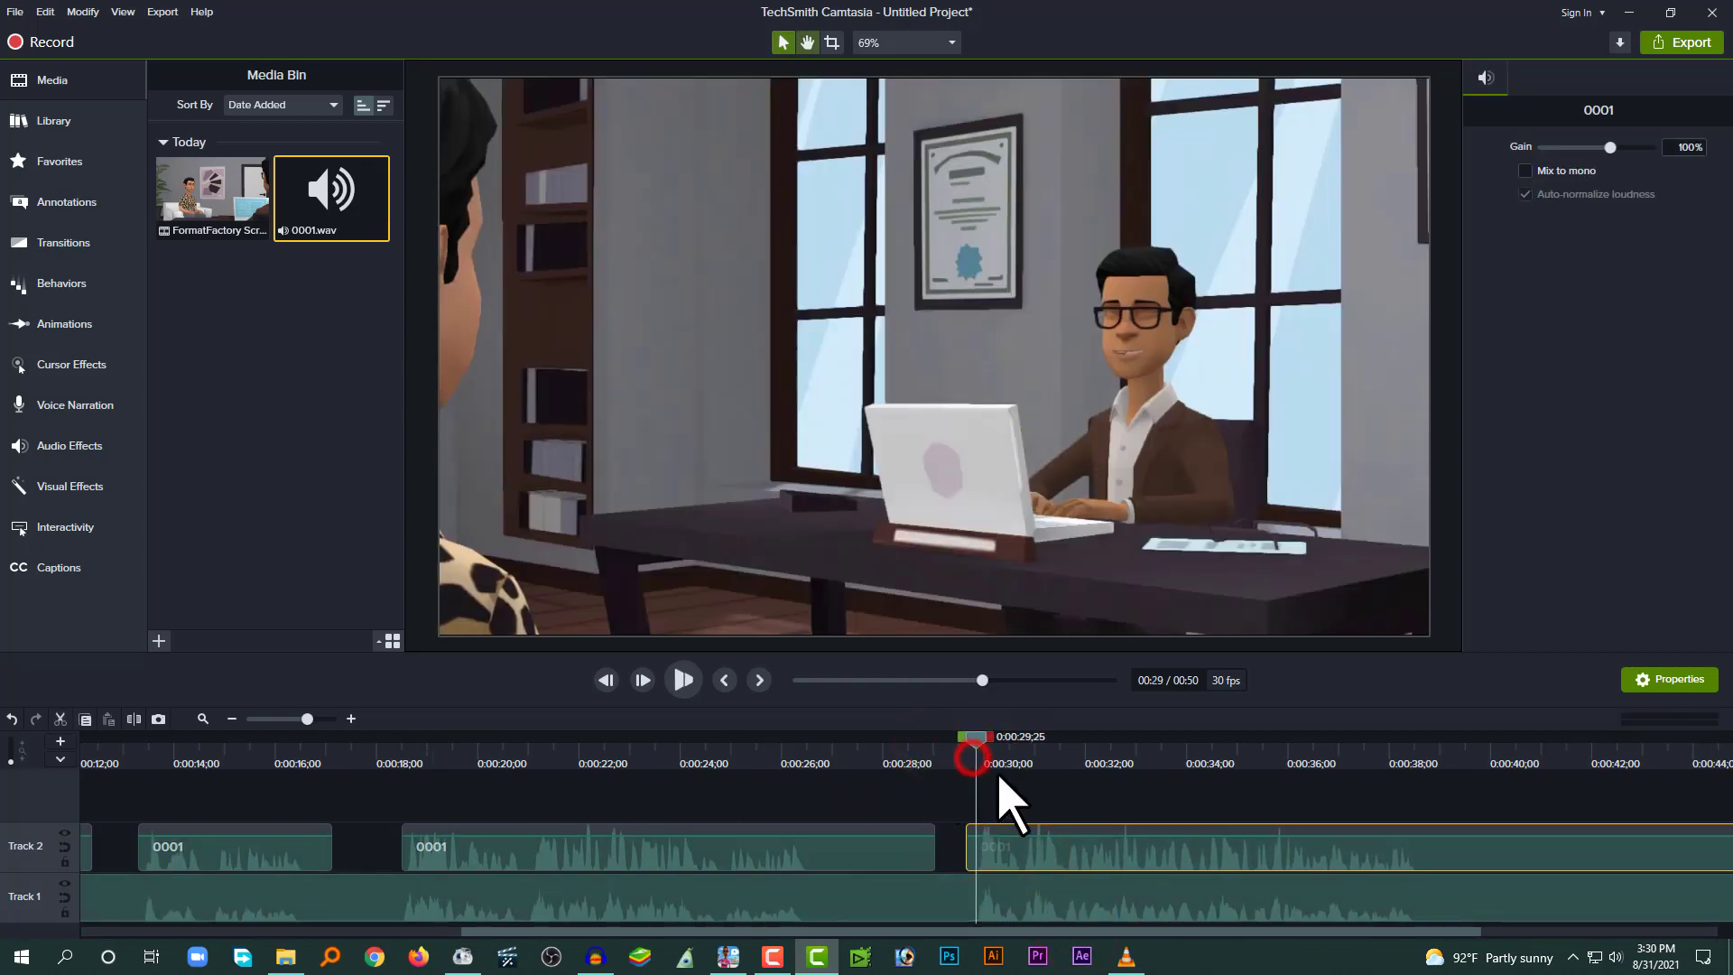
key(space)
key(space)
- Silence the screen recording's own audio on Track 1
click(1122, 794)
scroll(1105, 786, down, 3)
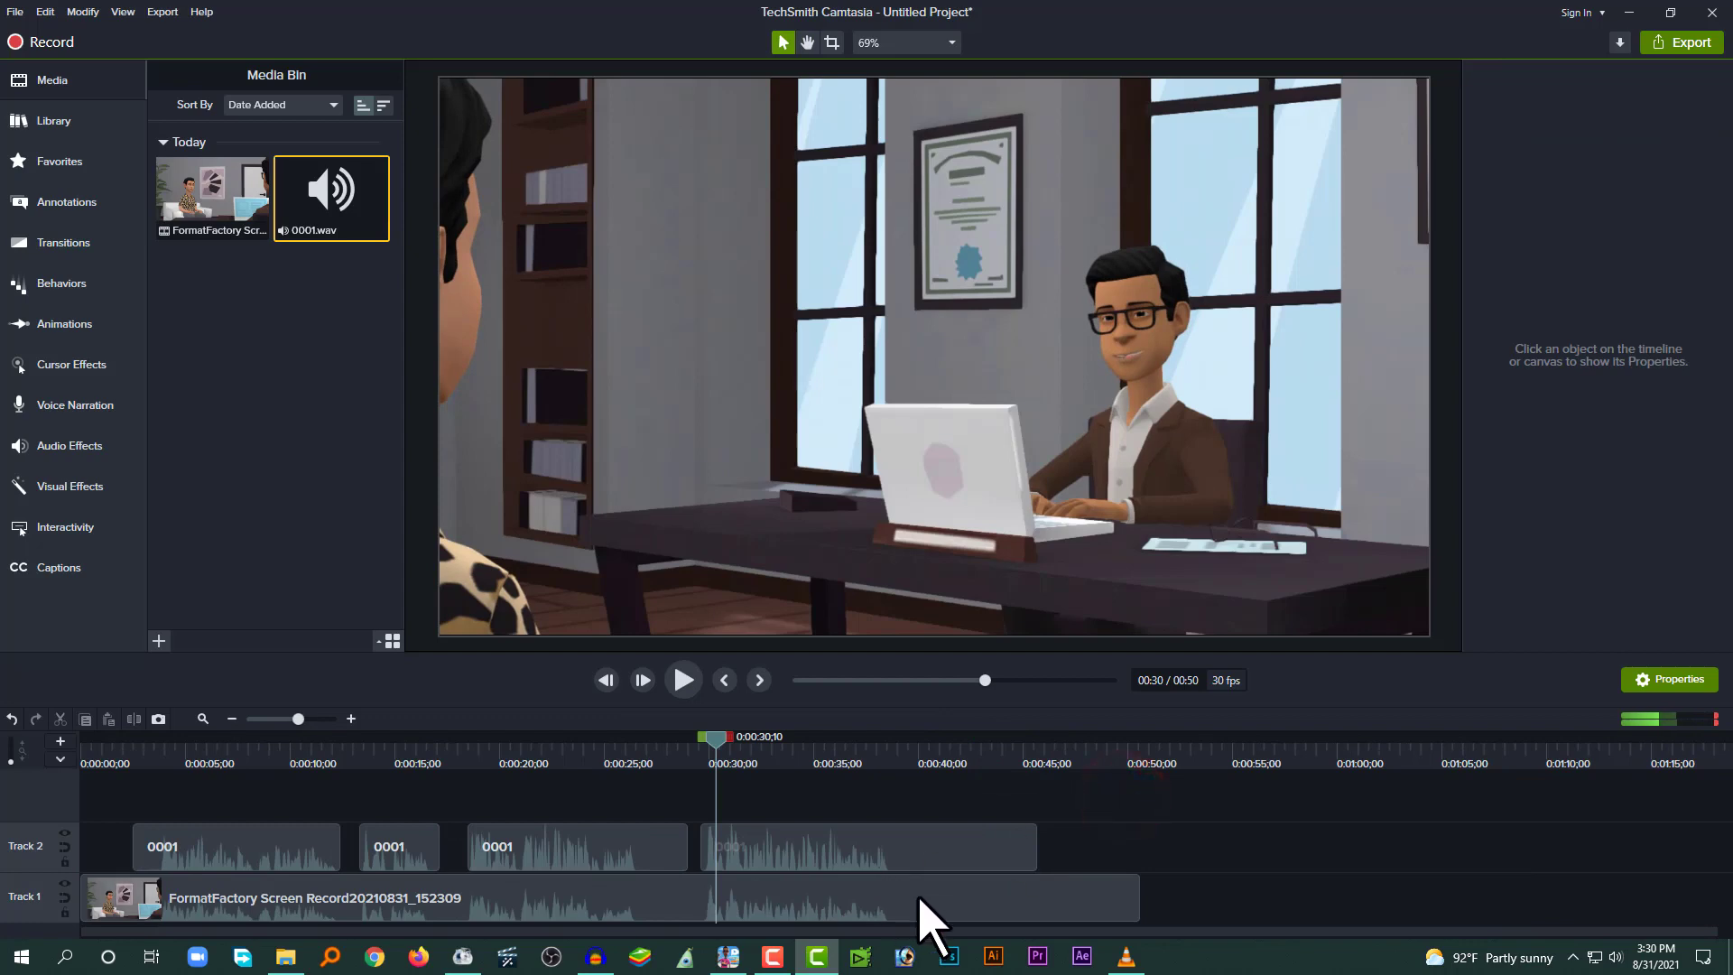
click(804, 898)
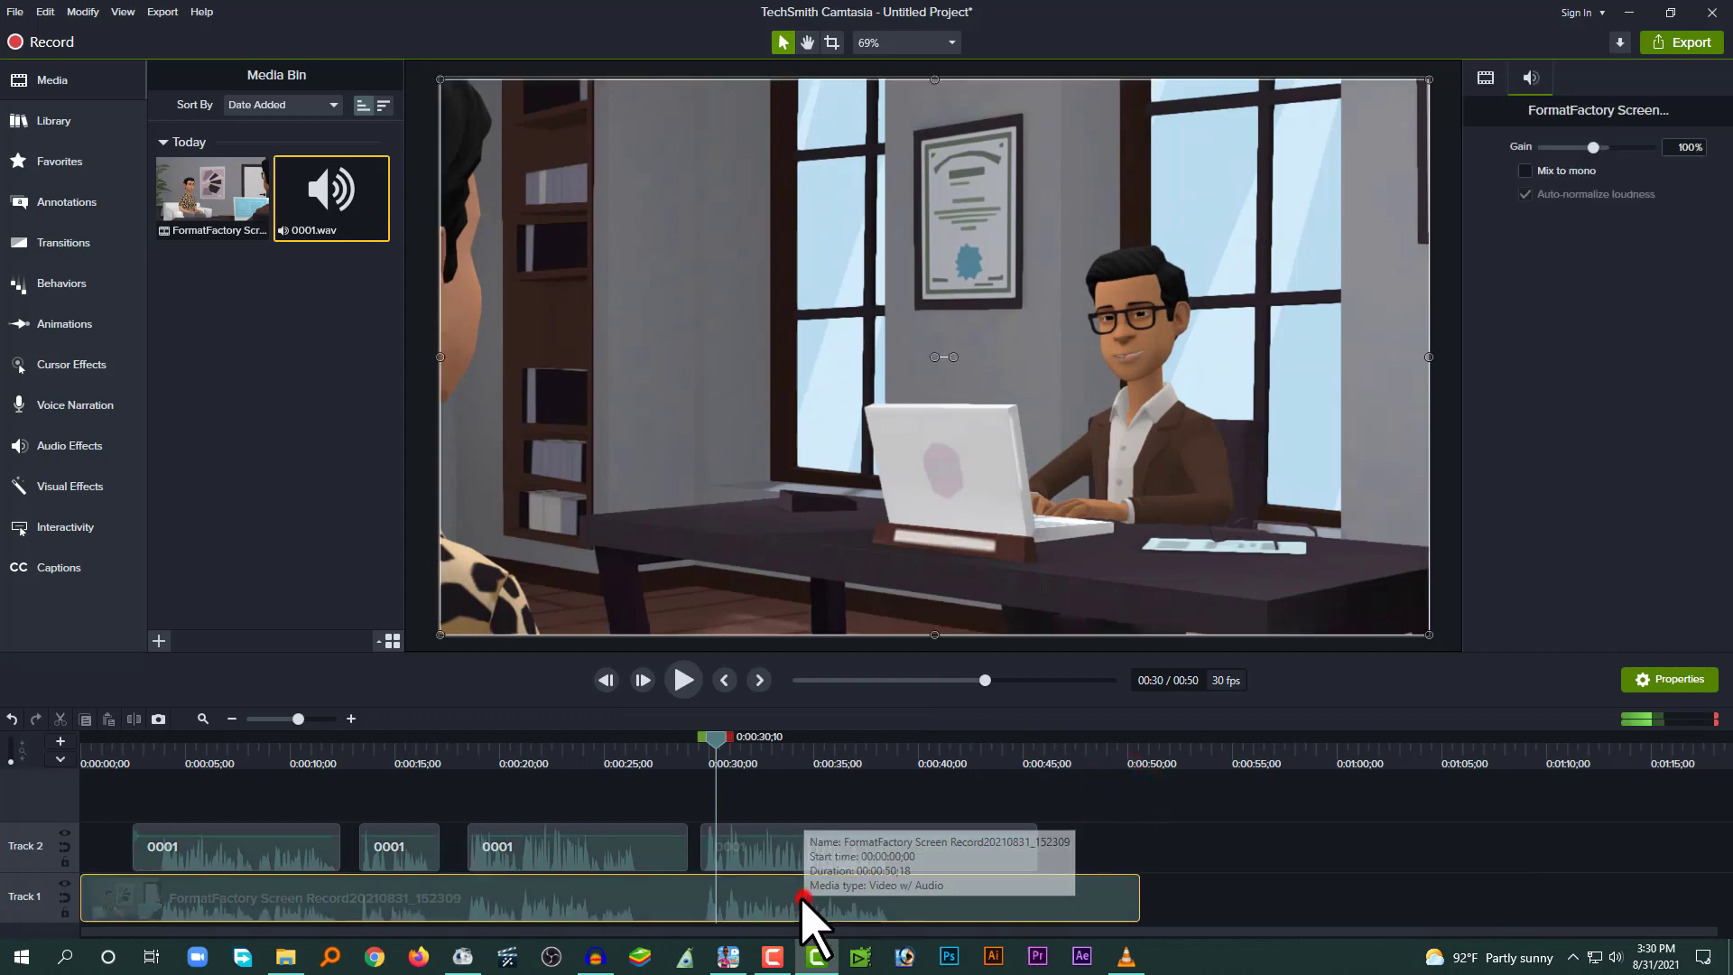
click(1142, 817)
click(889, 906)
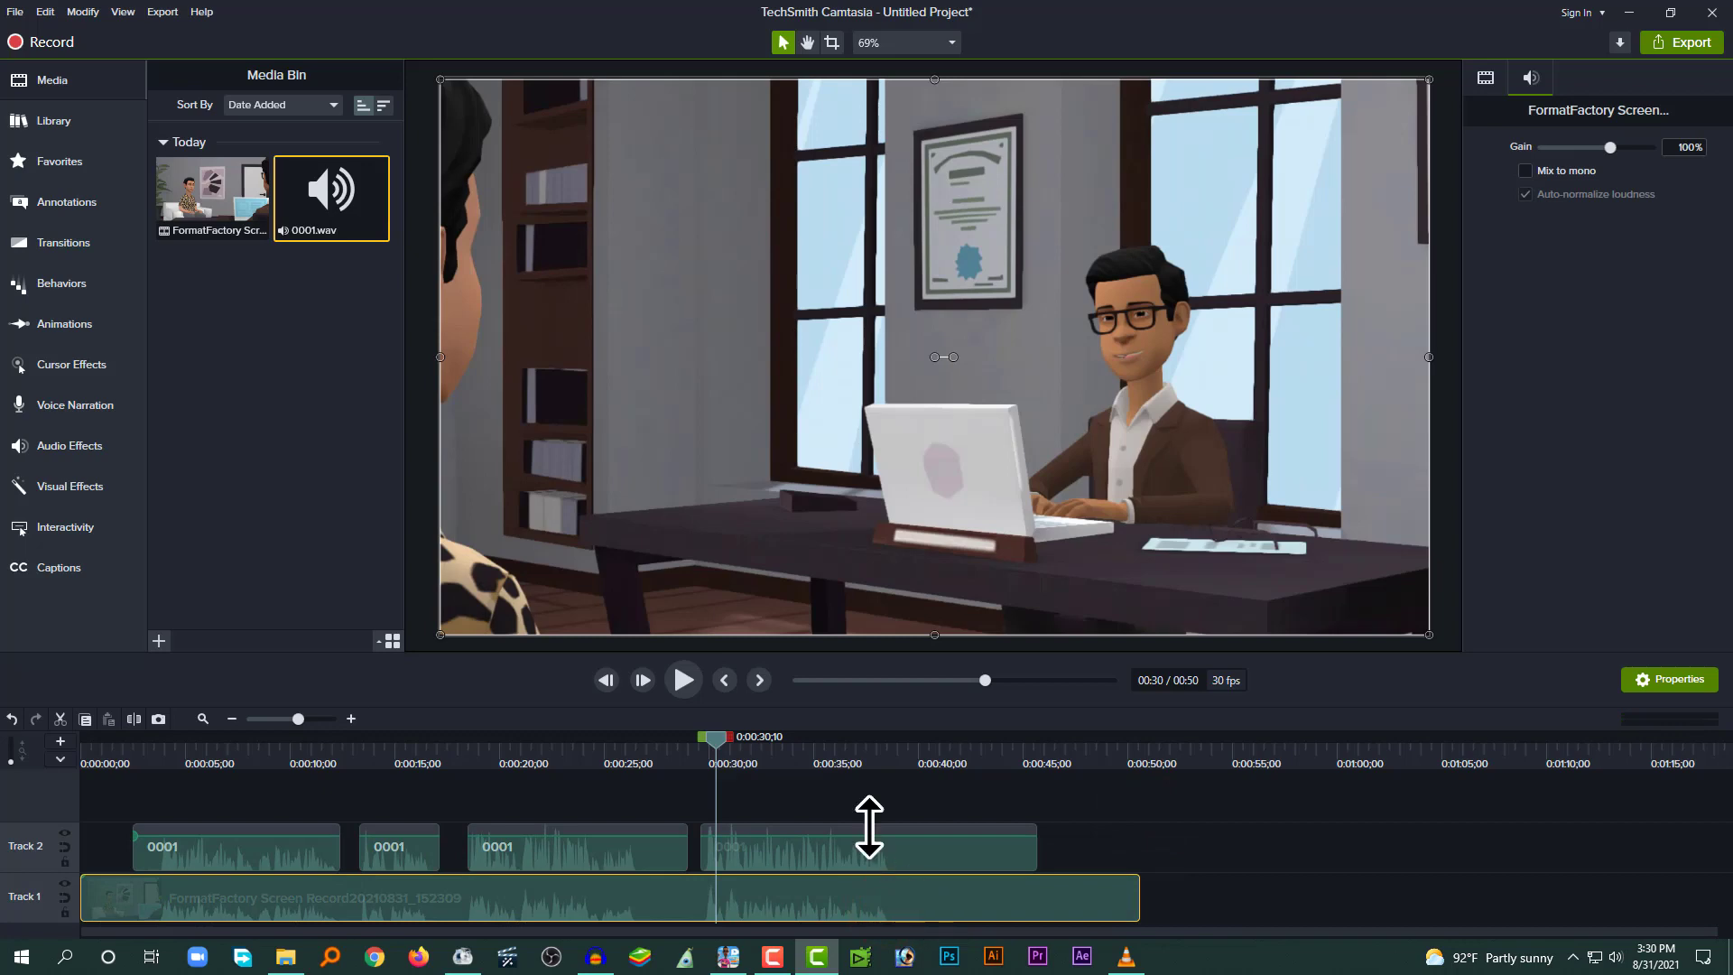
click(1611, 147)
click(1137, 826)
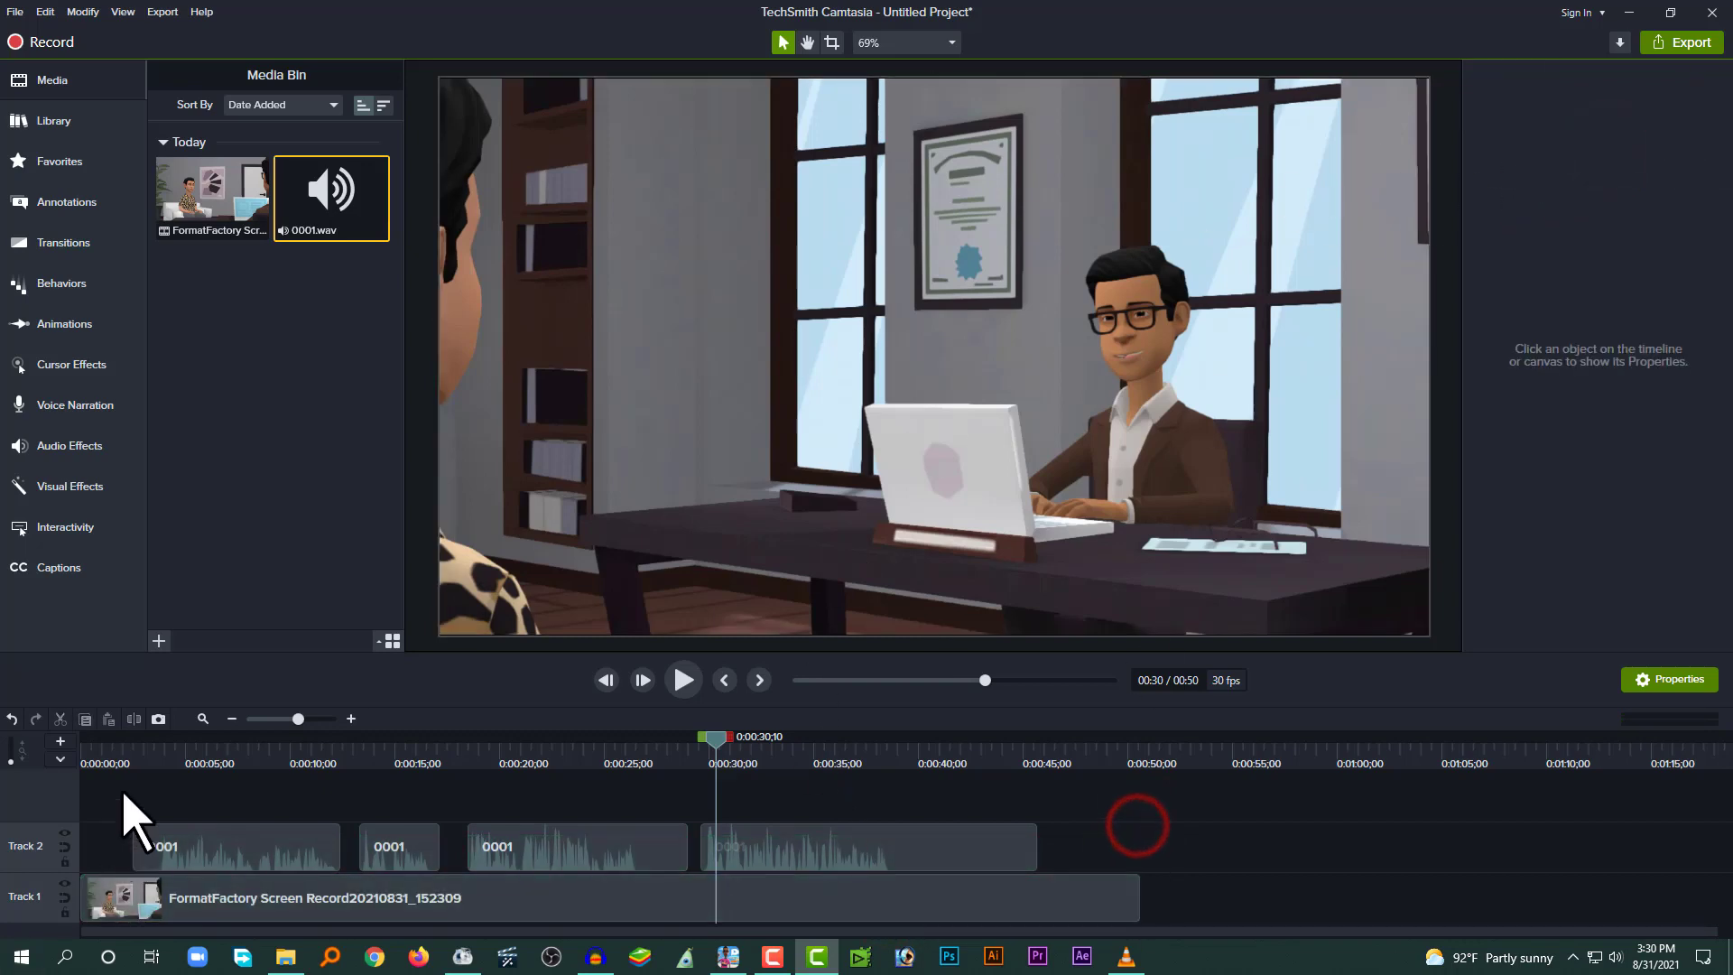
- Play the scene from the start of the first 0001 clip to check the lip sync
click(136, 767)
key(space)
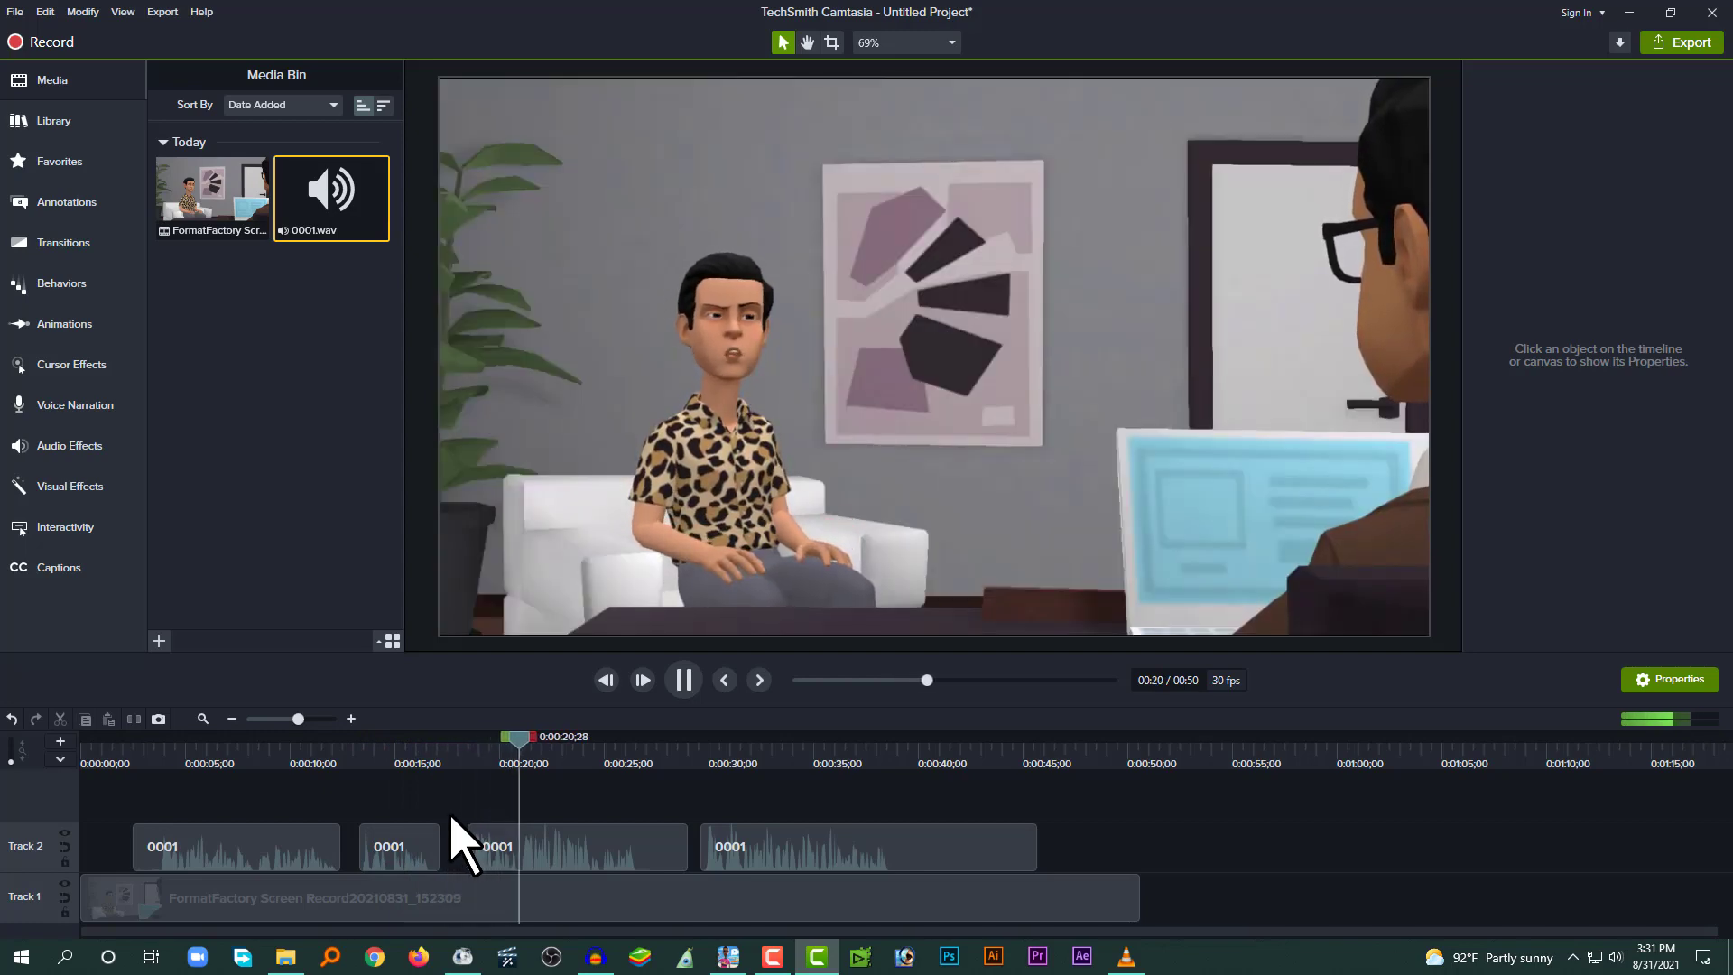
click(1224, 803)
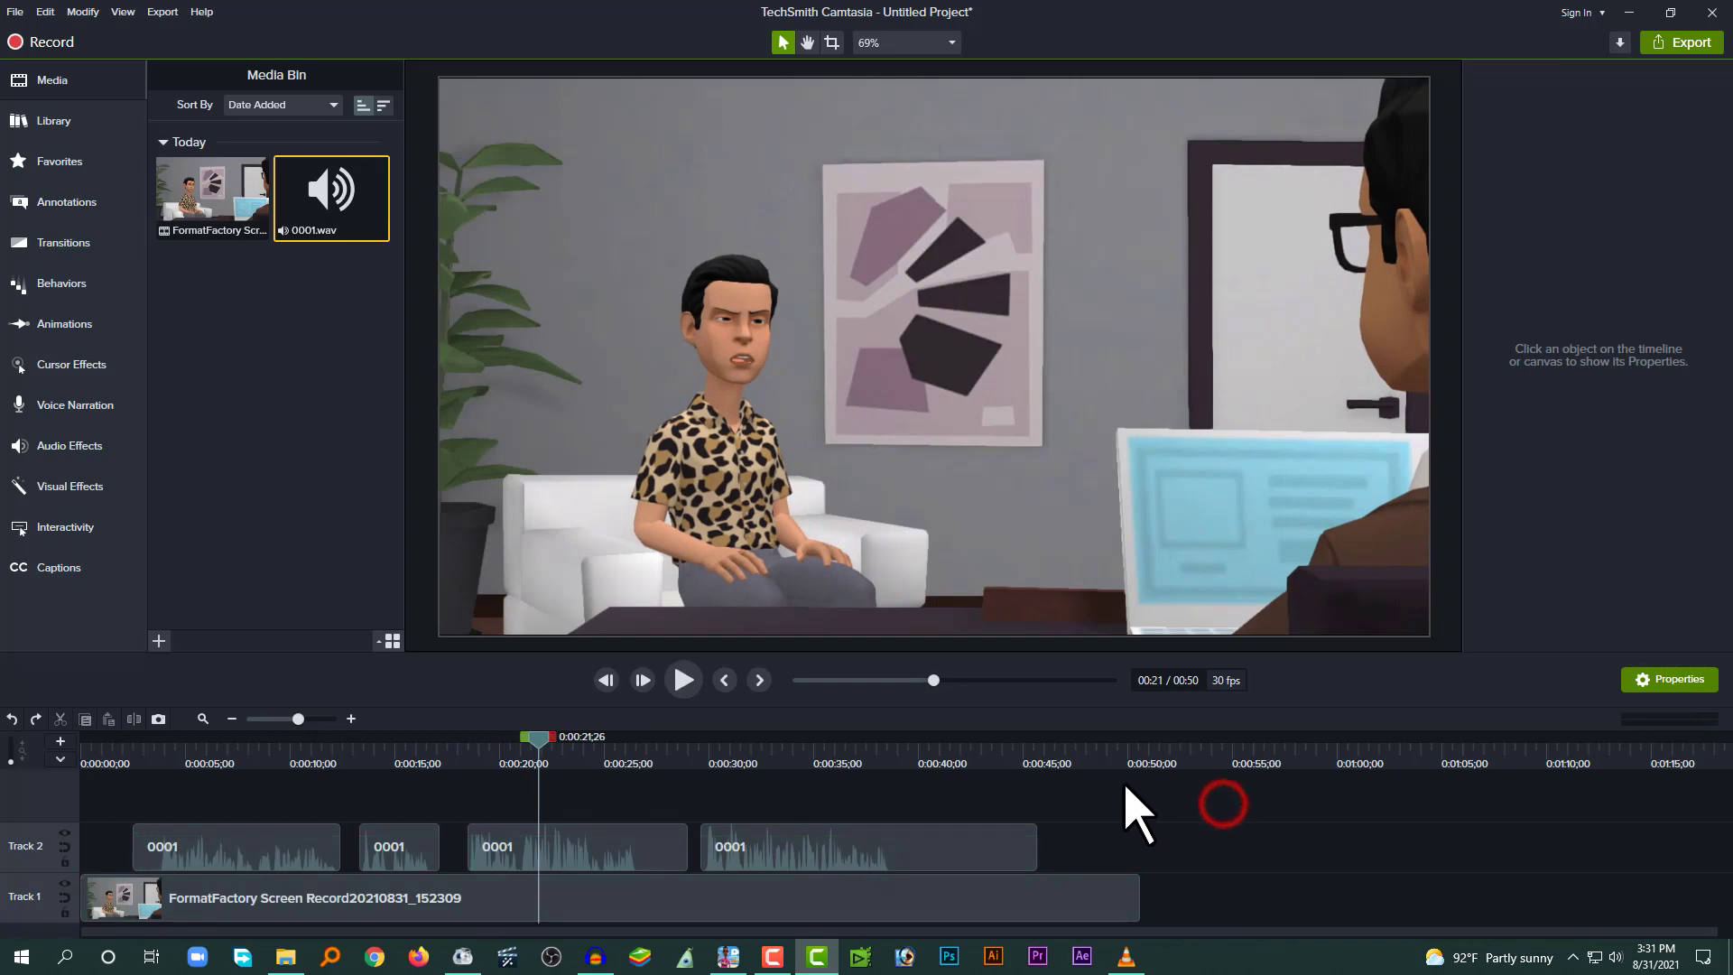
- Select the screen recording and all four 0001 clips and combine them into one group
drag(1106, 782, 173, 913)
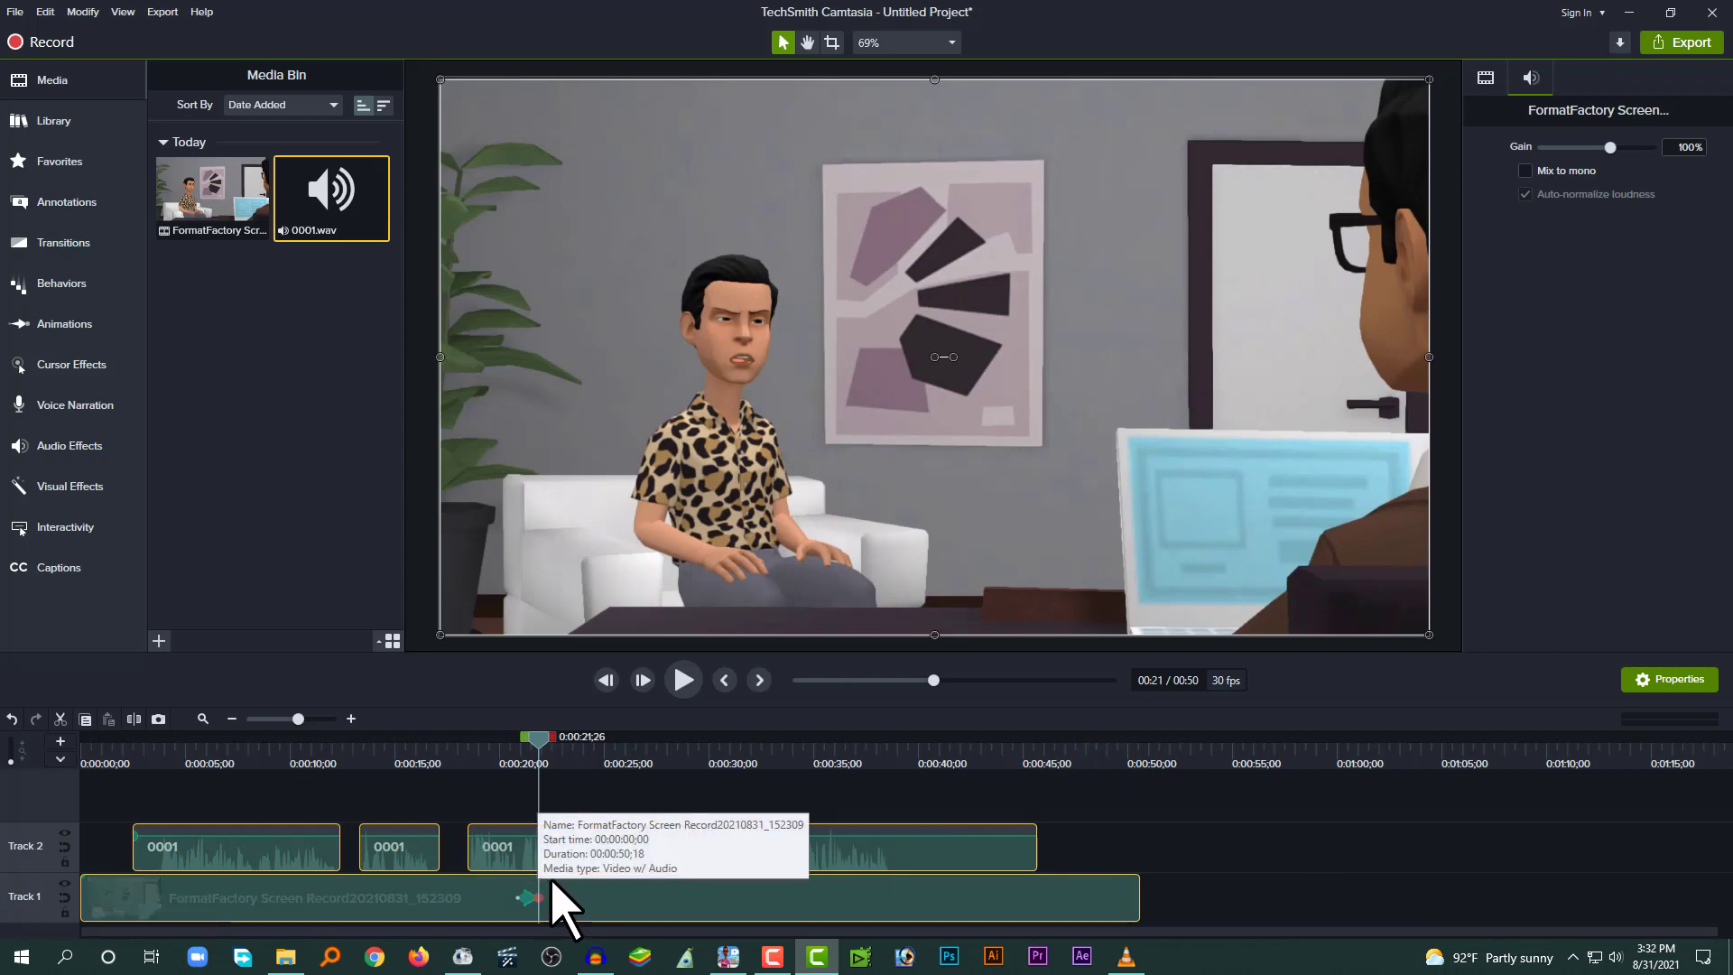
key(ctrl+g)
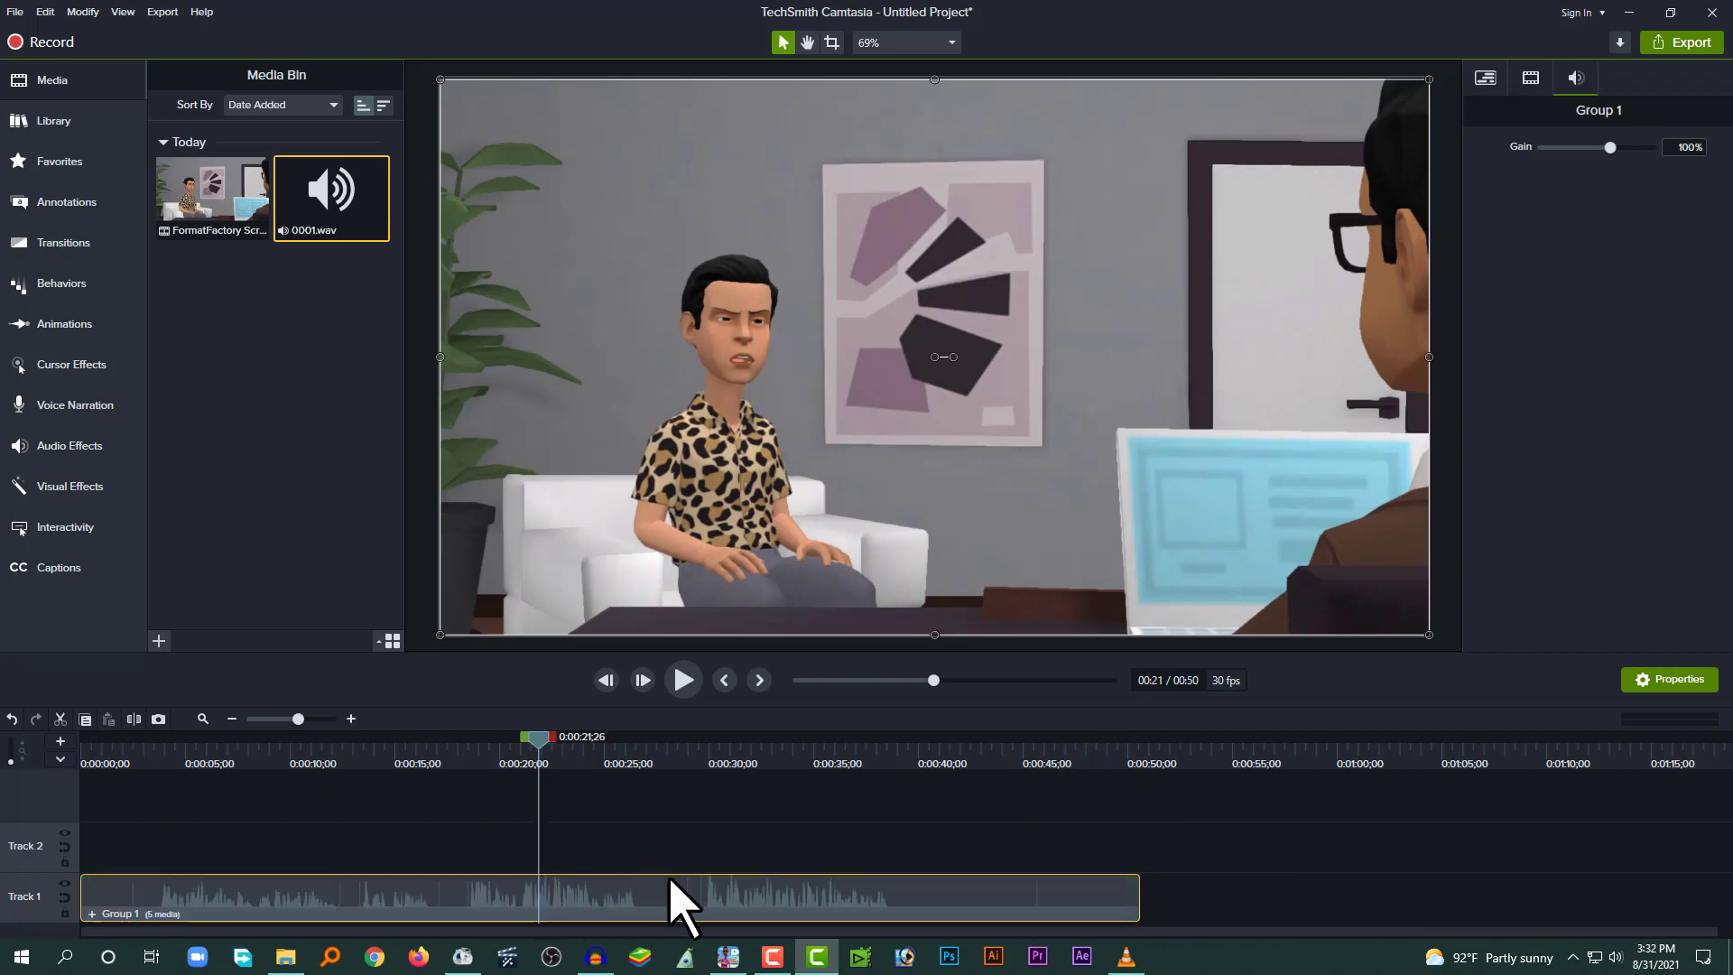
- Find the pause after the first line of dialogue and cut the short span starting at 0:00:12;12 out of the group
click(330, 758)
key(space)
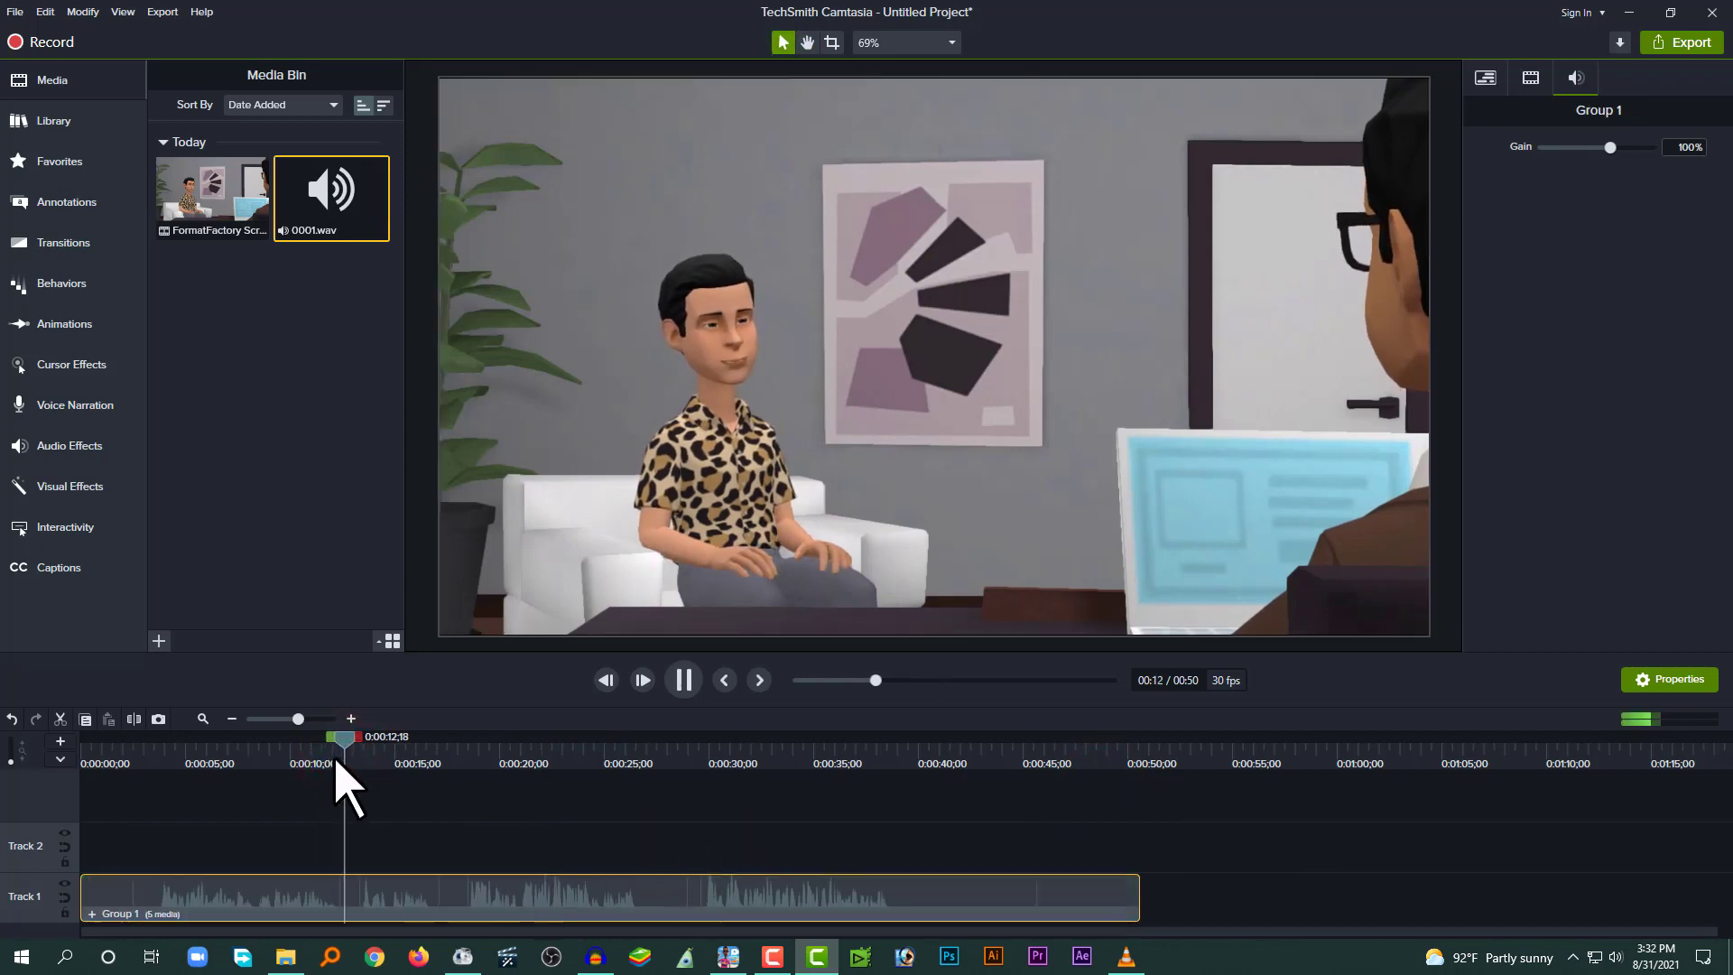
click(343, 747)
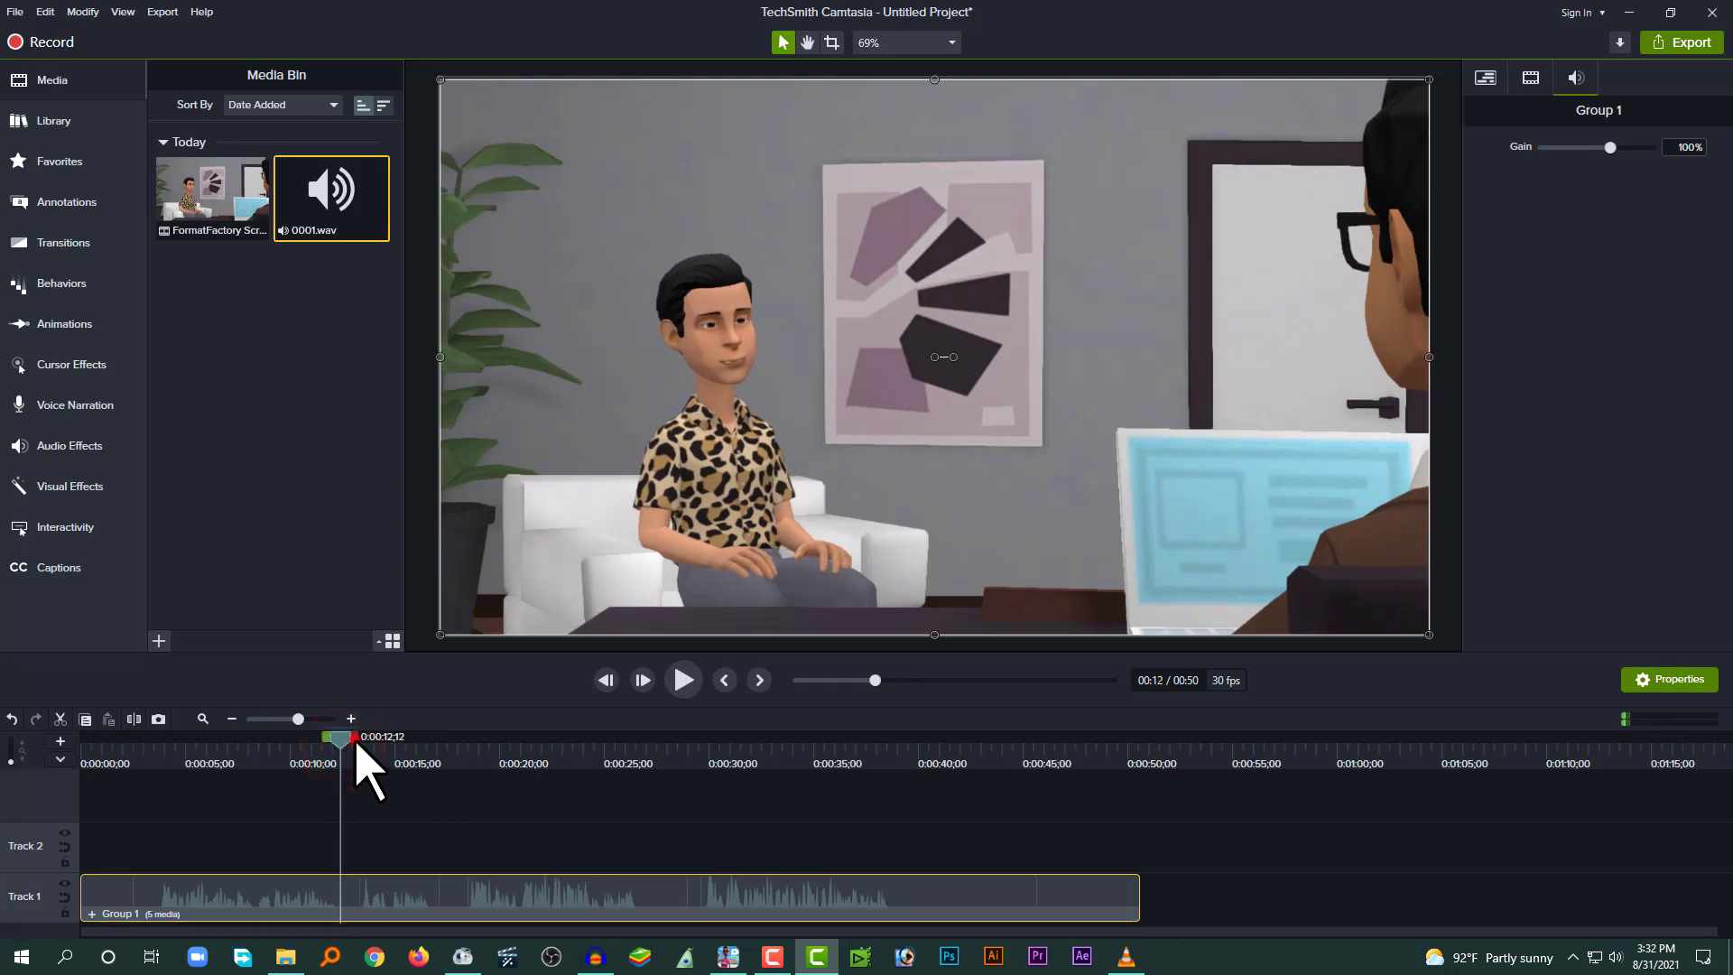
drag(358, 746, 373, 747)
key(ctrl+x)
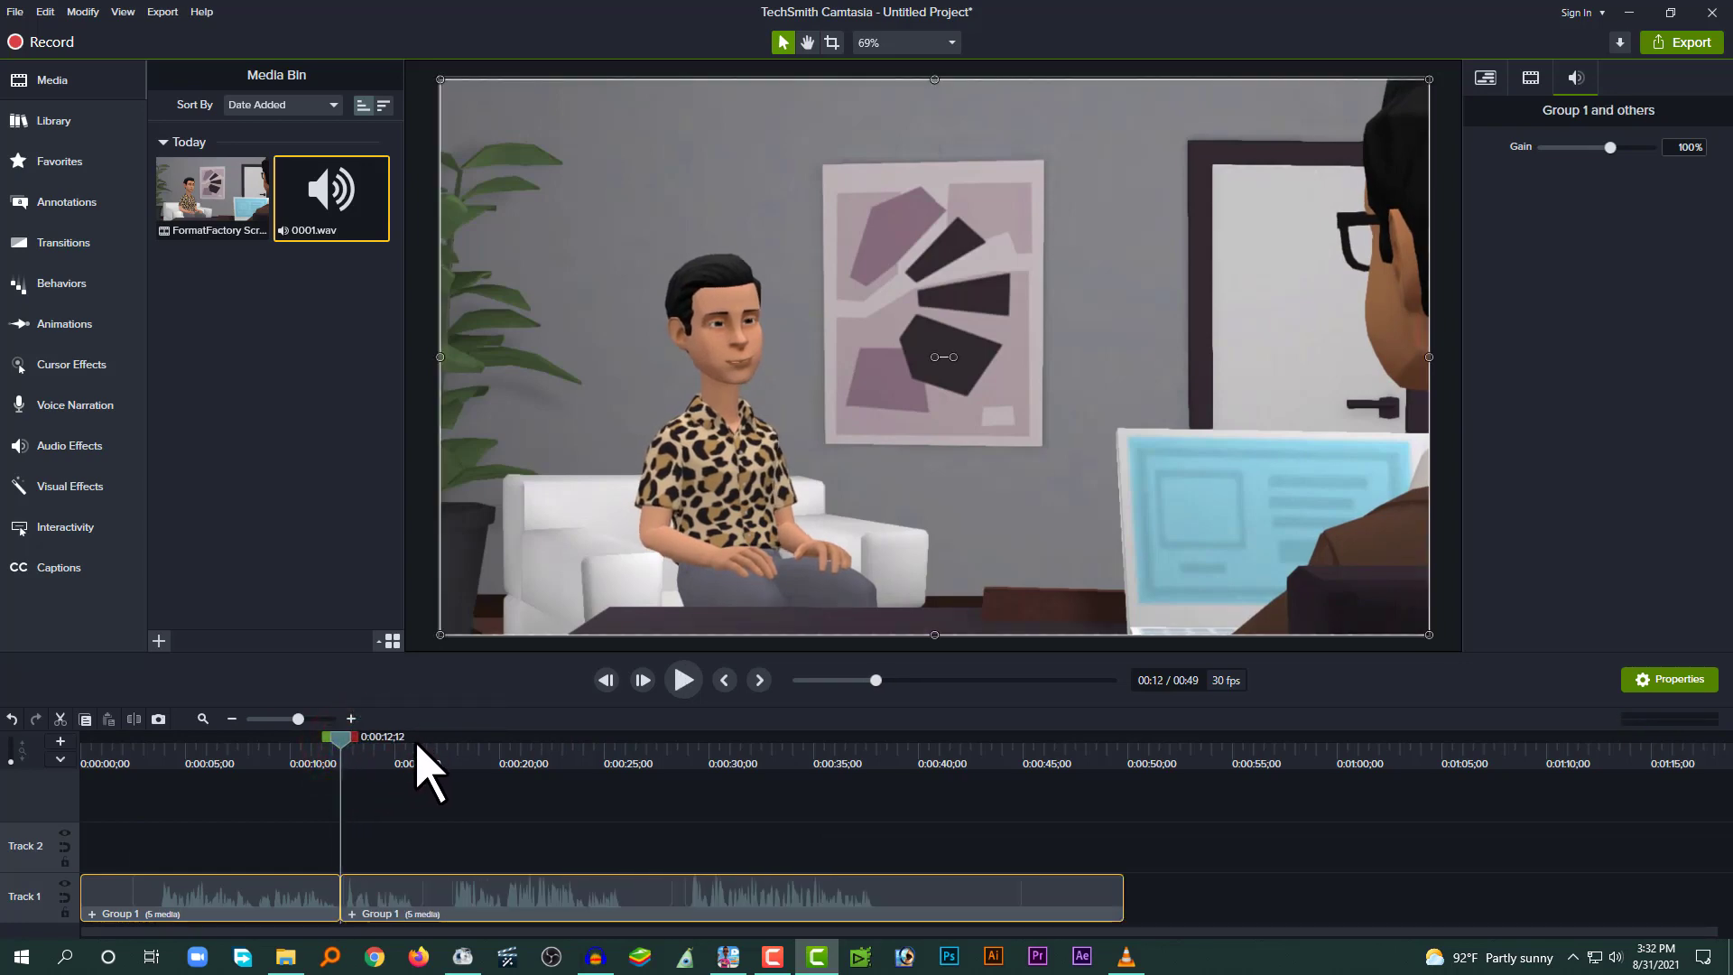
- Cut the pause after the second line of dialogue, starting at about 16 s, out of the group
click(416, 751)
drag(426, 738, 414, 753)
click(424, 743)
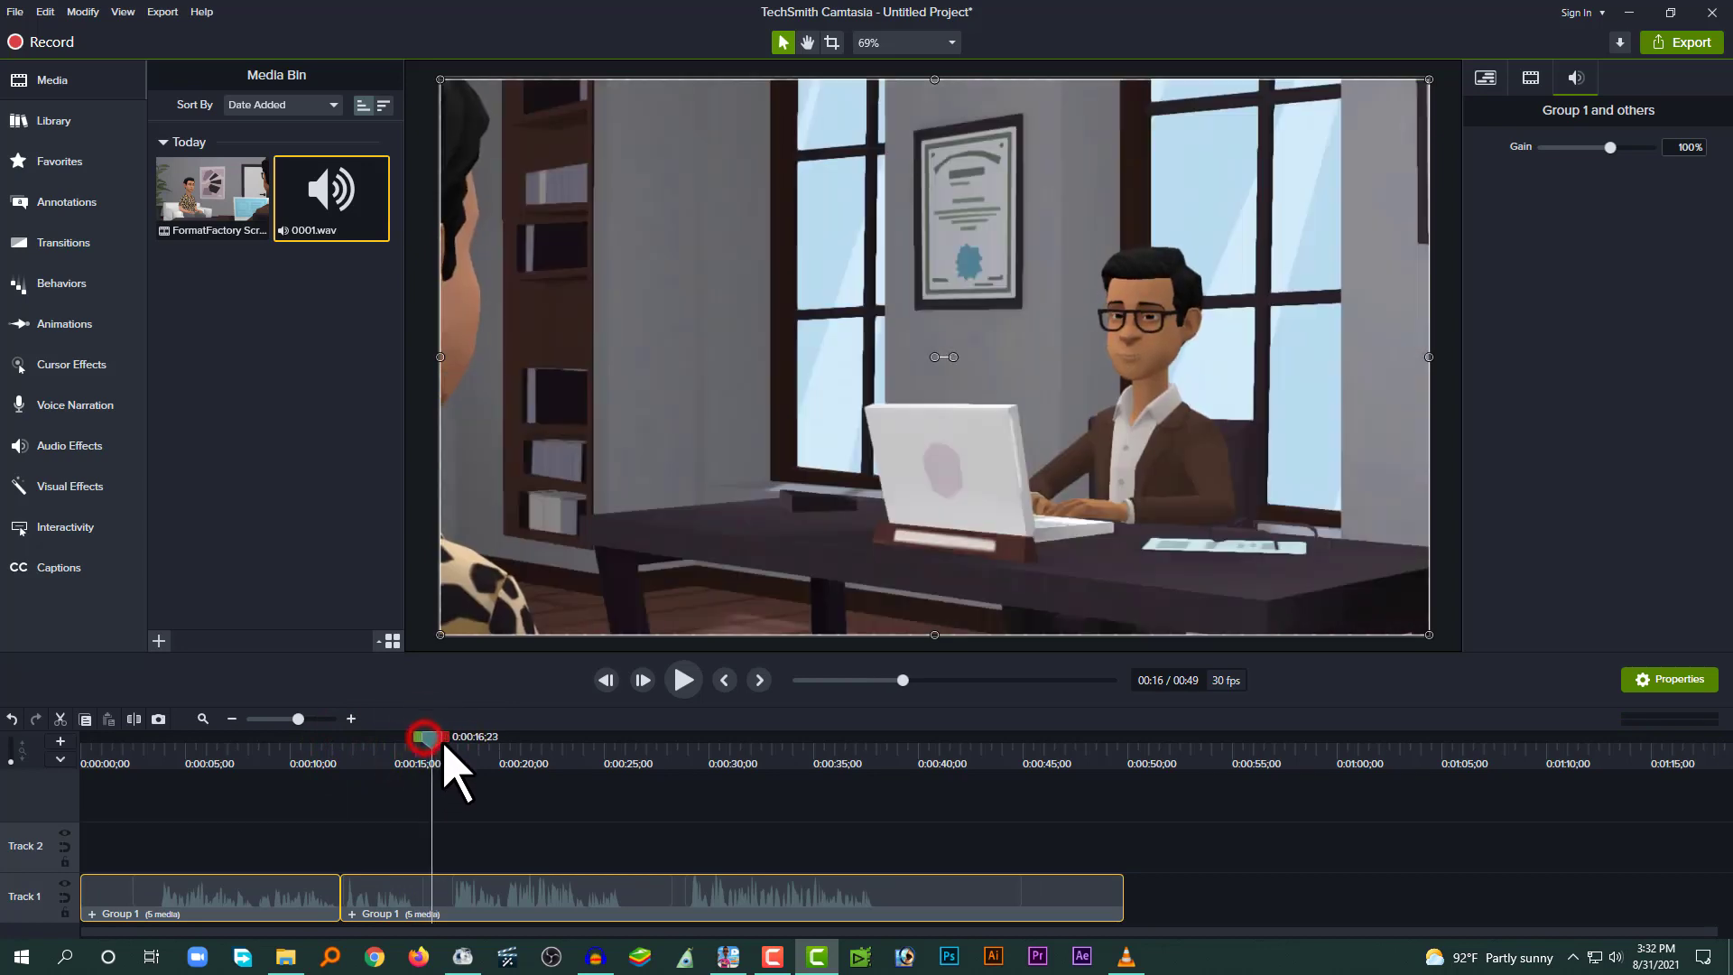
drag(430, 741, 468, 750)
key(ctrl+x)
- Play the edited group from about 11 s to check the transition between the first two lines
click(330, 759)
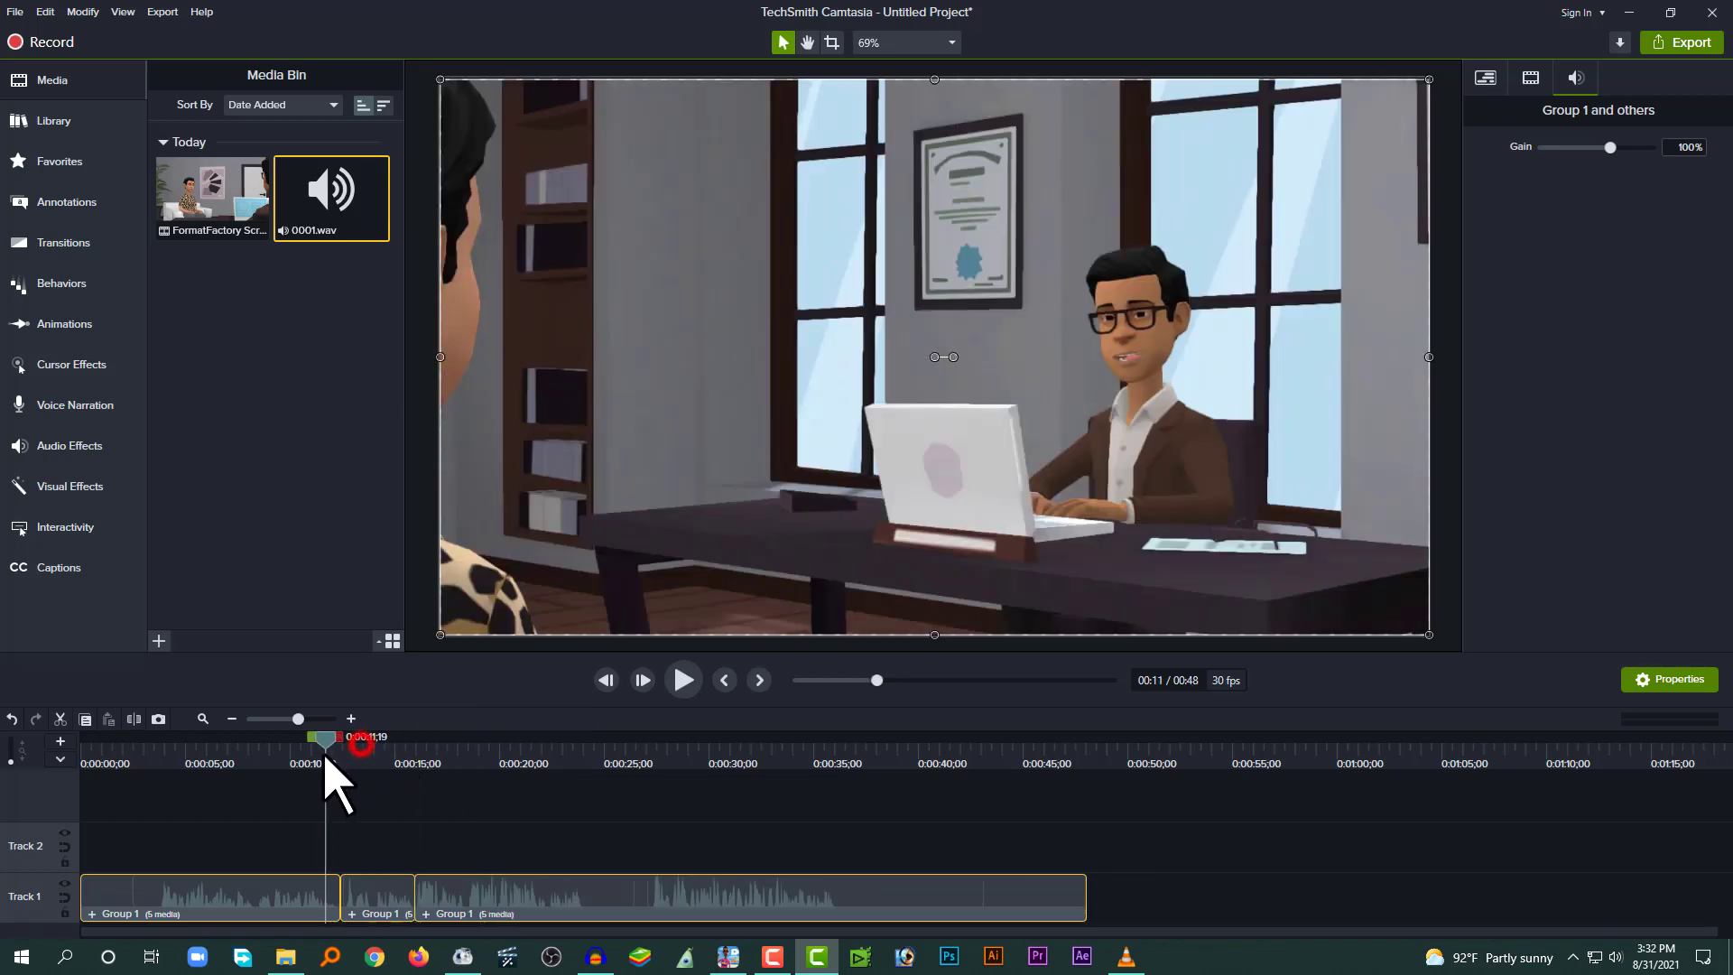
key(space)
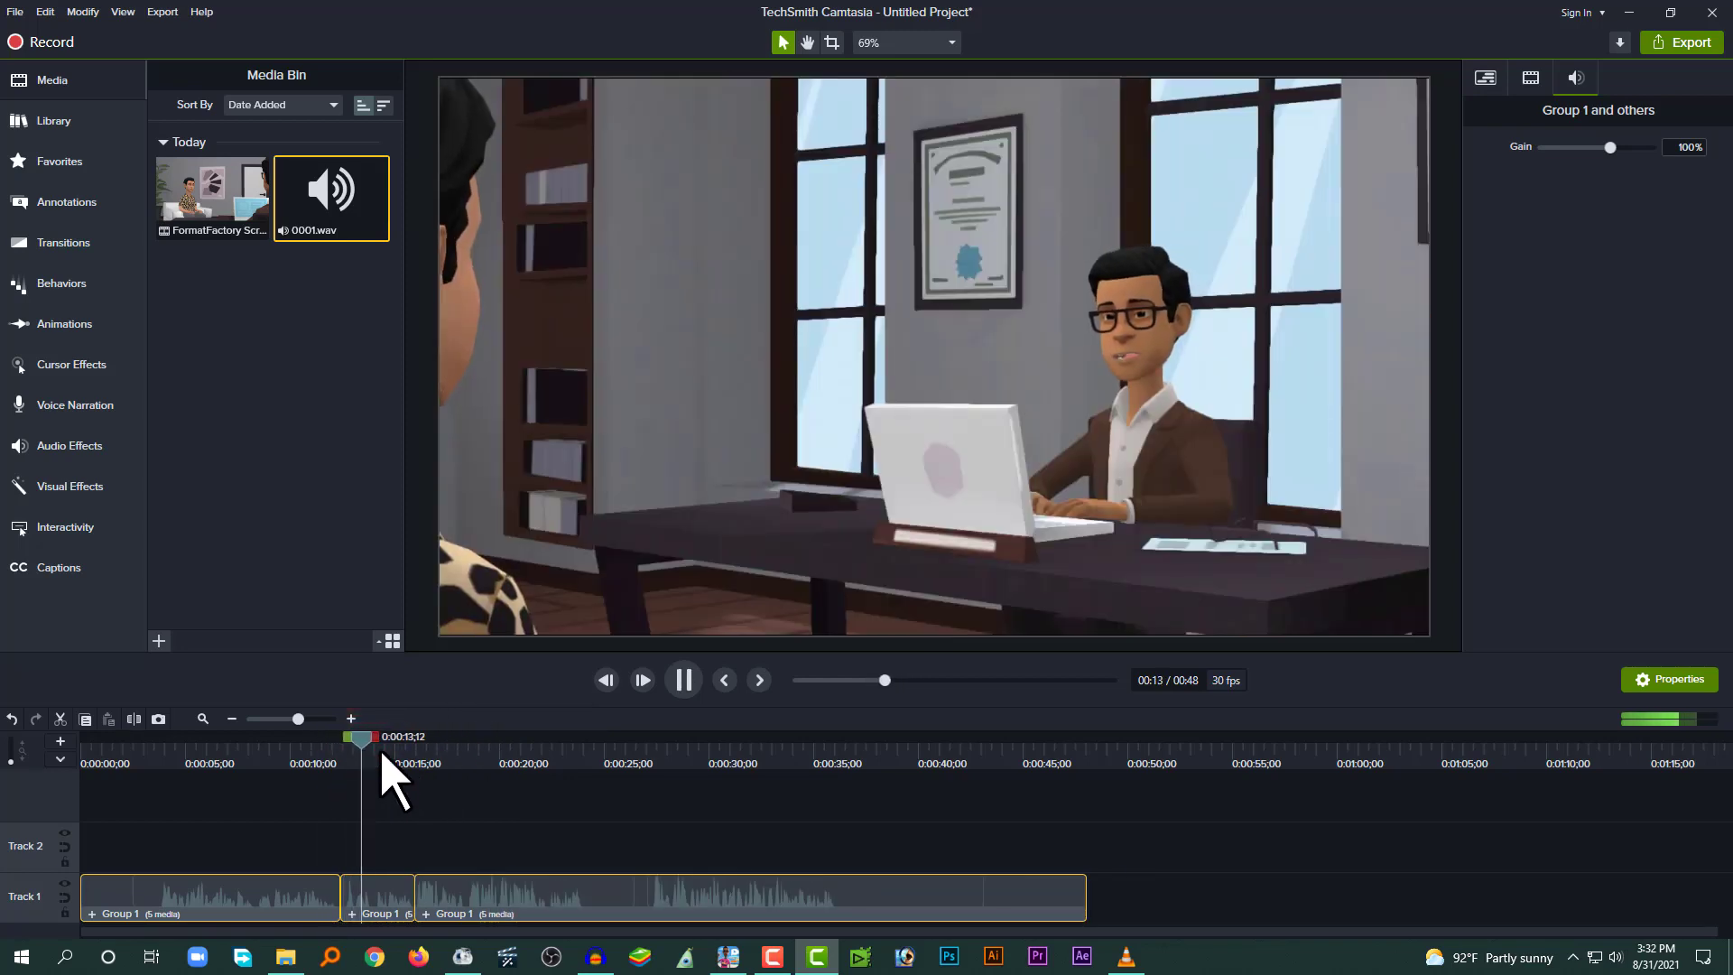
key(space)
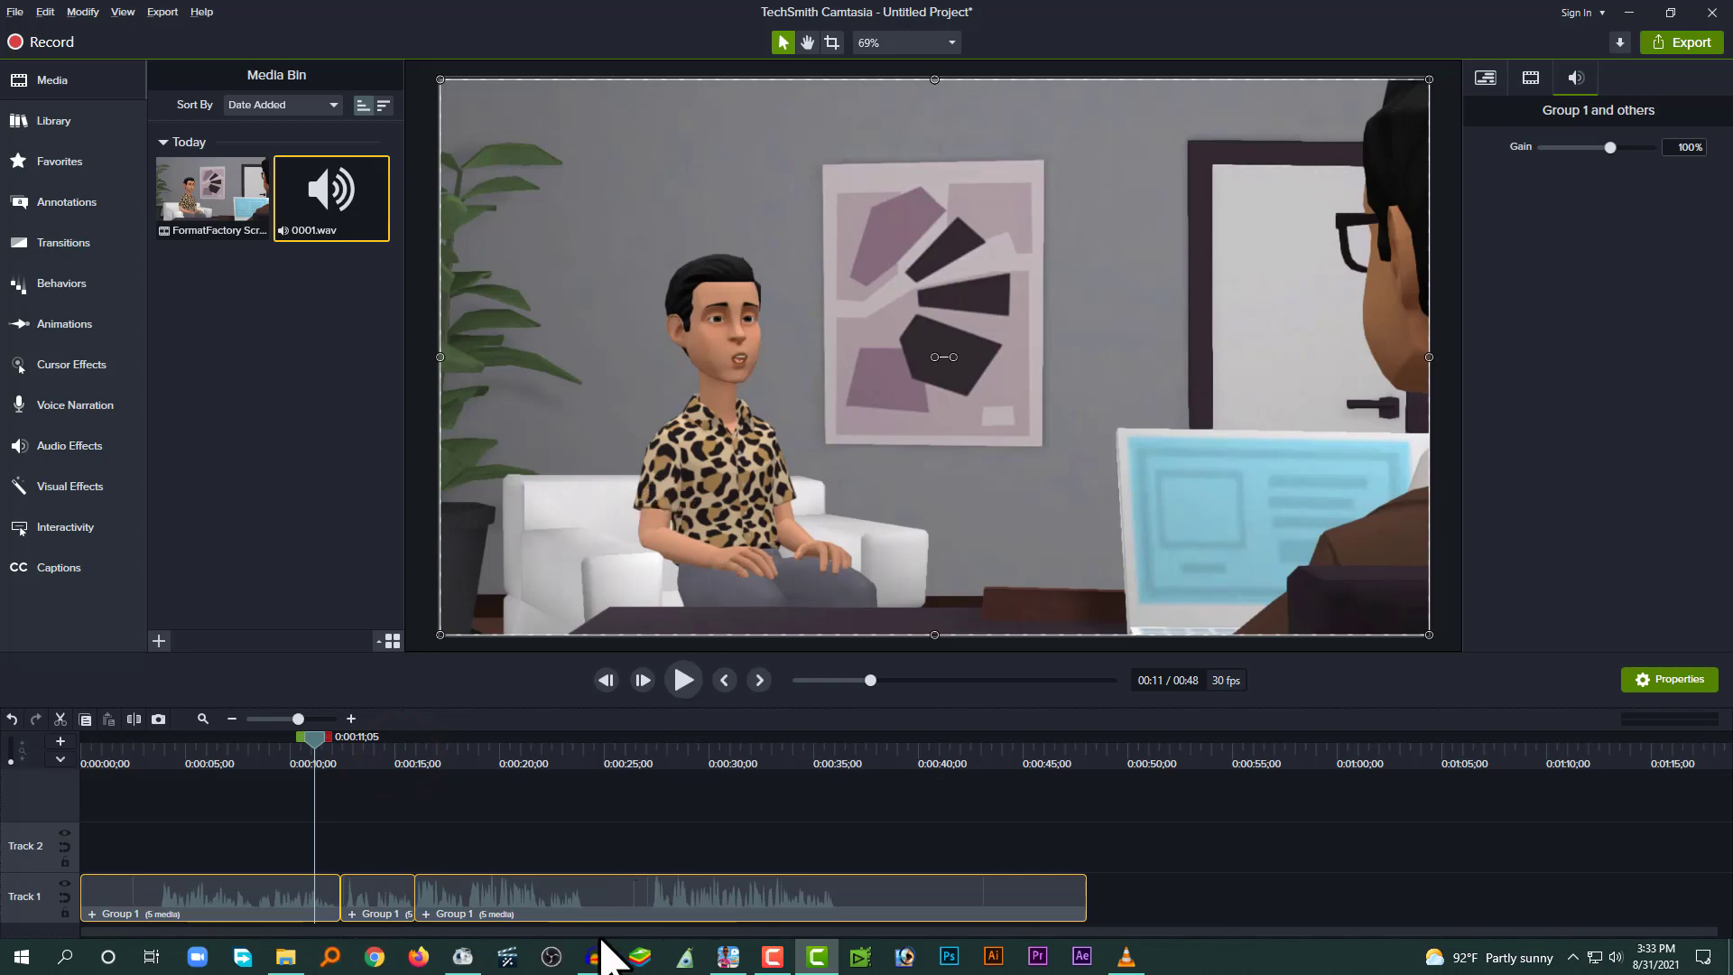
- Switch to Plotagon and look through the four MALE 06 and TECH BD19 dialogue lines
click(727, 956)
click(240, 333)
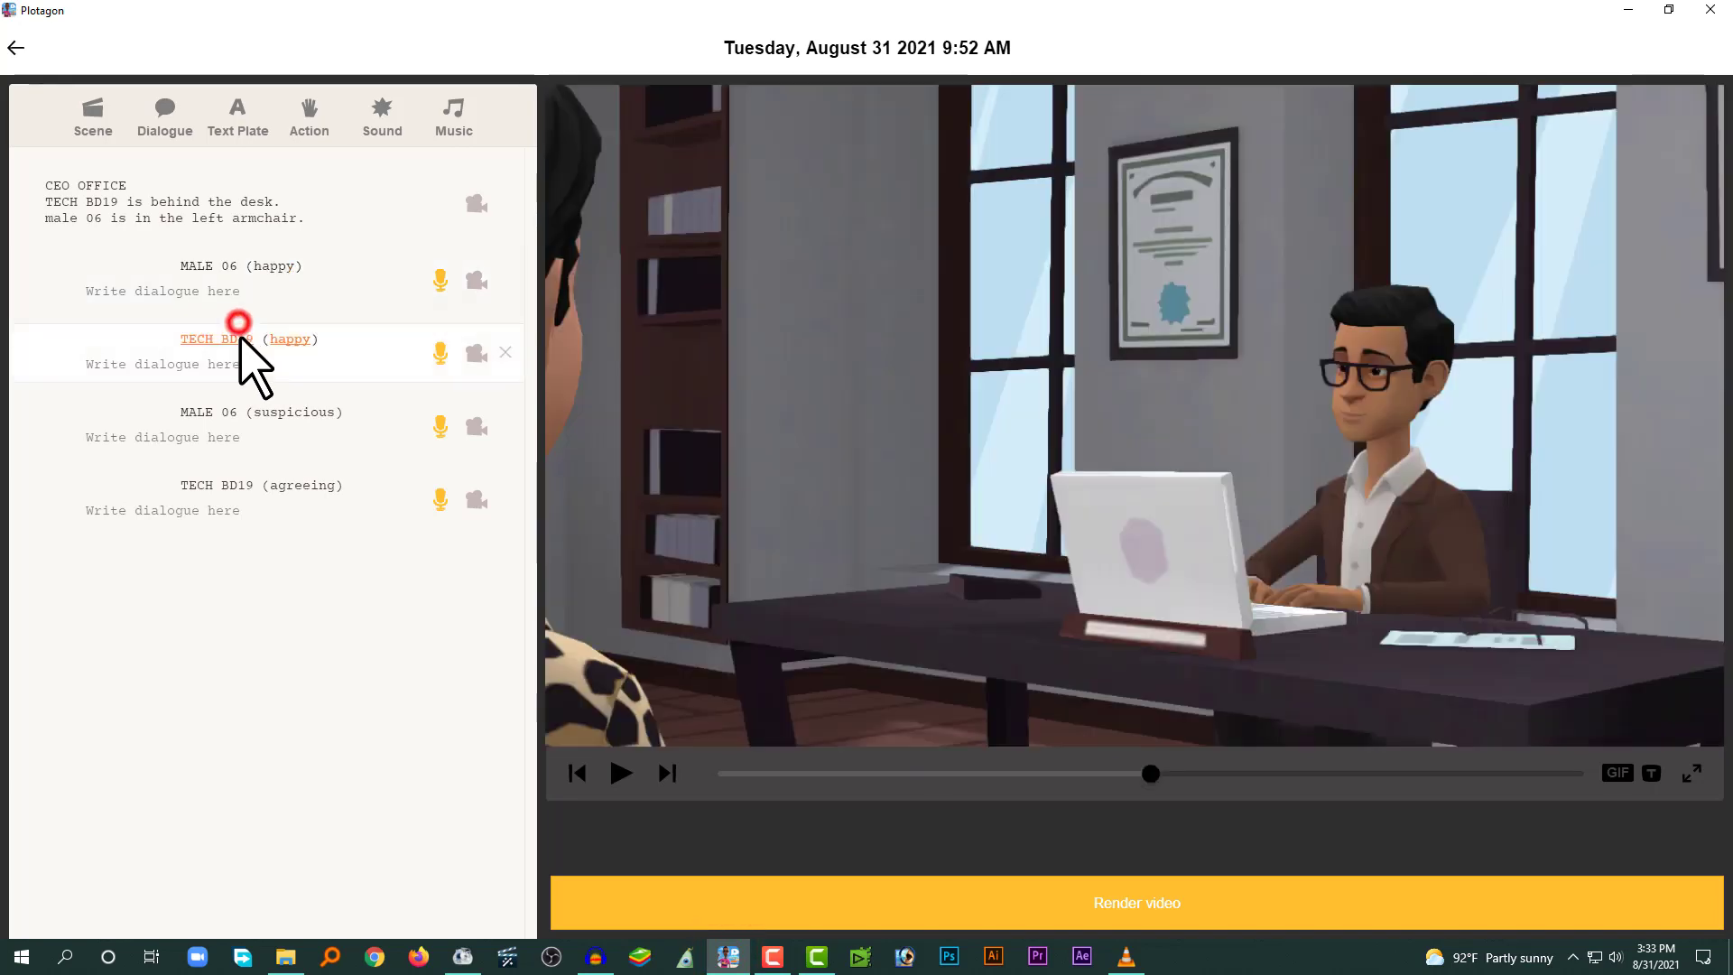
click(242, 285)
click(246, 361)
click(240, 438)
click(236, 495)
click(248, 287)
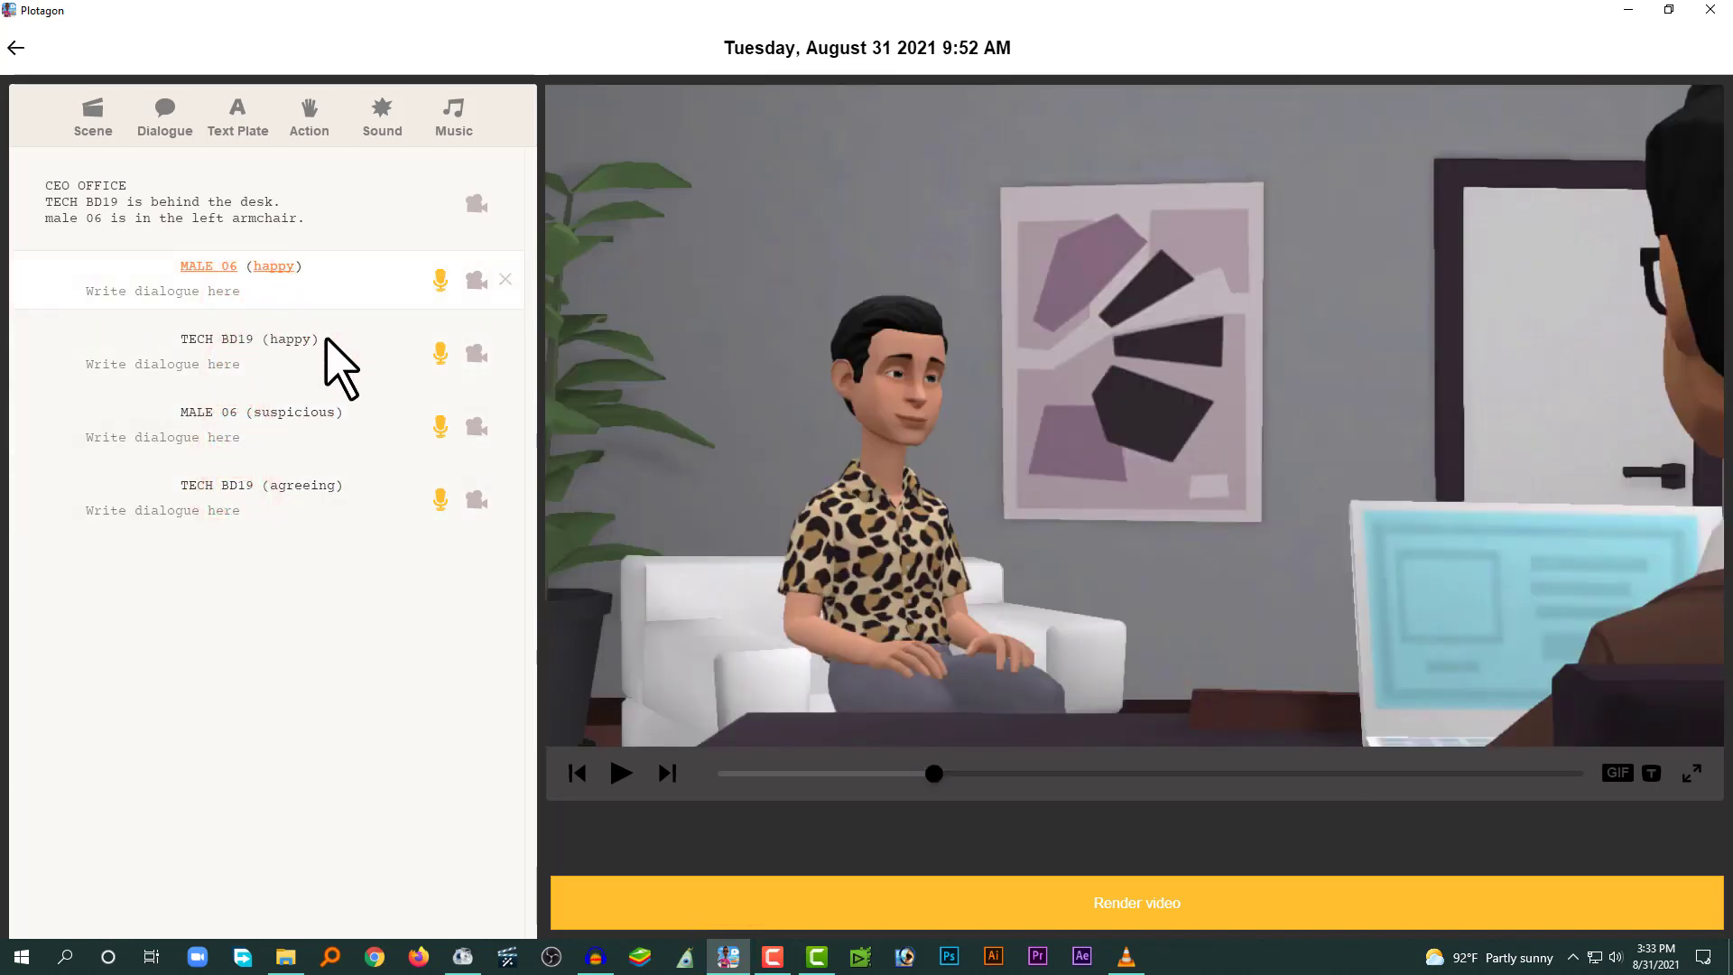
- Switch to Audacity and review the upper track's two speech passages, selecting the whole upper track
click(592, 960)
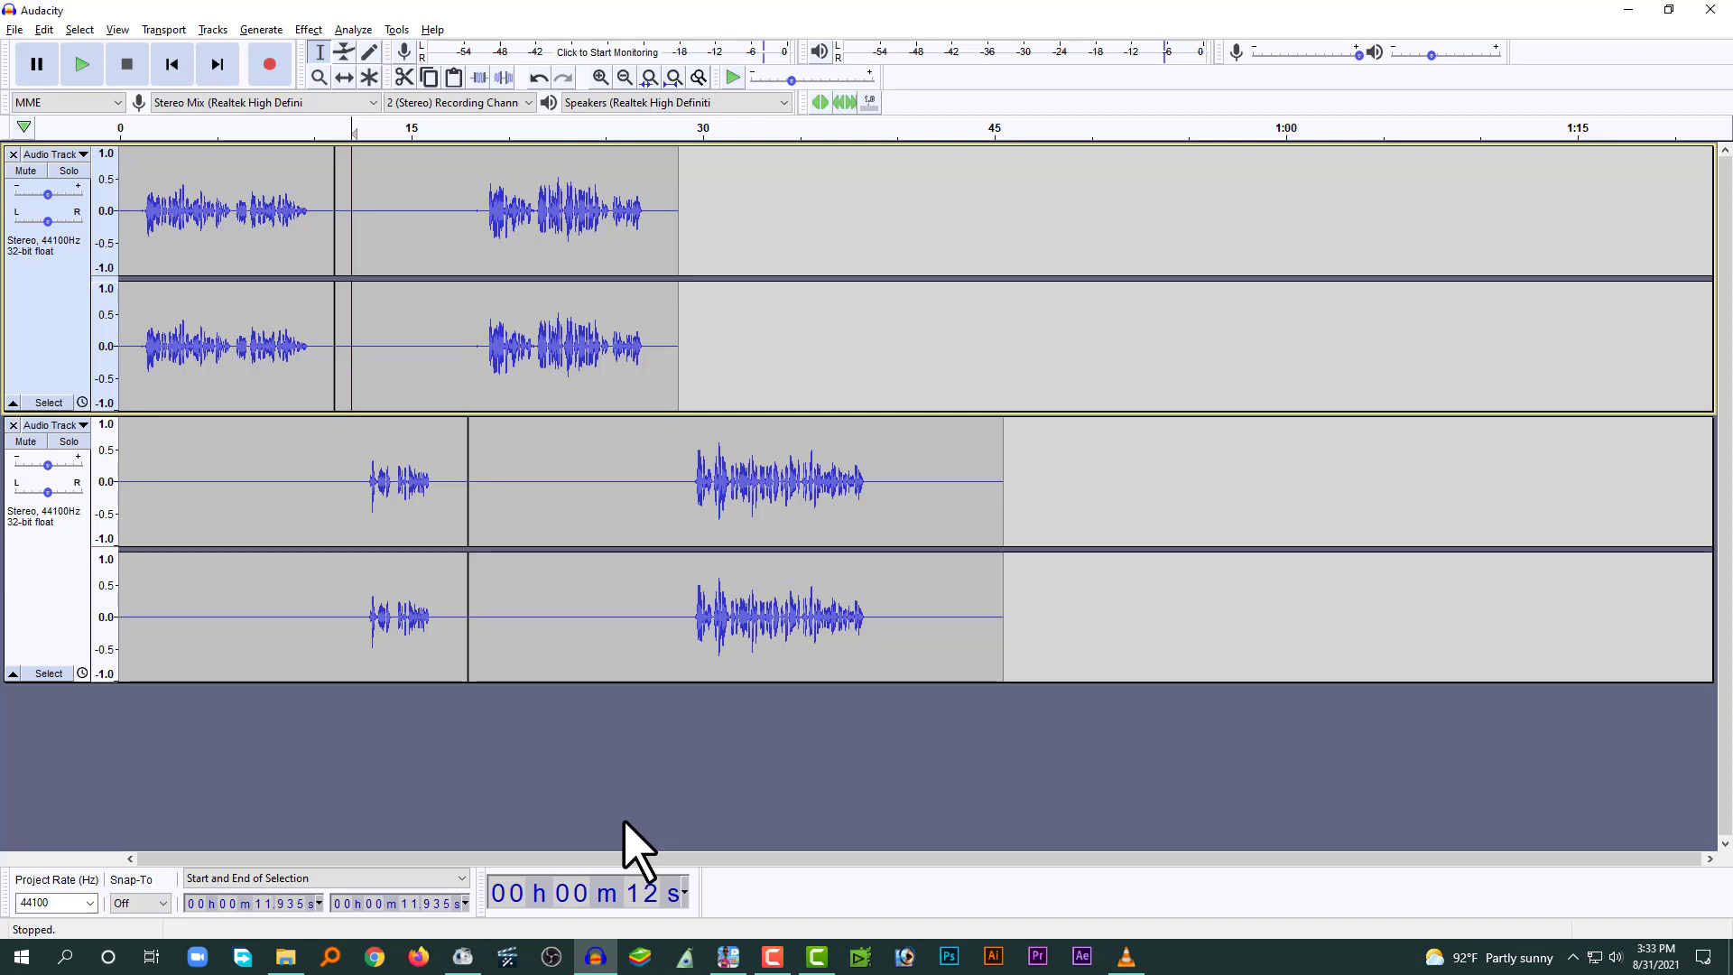
click(58, 273)
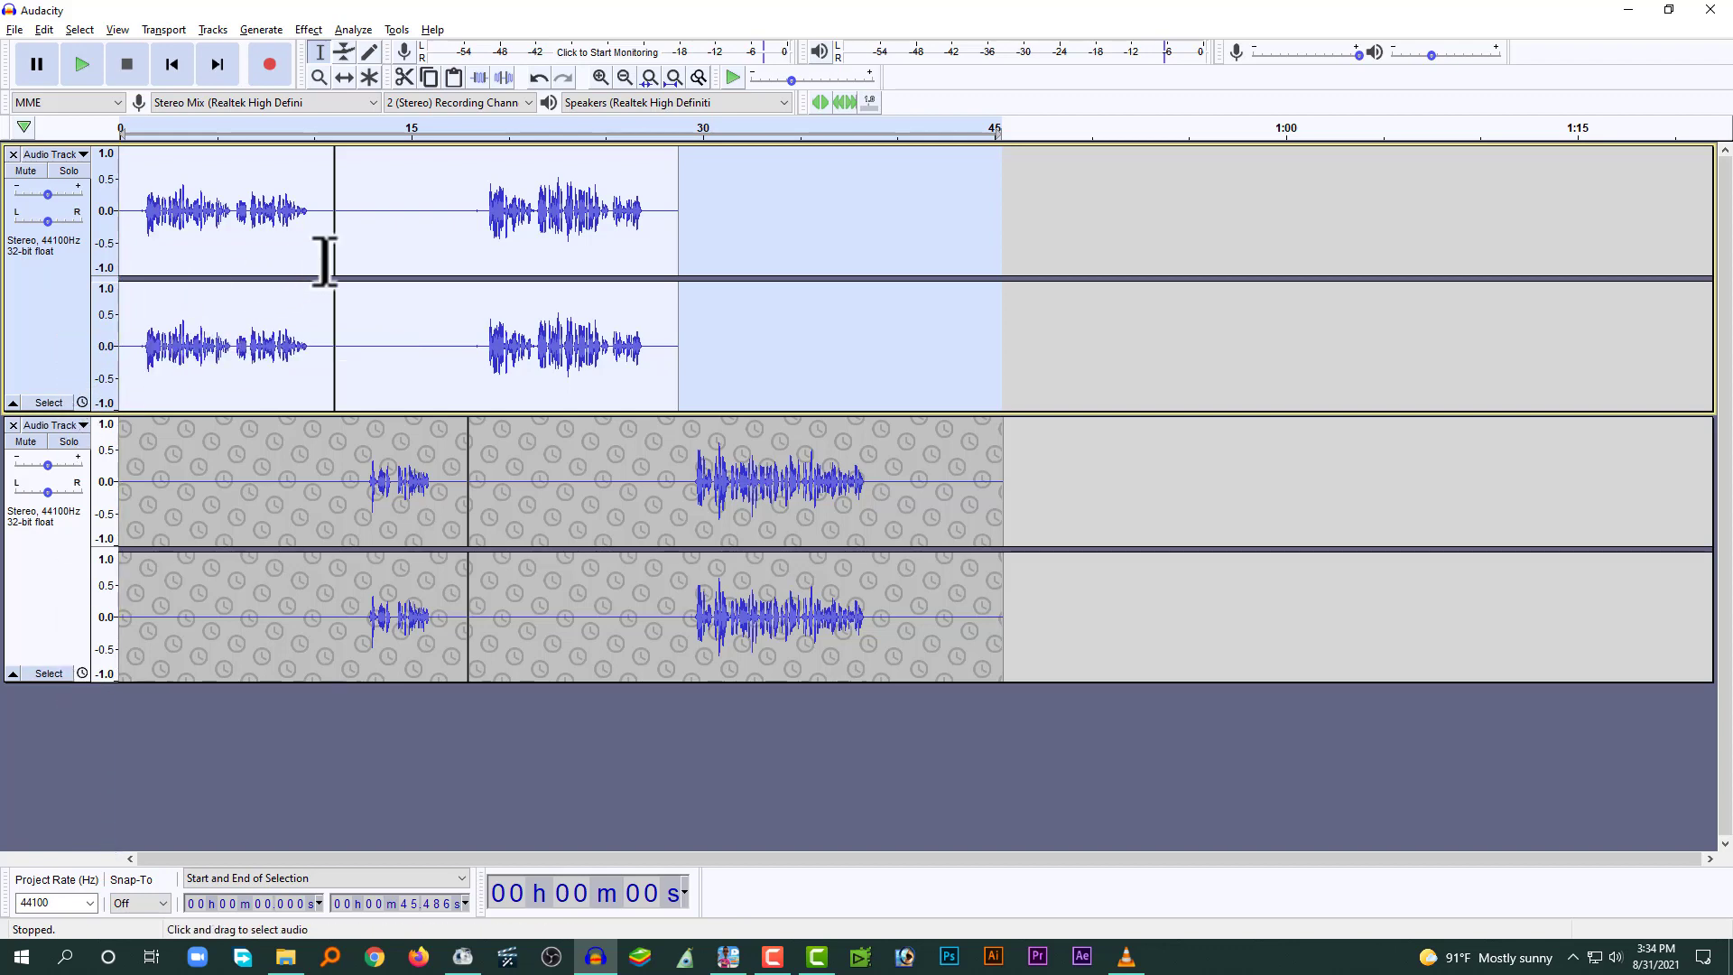
drag(169, 237, 296, 243)
click(427, 232)
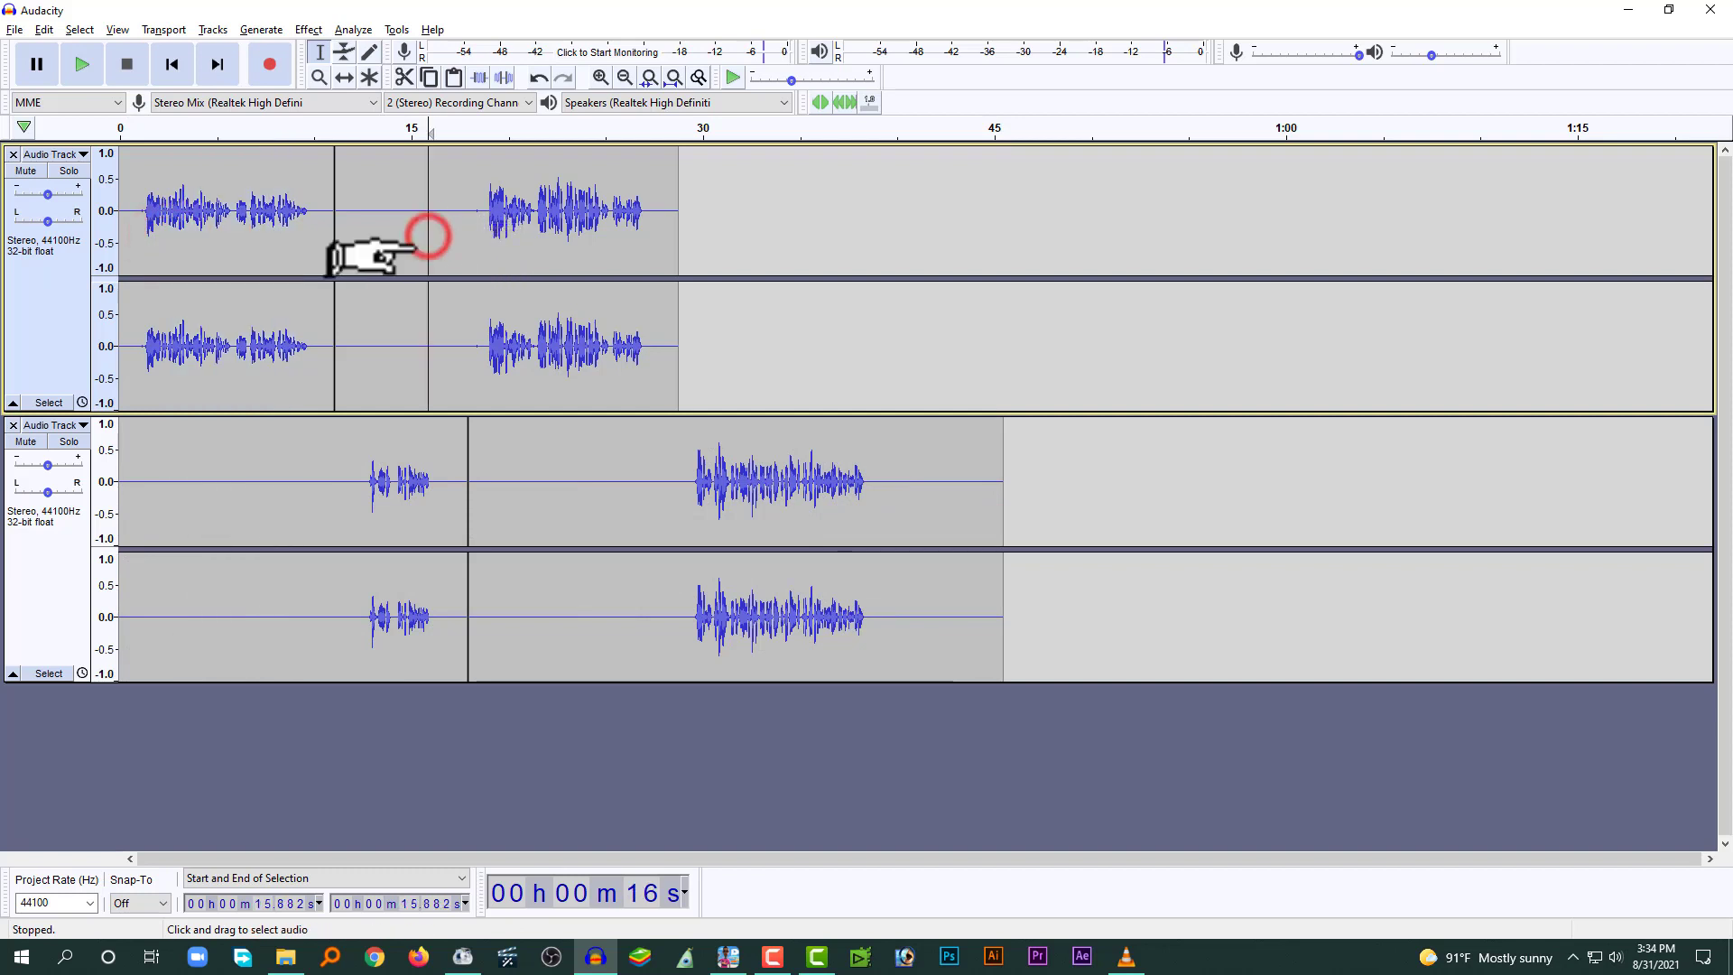
click(27, 290)
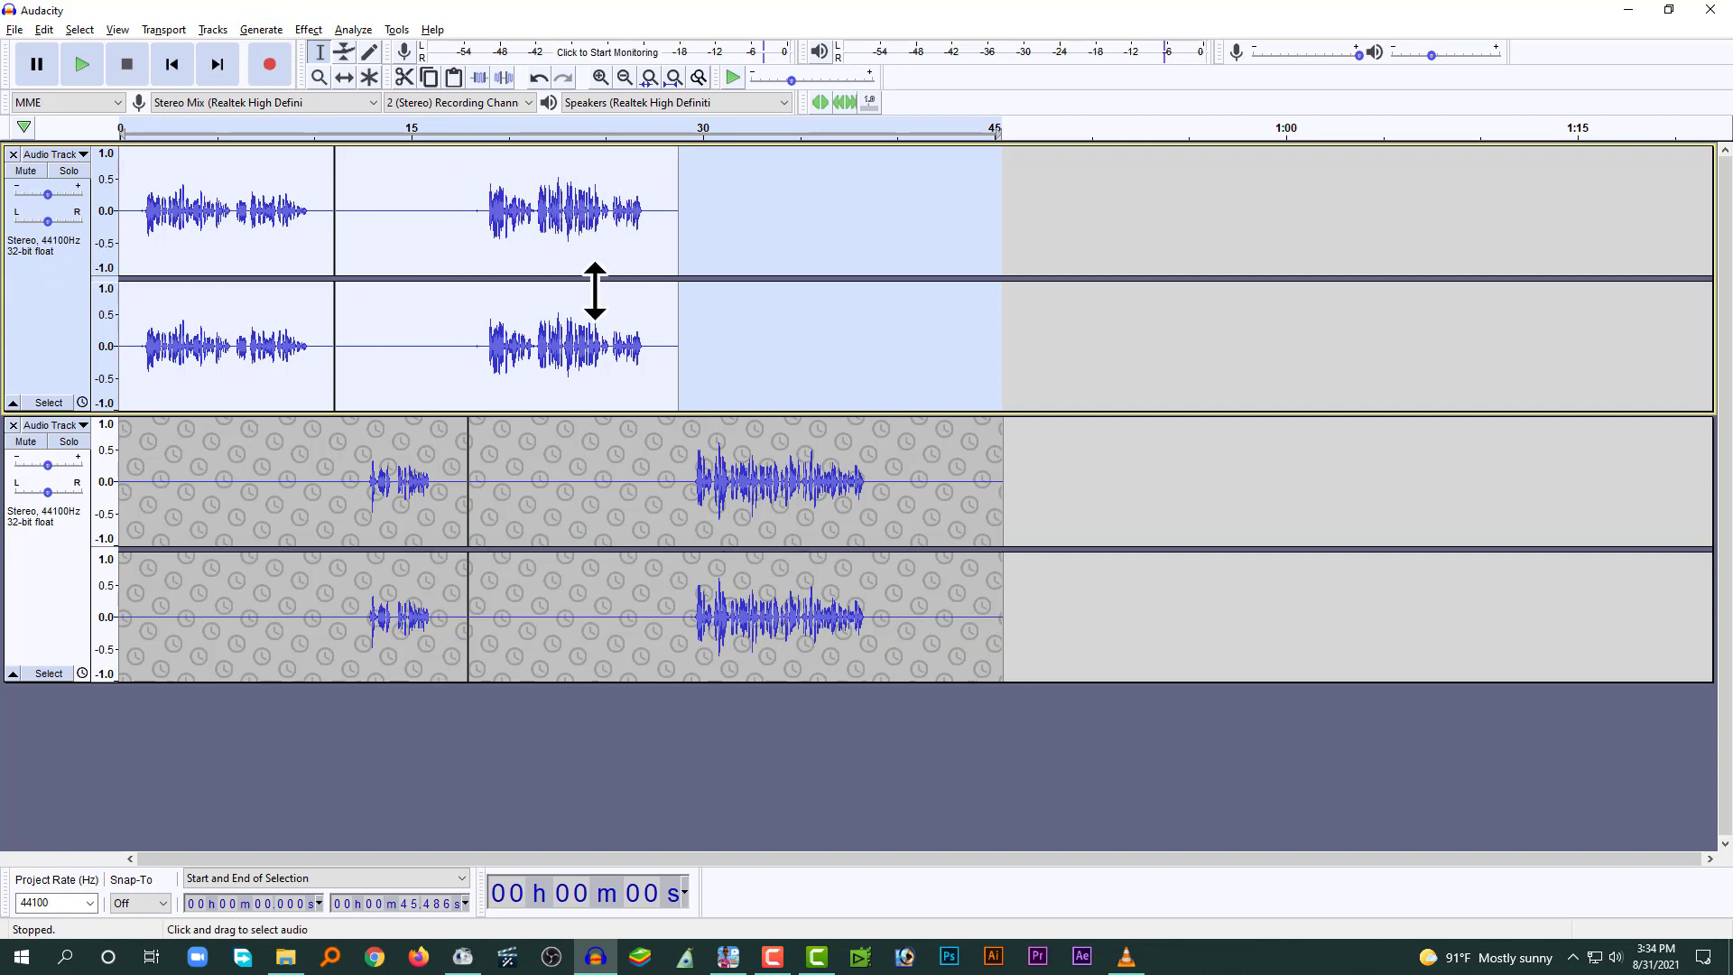
click(377, 291)
click(125, 238)
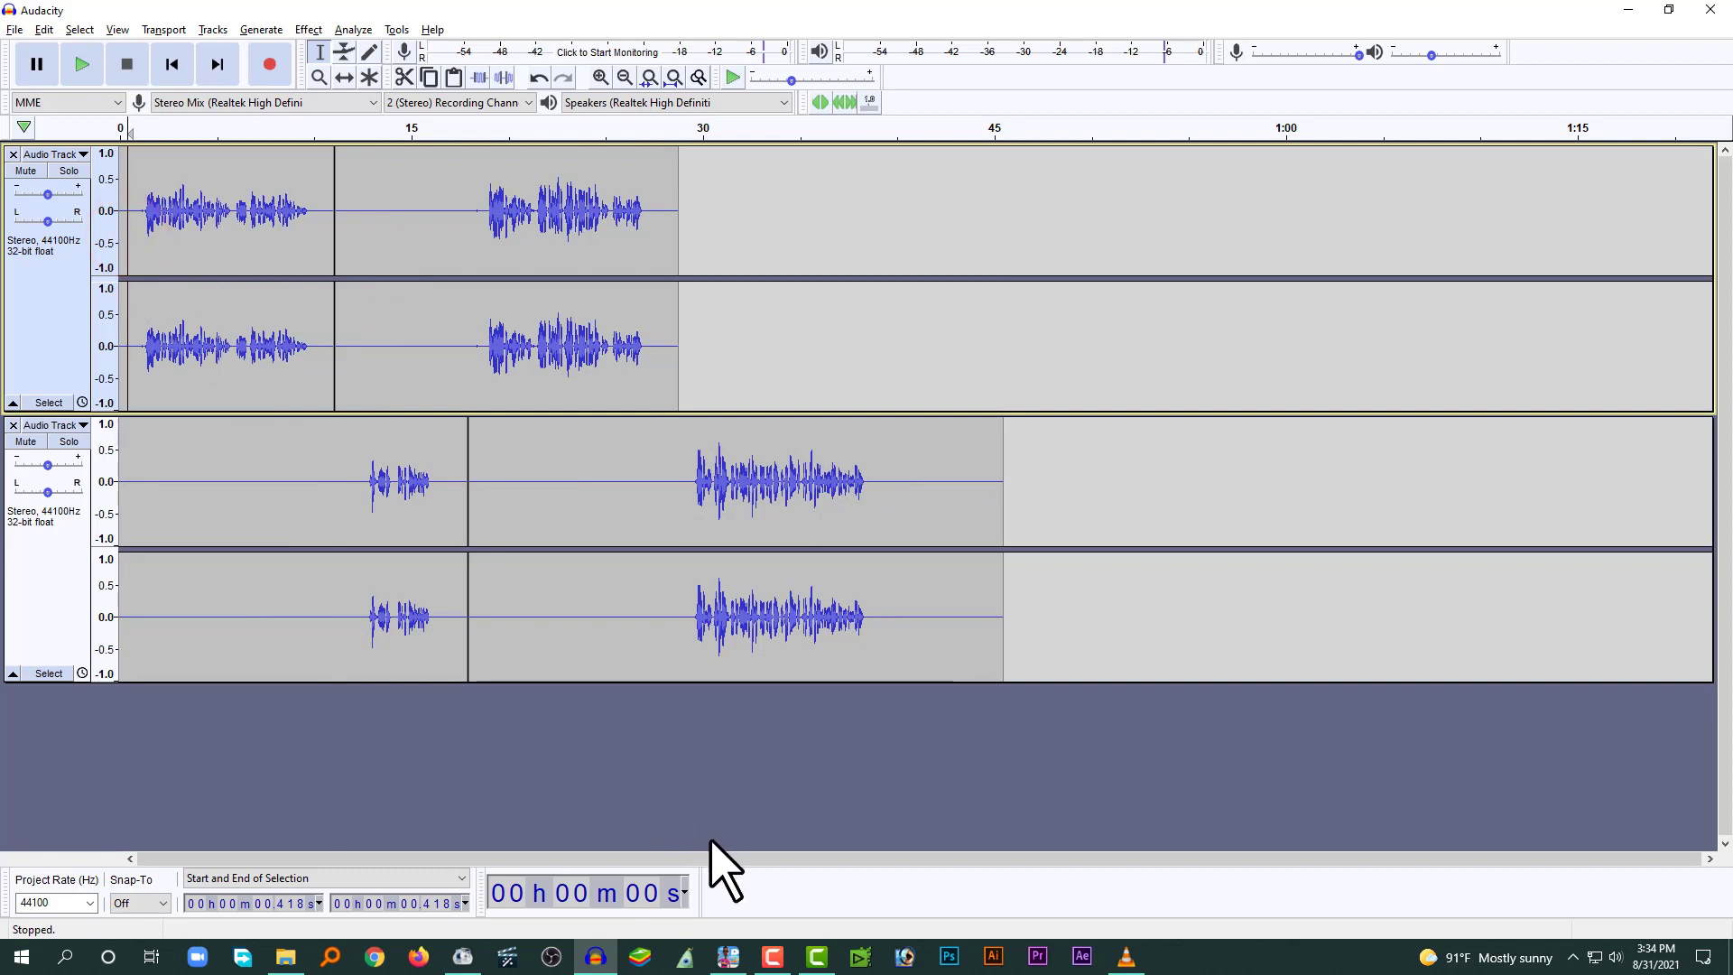
click(775, 505)
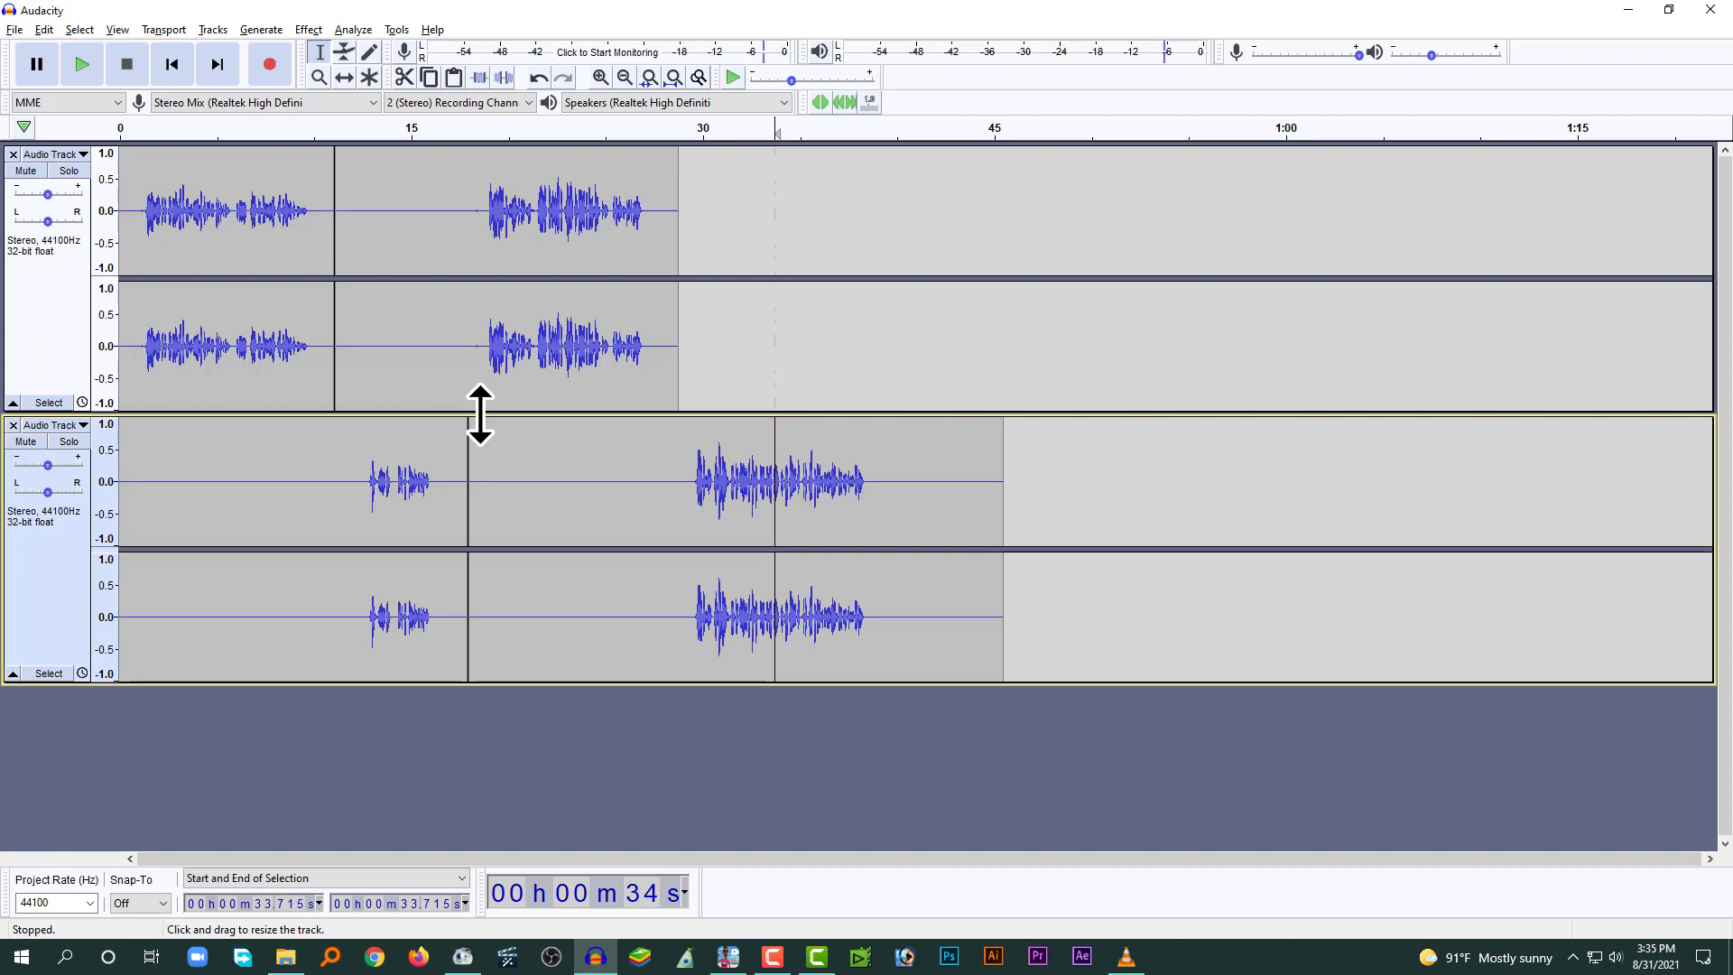
- Open the Windows list of recording devices through the volume mixer's system sounds and select the Microphone
right_click(1615, 958)
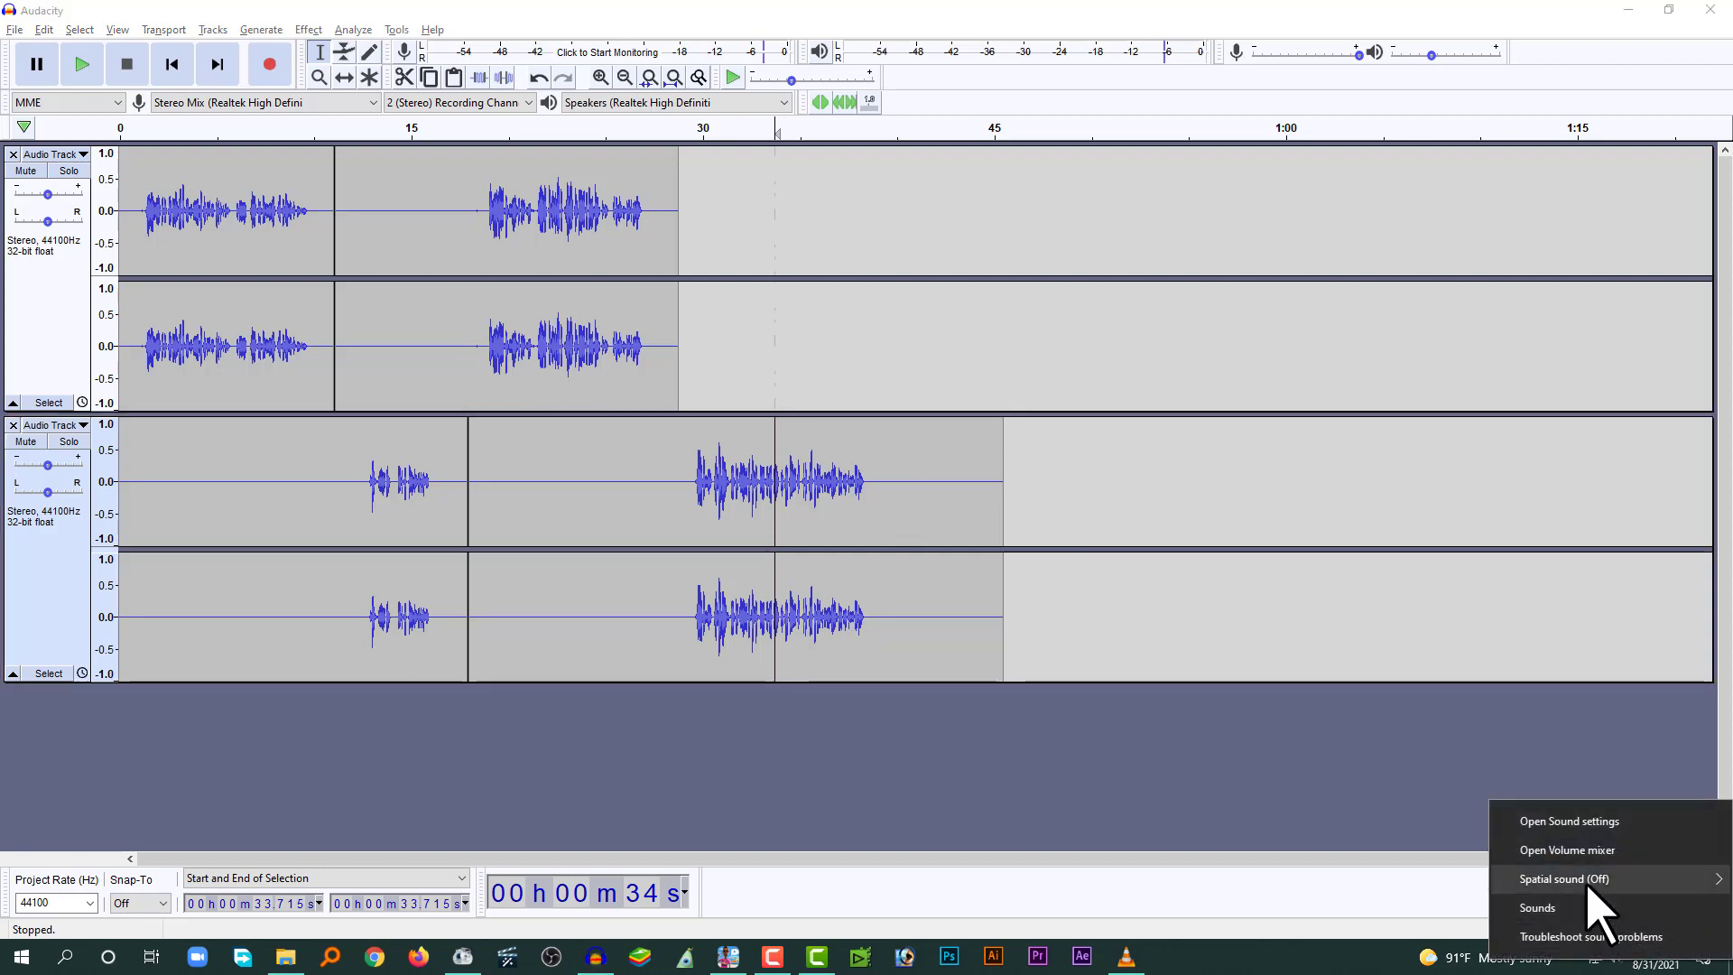
click(1579, 851)
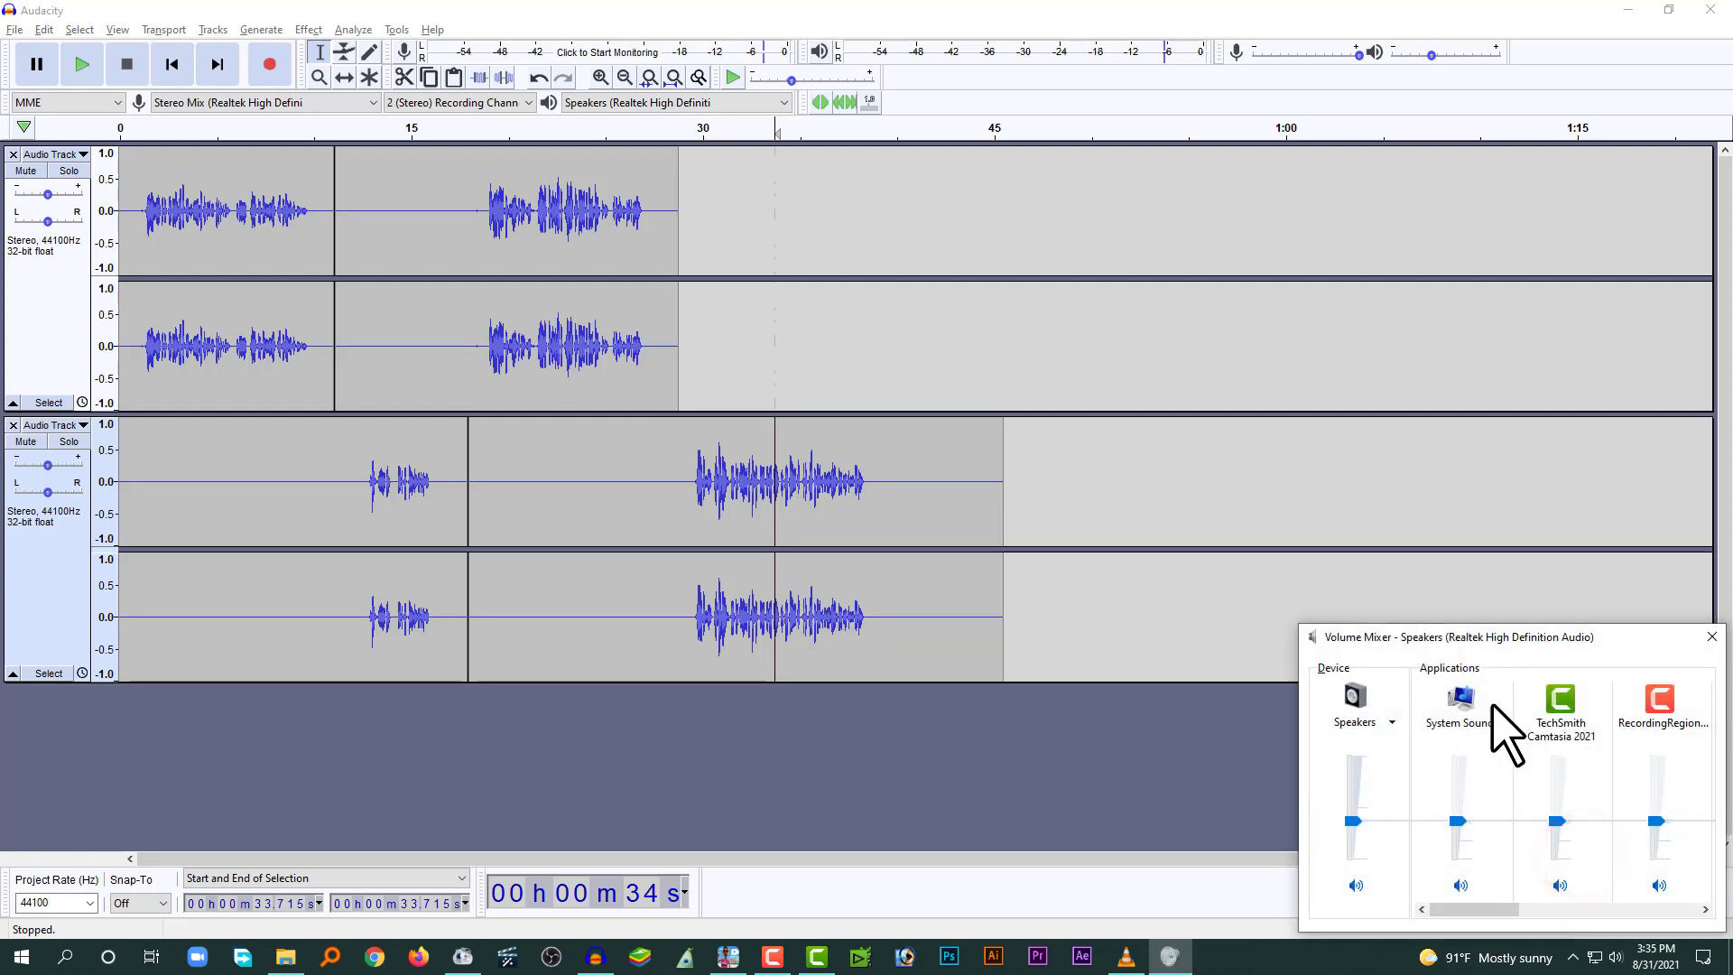
click(1464, 698)
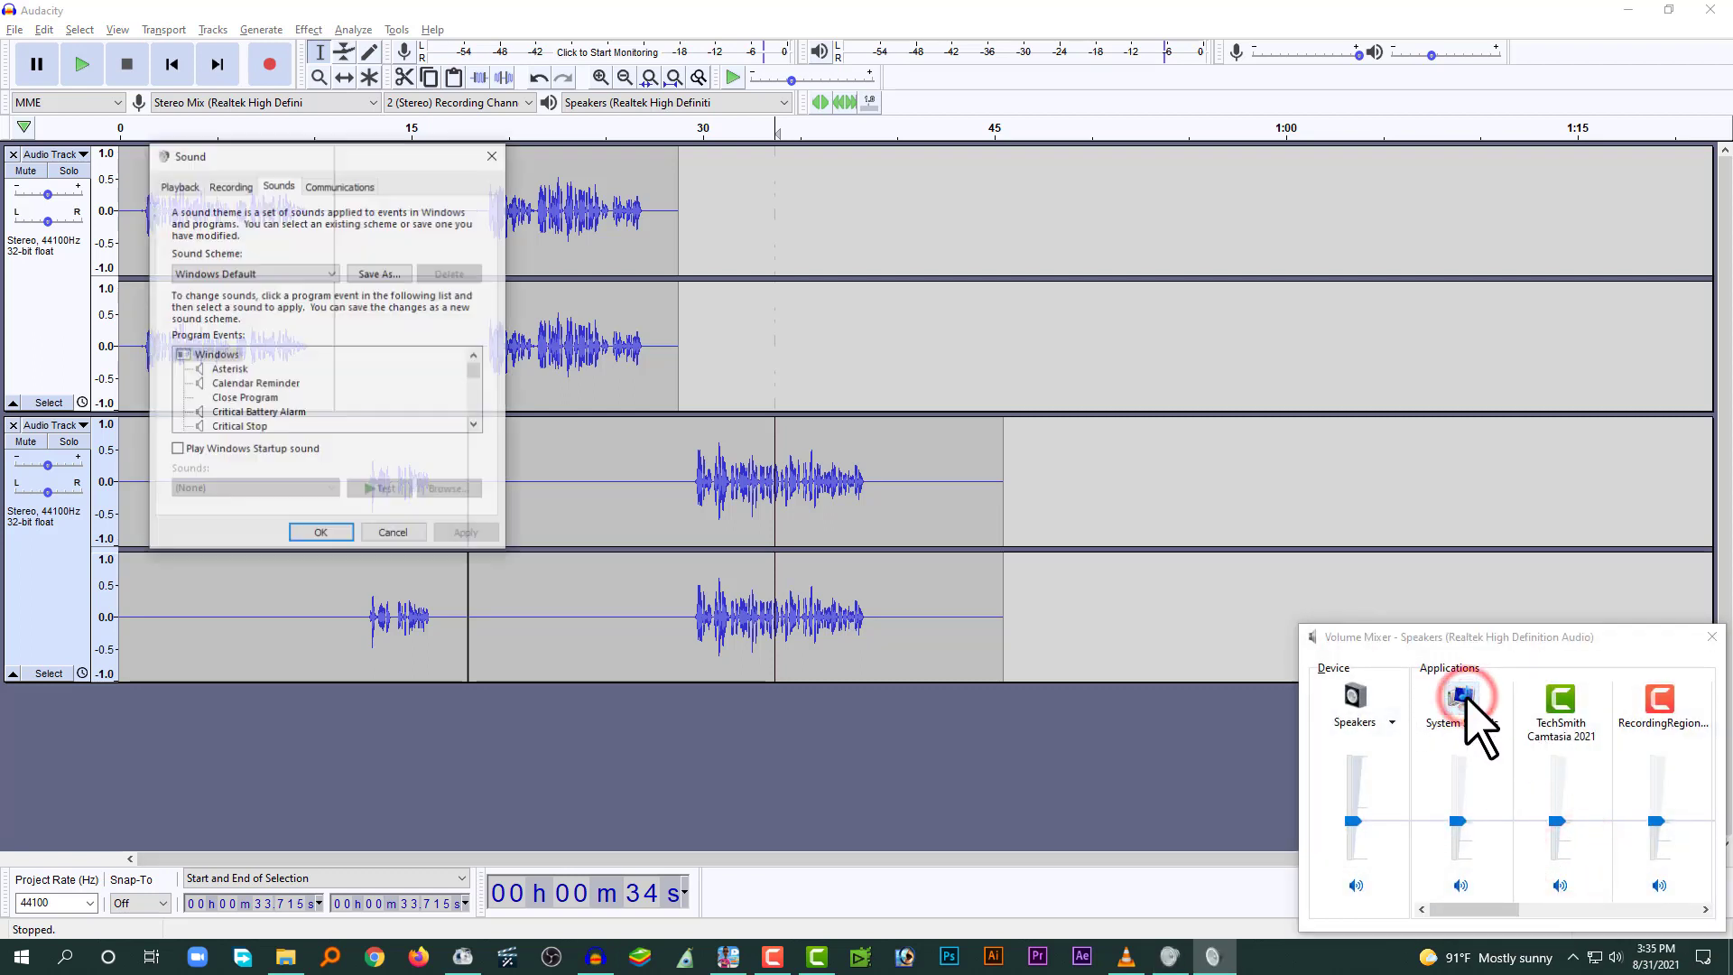
click(237, 186)
click(278, 260)
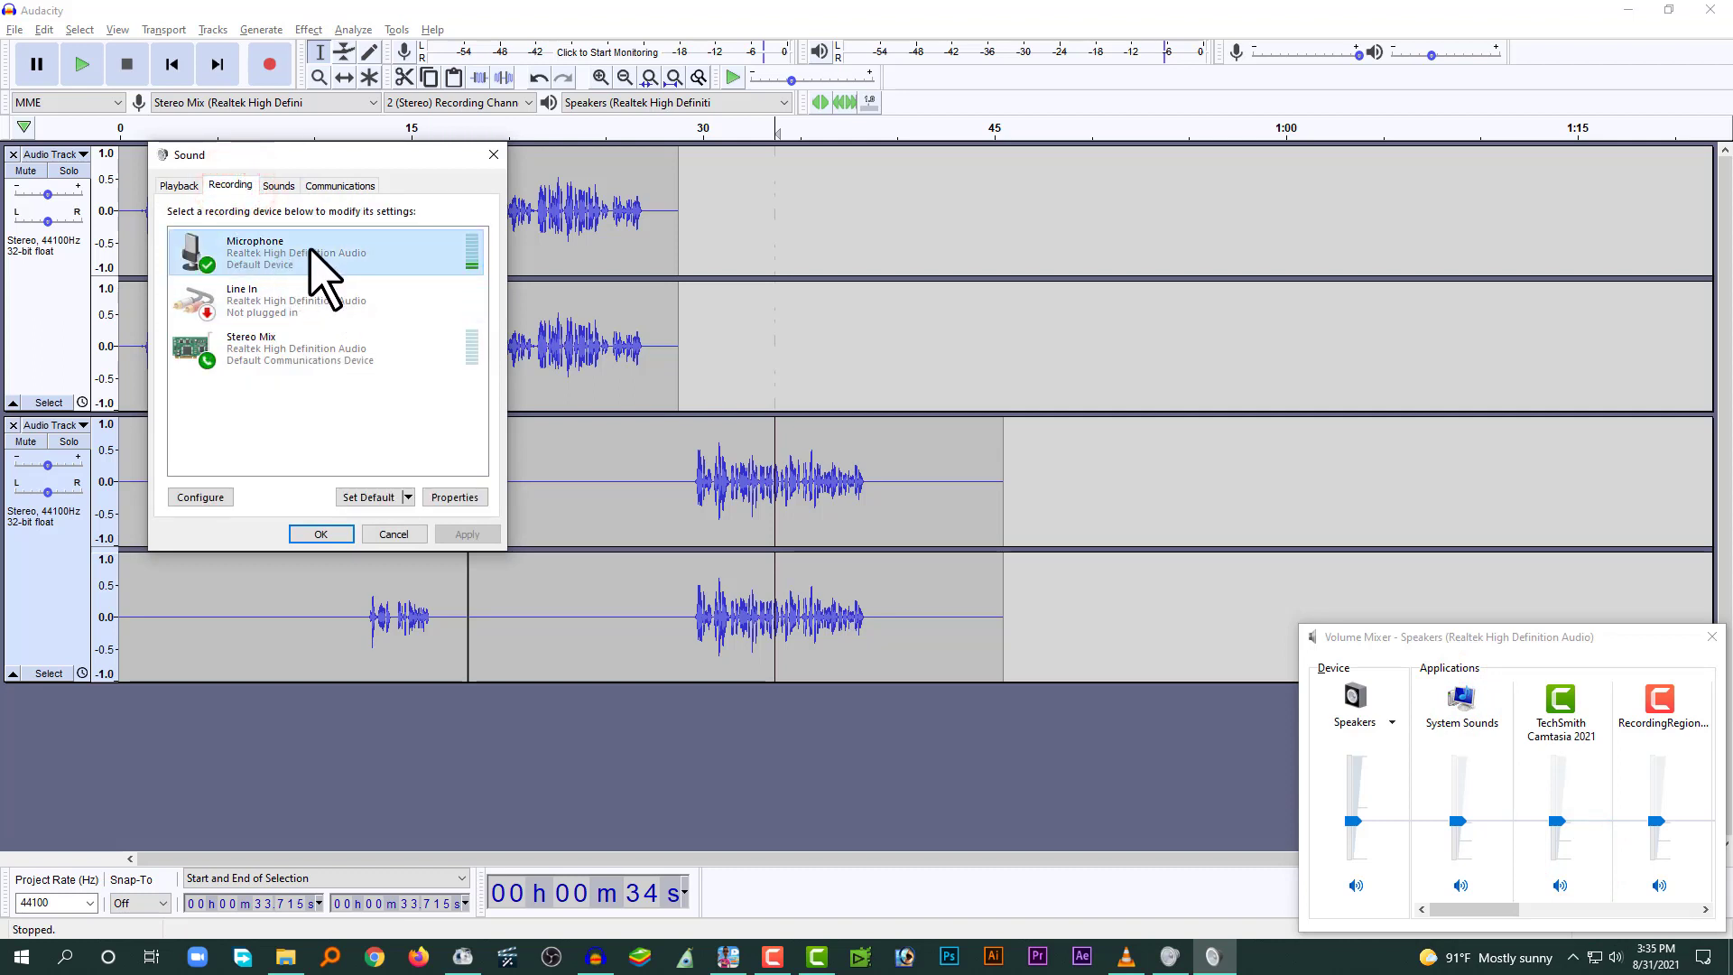
- Make Stereo Mix the default recording device in place of the Microphone
right_click(274, 348)
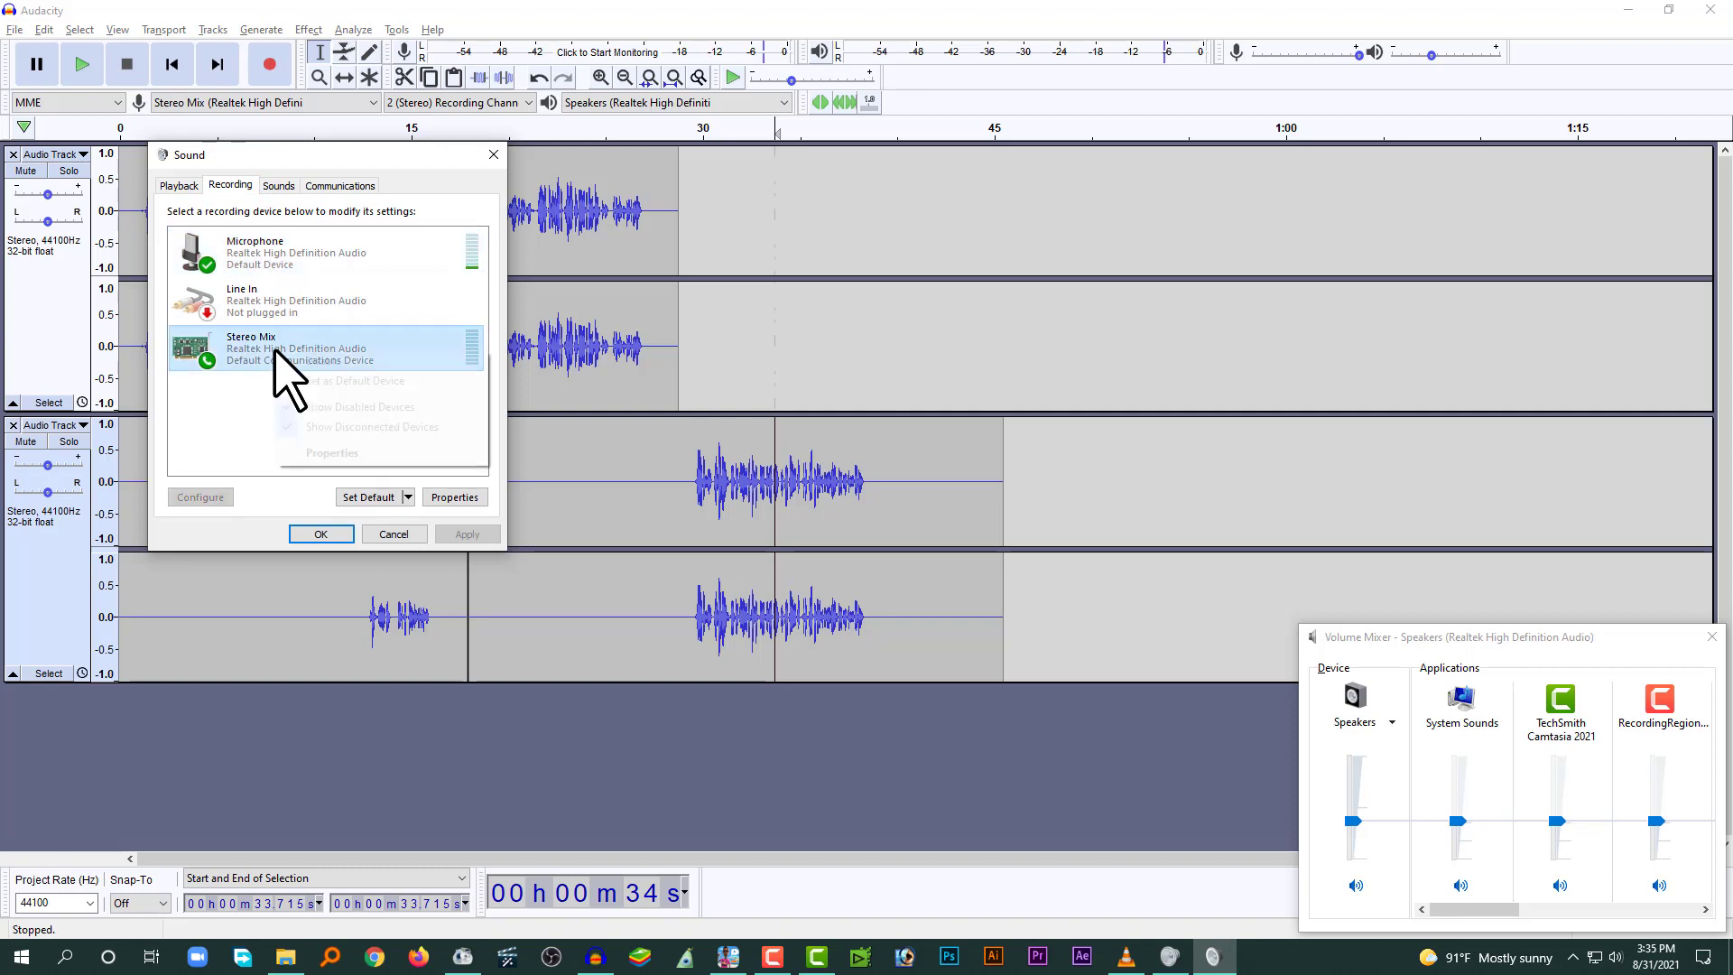
click(339, 379)
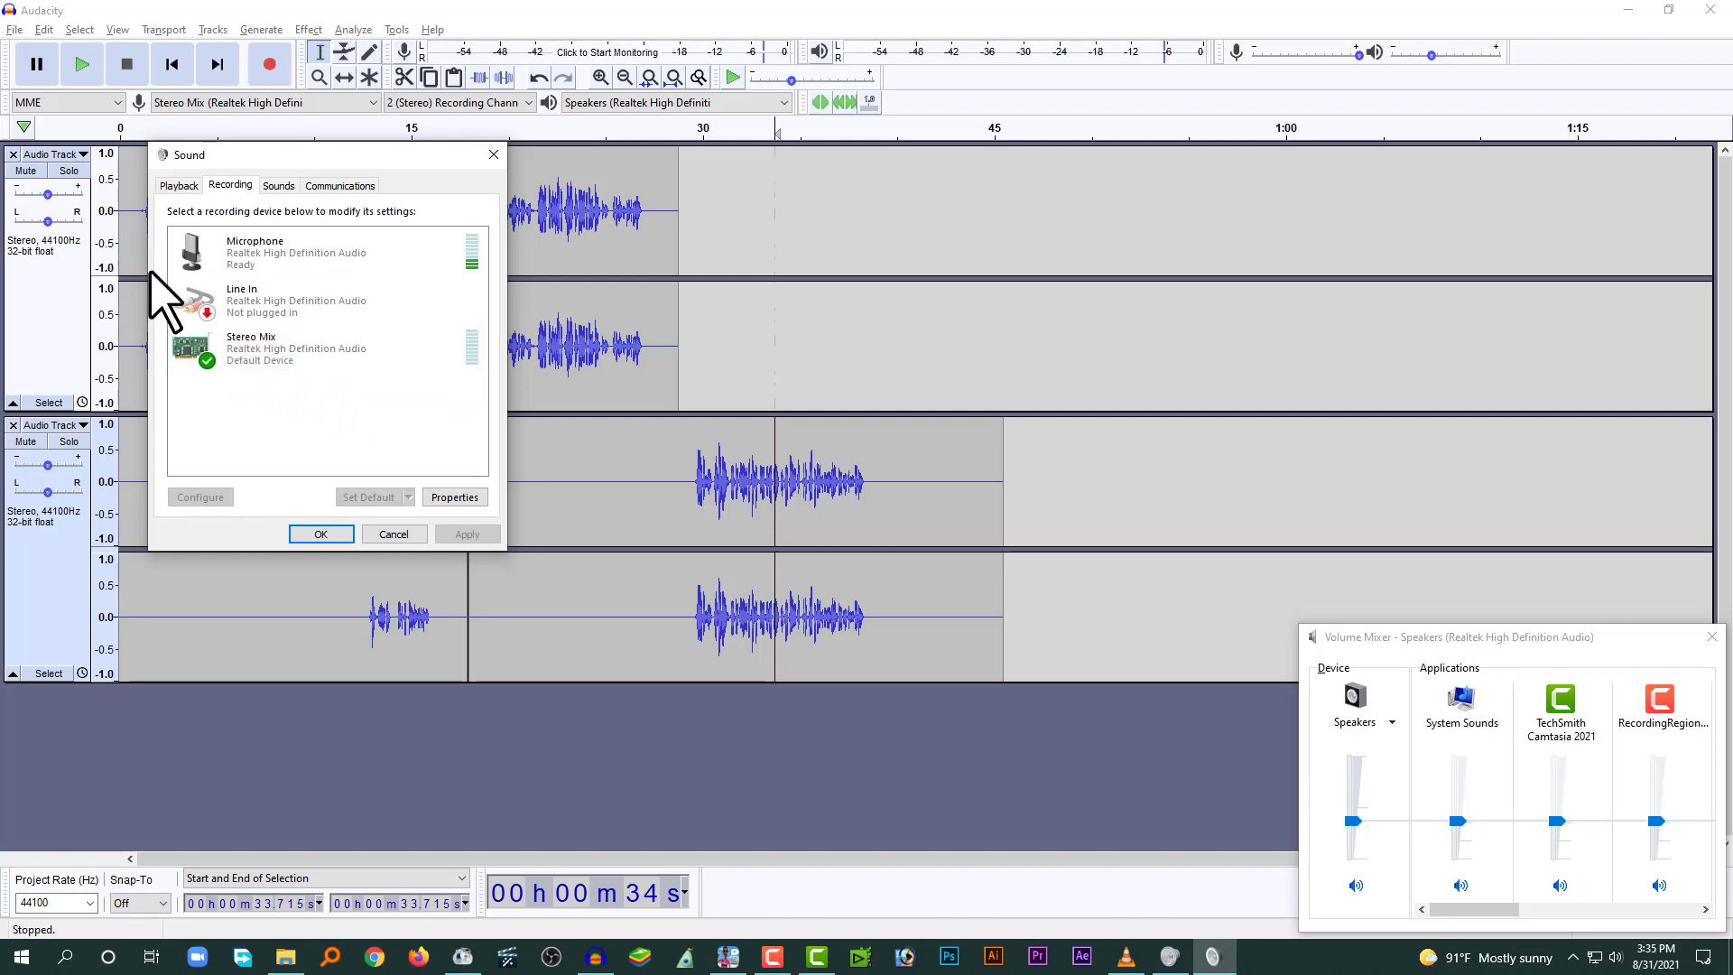
click(236, 355)
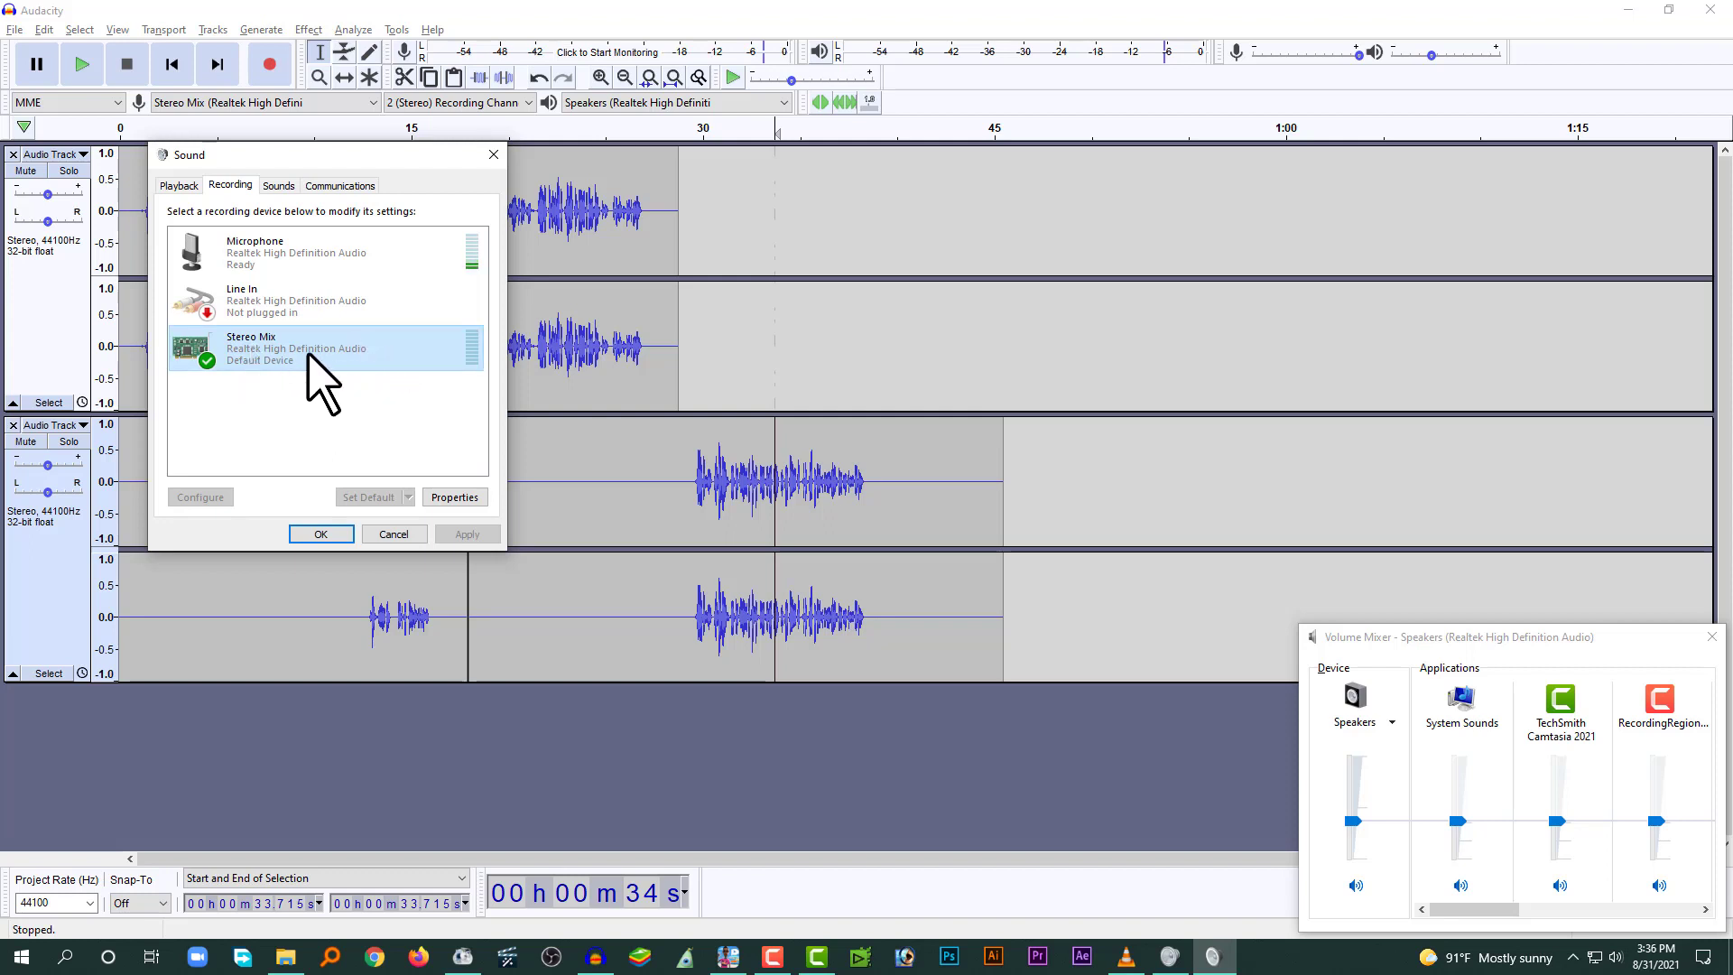
- Set Stereo Mix as the default recording device again and accept the sound settings
right_click(260, 354)
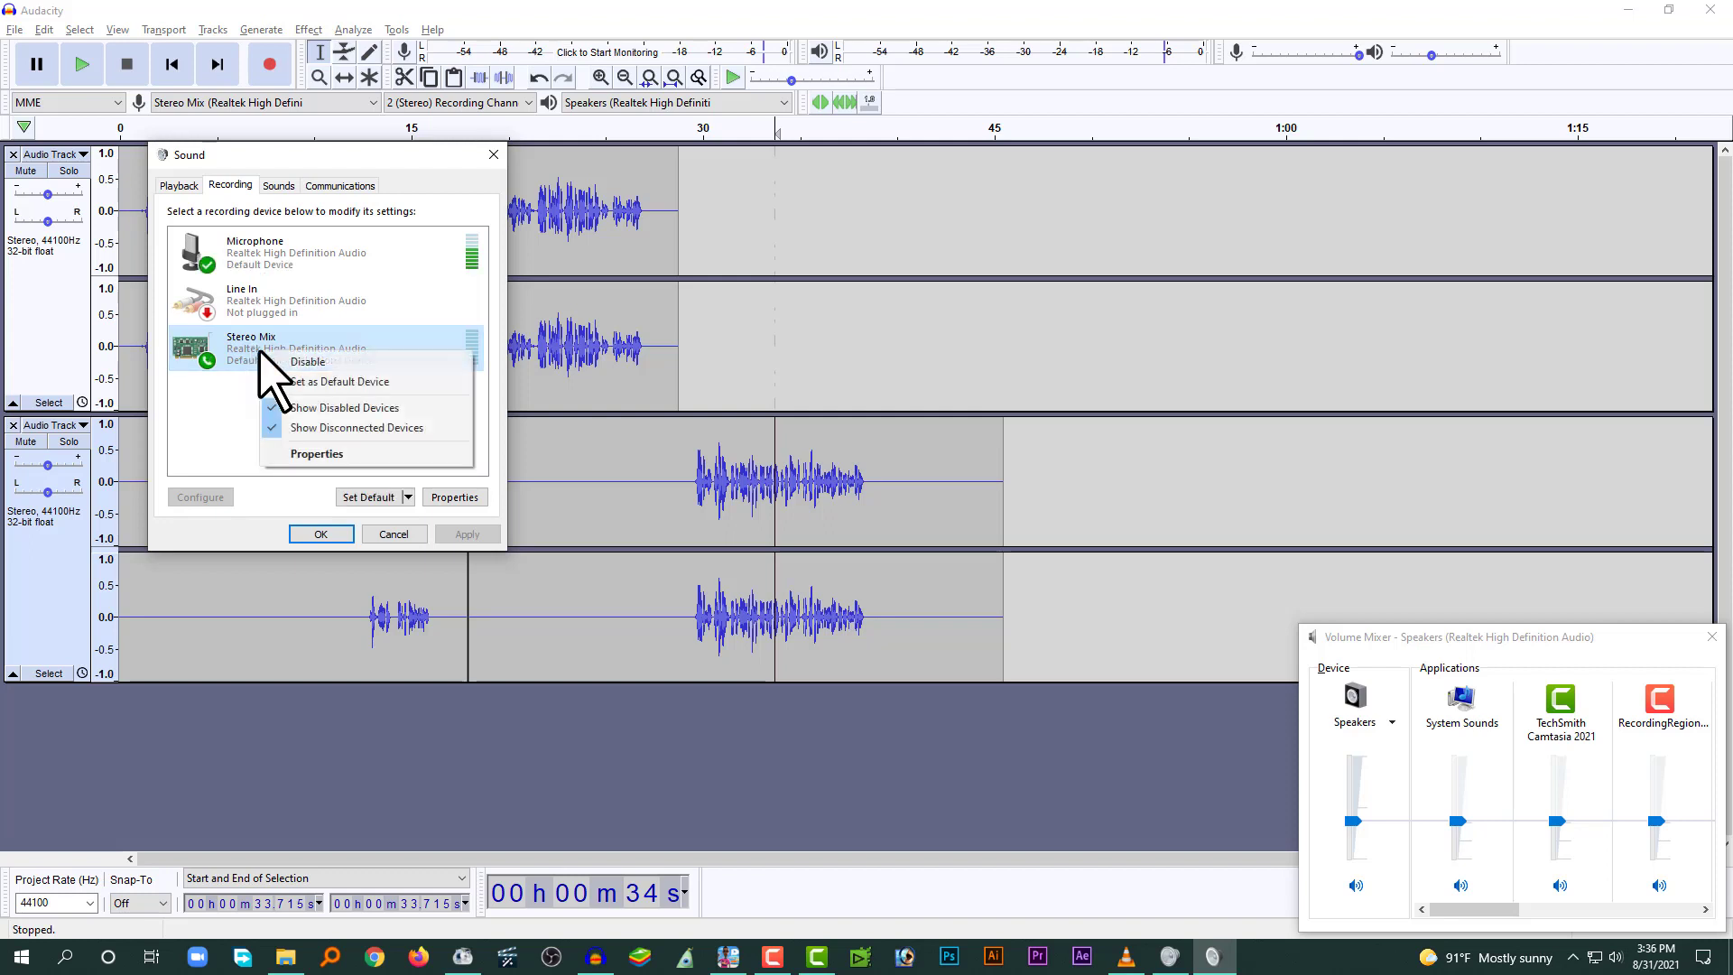
click(345, 384)
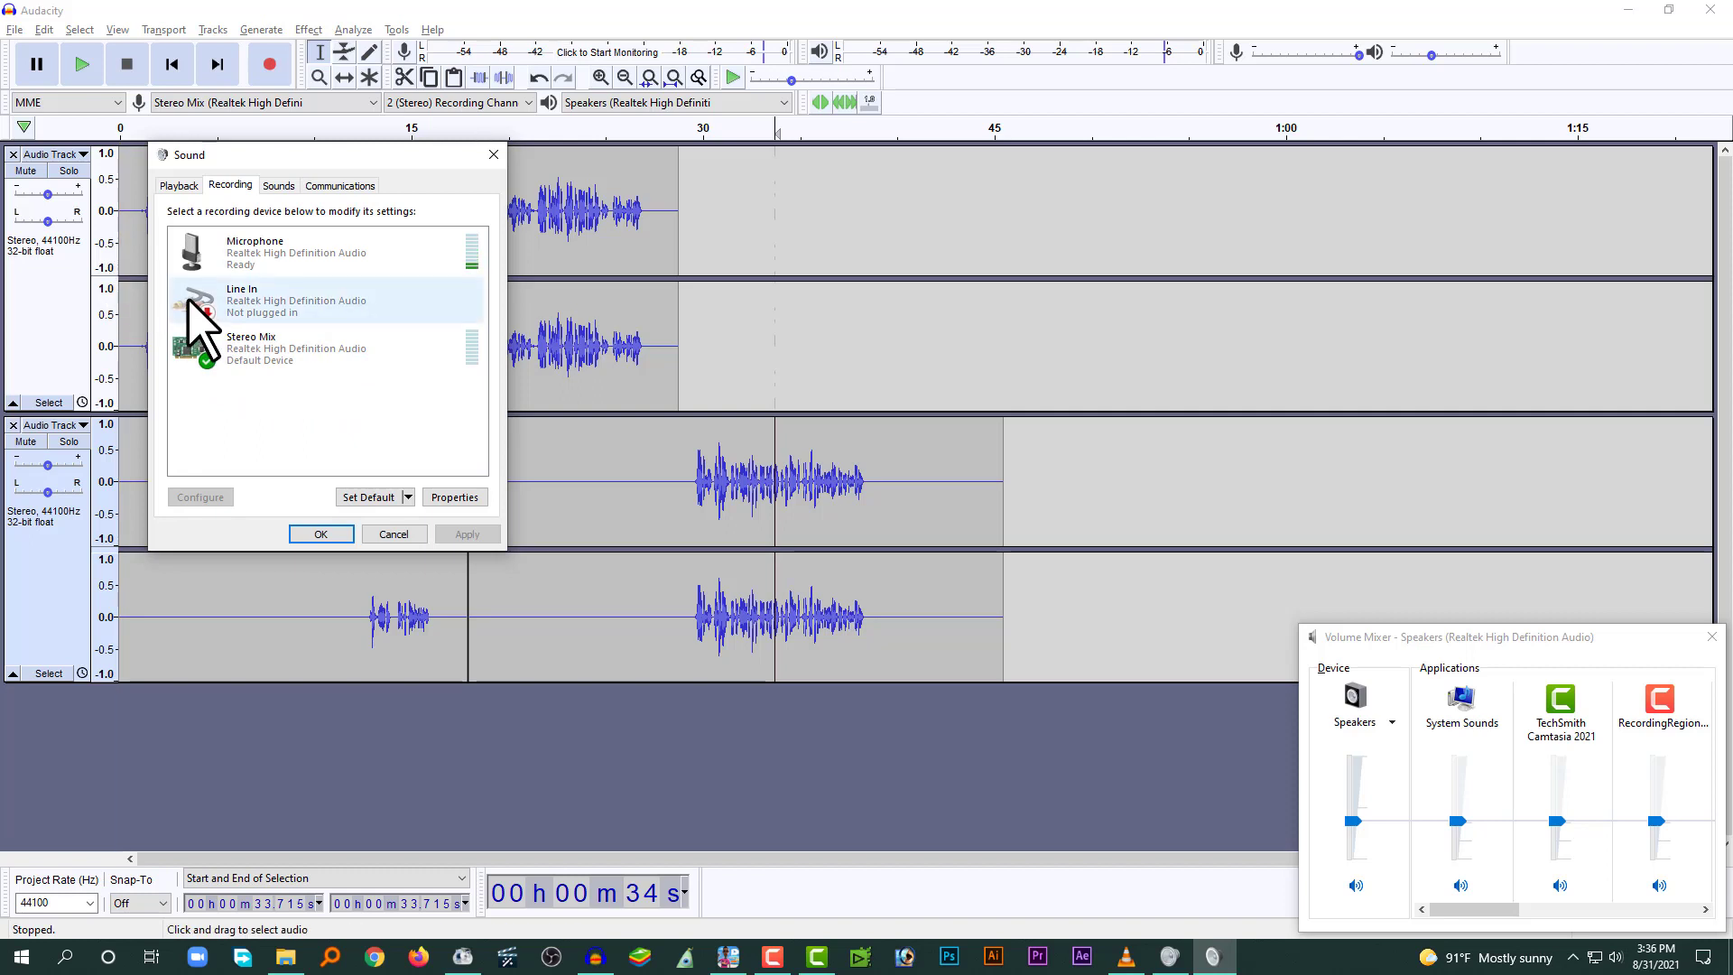
right_click(253, 334)
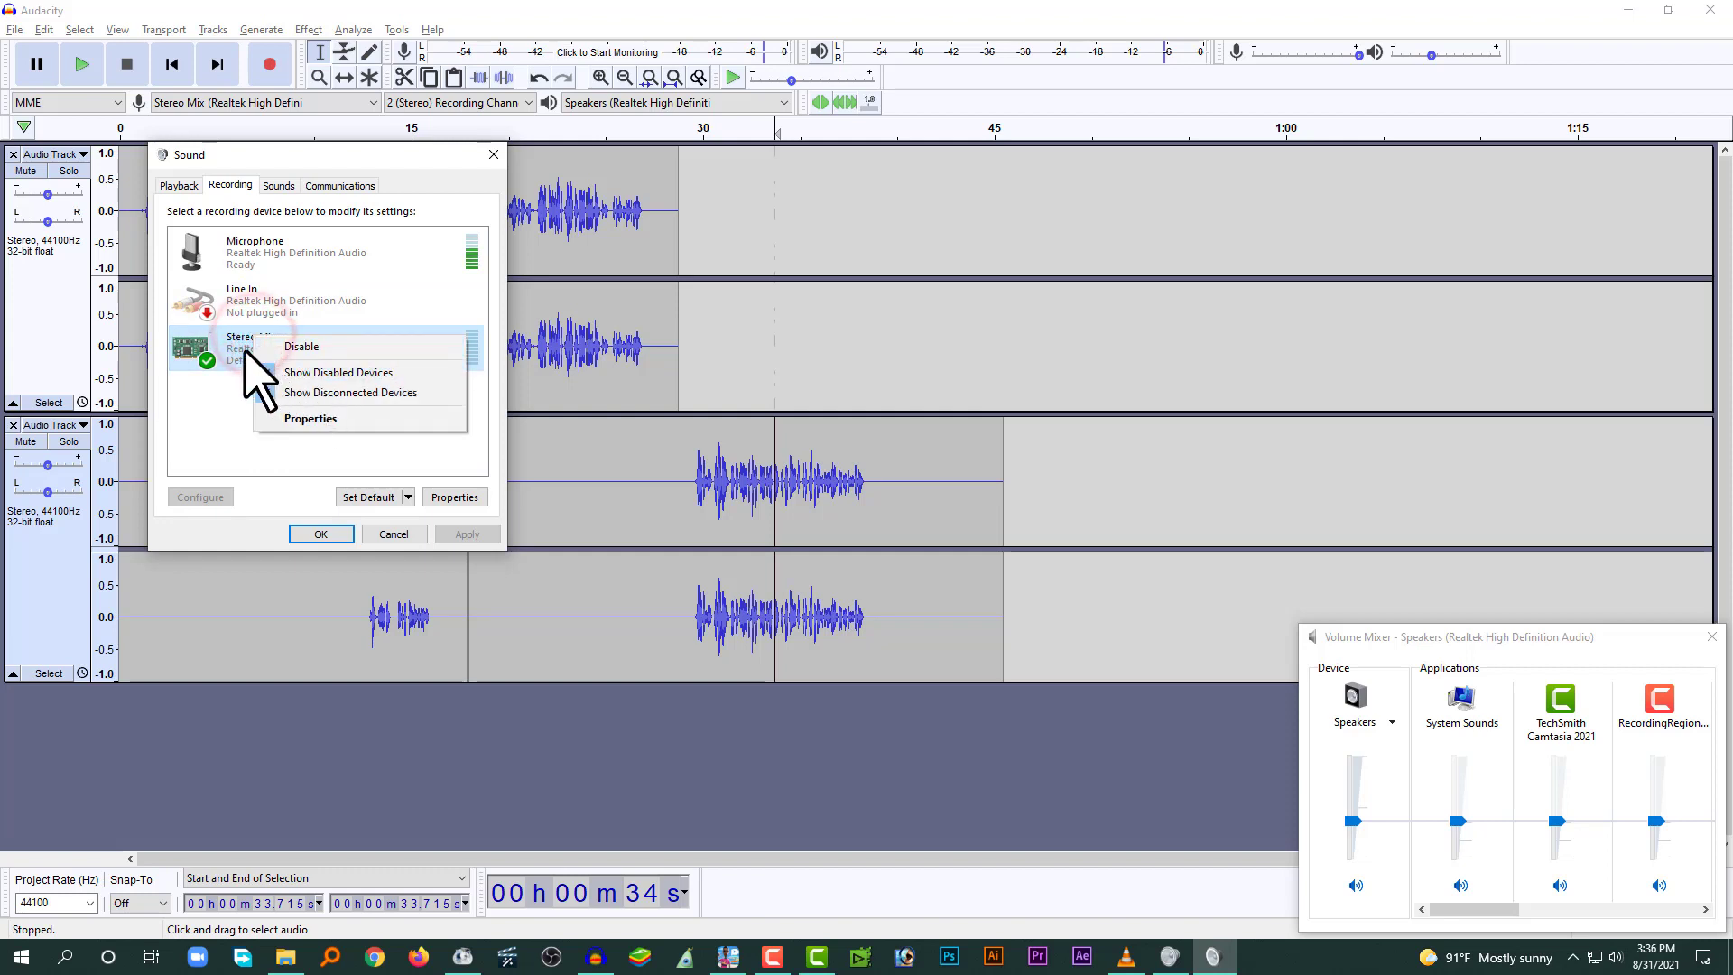
click(233, 350)
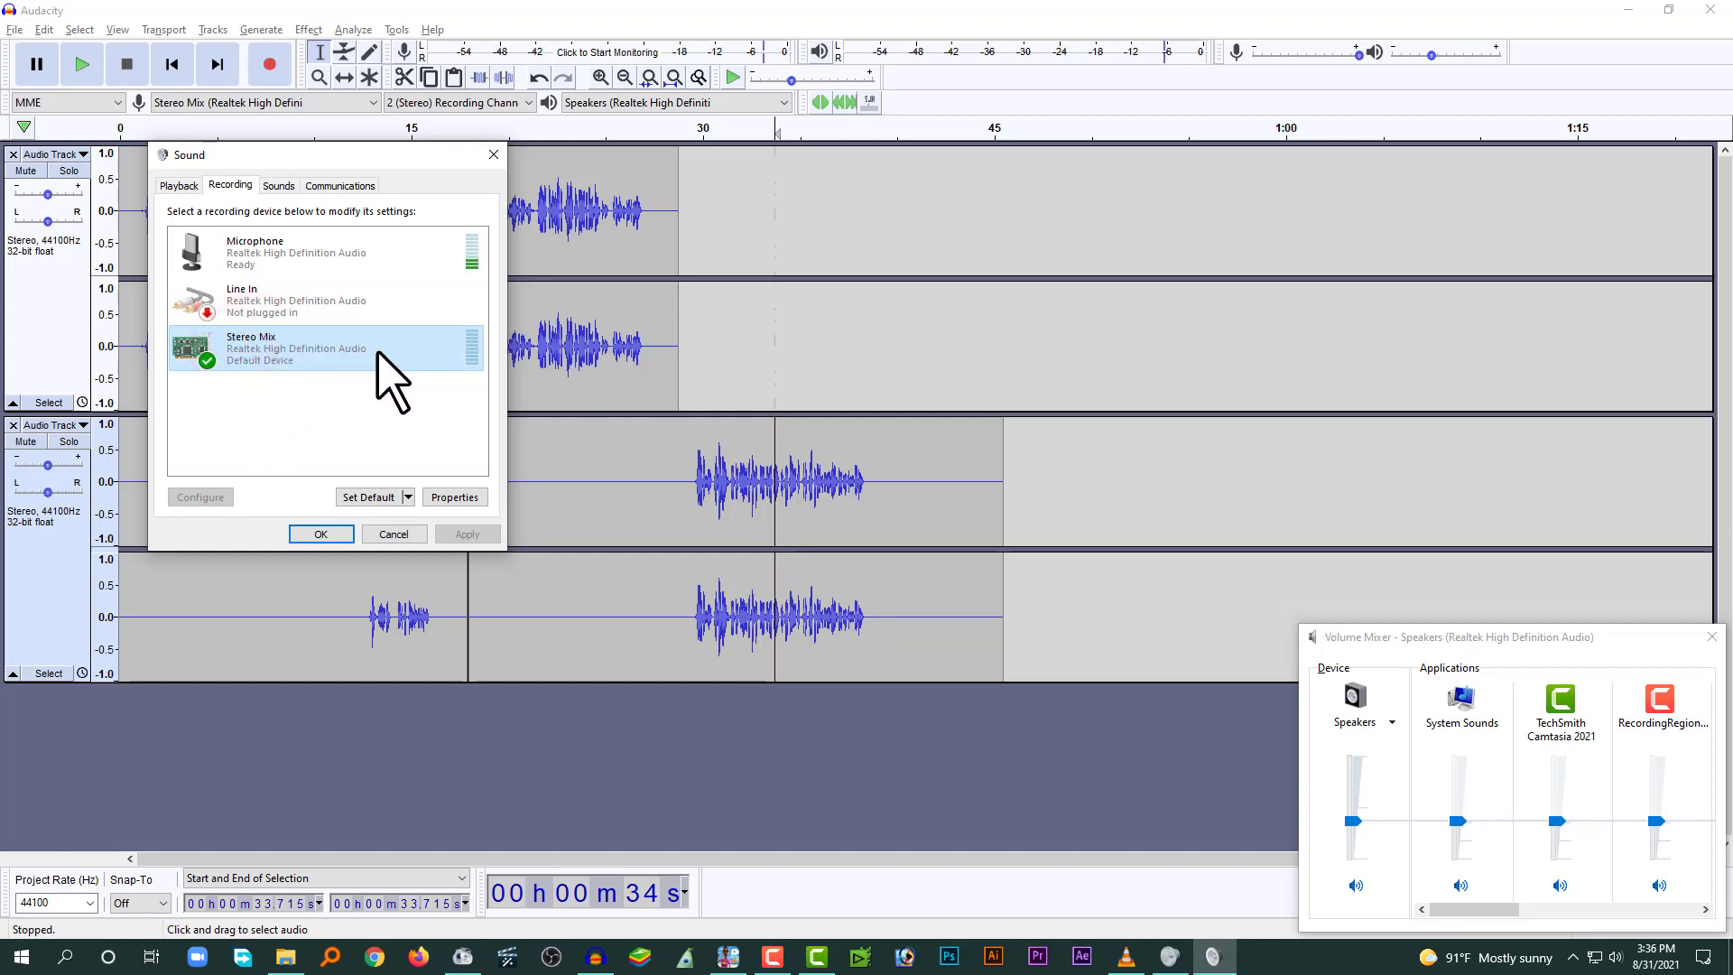
click(321, 532)
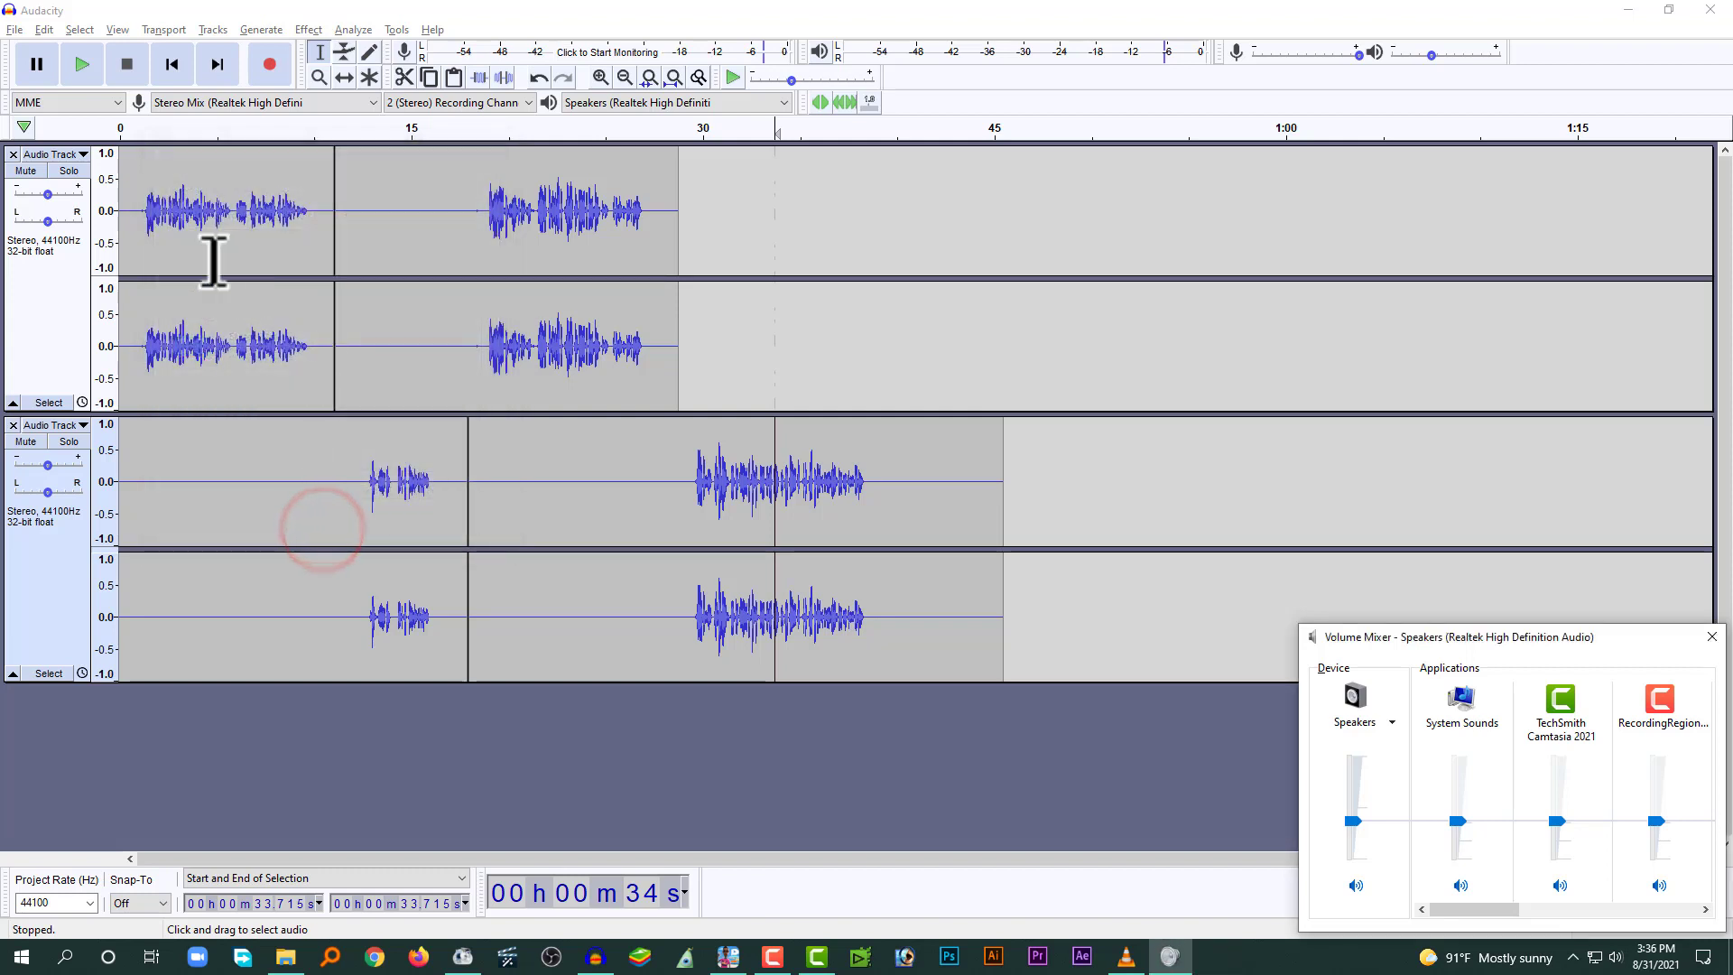
- Switch to Plotagon and float a reduced Audacity window over its preview, beside the dialogue list
click(132, 224)
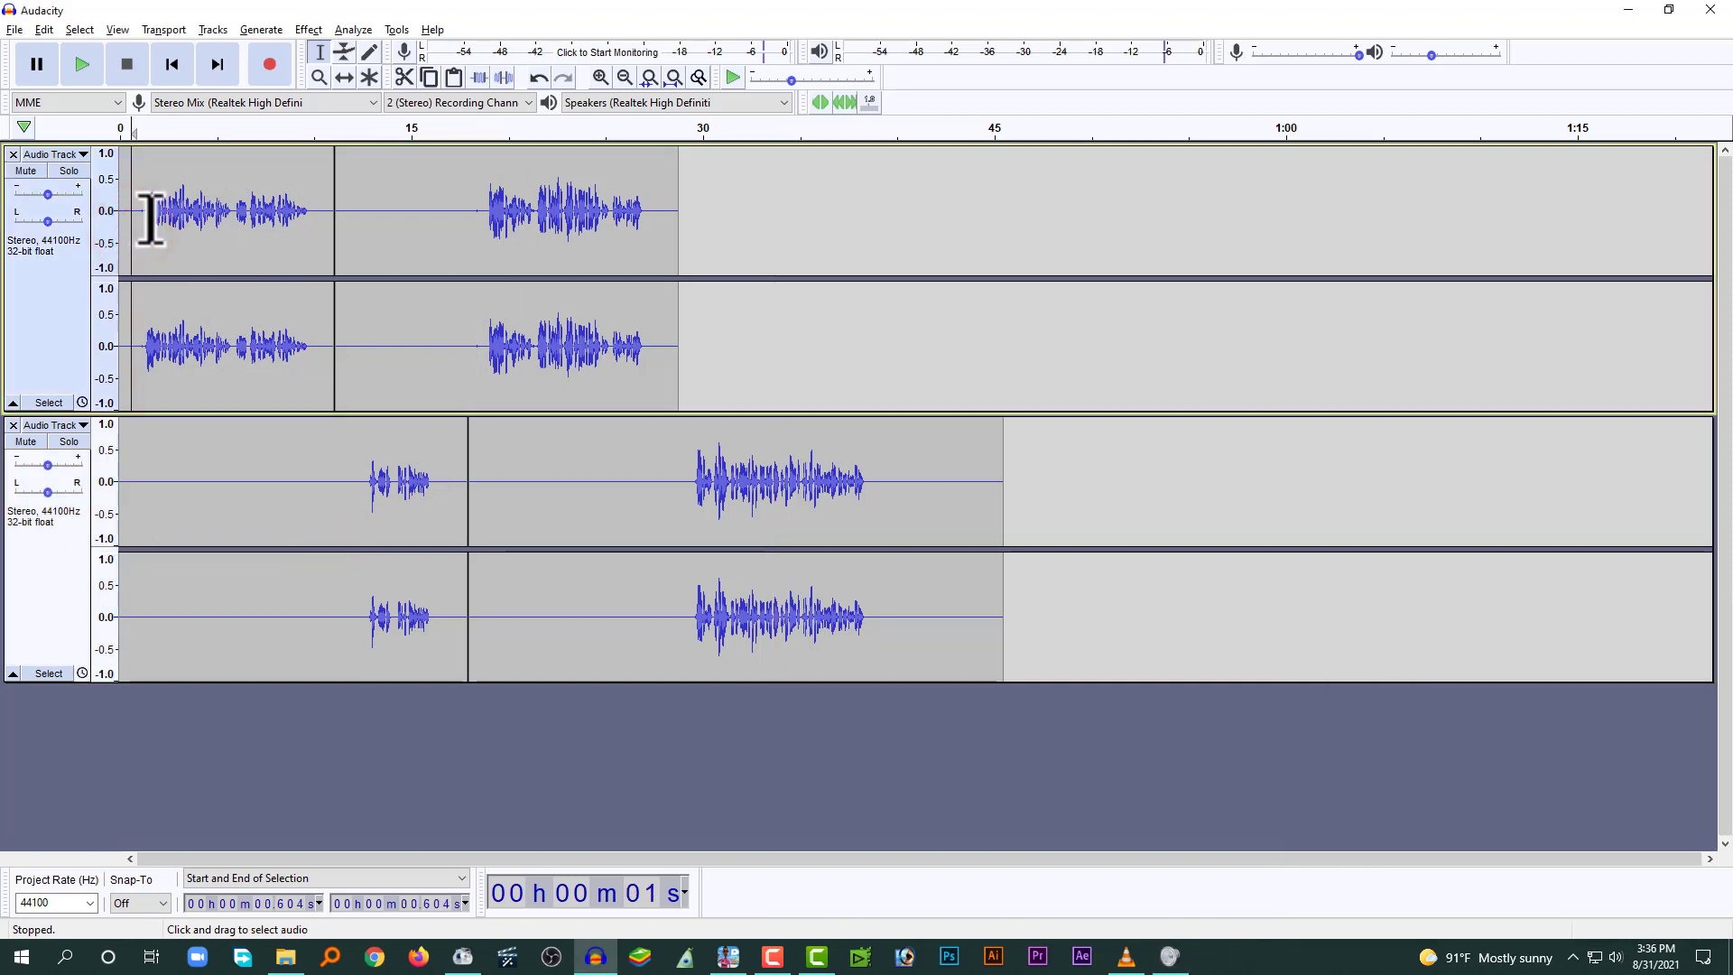
mouse_move(724, 970)
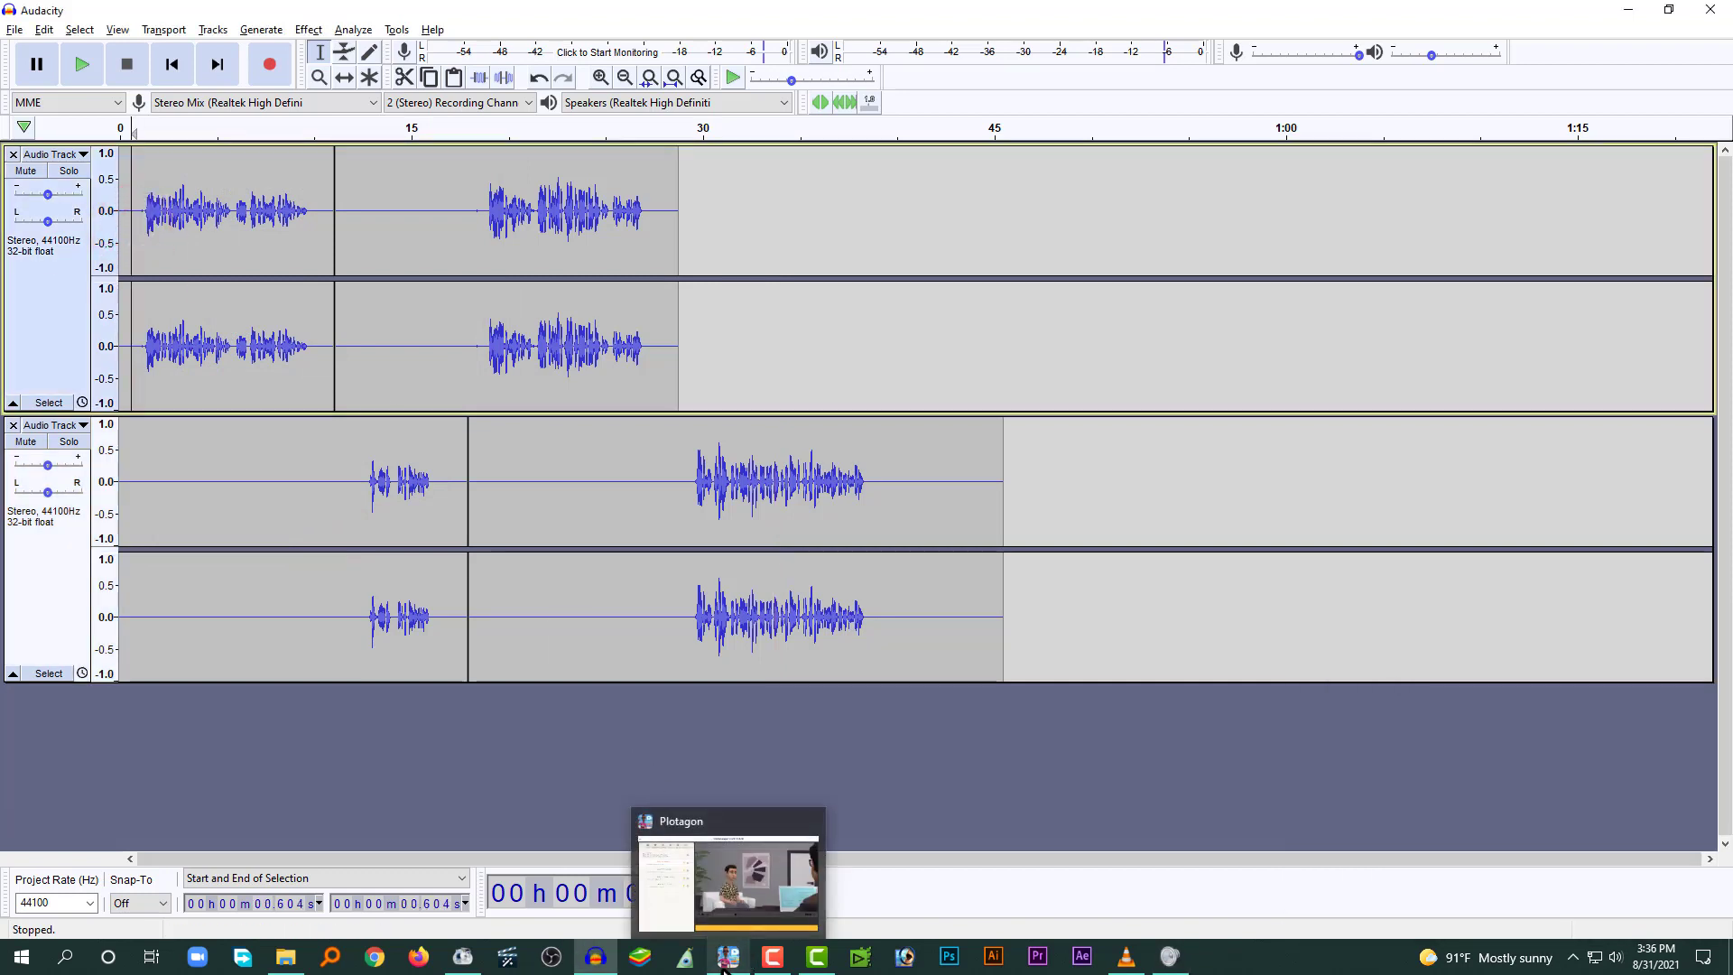
click(154, 221)
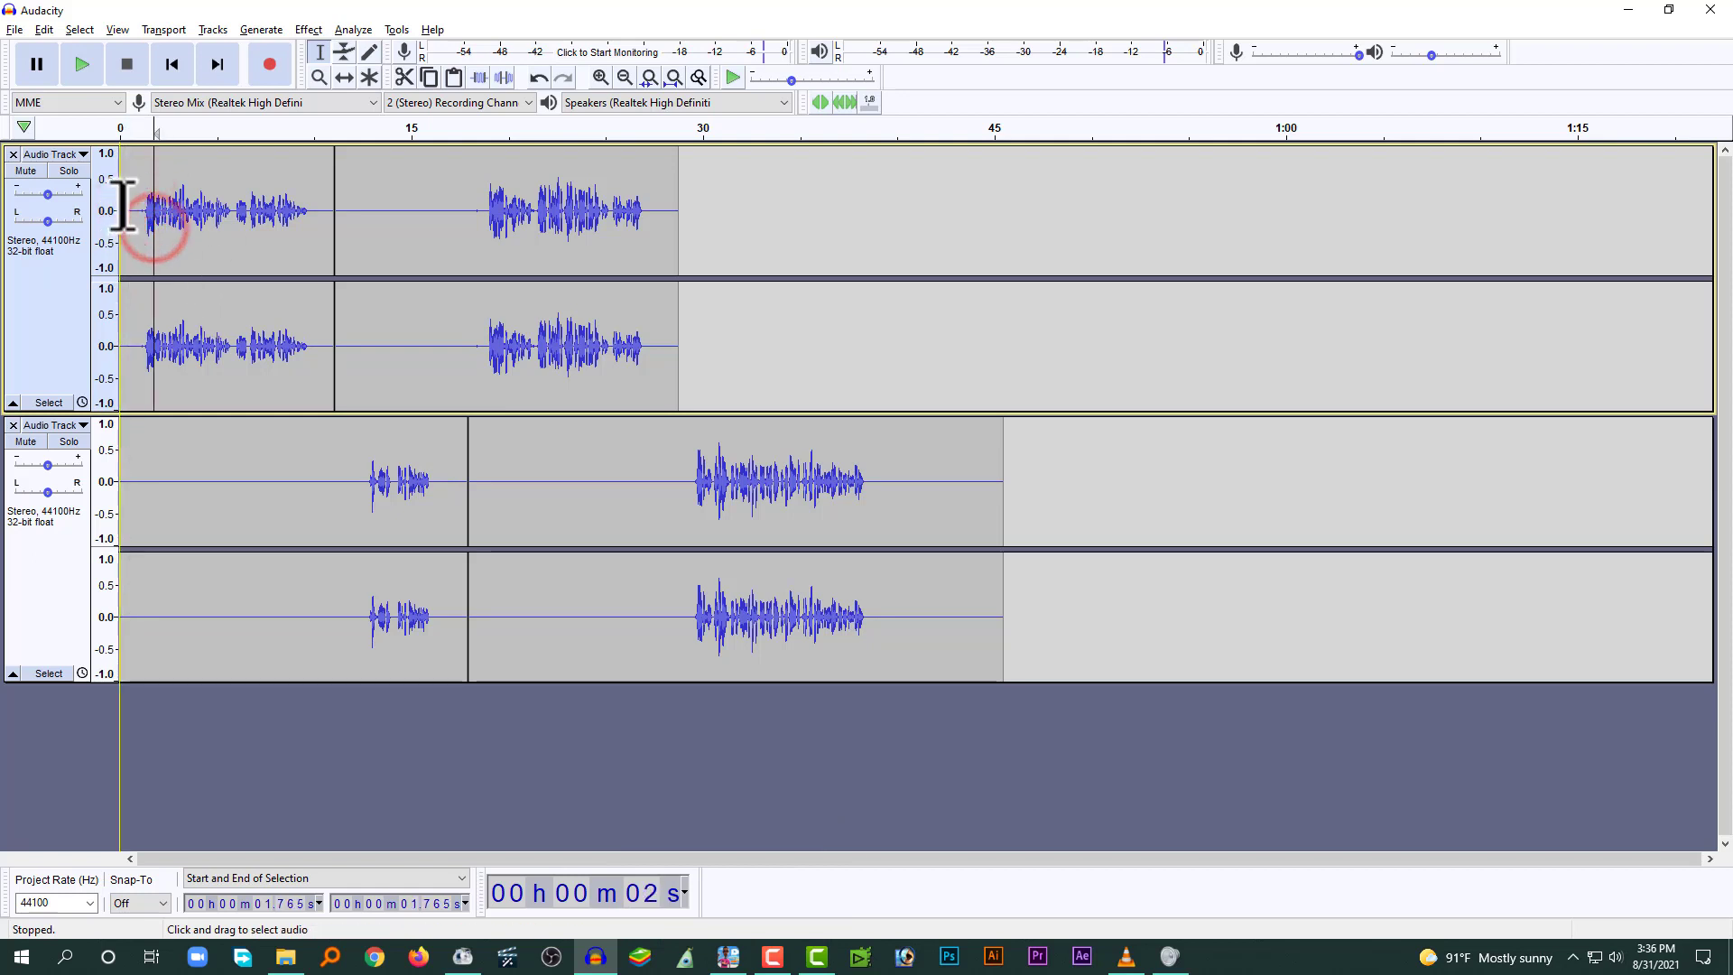
click(727, 956)
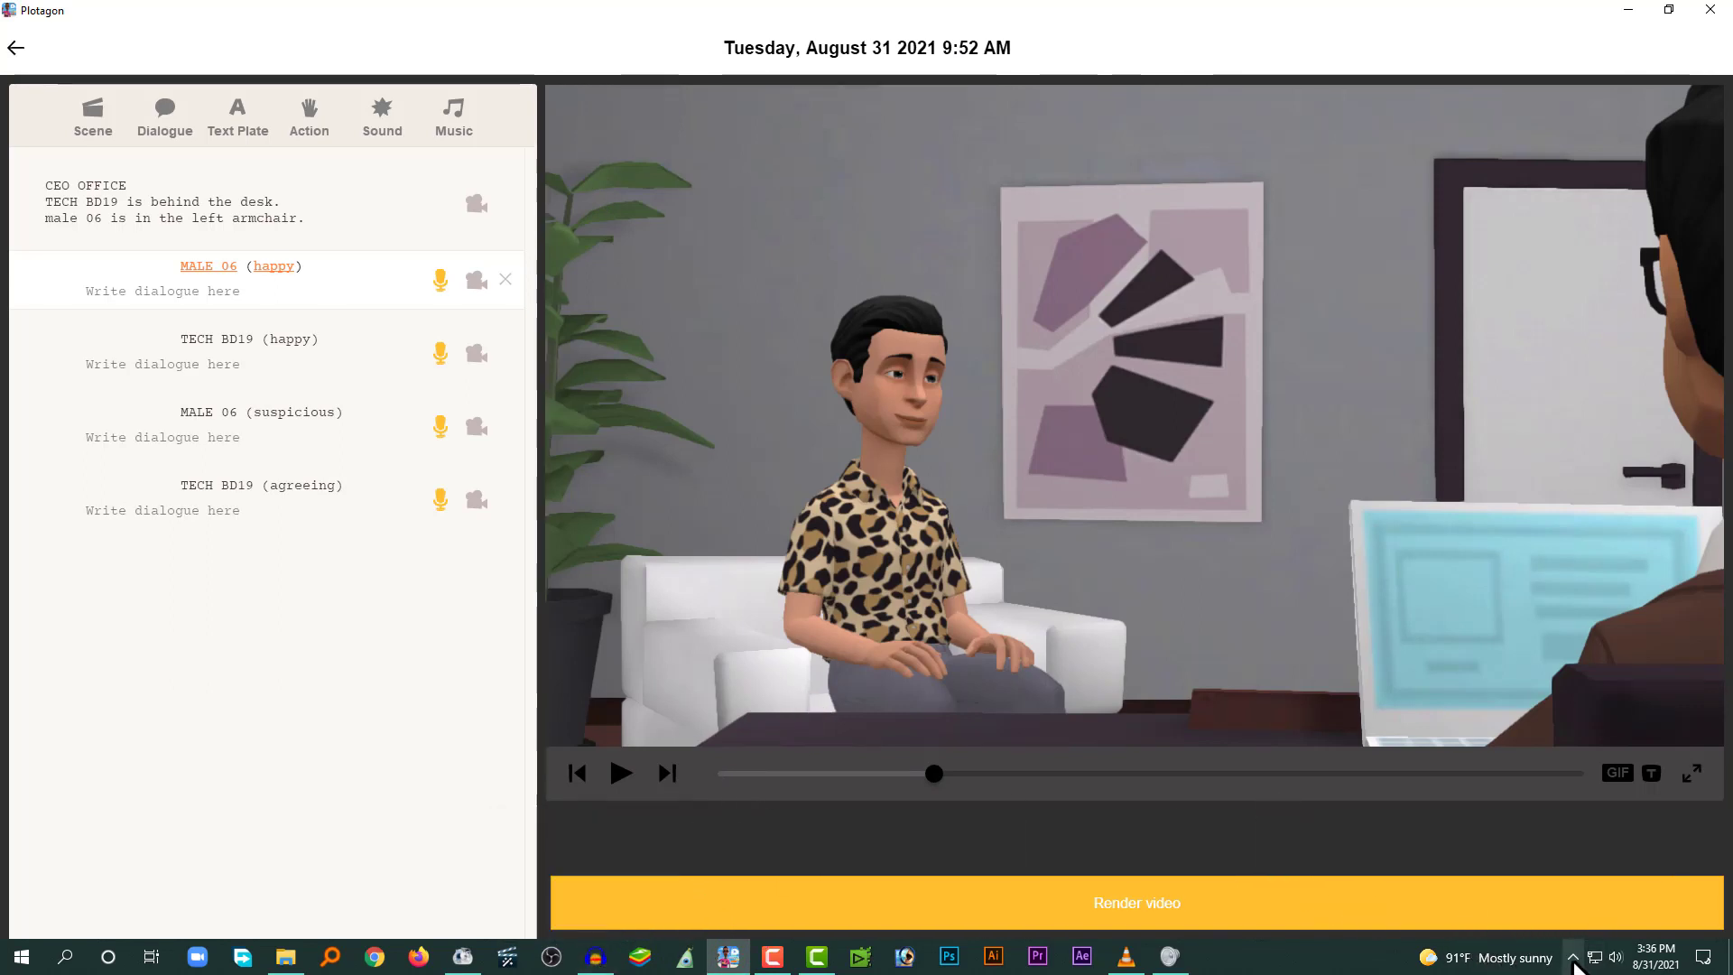
click(1573, 958)
click(1557, 930)
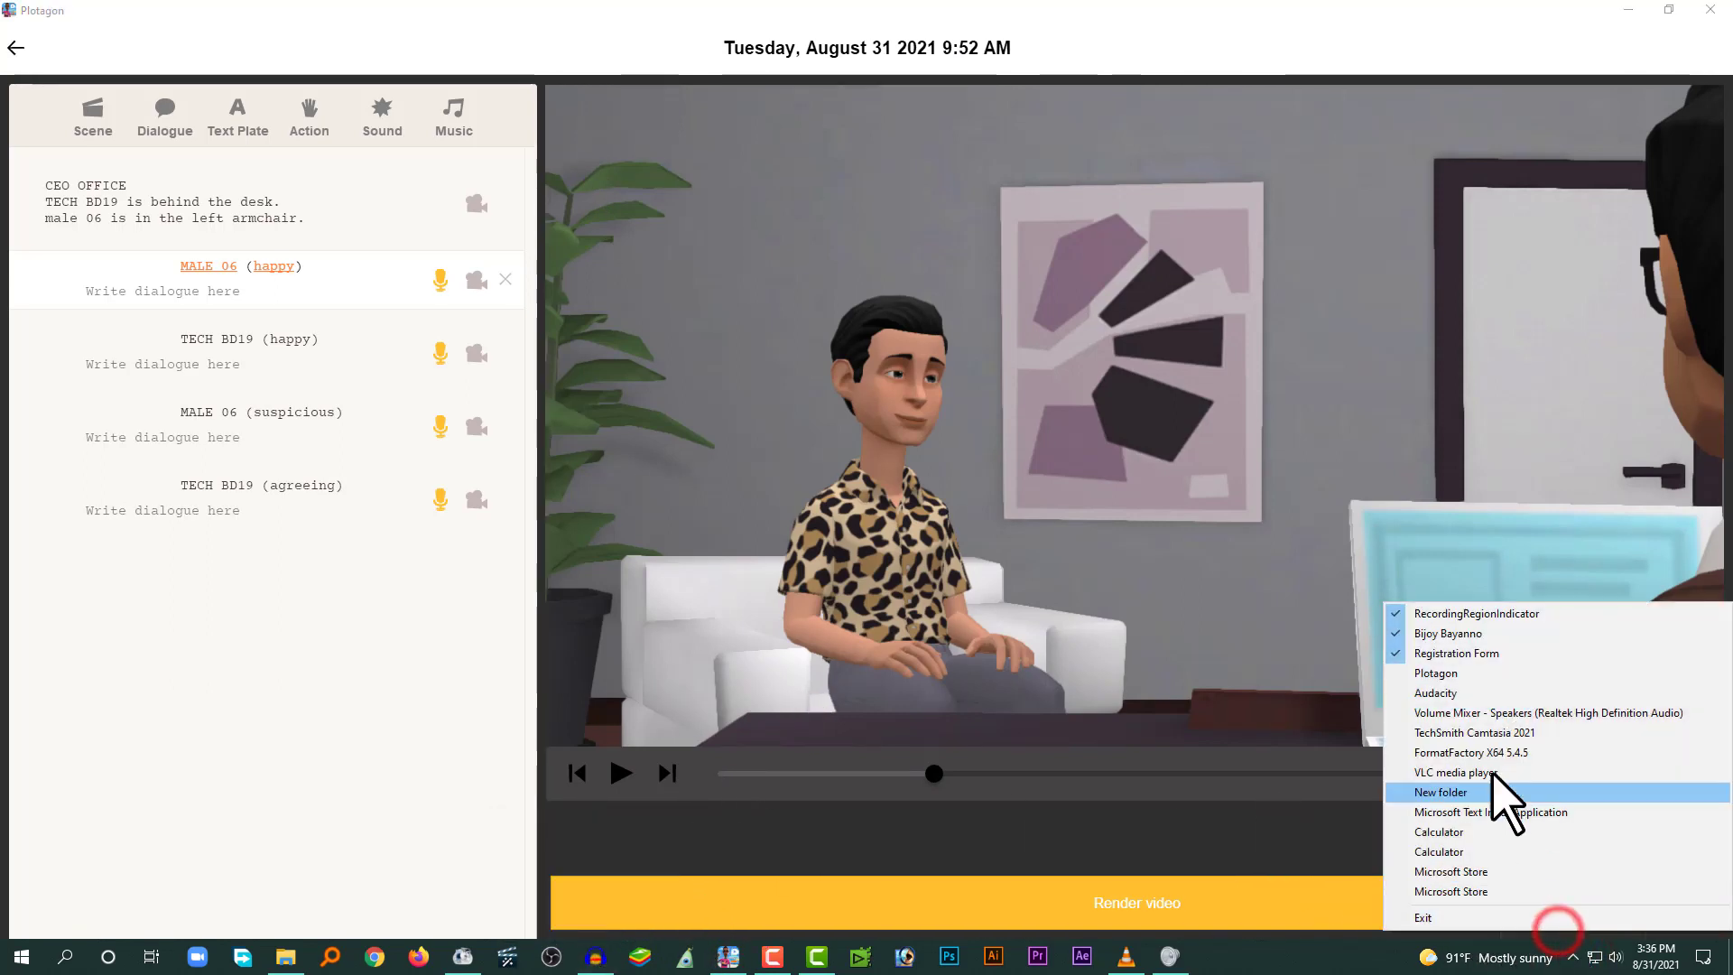
click(1460, 692)
double_click(831, 18)
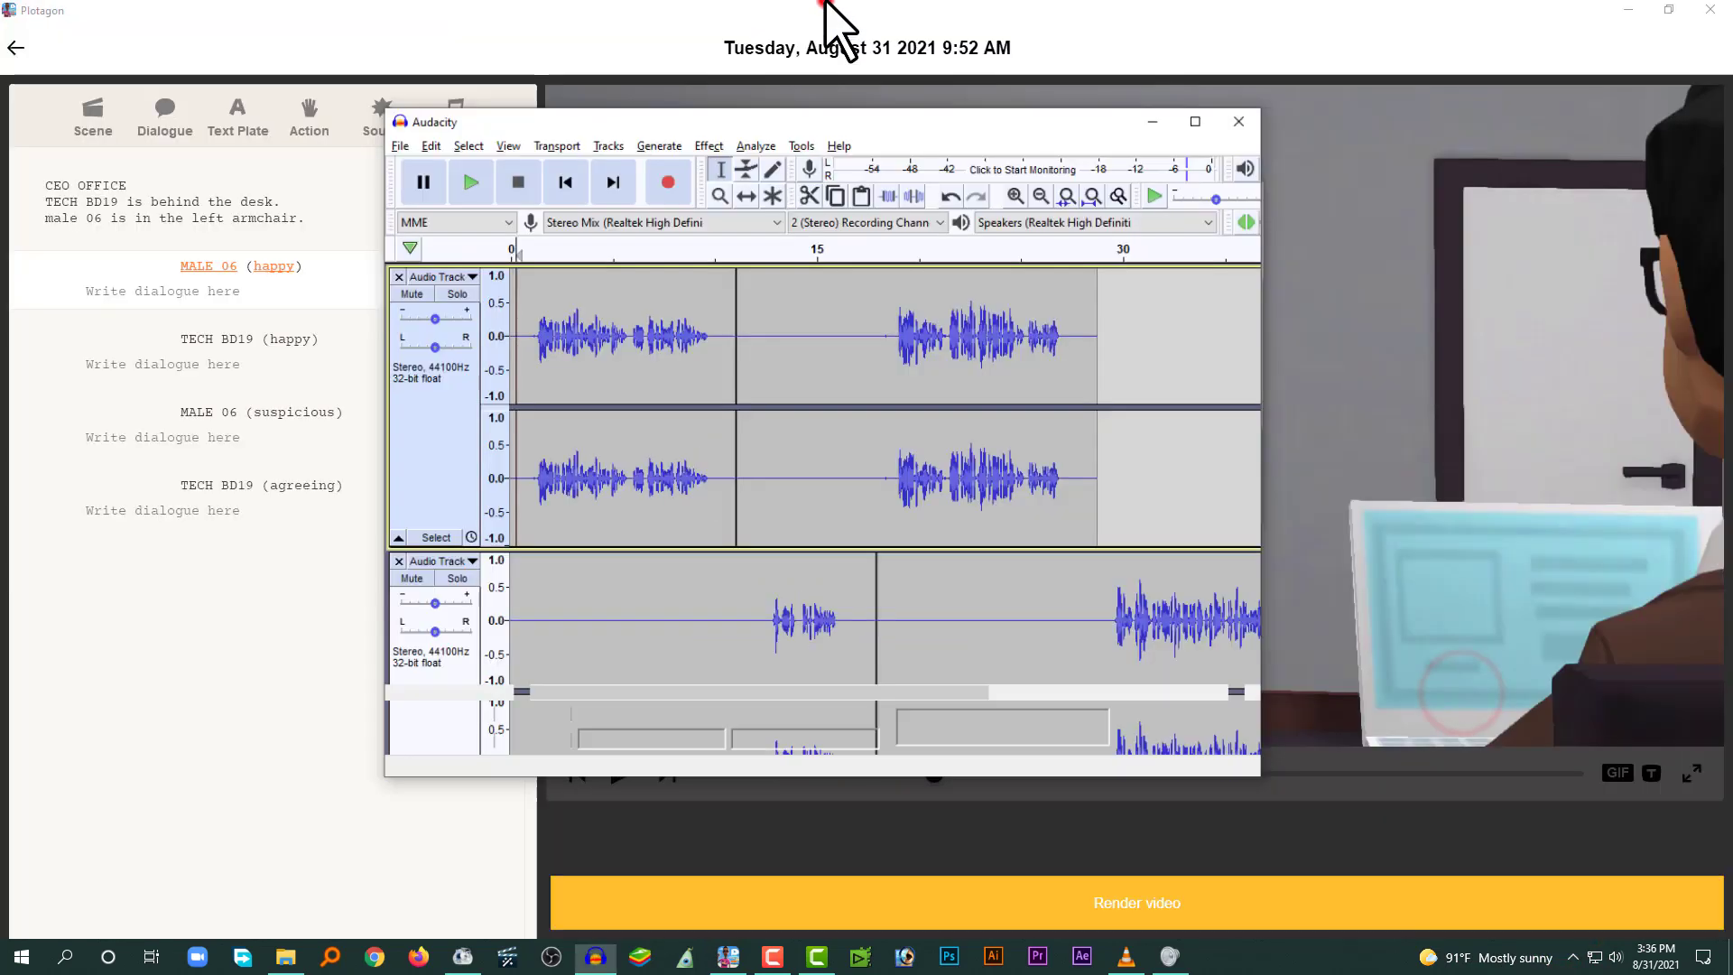
drag(778, 176, 1050, 186)
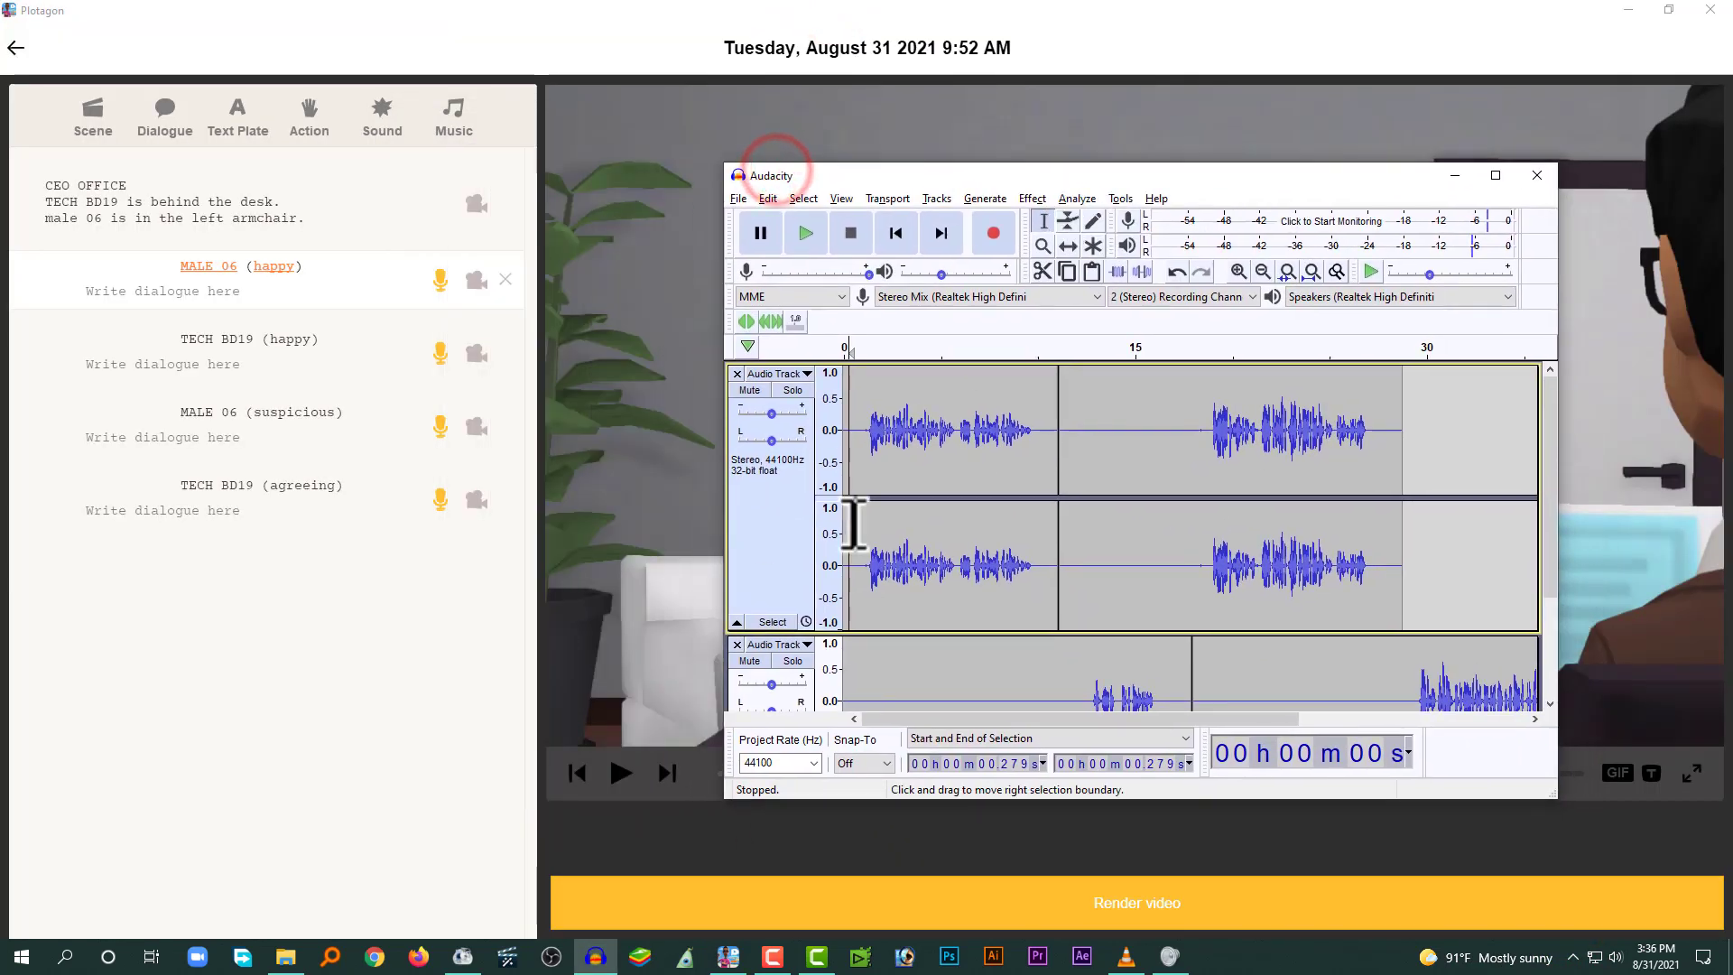
- Try out playback start points just before the first speech passage in Audacity's upper track
click(849, 435)
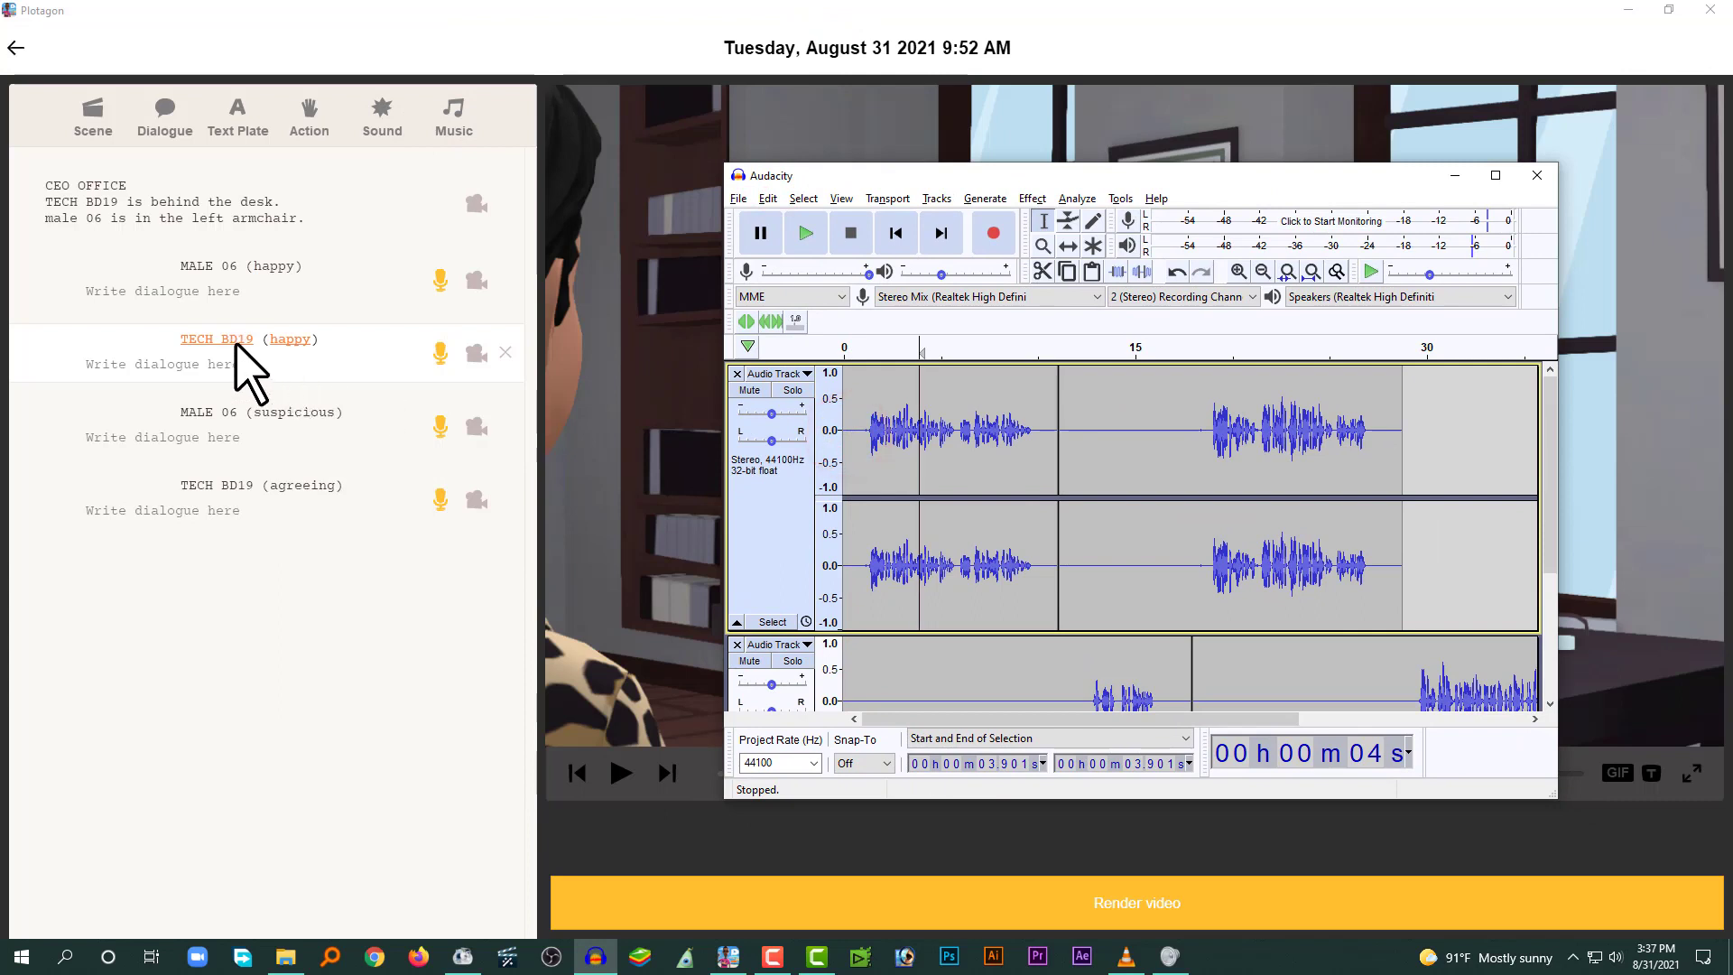
click(854, 431)
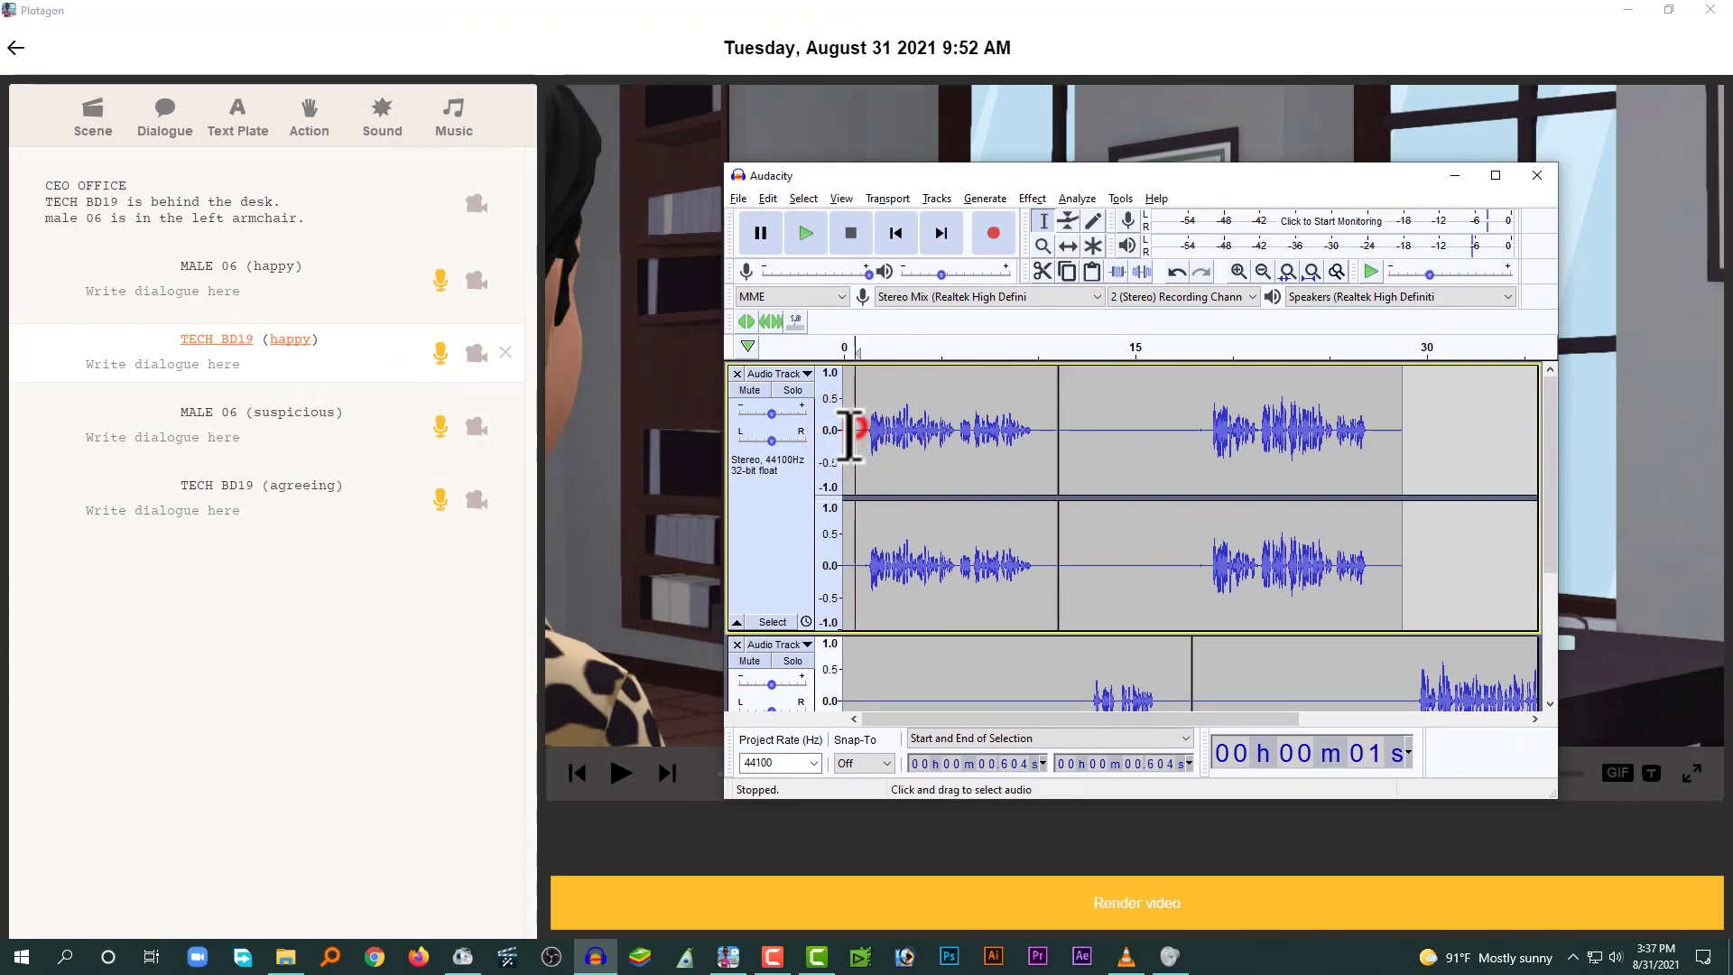
drag(849, 428, 842, 435)
click(859, 433)
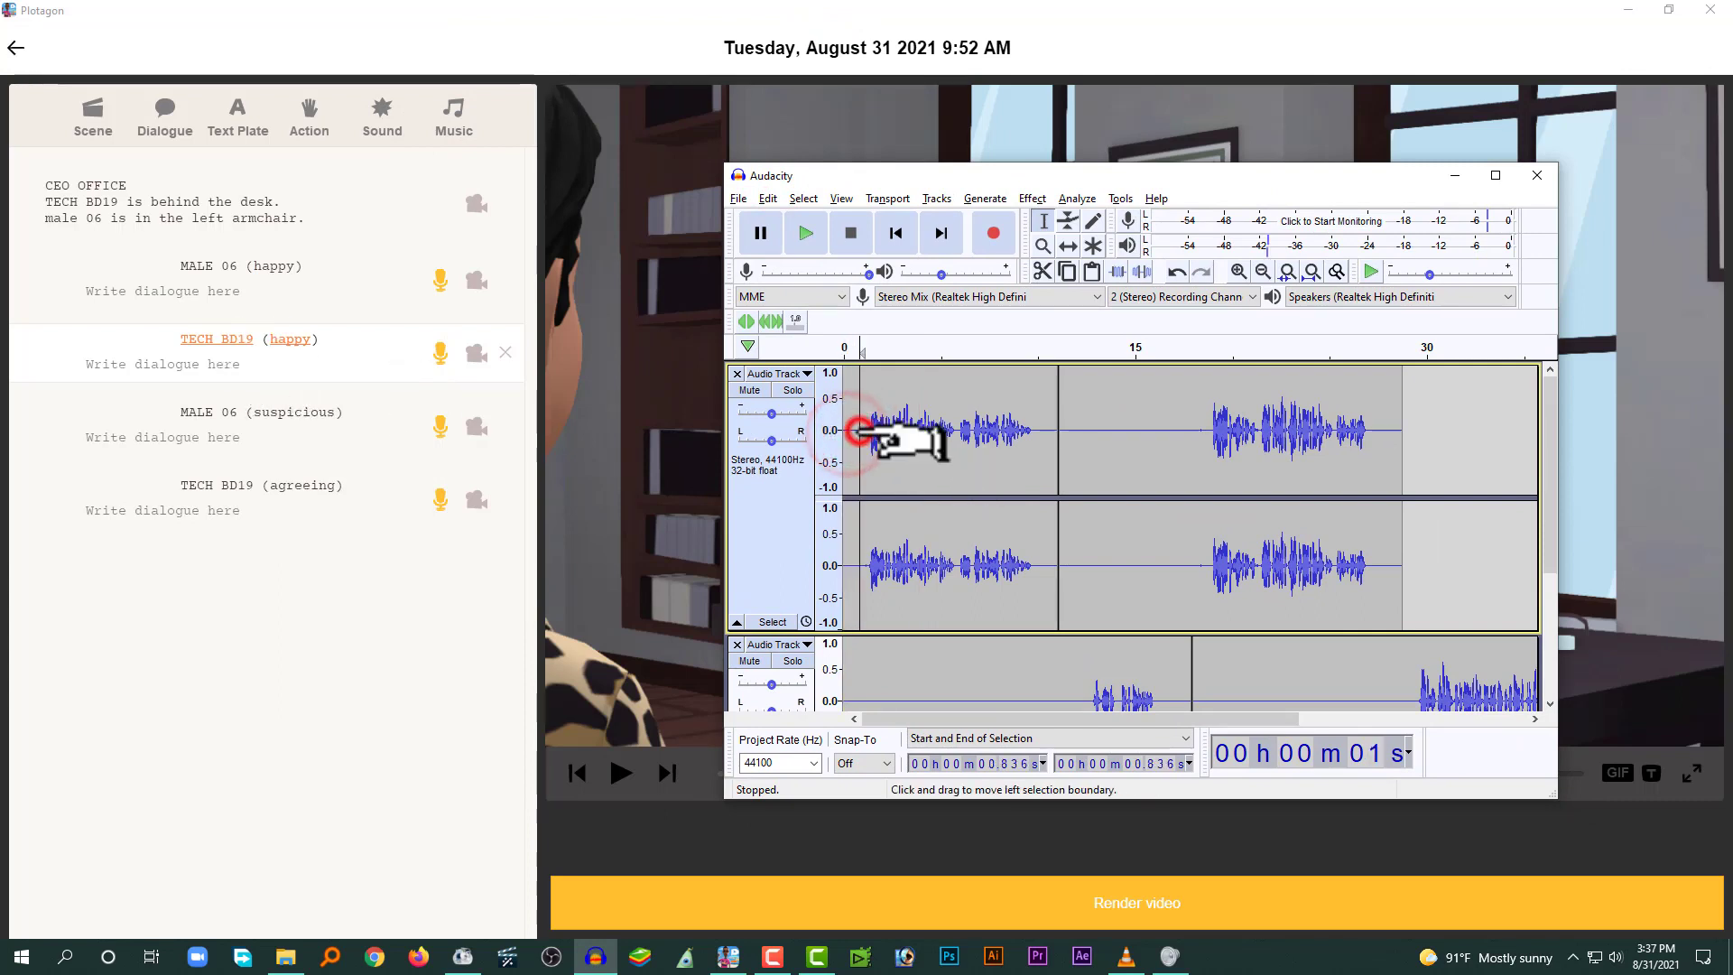
click(855, 430)
key(space)
key(space)
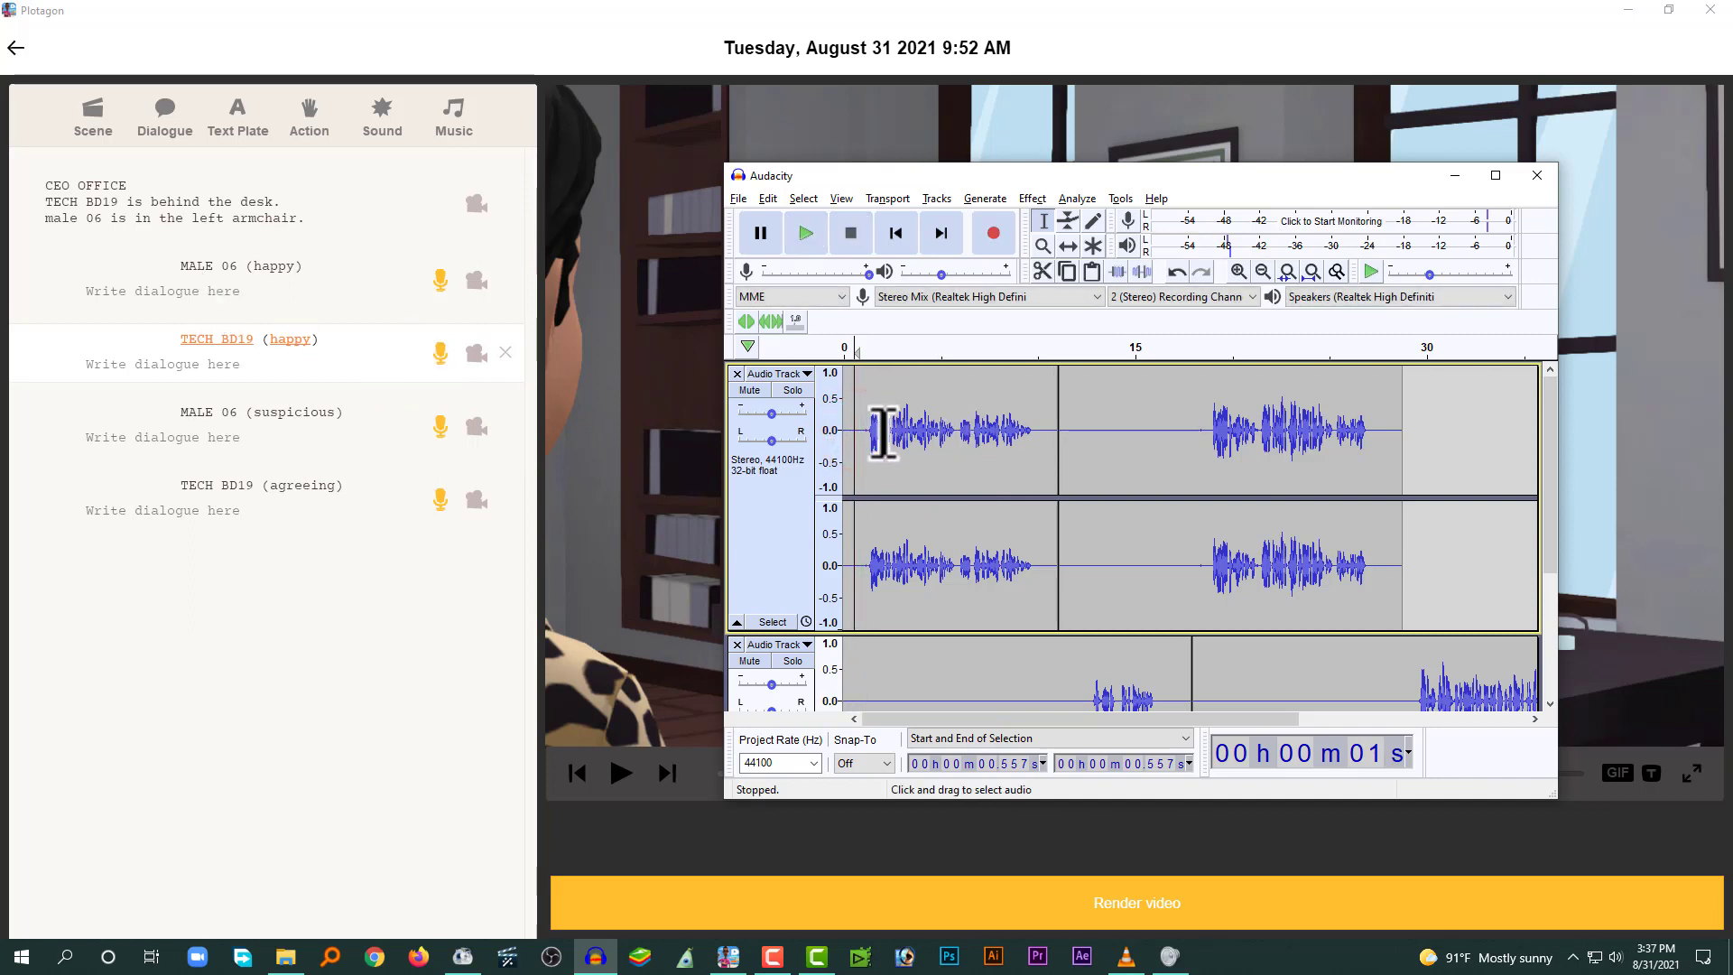
click(851, 424)
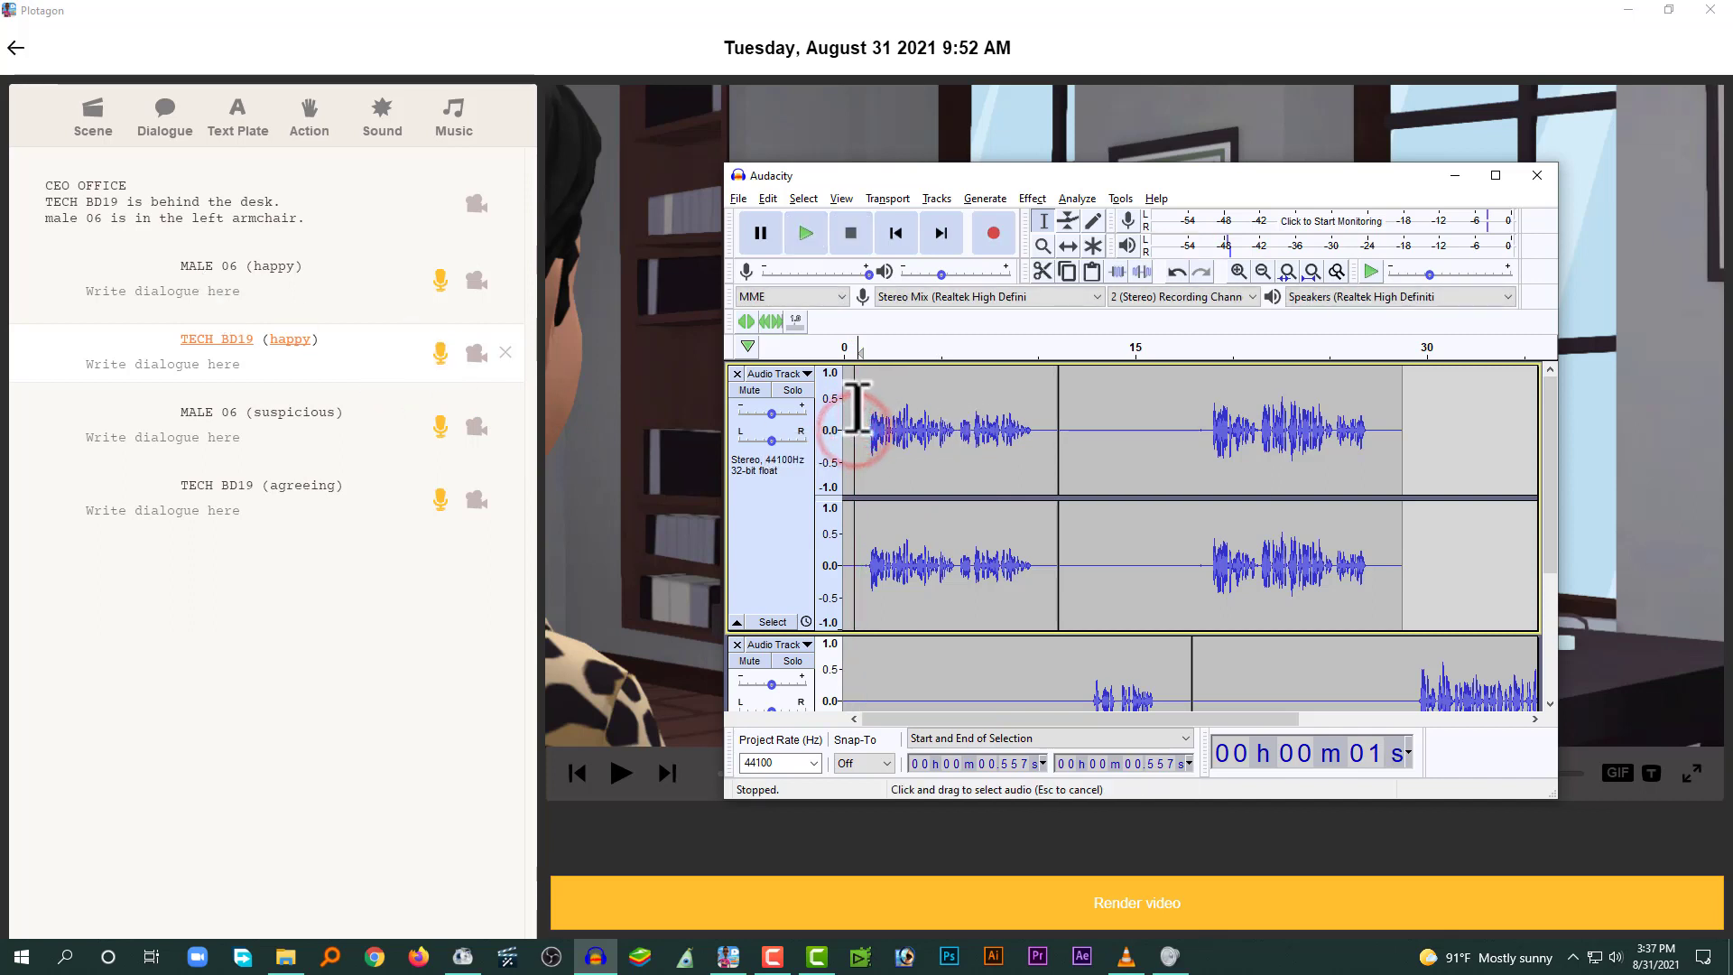
click(850, 411)
click(844, 418)
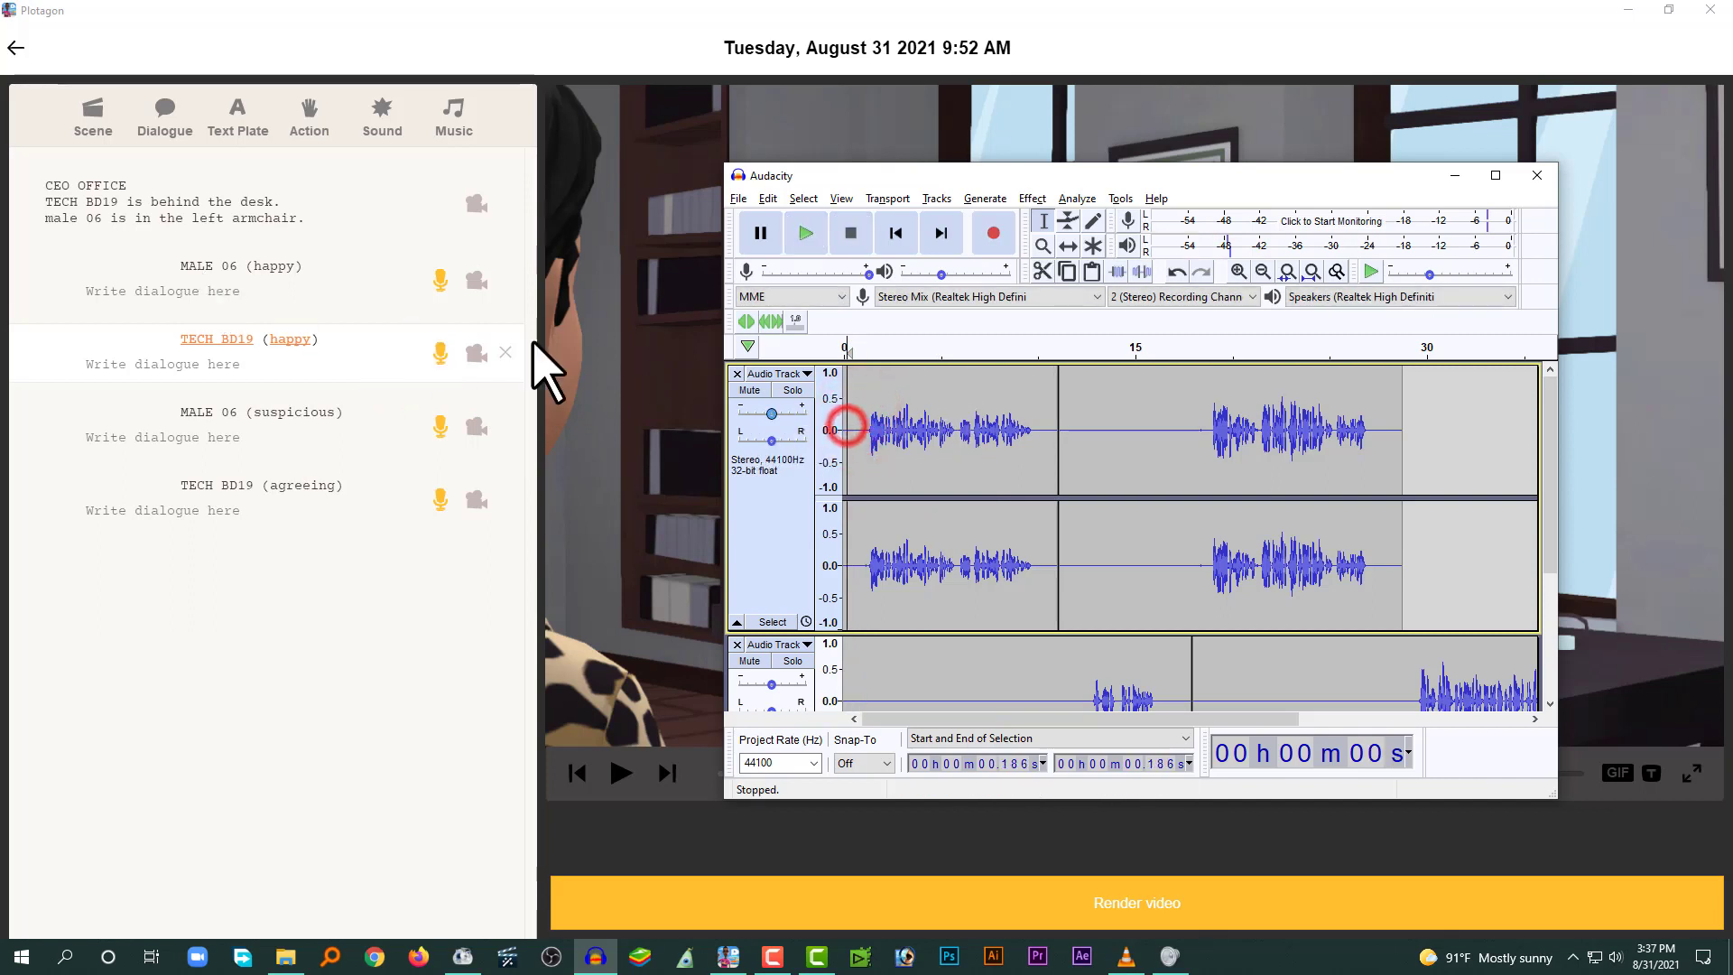
- Record the upper track's first speech passage, played from about 0.56 s, as the voice of the MALE 06 (happy) line in Plotagon
click(286, 293)
click(440, 280)
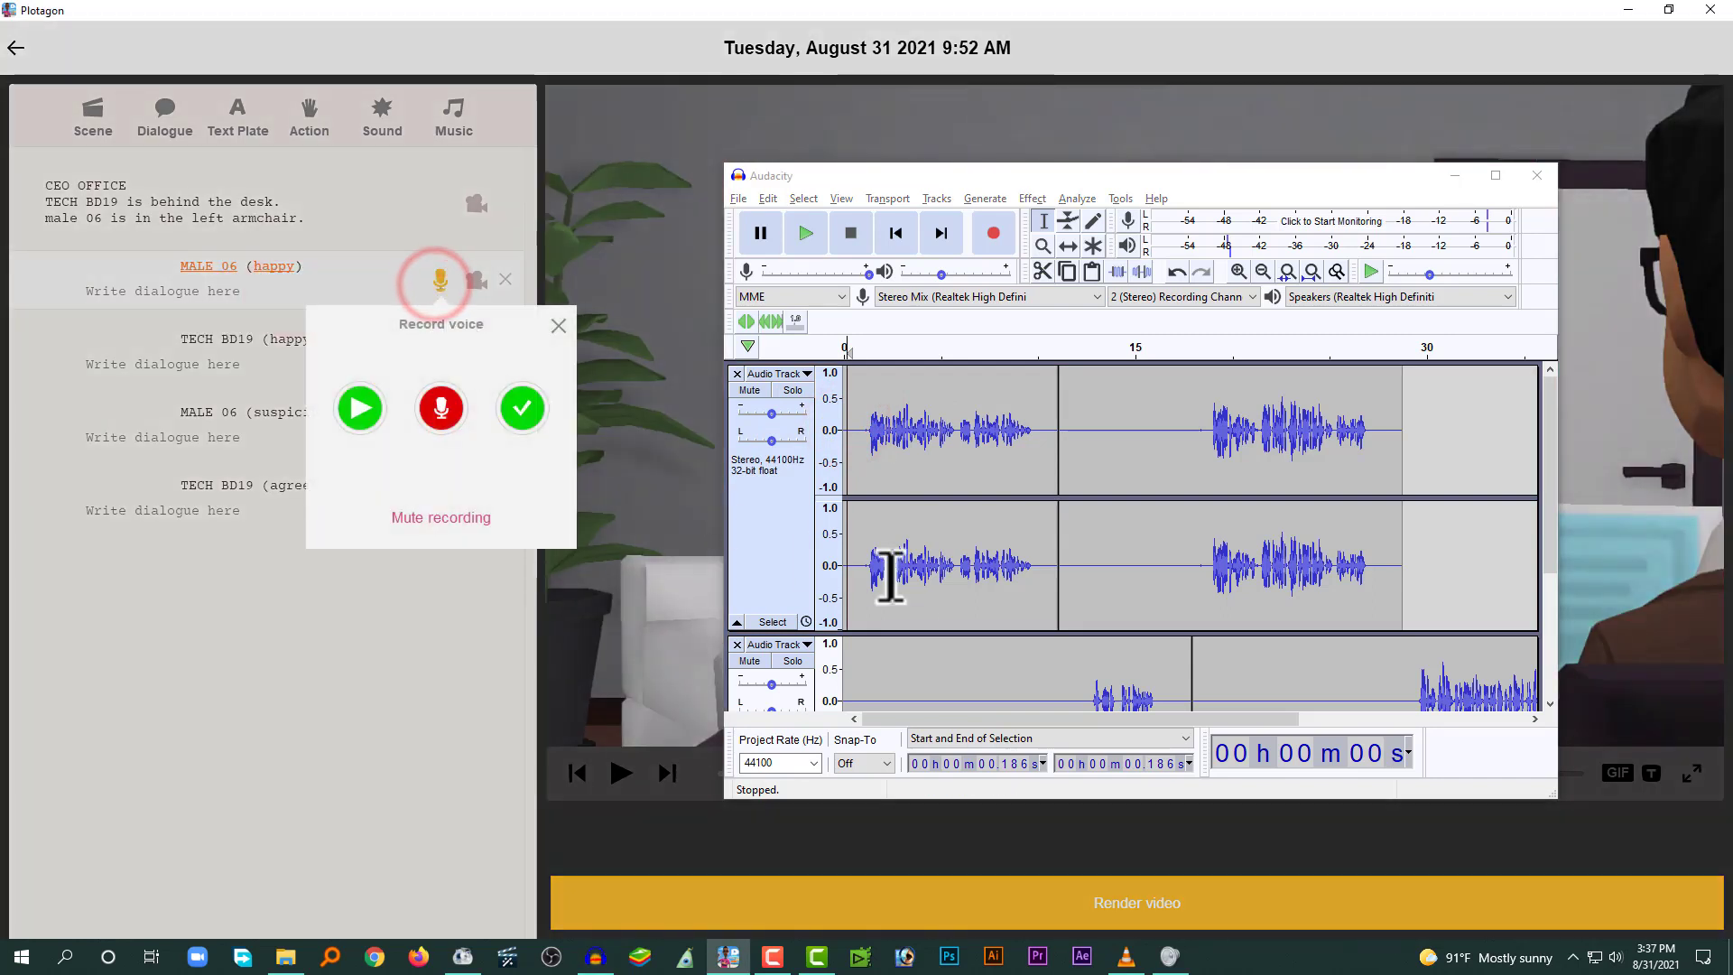
click(854, 433)
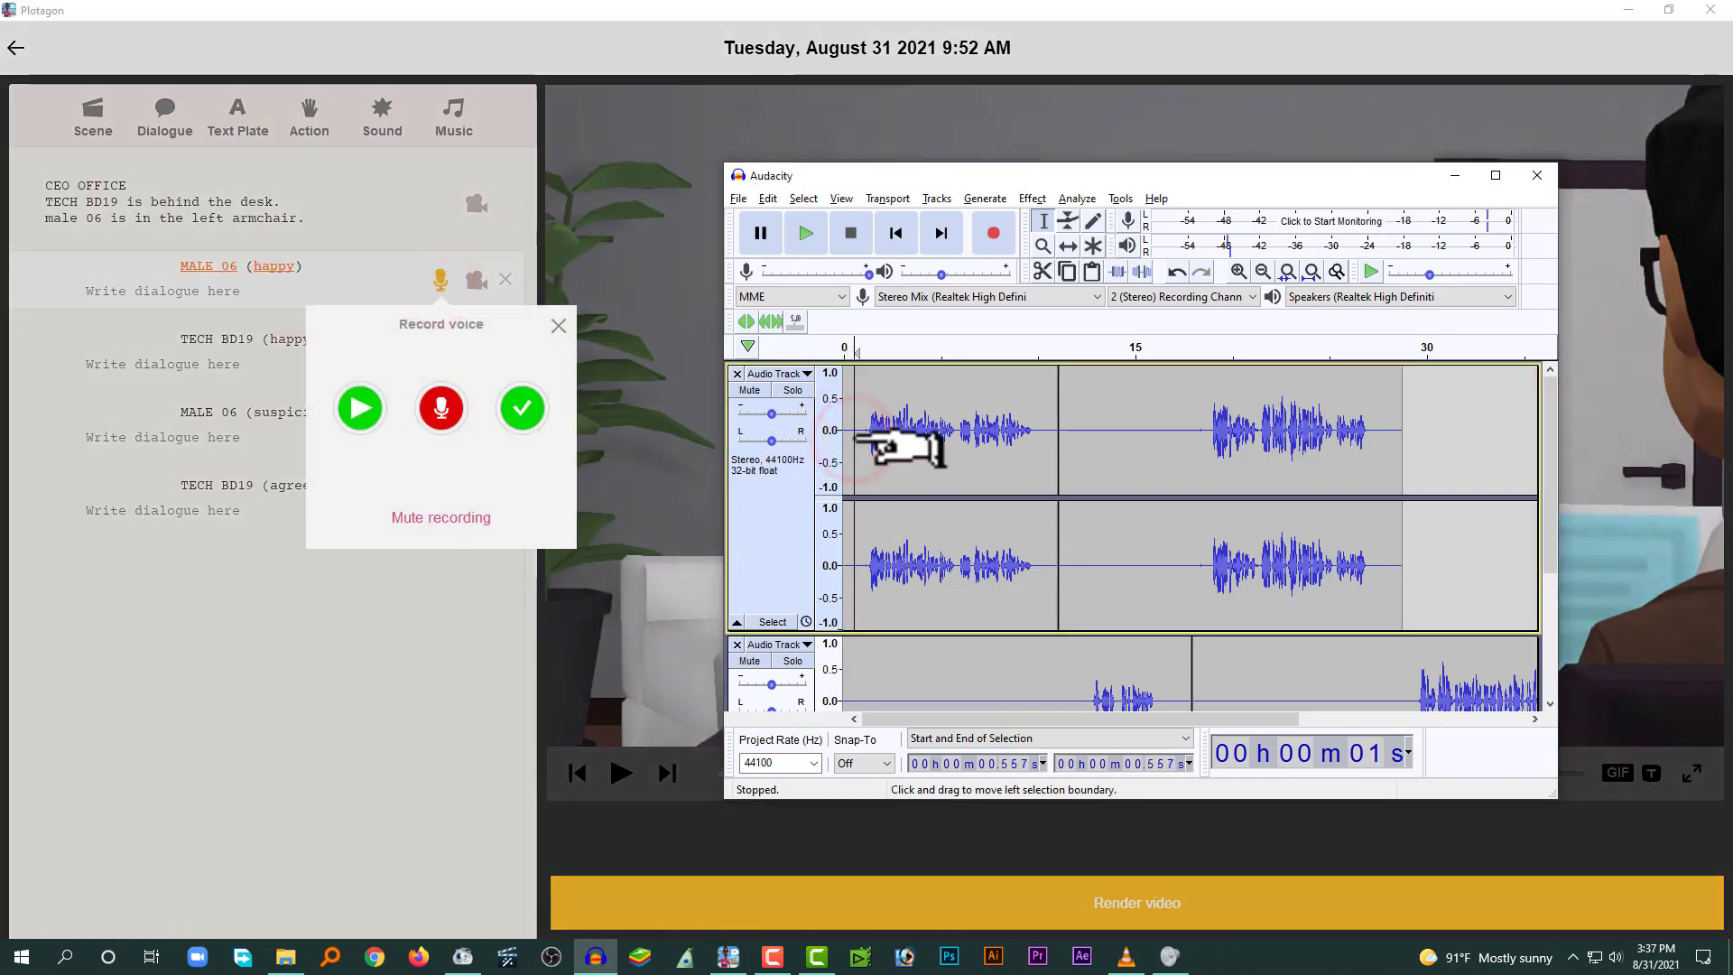
key(space)
click(452, 419)
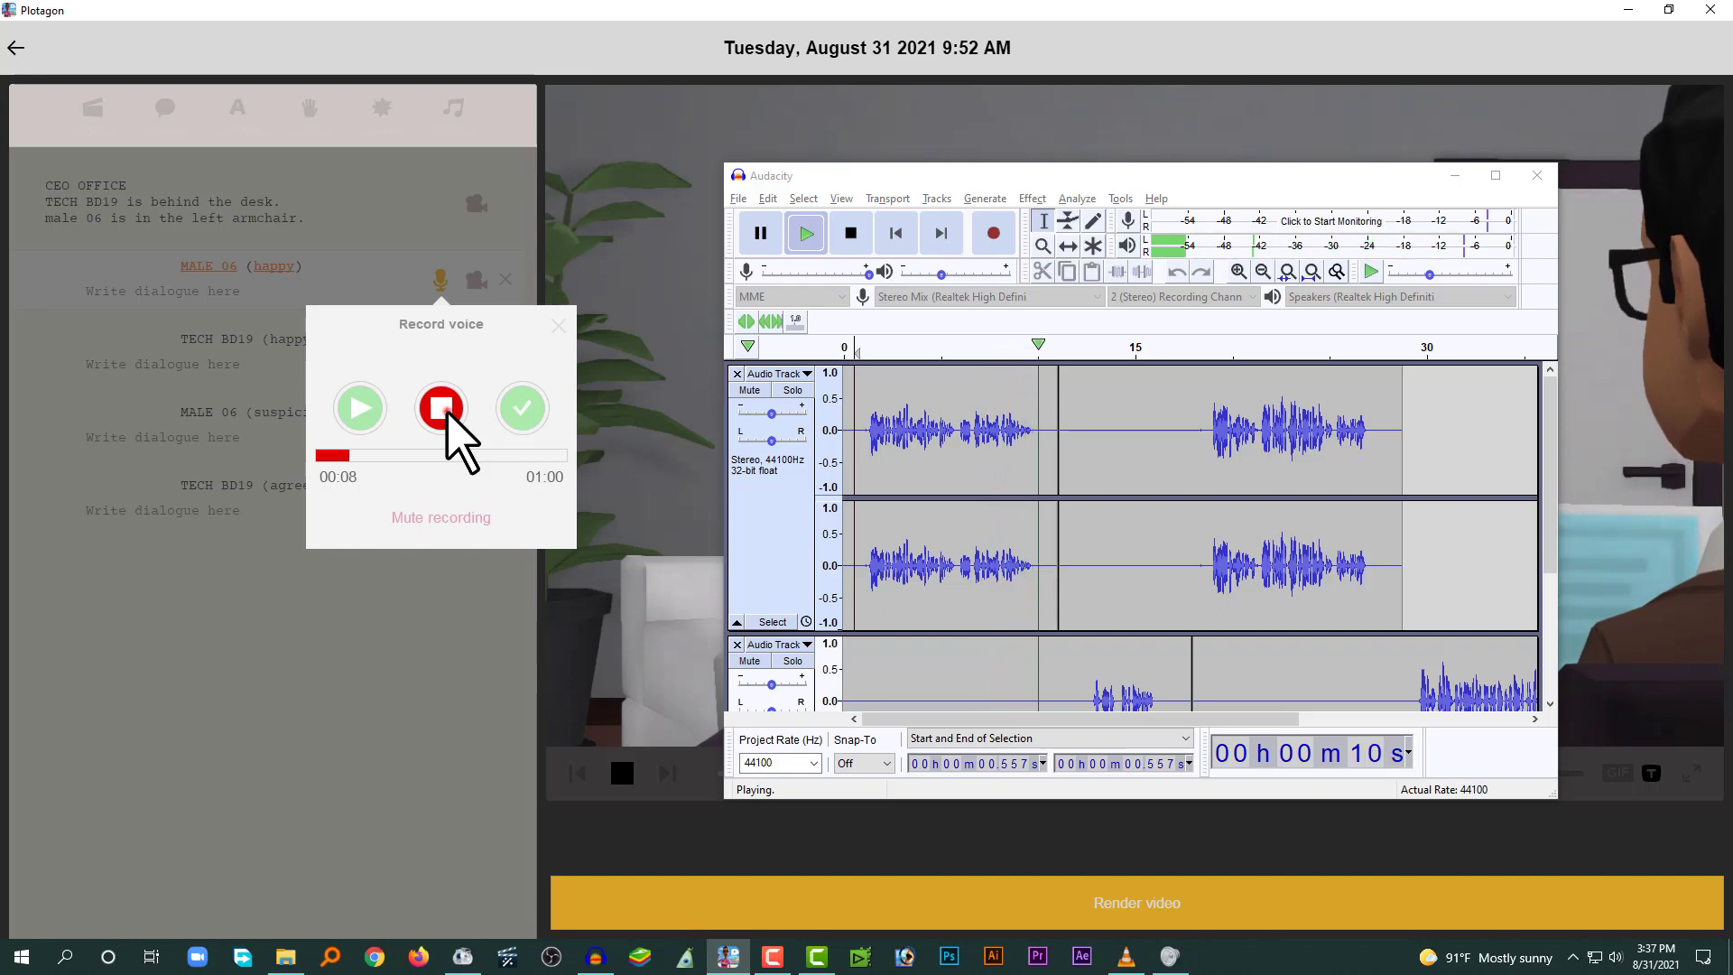
click(444, 411)
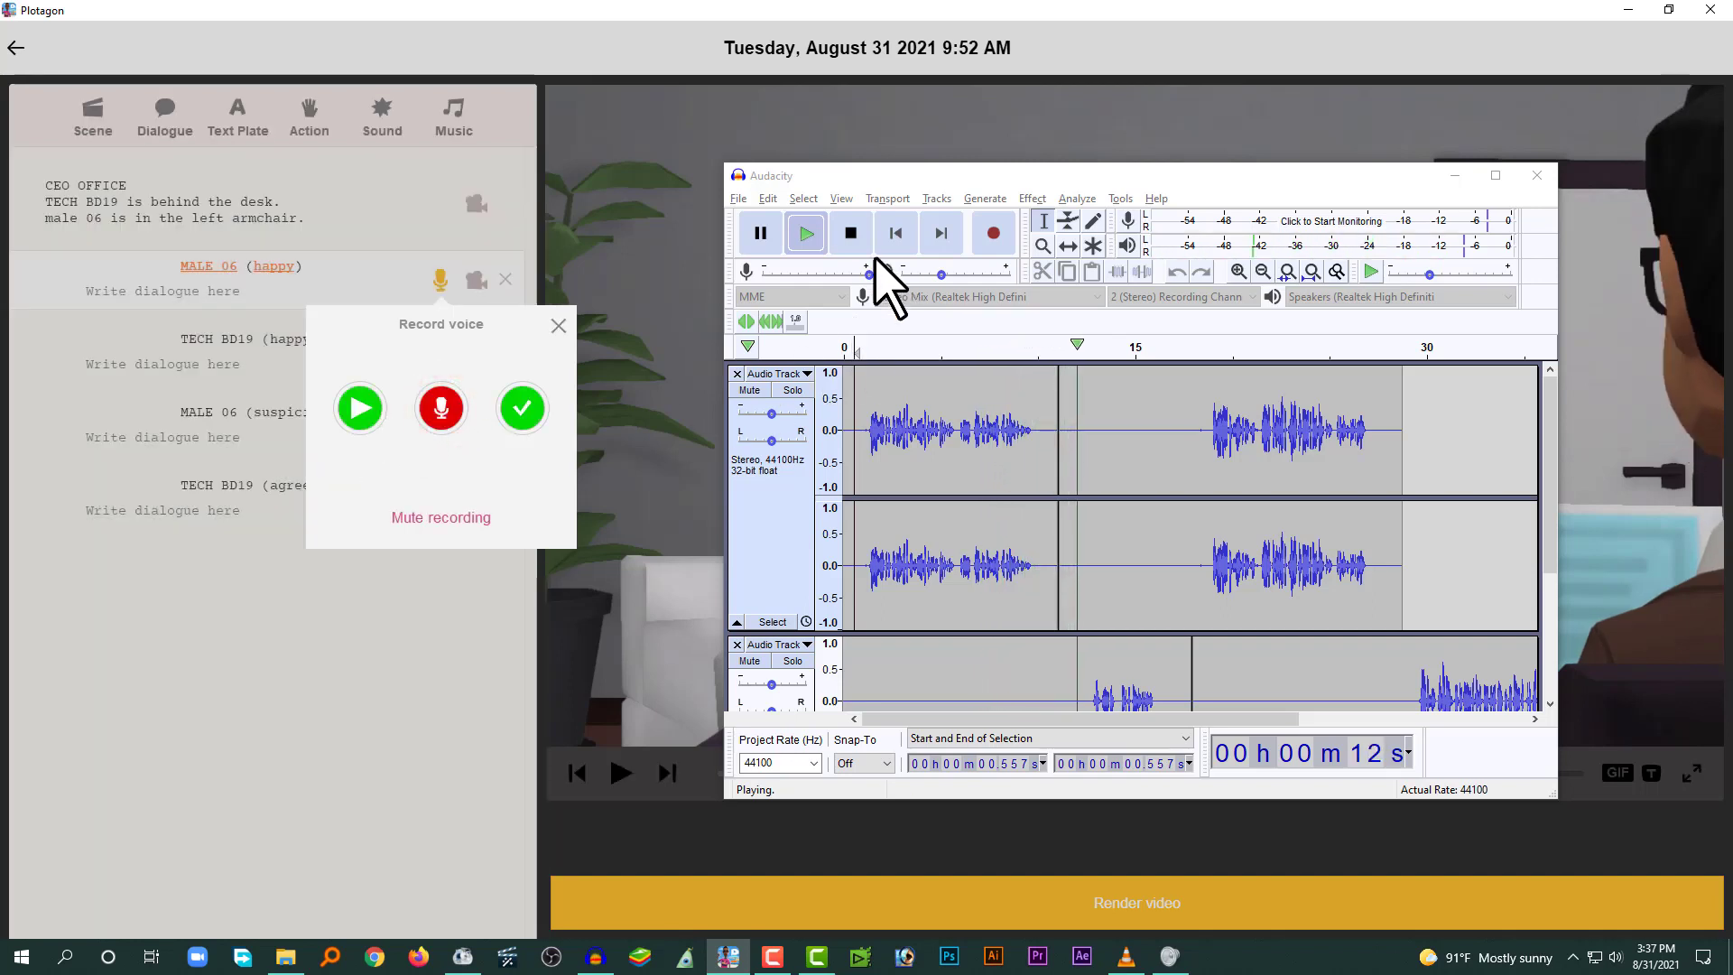
click(852, 234)
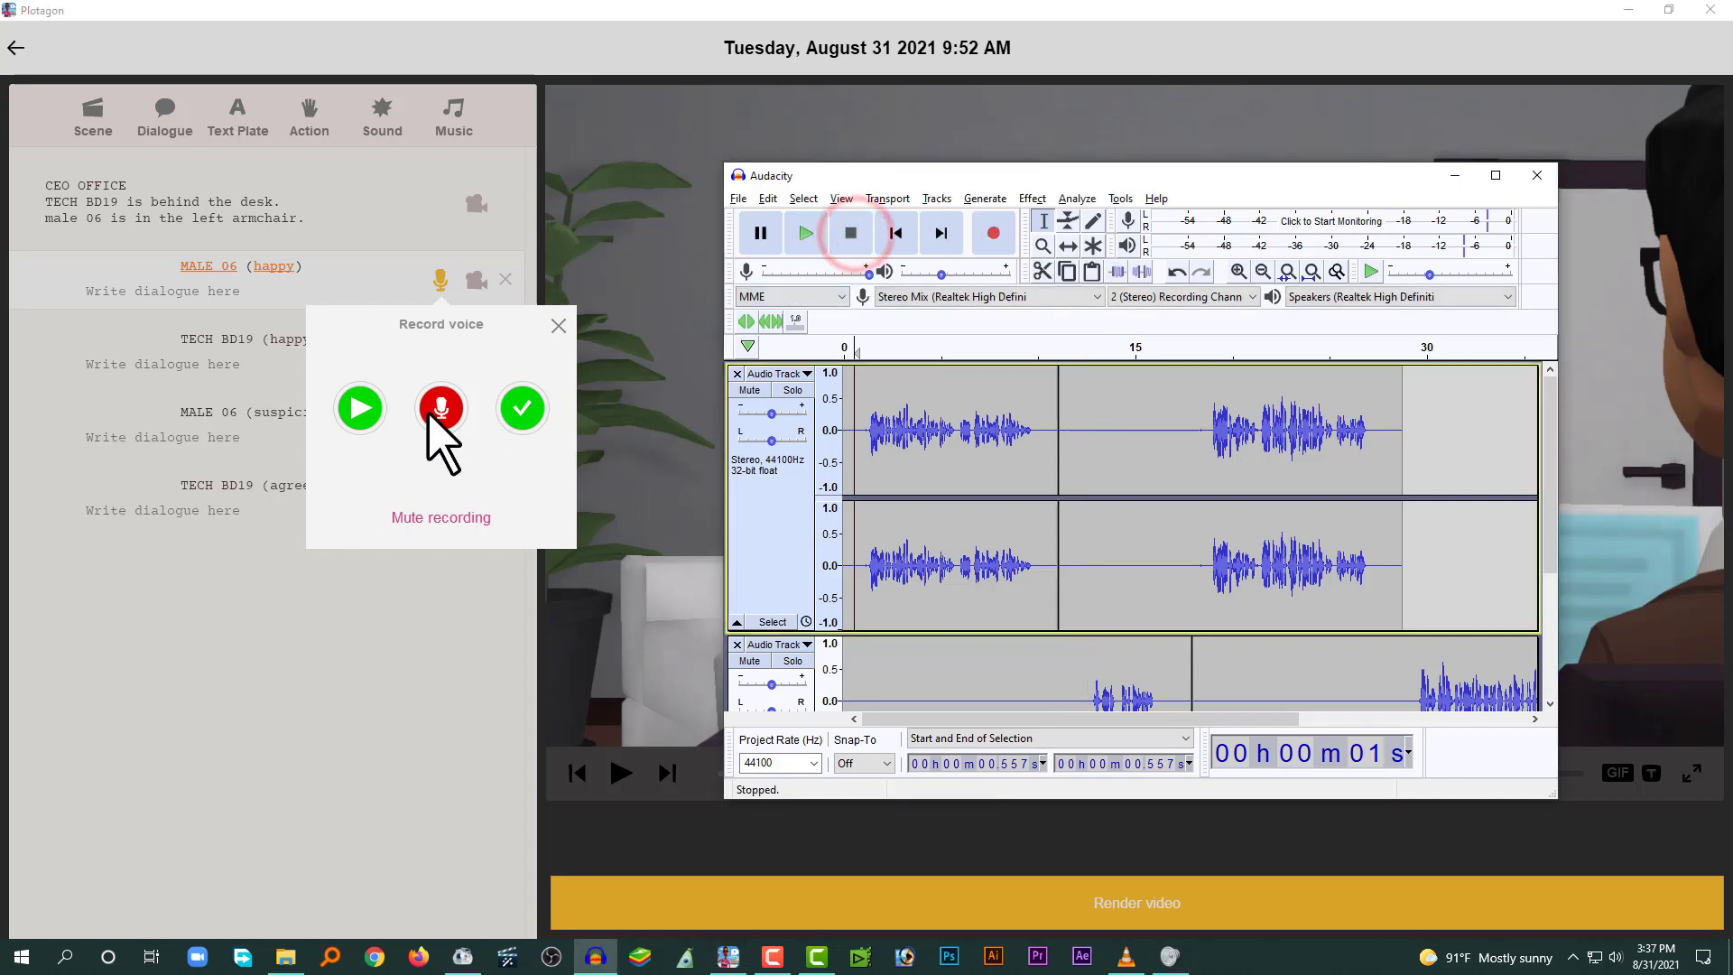
- Play back the voice recording of the MALE 06 (happy) line briefly and accept it
click(364, 413)
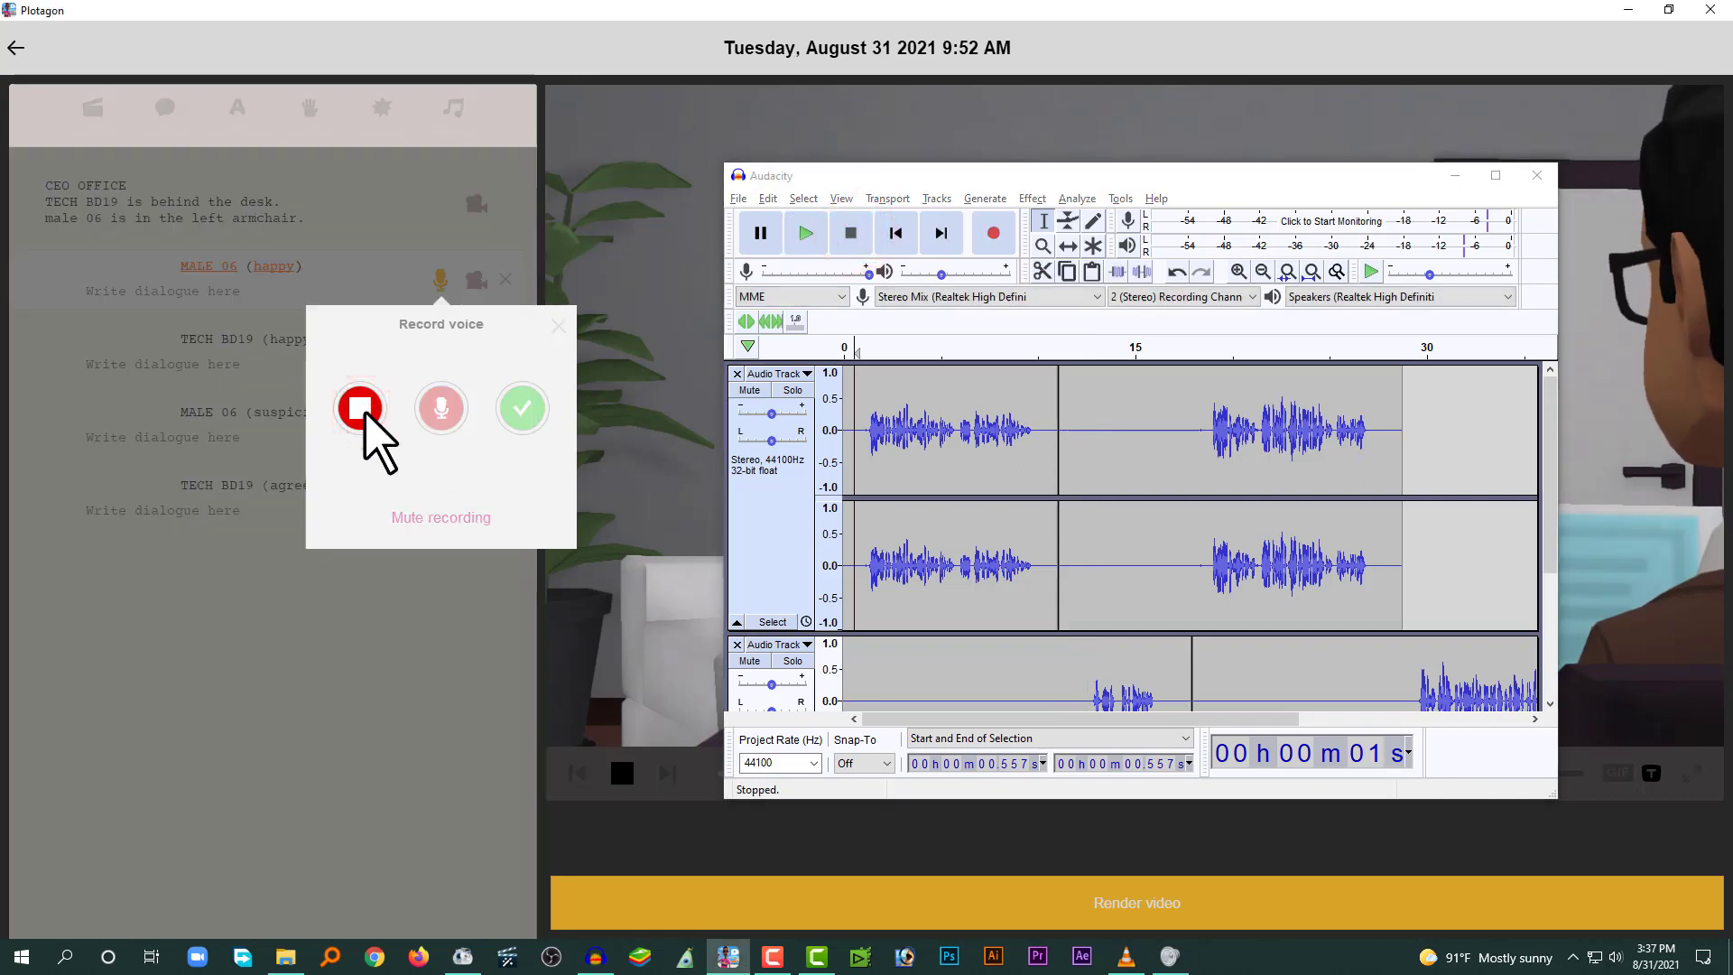
click(361, 409)
click(522, 408)
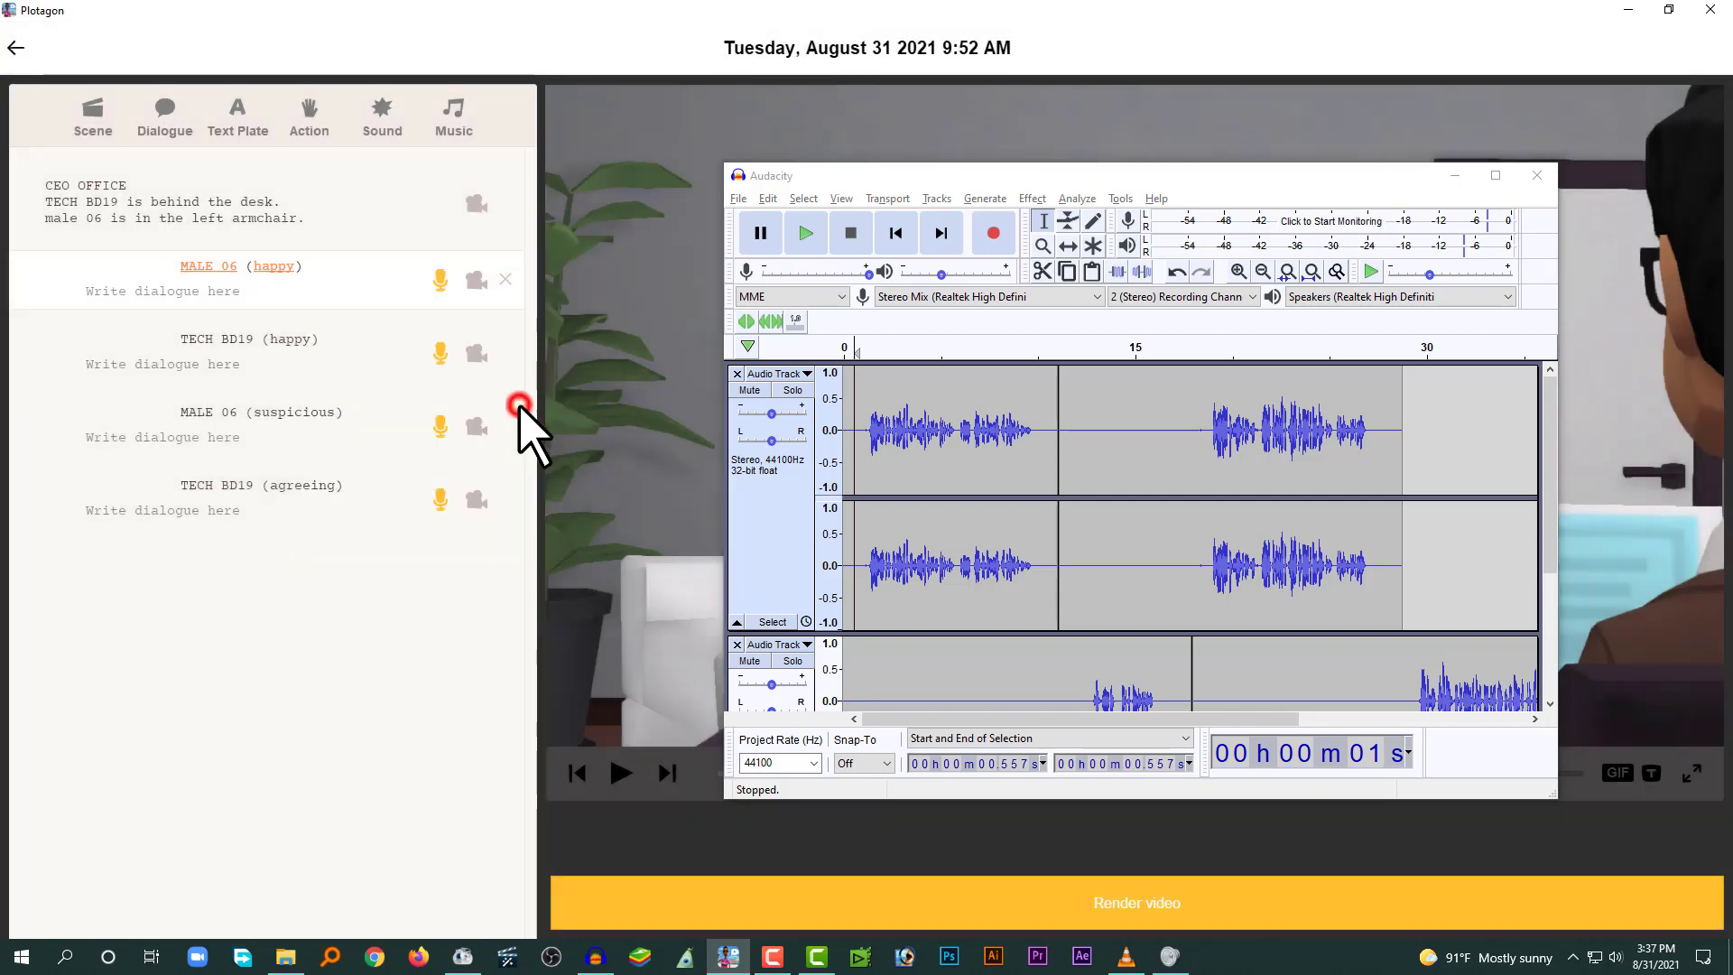
- Record the lower Audacity track's first speech passage, played from about 11.66 s, as the TECH BD19 (happy) line's voice and accept it
click(224, 359)
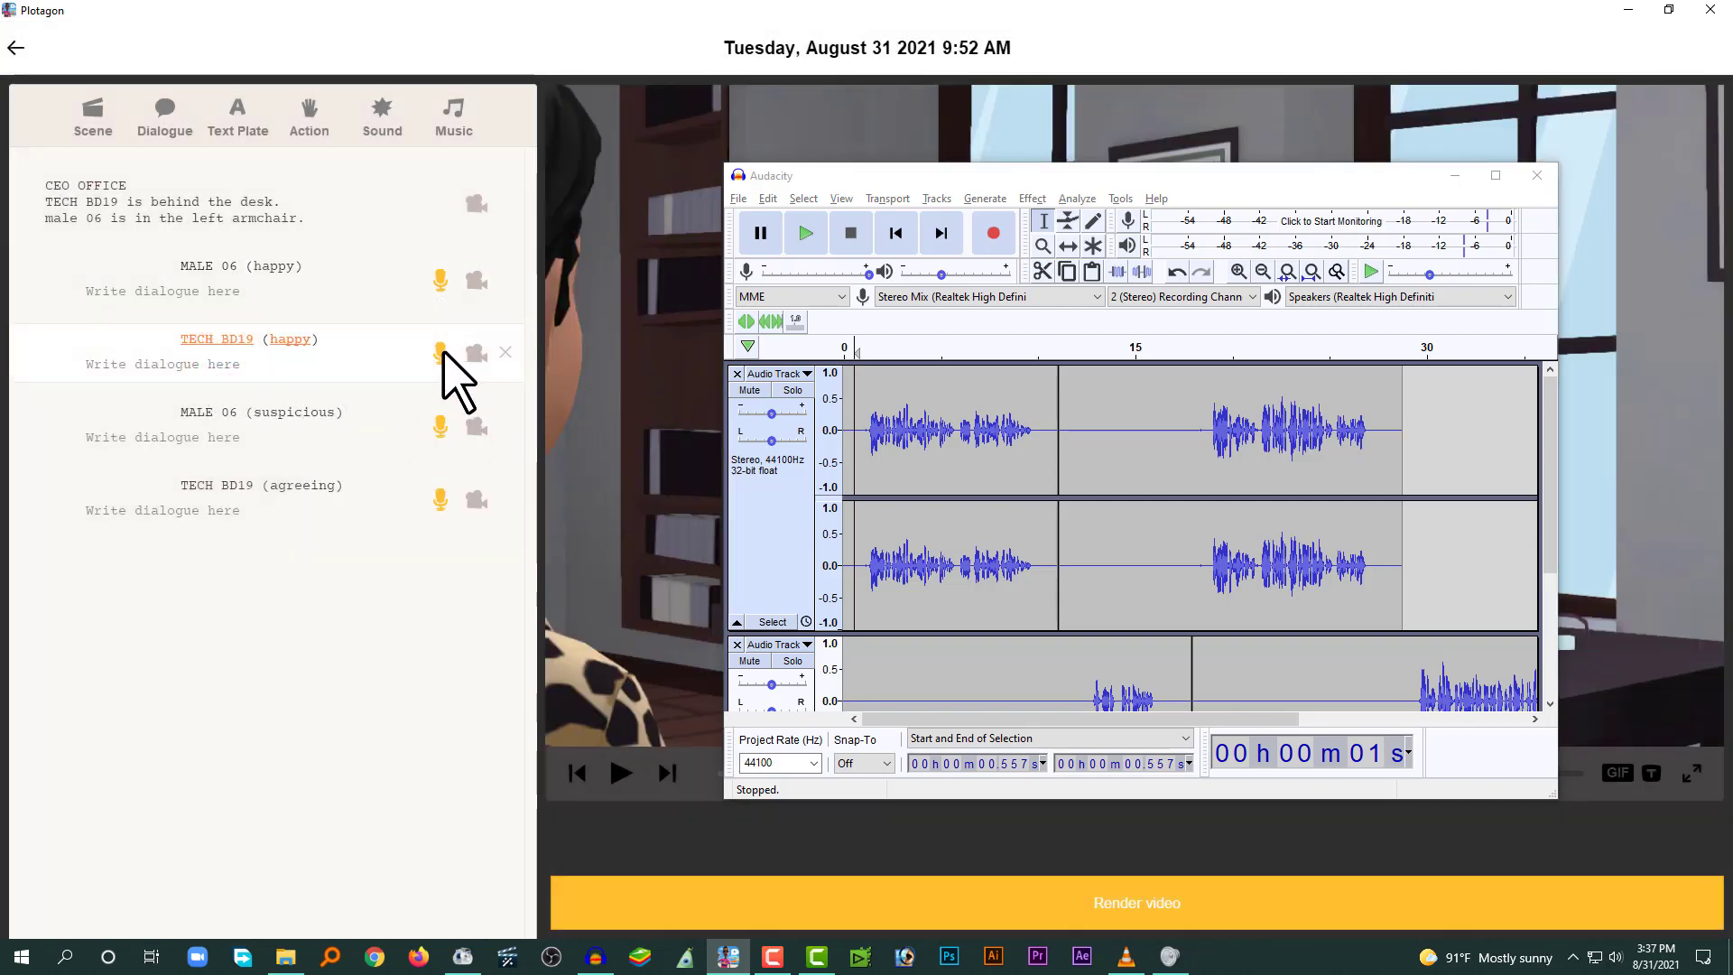
click(441, 352)
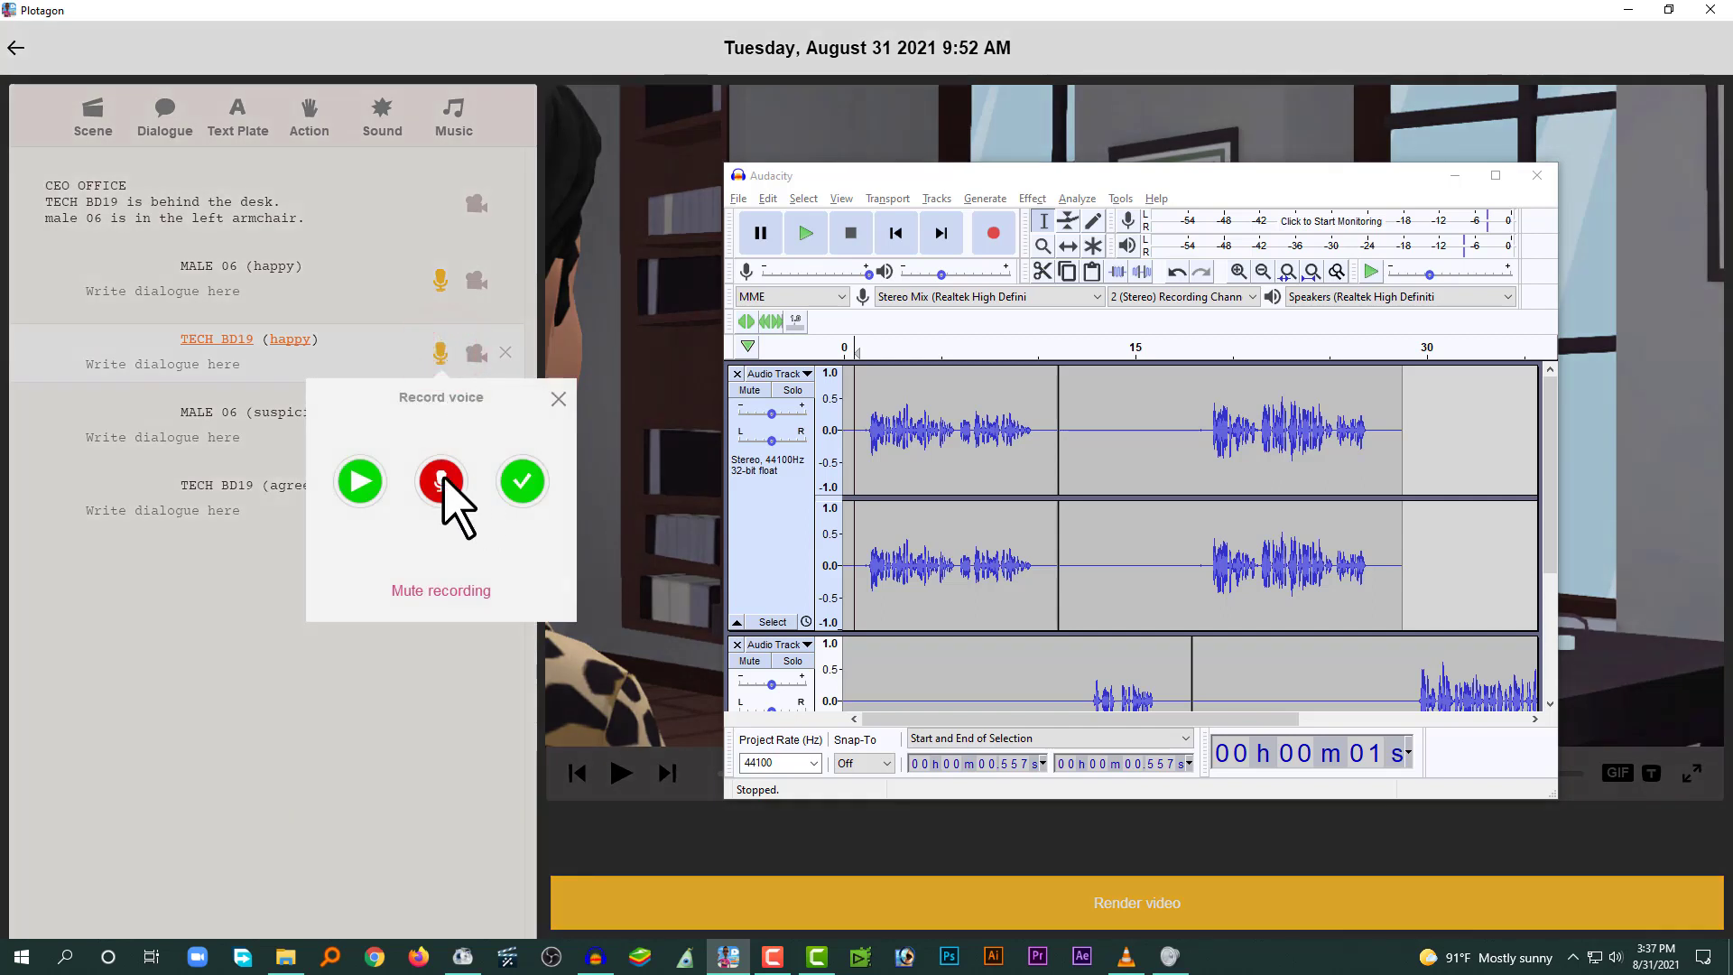
drag(1553, 543, 1552, 650)
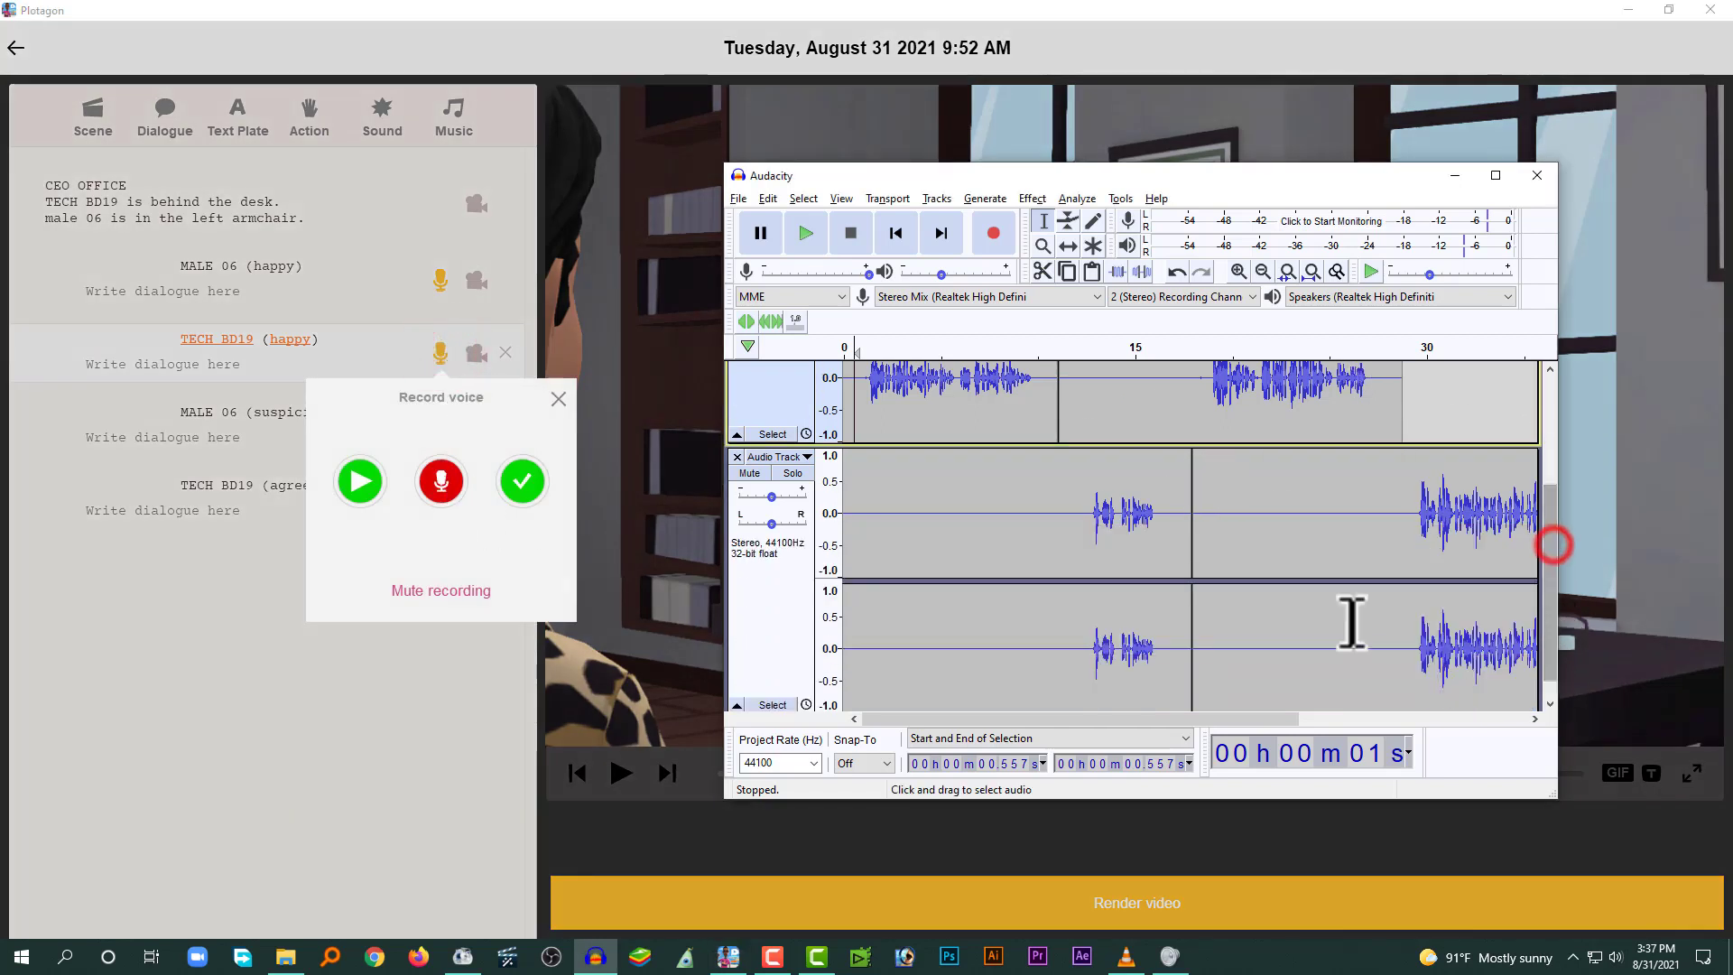
click(1073, 514)
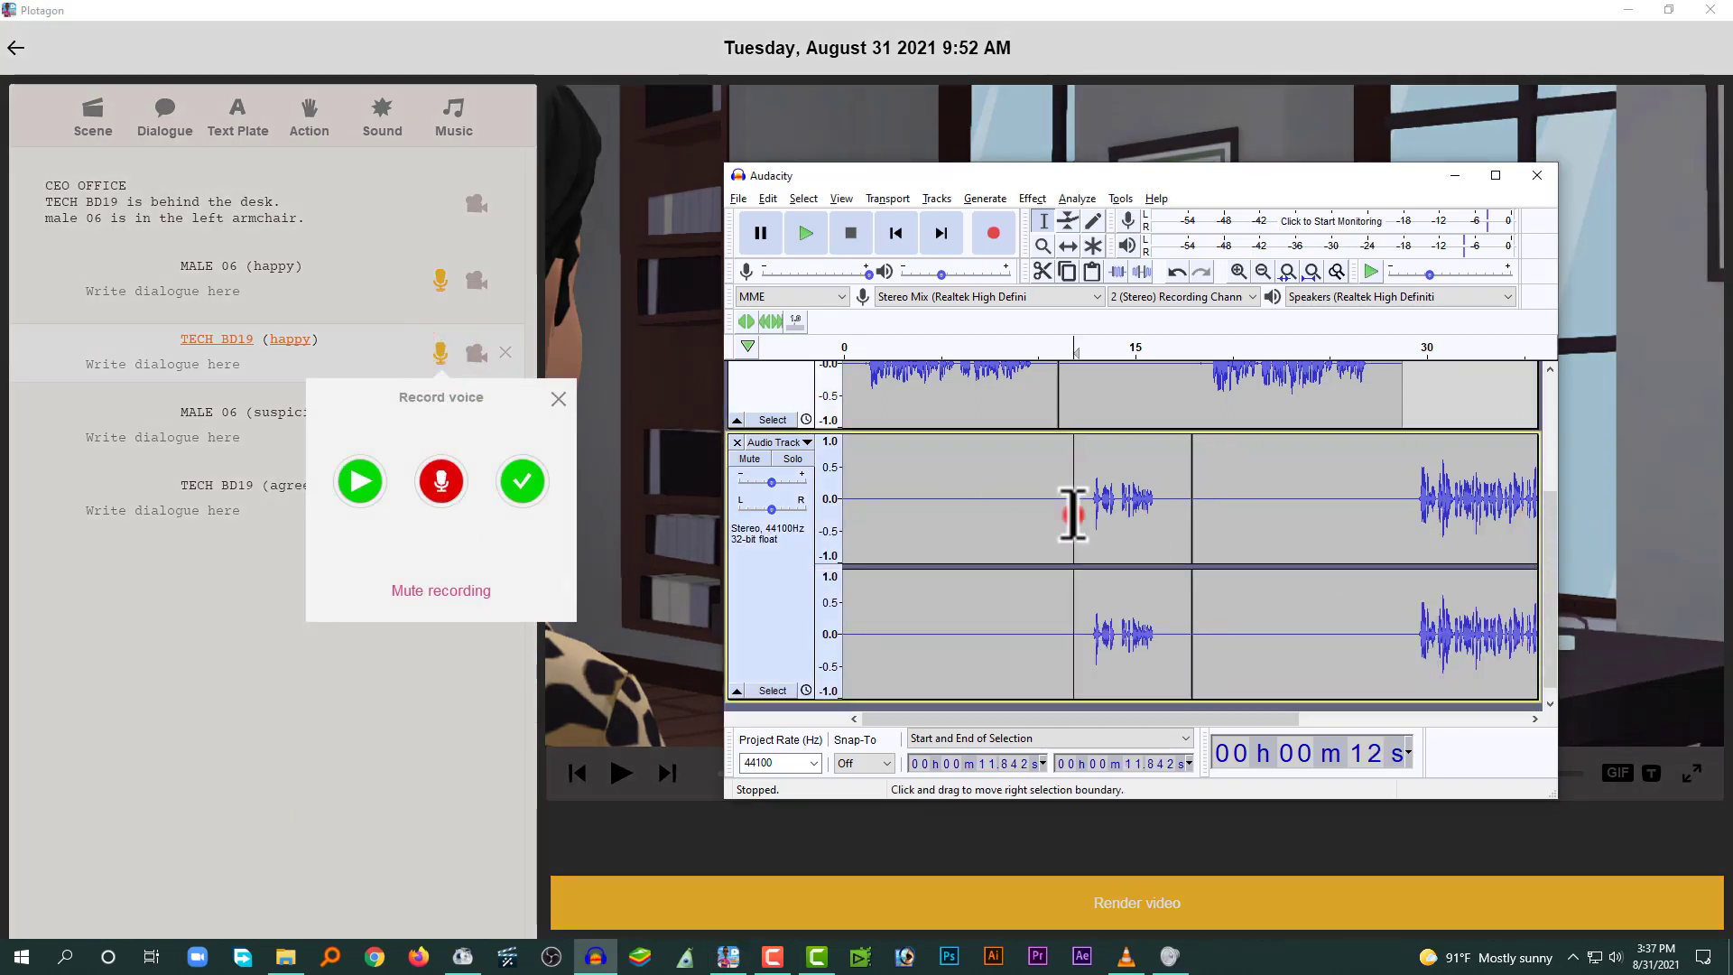
click(1068, 503)
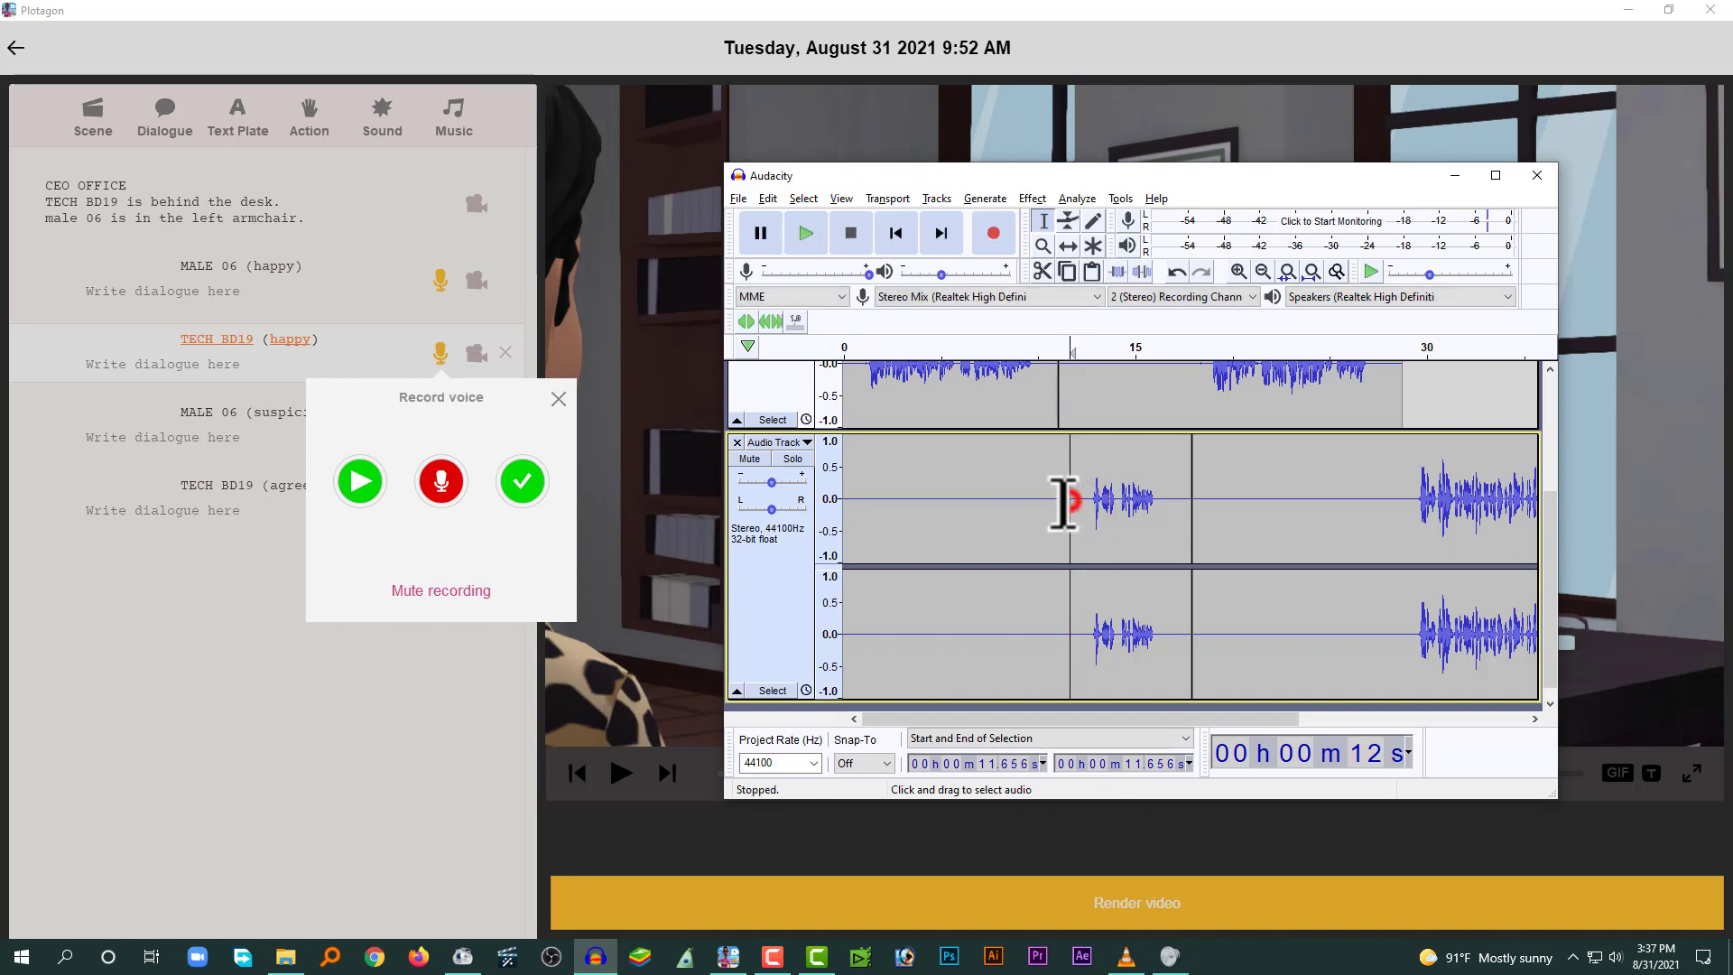
key(space)
click(441, 481)
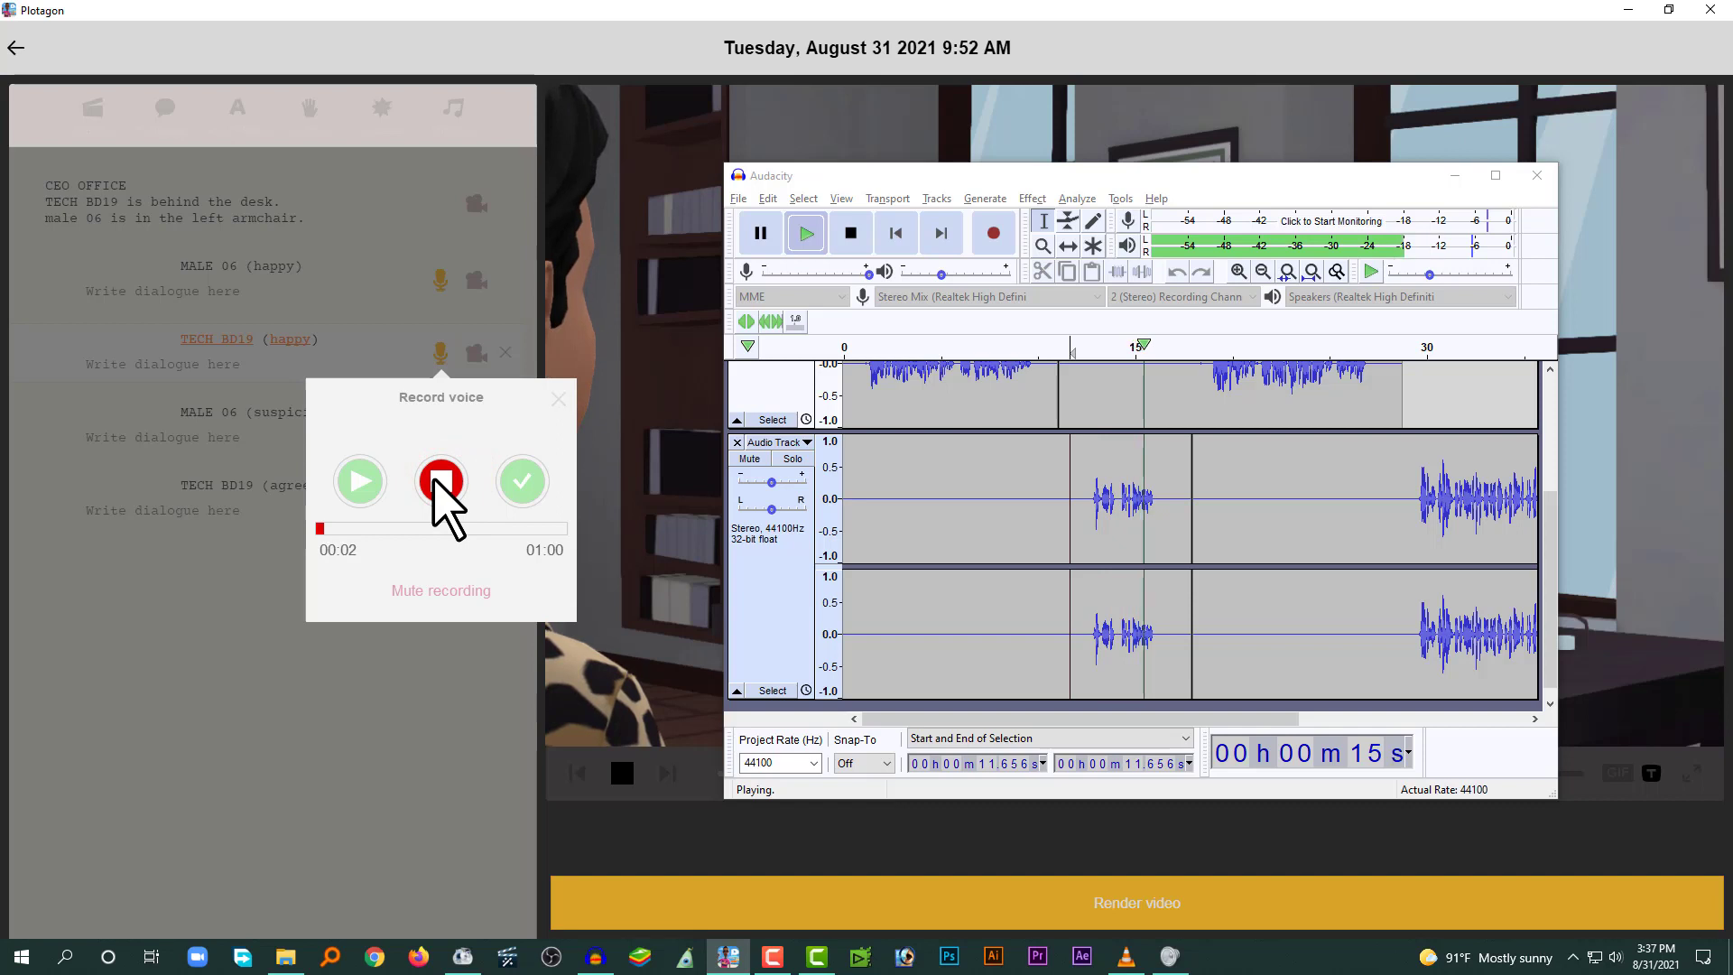
click(435, 478)
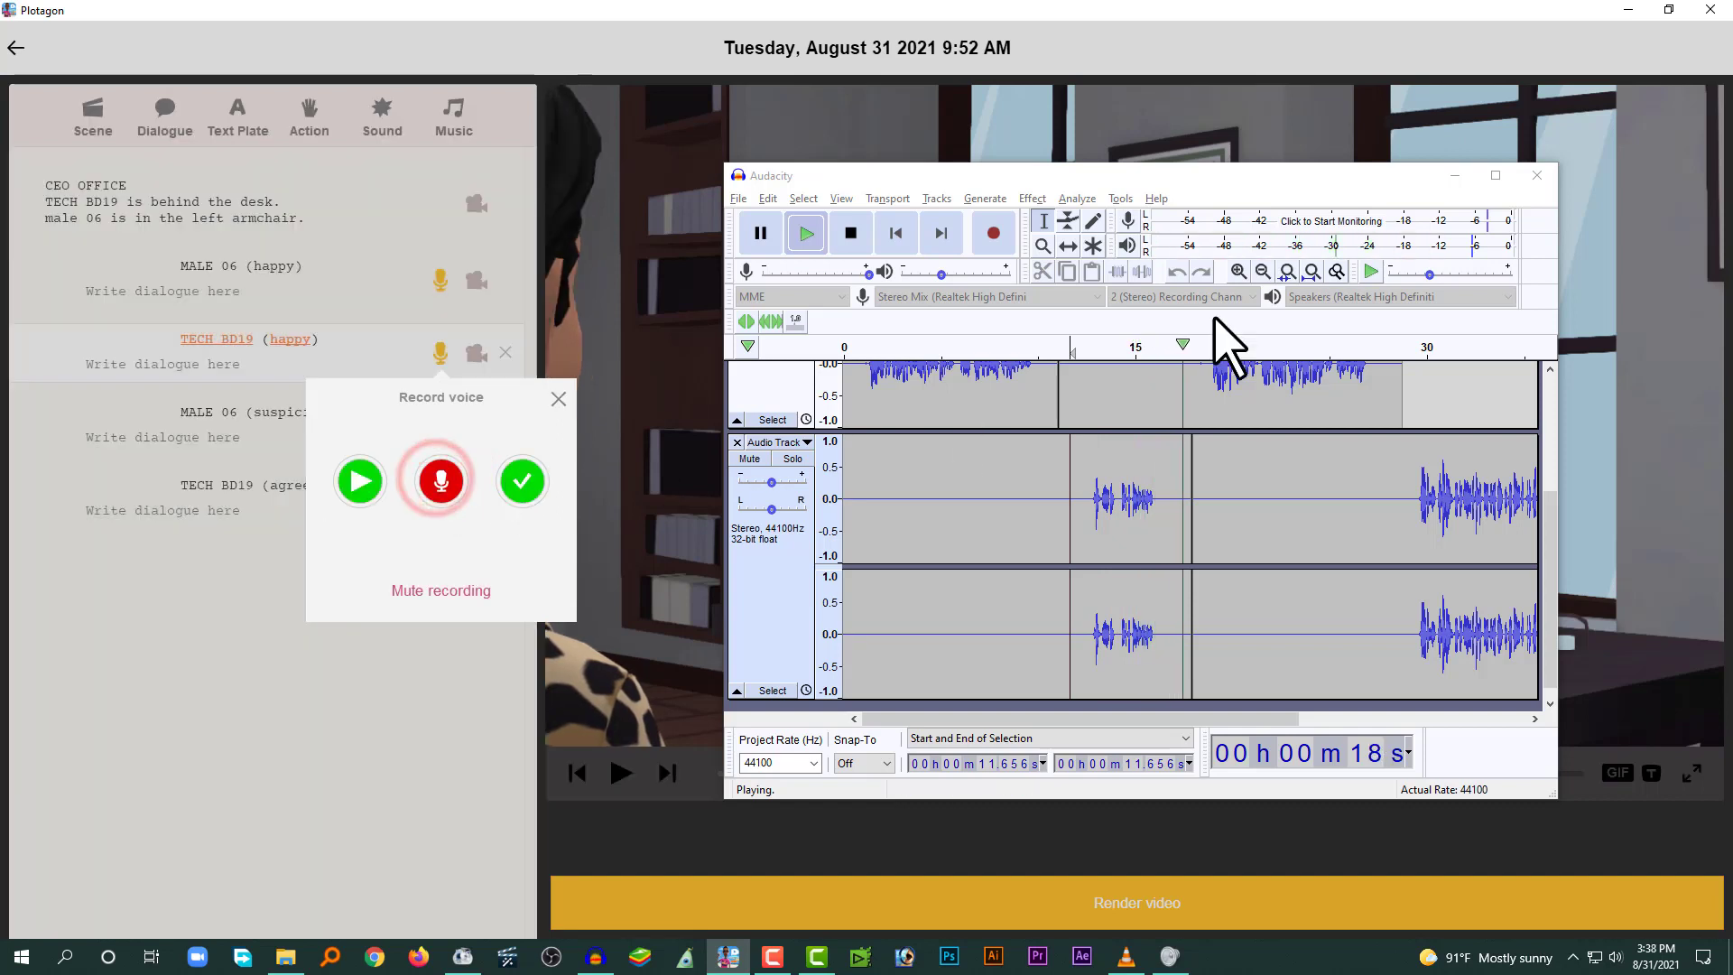
click(845, 233)
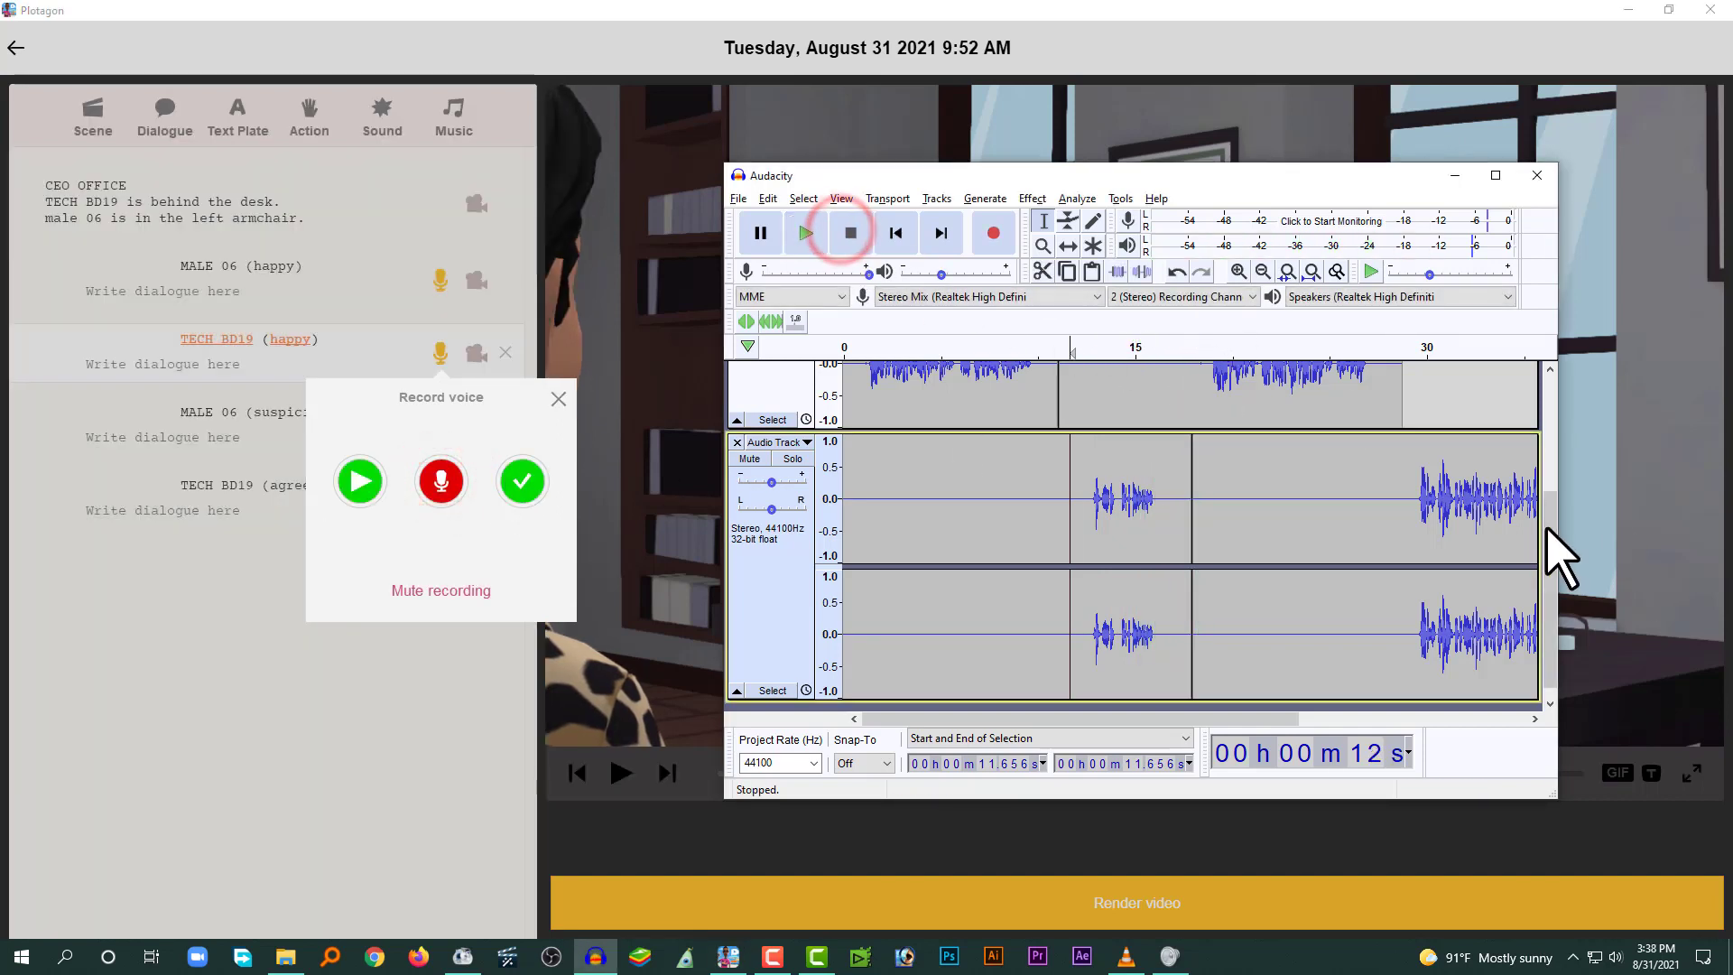
drag(1551, 524, 1547, 437)
click(1186, 431)
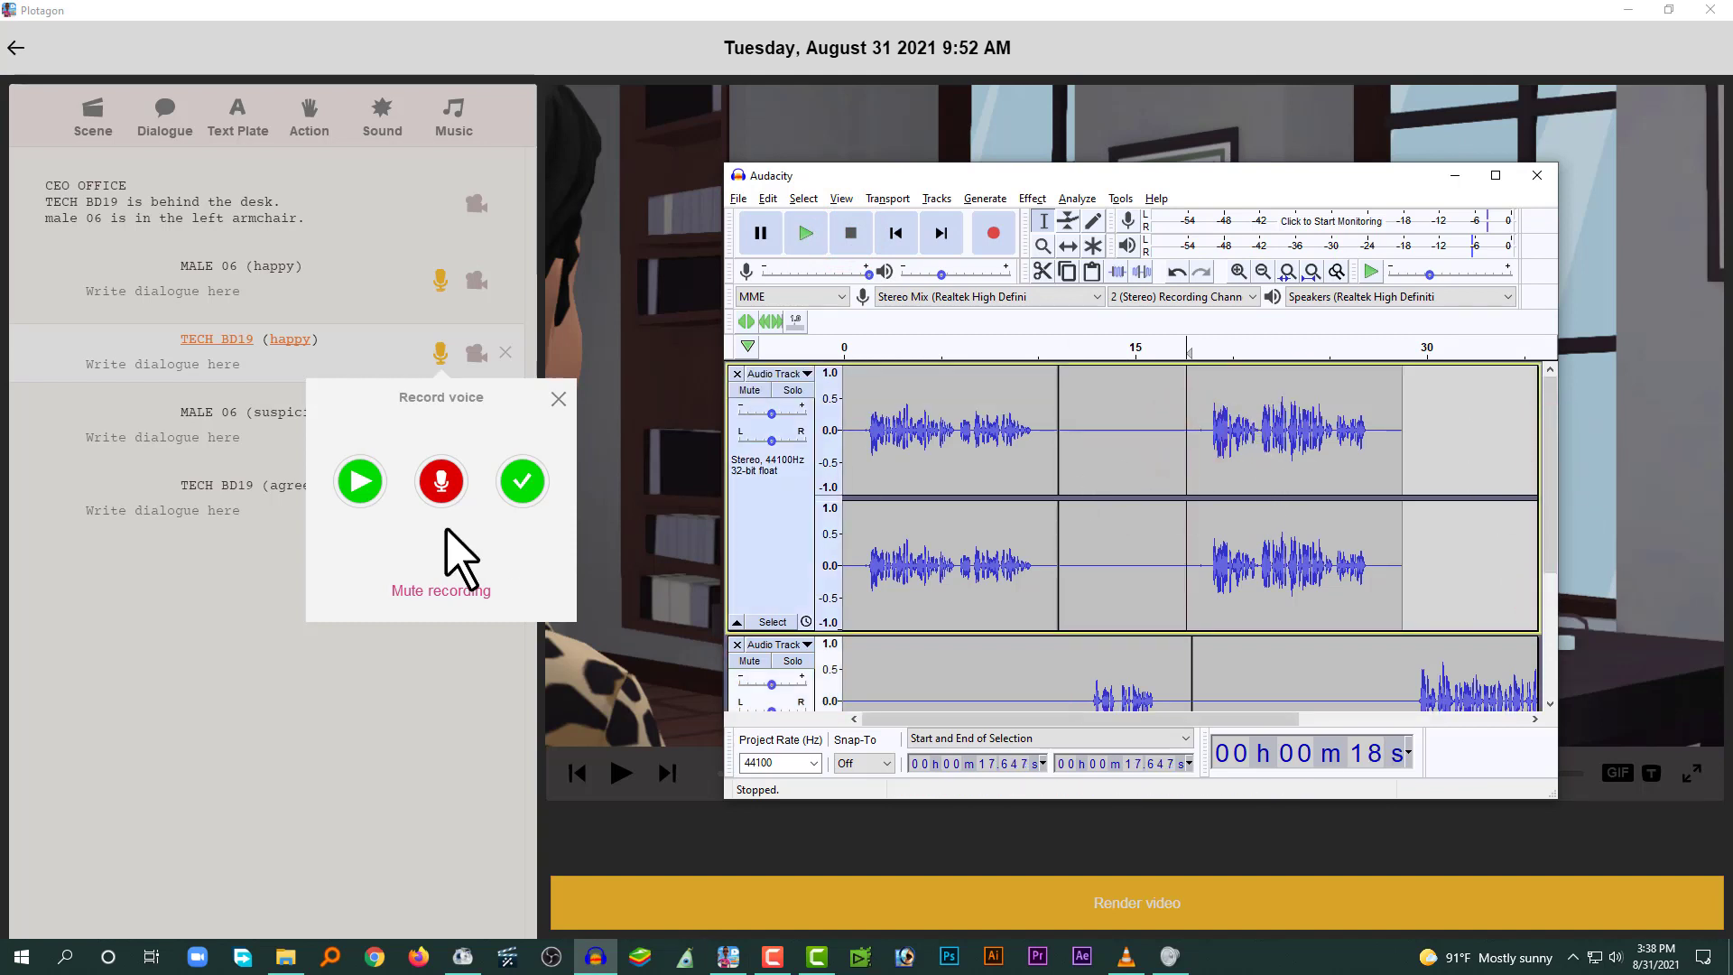
click(518, 484)
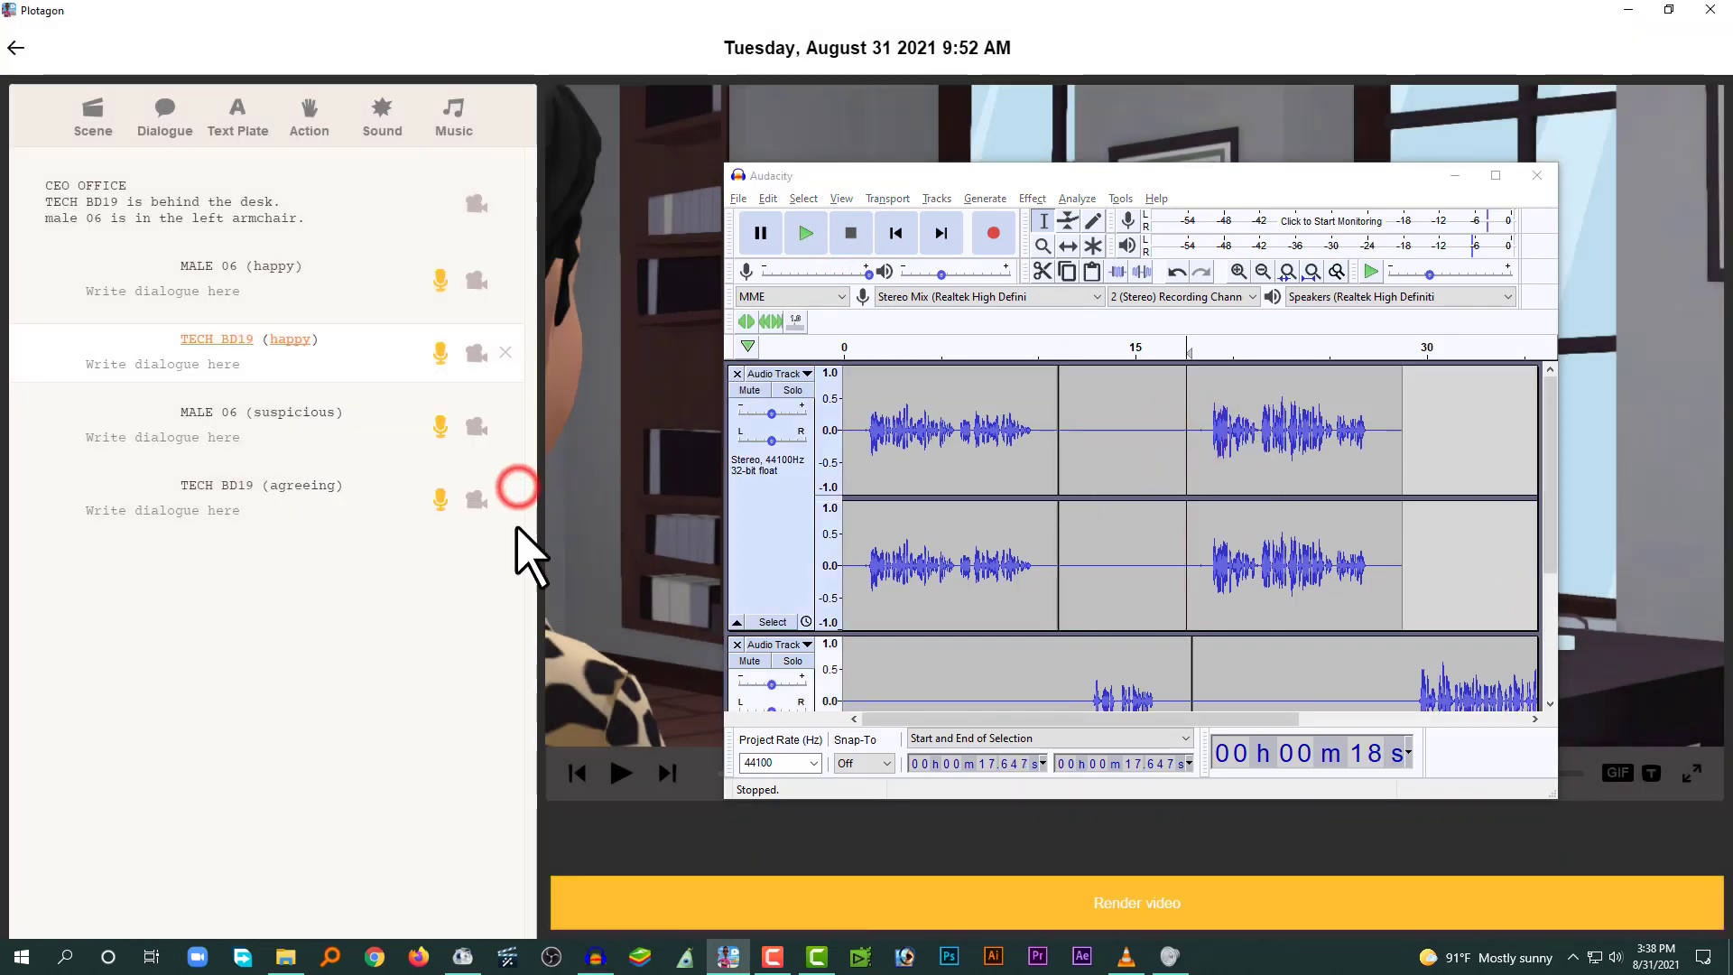
- Record the upper track's second speech passage, played from about 17.93 s, as the MALE 06 (suspicious) line's voice, accept it and stop playback
click(213, 442)
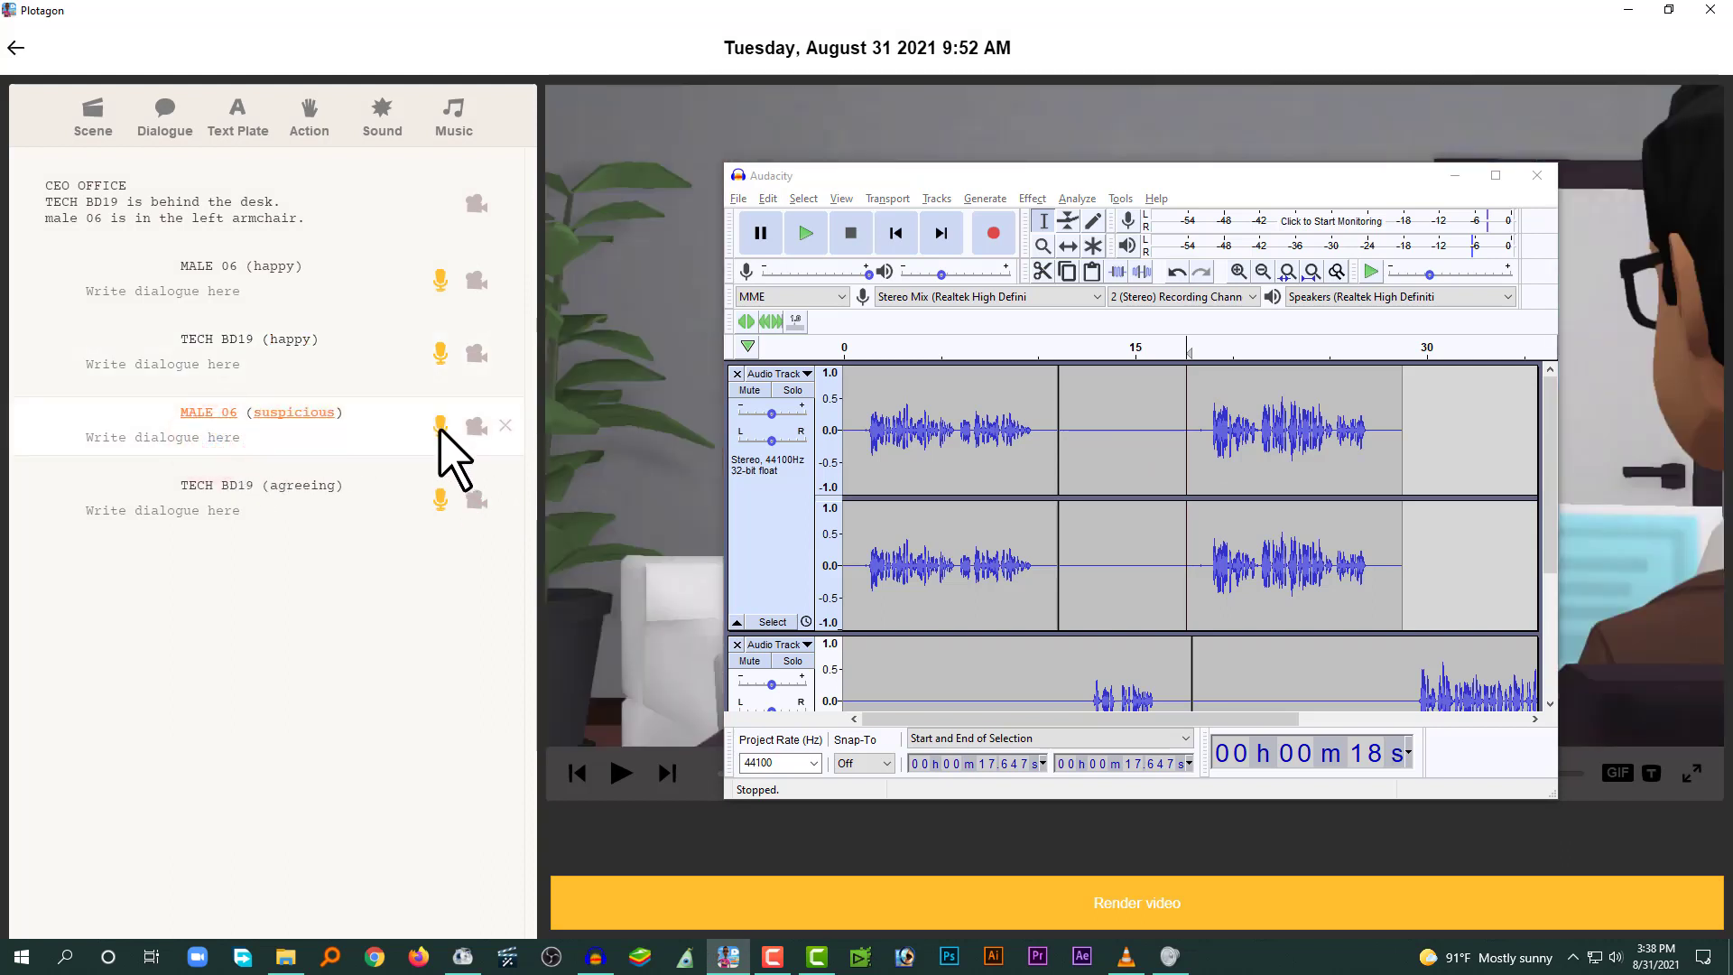
click(441, 428)
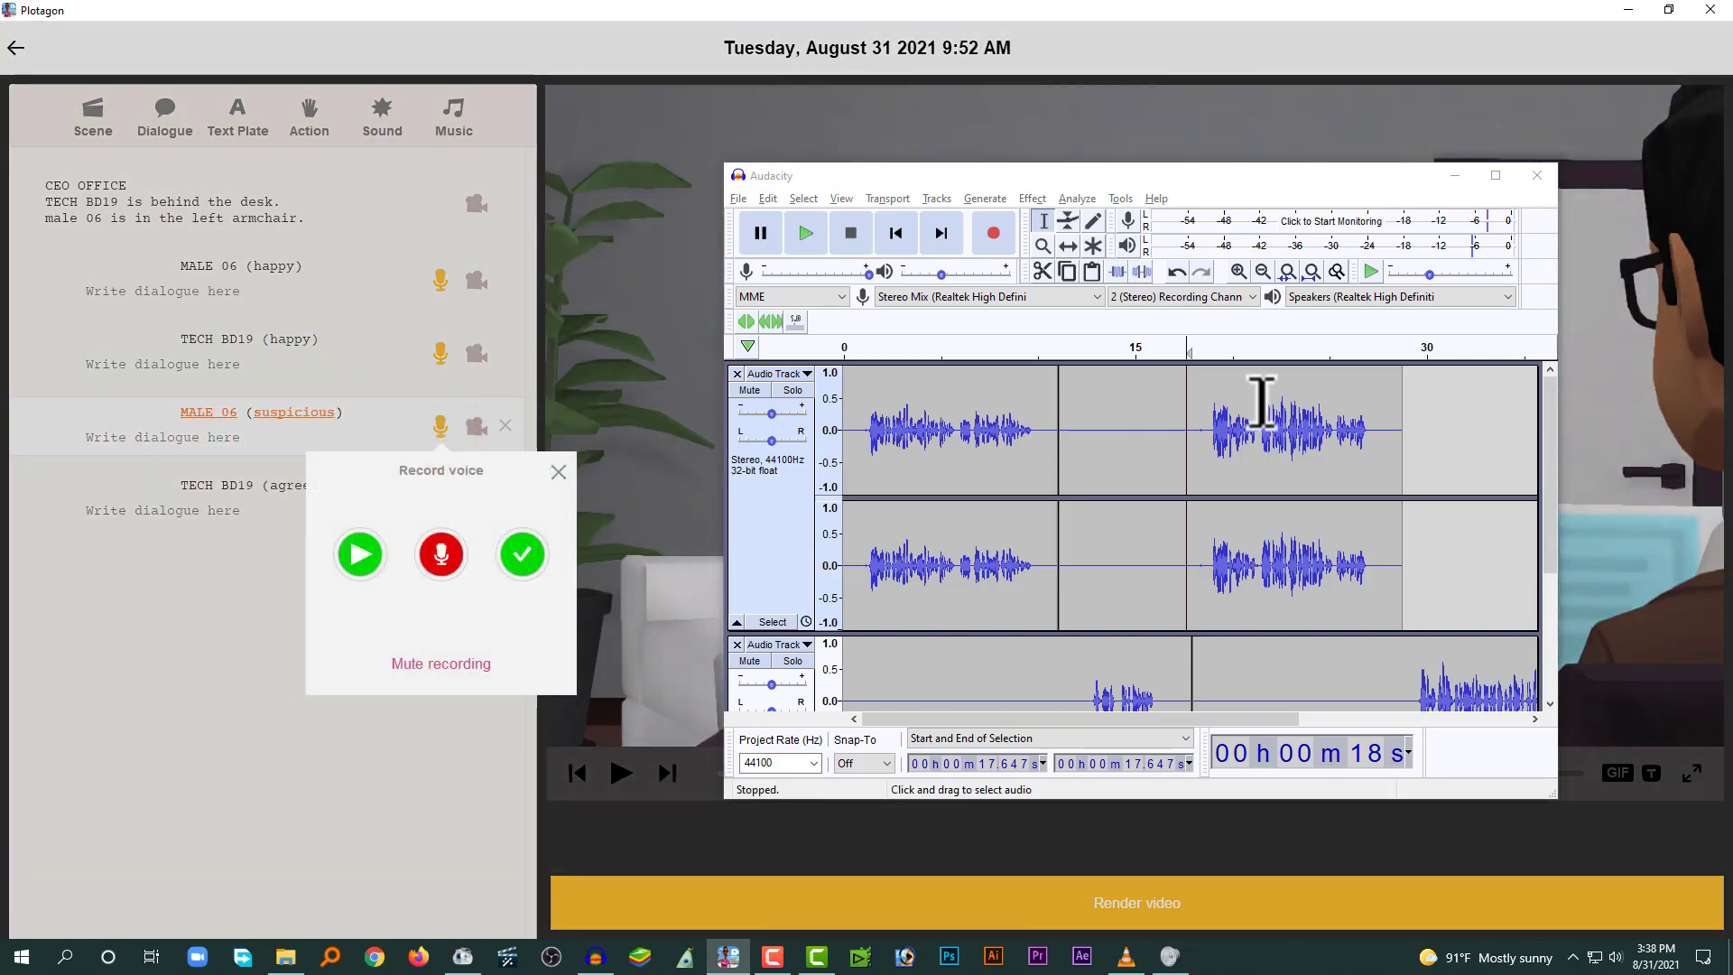
click(1191, 421)
key(space)
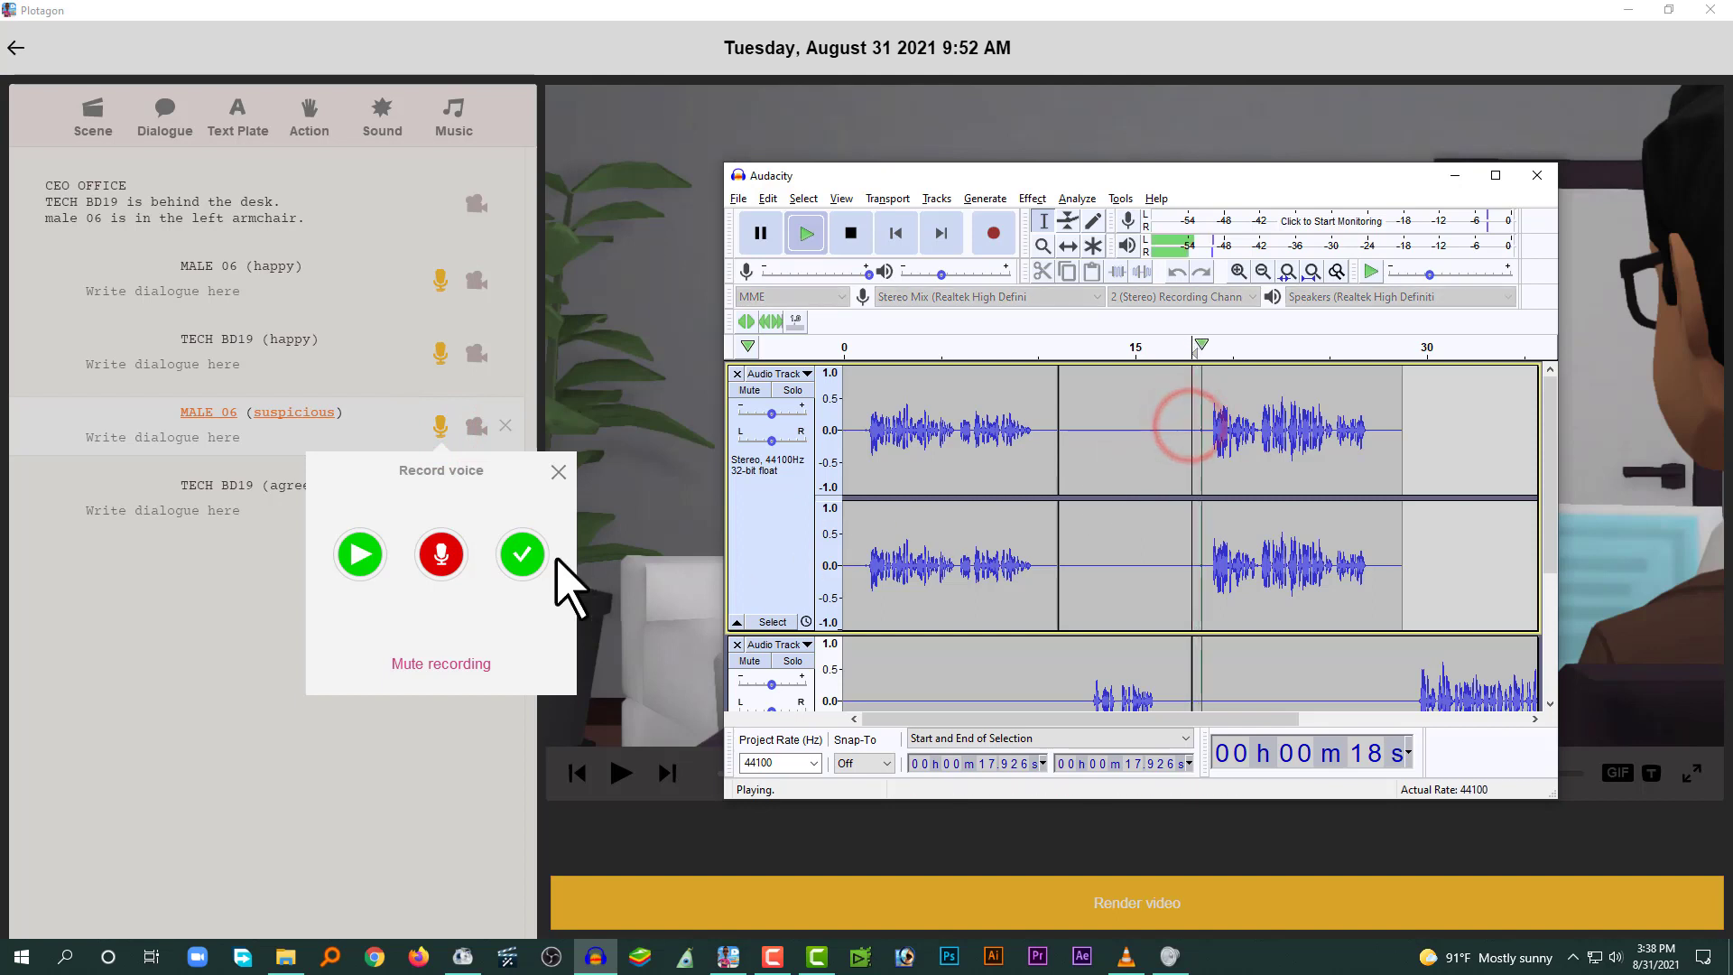
click(443, 555)
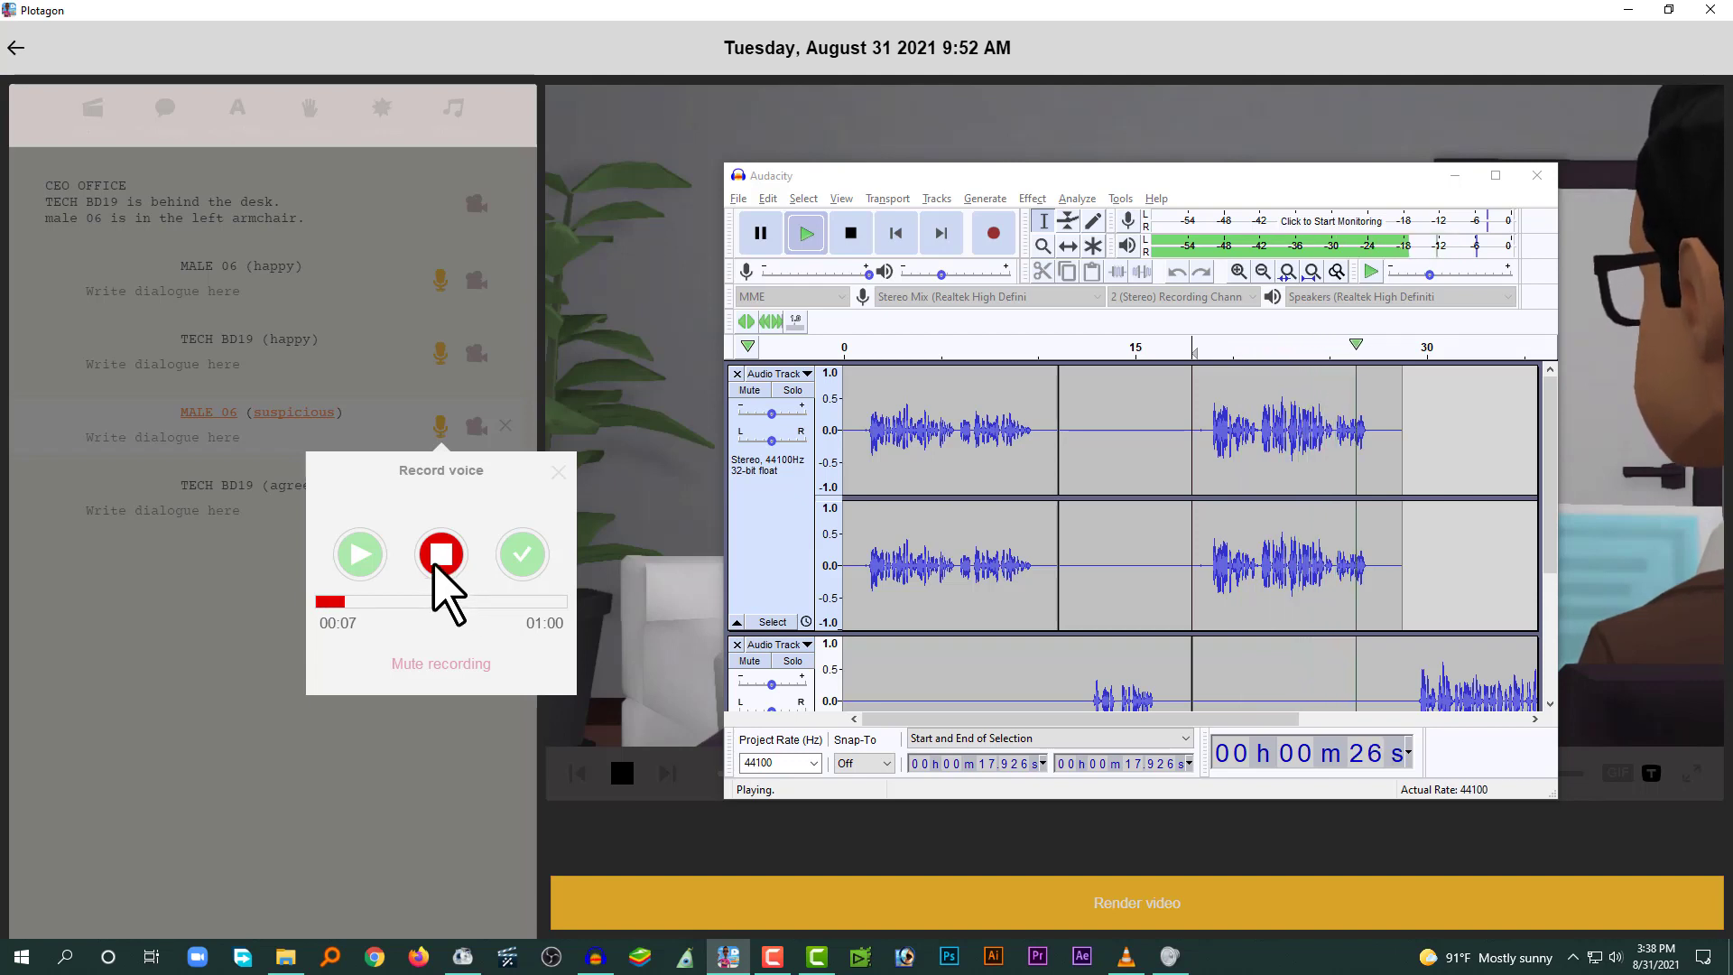
click(434, 561)
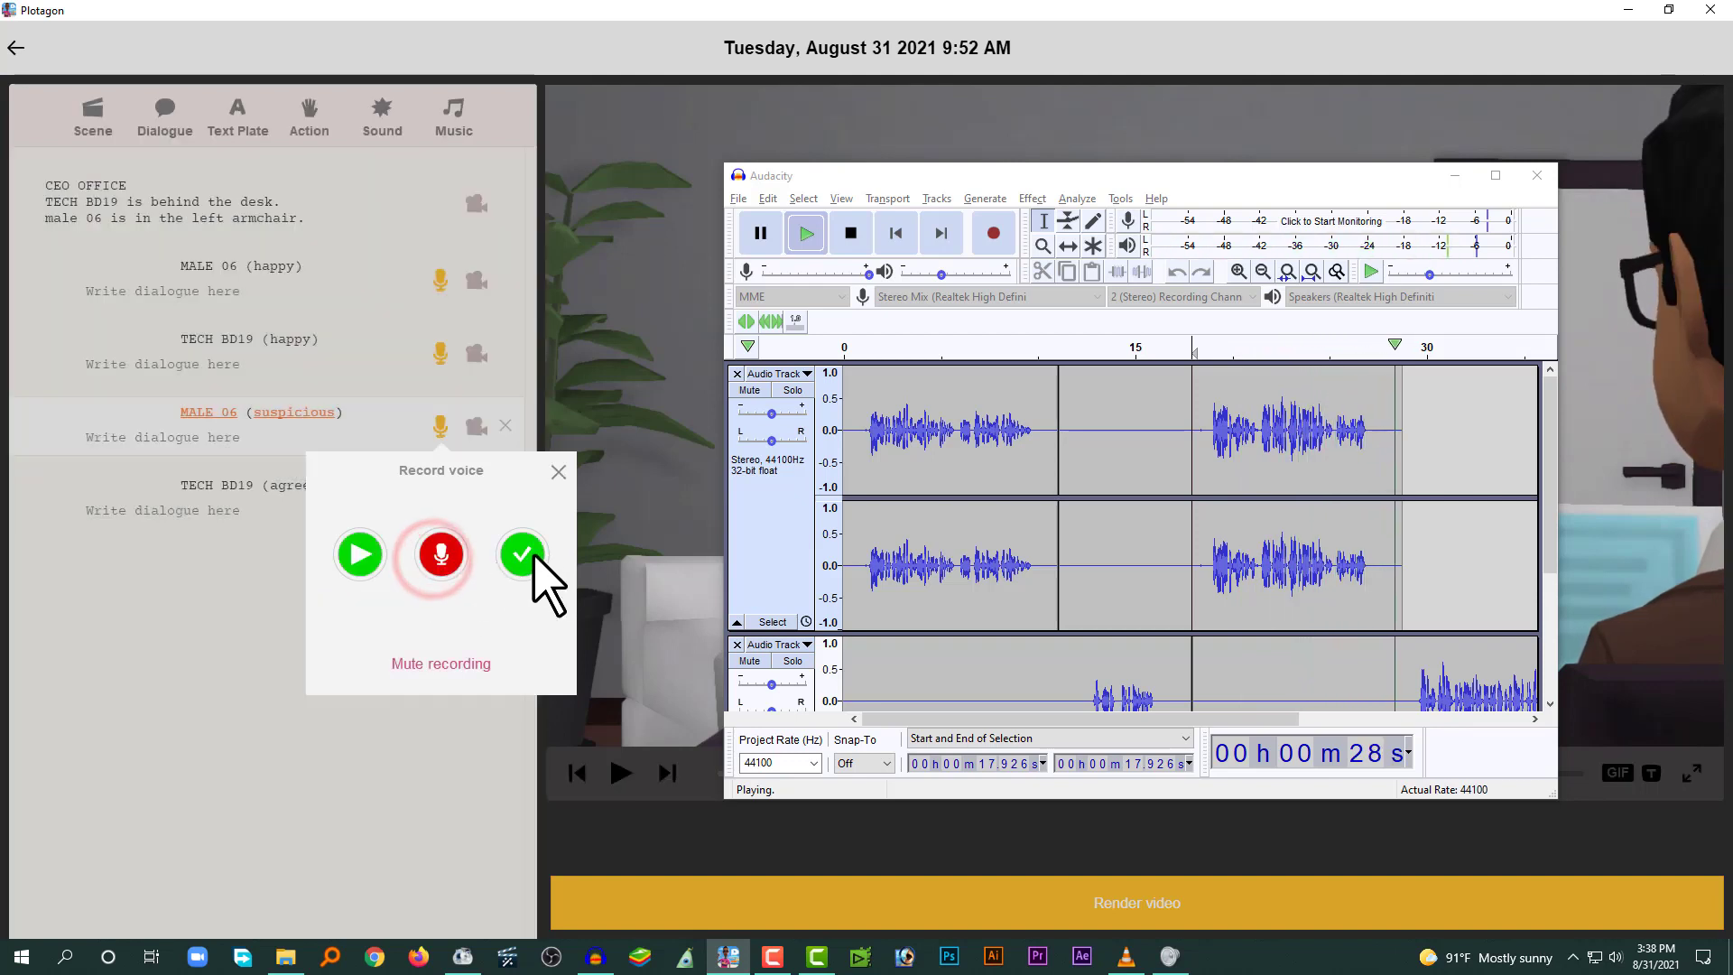
click(524, 554)
click(1554, 521)
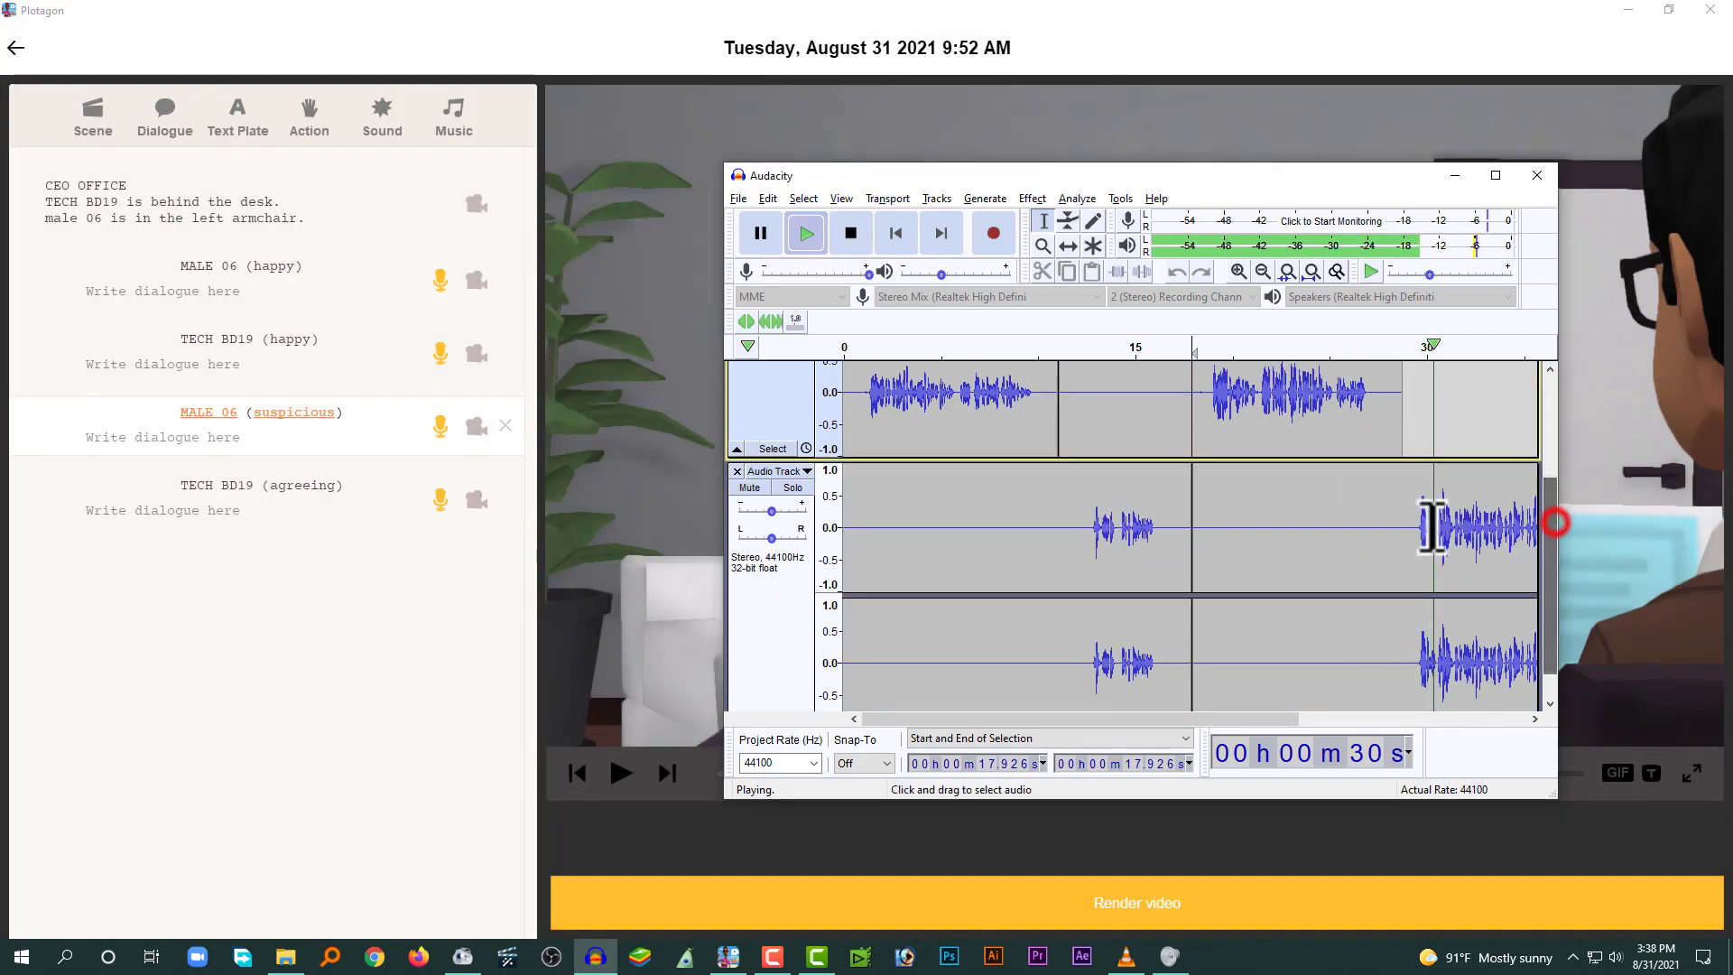
click(850, 233)
- Record the lower track's second speech passage, played from about 28.1 s, as the TECH BD19 (agreeing) line's voice, accept it and stop playback
click(1410, 499)
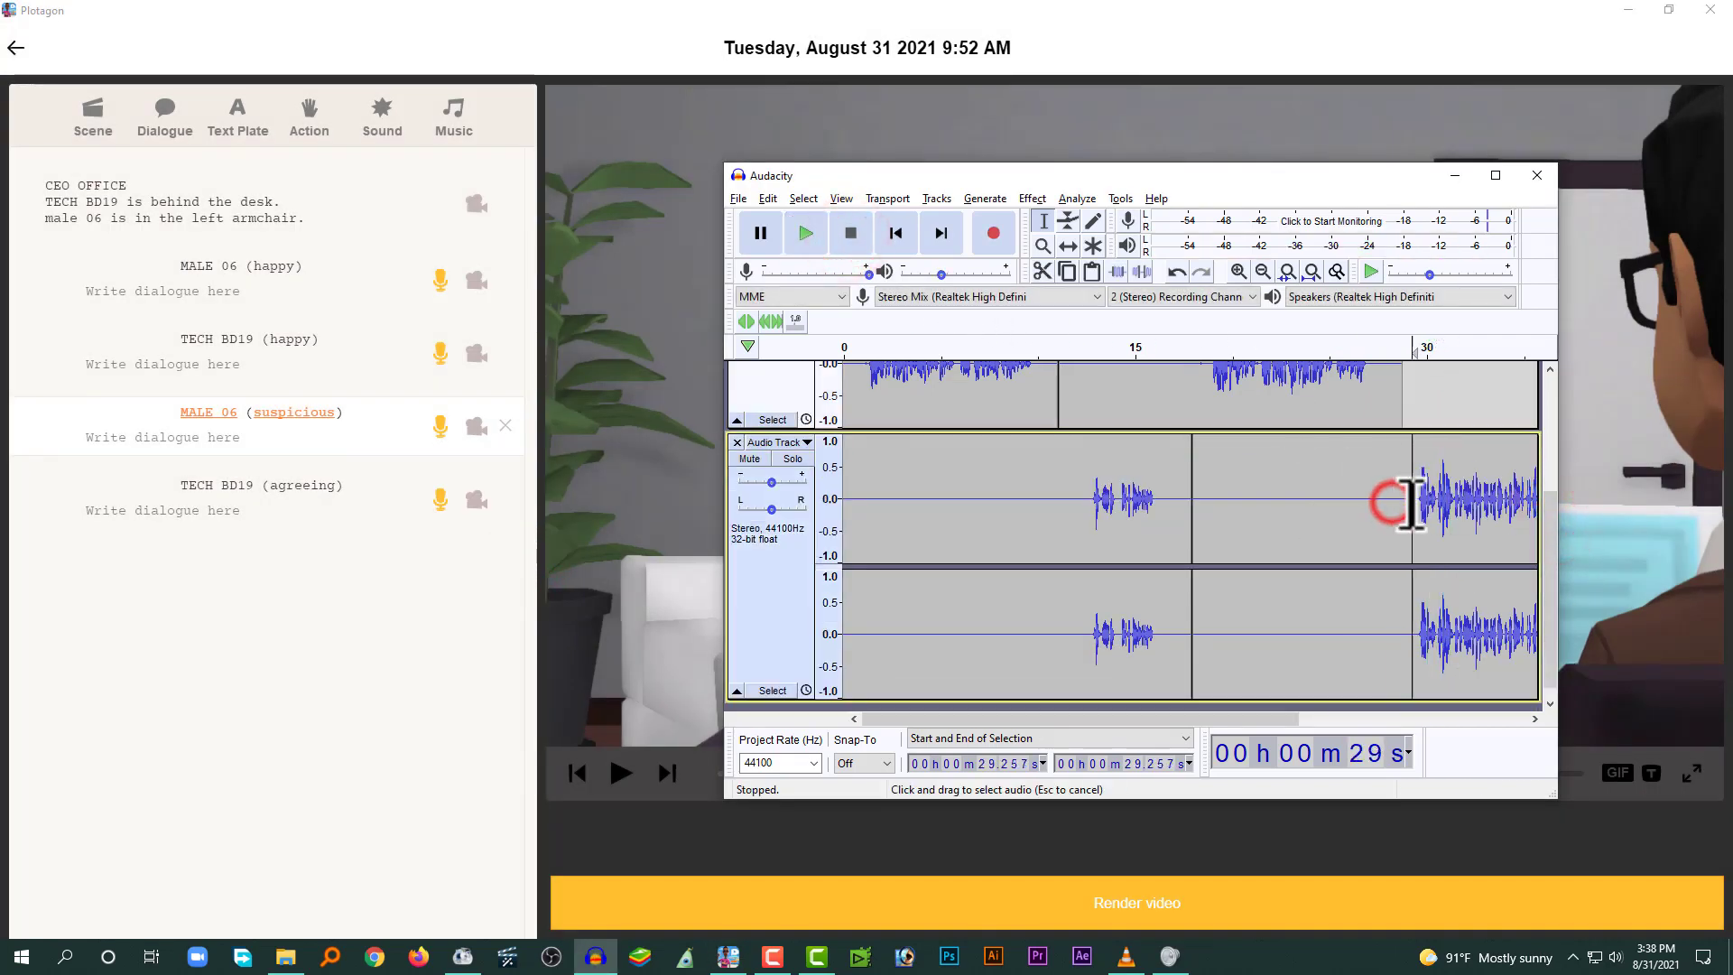
click(1396, 499)
click(348, 516)
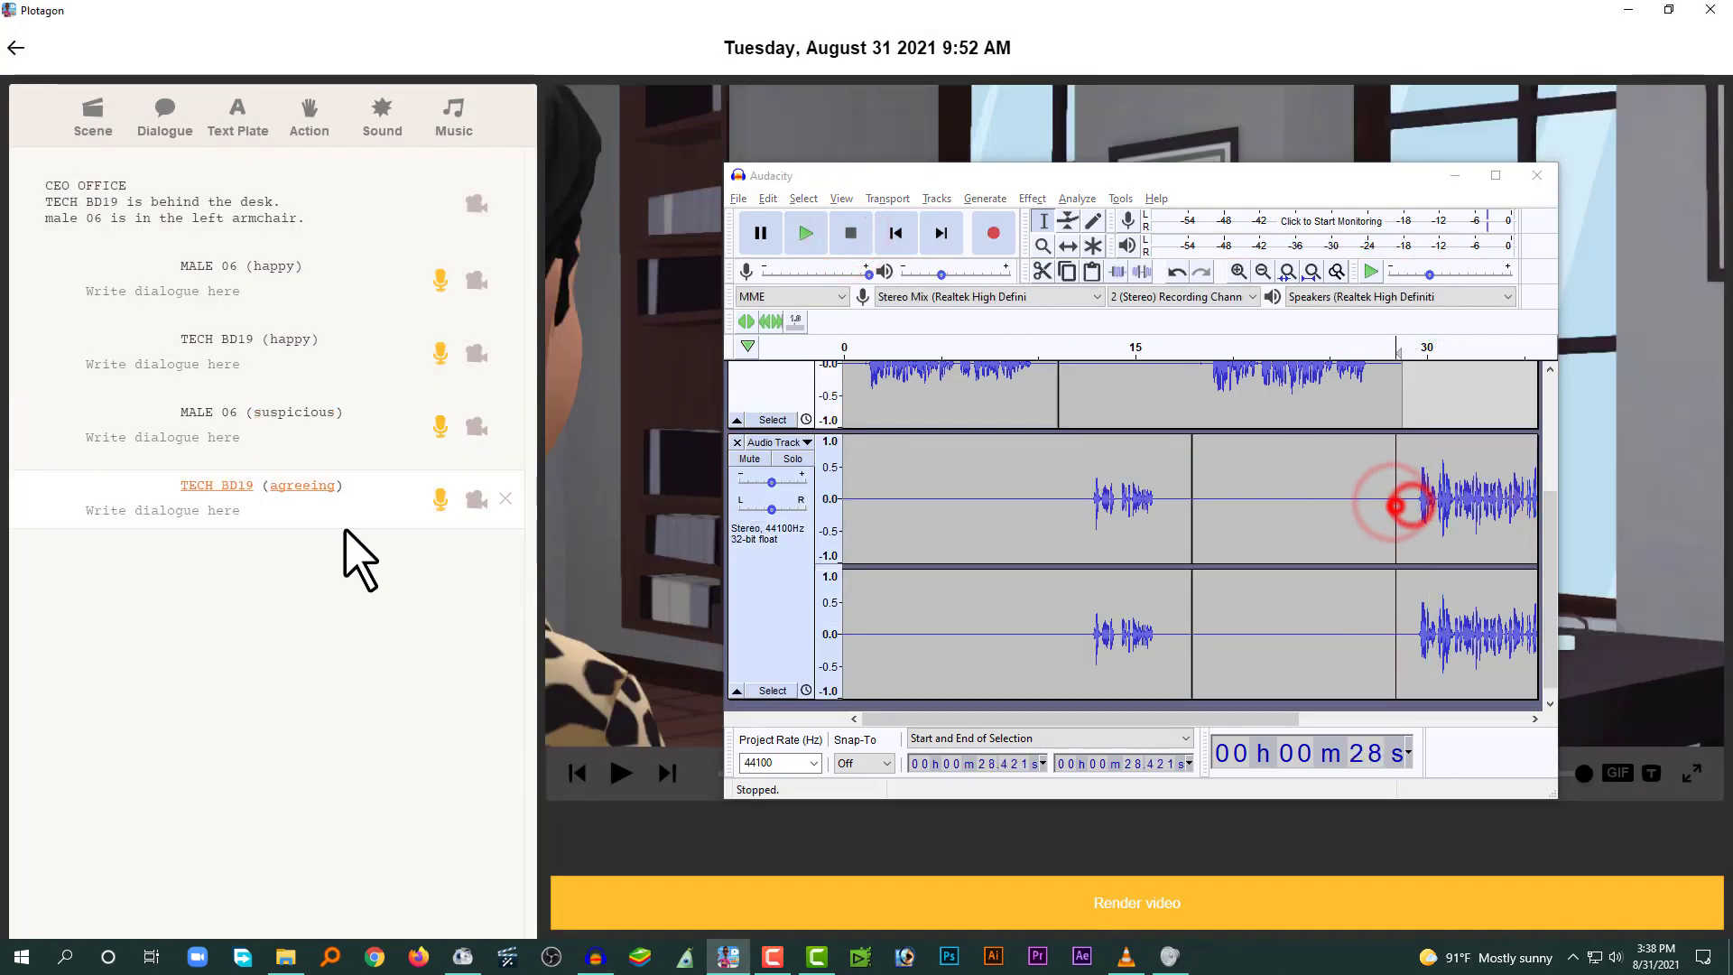
click(441, 491)
click(1405, 501)
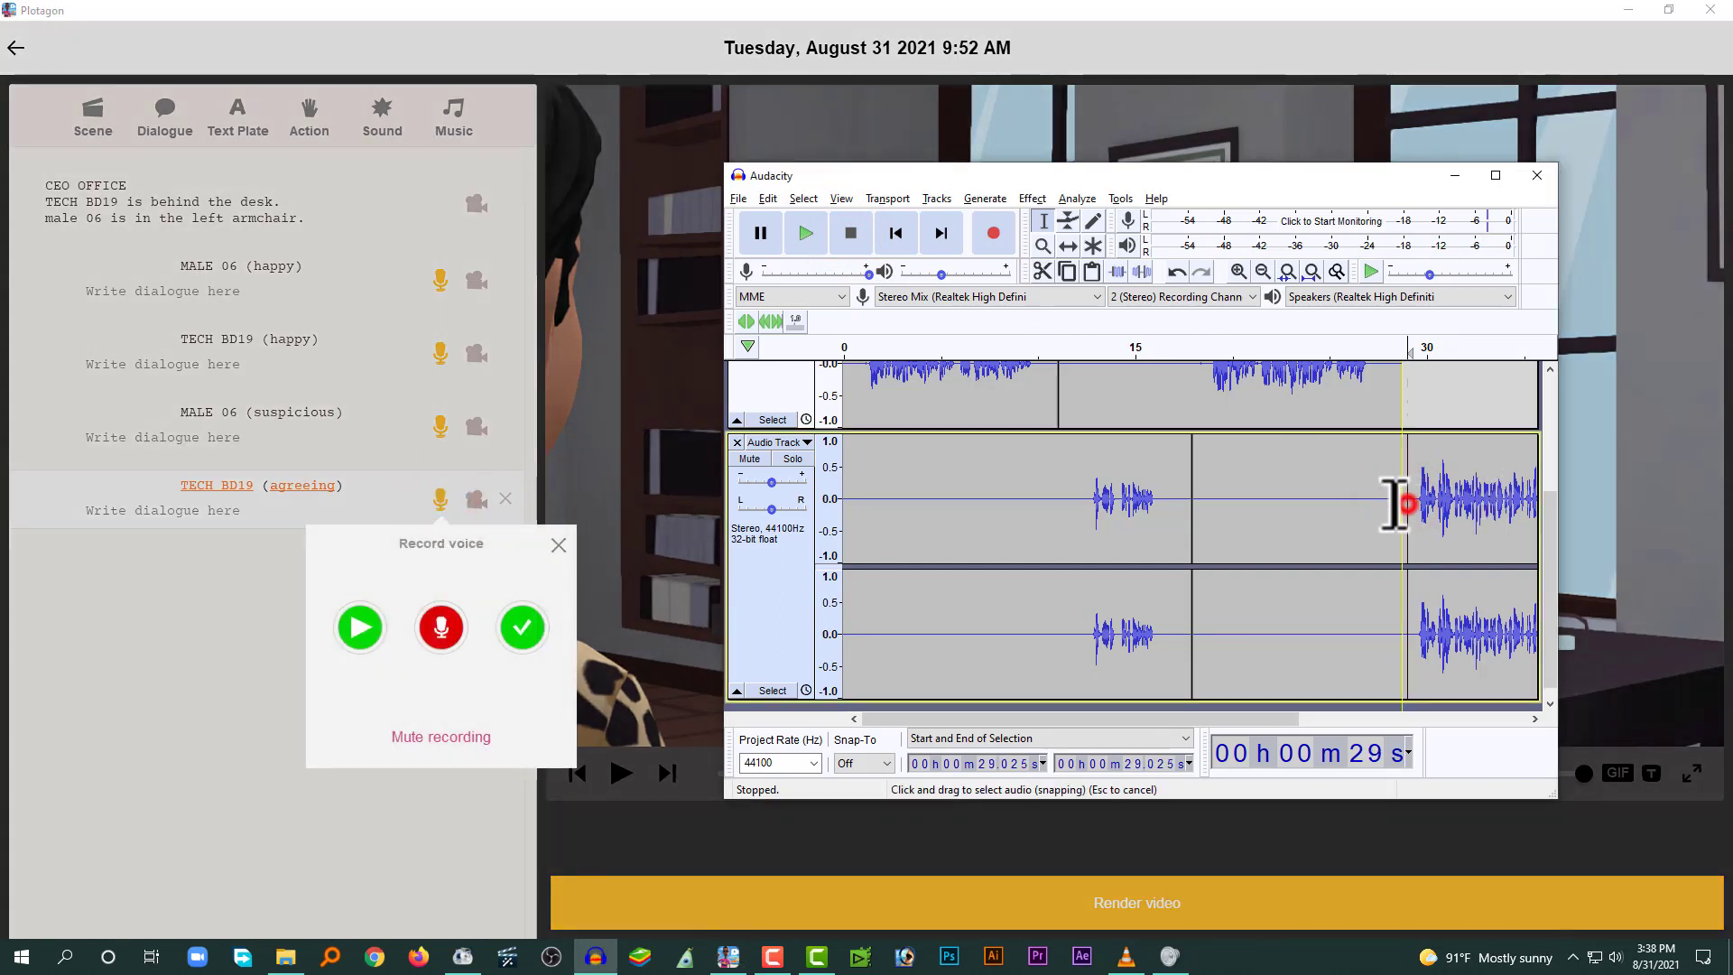
click(1390, 501)
key(space)
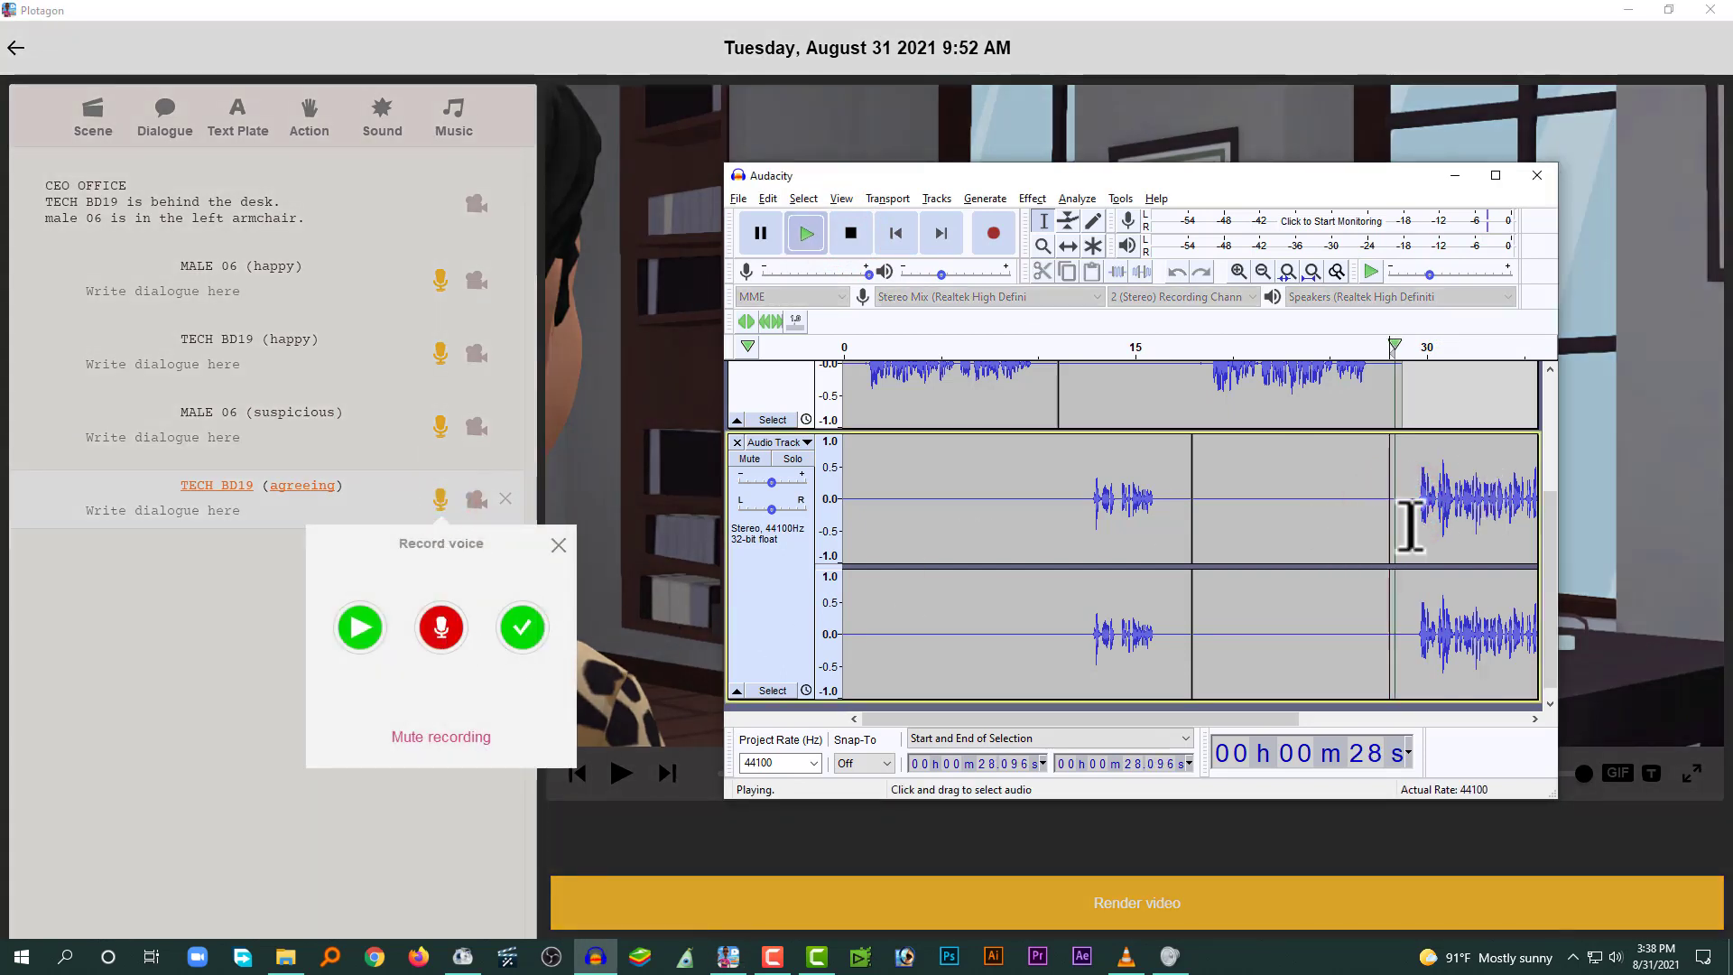
click(436, 626)
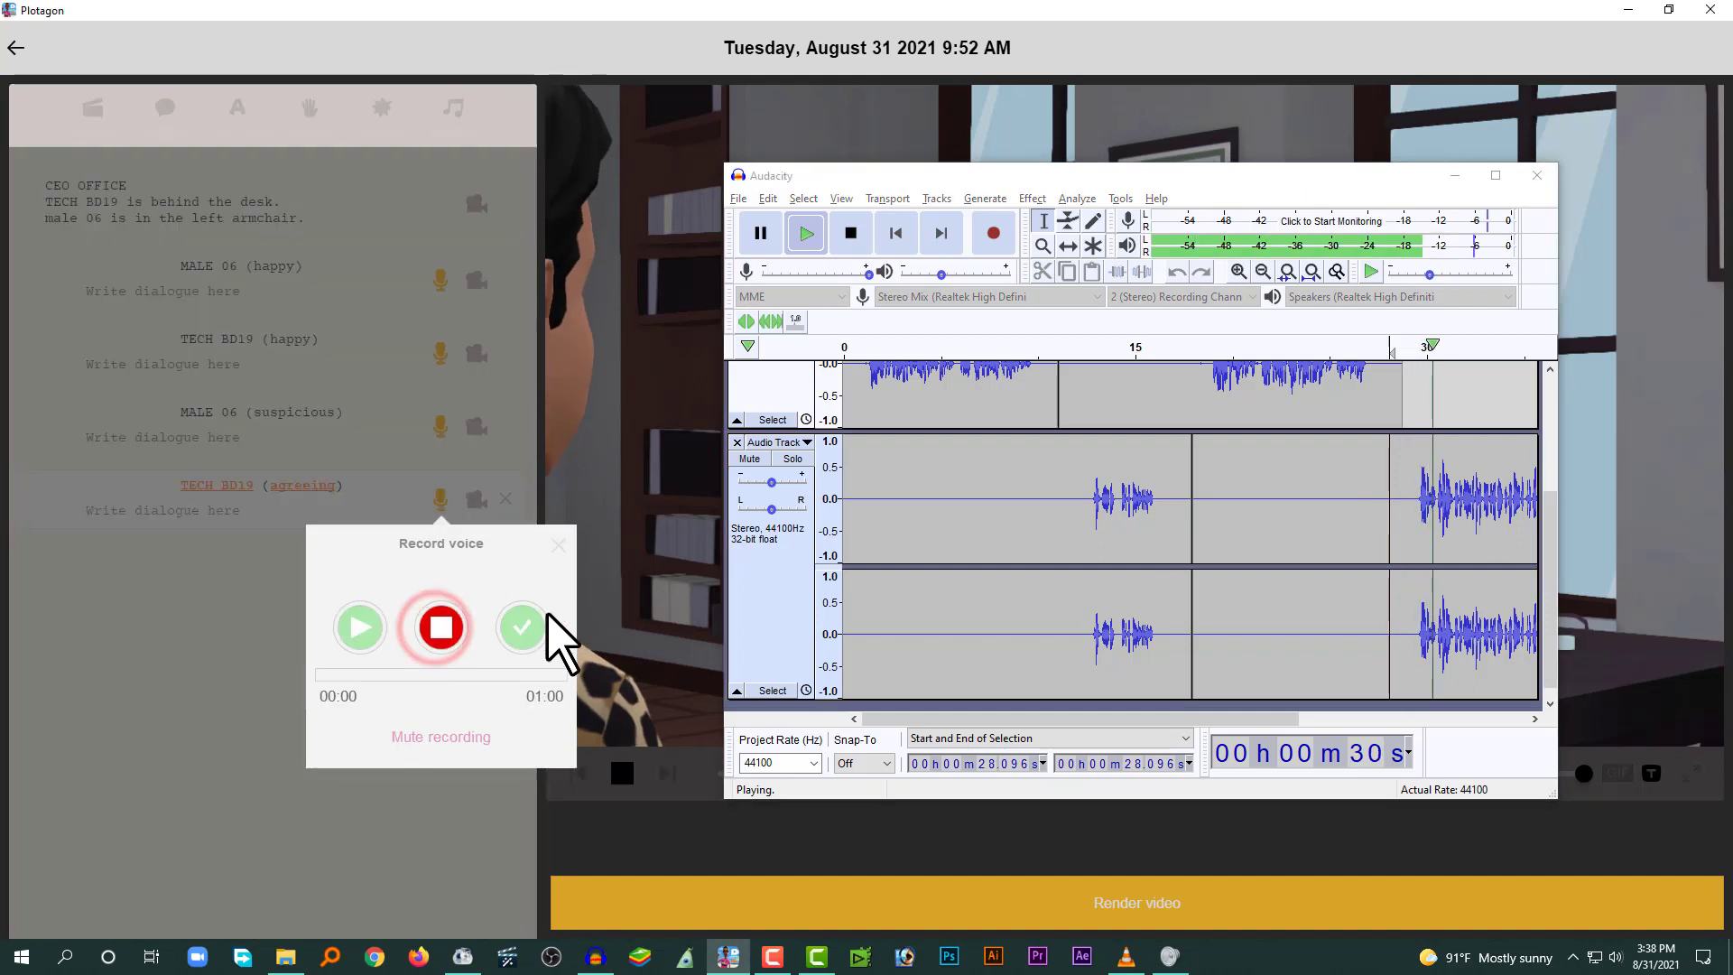
click(442, 626)
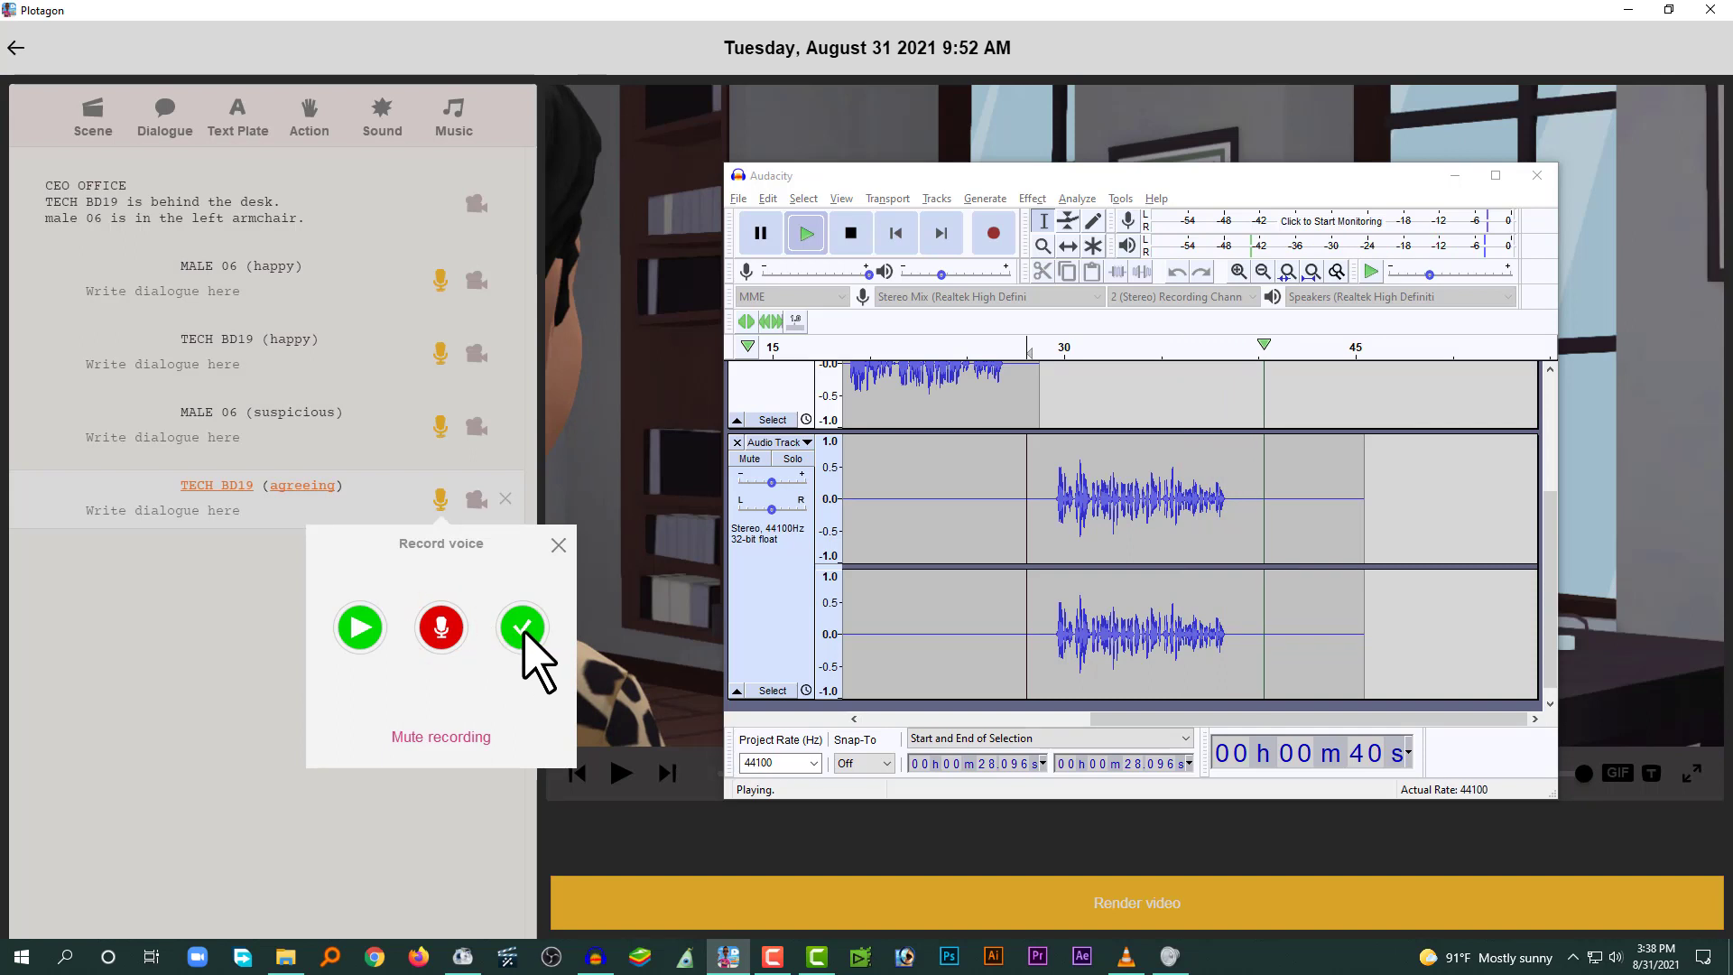
click(522, 627)
click(850, 233)
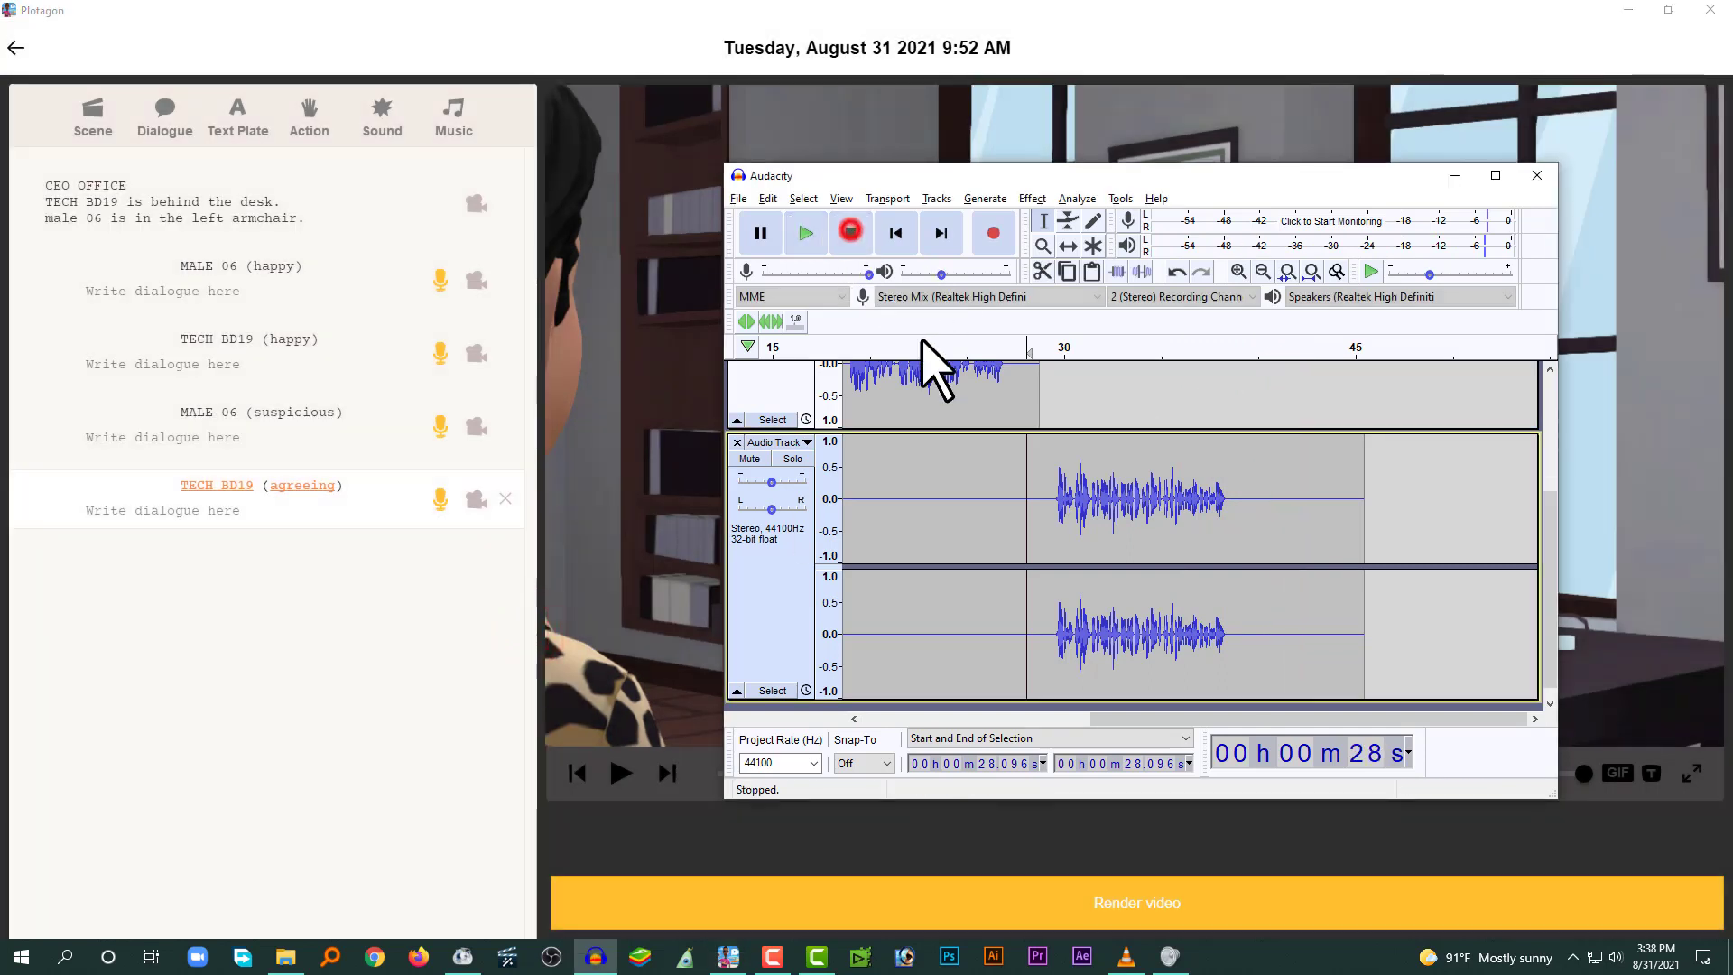
- Return the Audacity timeline to its start and maximize the window to show both tracks in full
click(1192, 493)
drag(1252, 716, 946, 727)
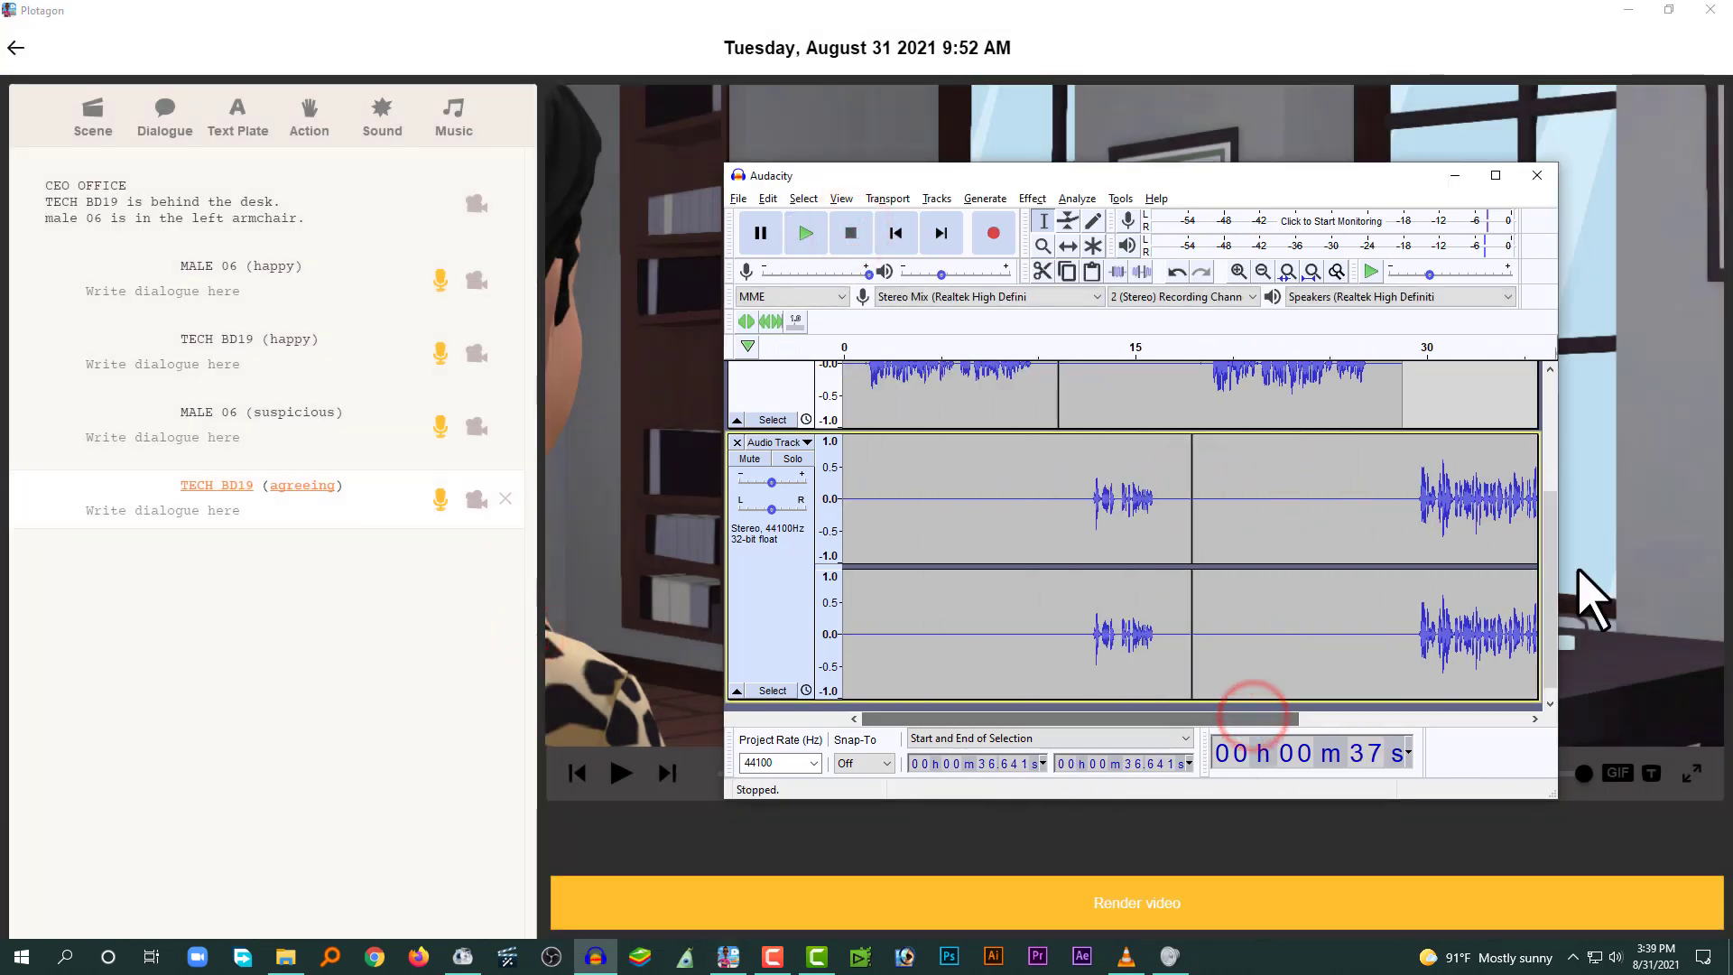
drag(1545, 537, 1554, 448)
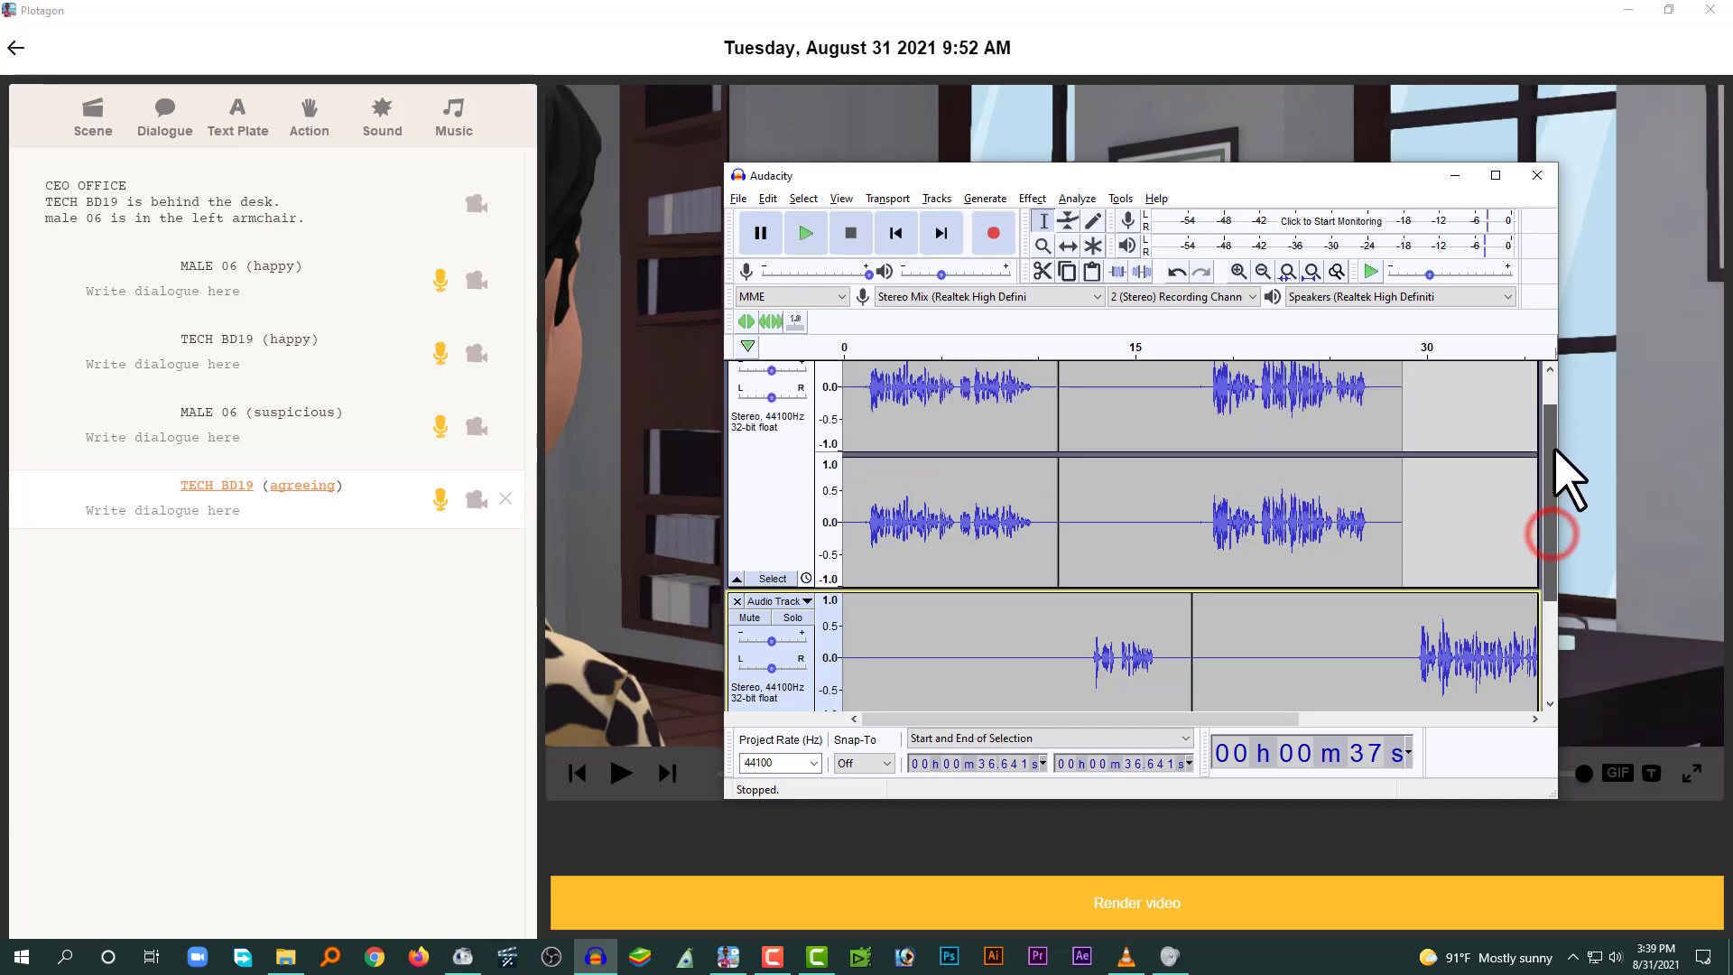
double_click(1332, 173)
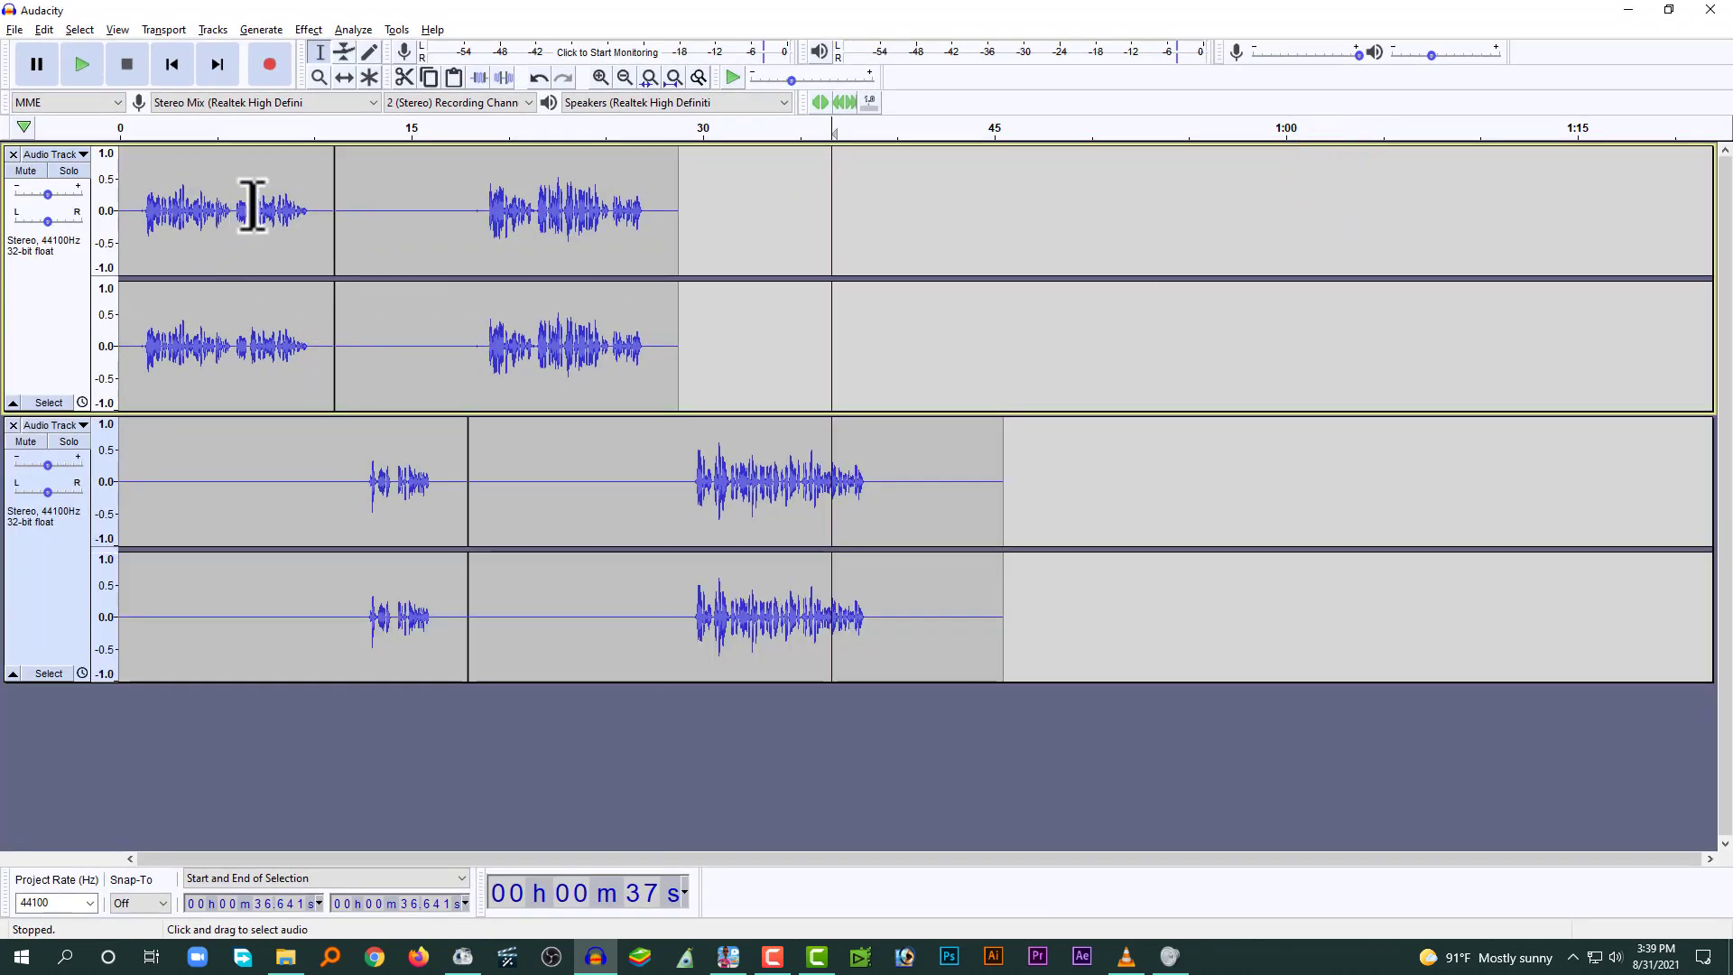
click(309, 30)
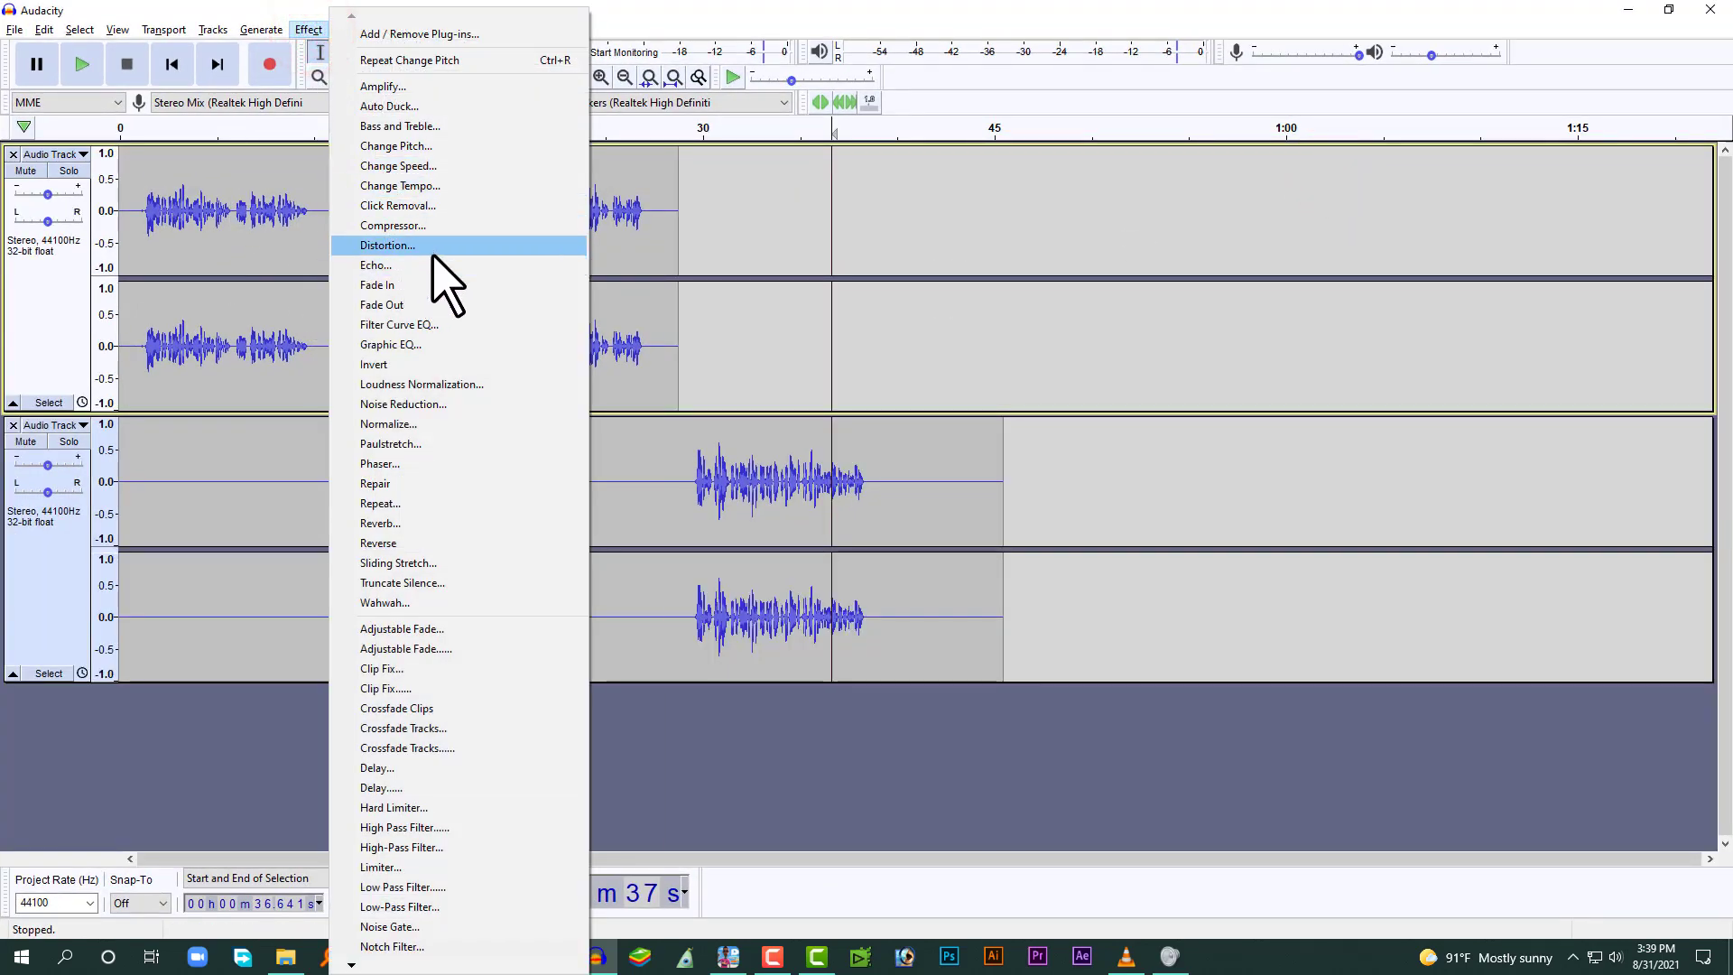
click(172, 271)
click(173, 271)
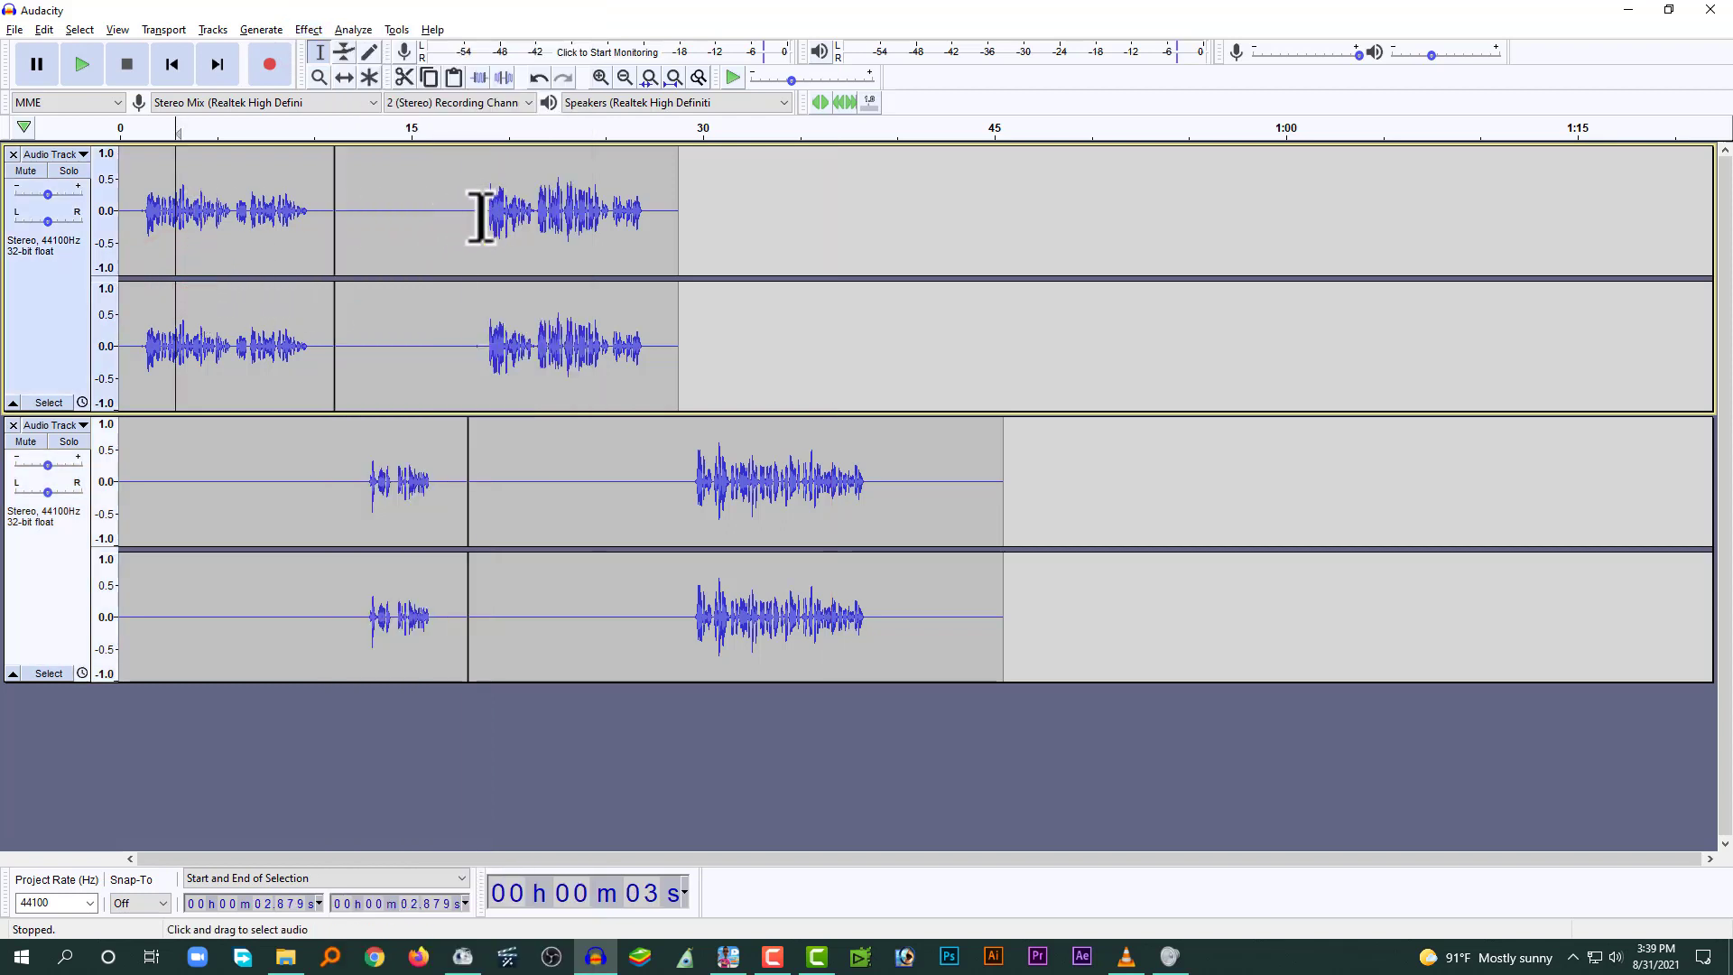
click(128, 206)
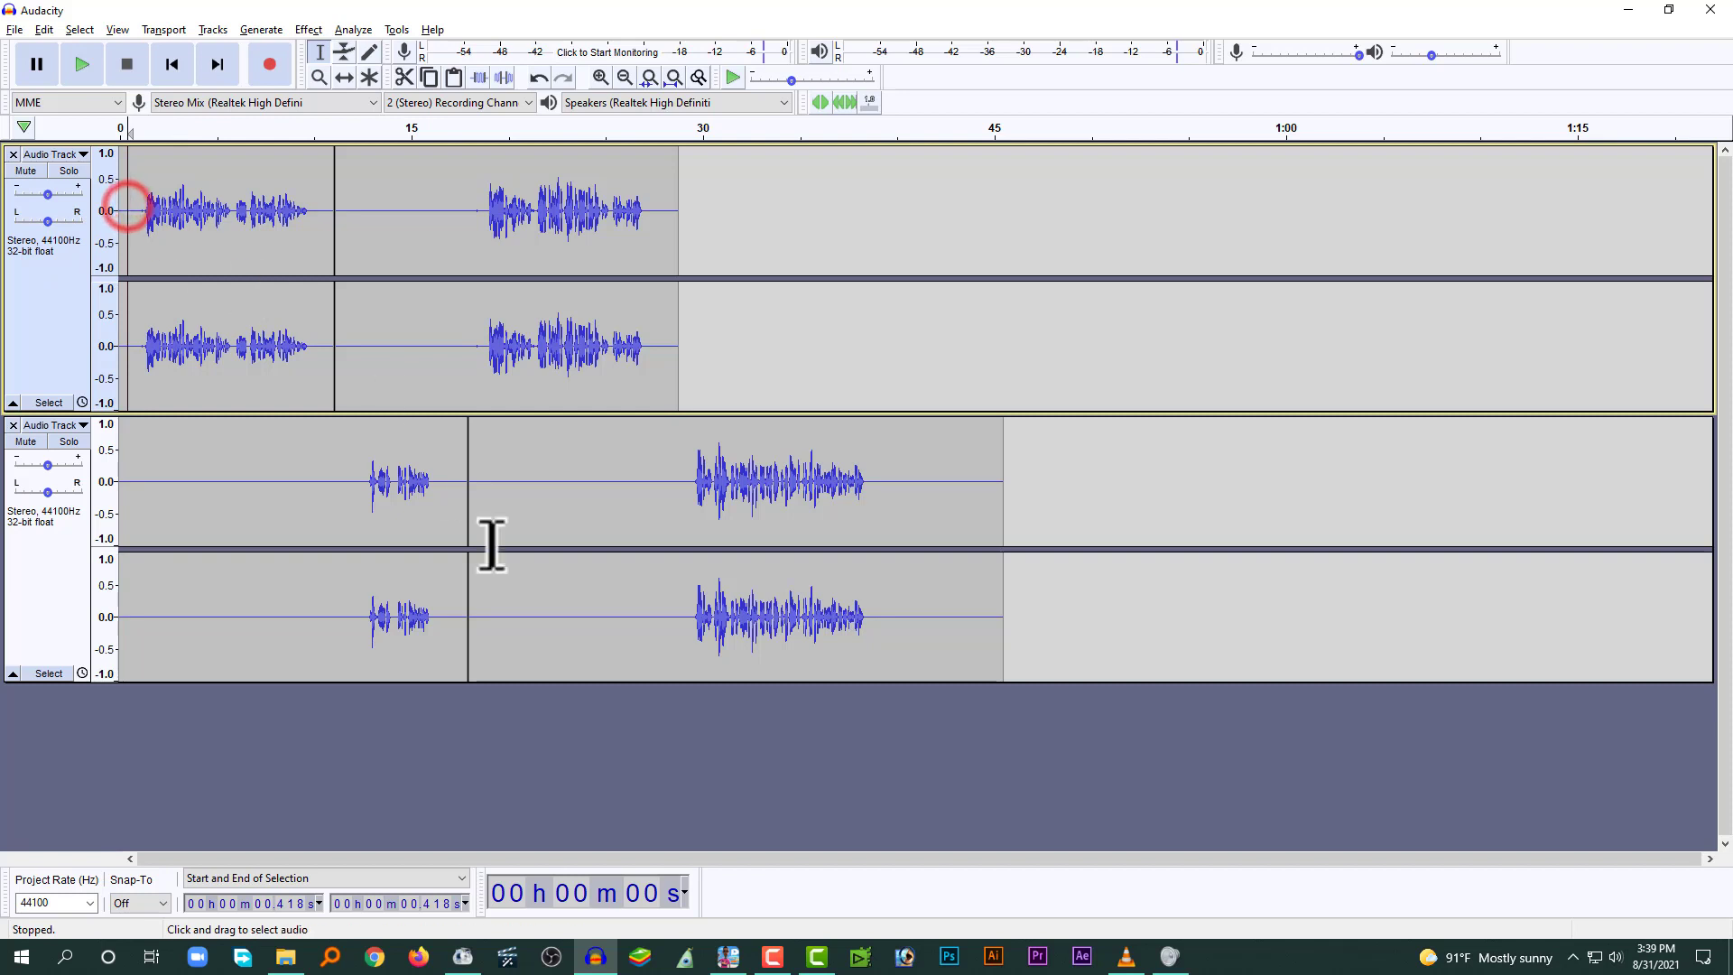
- Switch to Plotagon and play the scene preview starting from the MALE 06 (happy) line
click(769, 954)
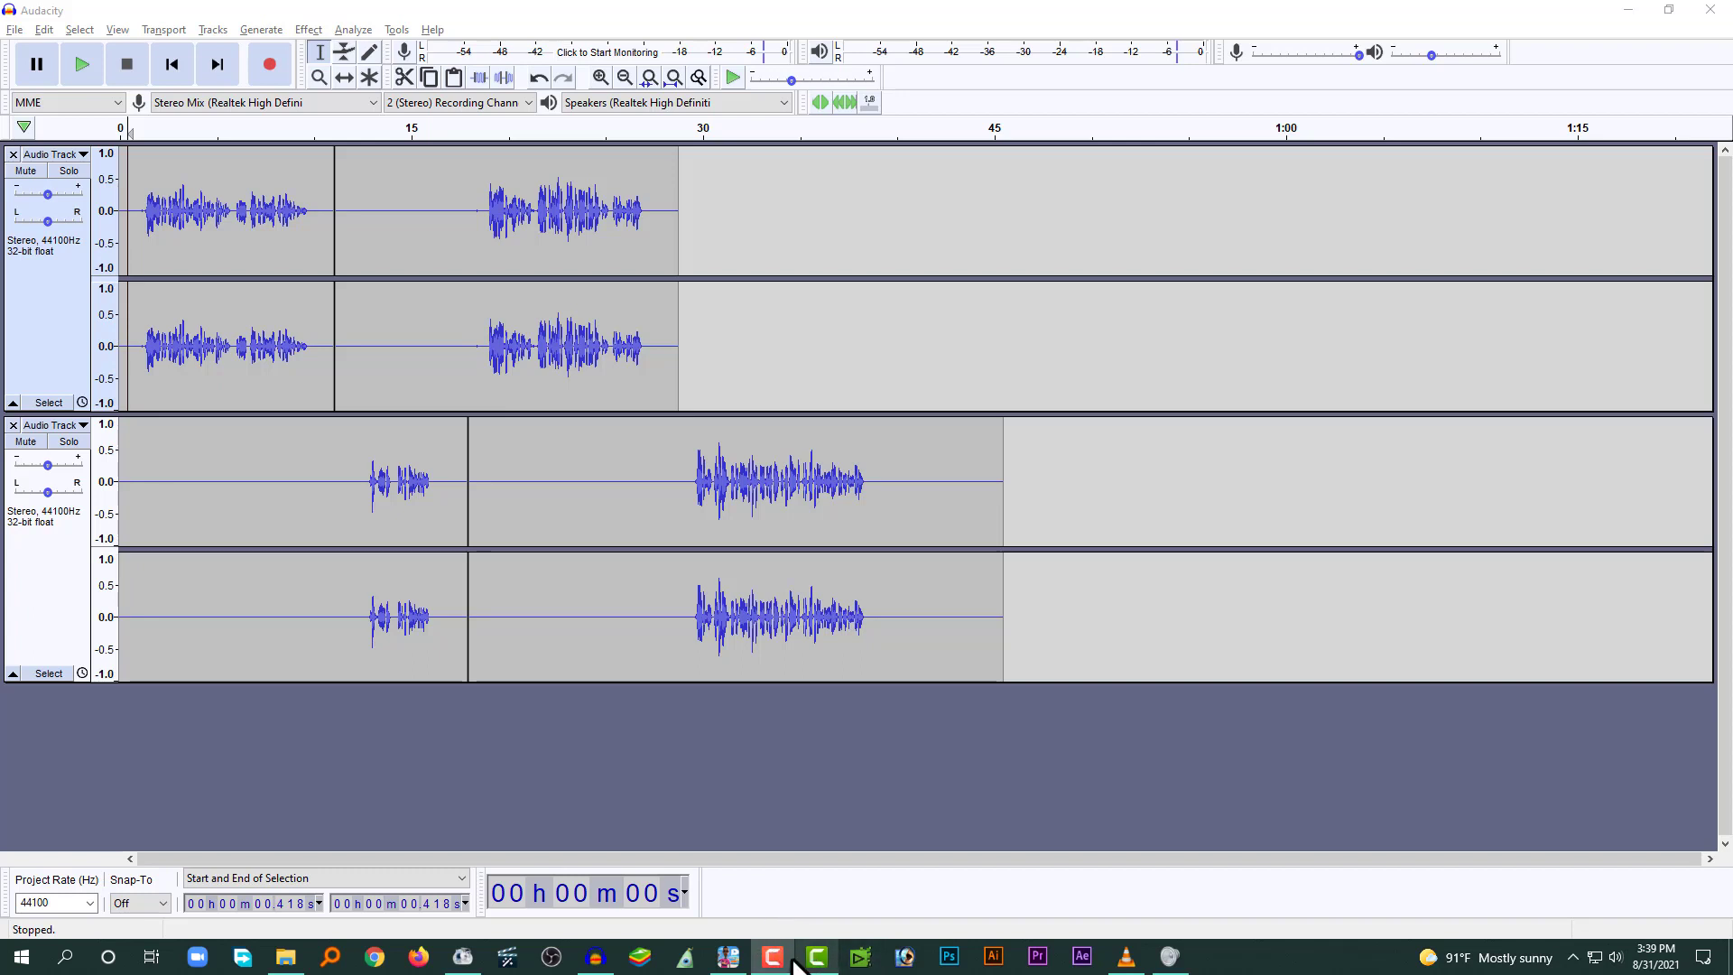
click(728, 956)
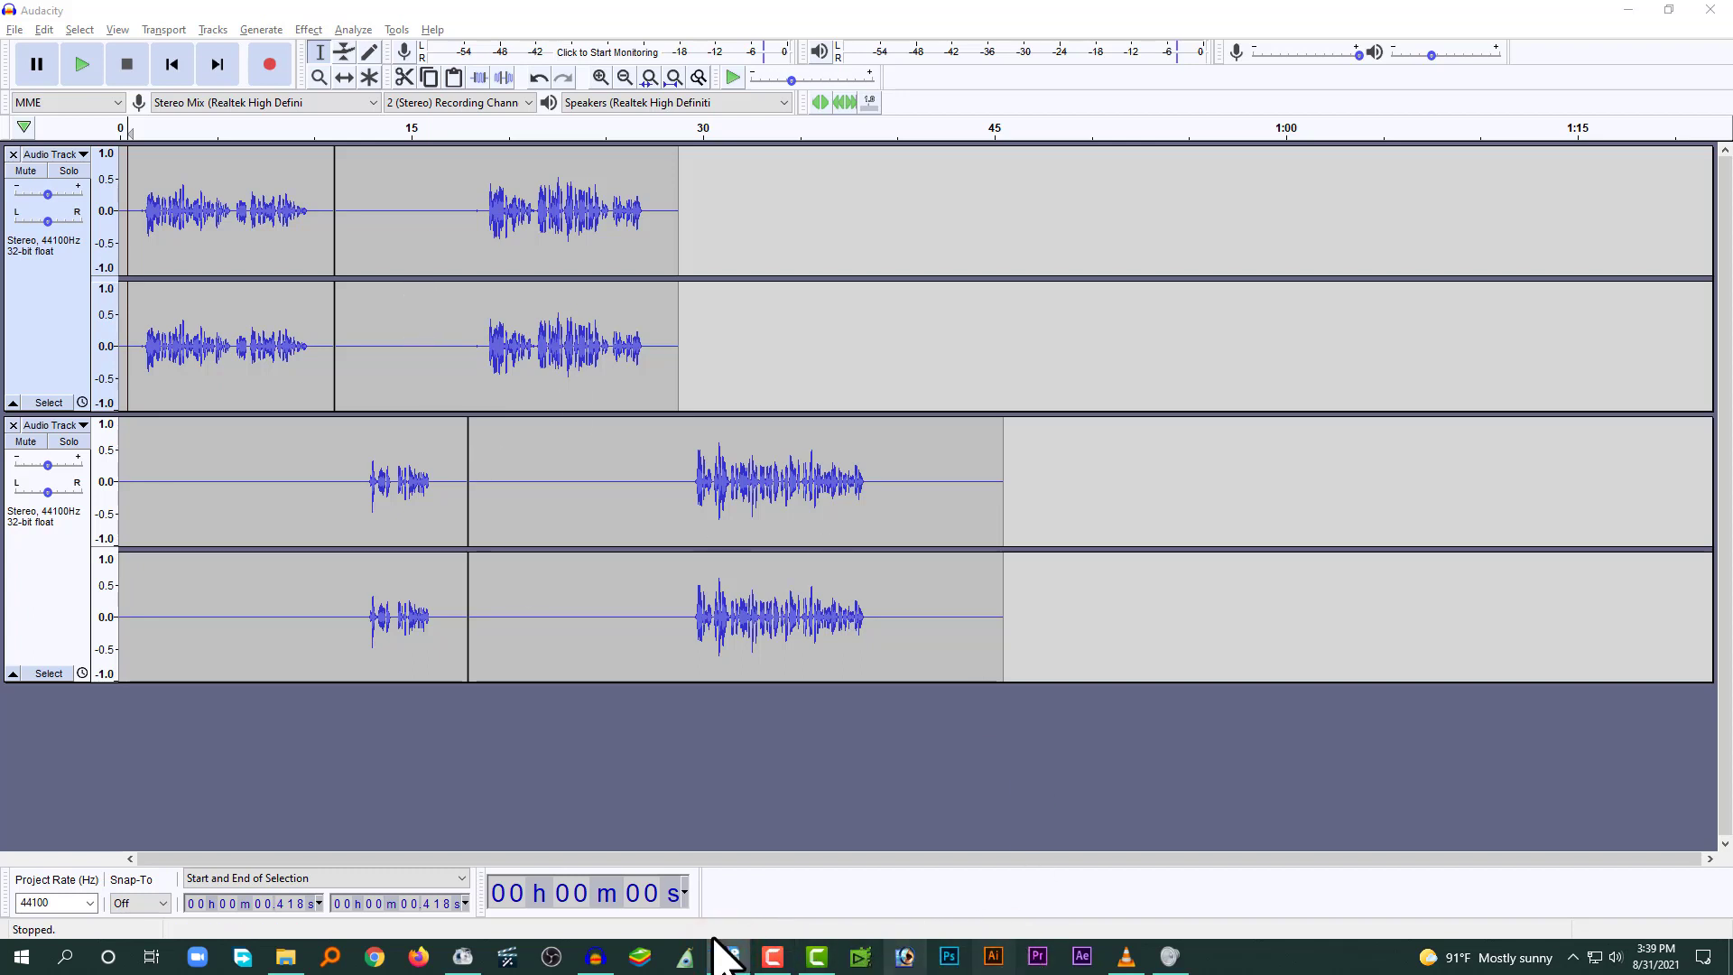
click(1625, 9)
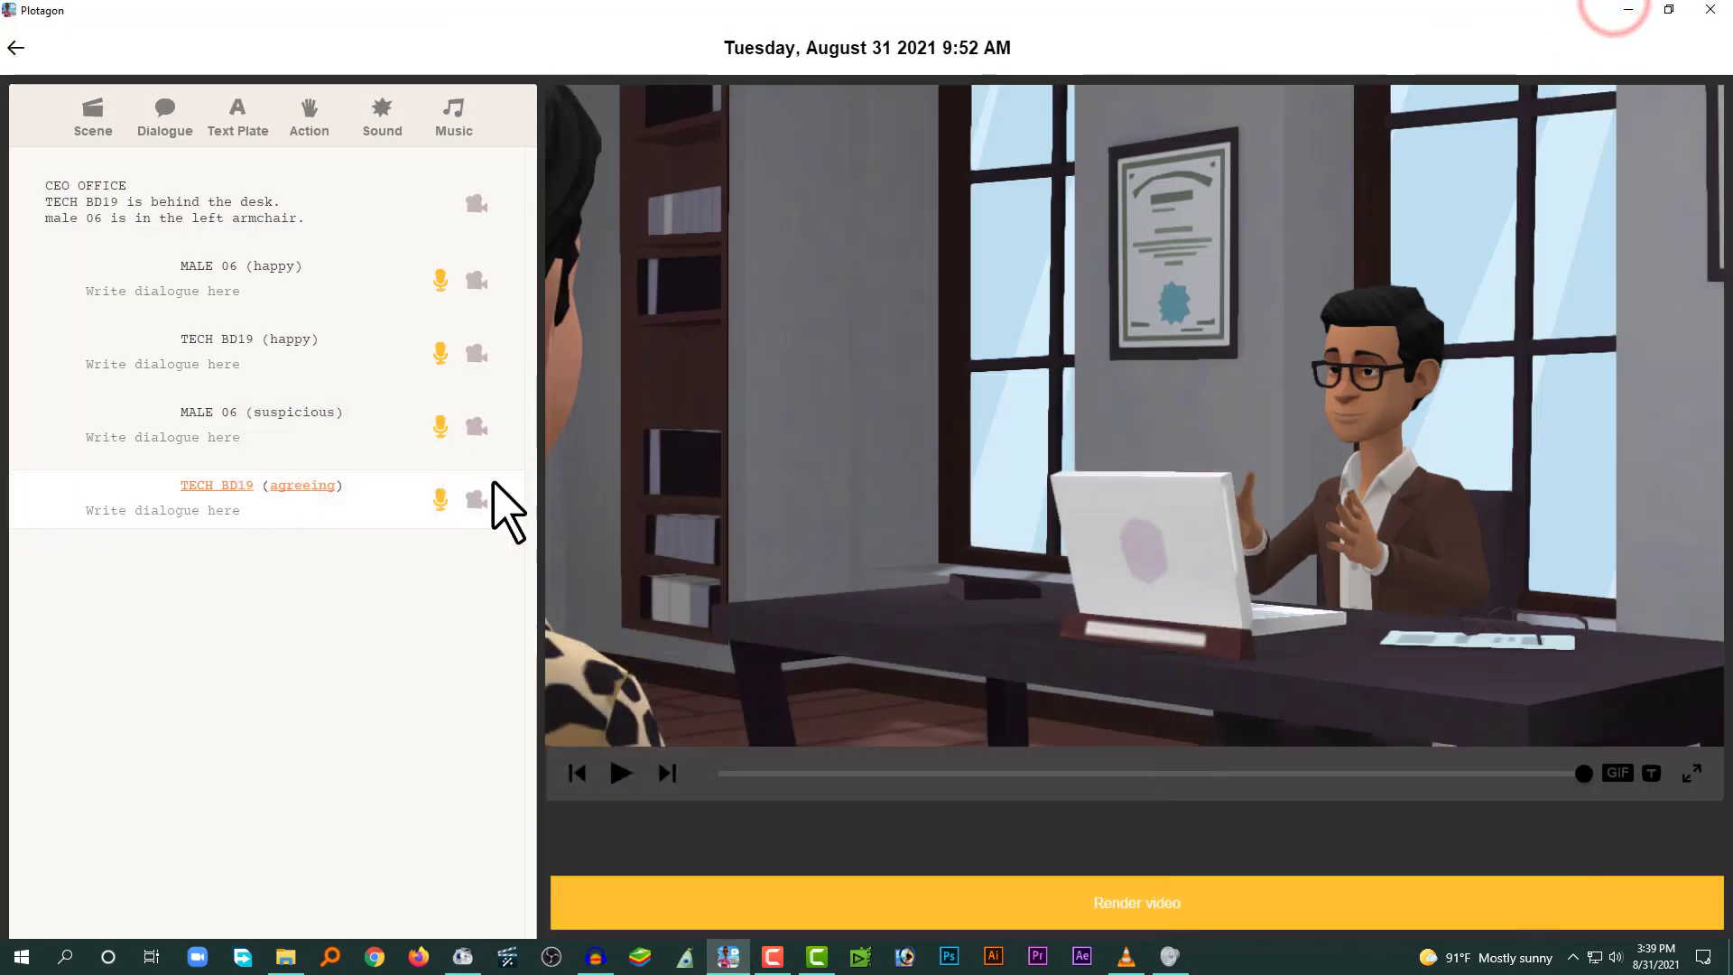
click(739, 649)
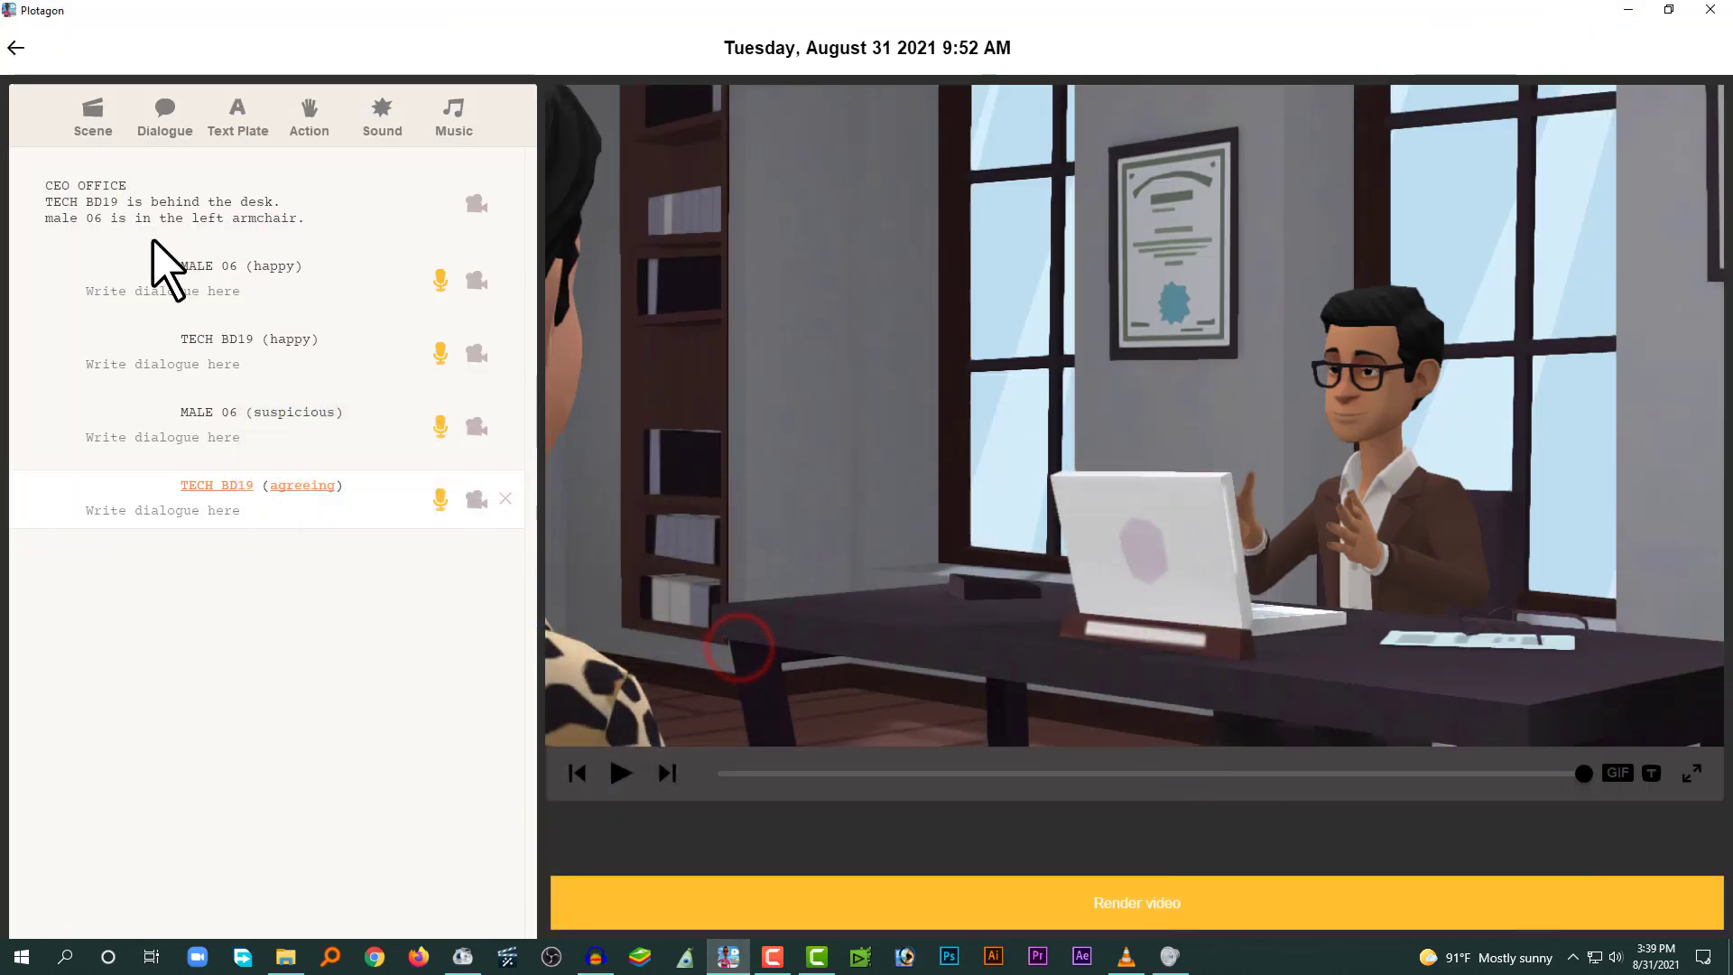
click(118, 219)
click(128, 280)
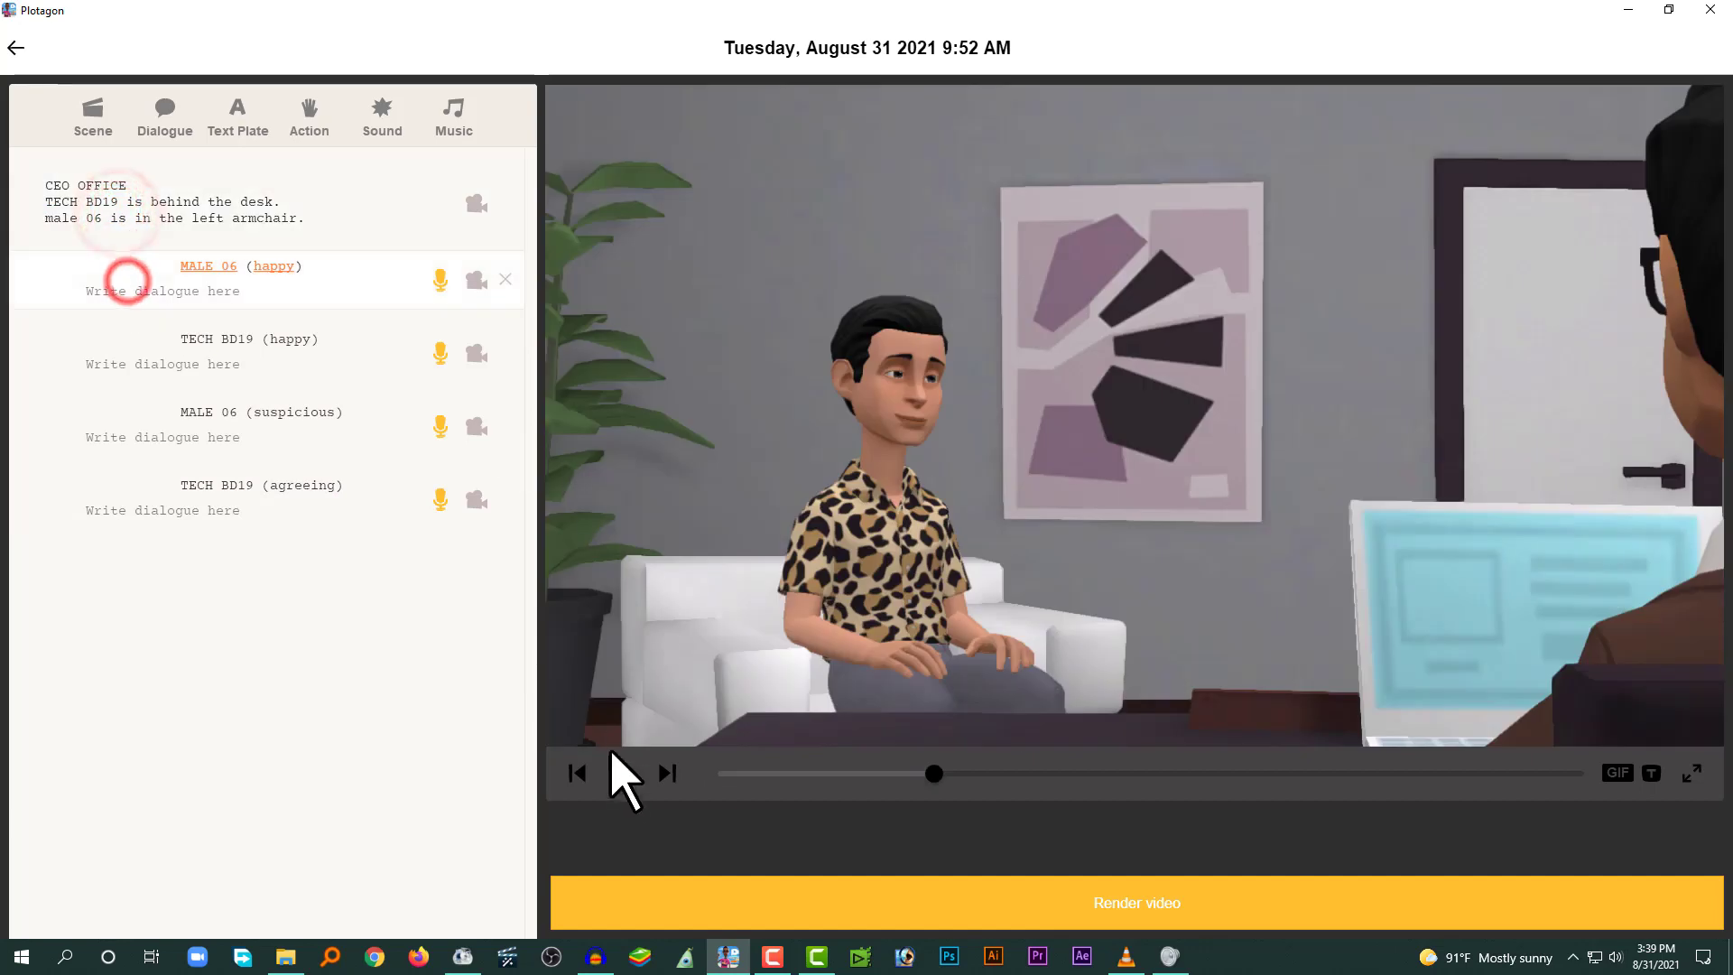
click(617, 766)
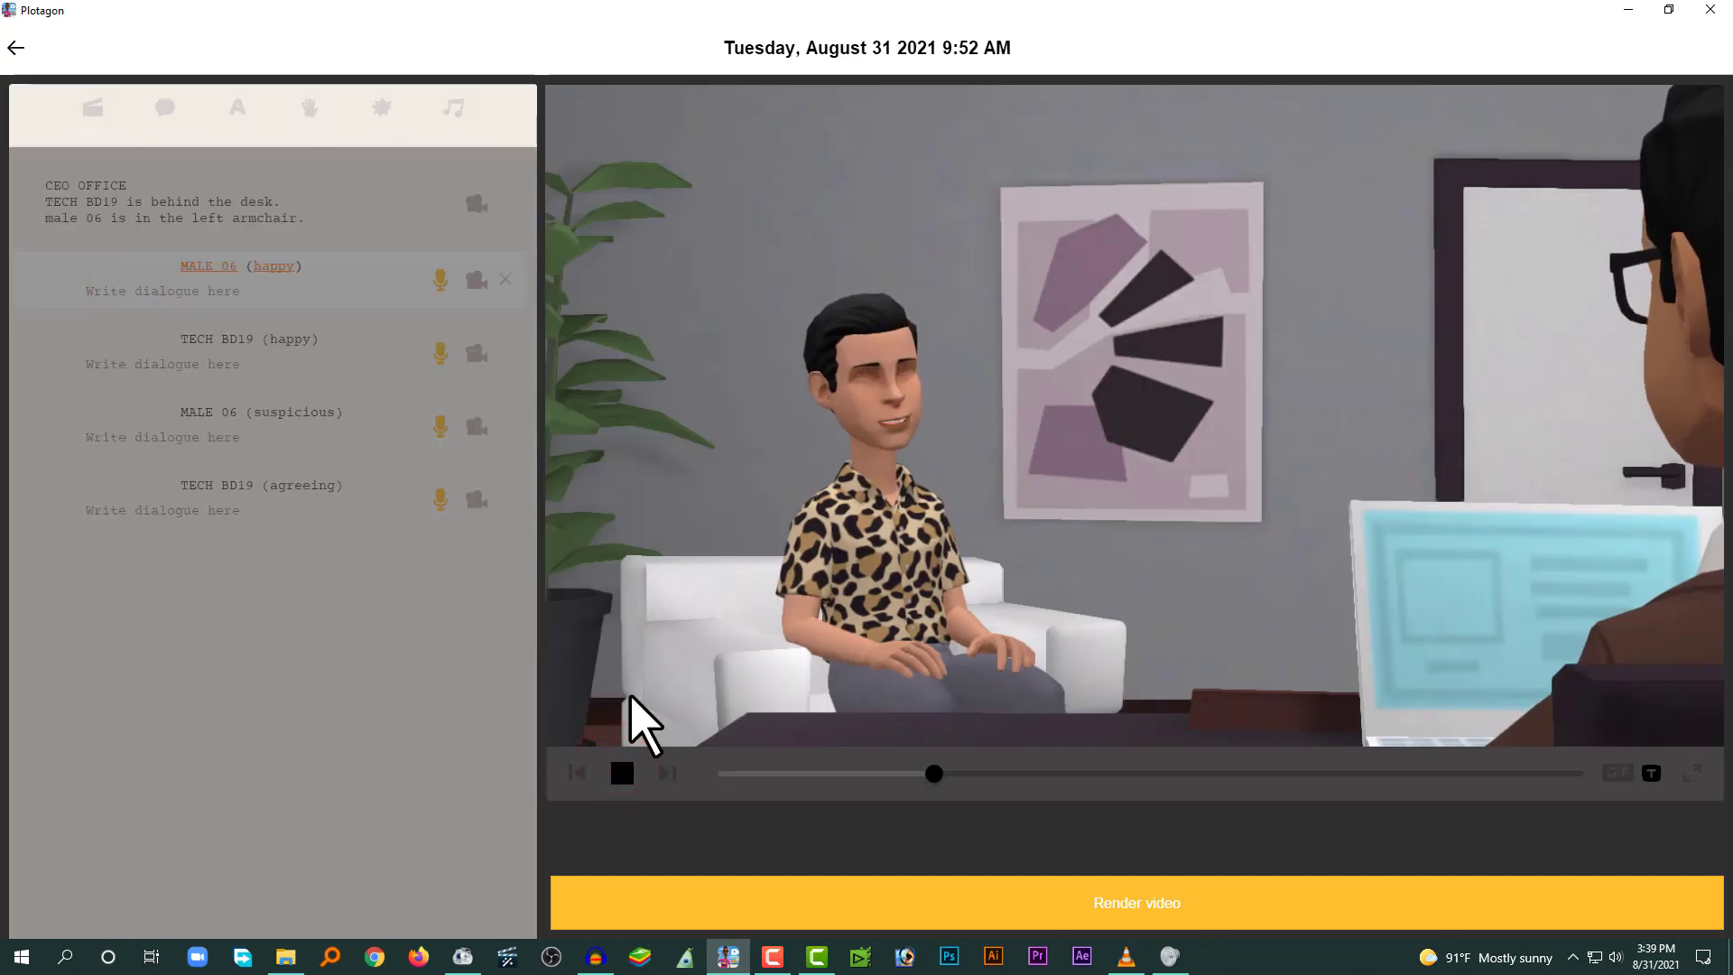
- Stop the scene preview and expand it to fill the Plotagon window
click(623, 775)
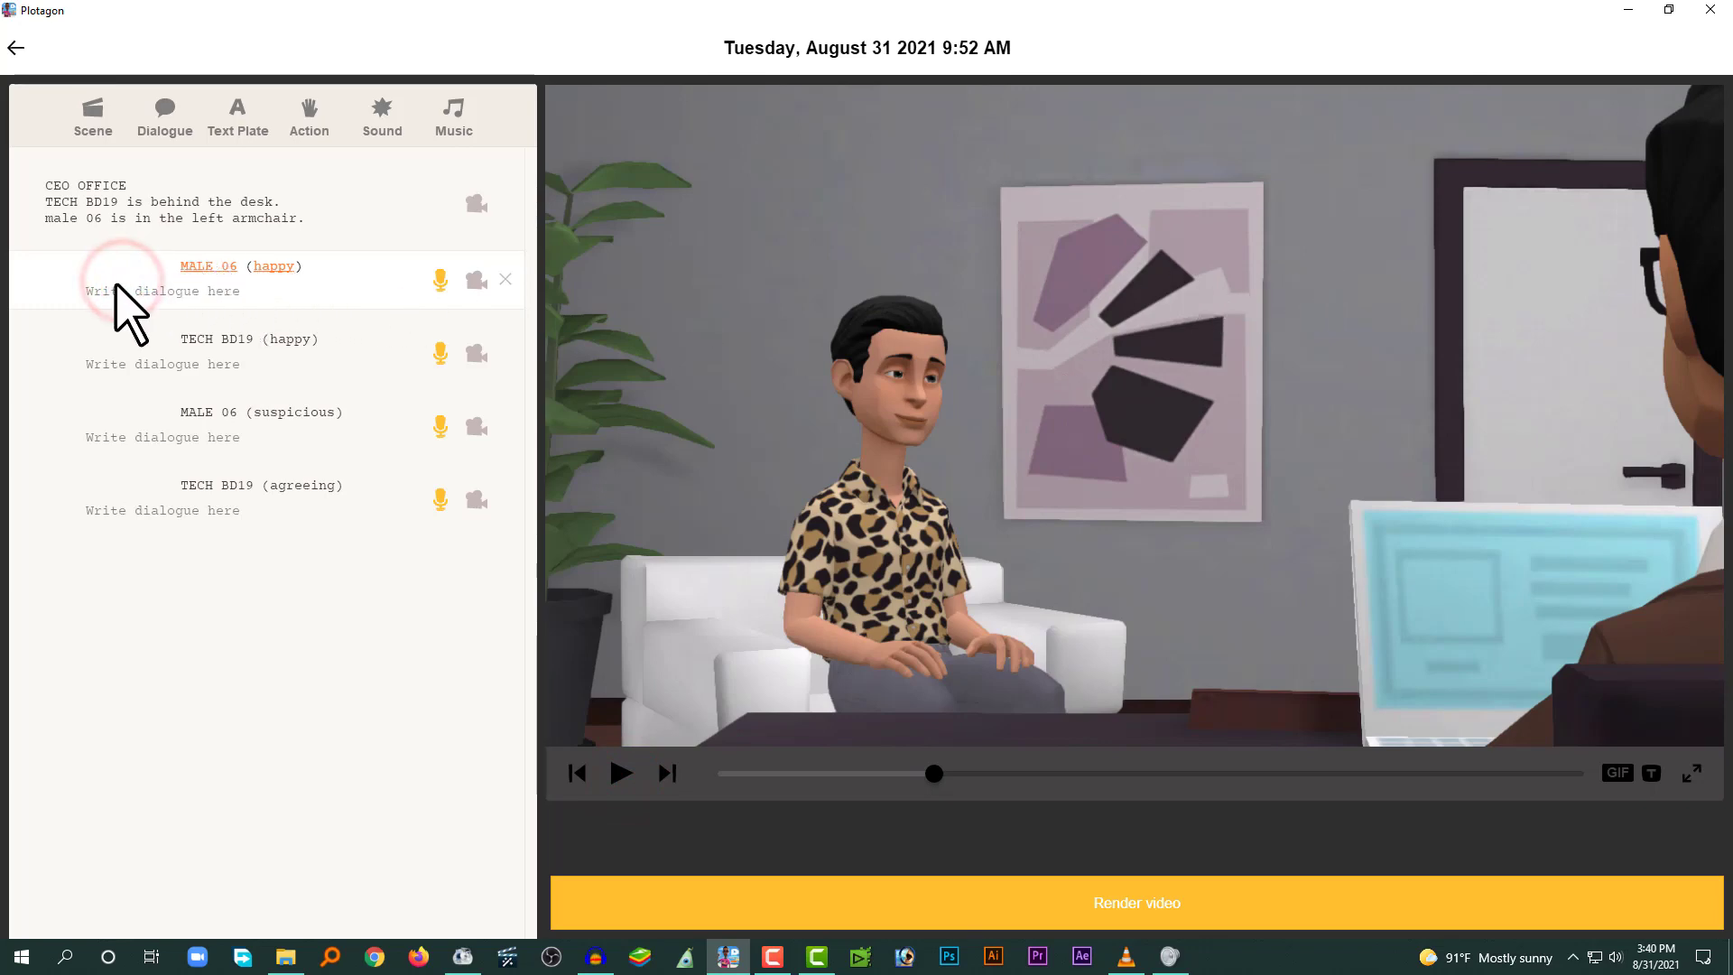
click(1690, 773)
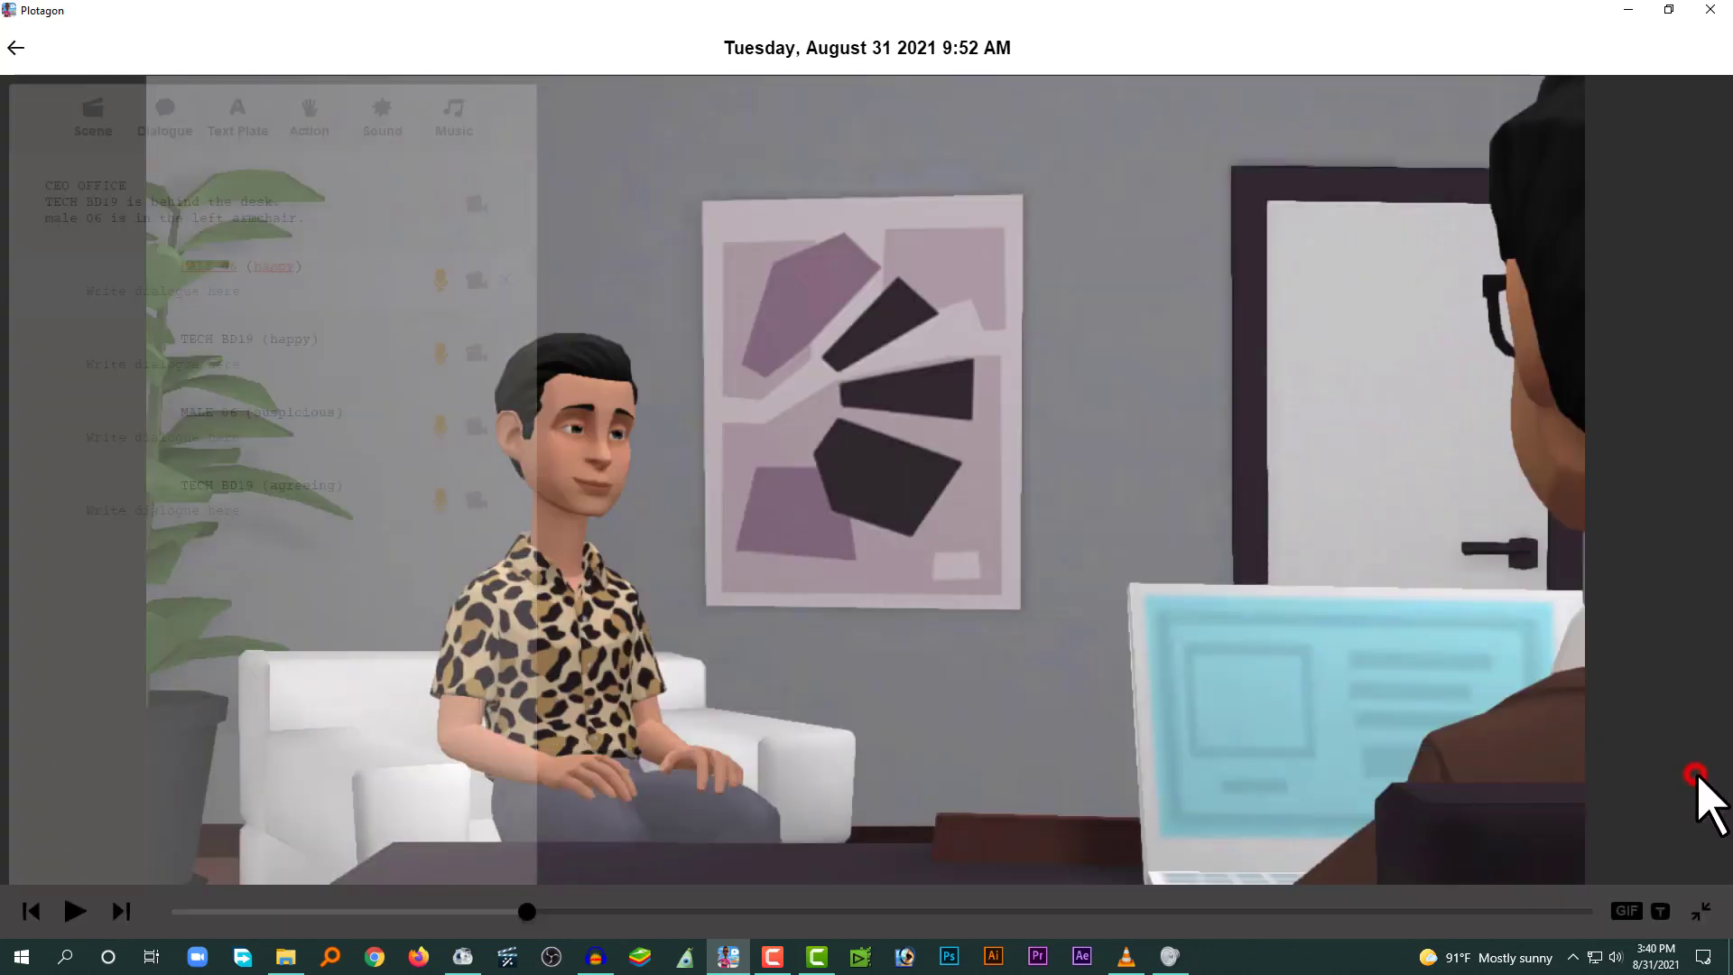
- Switch to FormatFactory, open its Screen Record tool and set the capture region to the Plotagon preview frame
click(462, 956)
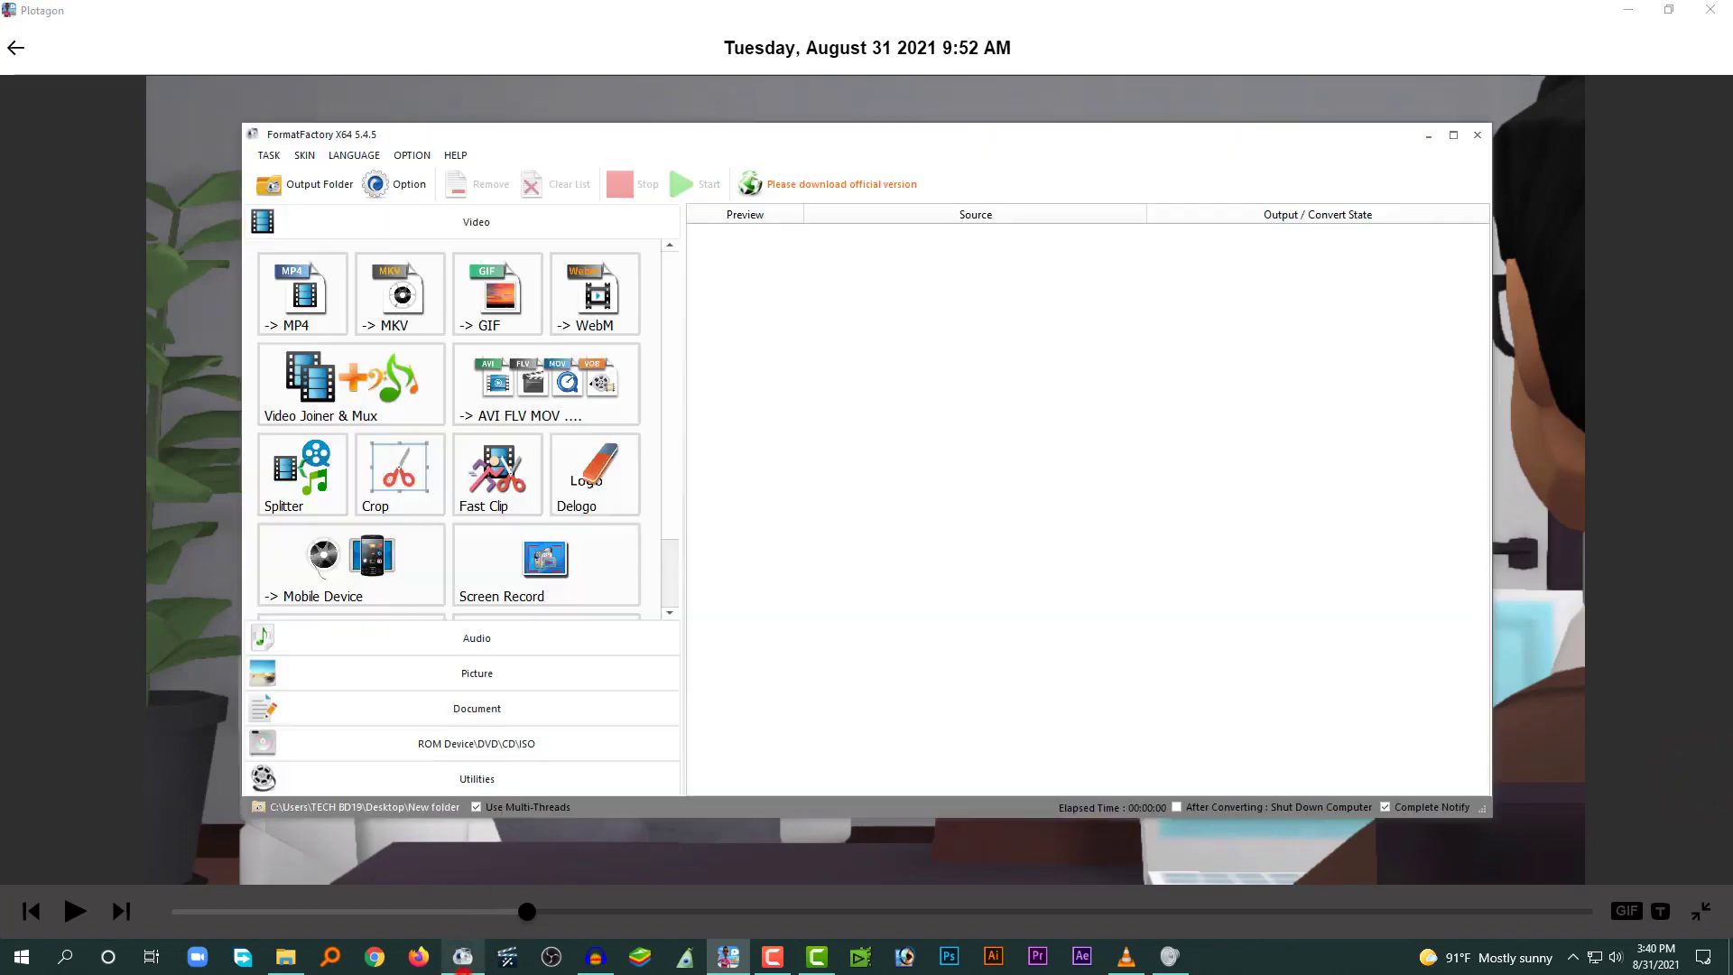
click(667, 564)
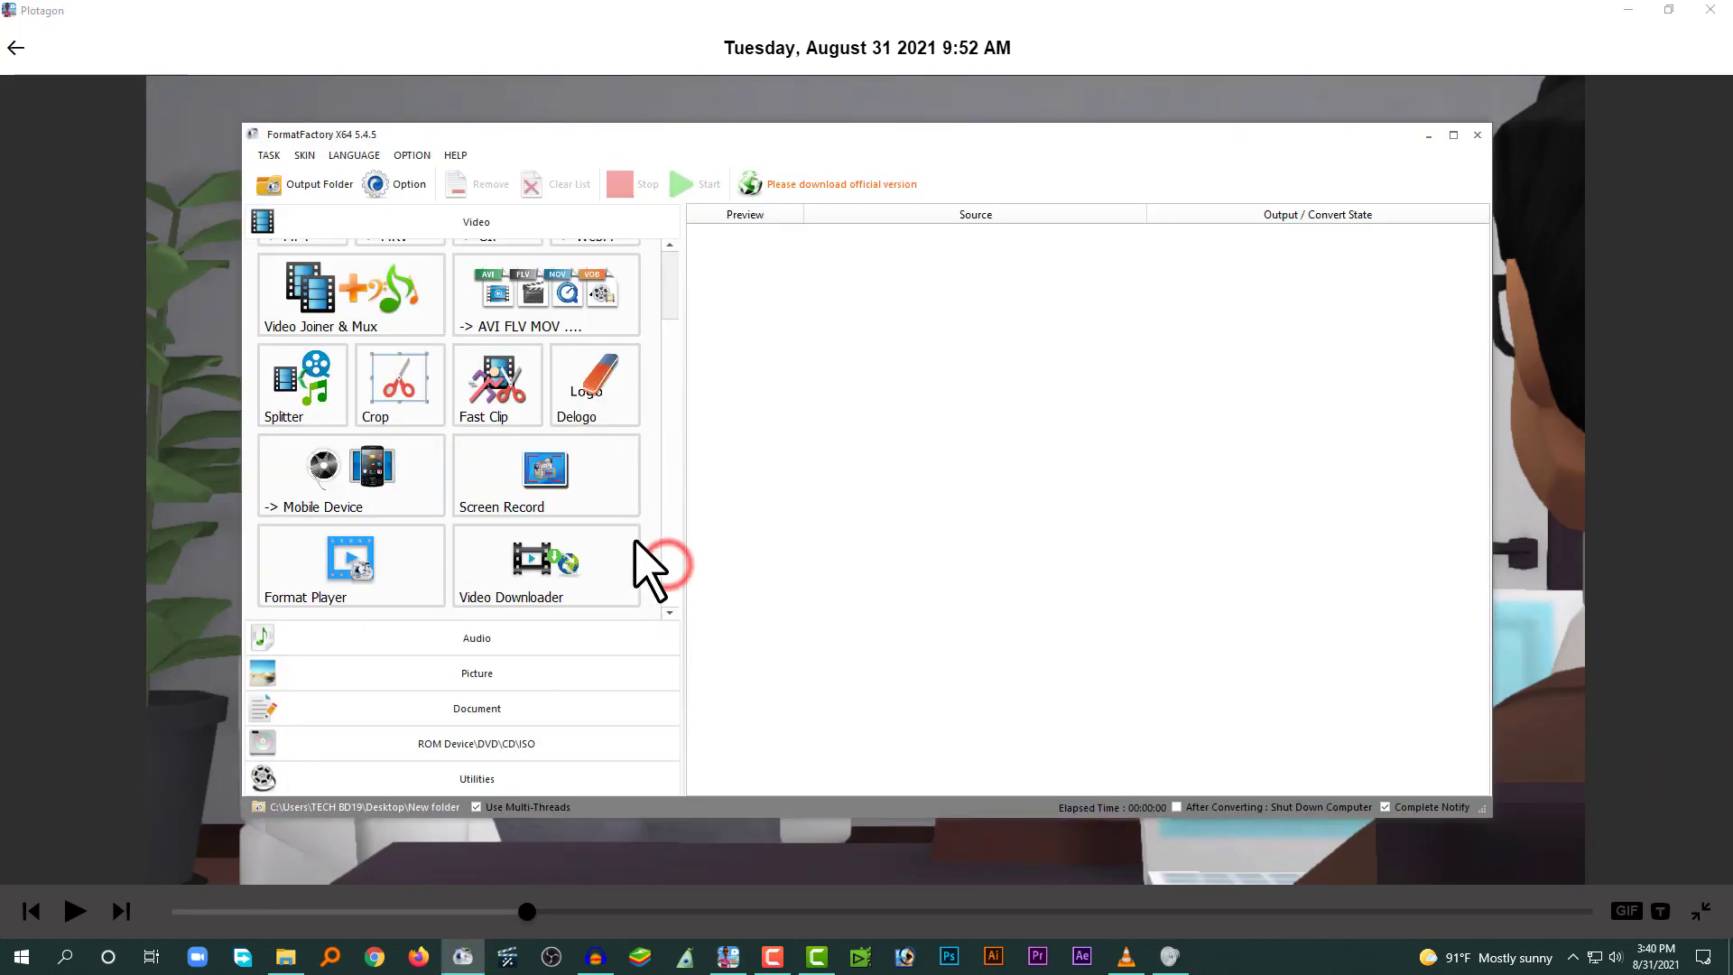
click(572, 491)
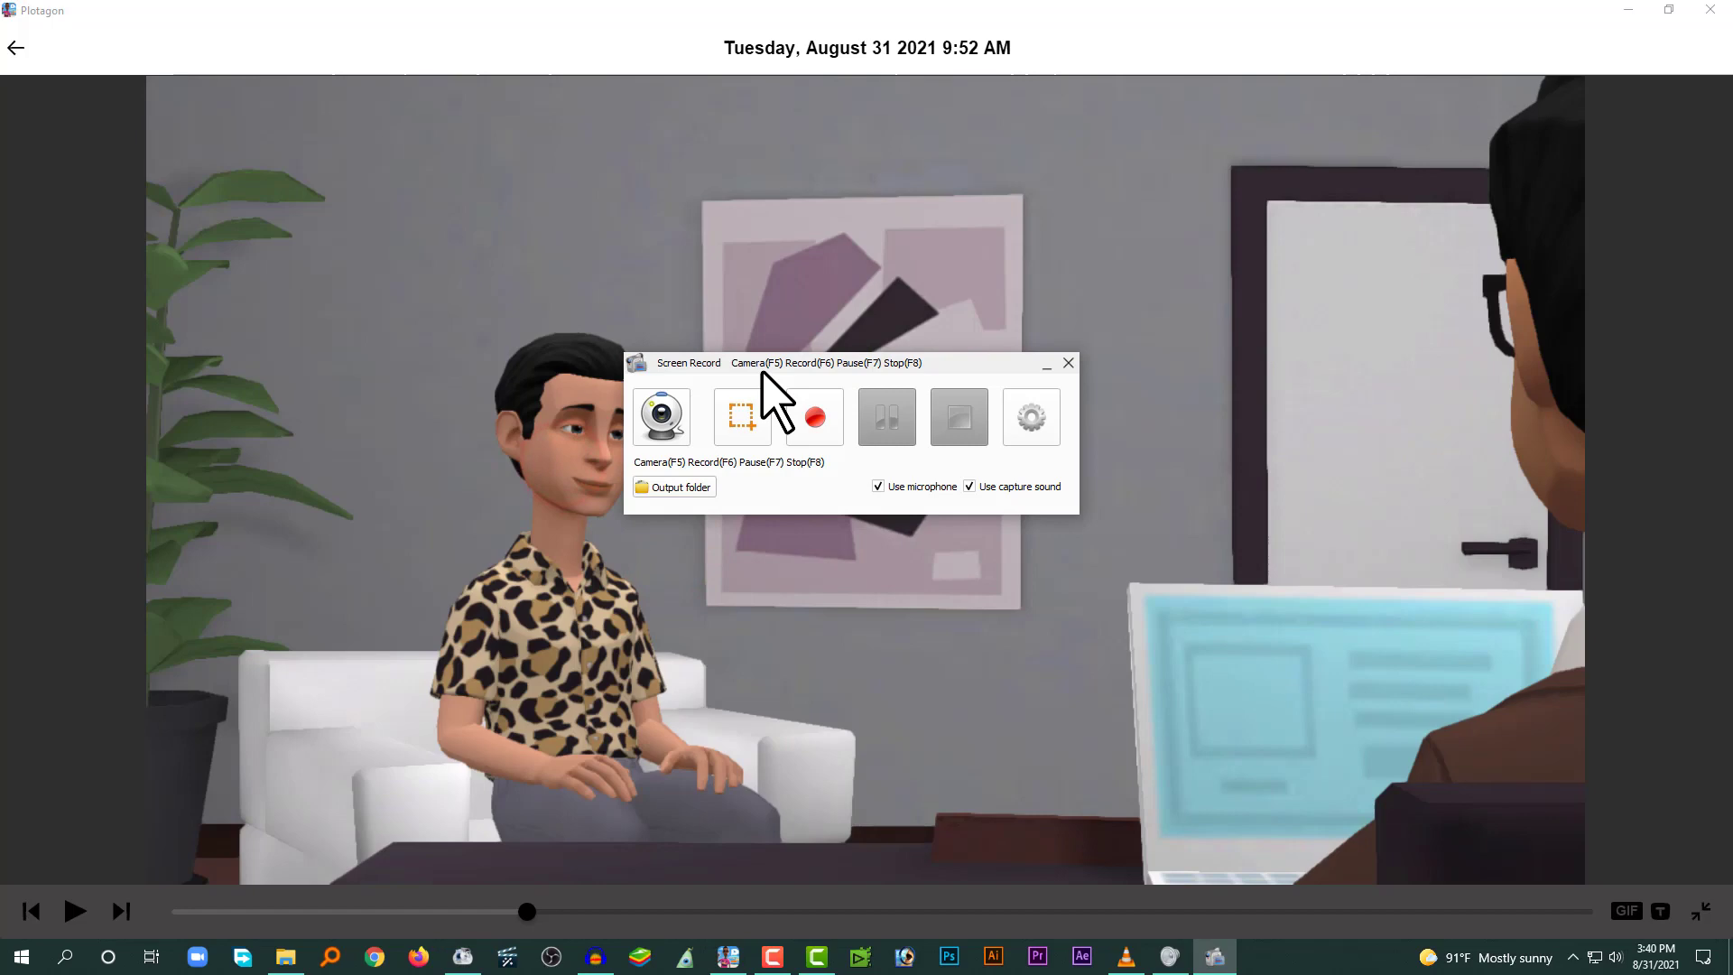
click(750, 431)
click(757, 459)
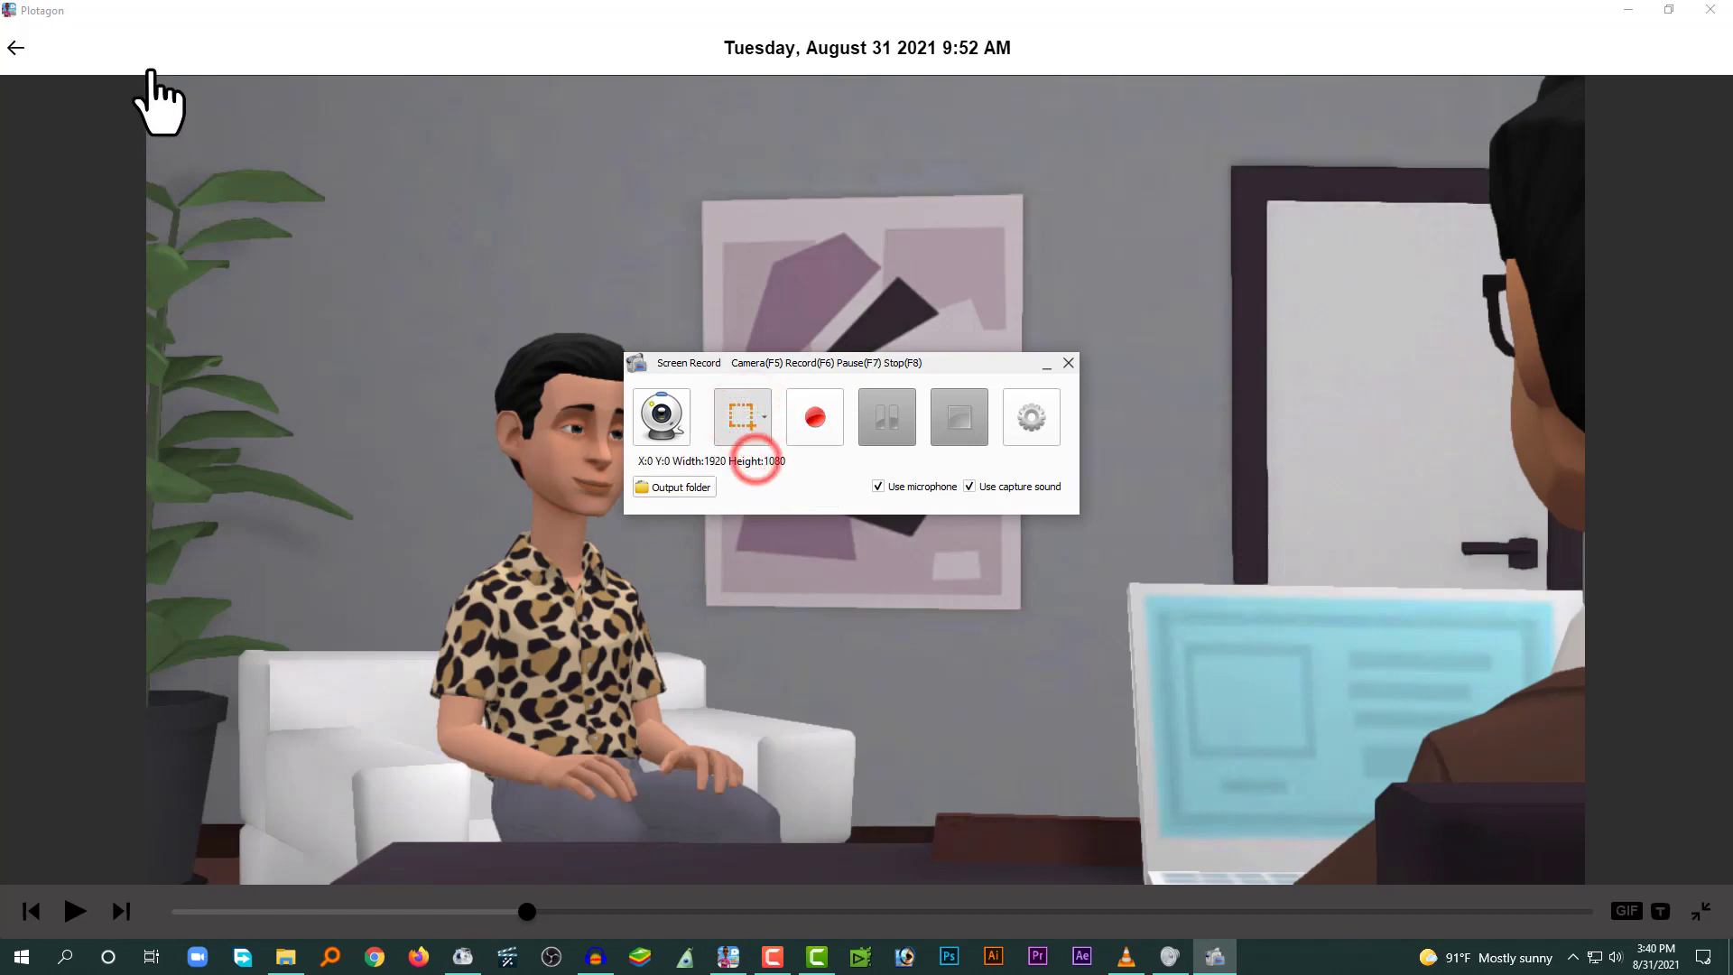
drag(149, 79, 1581, 891)
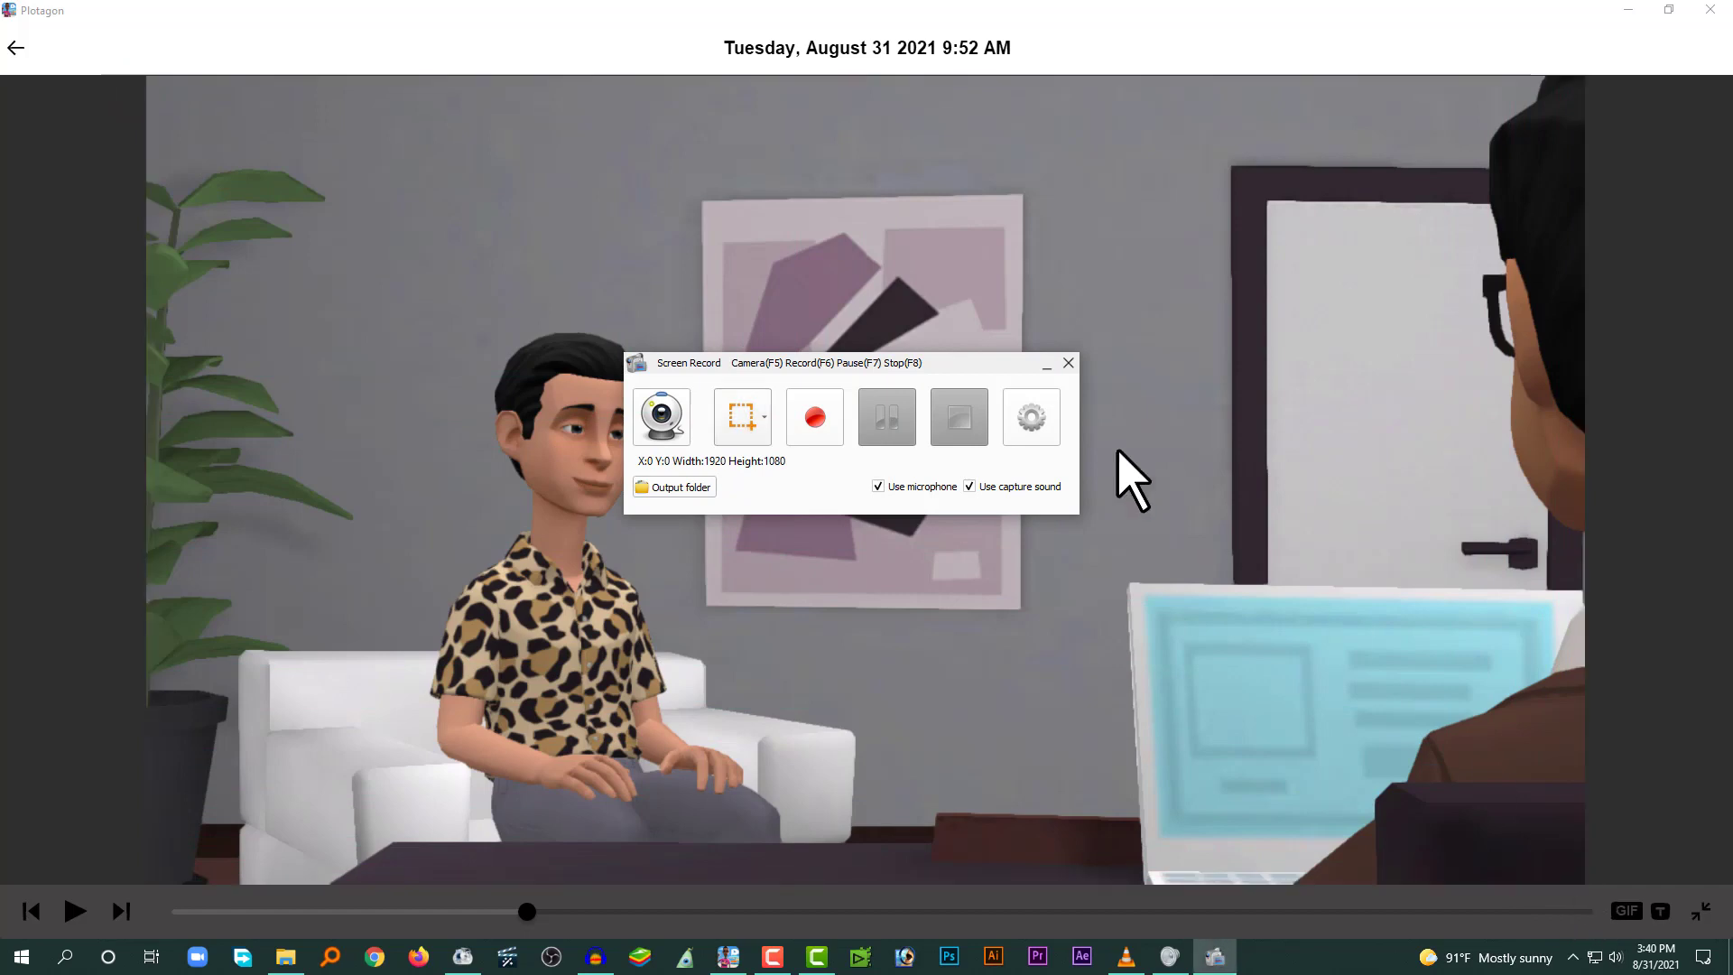
- Record the selected region while the Plotagon scene preview plays through, then stop the recording
click(807, 408)
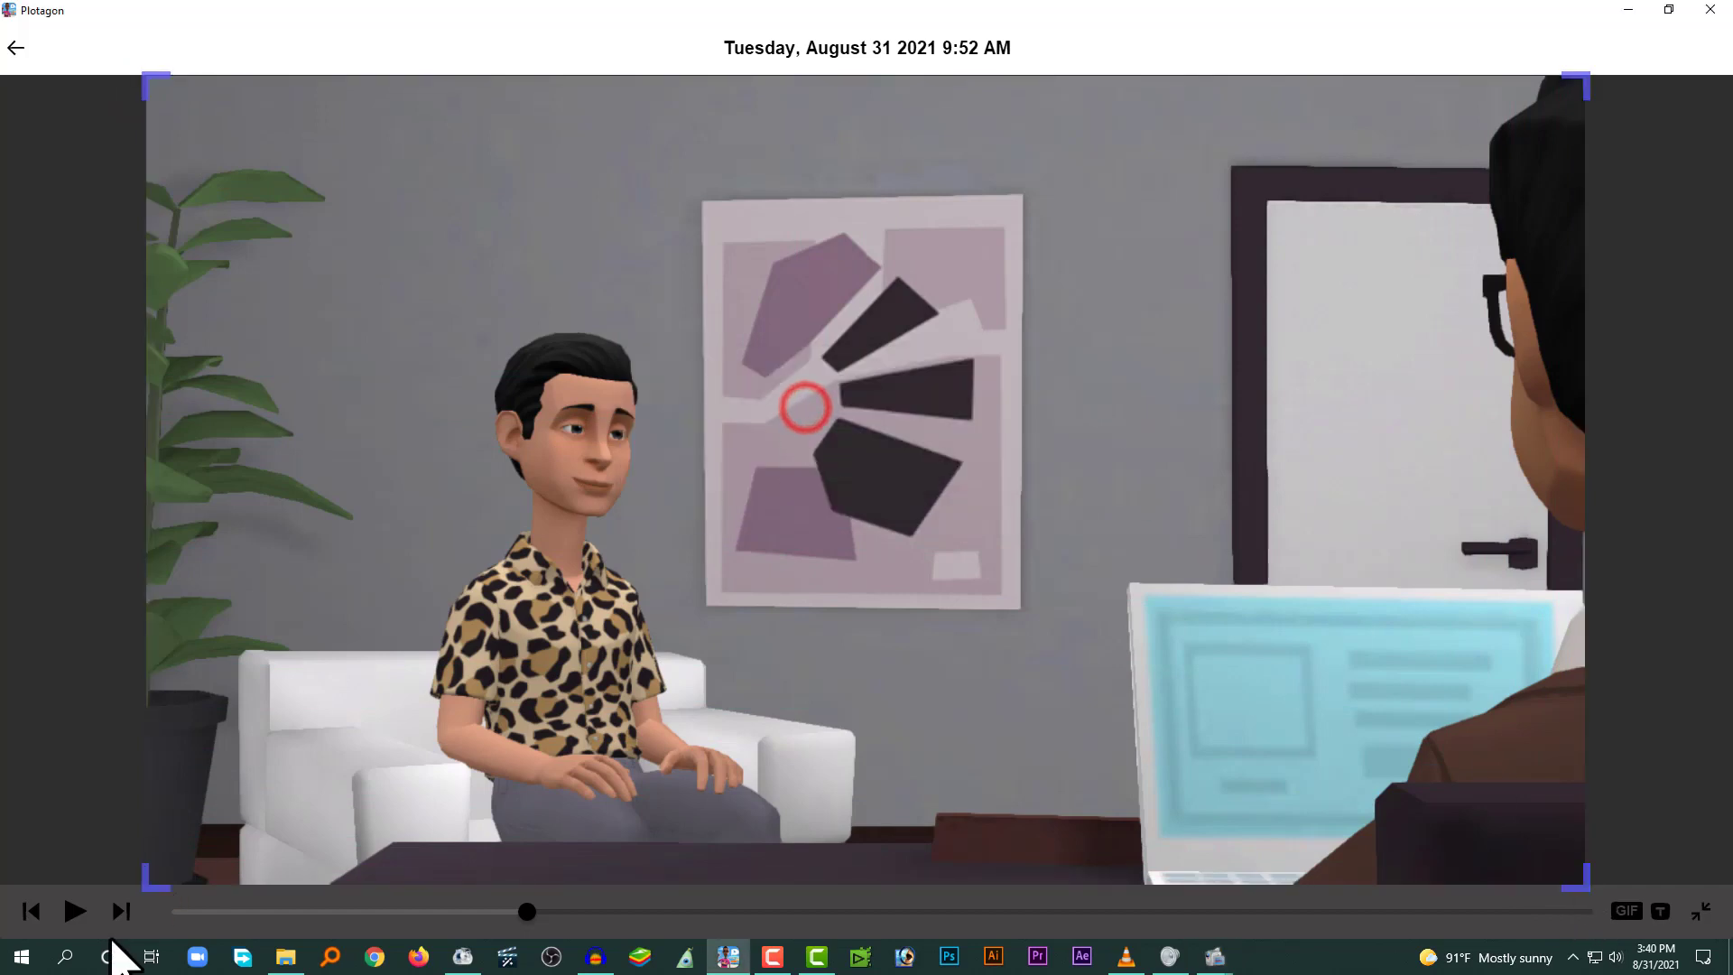
click(75, 912)
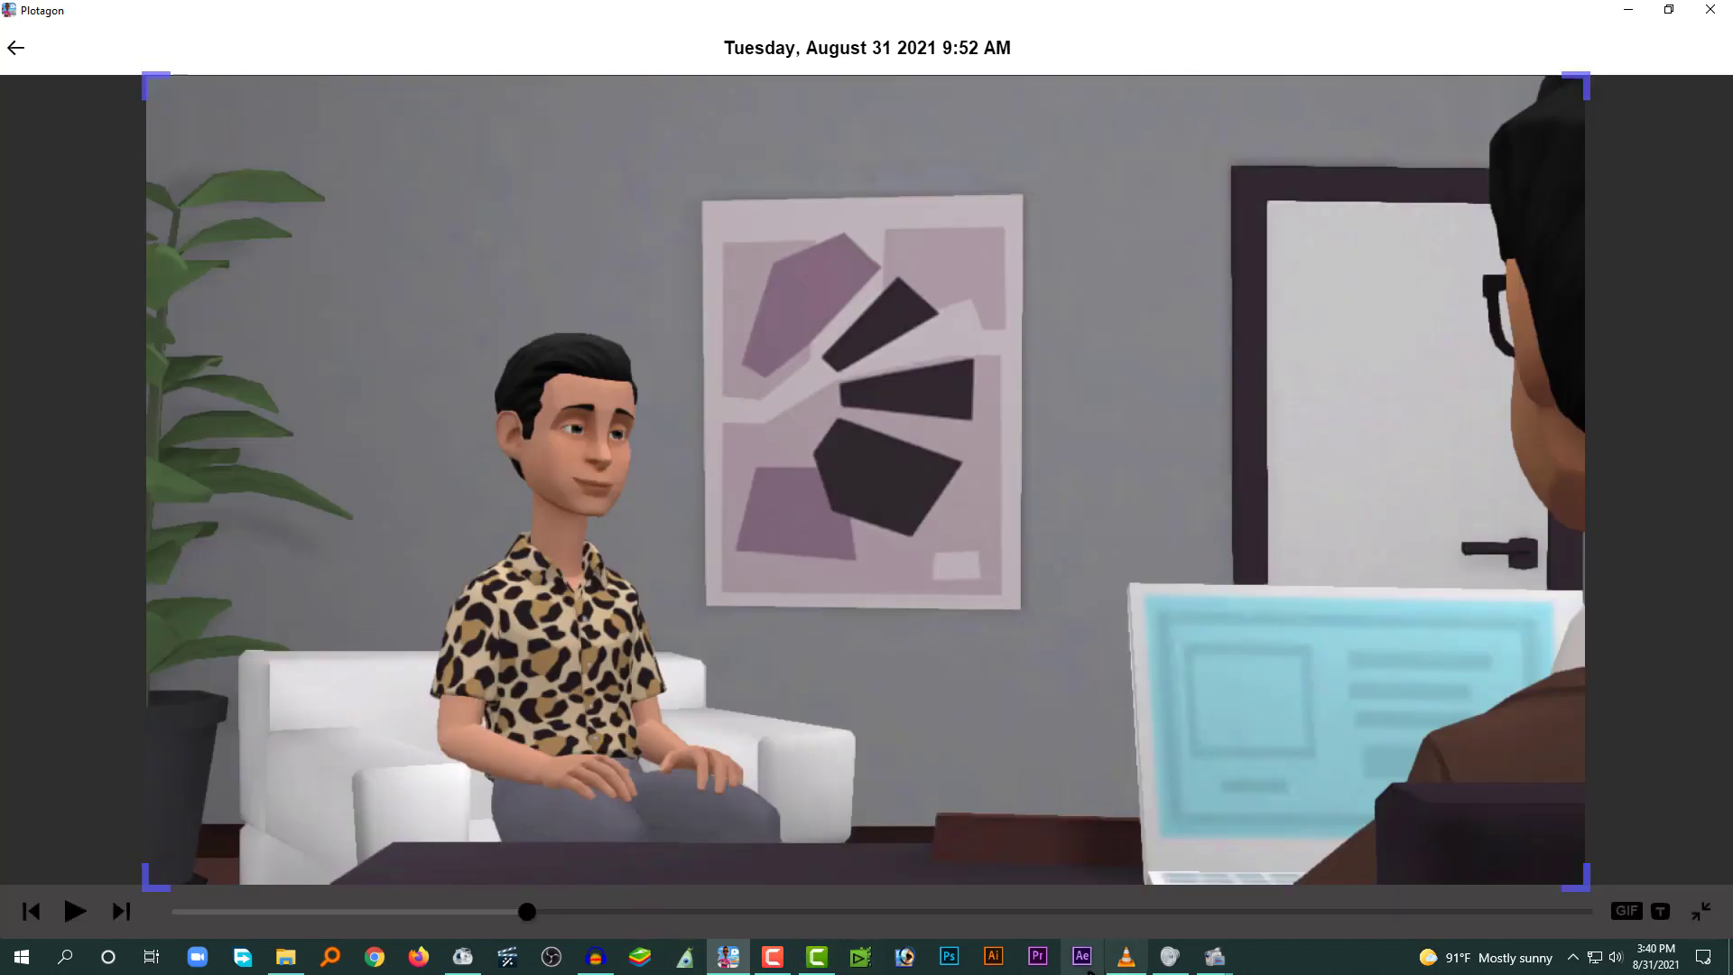
mouse_move(1214, 955)
click(1149, 853)
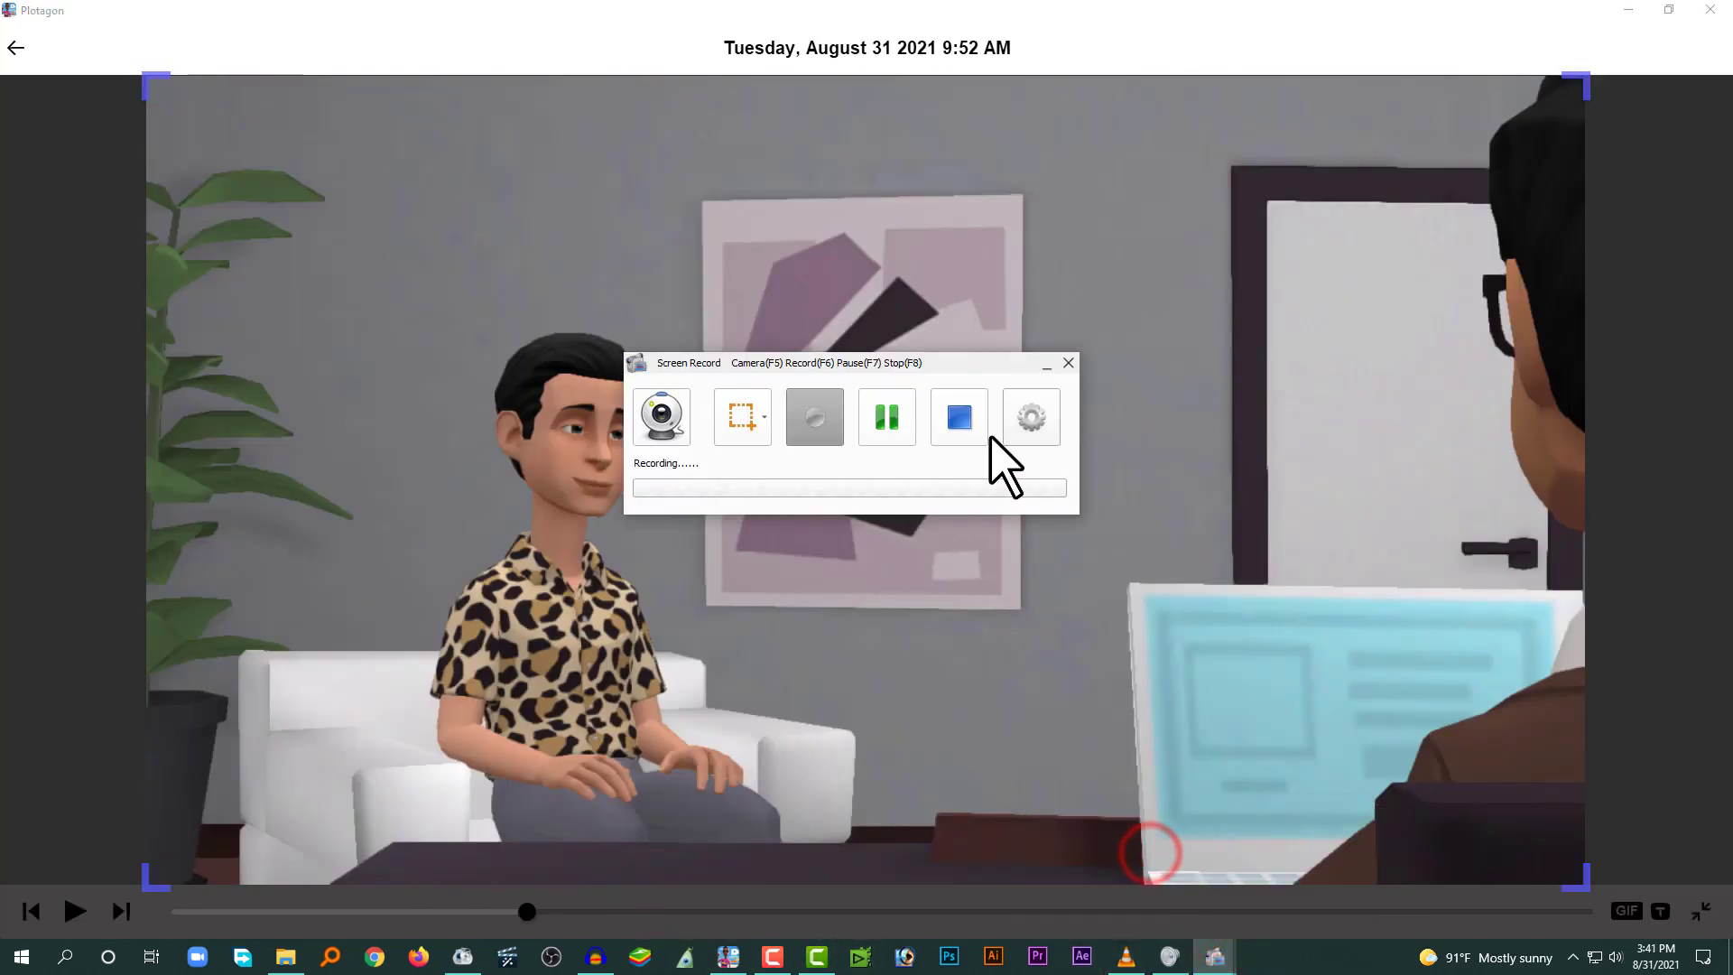
click(962, 418)
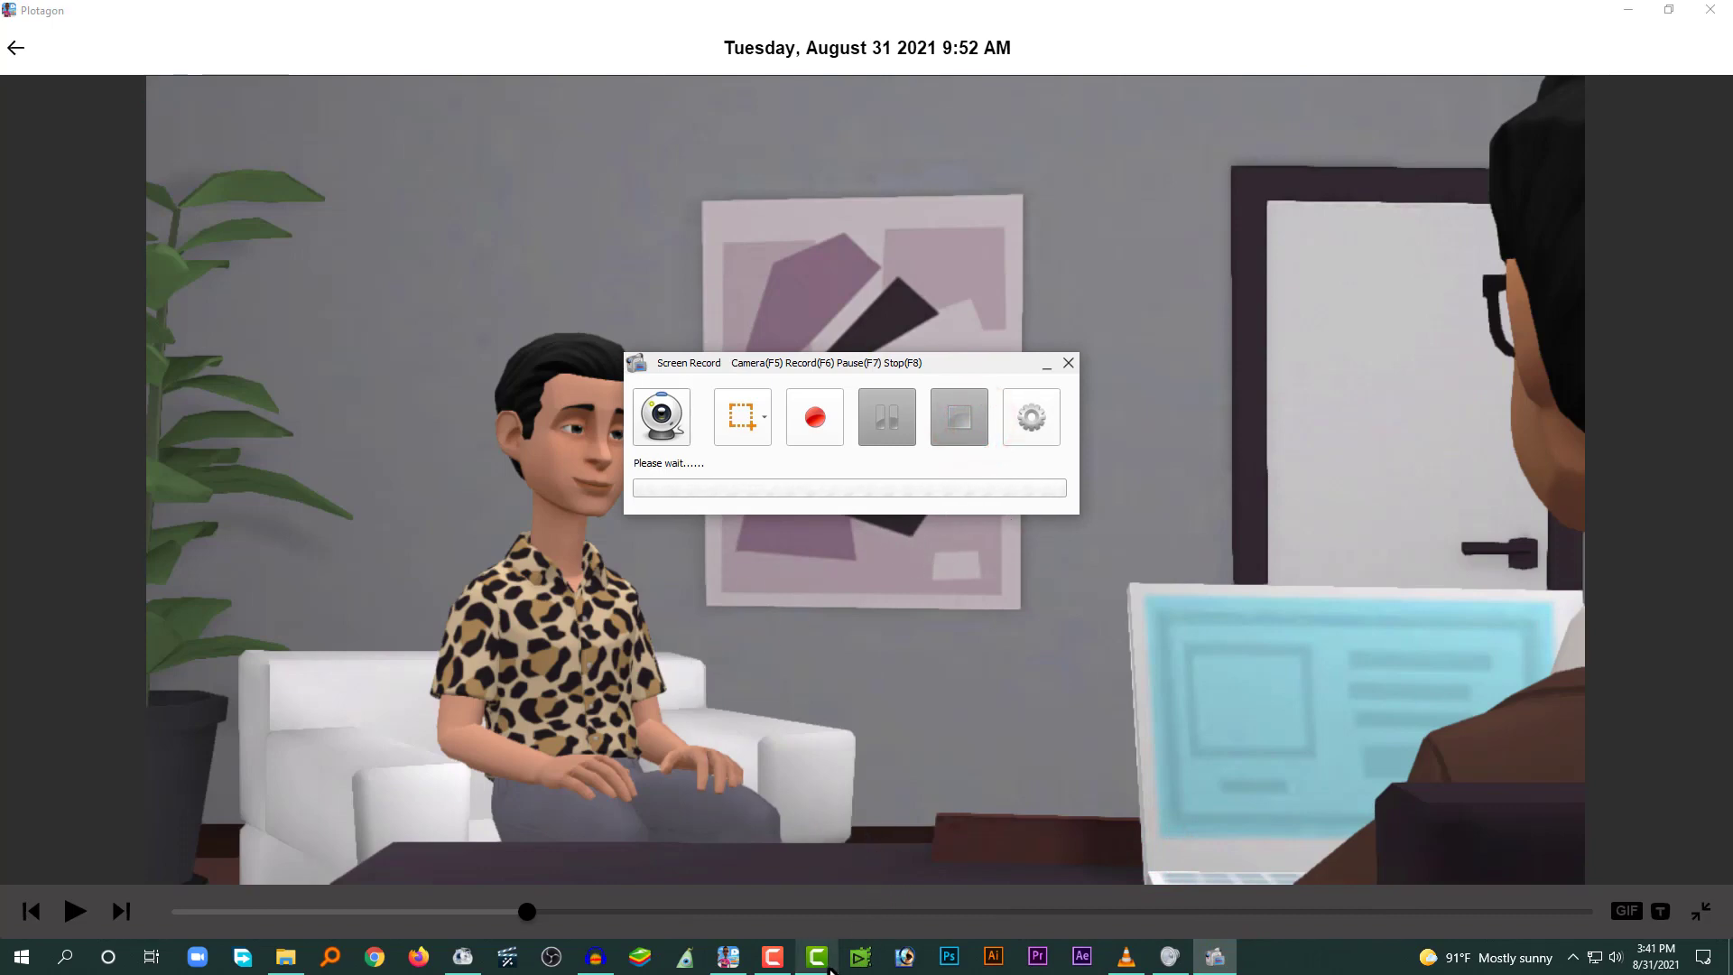
- Switch to Camtasia and place the clip FormatFactory Screen Record20210831_154024.mp4 on Track 1 after the existing groups
click(828, 966)
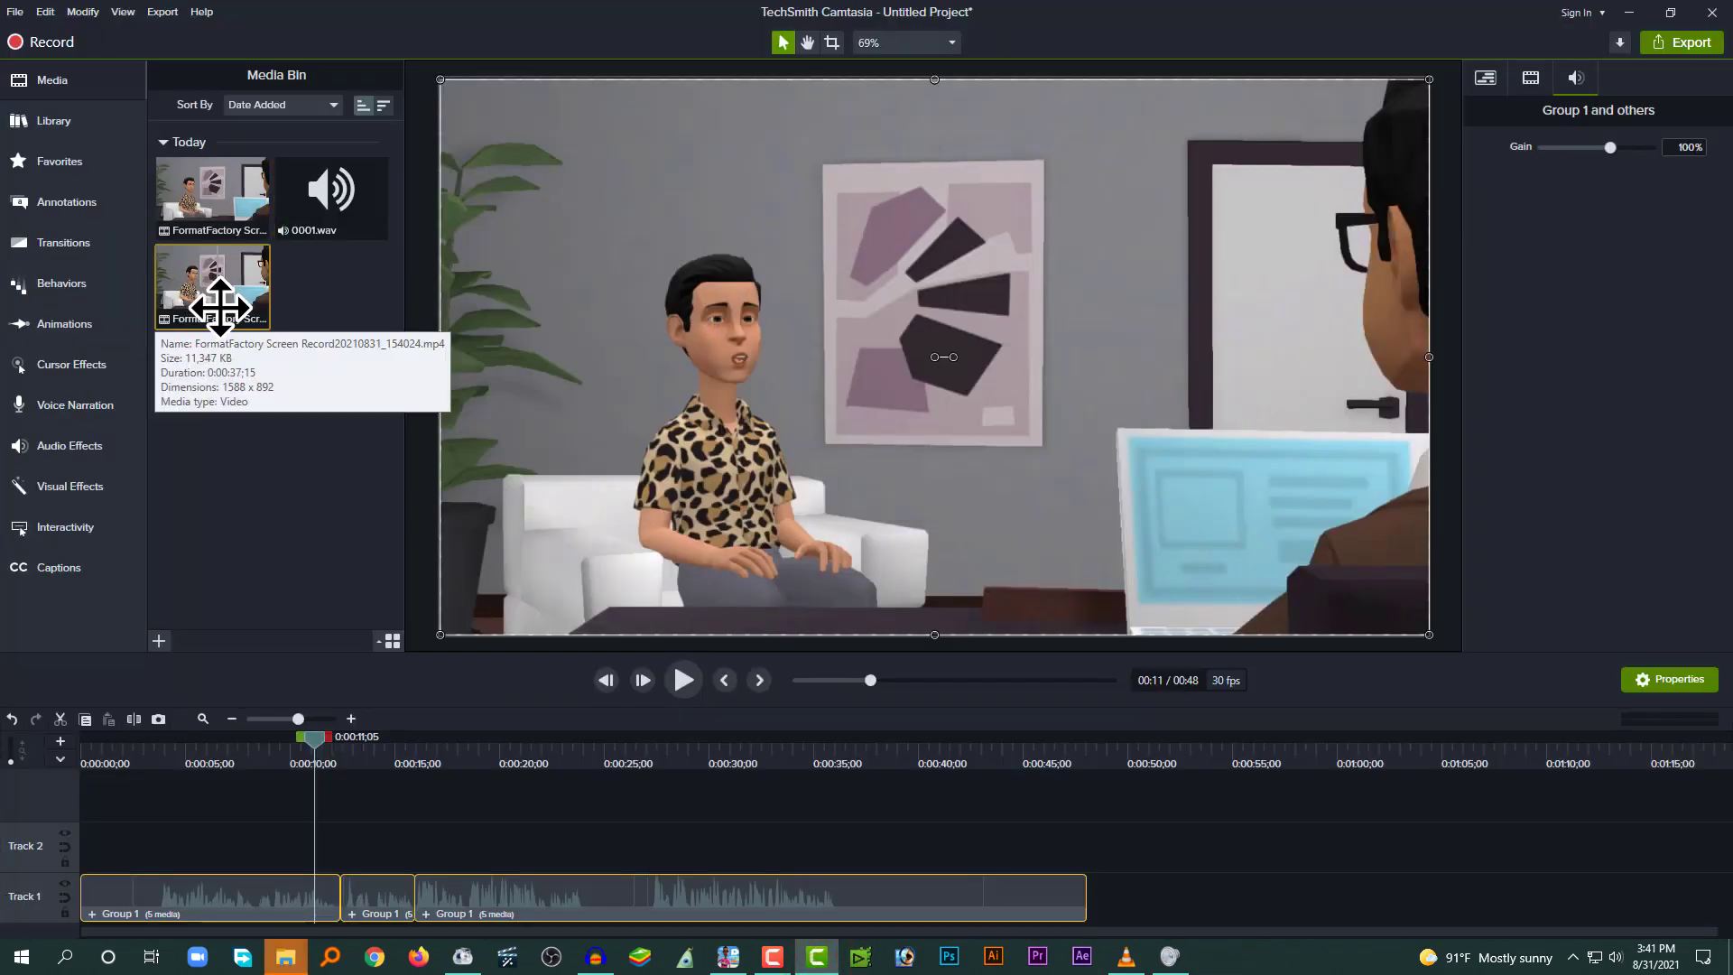
drag(203, 291, 1315, 729)
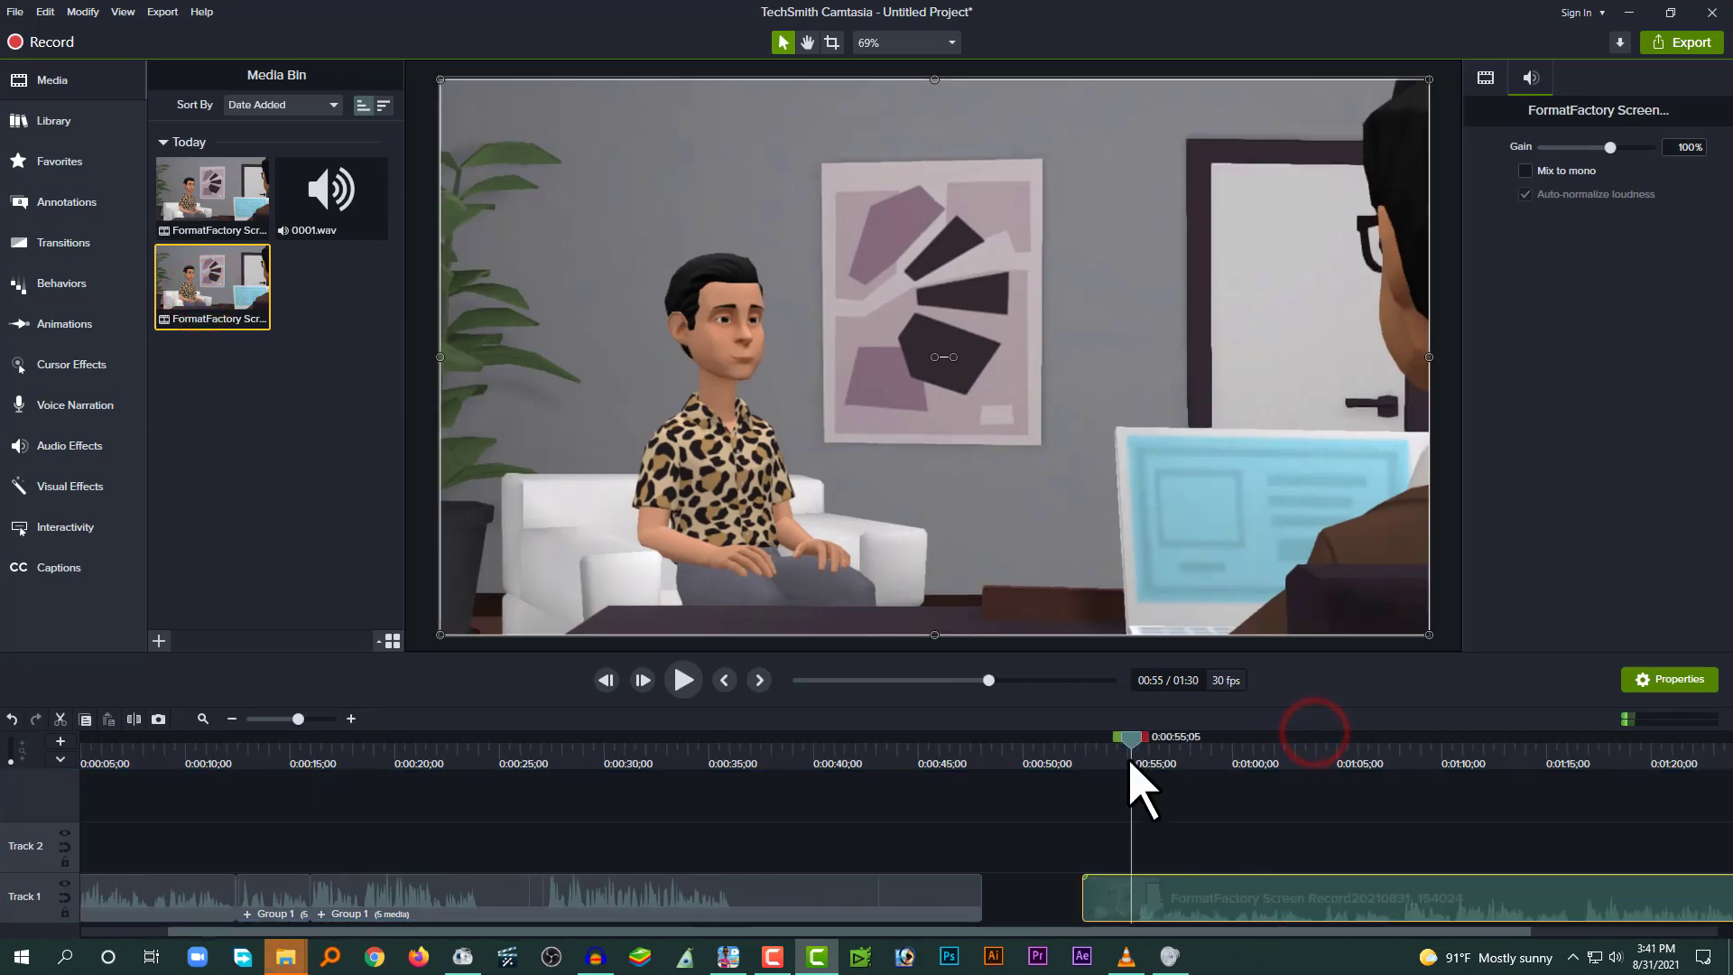